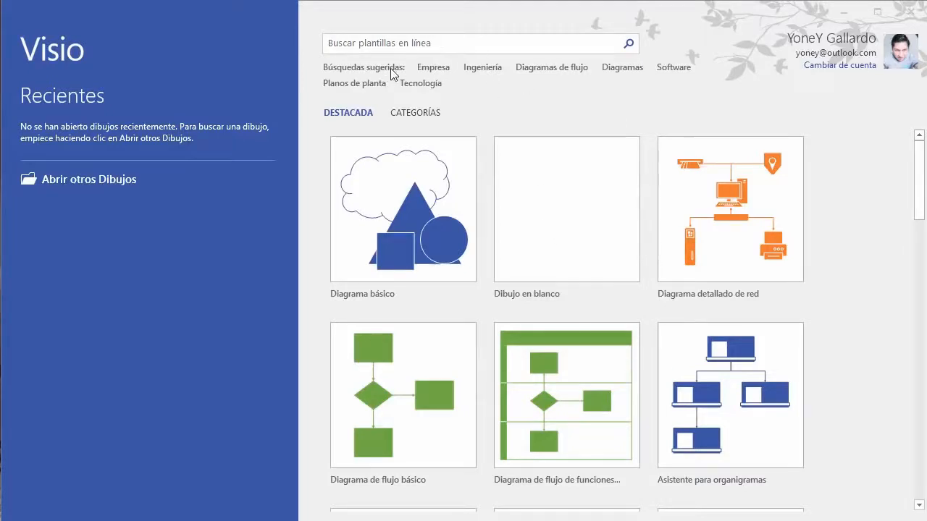
Step: Browse the templates grouped by category, then return to the featured templates
click(416, 115)
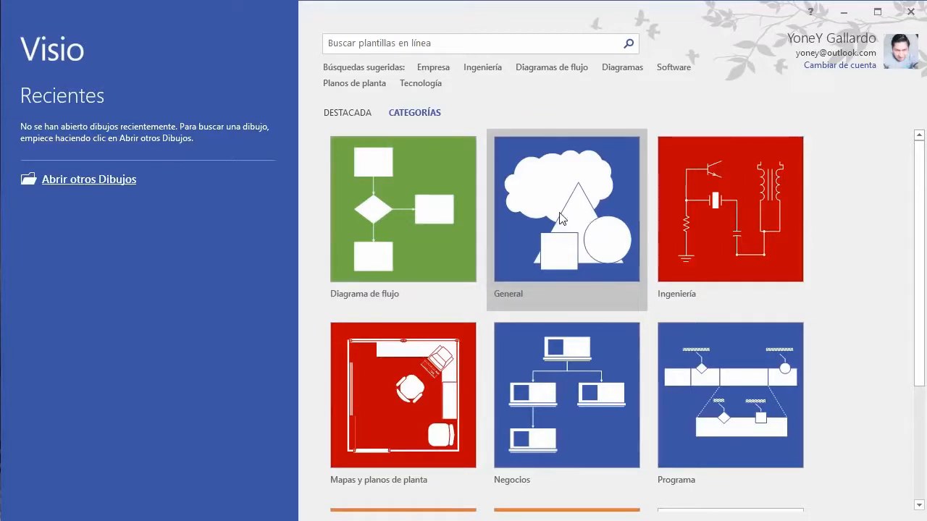
scroll(904, 233, down, 1)
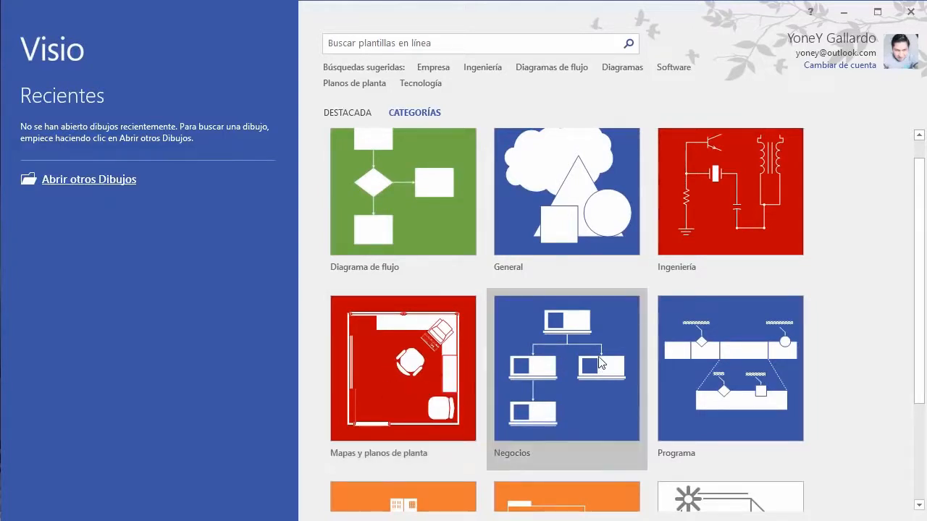
scroll(599, 362, down, 1)
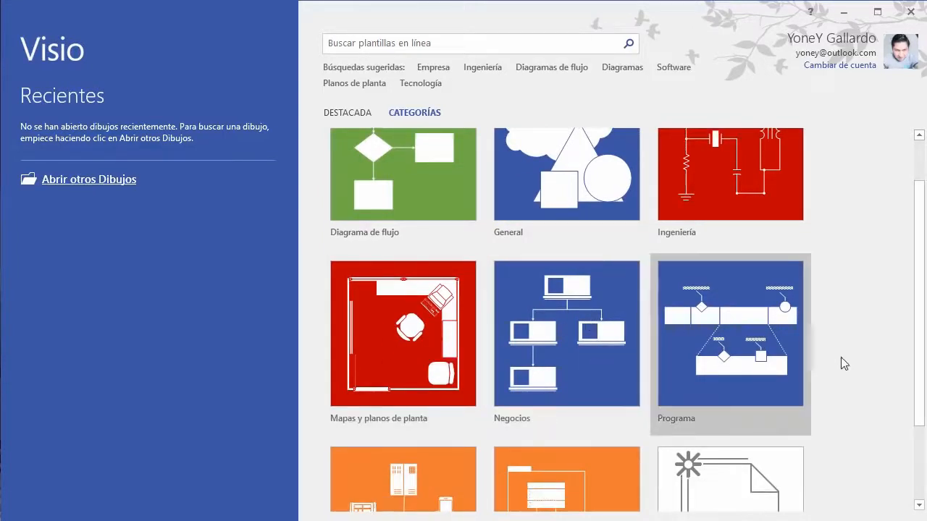
scroll(841, 357, down, 2)
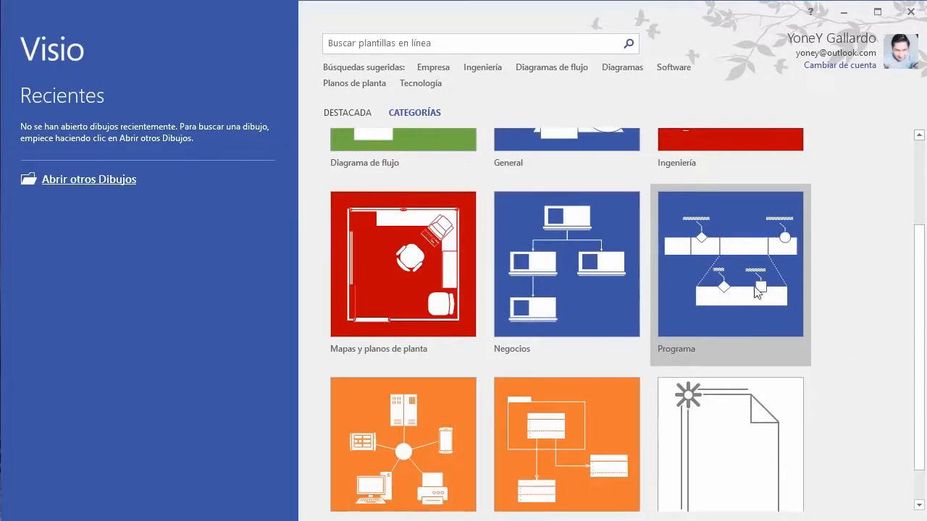
scroll(762, 297, down, 2)
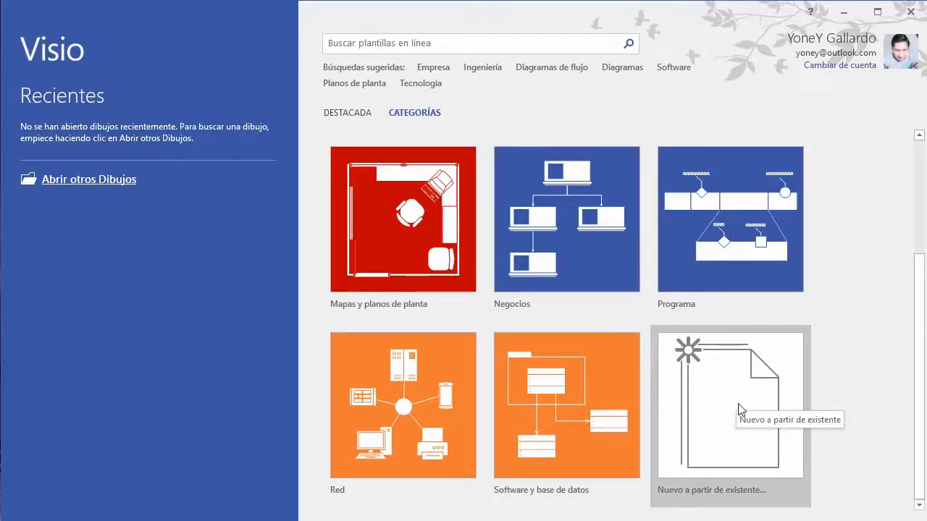
scroll(739, 410, up, 3)
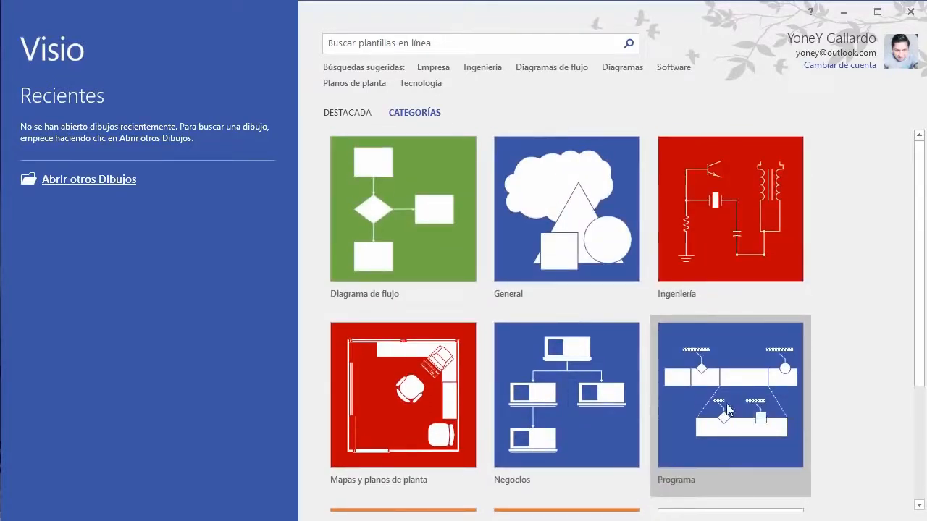
click(347, 113)
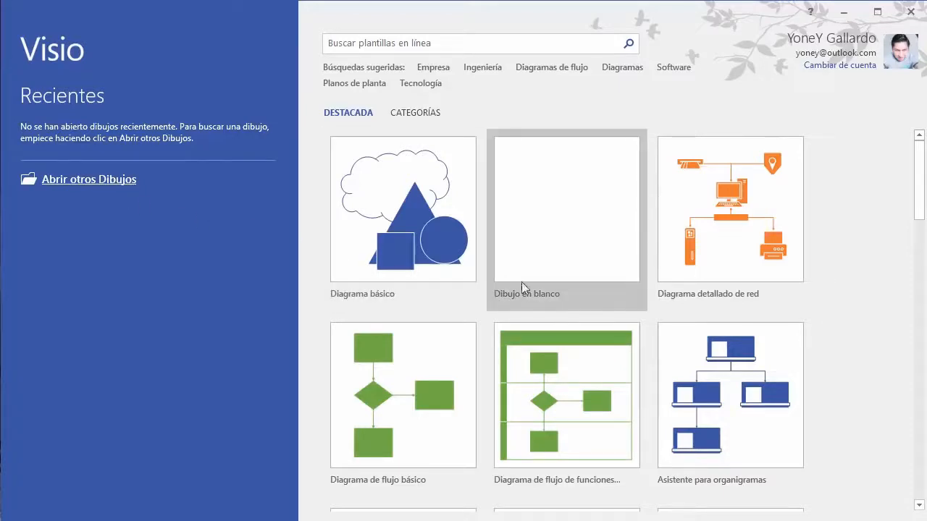
Step: Create a new Dibujo en blanco drawing and show its Información file page
click(568, 205)
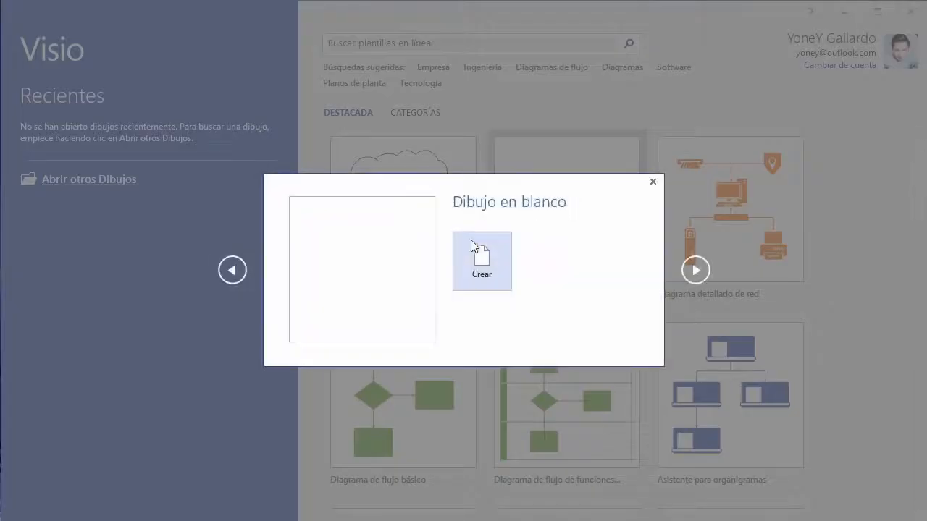
click(482, 258)
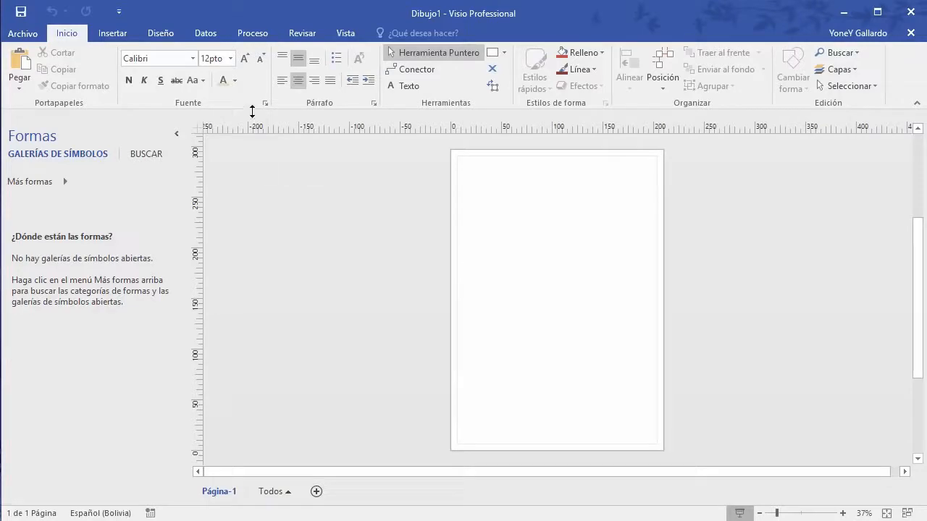
click(26, 34)
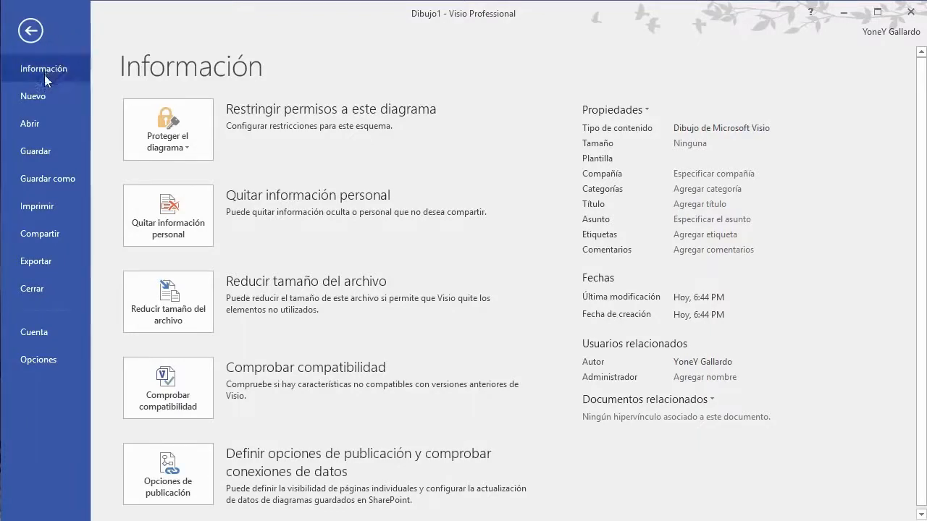
Step: Browse the Nuevo page's templates for starting a drawing
click(44, 99)
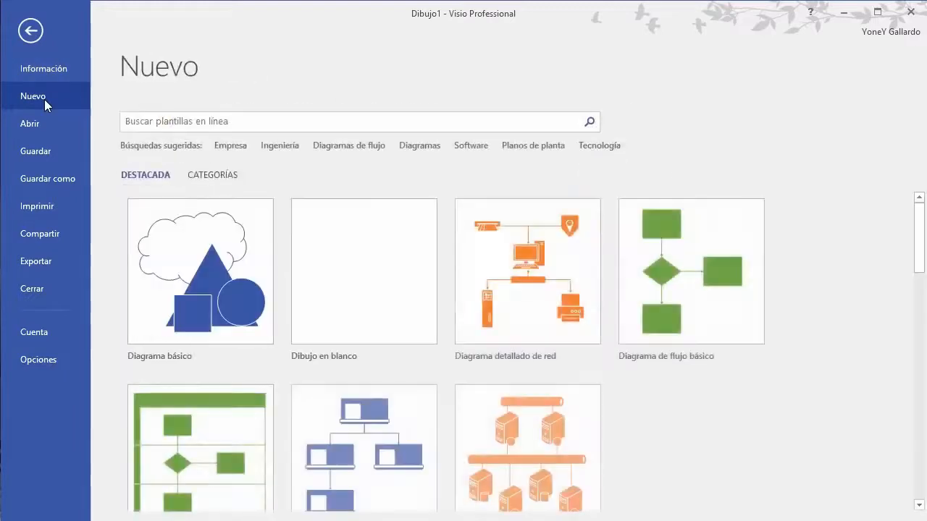
scroll(587, 343, down, 3)
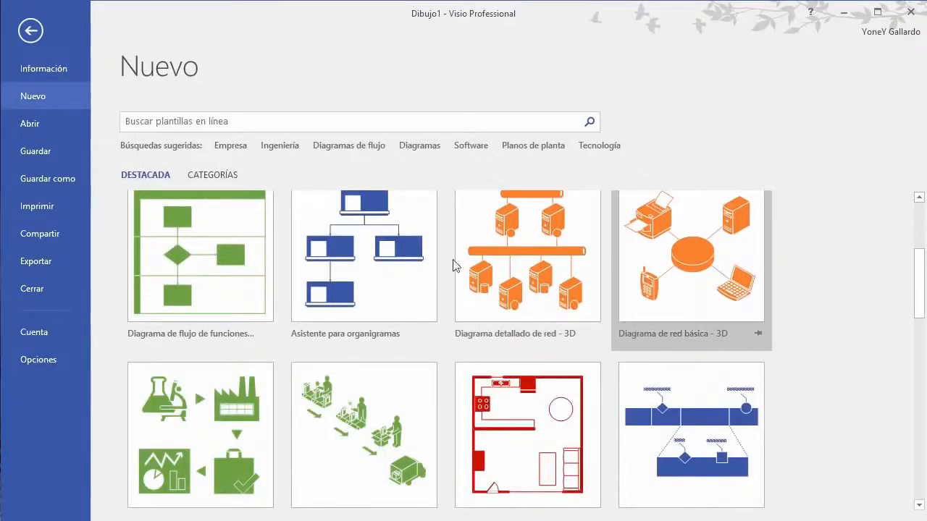
scroll(407, 271, down, 3)
scroll(406, 272, up, 6)
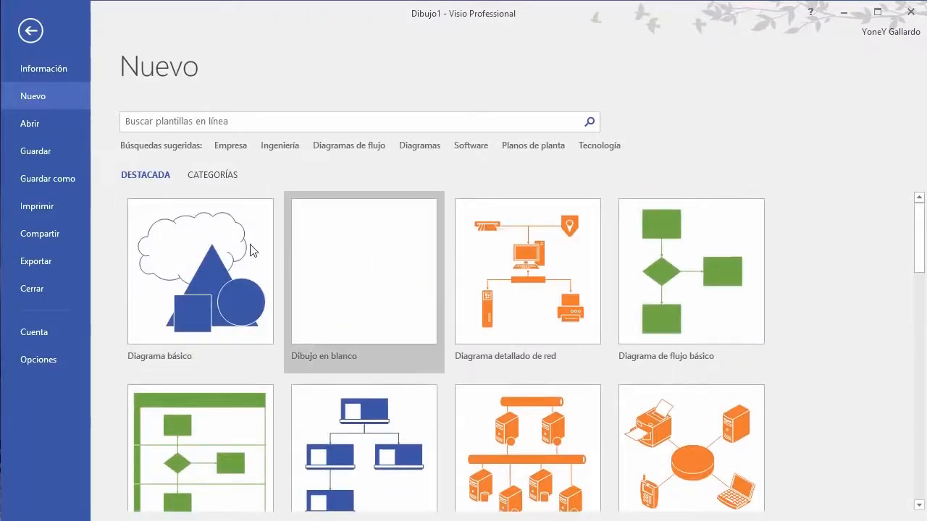
Step: Look through the Abrir, Guardar como, Imprimir, Compartir and Exportar pages, then Opciones
click(42, 130)
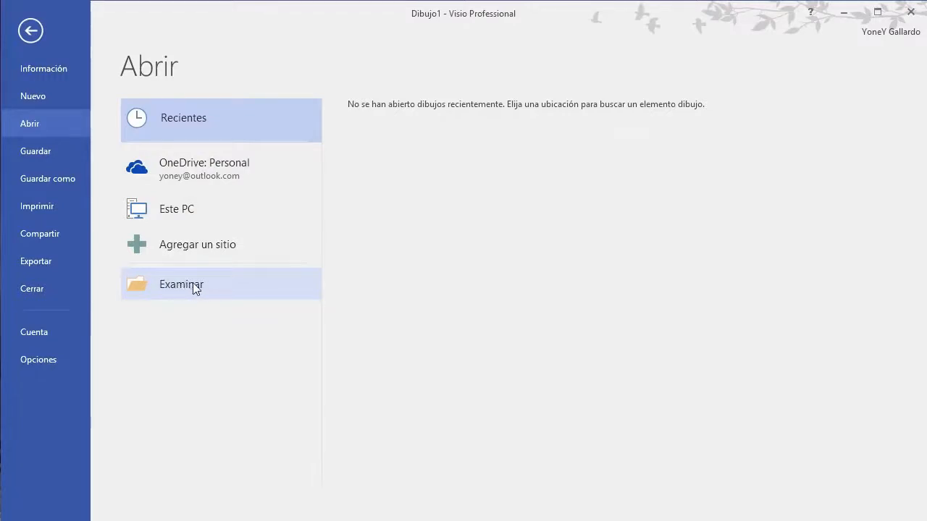
click(33, 150)
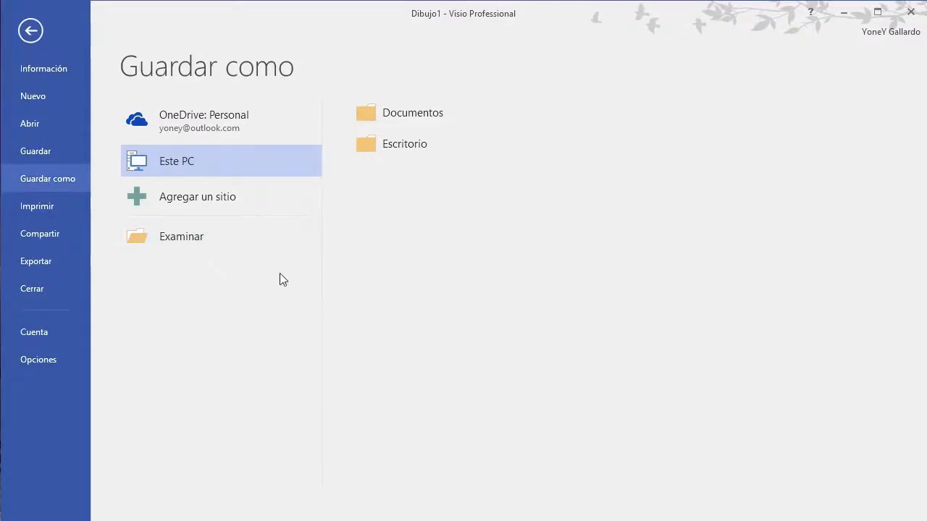
click(33, 206)
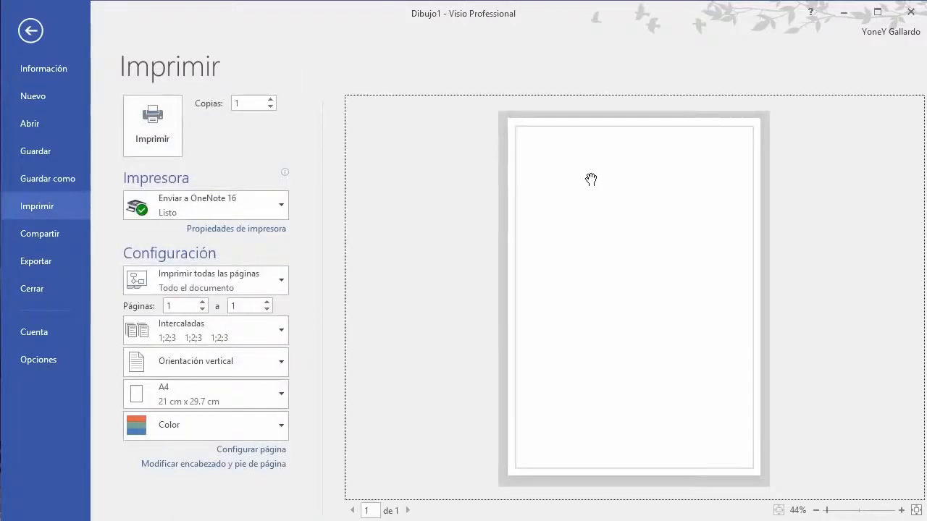
click(50, 234)
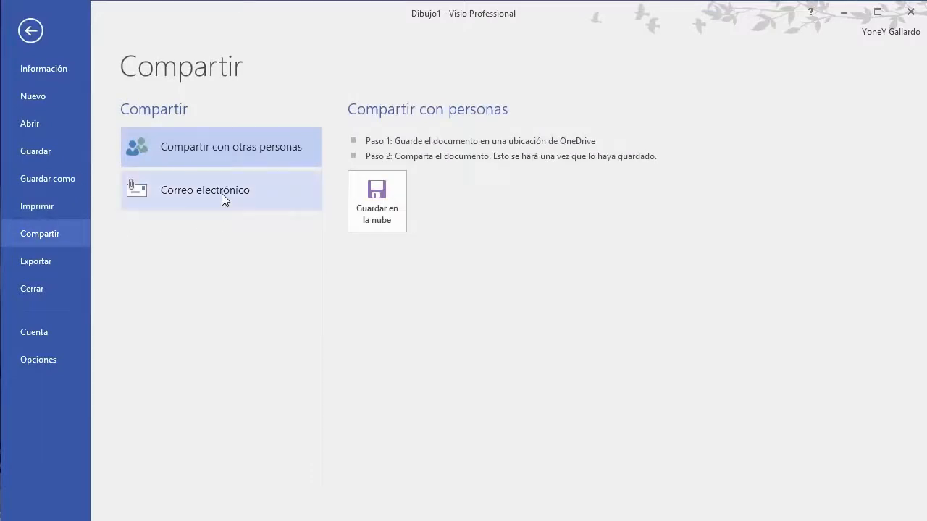
click(51, 262)
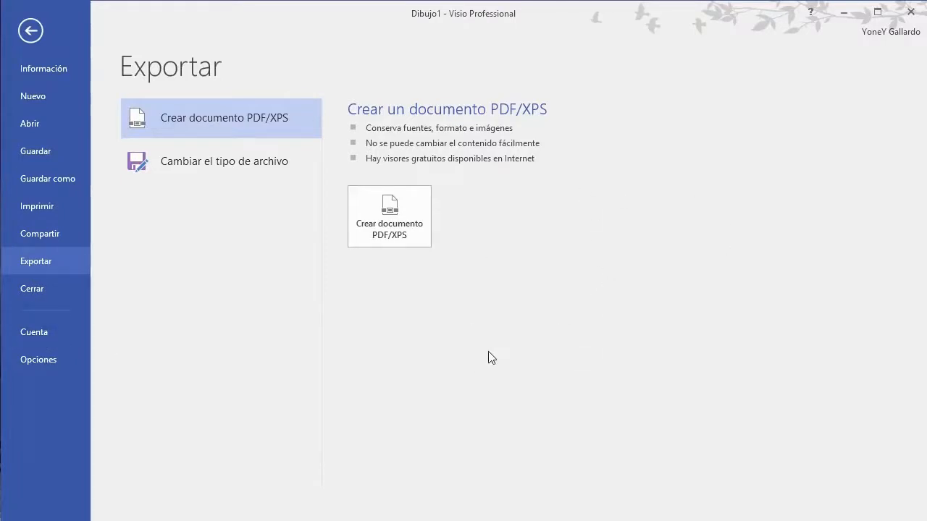
click(30, 360)
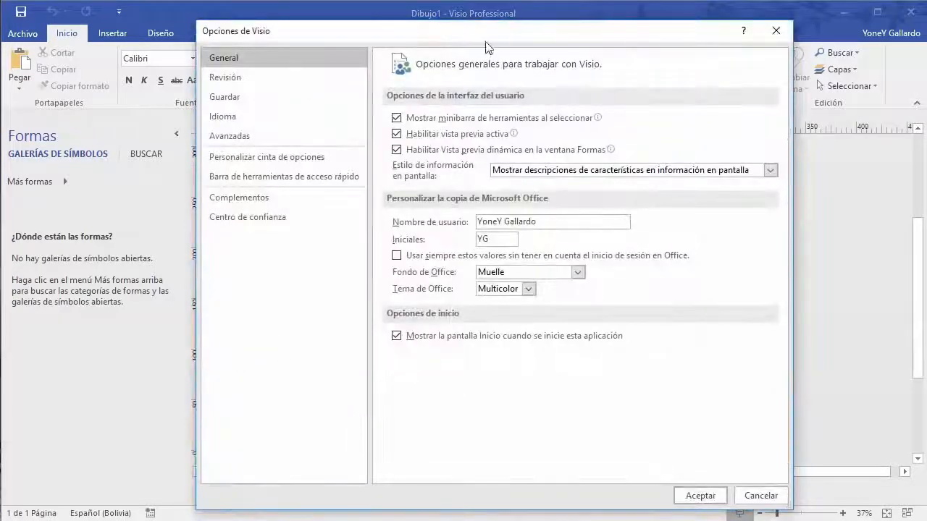
drag(489, 37, 444, 32)
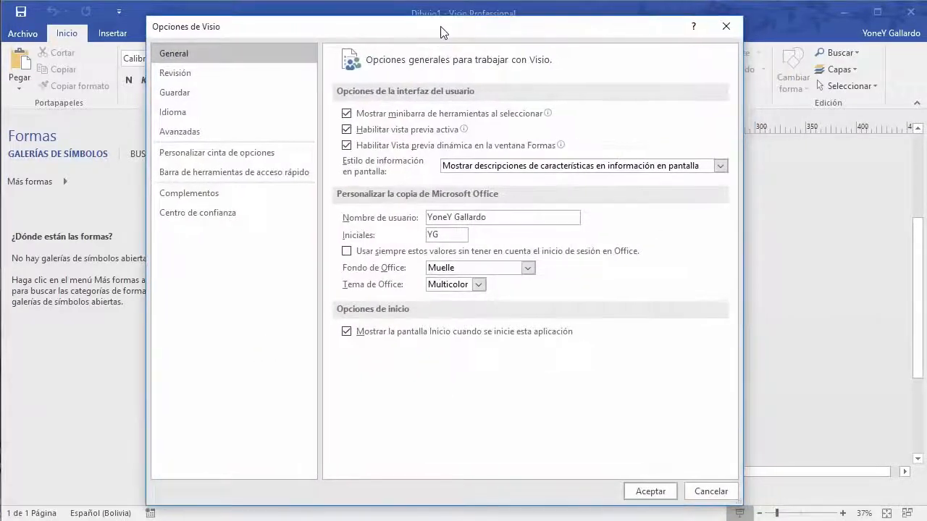
click(182, 72)
click(189, 54)
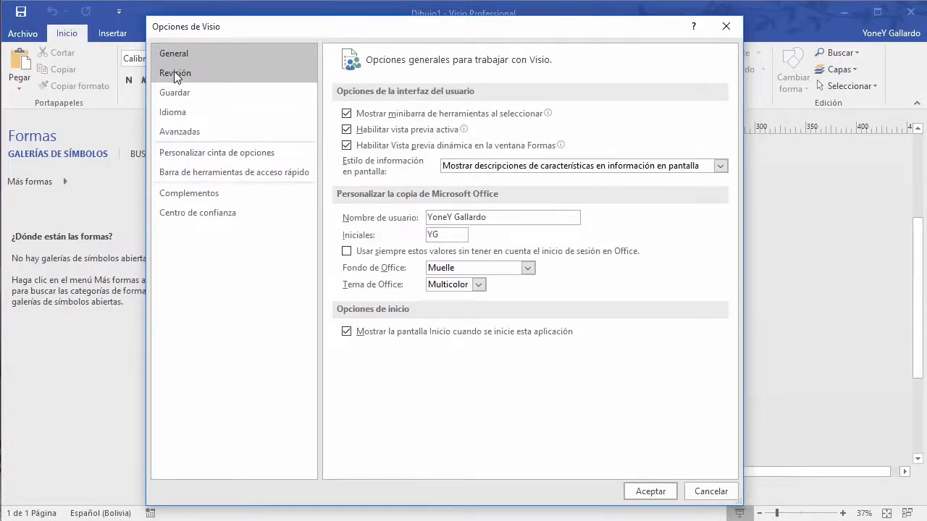
click(186, 217)
click(165, 196)
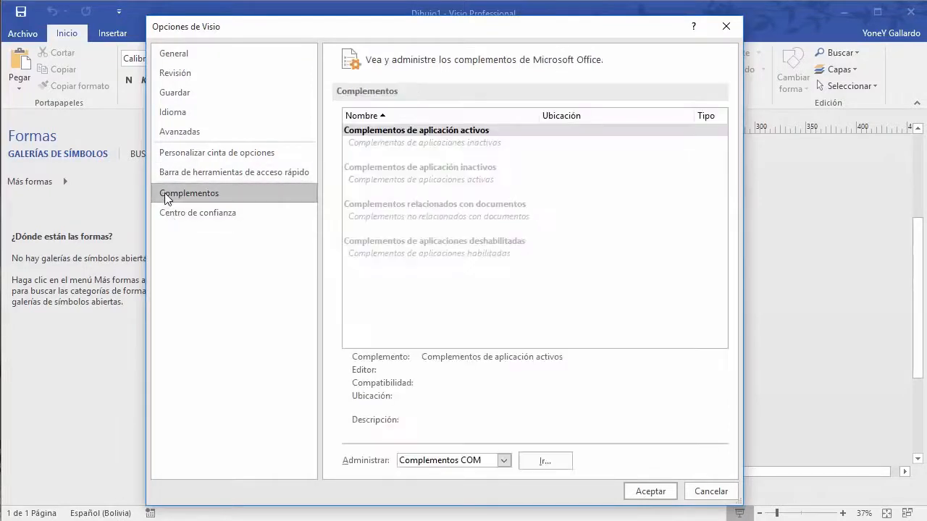
click(181, 131)
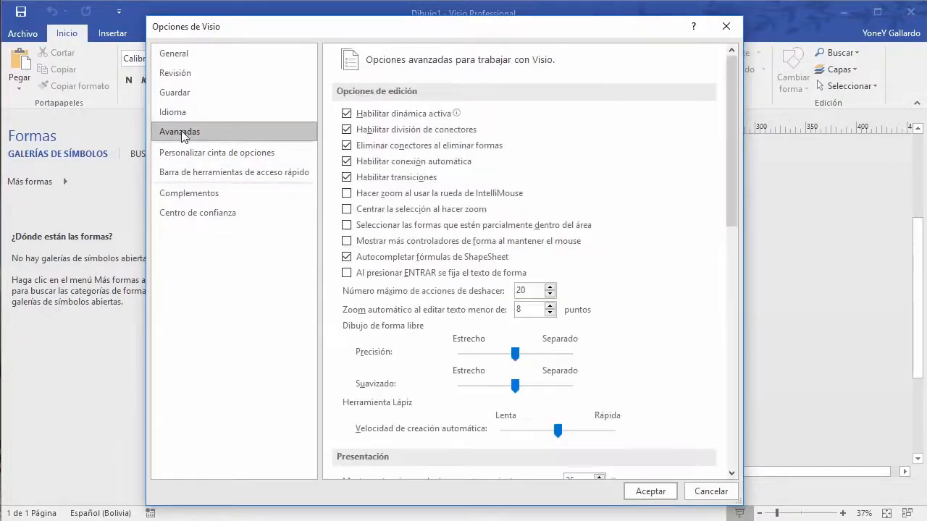
scroll(639, 267, down, 5)
scroll(640, 267, down, 3)
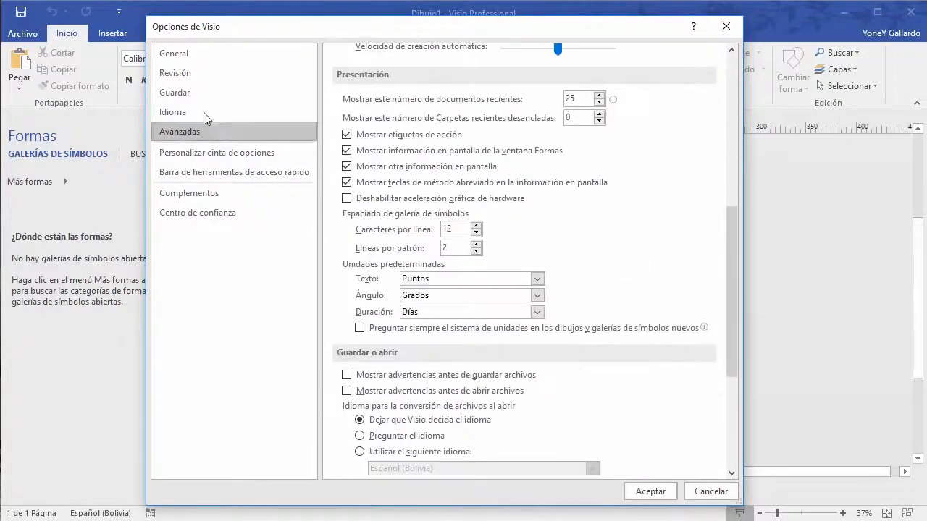
click(190, 114)
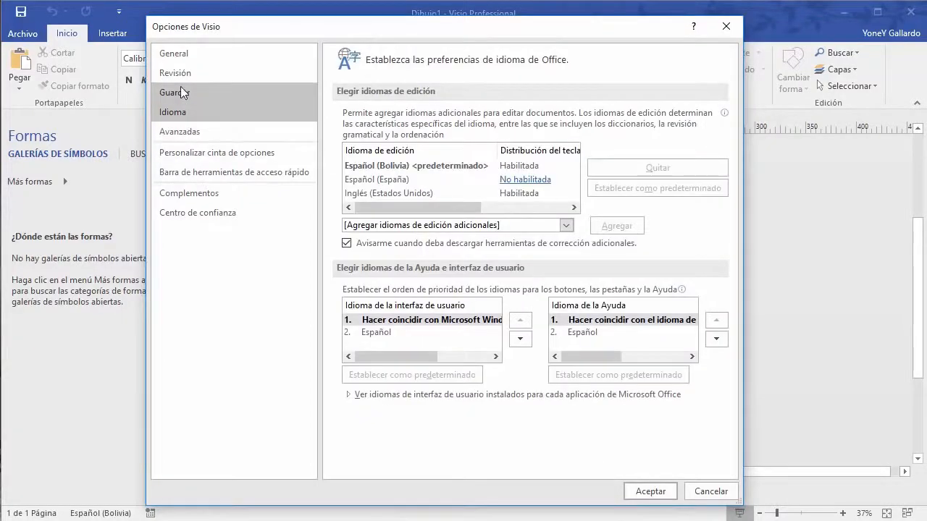
click(180, 90)
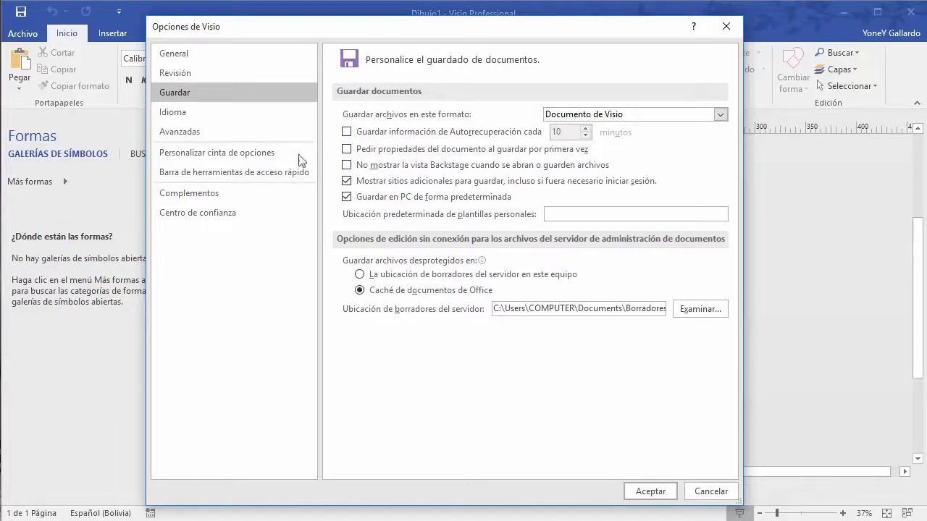
click(180, 55)
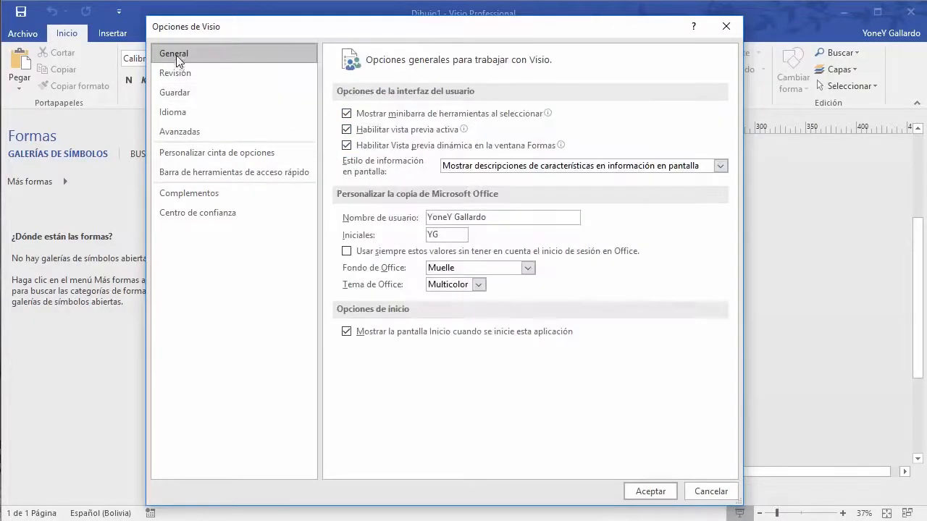
click(176, 73)
click(177, 57)
mouse_move(485, 34)
mouse_down()
mouse_move(472, 36)
mouse_move(489, 30)
mouse_up()
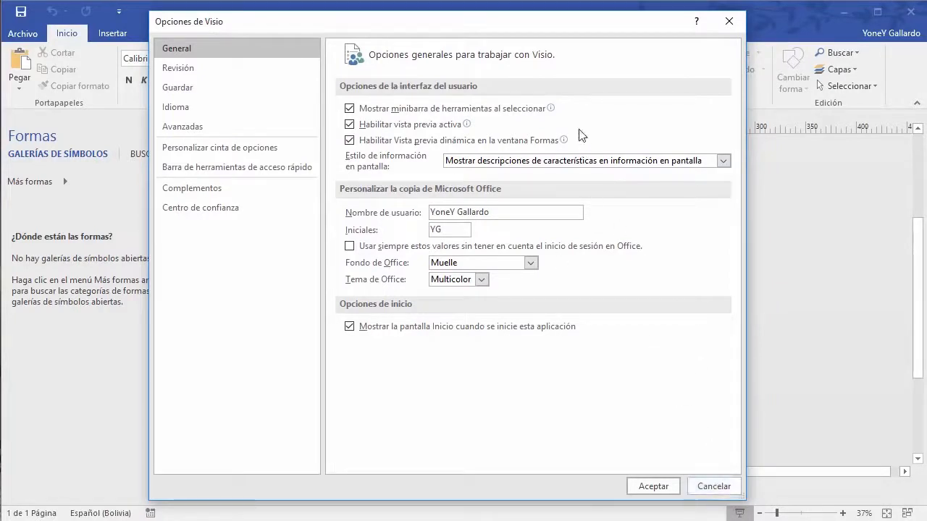
click(714, 490)
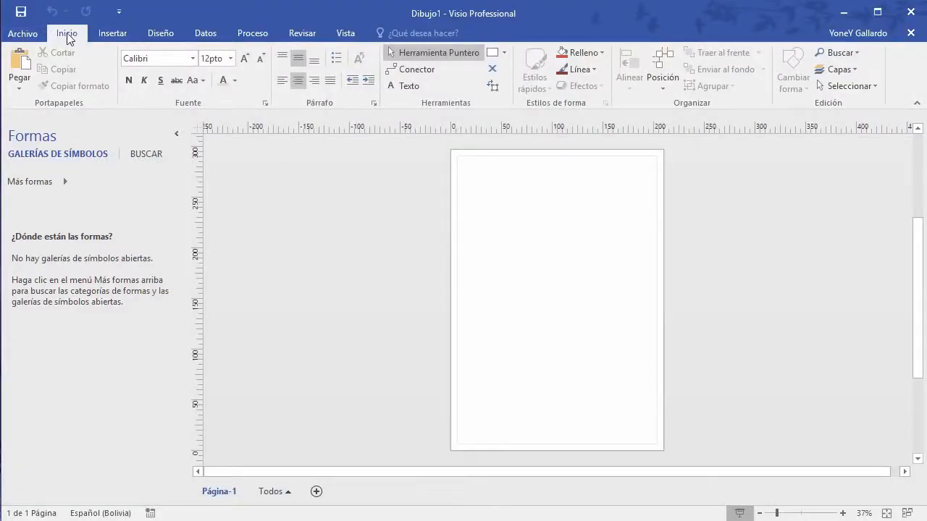
Step: Look through the Insertar, Diseño and Datos tabs, then go back to Inicio
click(114, 33)
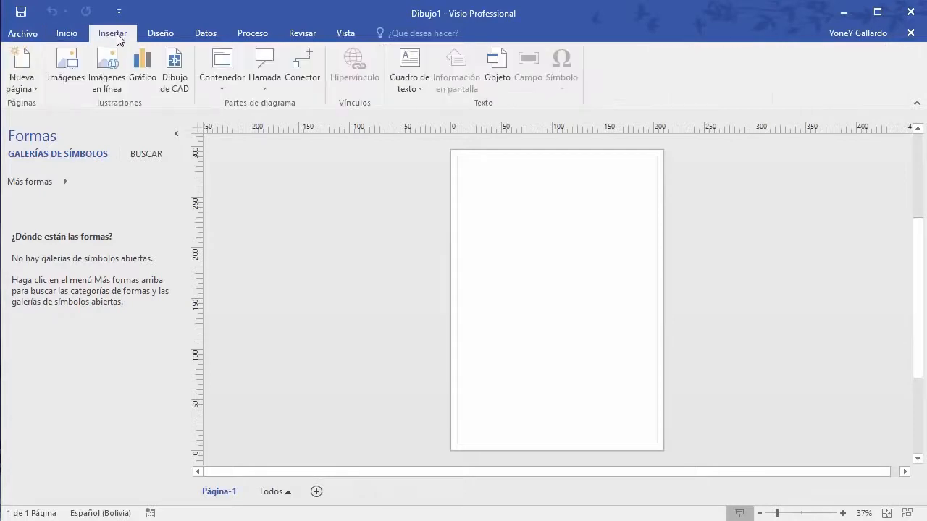
click(160, 32)
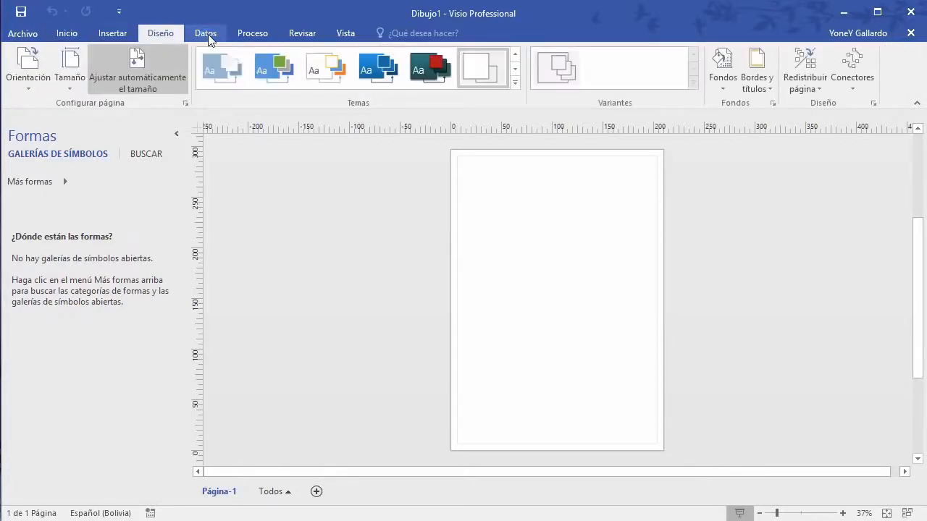
click(221, 33)
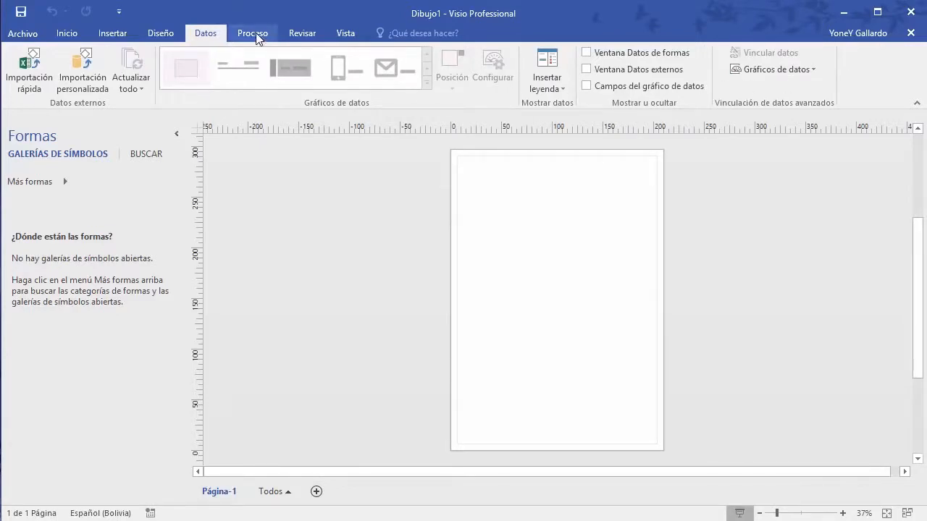
click(73, 34)
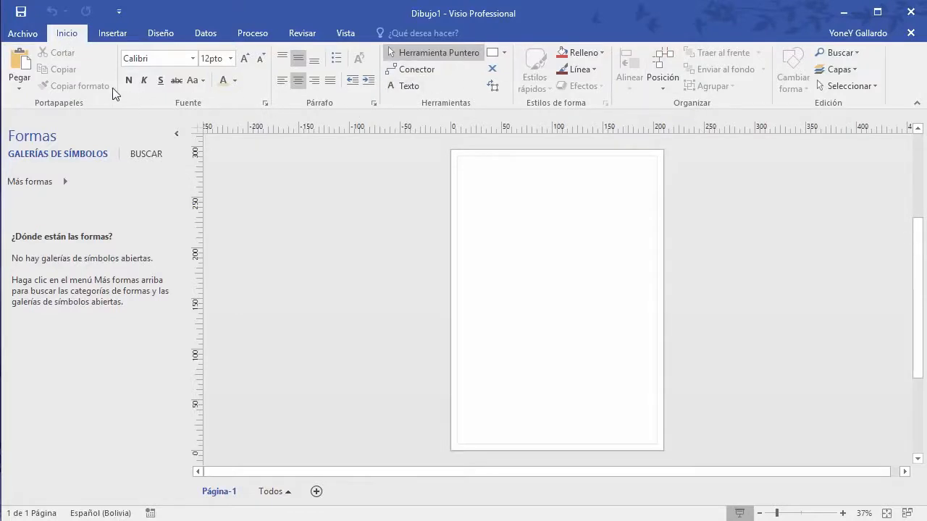
Step: Tour Insertar, Diseño, Datos, Proceso and Revisar, ending on the Vista tab
click(114, 33)
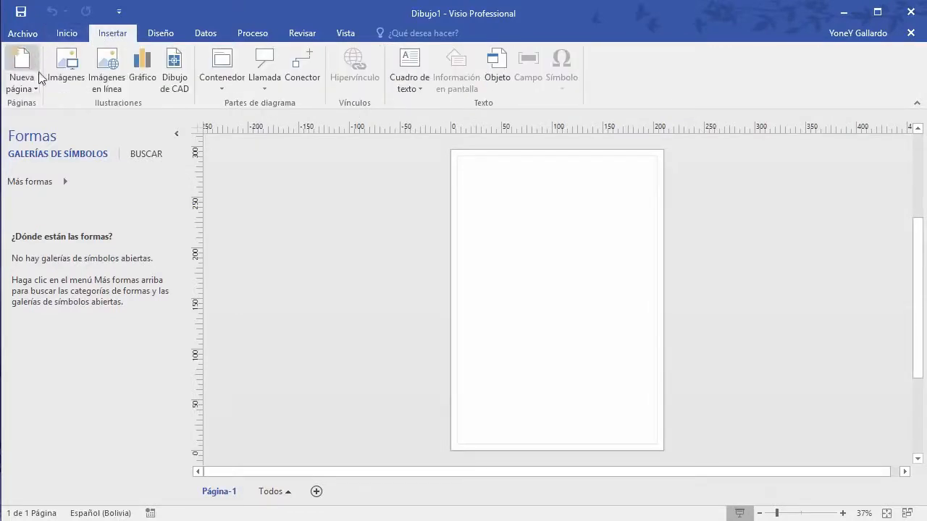
click(159, 33)
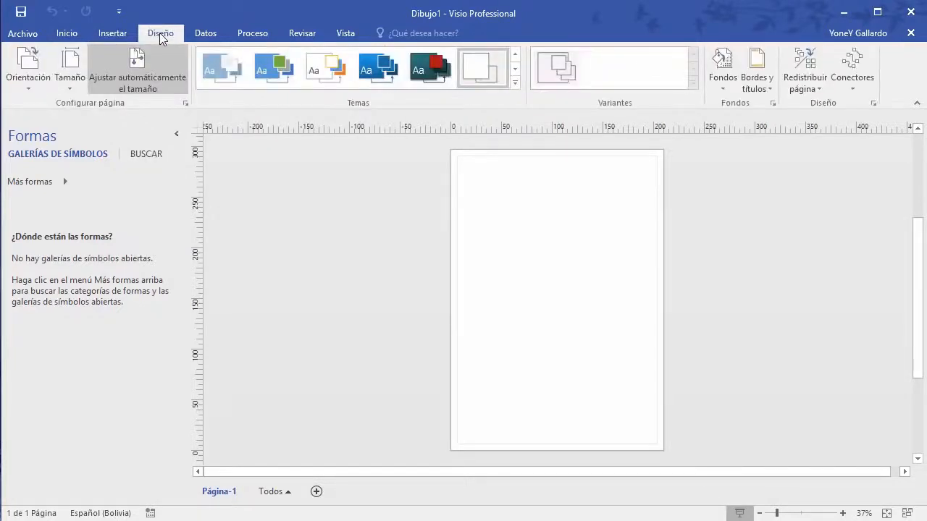
click(206, 33)
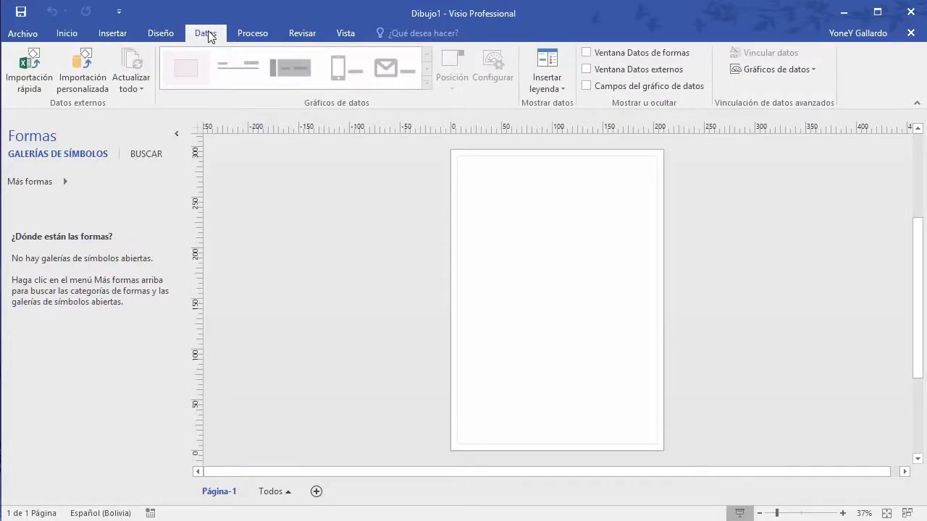
click(257, 35)
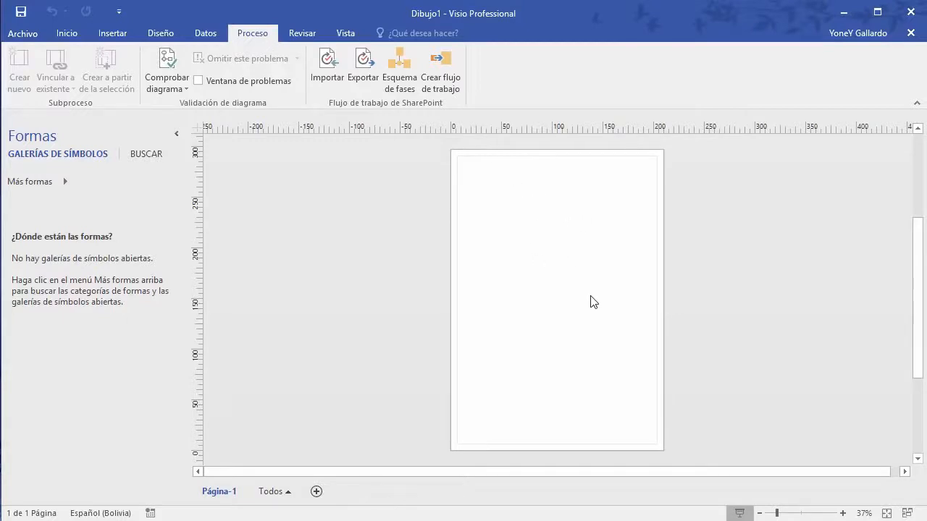
click(302, 32)
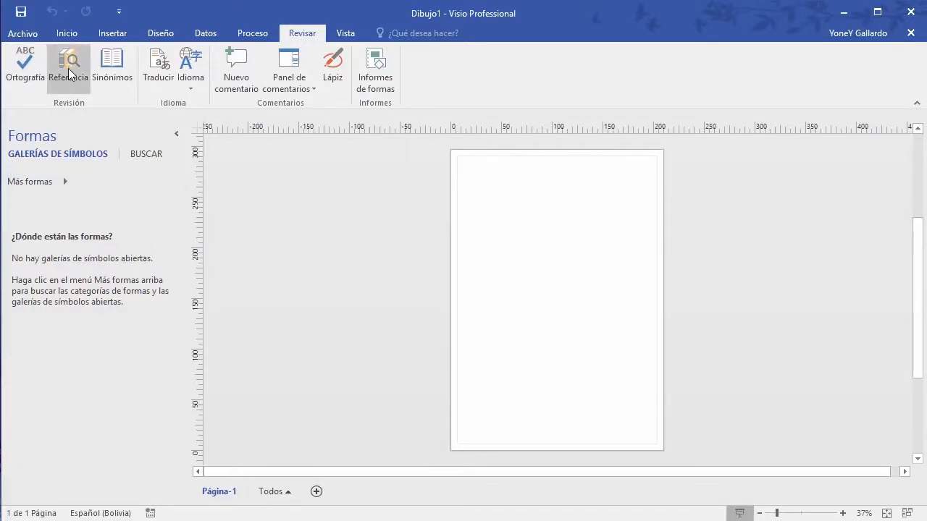
click(348, 33)
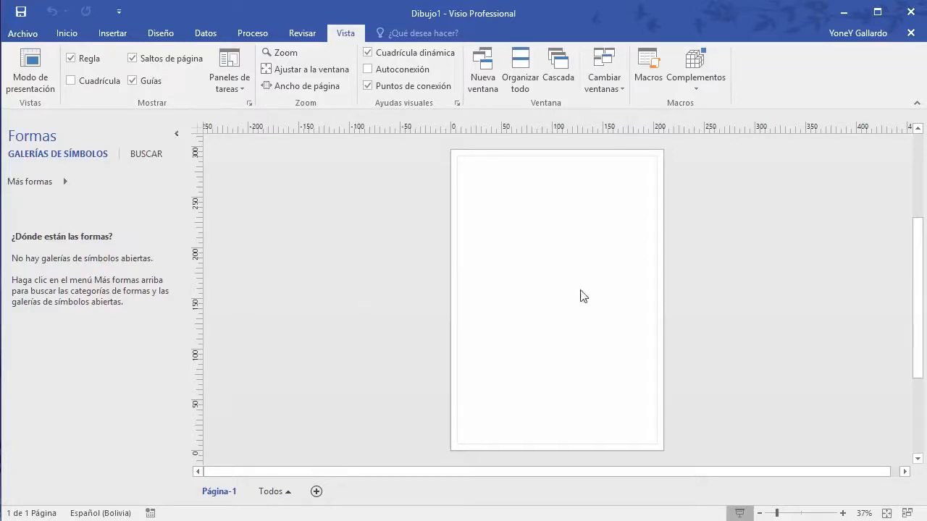
Step: Switch between the Inicio and Vista tabs, then bring up the Revisar tools
click(67, 33)
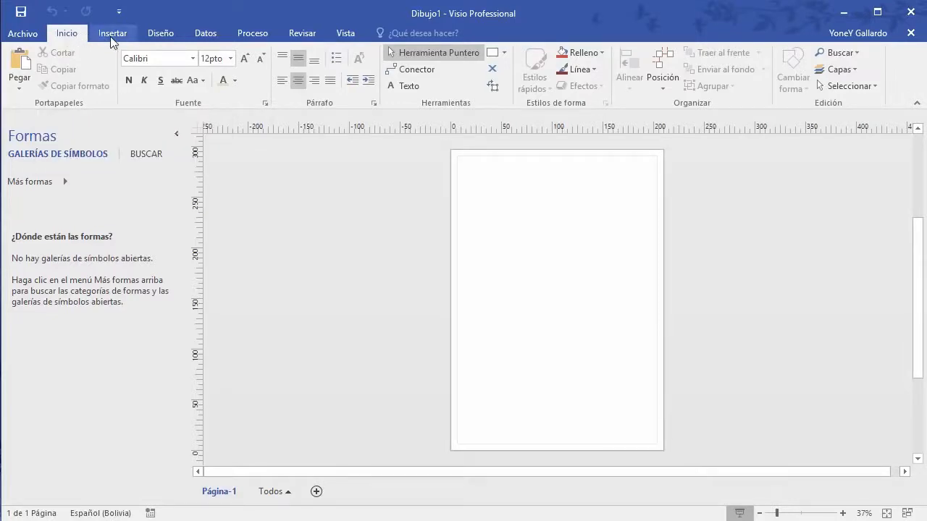
click(346, 34)
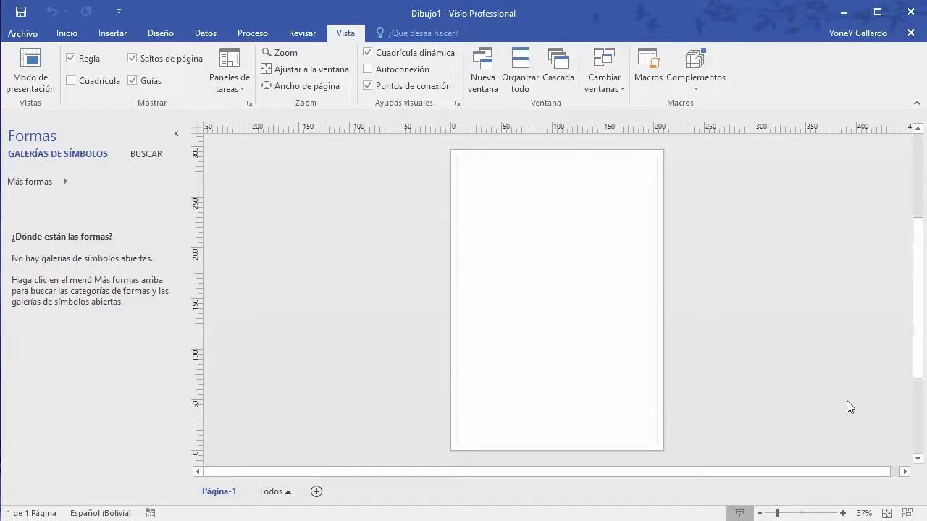
click(67, 33)
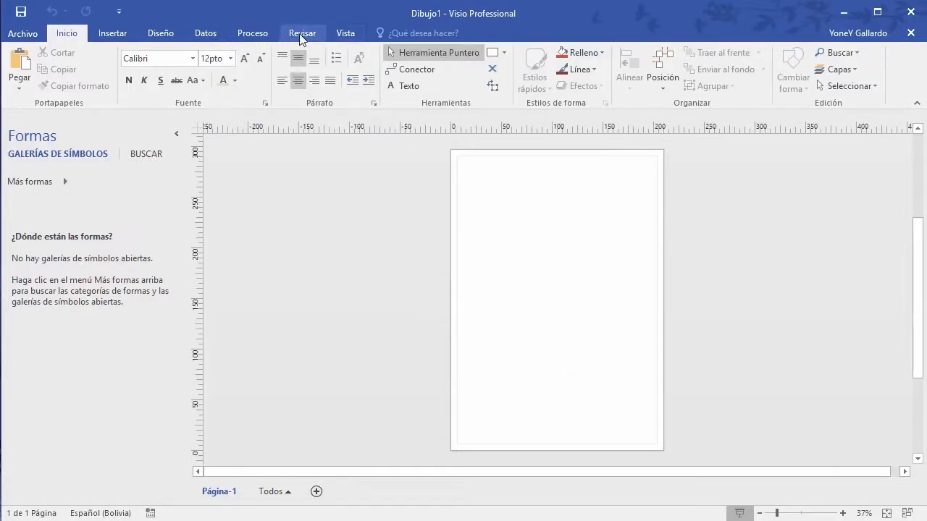
click(348, 31)
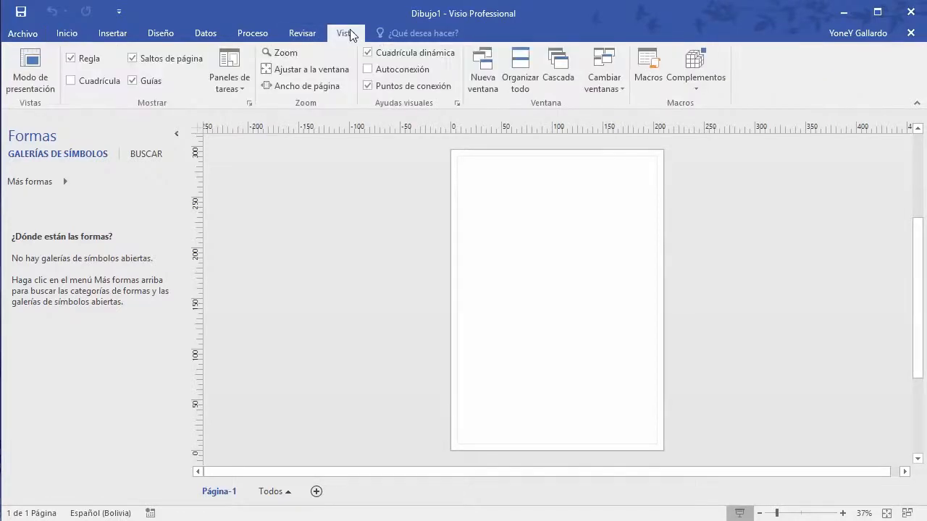
click(317, 34)
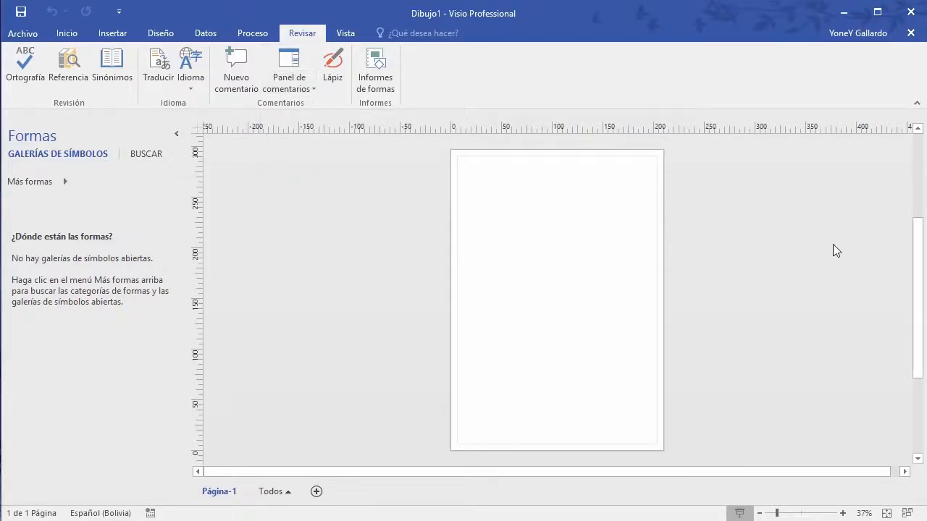
Step: Bring the Inicio tab's clipboard, font and shape-style tools back into view
click(76, 35)
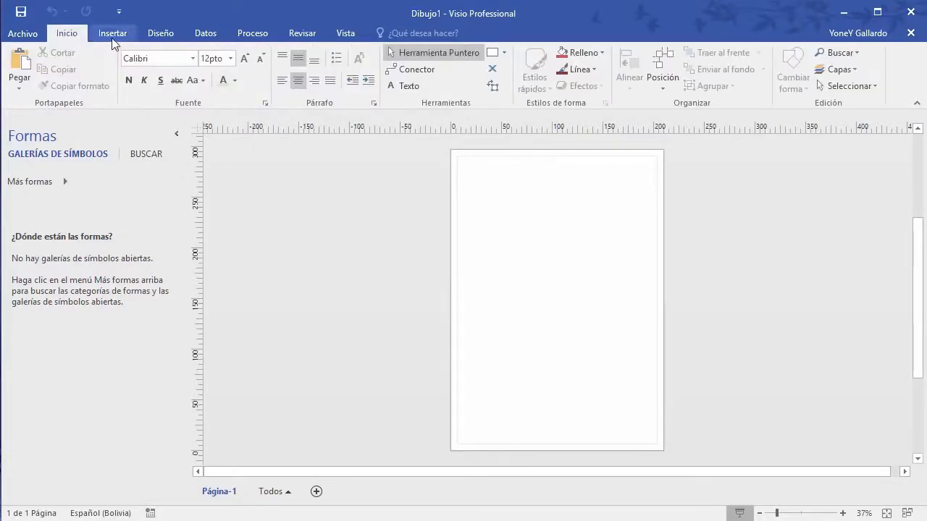
Step: Load the Bloques stencil from Más formas > General
click(65, 182)
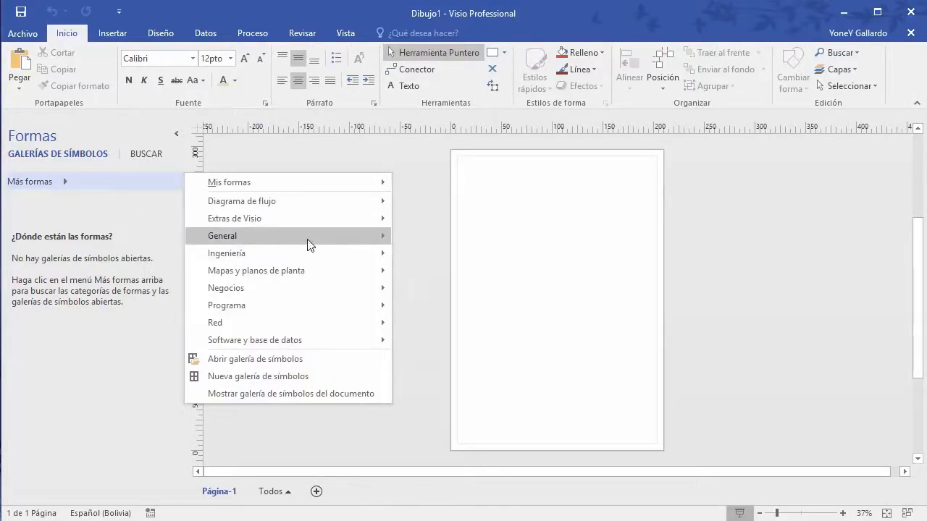
mouse_move(308, 245)
click(446, 237)
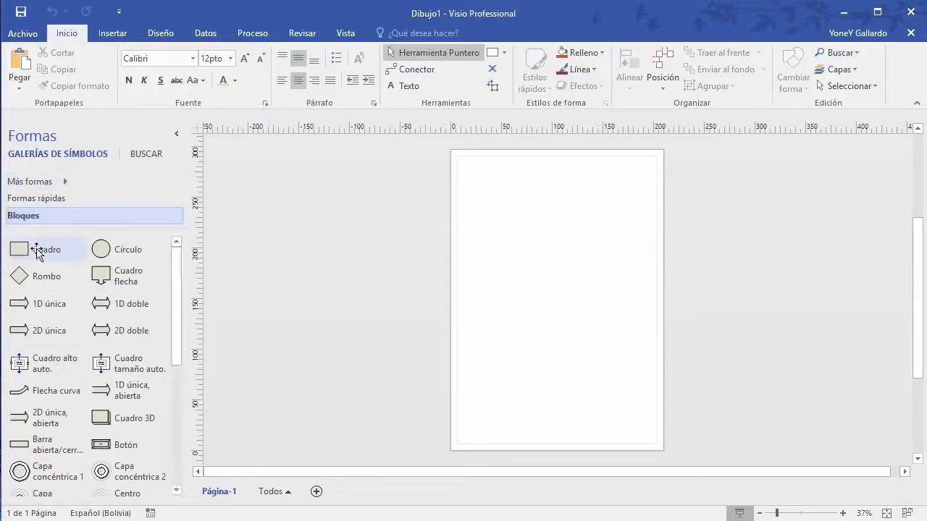
Step: Place a Cuadro block near the top of the page, zoom in, and select it
drag(40, 250, 562, 188)
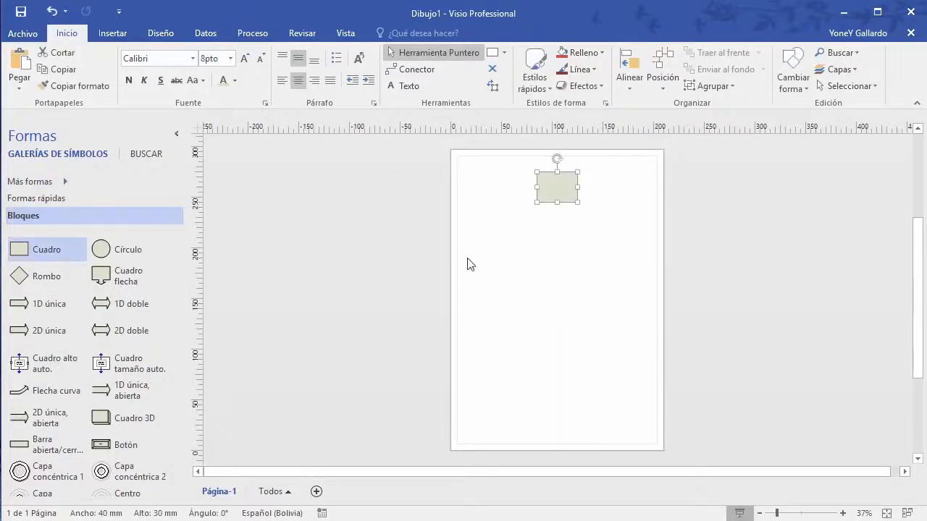
scroll(596, 299, up, 5)
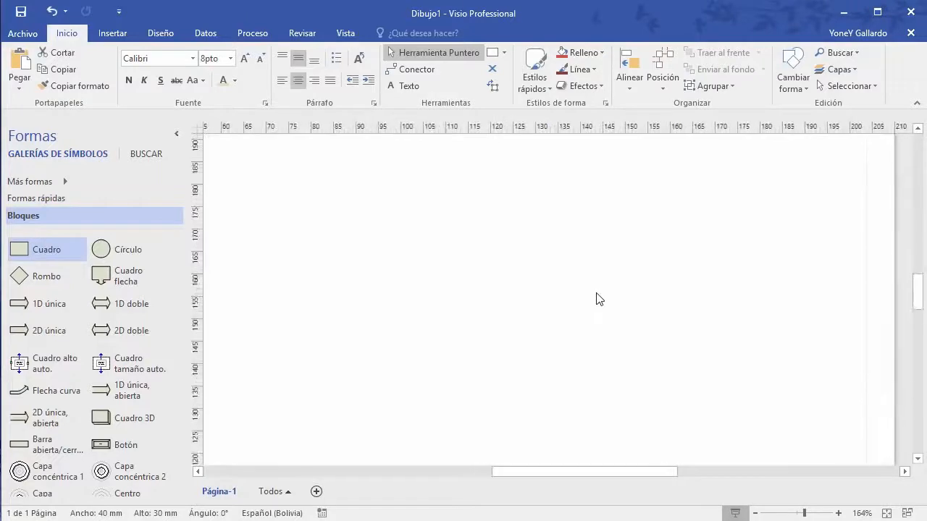
scroll(596, 299, up, 5)
scroll(596, 300, down, 3)
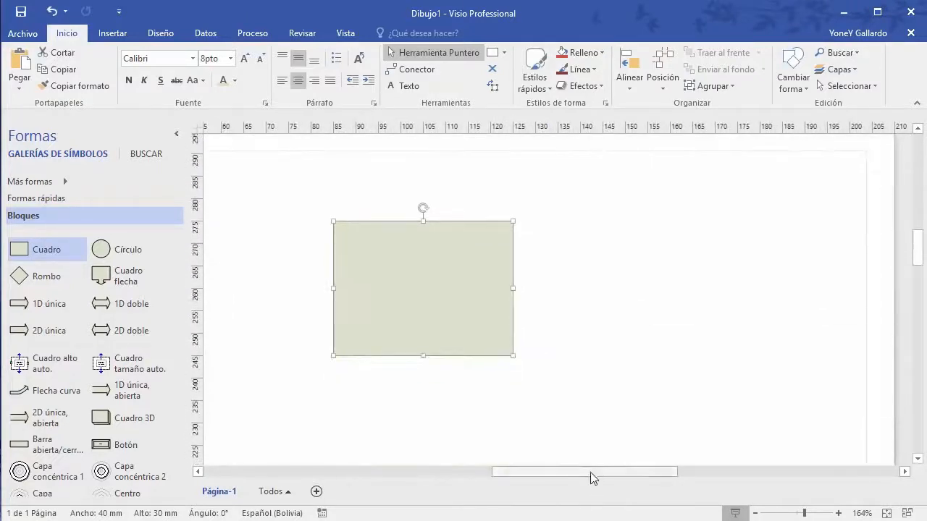
drag(589, 476, 560, 474)
click(548, 452)
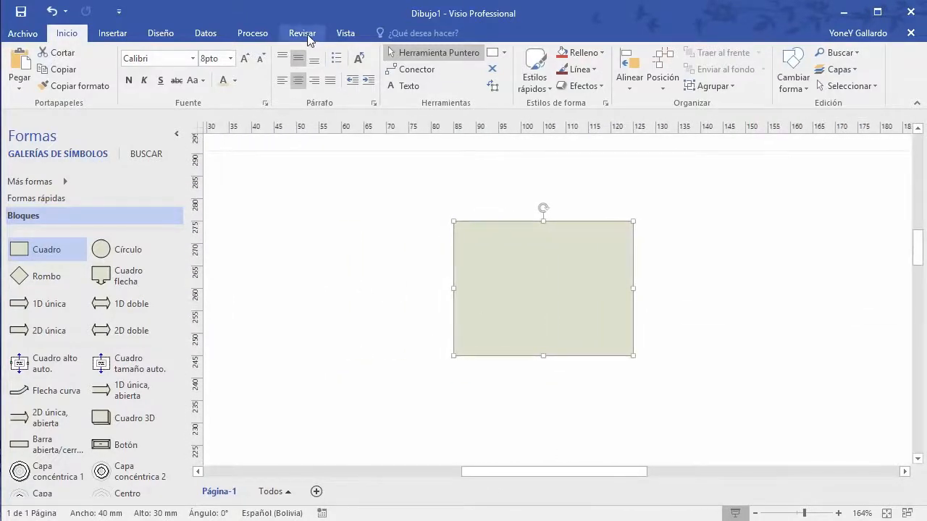
click(544, 272)
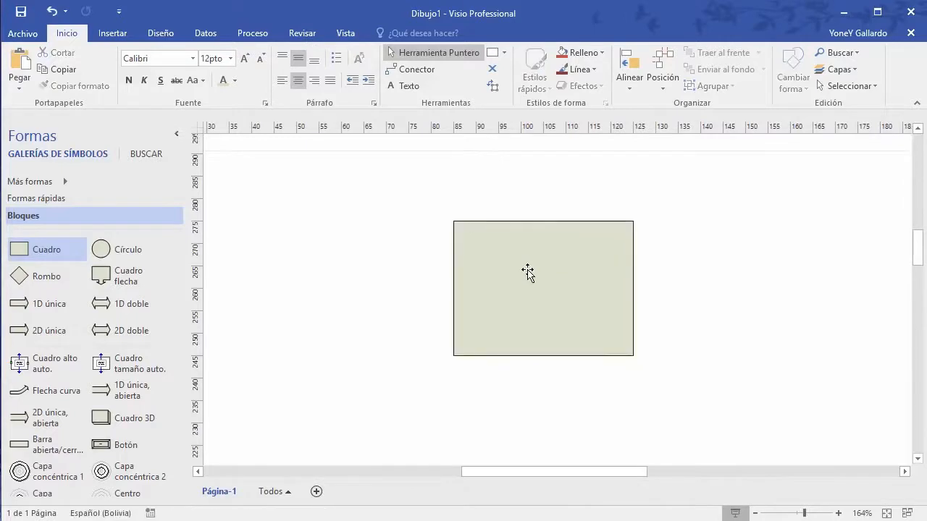
Step: Type 'Este es un contenido de prueva. Tambien csecuentamente.' into the Cuadro box
double_click(528, 273)
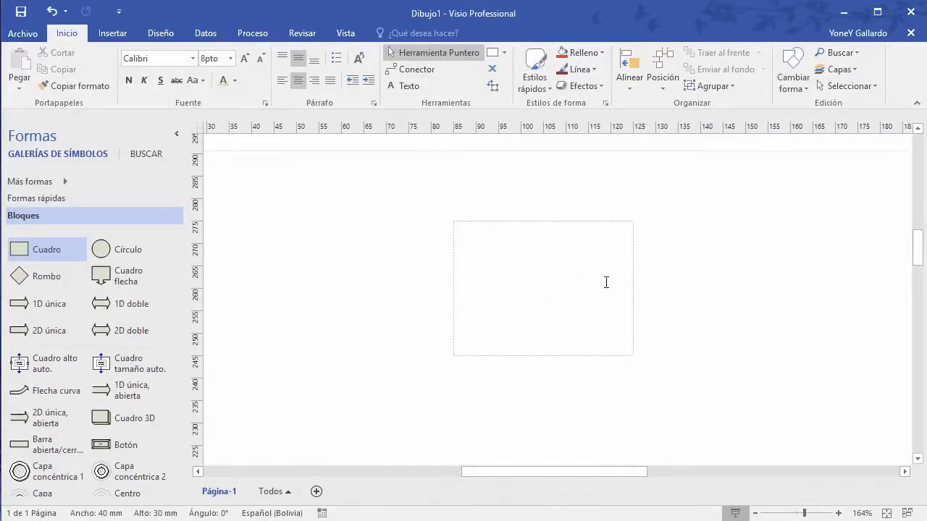
text(Este es un contenido de)
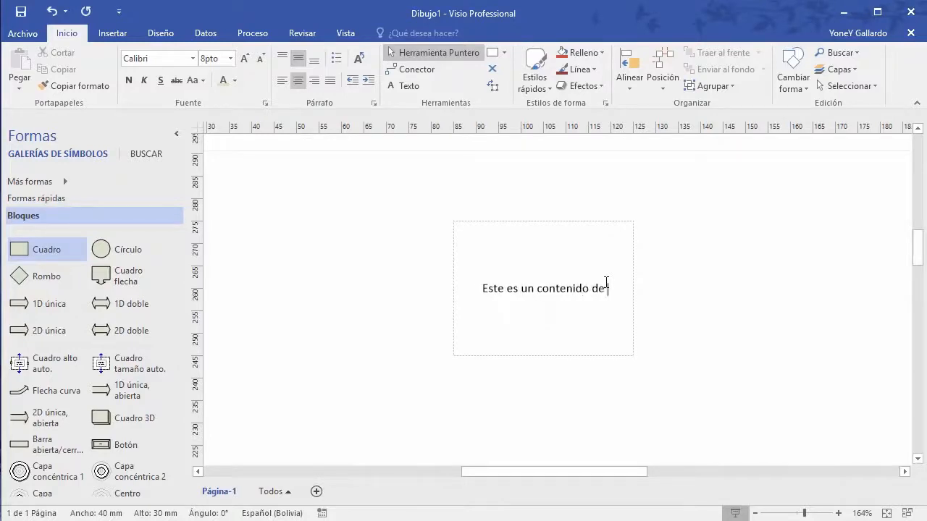
text( prueva)
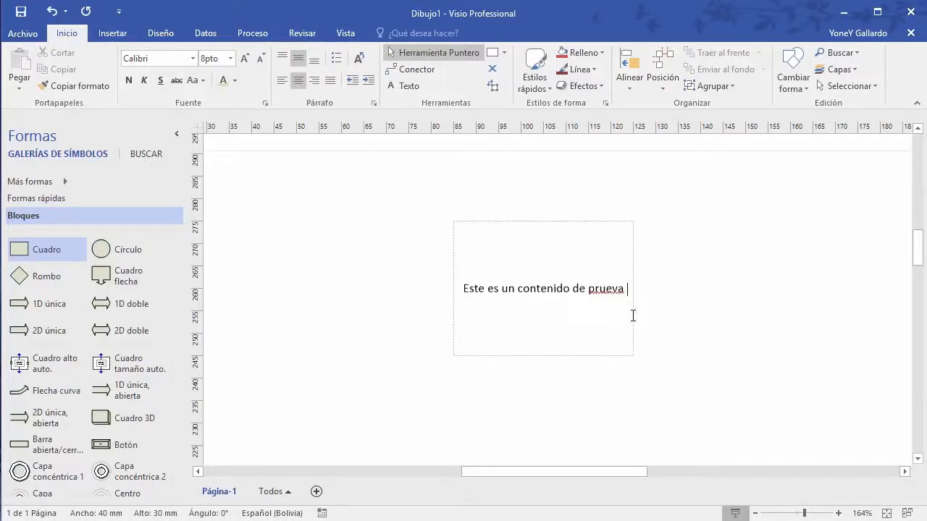
text(. )
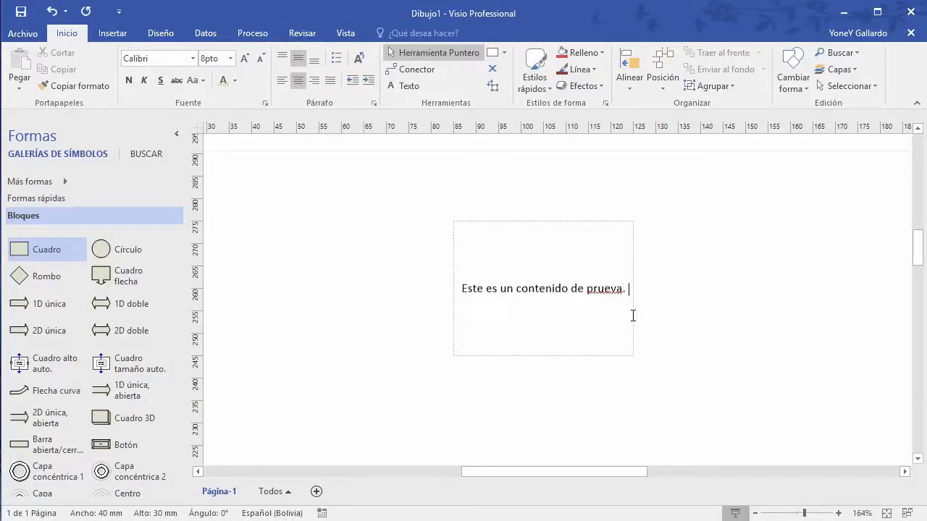
text(Tambien )
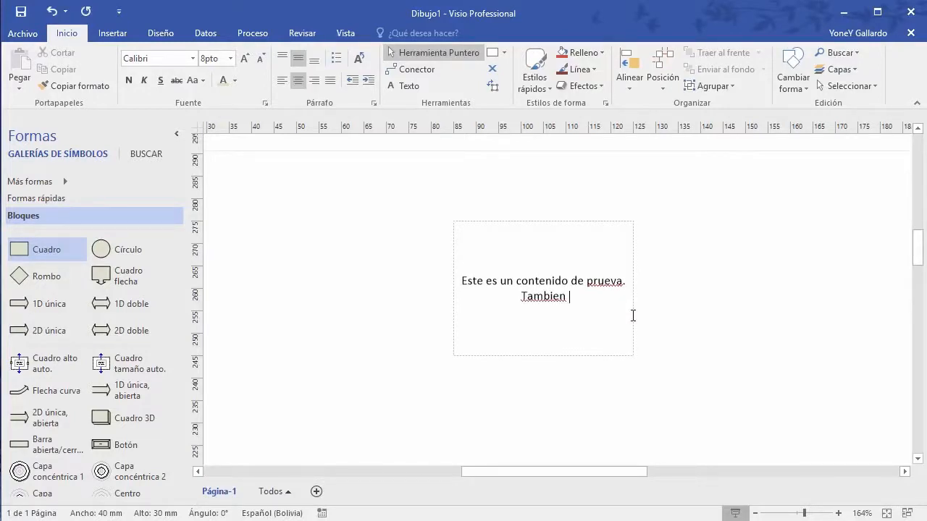
text(con)
text(secuentamente.)
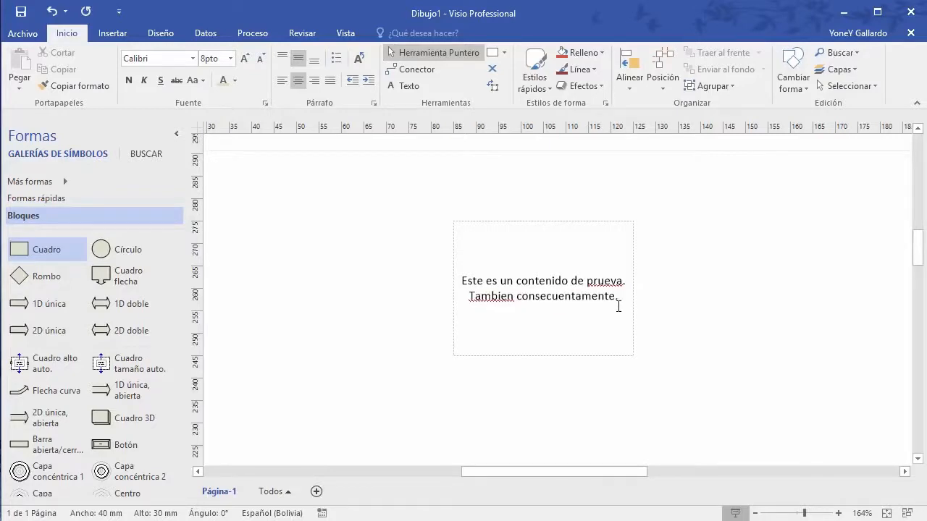
Step: Replace the misspelled word with 'consecuentemente' from the spelling suggestions
click(546, 280)
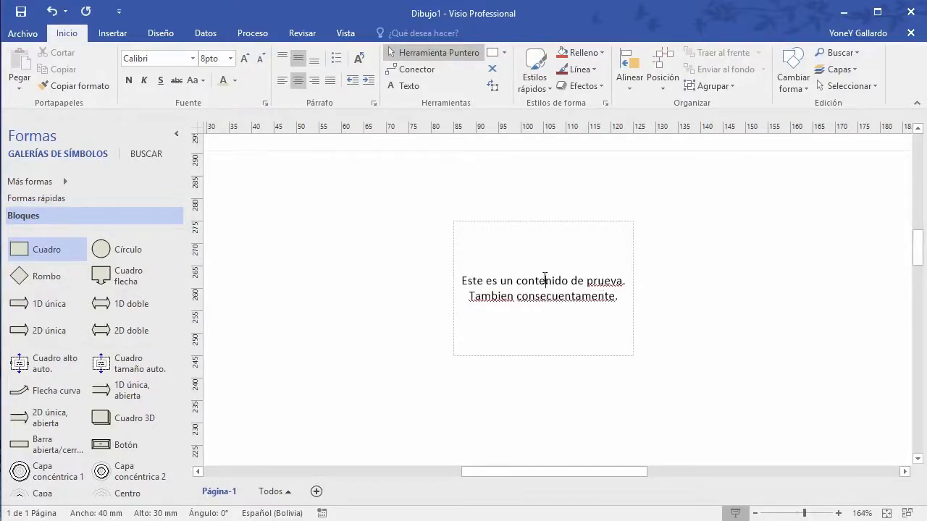
right_click(558, 299)
click(559, 305)
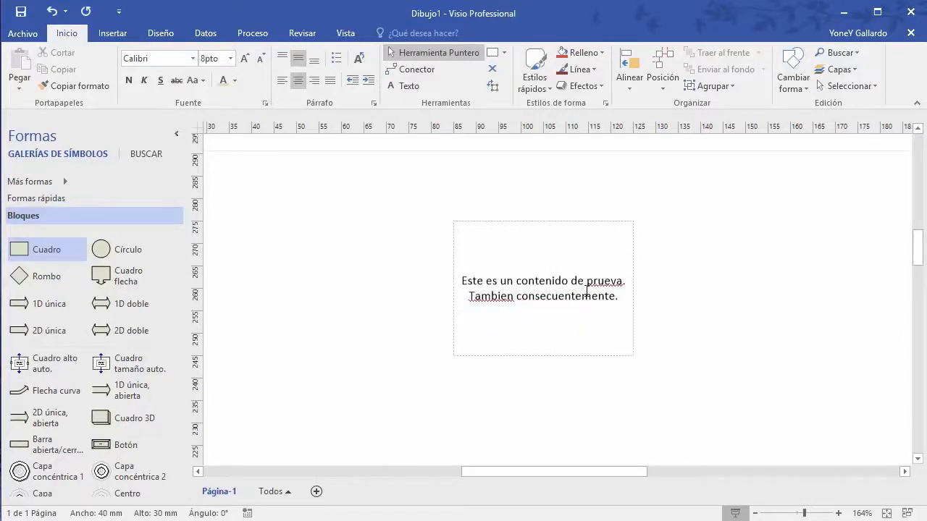
click(300, 33)
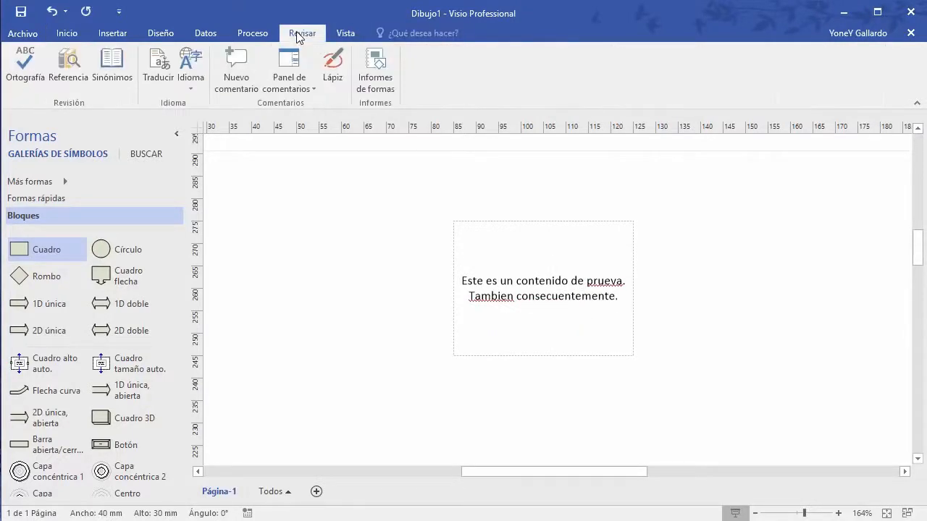
Step: Use Ortografía to change 'prueva' to 'prueba', then add a period after 'consecuentemente'
click(24, 76)
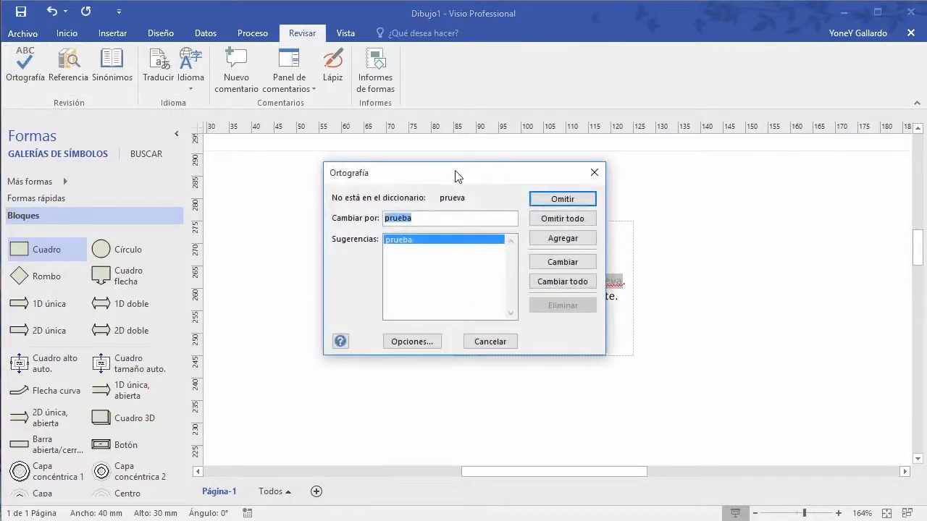
drag(458, 174, 286, 190)
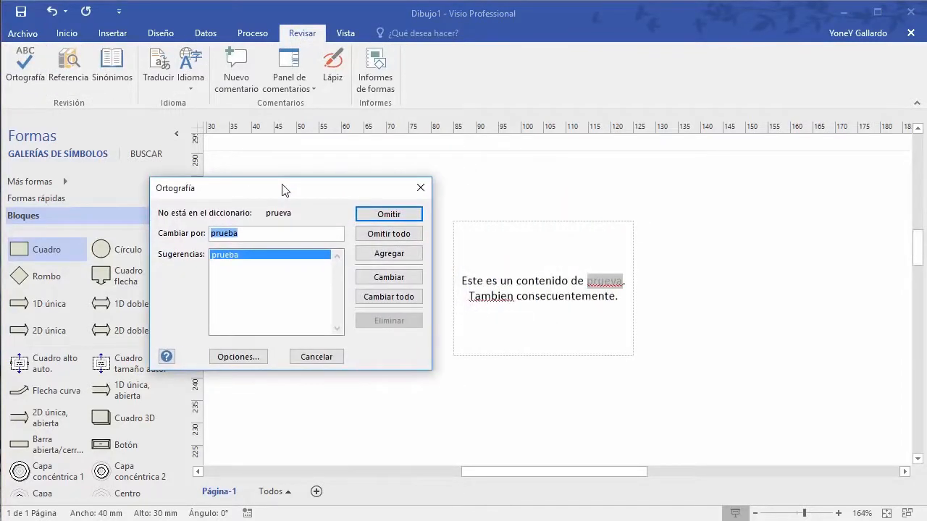
click(237, 232)
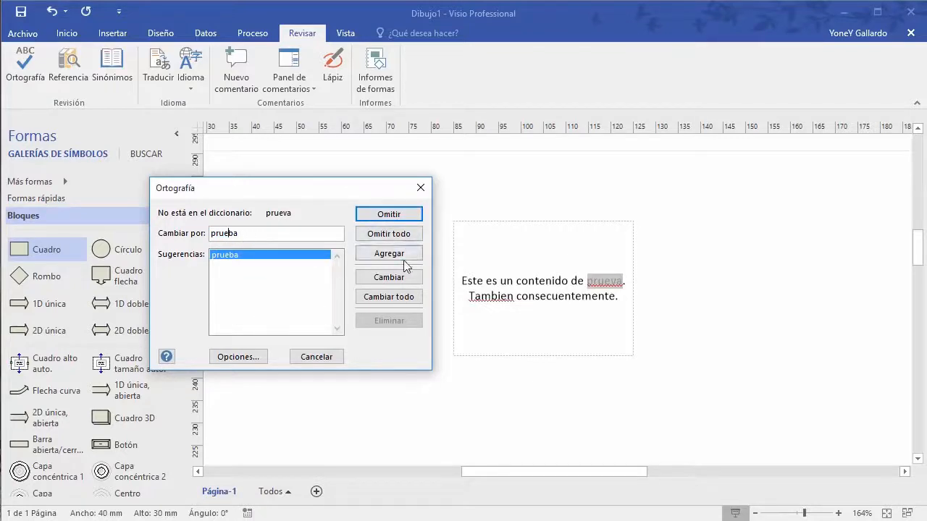
click(397, 281)
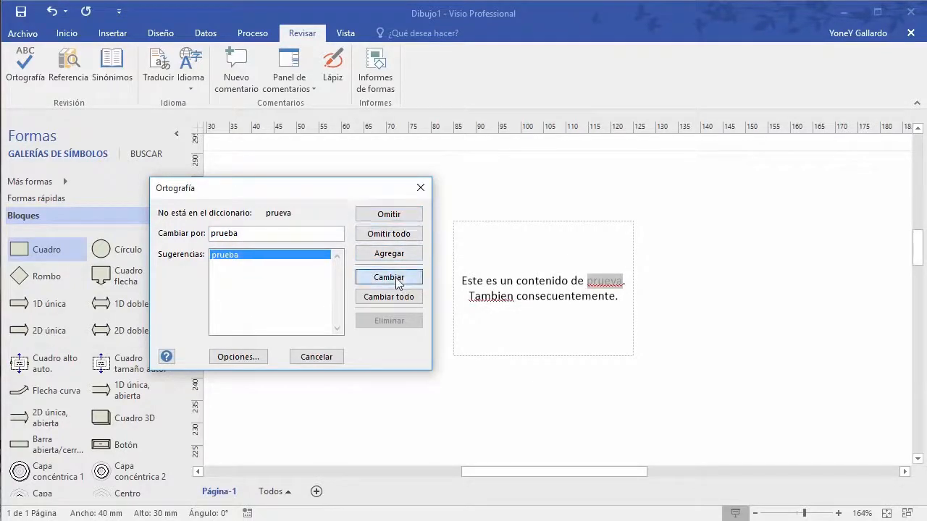
click(316, 357)
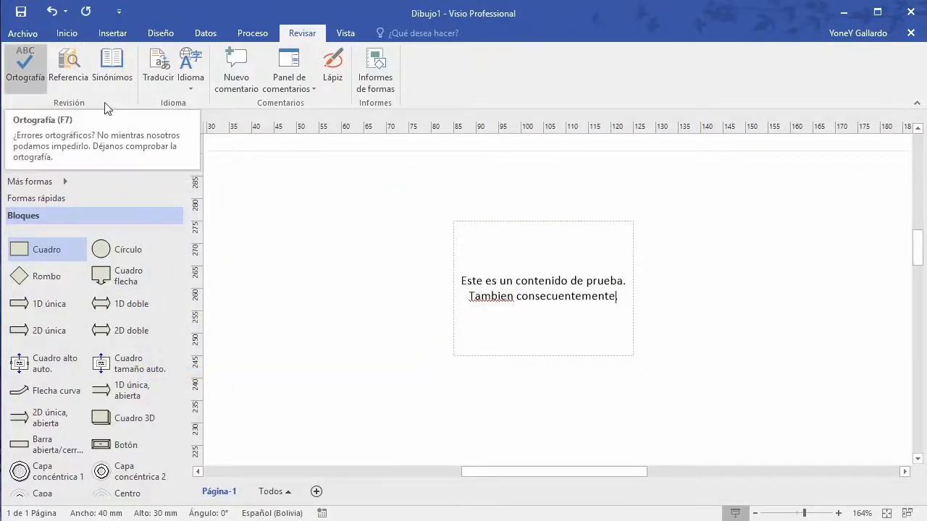
text(.)
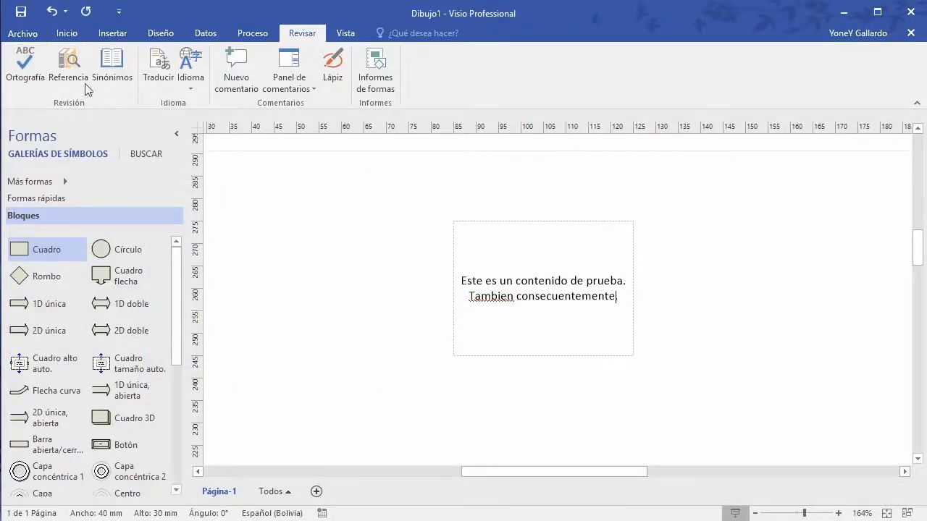
click(69, 68)
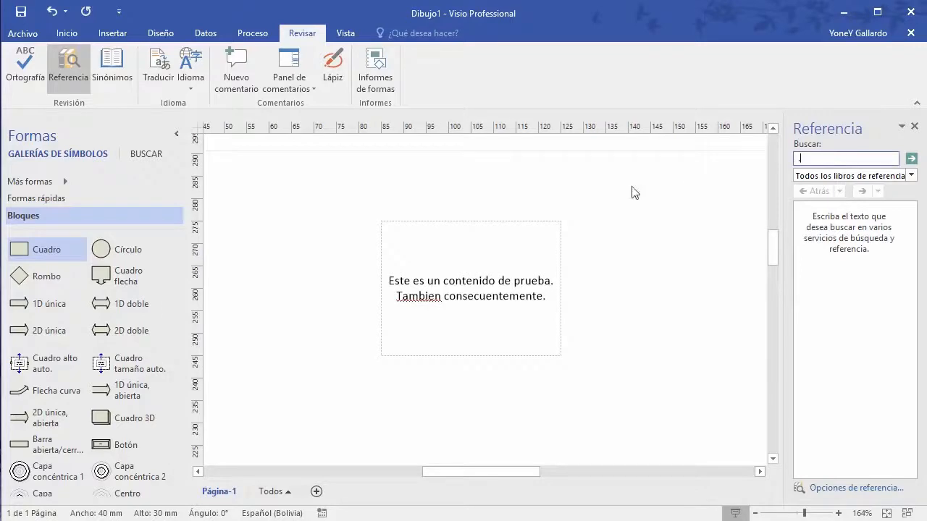
click(914, 126)
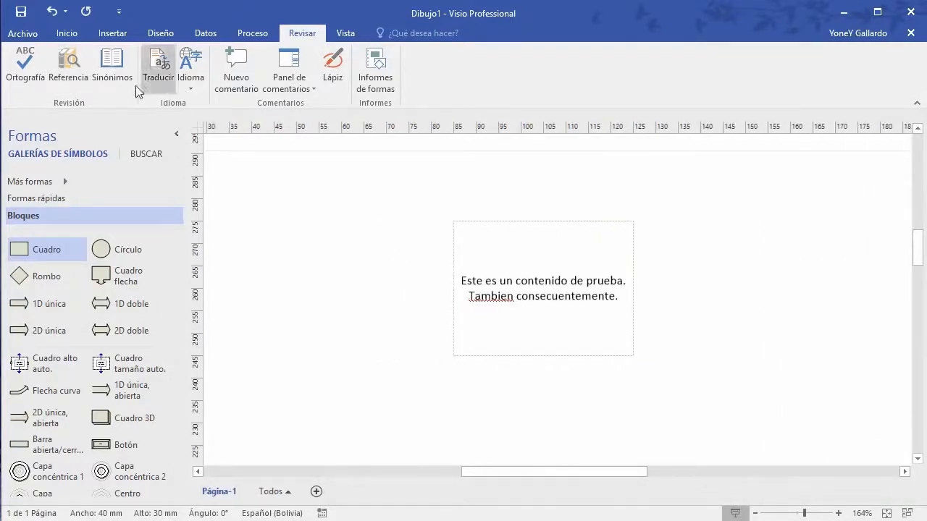
click(112, 68)
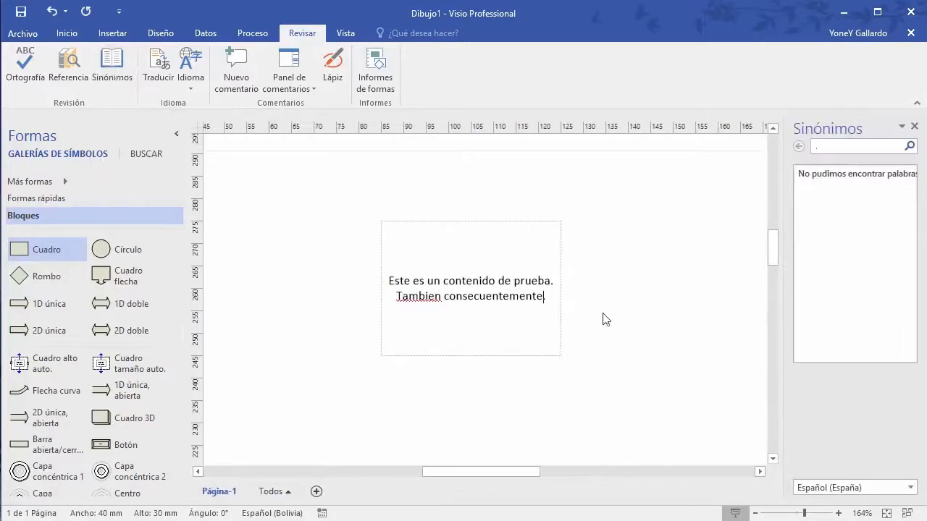
click(847, 149)
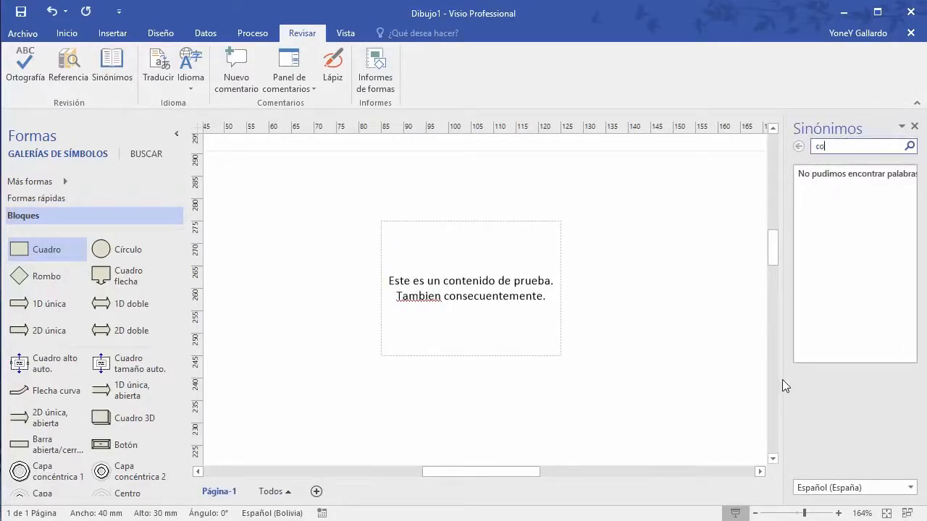
text(consecuencia)
key(Return)
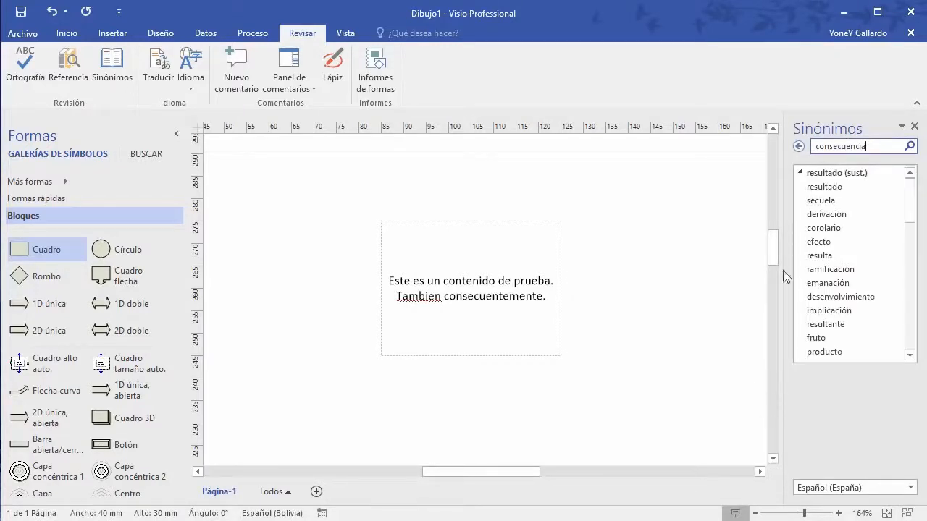
scroll(835, 326, down, 5)
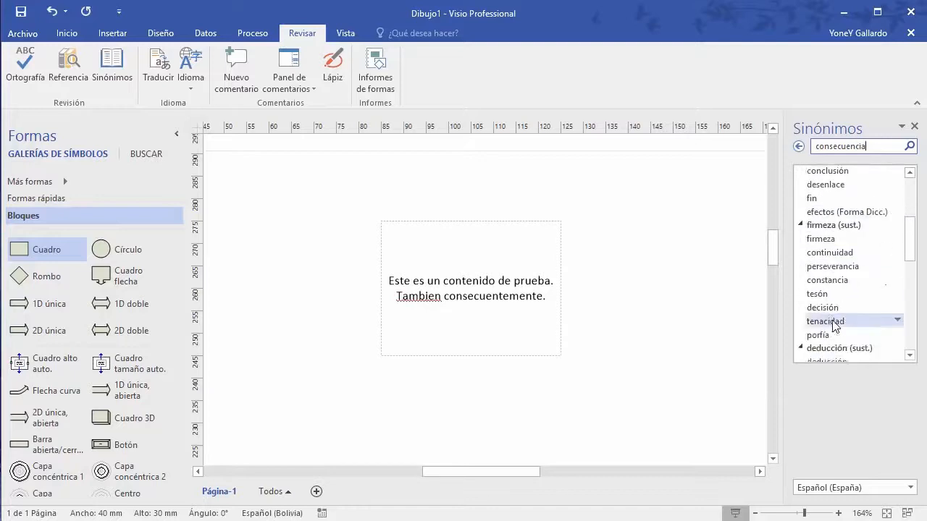
scroll(835, 326, down, 2)
click(494, 298)
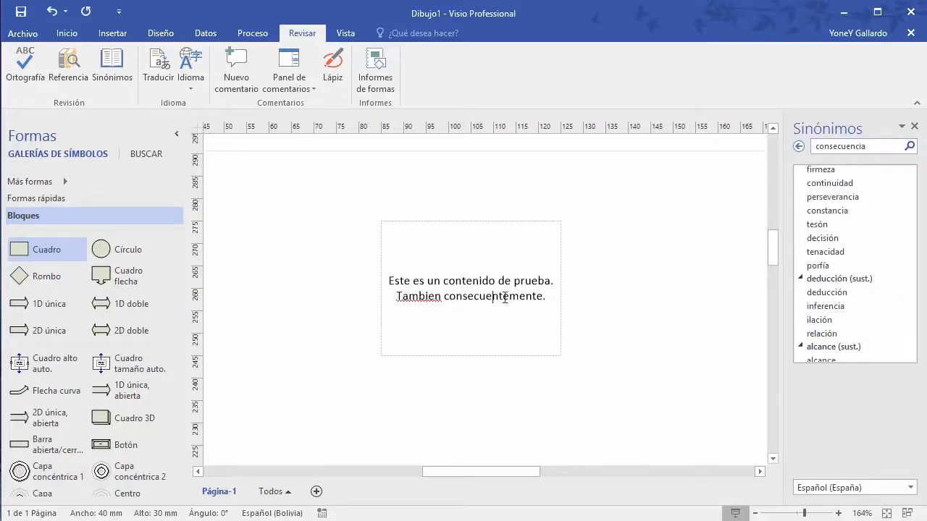
click(913, 126)
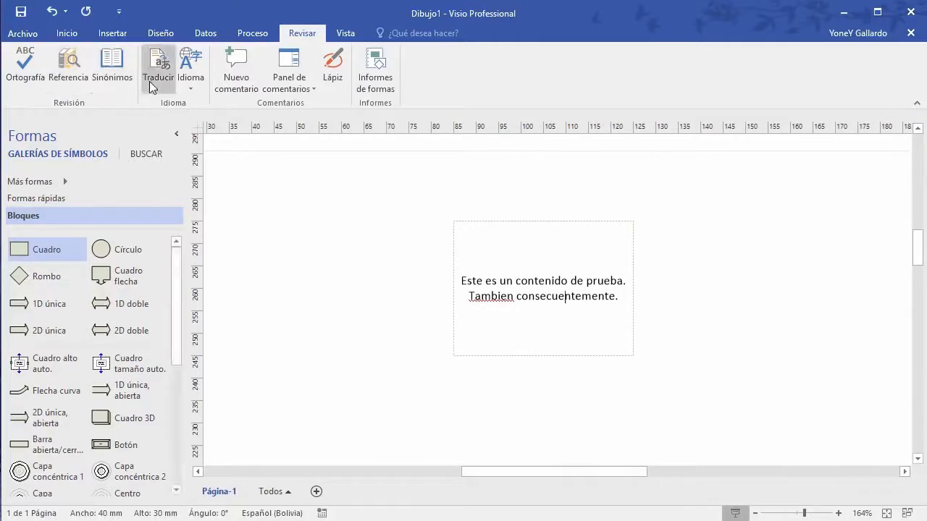
Step: Insert a new page comment reading 'Este es un título interesante, pero le falta contenido.'
click(722, 268)
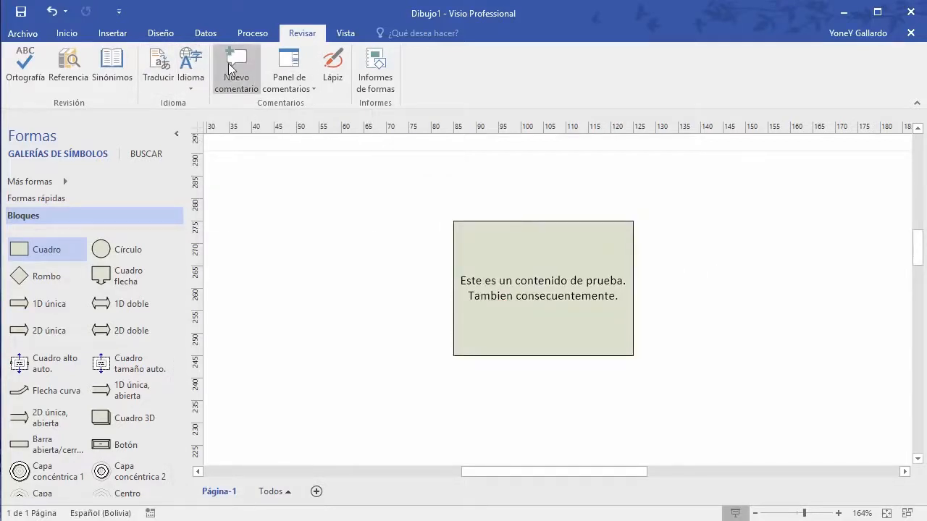
click(248, 75)
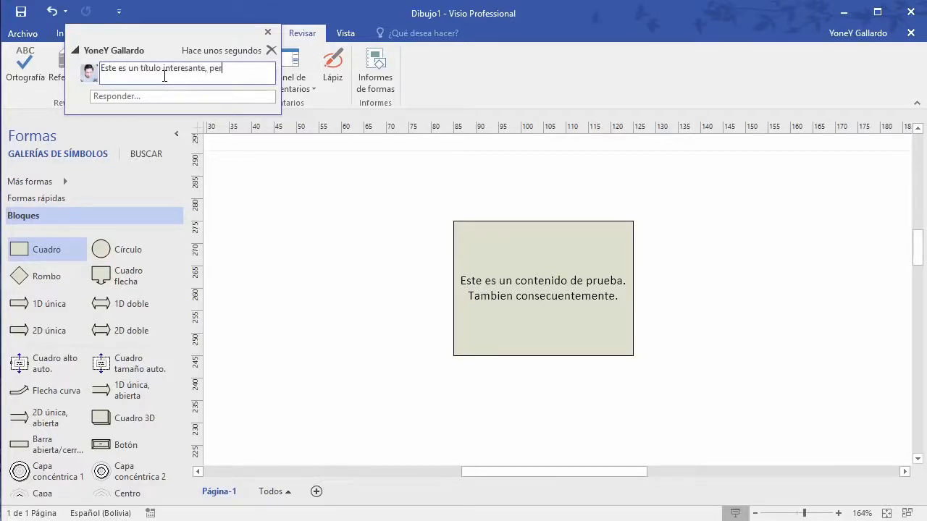
text(ontenido.)
click(159, 99)
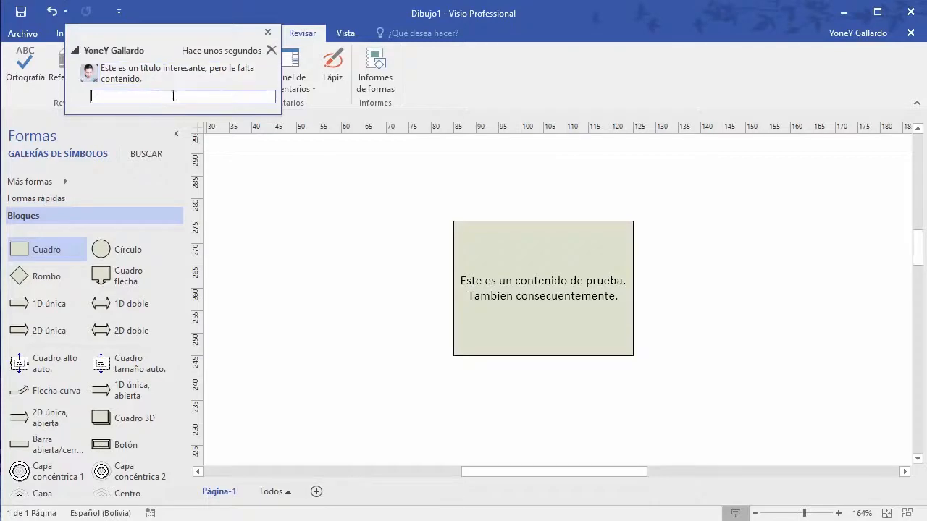
click(336, 242)
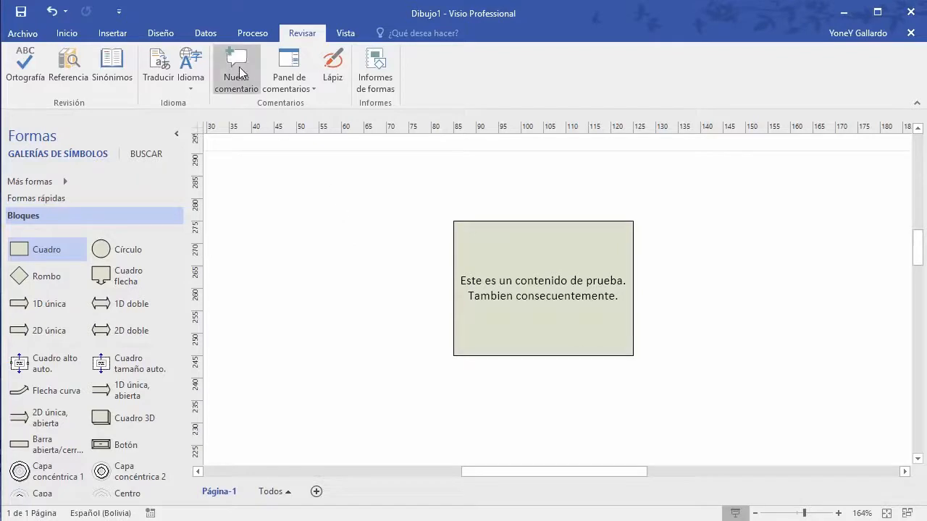
Step: Open the Panel de comentarios, select the comment, close the pane, then reopen it
click(311, 90)
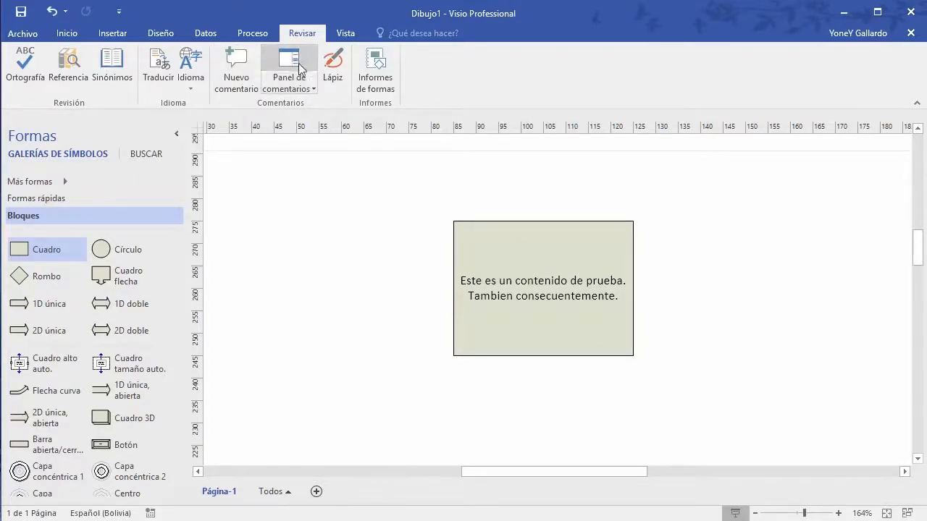
click(858, 211)
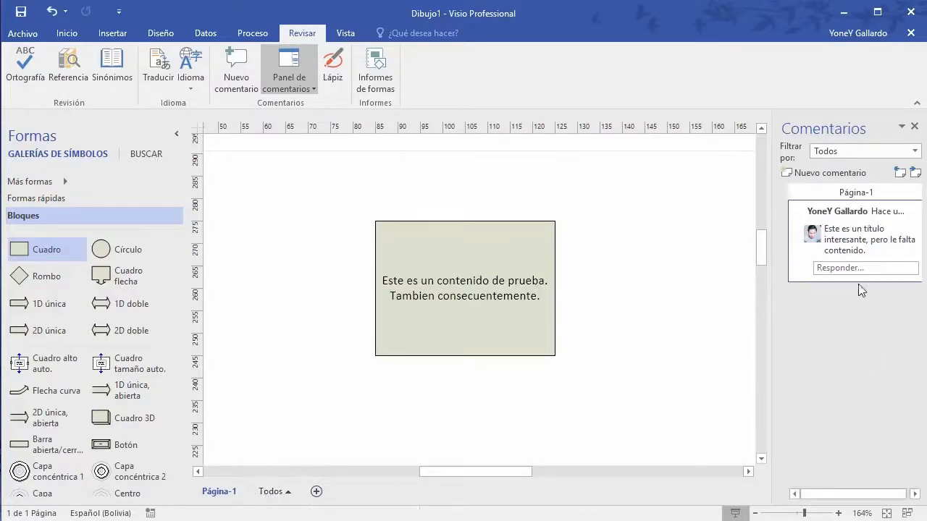
mouse_move(917, 211)
click(916, 128)
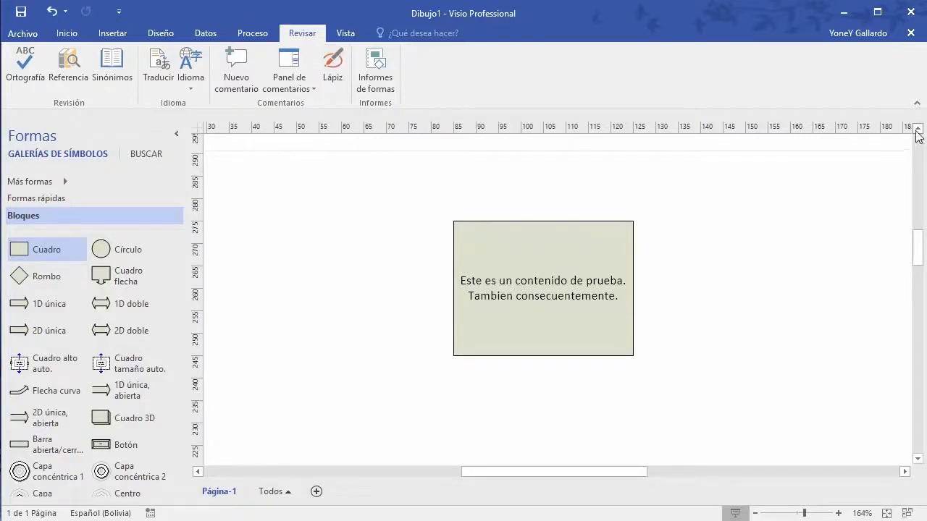
click(289, 72)
Step: Draw a freehand ink underline beneath the box's second line, undoing a first stroke
click(333, 73)
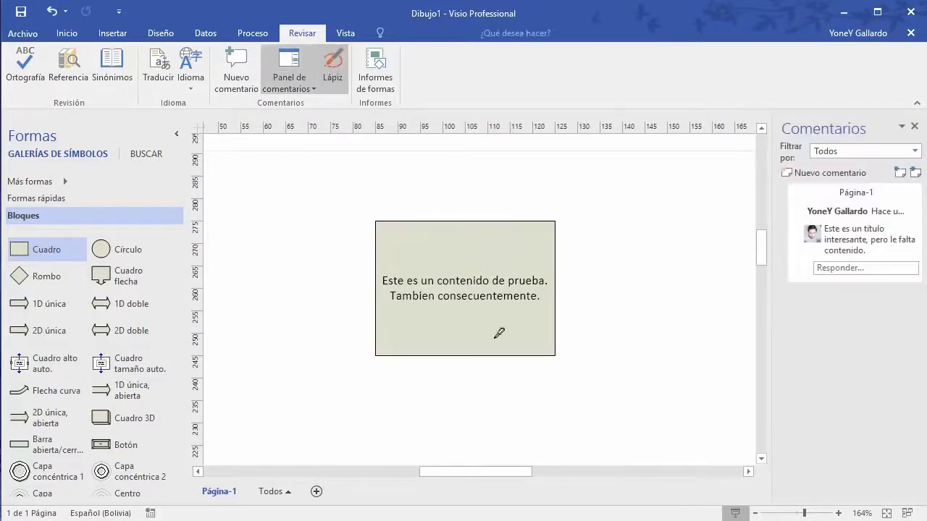
drag(383, 279, 537, 283)
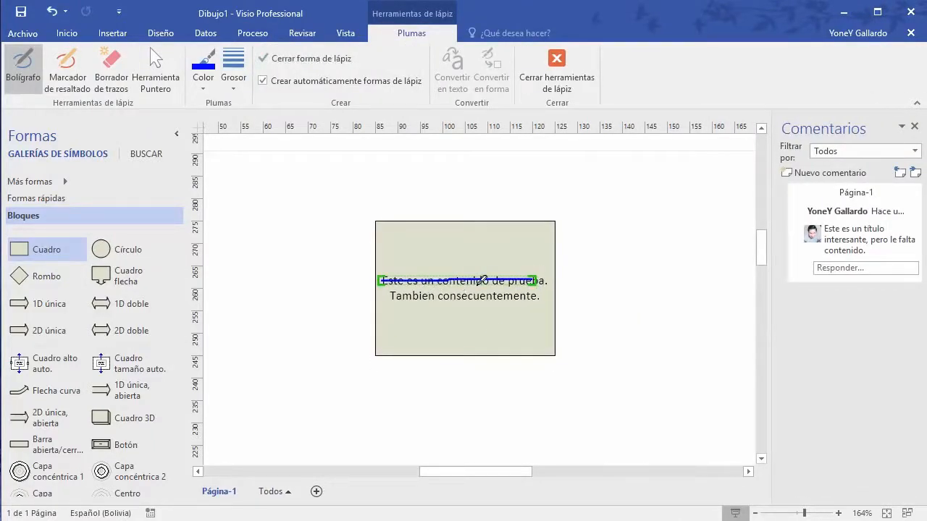
key(ctrl+z)
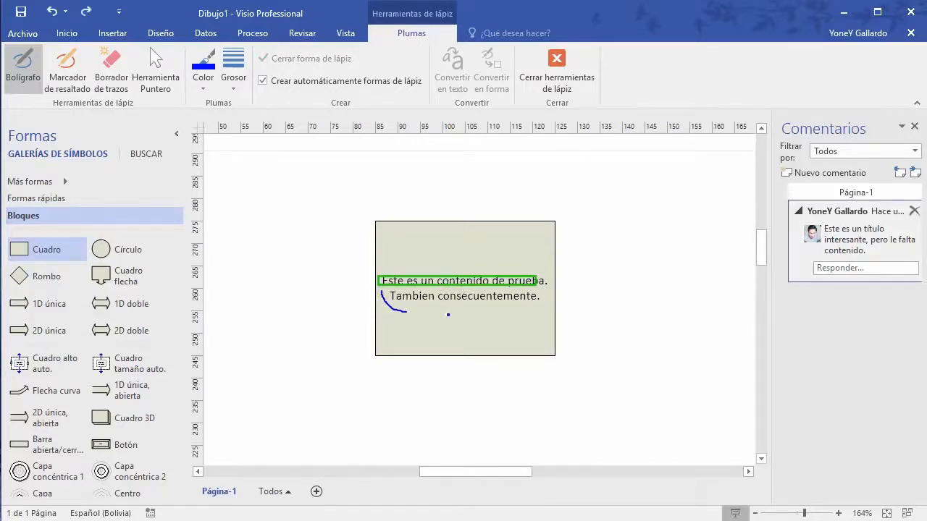
drag(448, 314, 549, 295)
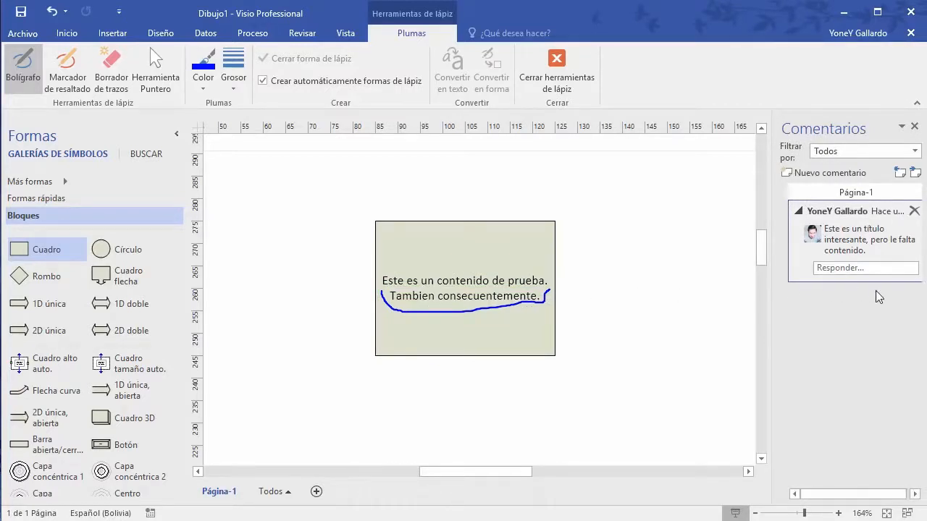
Step: Add a 'Cambiar de título' comment, then erase the blue ink stroke under the text
click(833, 173)
text(Ca,mb)
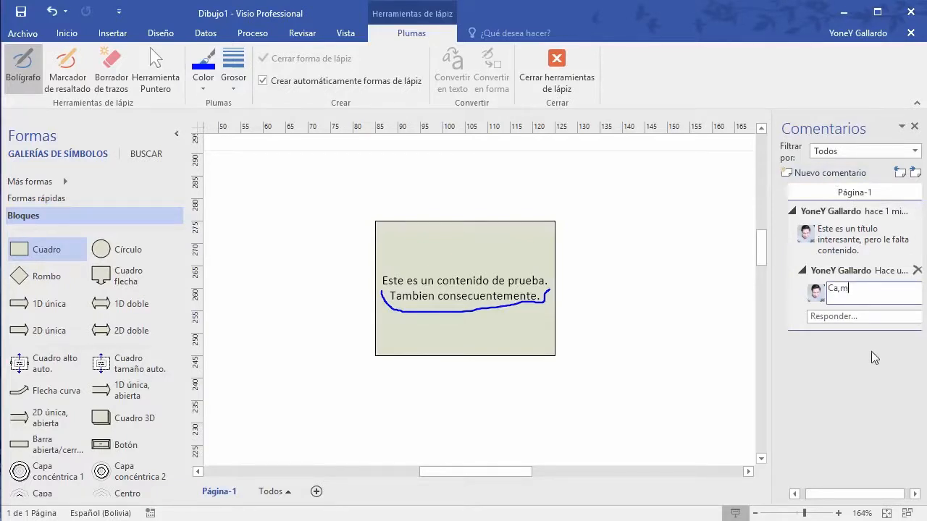
key(BackSpace)
key(BackSpace)
key(BackSpace)
text(mbiar de título)
click(112, 73)
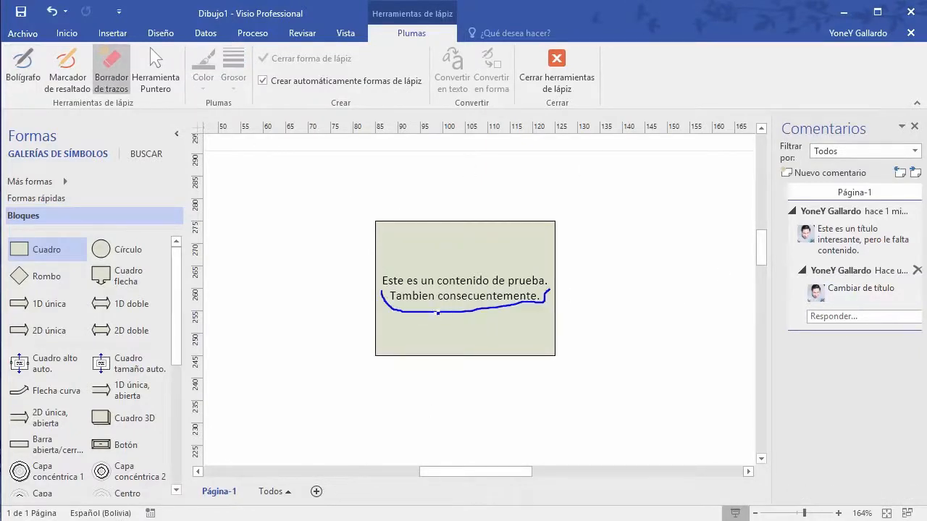
click(439, 310)
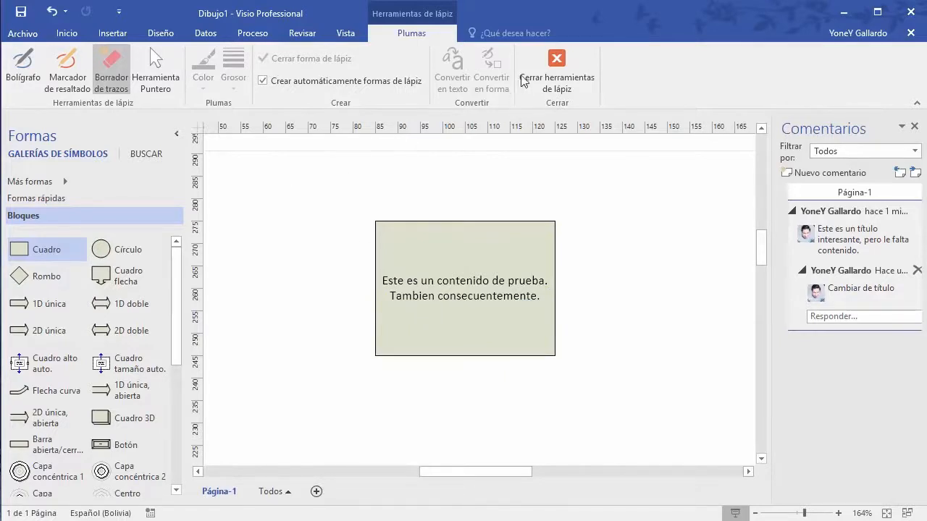
Step: Close the ink tools and hide the Panel de comentarios from the Revisar tab
click(556, 62)
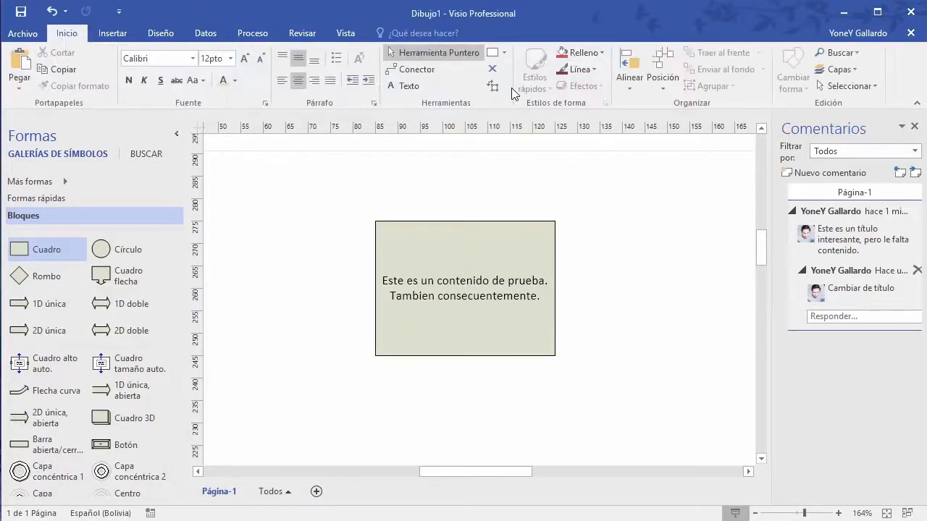
click(300, 33)
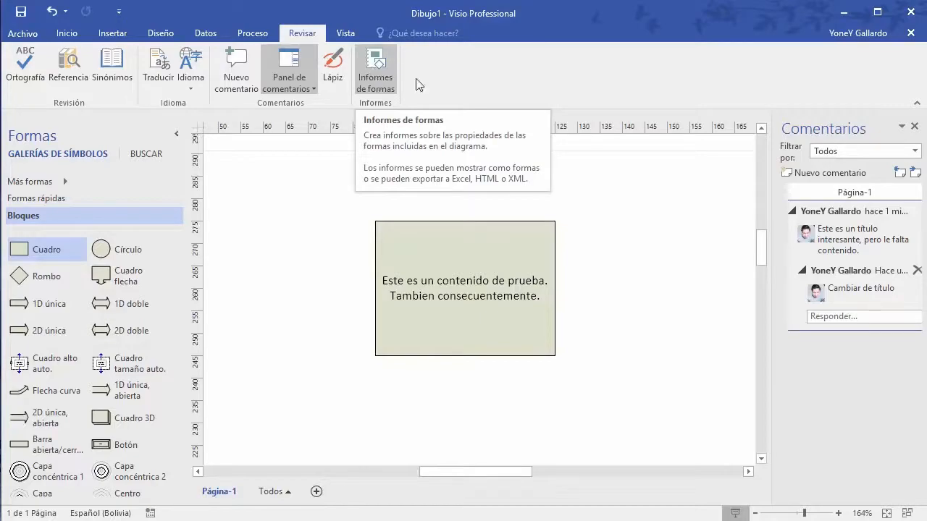
click(289, 69)
click(345, 33)
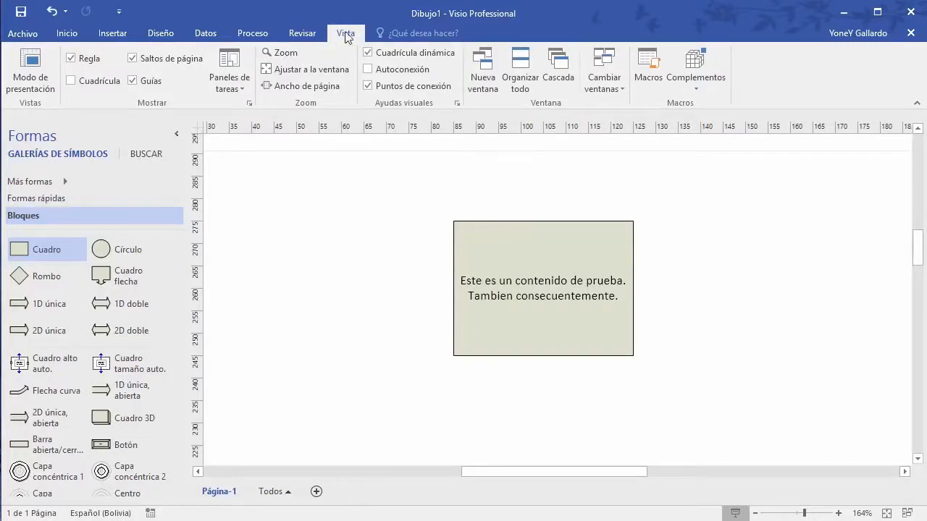
click(33, 64)
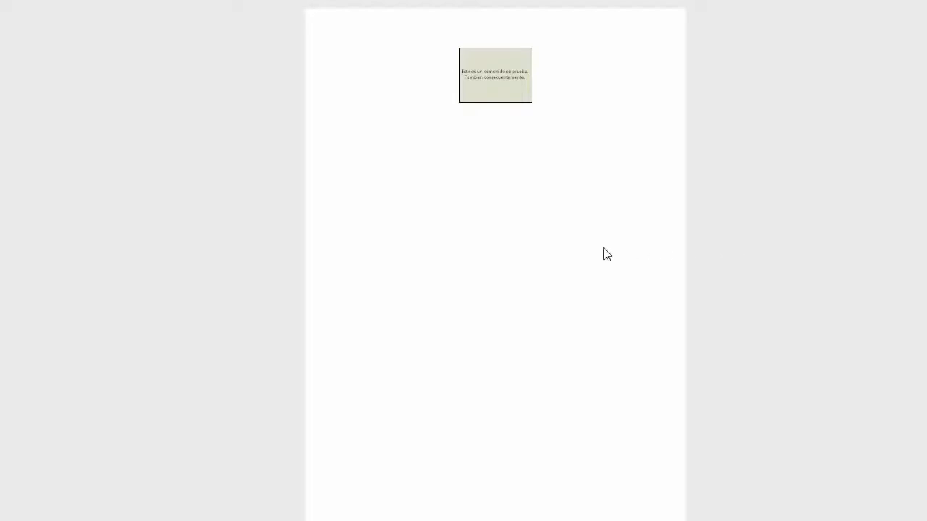
key(Escape)
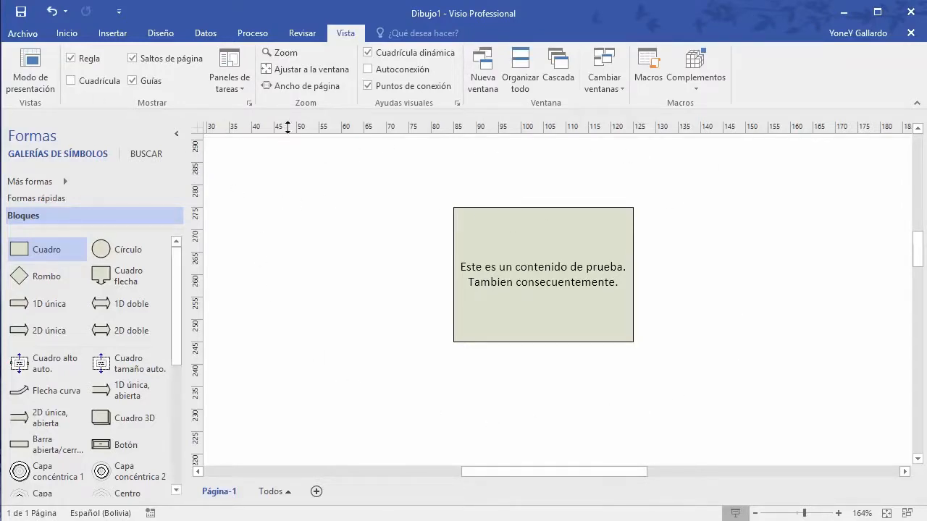
Step: Toggle Regla off and back on, minimize the Formas pane, and recentre the rectangle
click(71, 58)
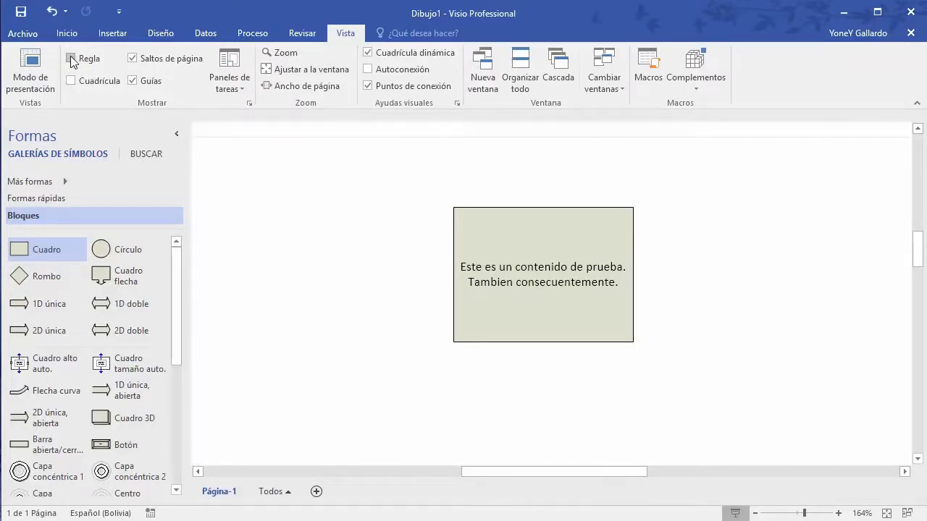
click(70, 57)
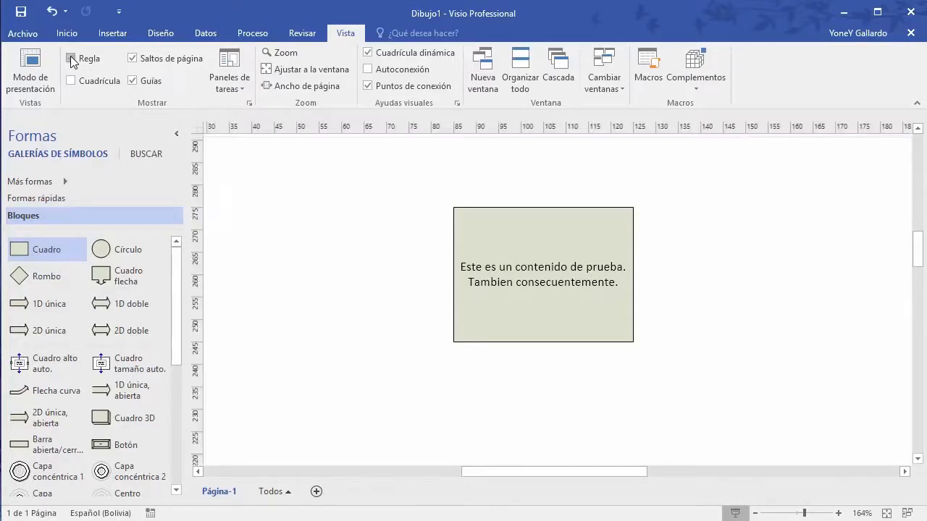
click(176, 134)
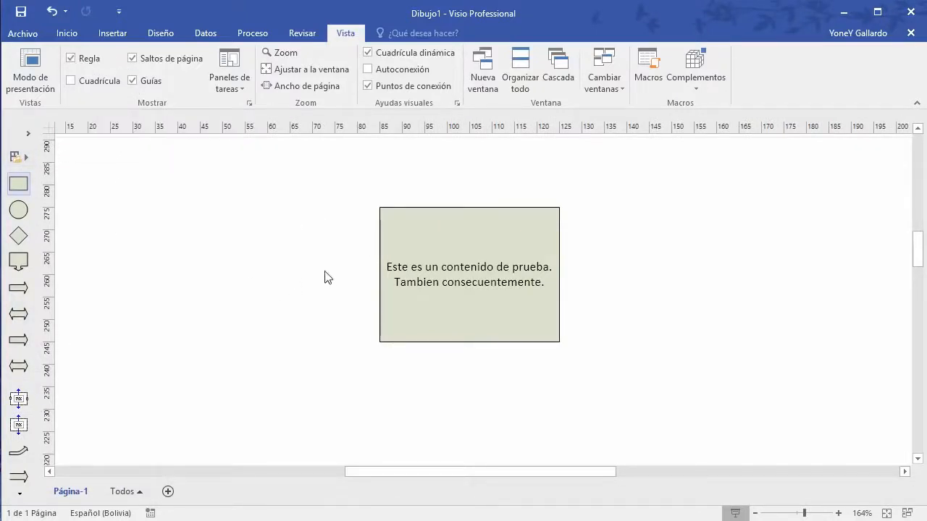
scroll(326, 273, down, 5)
scroll(377, 278, down, 3)
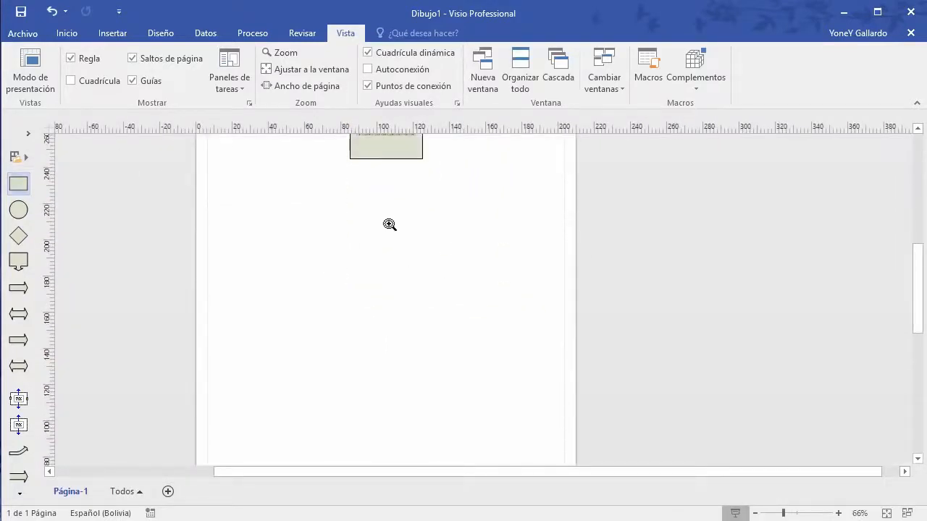
mouse_move(389, 223)
mouse_down()
mouse_move(500, 325)
mouse_move(450, 317)
mouse_up()
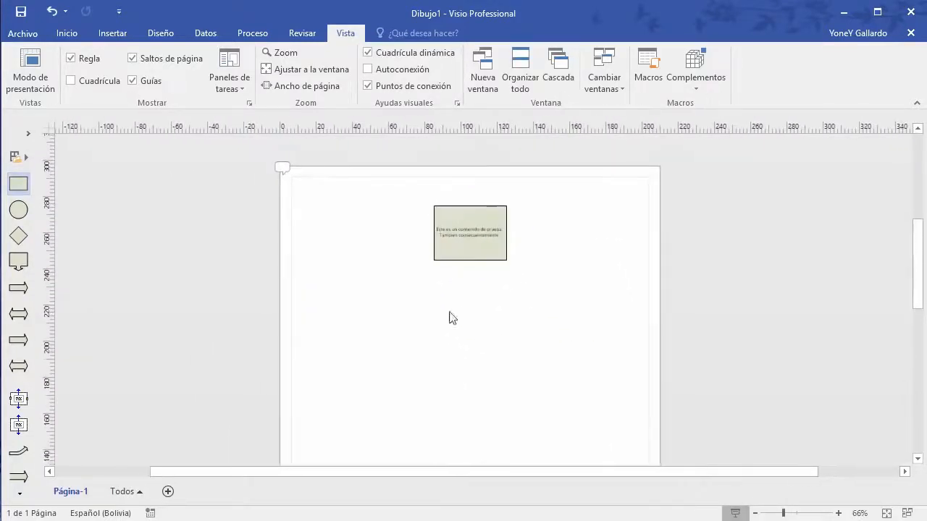
Step: Turn on the Cuadrícula grid and nudge the text box to a new spot
click(70, 81)
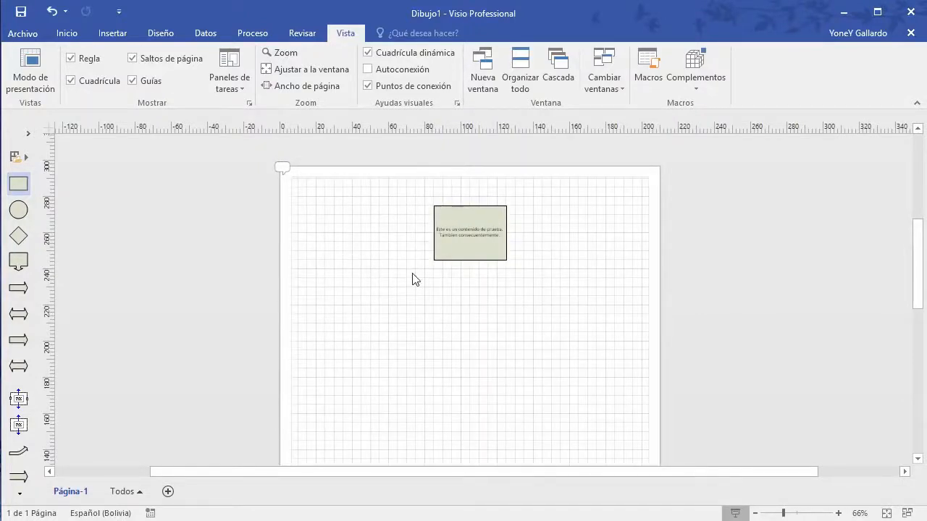
scroll(439, 294, up, 4)
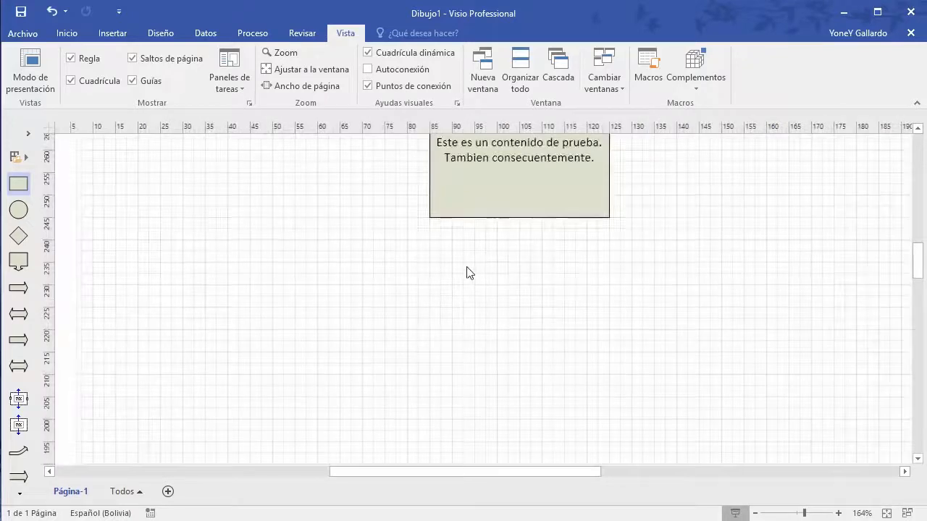
scroll(467, 273, down, 1)
scroll(467, 273, up, 3)
drag(531, 327, 510, 306)
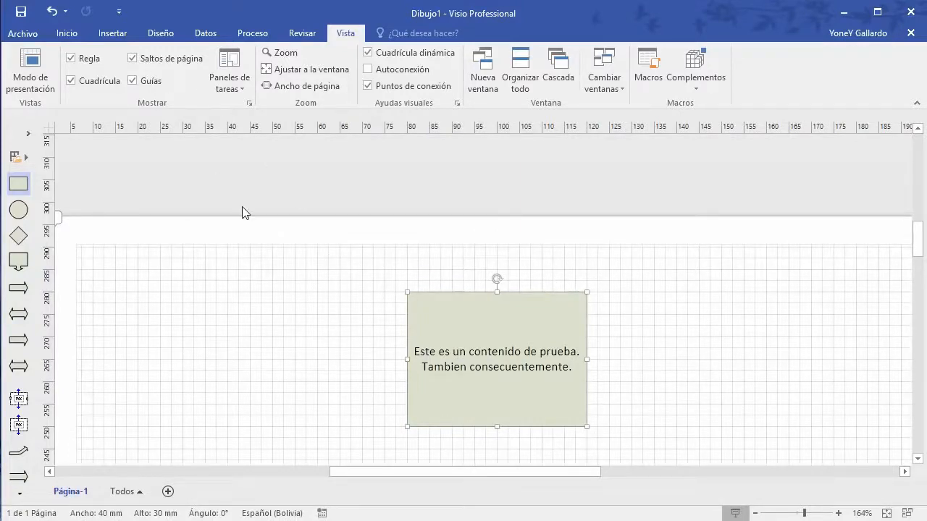
scroll(243, 212, down, 1)
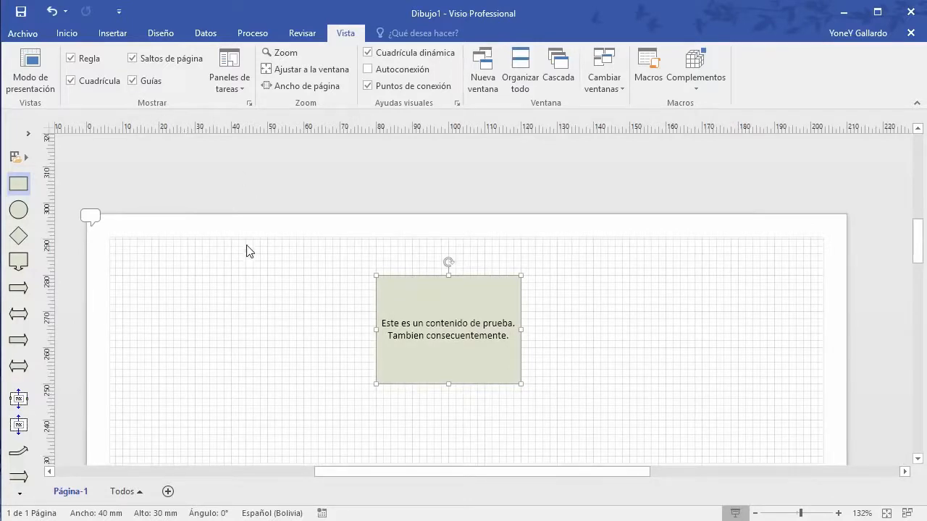
Step: Frame the rectangle with two horizontal and two vertical guides, then toggle Guías off and on
mouse_move(225, 272)
mouse_down()
mouse_move(263, 269)
mouse_move(258, 217)
mouse_up()
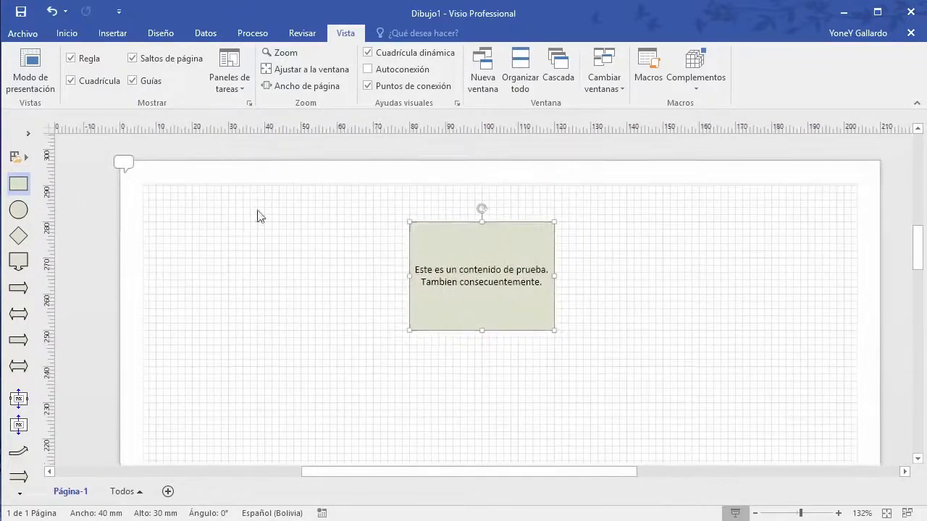
drag(210, 156, 222, 359)
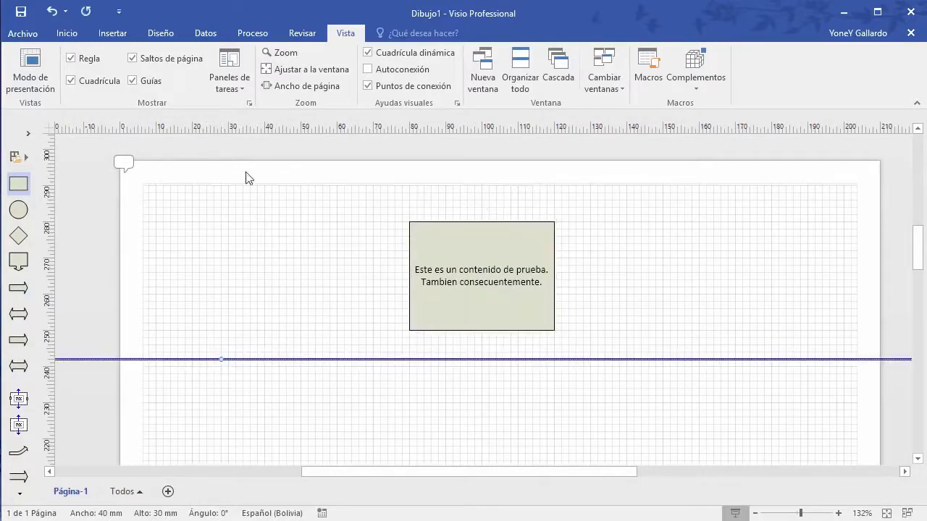
drag(209, 129, 224, 209)
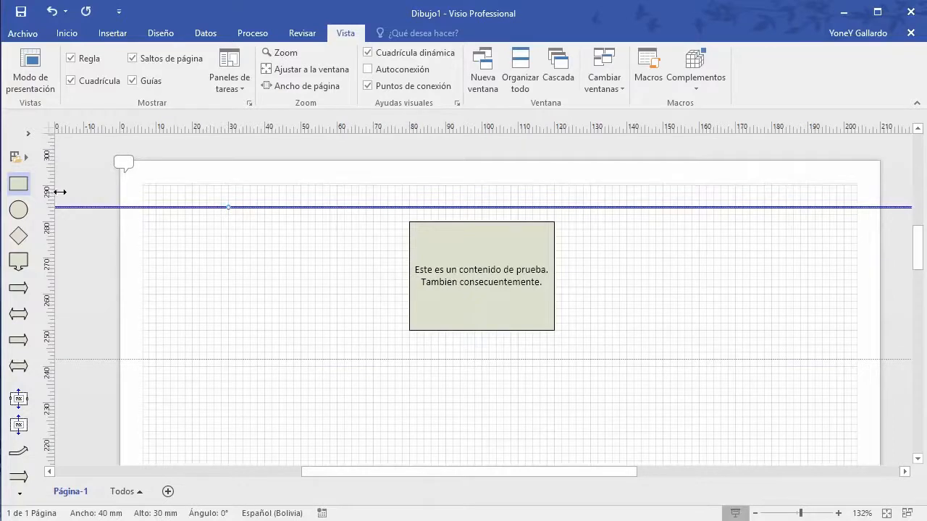
drag(60, 191, 374, 195)
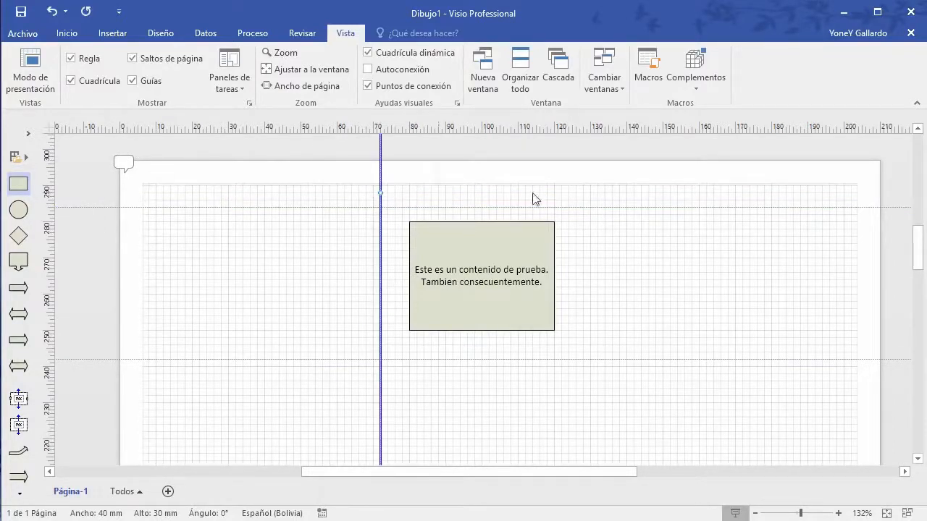
click(583, 205)
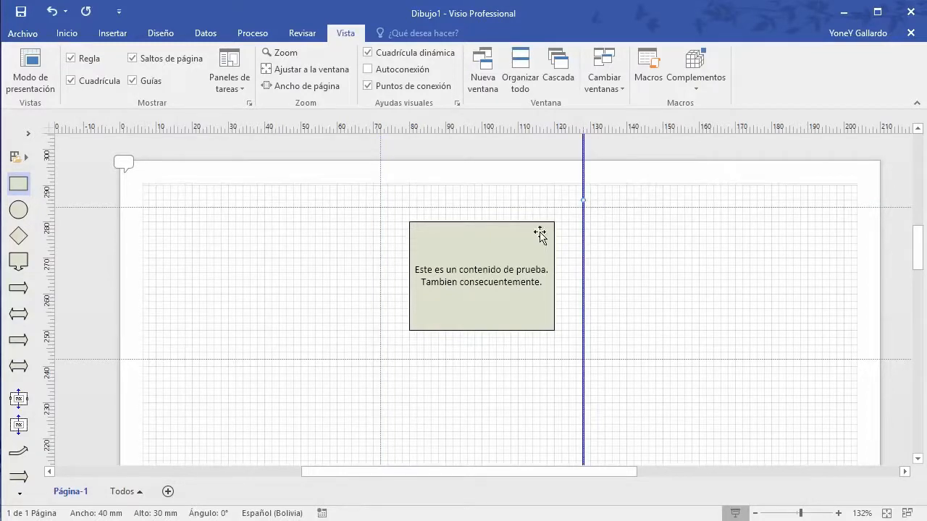
mouse_move(538, 234)
mouse_down()
mouse_move(573, 219)
mouse_move(507, 237)
mouse_move(530, 223)
mouse_up()
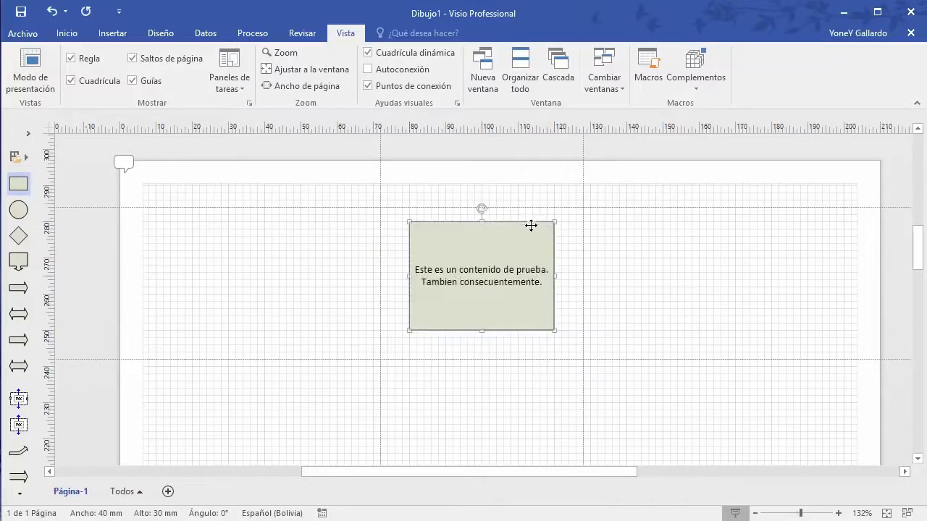
click(631, 245)
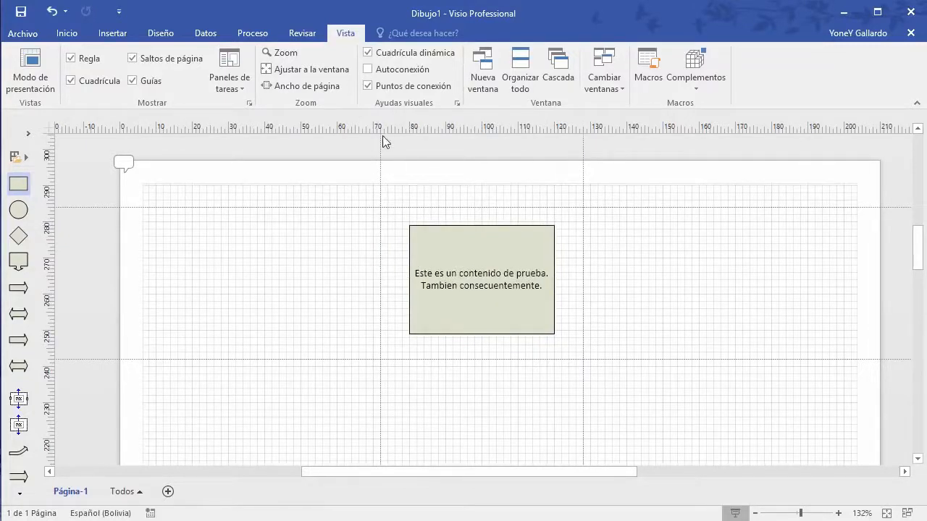
click(133, 82)
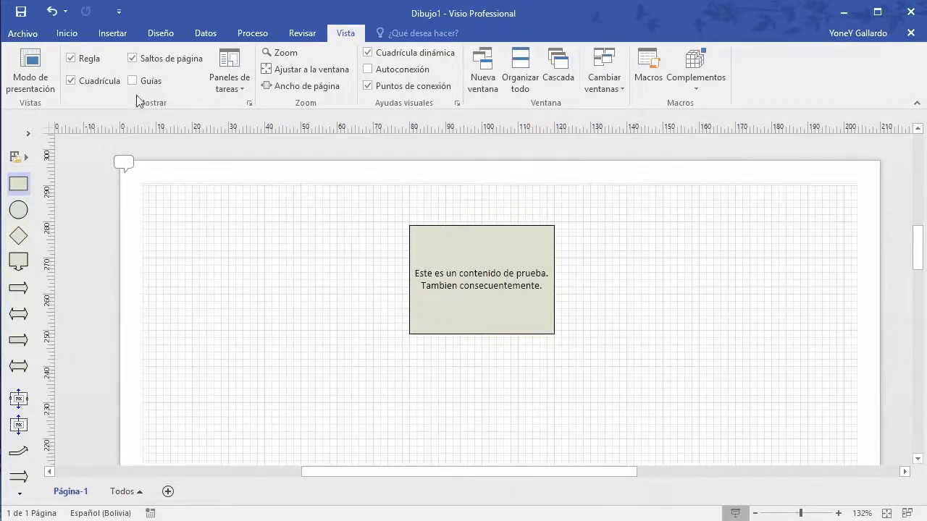
click(133, 82)
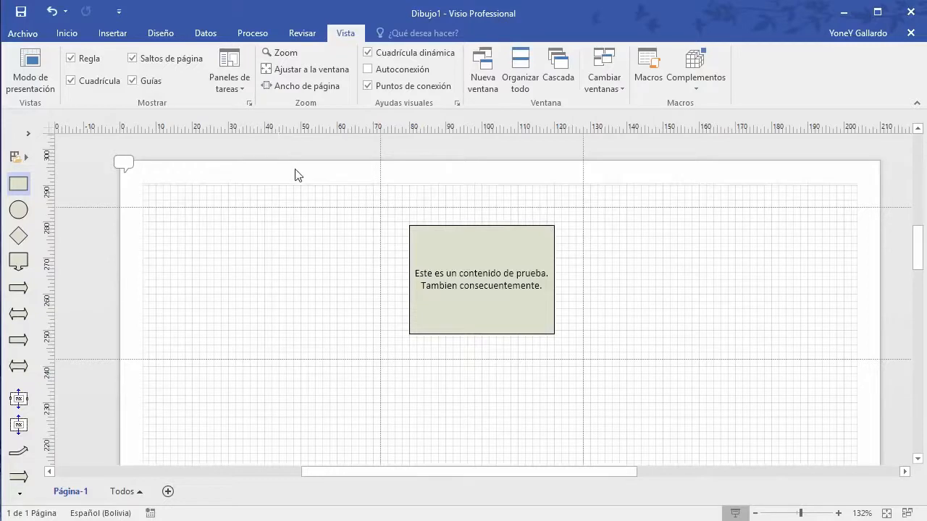
click(244, 88)
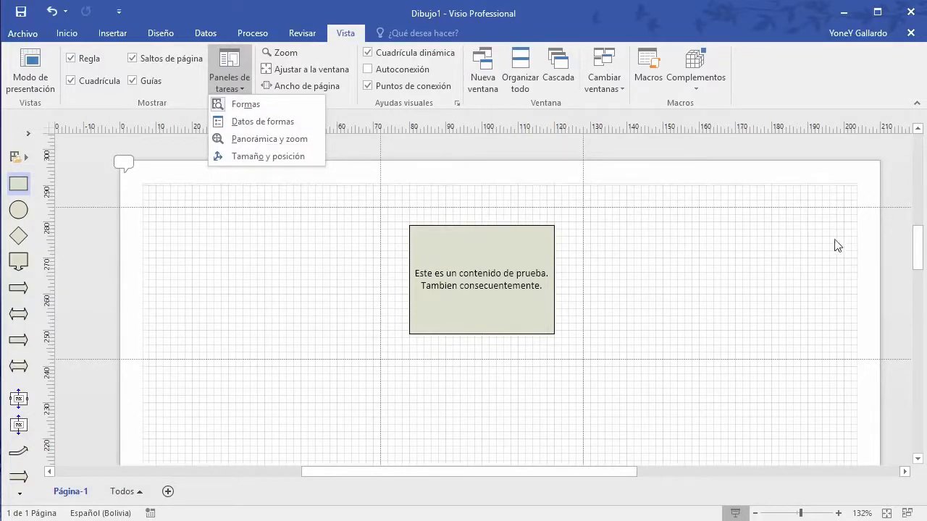
click(271, 123)
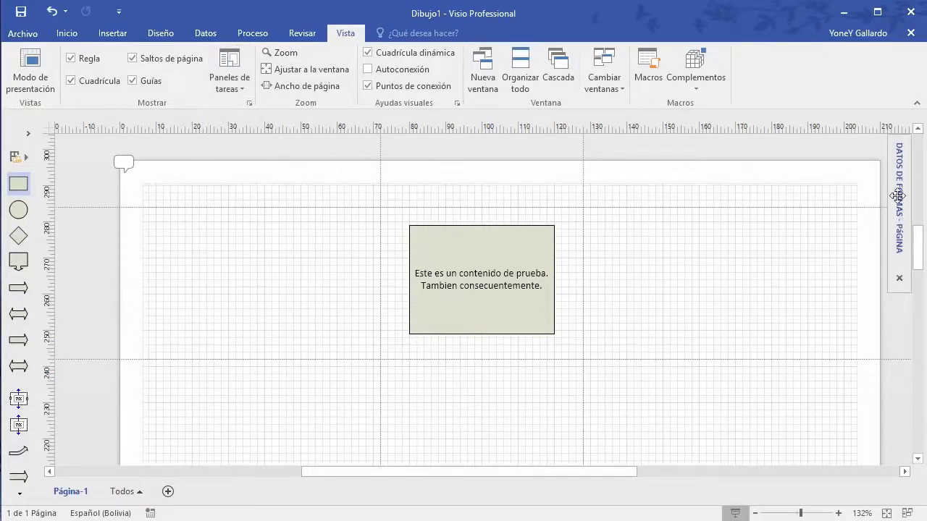
click(26, 138)
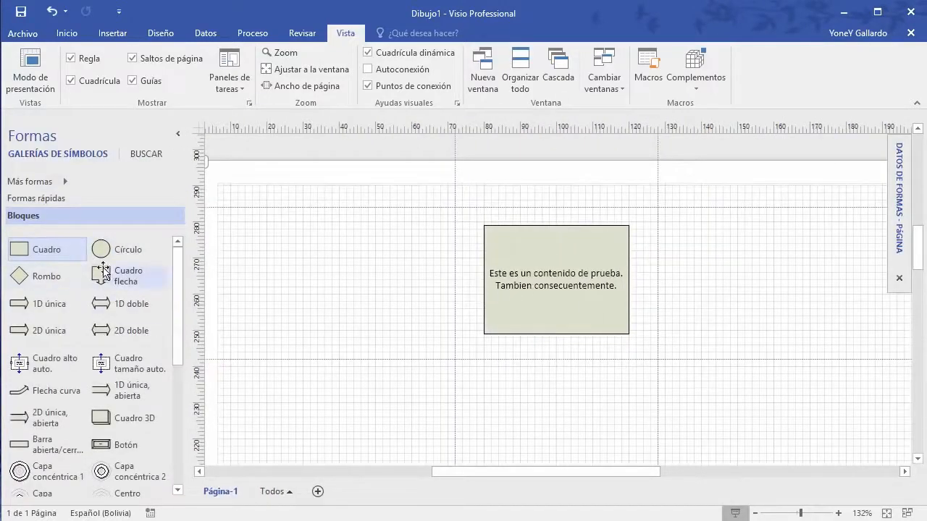
drag(127, 249, 333, 265)
click(403, 220)
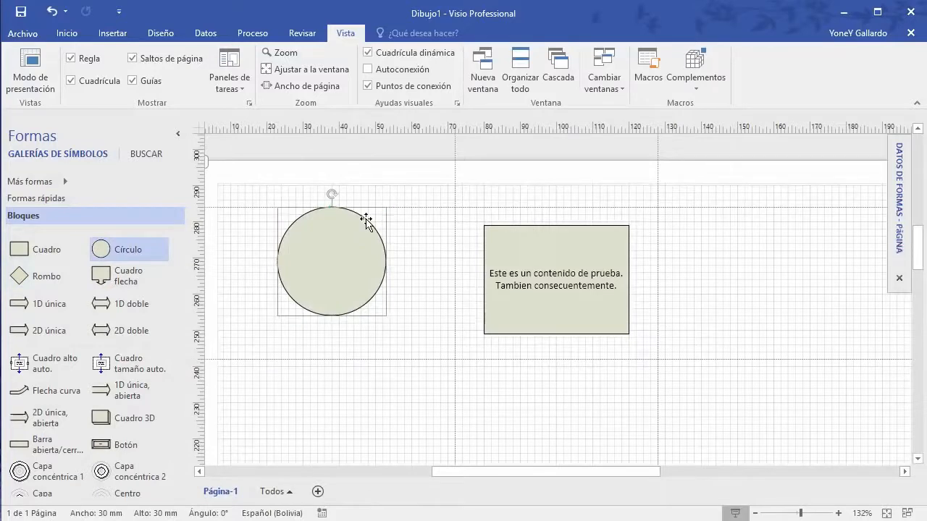
click(333, 253)
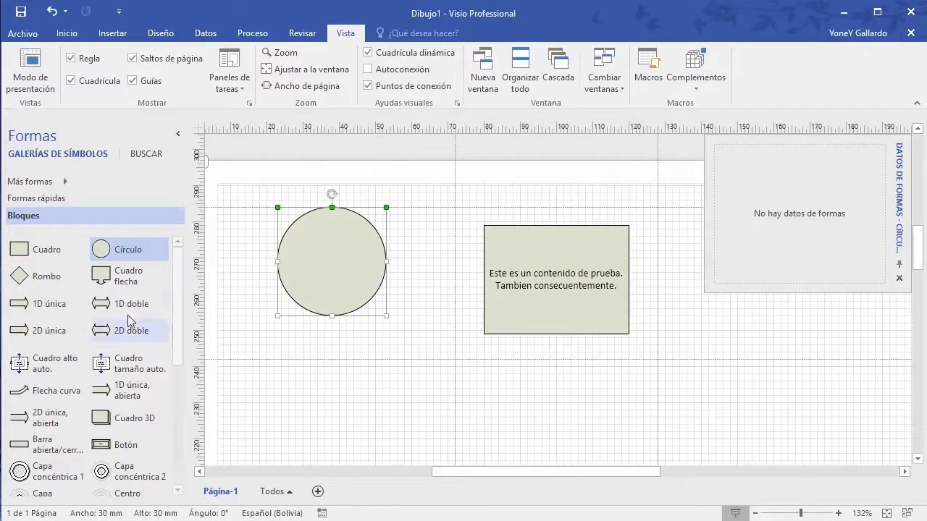
scroll(117, 319, down, 2)
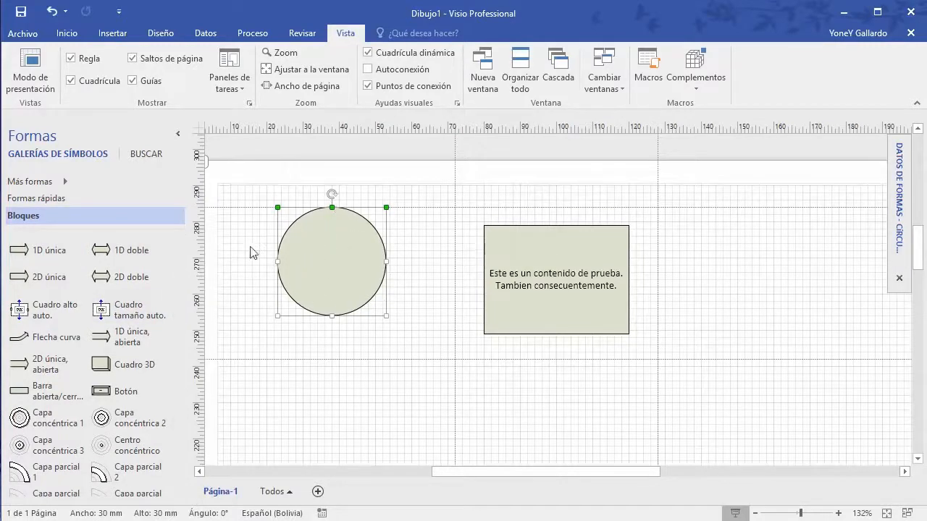
scroll(403, 293, down, 2)
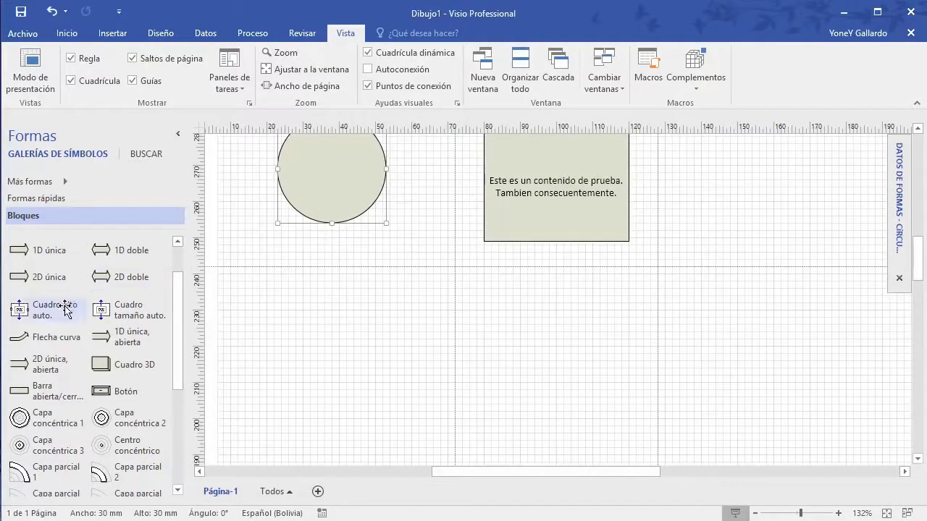
scroll(144, 329, down, 1)
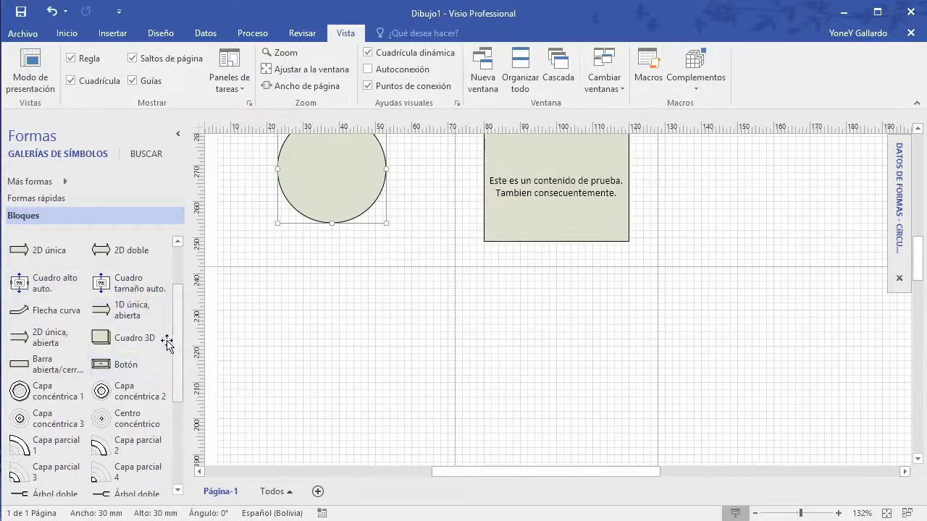
scroll(126, 364, down, 1)
scroll(127, 364, down, 3)
scroll(108, 326, up, 4)
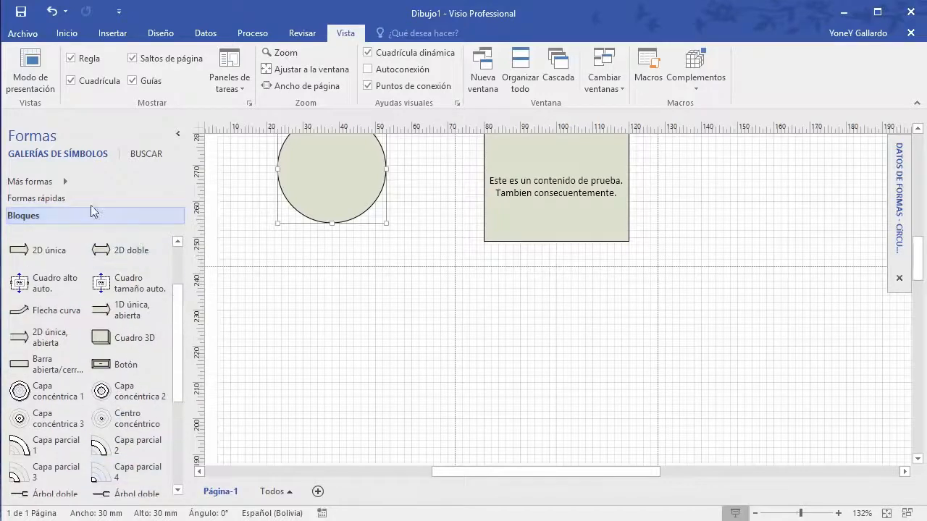
Step: Load Accesorios de oficina from Más formas > Mapas y planos de planta > Plano de construcción
click(65, 183)
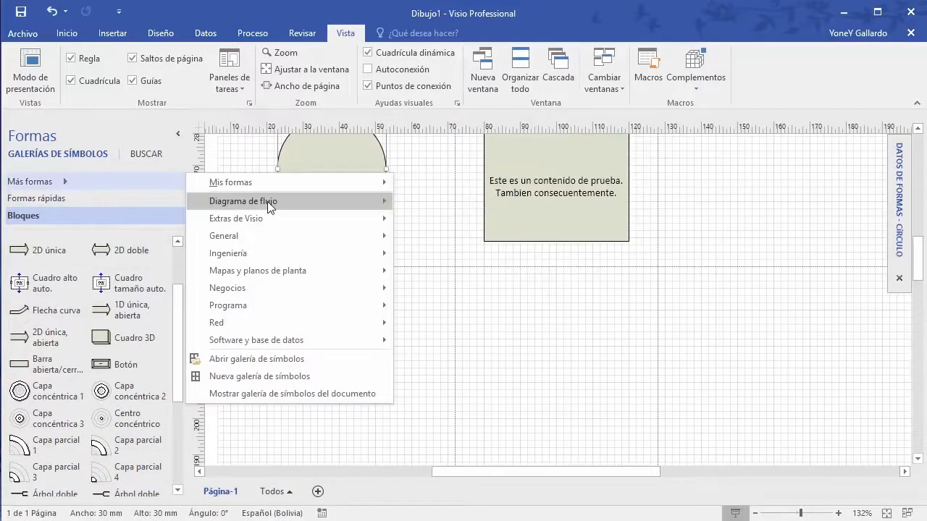
mouse_move(269, 261)
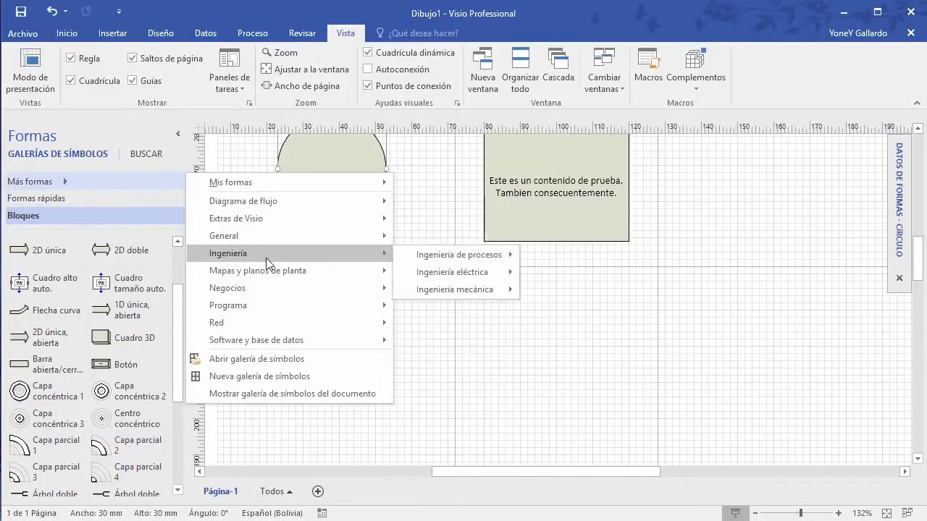
mouse_move(305, 268)
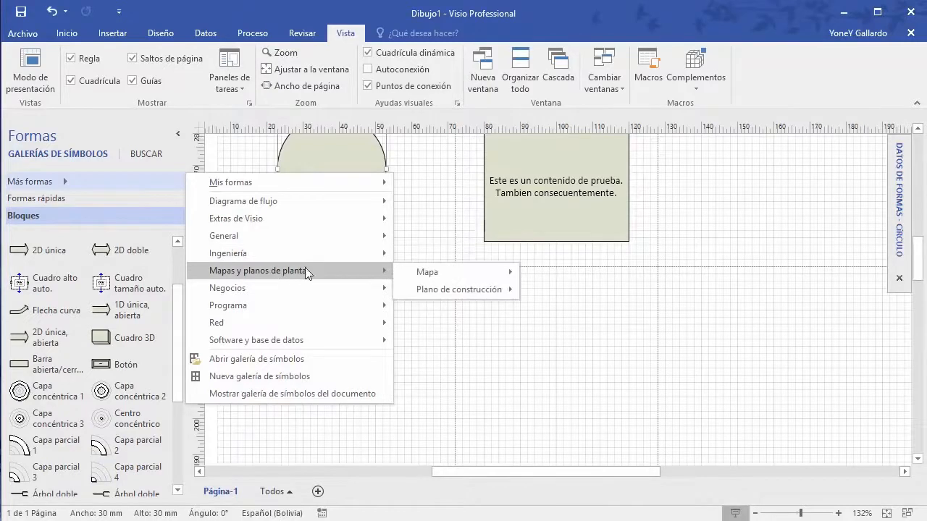
mouse_move(488, 271)
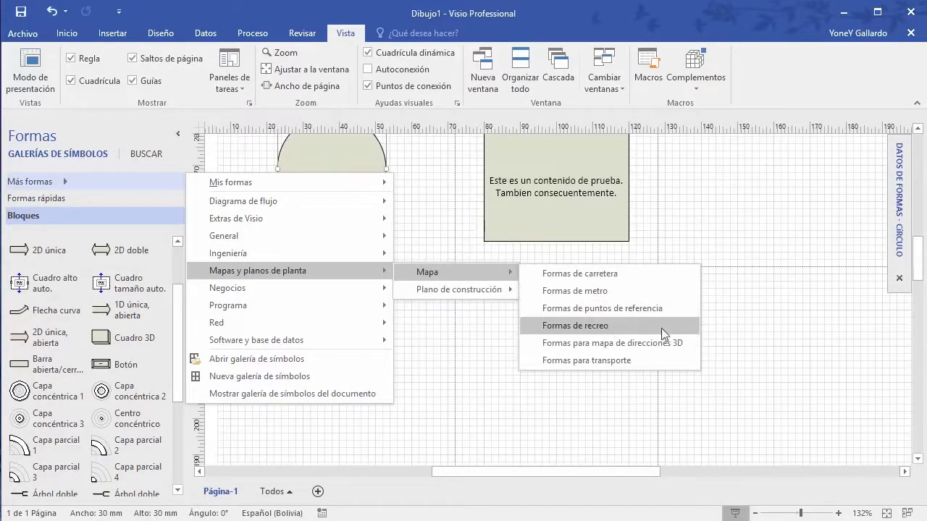
mouse_move(477, 292)
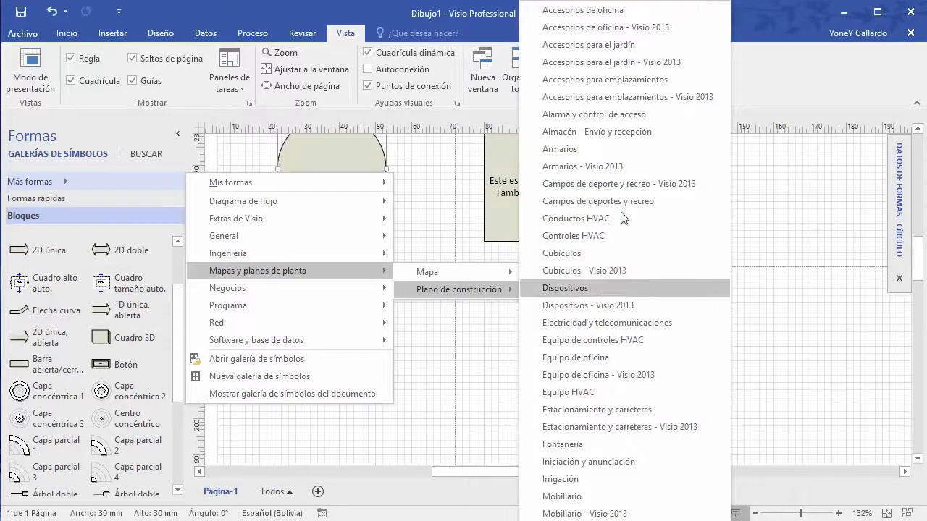
click(616, 10)
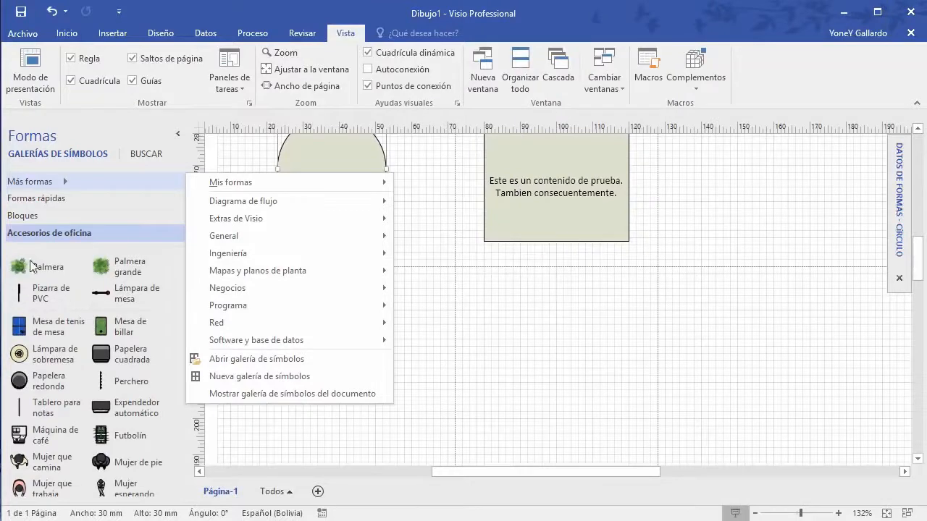
click(631, 3)
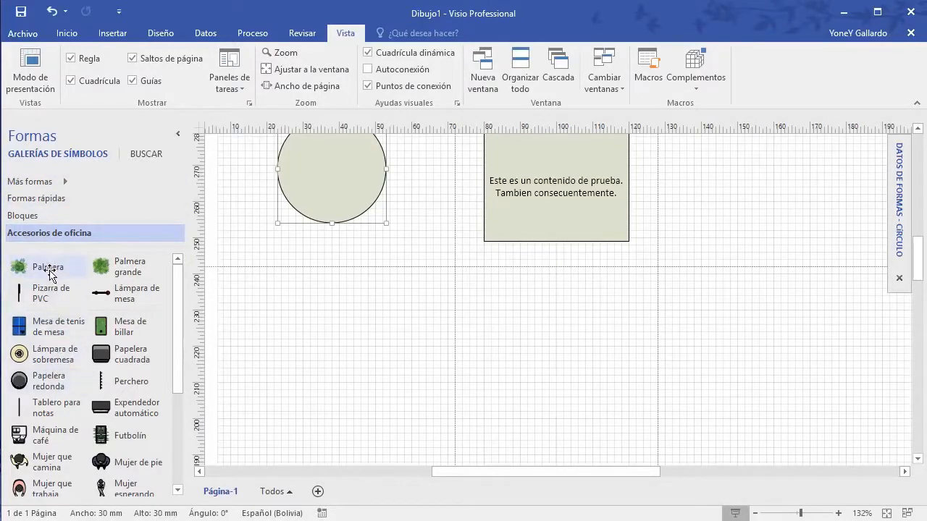
Step: Drag a Palmera shape from Accesorios de oficina onto the page below the circle
drag(29, 269, 393, 366)
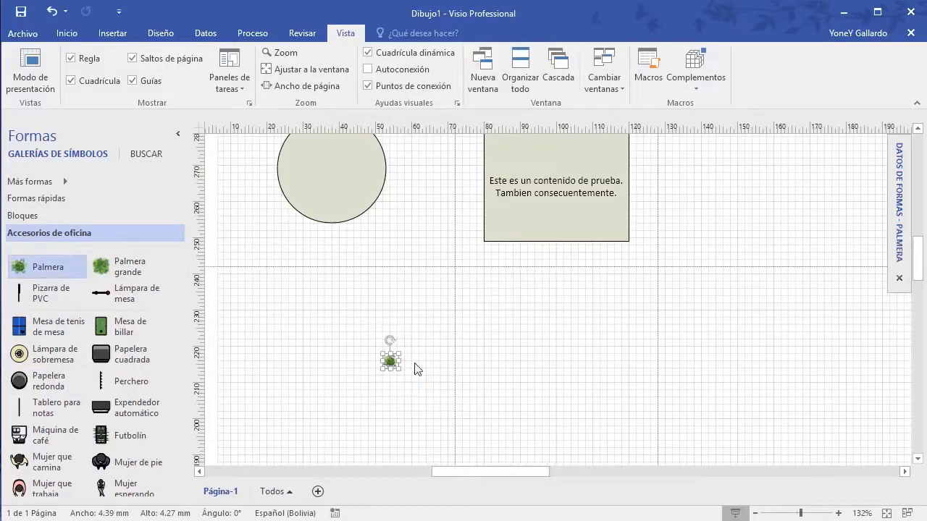
mouse_move(900, 159)
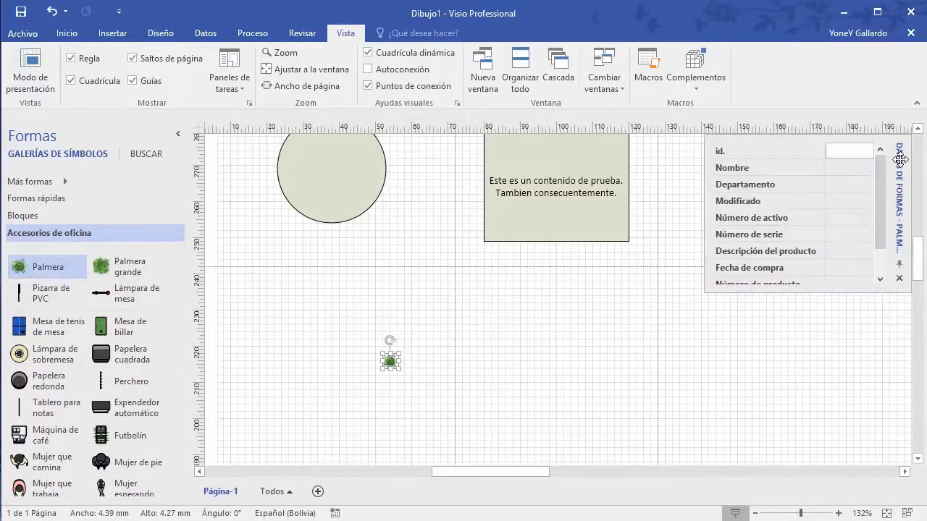
scroll(835, 205, down, 2)
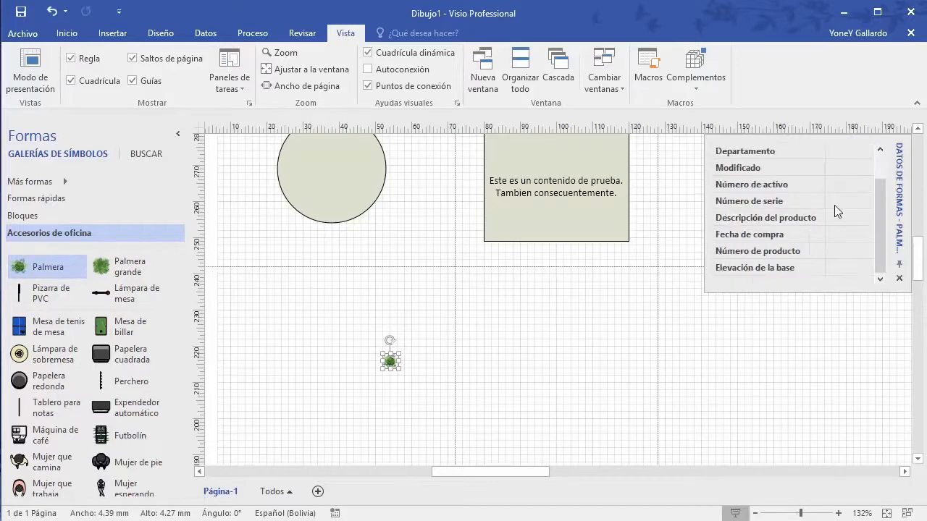
scroll(835, 206, up, 2)
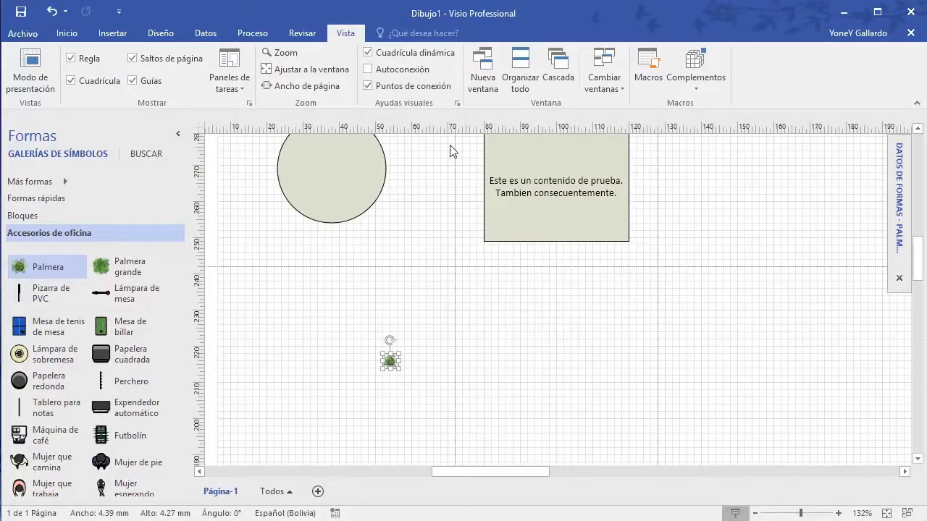
click(231, 81)
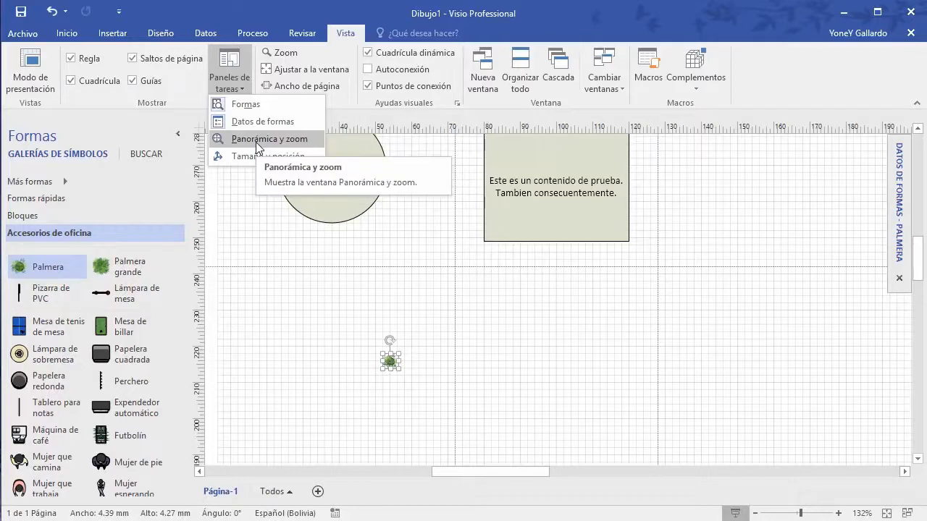
click(178, 135)
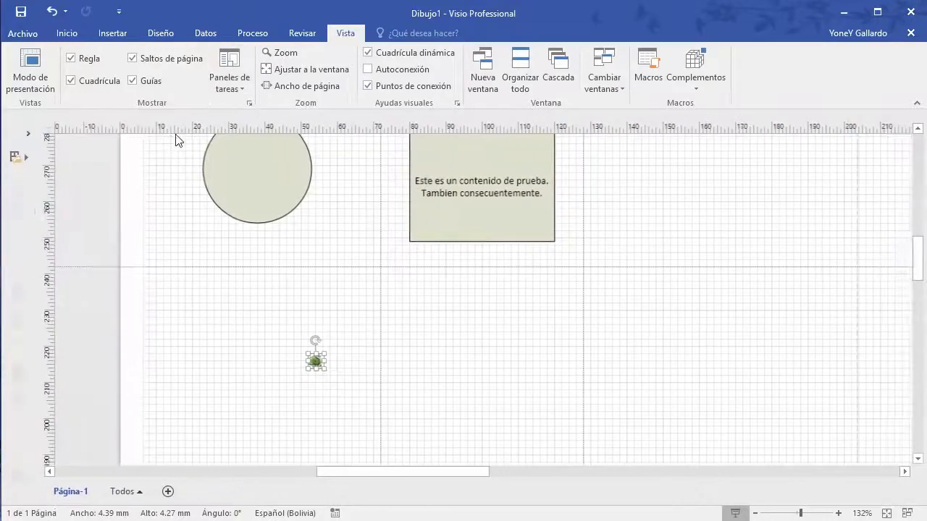
click(241, 92)
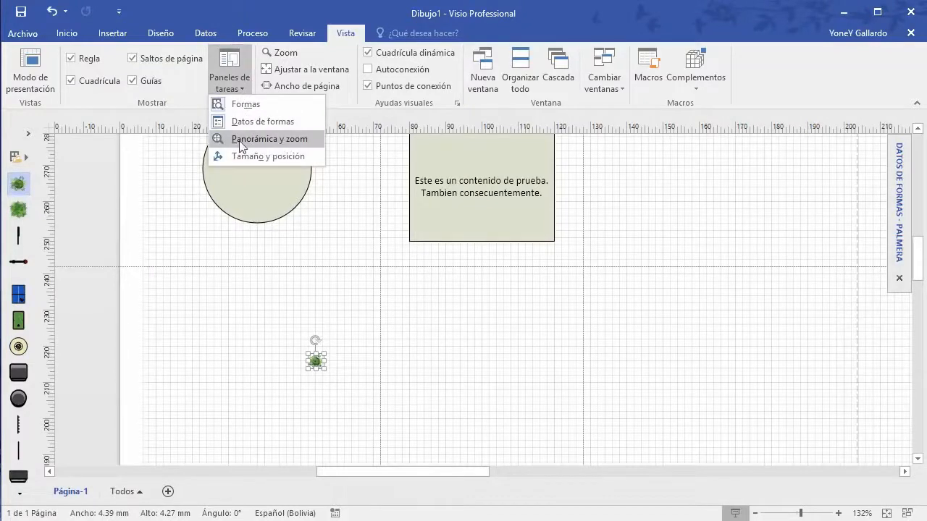
click(264, 137)
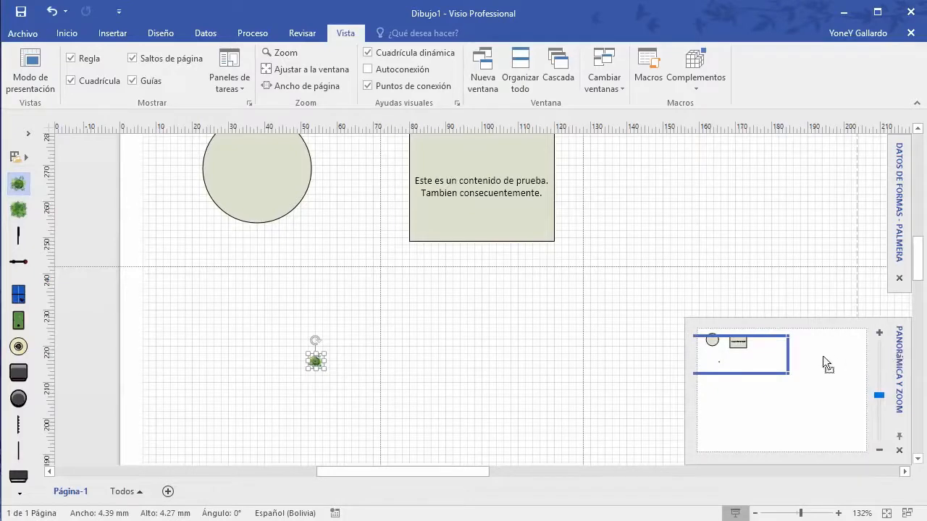
mouse_move(780, 355)
mouse_down()
mouse_move(797, 360)
mouse_move(784, 344)
mouse_move(758, 346)
mouse_move(789, 432)
mouse_move(761, 379)
mouse_move(761, 344)
mouse_up()
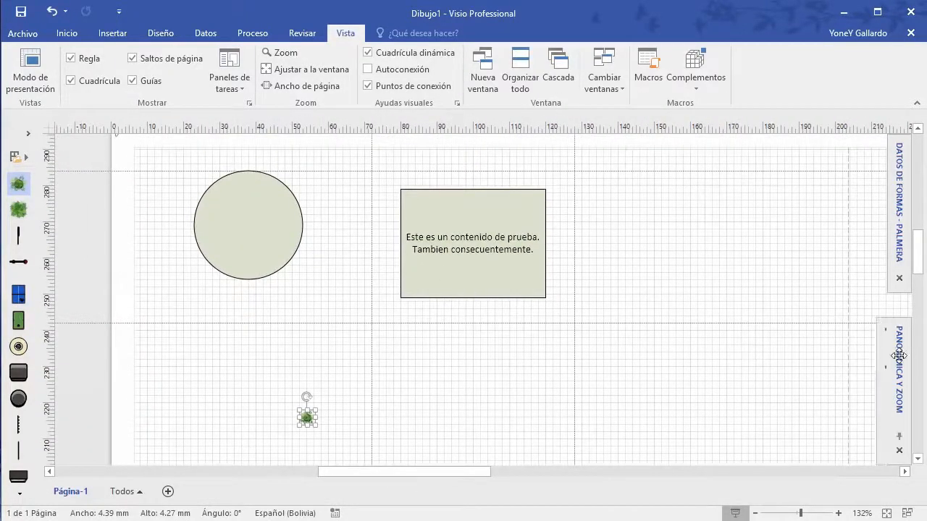
mouse_move(896, 356)
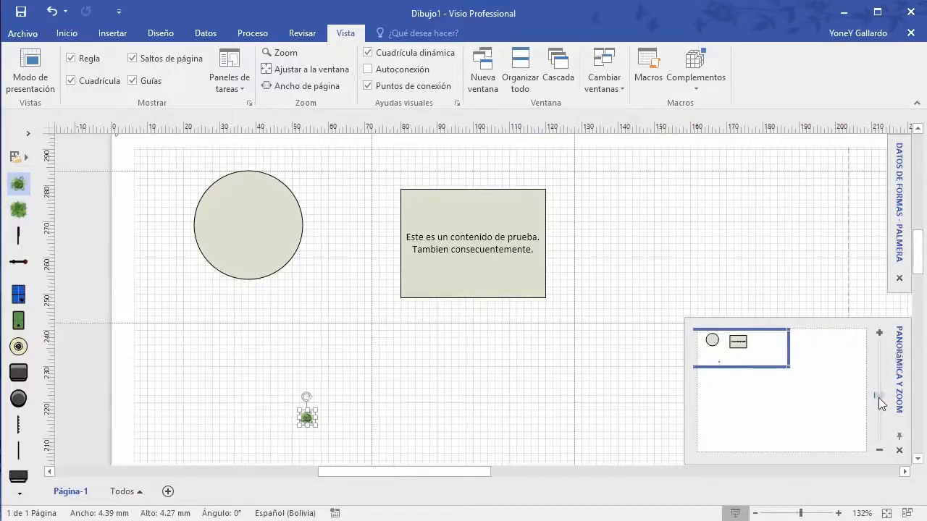
drag(878, 397, 881, 379)
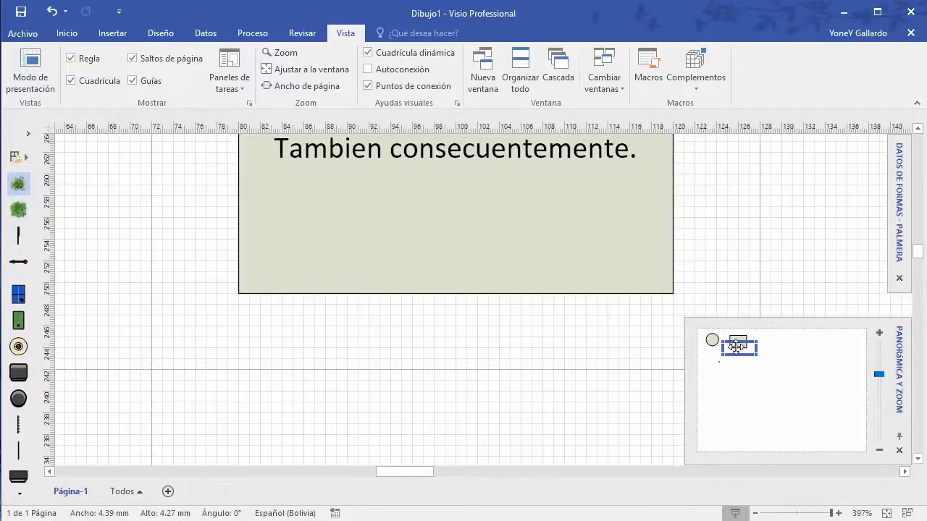
drag(735, 347, 723, 341)
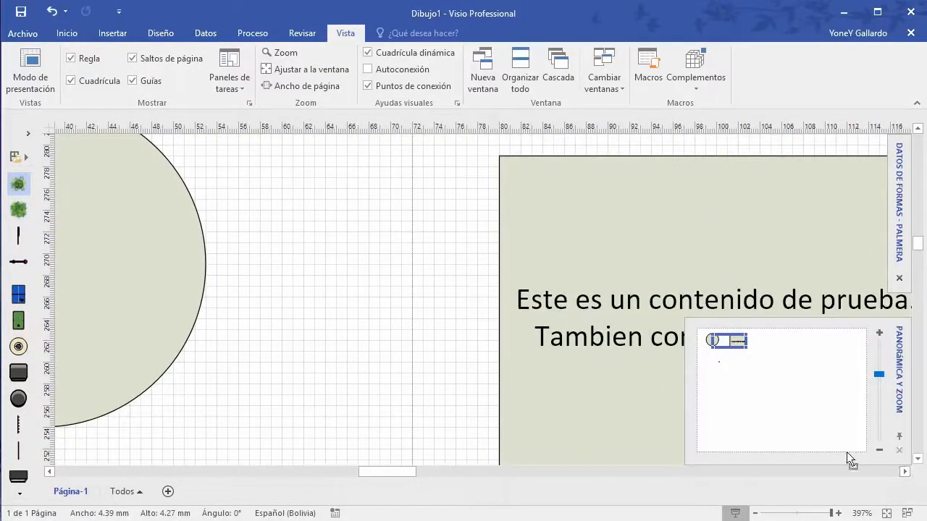
click(427, 271)
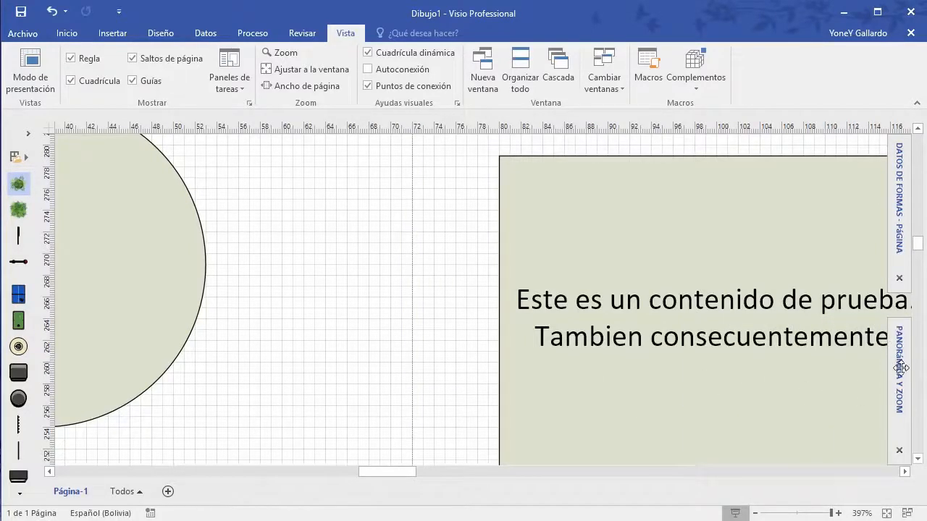
mouse_move(900, 371)
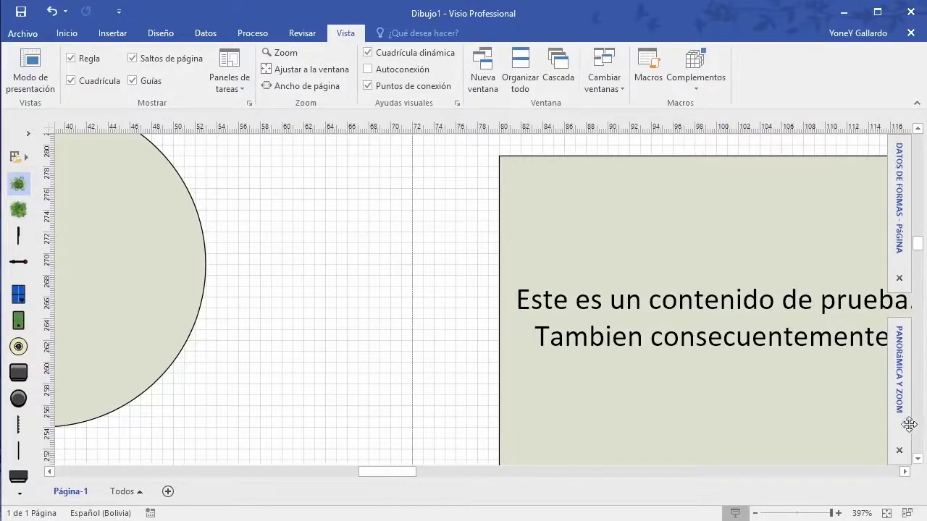
mouse_move(898, 352)
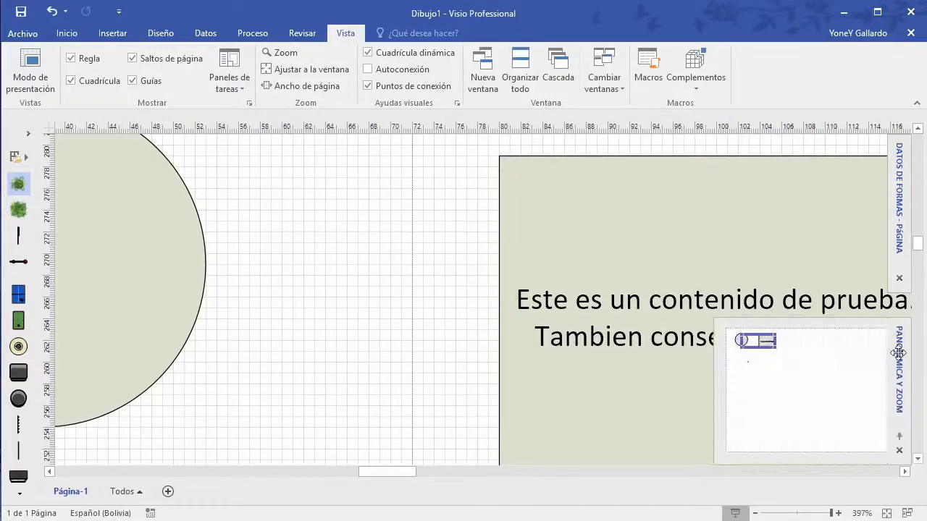
click(900, 451)
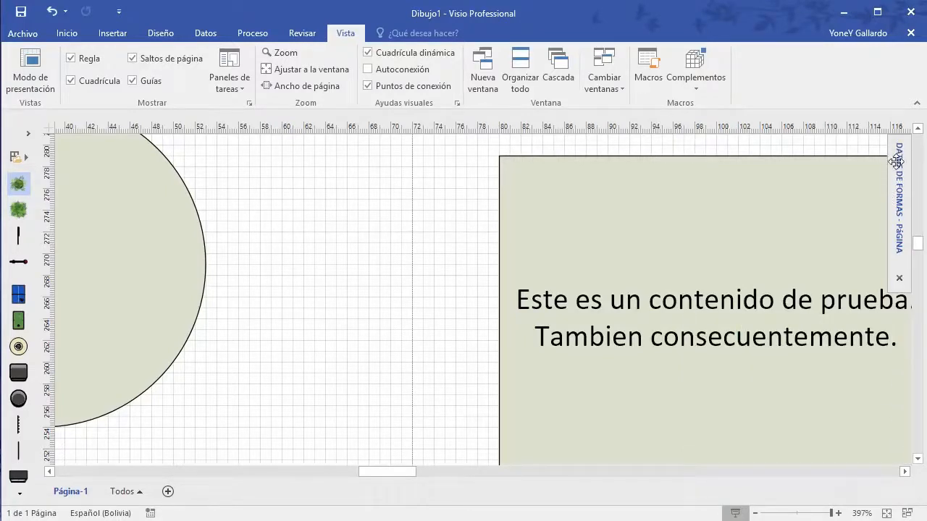
click(899, 278)
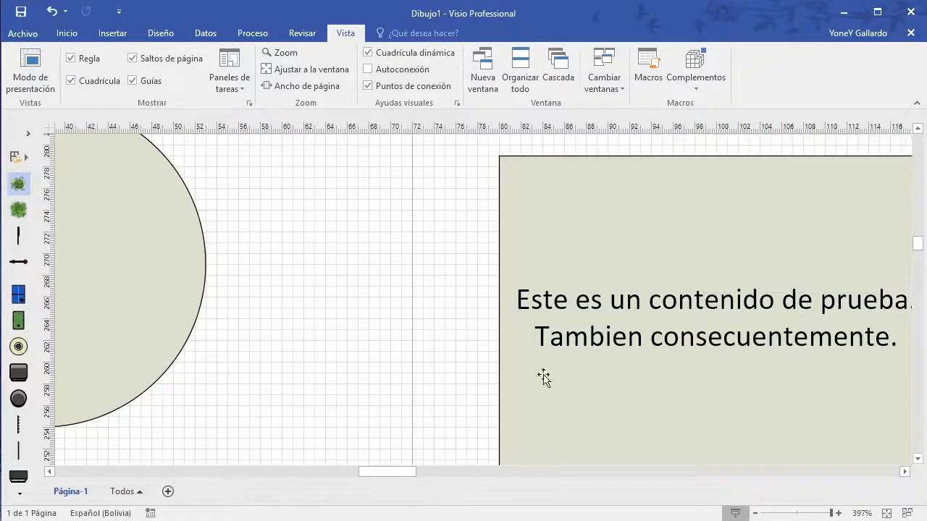
click(243, 85)
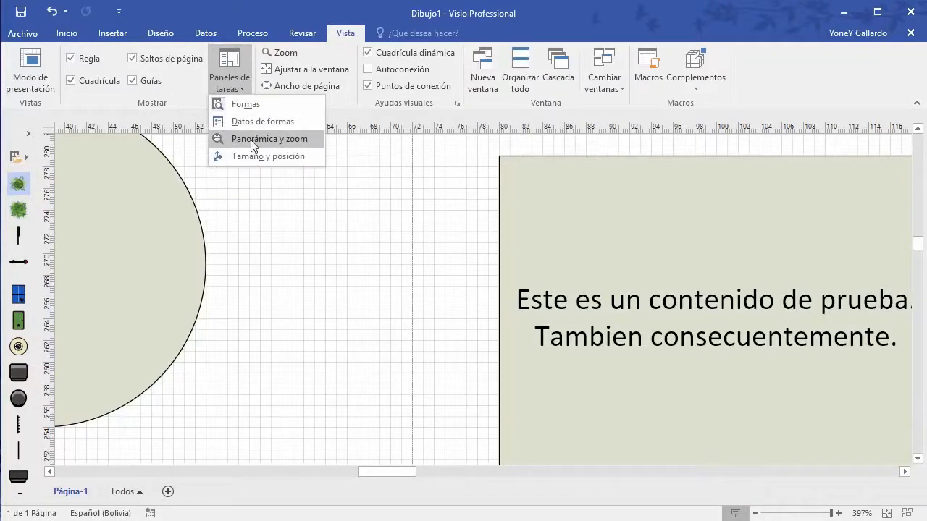
click(243, 138)
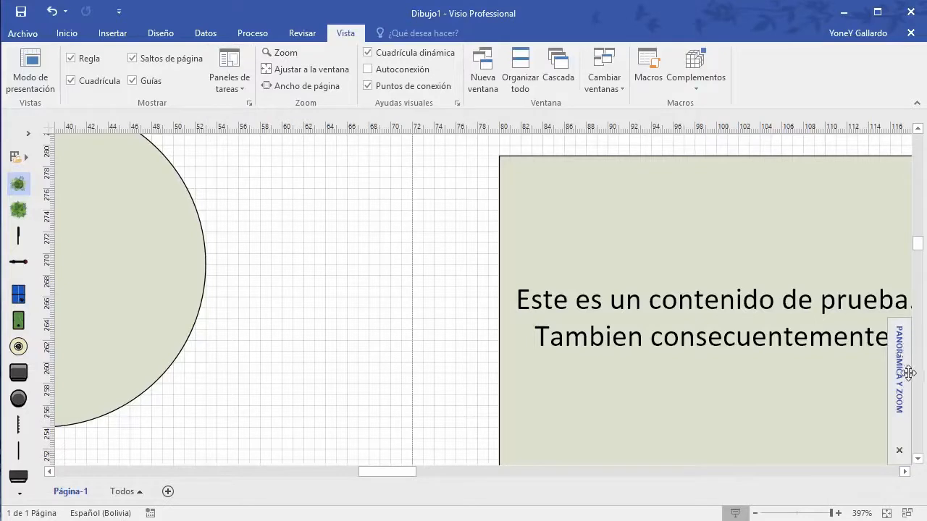
click(230, 81)
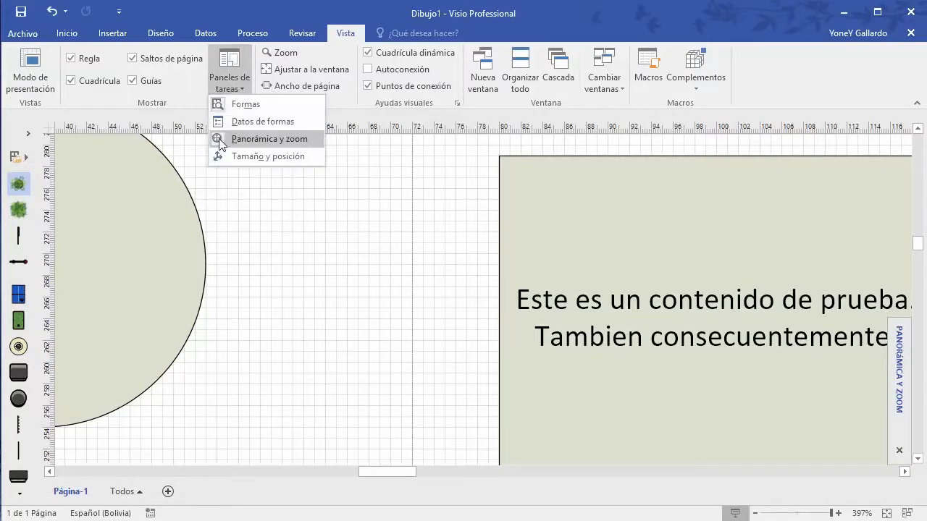
click(221, 144)
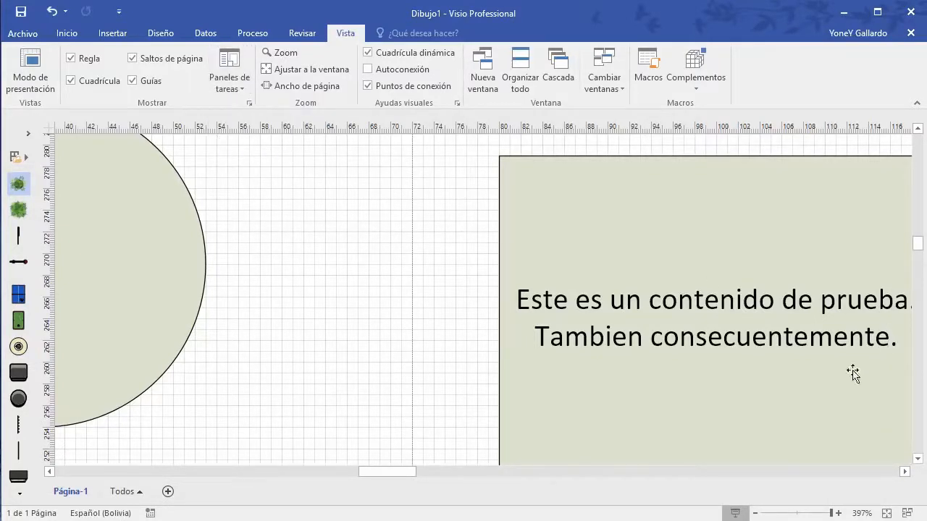
Step: Zoom out and pan to reveal the page's lower area, dismissing the task panes list
scroll(425, 339, down, 5)
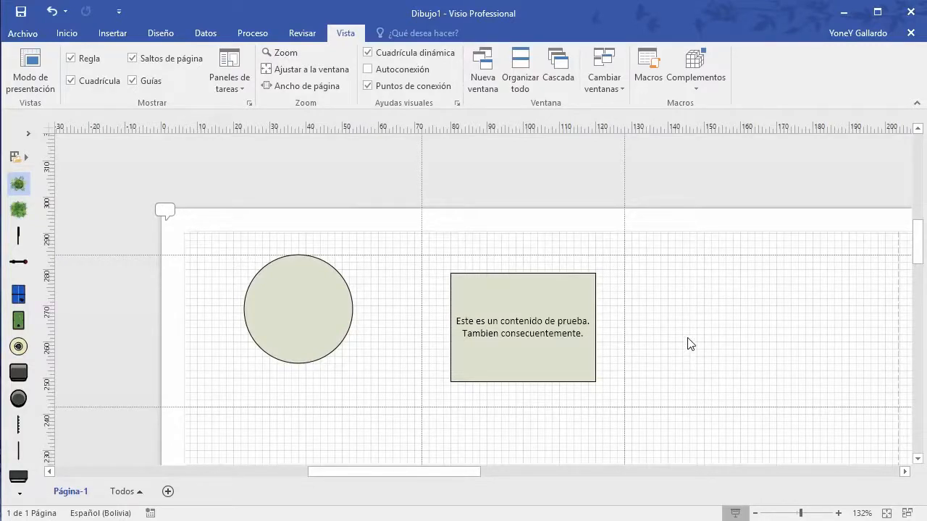
mouse_move(689, 343)
mouse_down()
mouse_move(575, 282)
mouse_move(654, 391)
mouse_move(569, 265)
mouse_move(623, 343)
mouse_move(596, 269)
mouse_up()
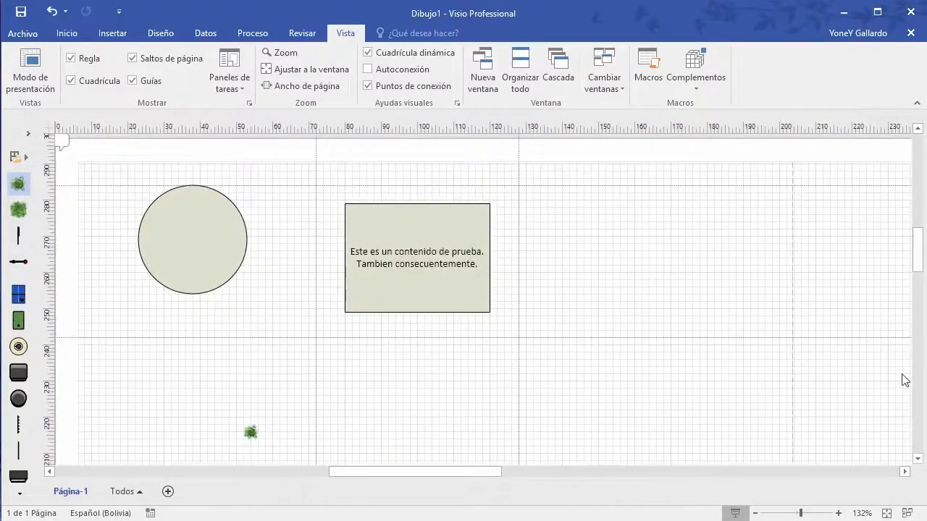
click(235, 88)
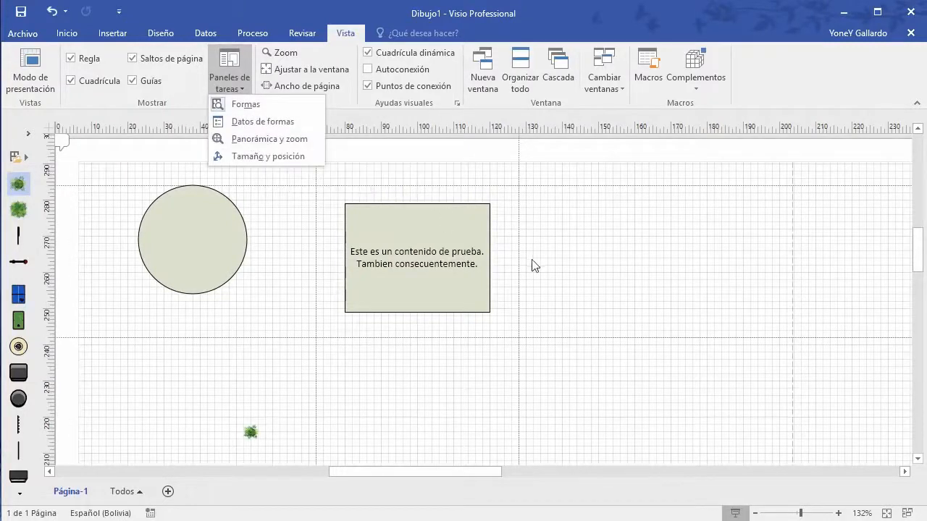
click(572, 23)
Step: Select the text box, re-frame the page, and open the Paneles de tareas list
click(439, 214)
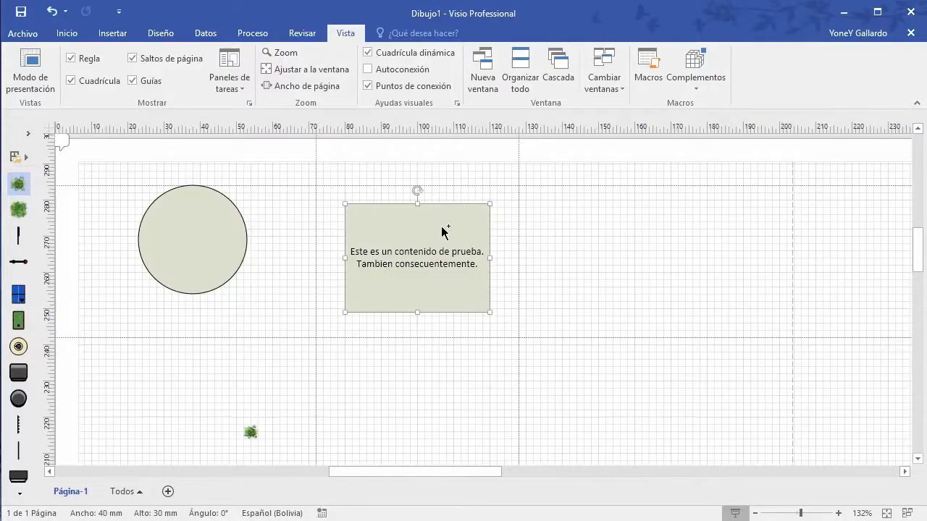
scroll(441, 227, up, 5)
scroll(442, 231, down, 5)
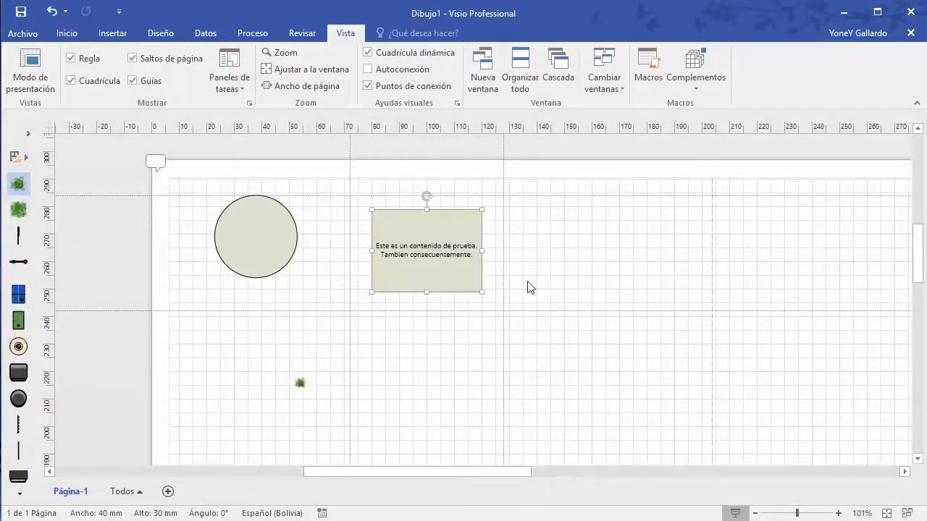
mouse_move(540, 282)
mouse_down()
mouse_move(483, 245)
mouse_move(472, 255)
mouse_up()
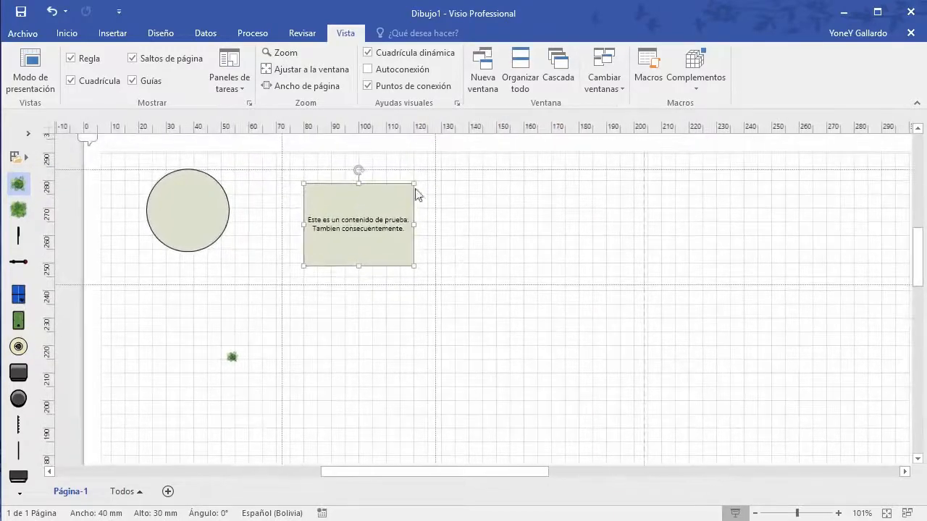
click(230, 82)
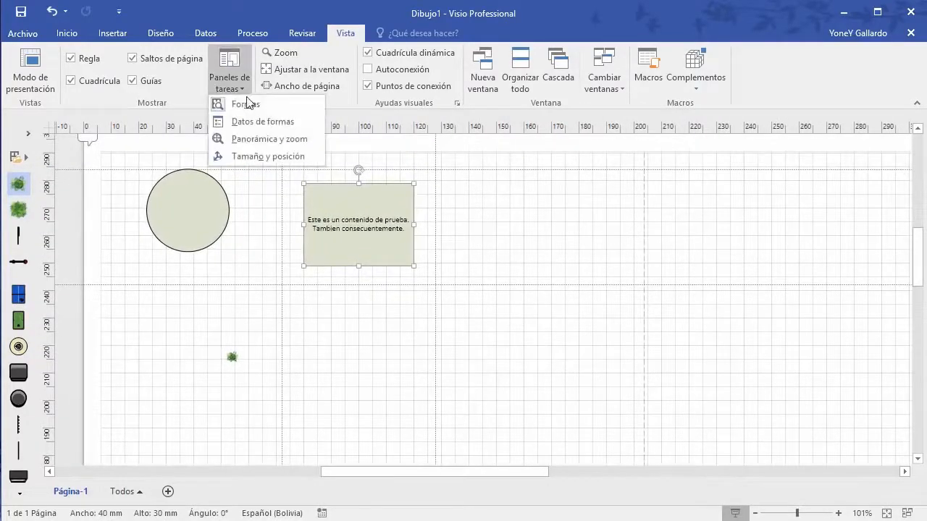
Step: Show the Tamaño y posición pane and drag the circle right of the text box
click(266, 158)
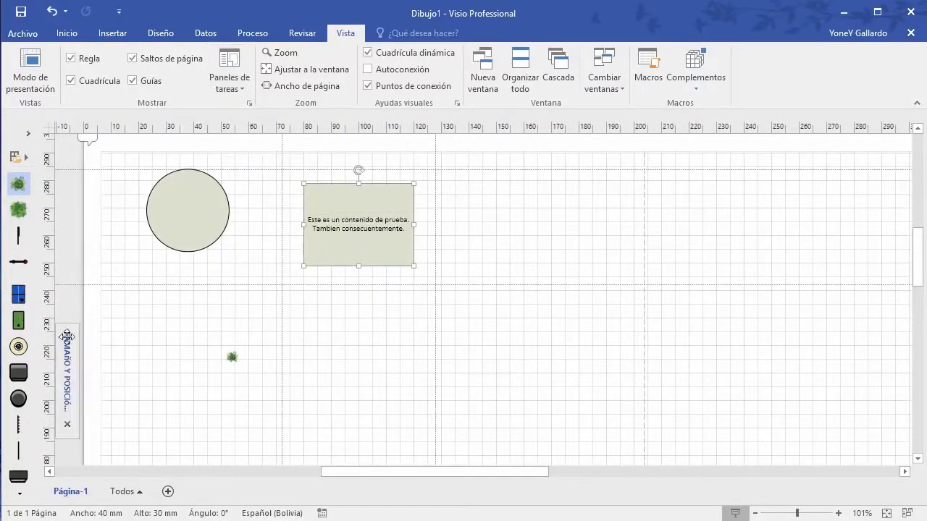
click(68, 360)
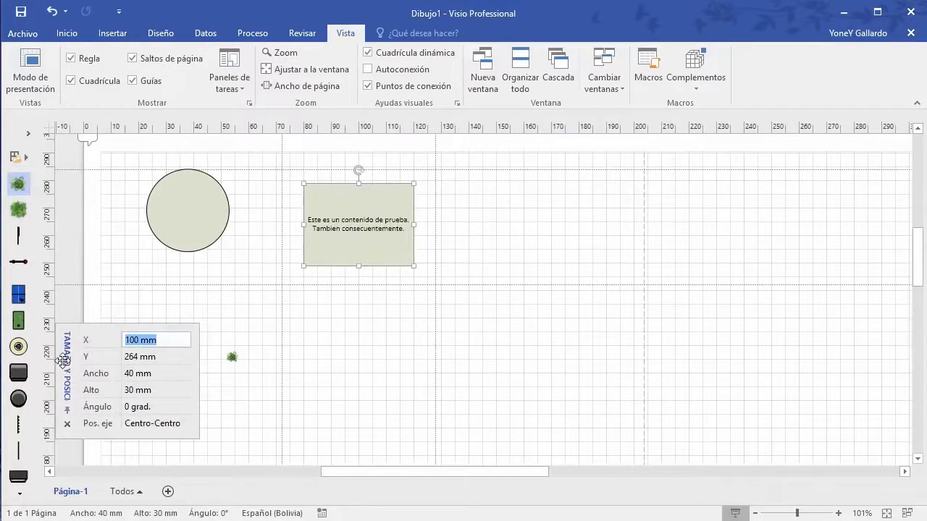
click(528, 213)
drag(221, 191, 589, 203)
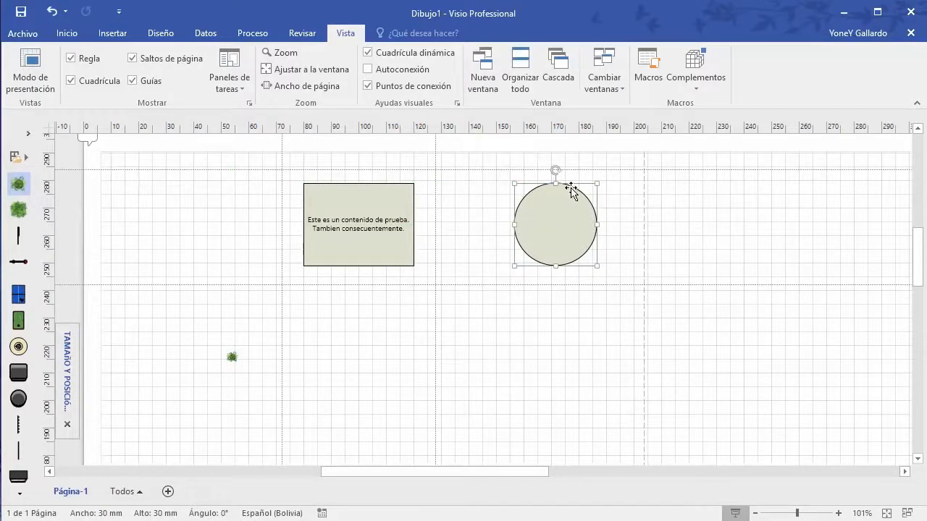
click(588, 197)
click(582, 193)
mouse_move(68, 347)
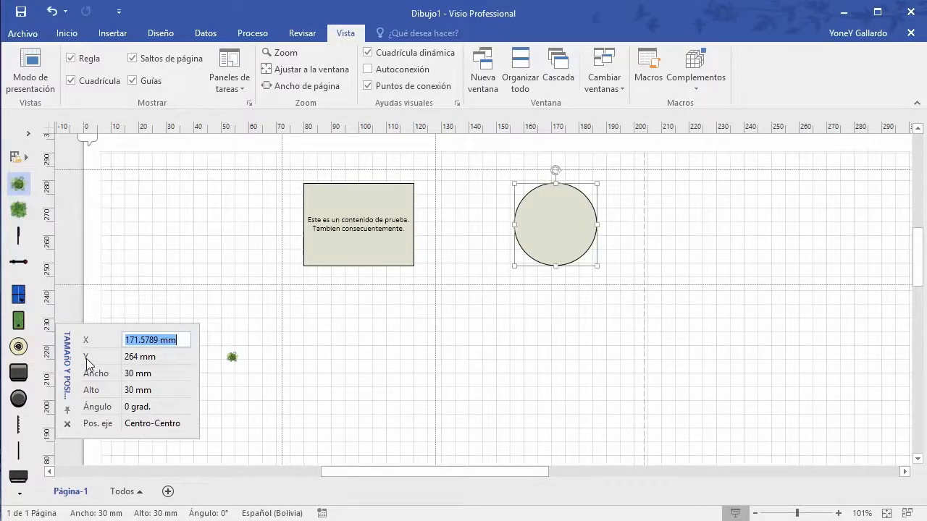
Step: Position the circle at X 100 mm and Y 300 mm
click(182, 340)
drag(183, 339, 111, 341)
text(100)
key(Return)
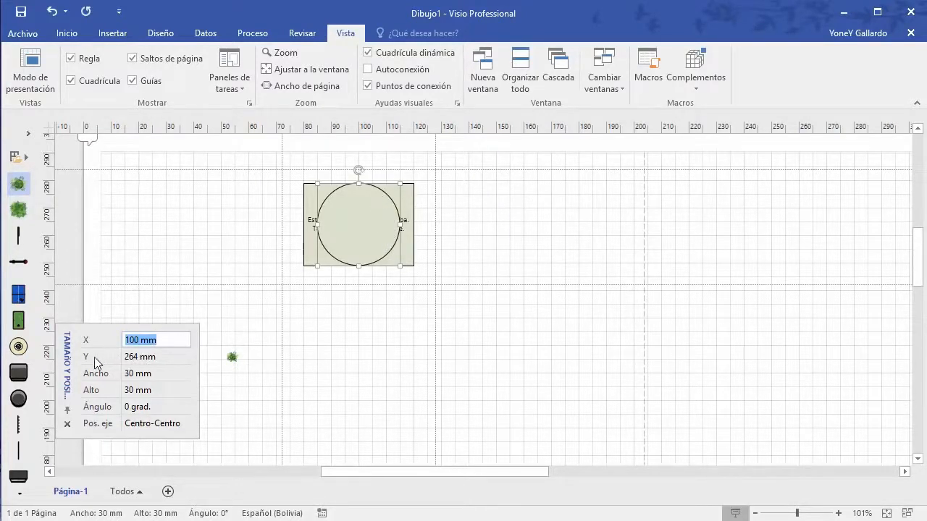
click(132, 357)
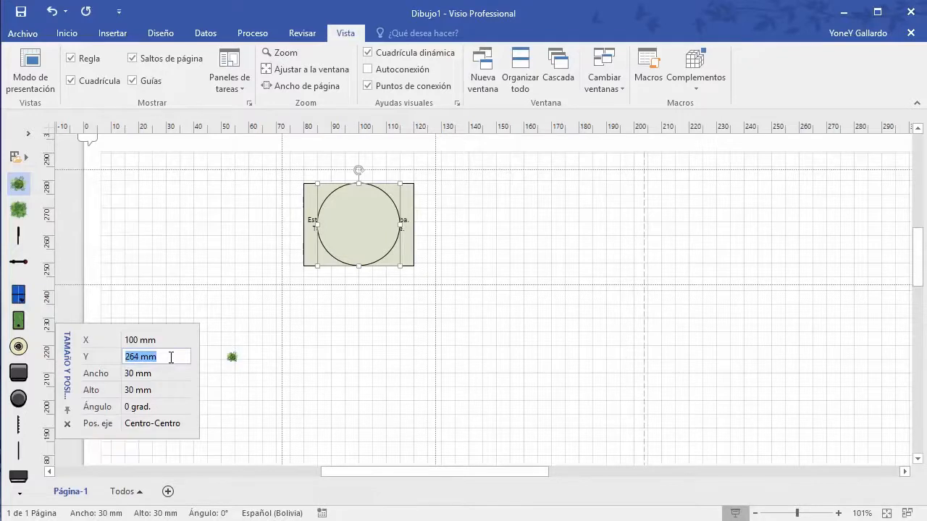
text(300)
key(Return)
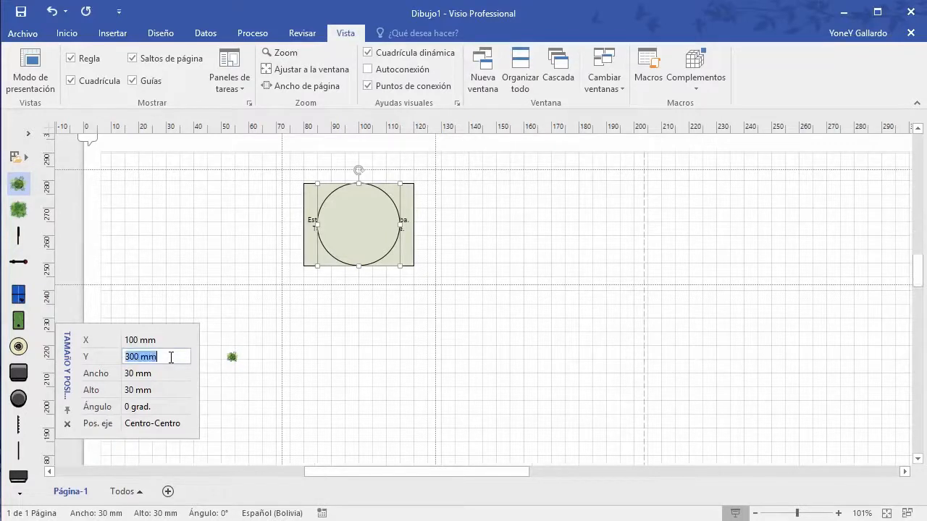
scroll(456, 316, up, 3)
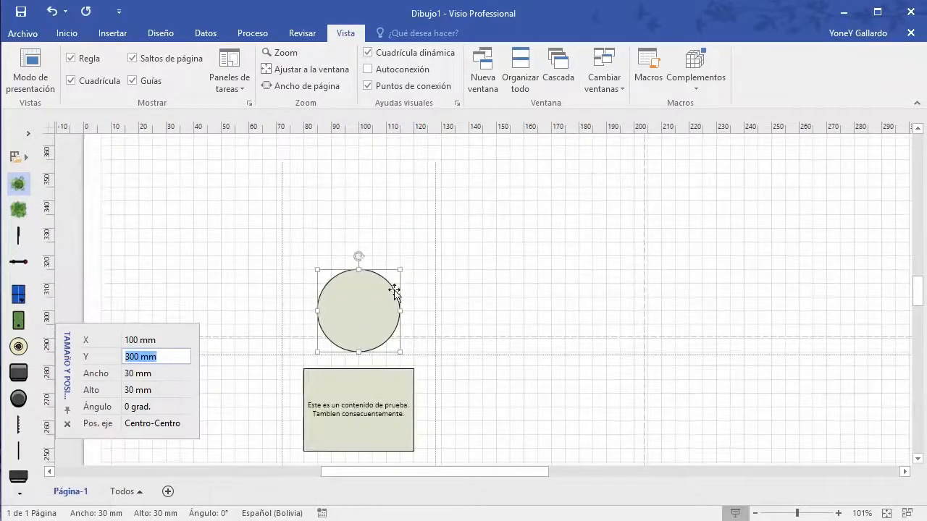
Step: Resize the circle to a 50 × 70 mm ellipse and rotate it 30°
click(165, 373)
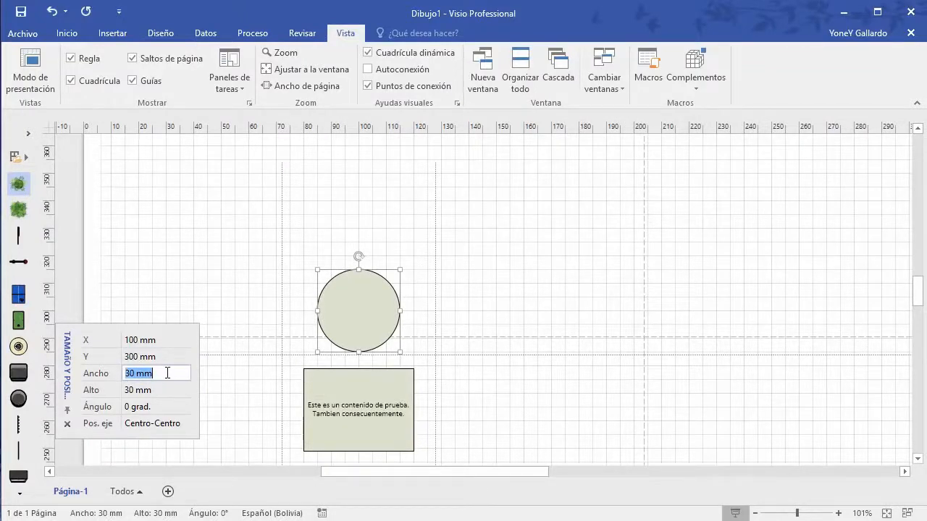
text(50)
key(Return)
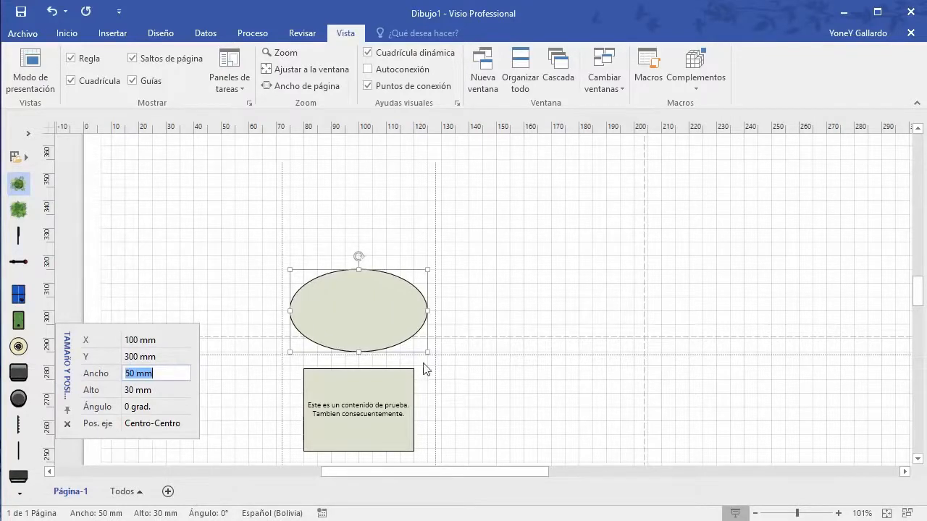
click(137, 390)
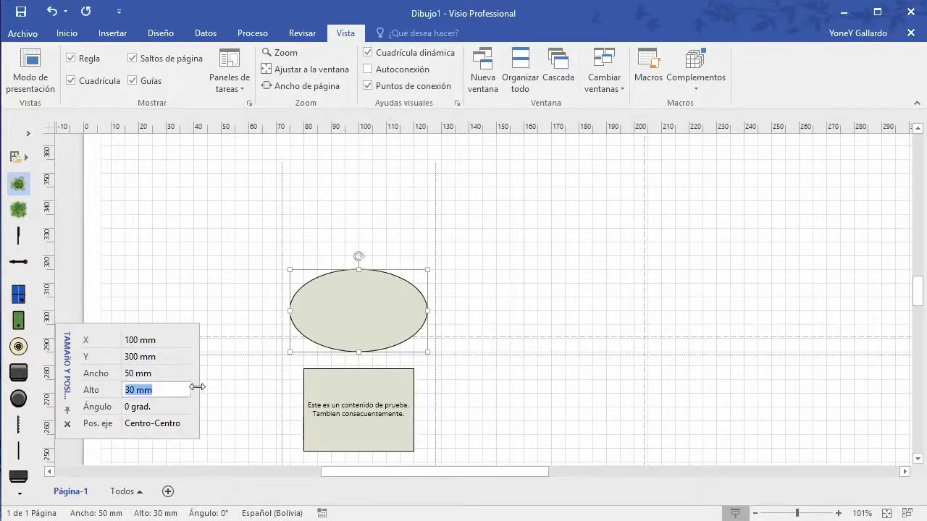
text(70)
key(Return)
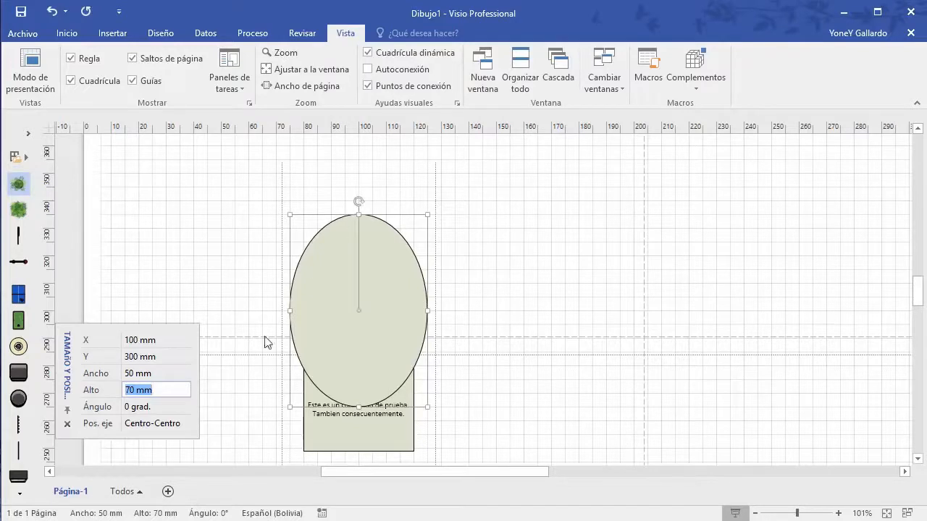
click(148, 409)
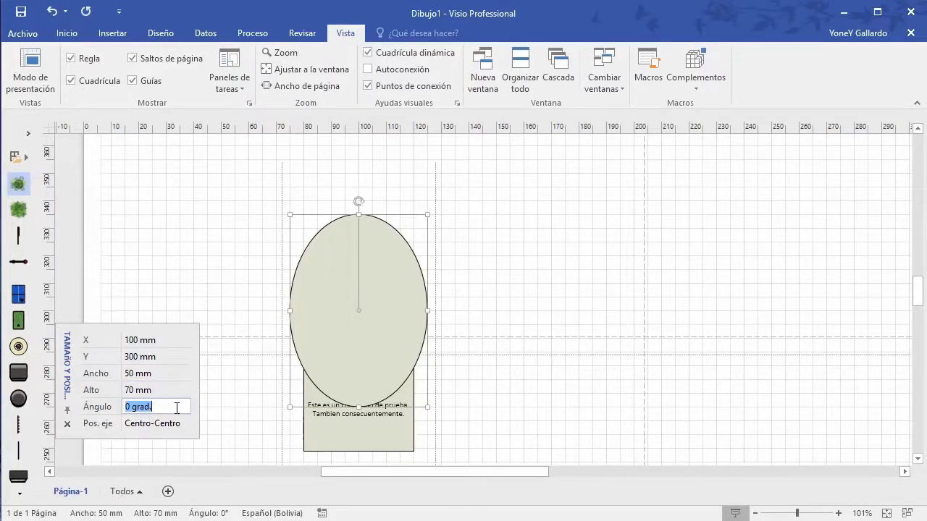
text(30)
key(Return)
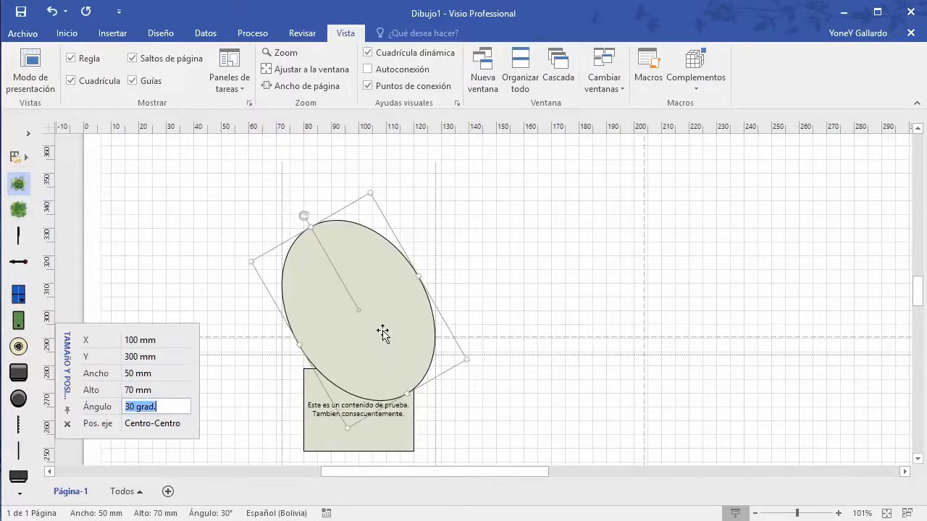
Step: Move the ellipse up-right, shift its rotation pin off-centre, and rotate it around that pivot
drag(383, 331, 591, 282)
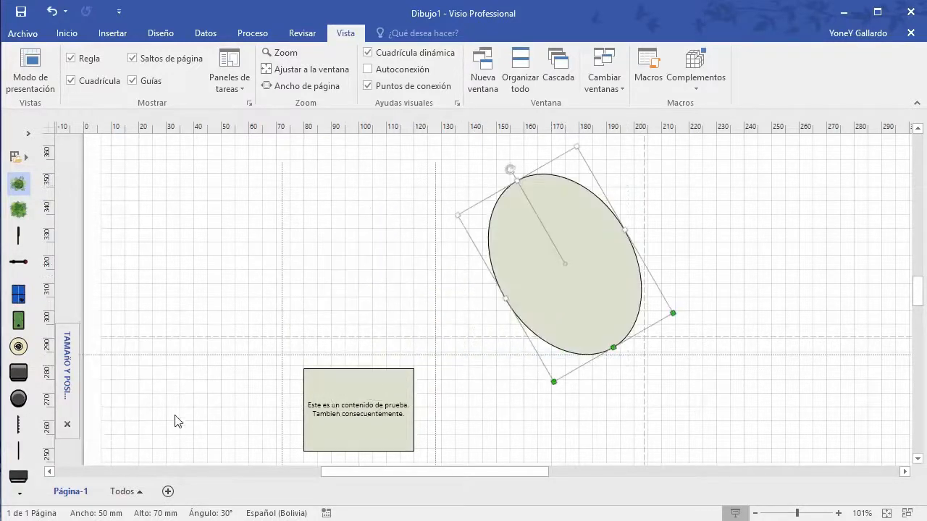
click(68, 364)
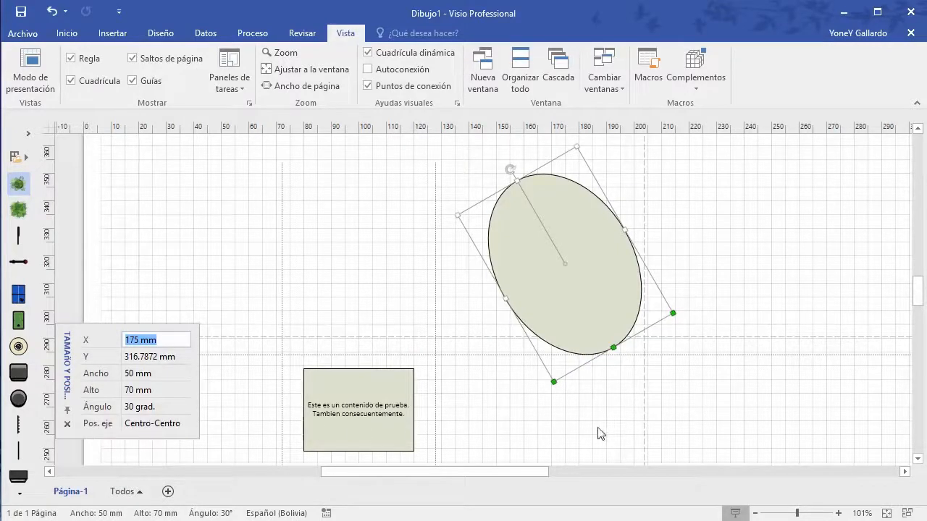
click(565, 266)
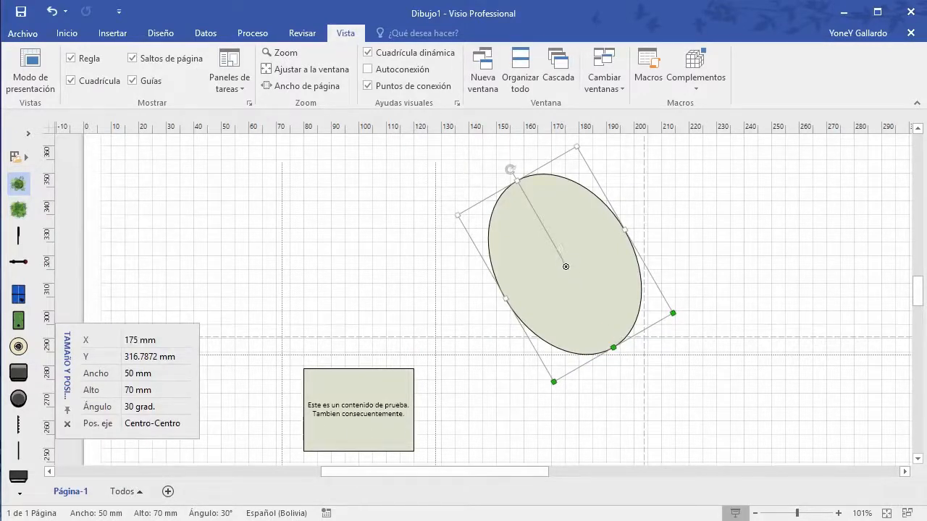
drag(581, 324, 578, 324)
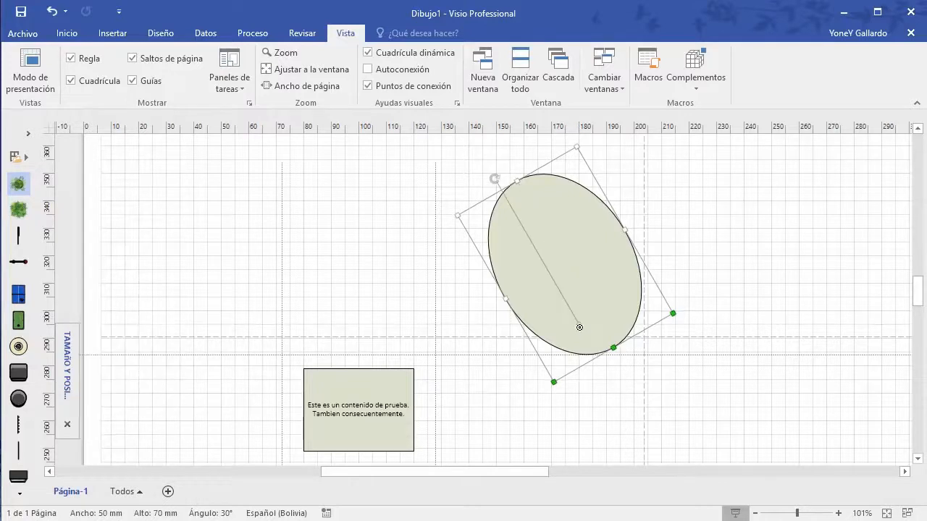
drag(499, 181, 550, 157)
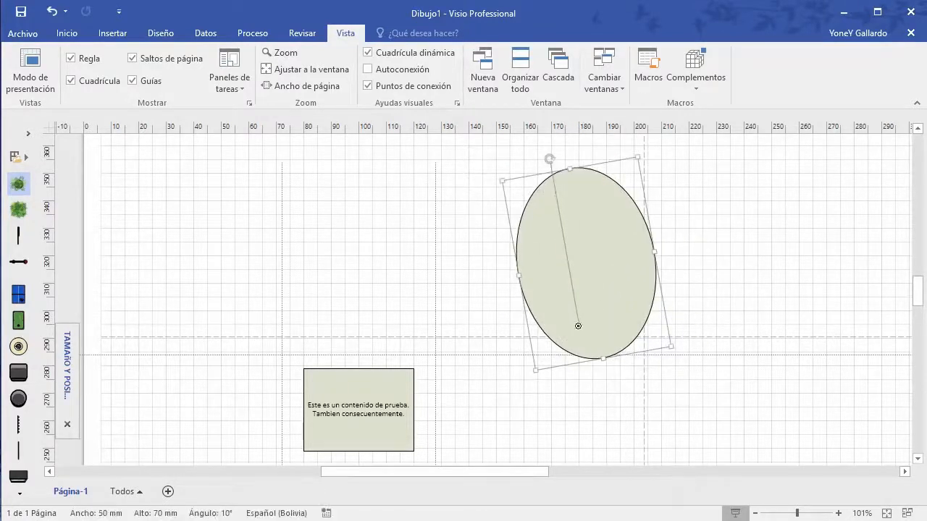
drag(531, 272, 531, 272)
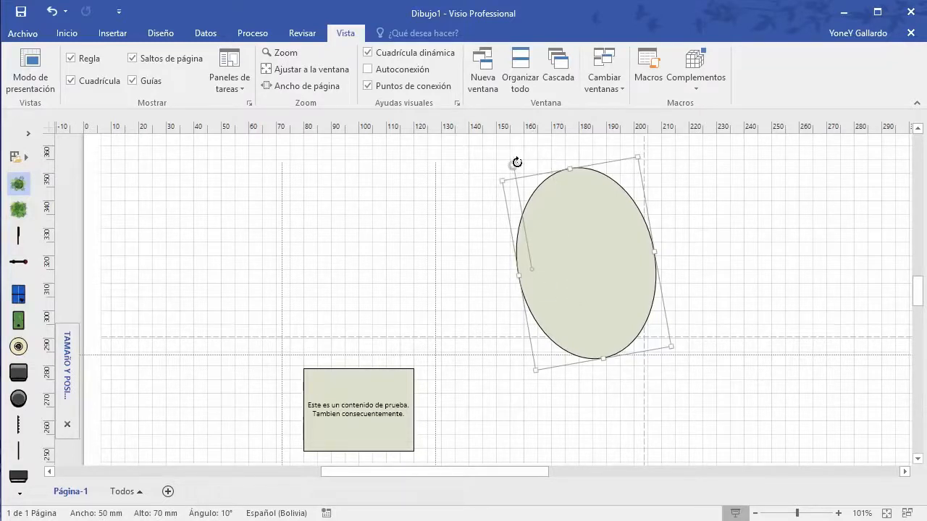
drag(550, 158, 403, 310)
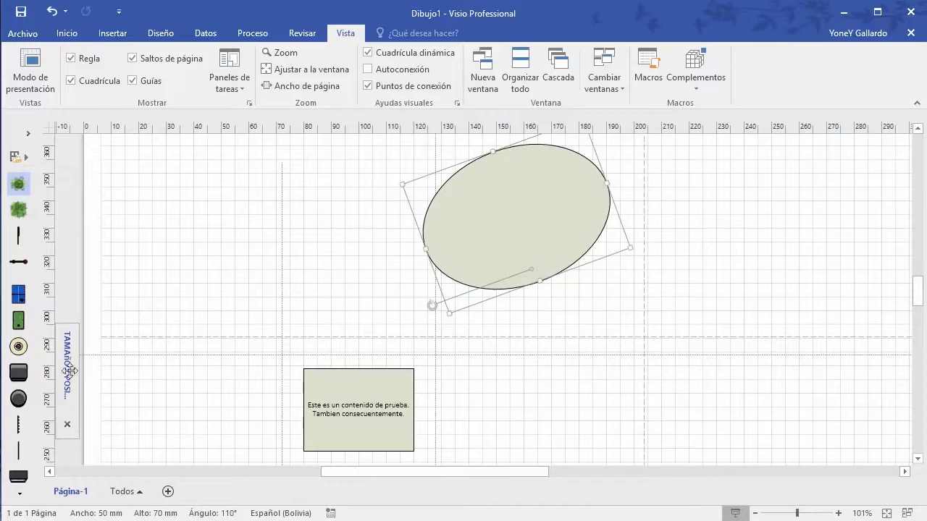
Step: Set the ellipse's Pos. eje to Superior-Centro and rotate it from about 105° back to 0°
mouse_move(432, 305)
mouse_down()
mouse_move(416, 249)
mouse_move(427, 308)
mouse_move(430, 296)
mouse_up()
mouse_move(63, 382)
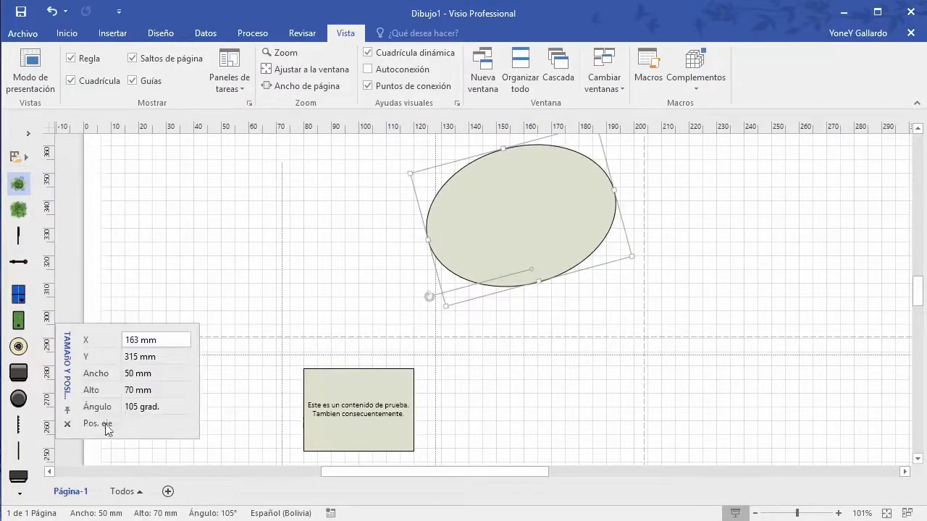
click(136, 427)
click(184, 423)
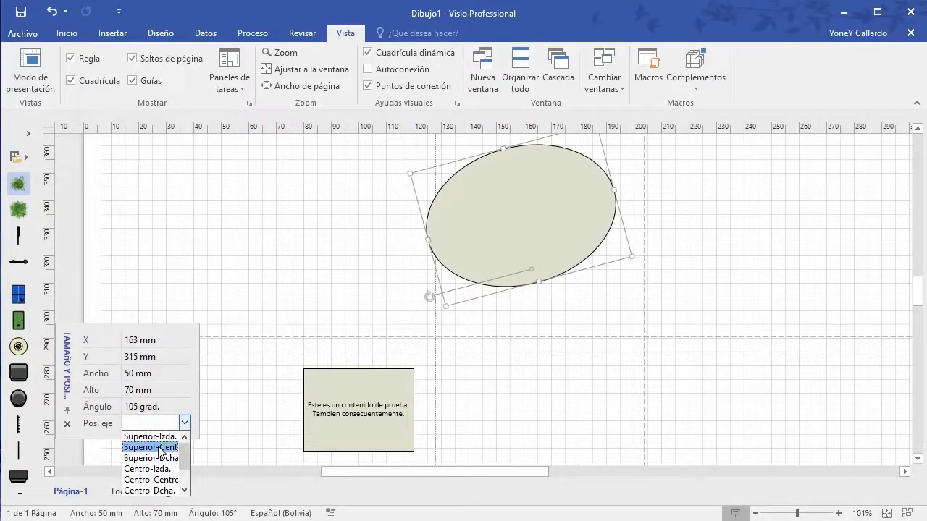
click(160, 448)
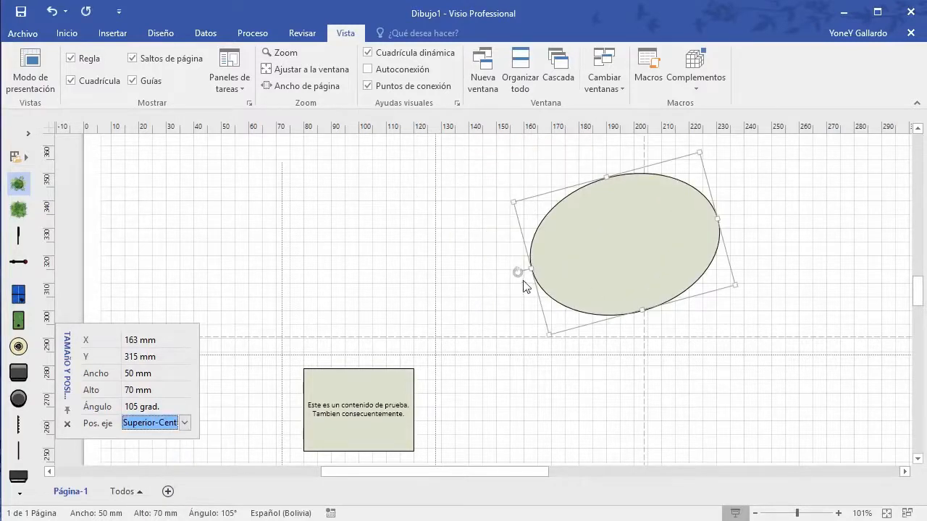
drag(517, 271, 538, 233)
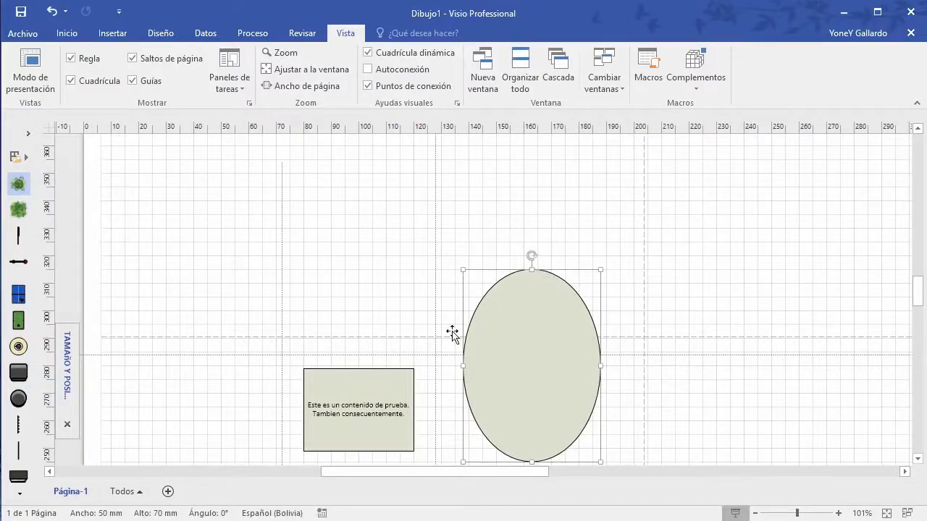
mouse_move(69, 351)
Step: Close the Tamaño y posición pane and zoom to Toda la página
click(239, 87)
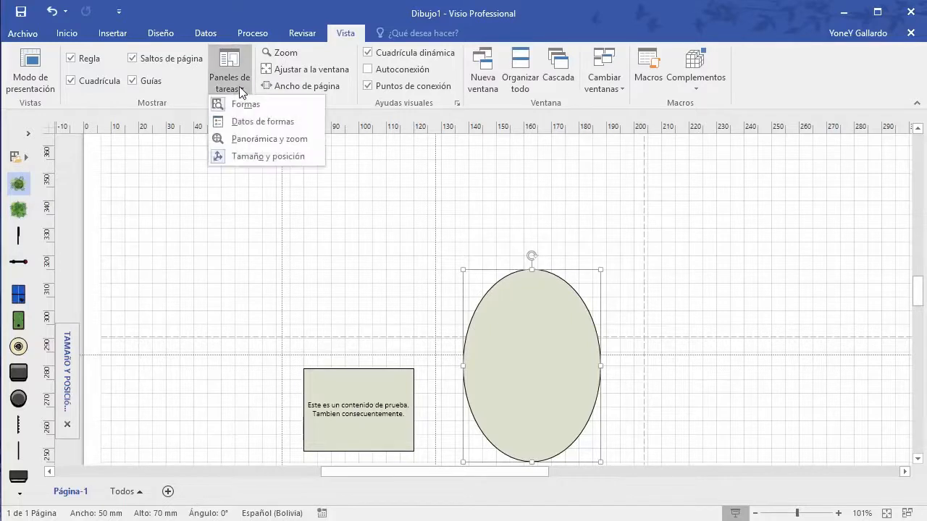
click(226, 158)
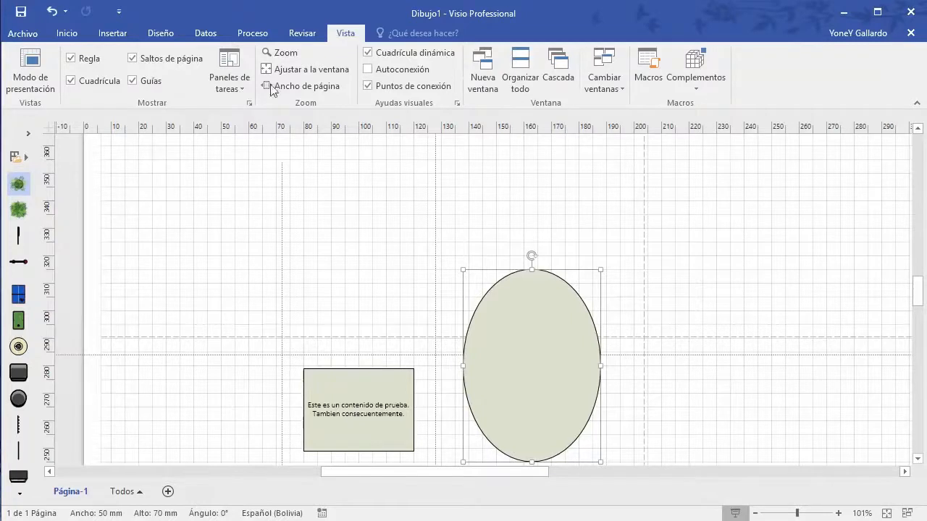
click(283, 58)
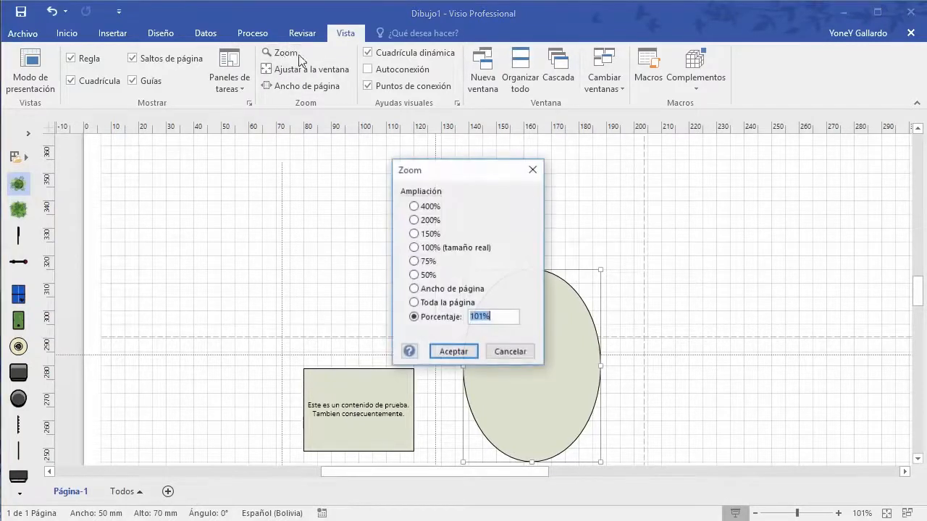
click(414, 304)
click(450, 351)
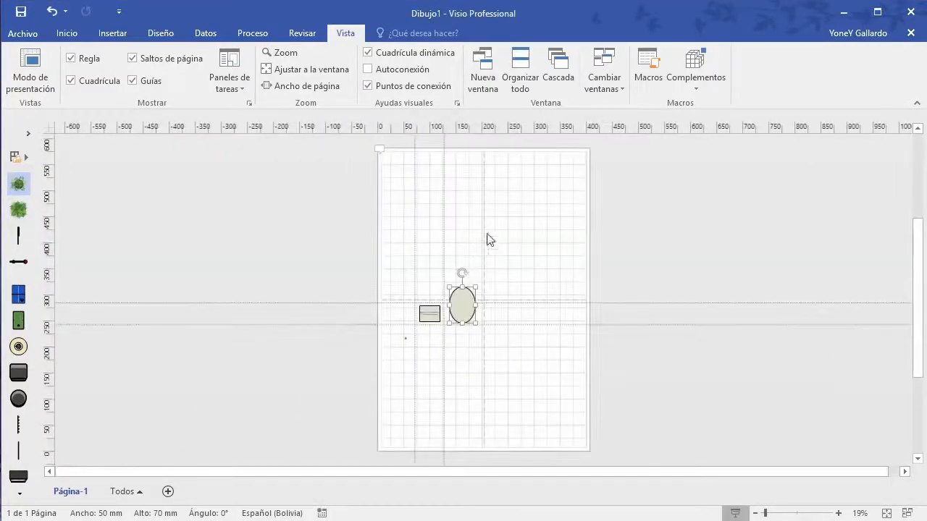
Step: Hide the grid, guides and page breaks on the page
click(626, 371)
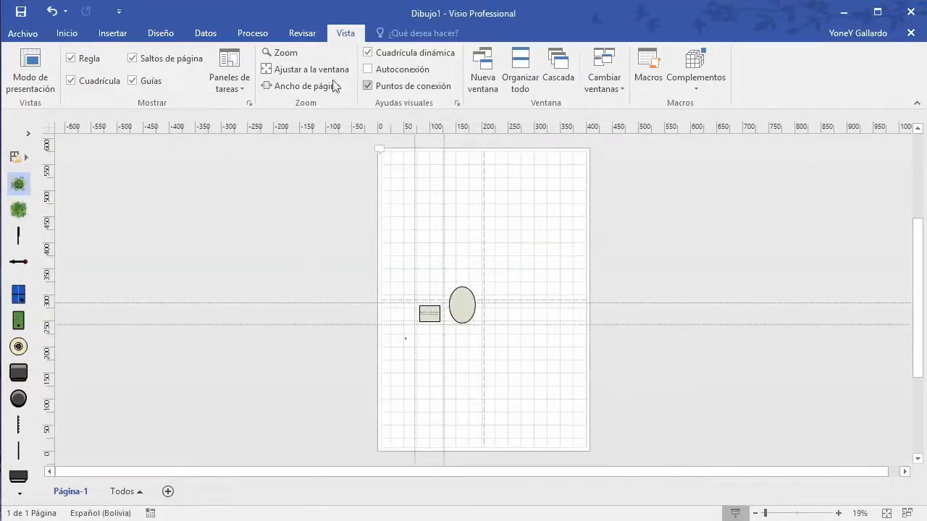
click(70, 81)
click(133, 81)
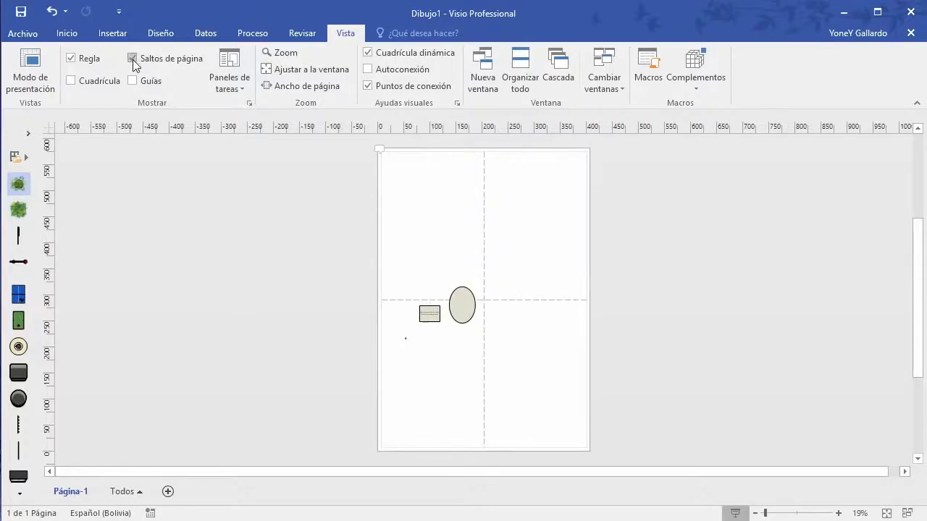
click(132, 58)
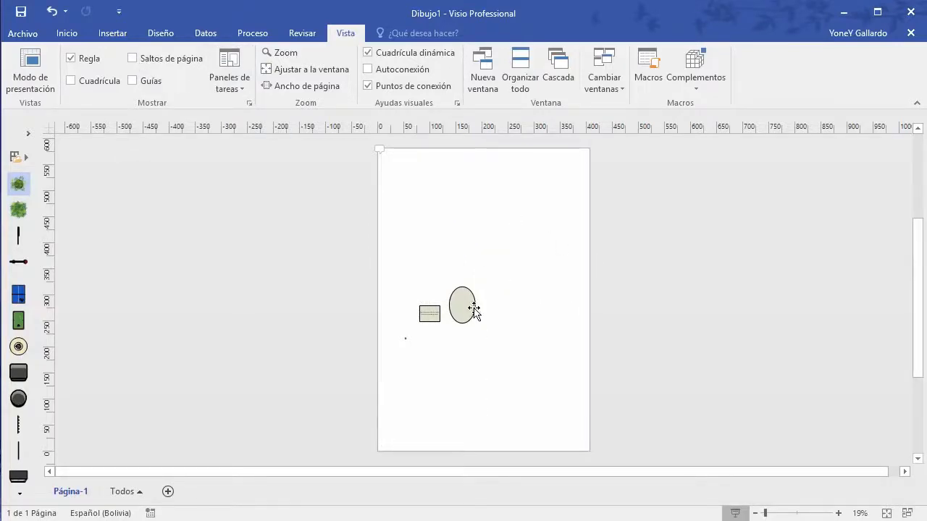
Step: Drag the ellipse and text rectangle up to the top of the page
drag(472, 311, 458, 186)
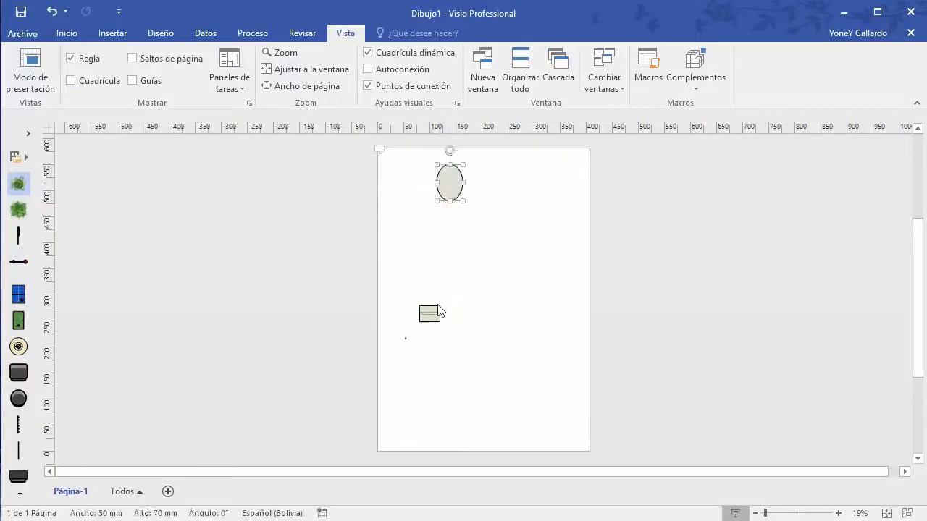
drag(440, 311, 415, 182)
drag(425, 355, 387, 323)
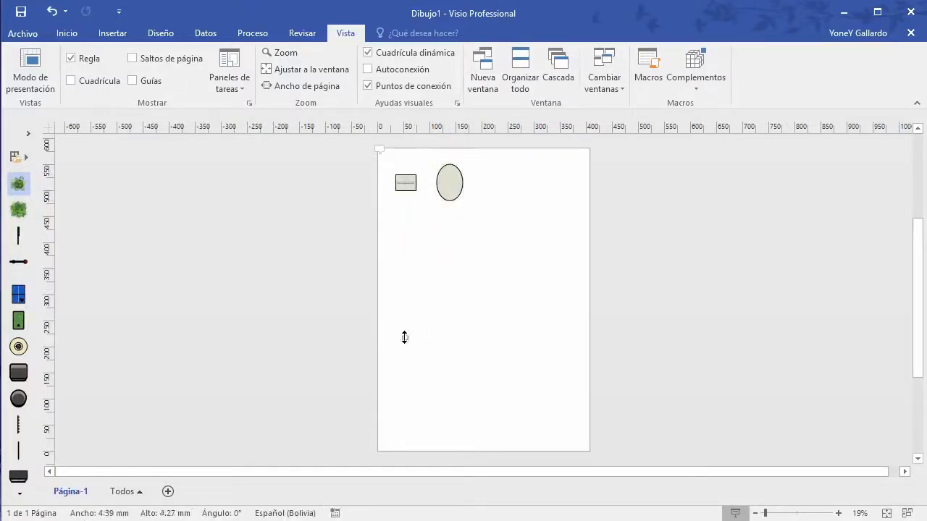
ctrl+scroll(450, 351, up, 3)
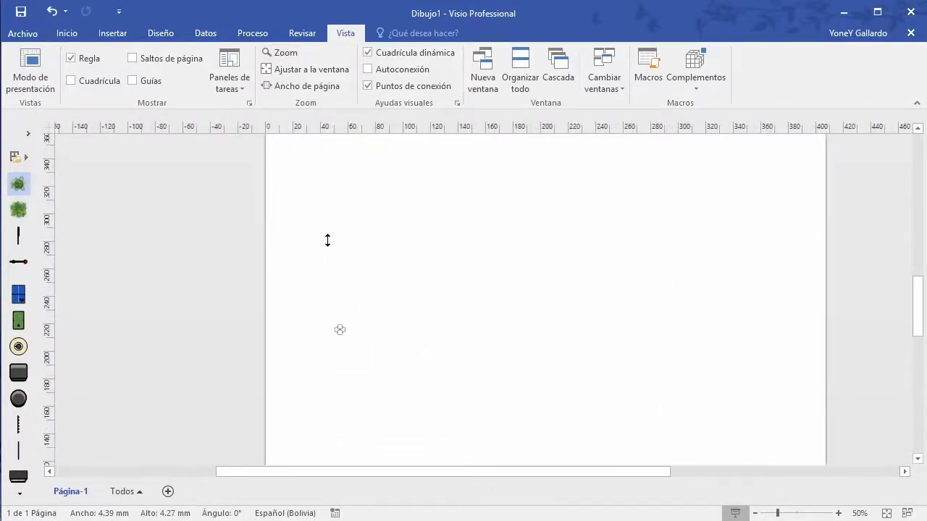
Step: Zoom to 200% and drag the small plant shape higher up the page
click(282, 52)
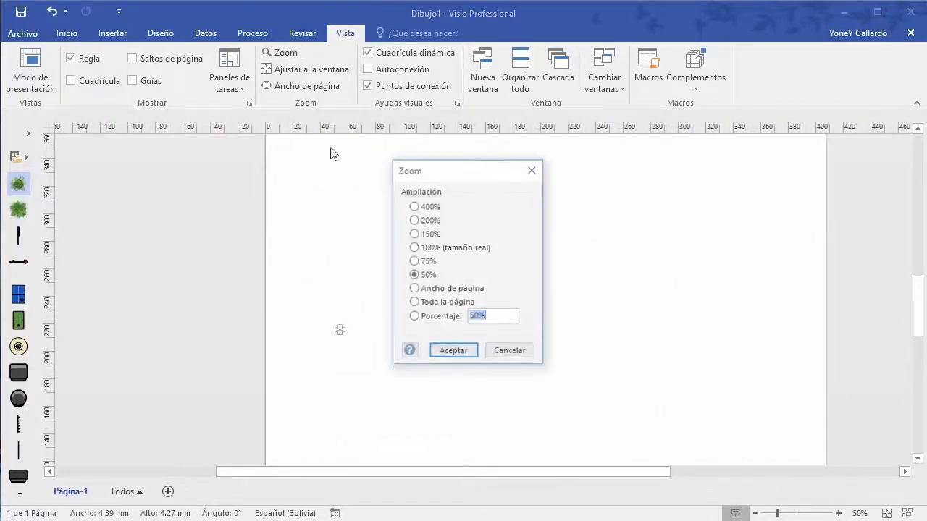
click(415, 220)
click(453, 352)
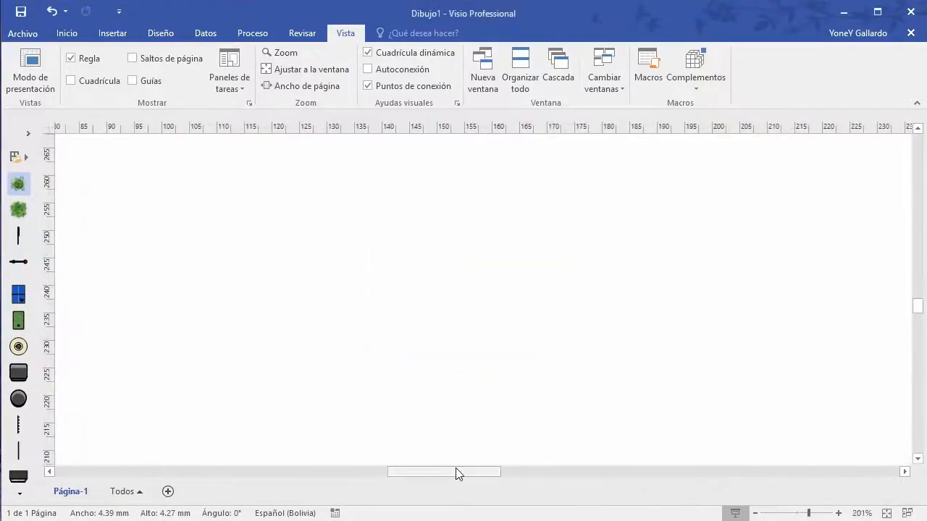
drag(458, 473, 395, 472)
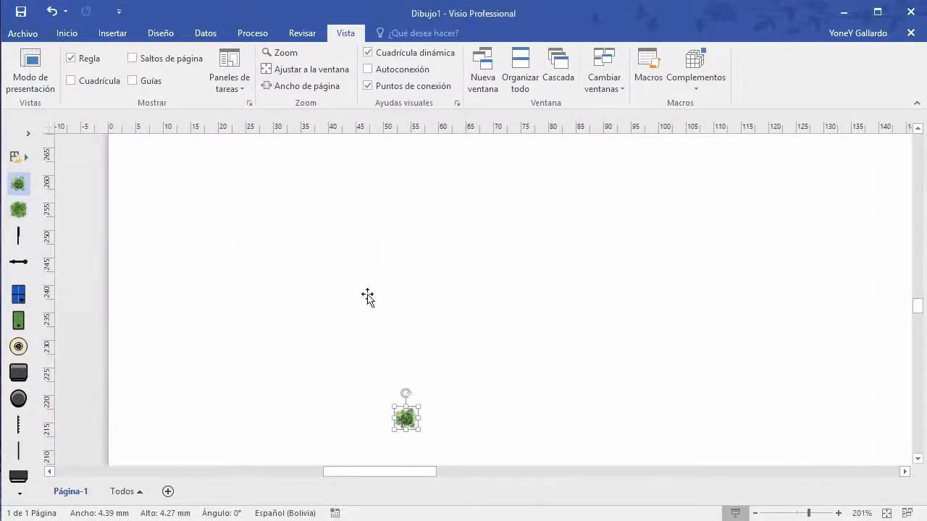
drag(368, 295, 352, 150)
scroll(811, 358, up, 3)
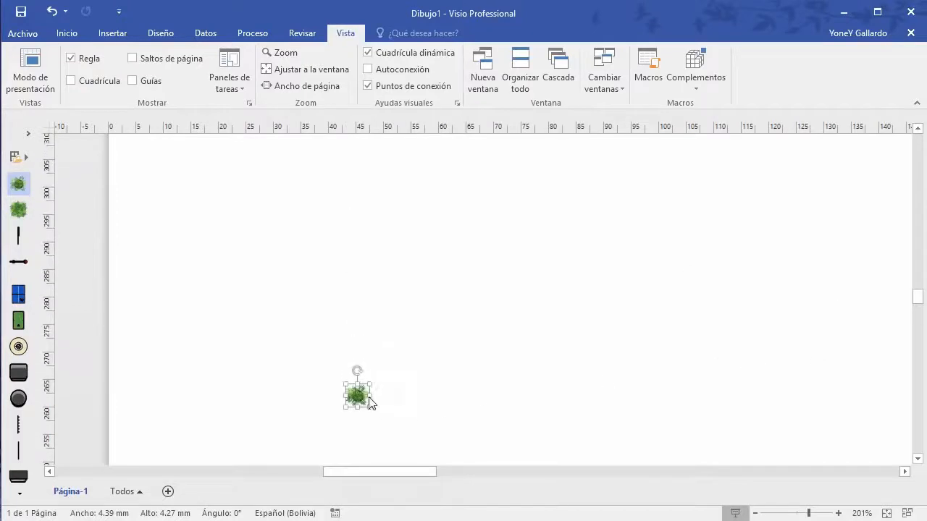
drag(370, 403, 365, 166)
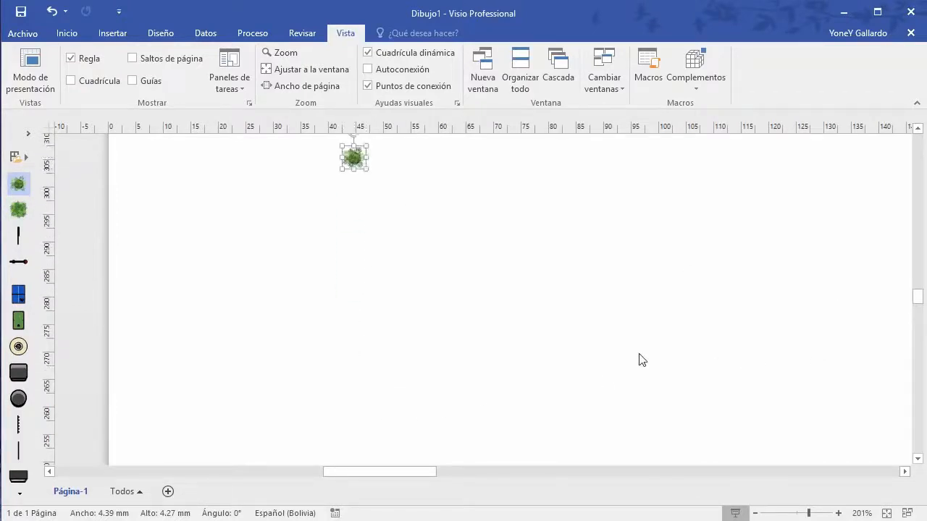
scroll(639, 360, up, 3)
scroll(580, 394, down, 5)
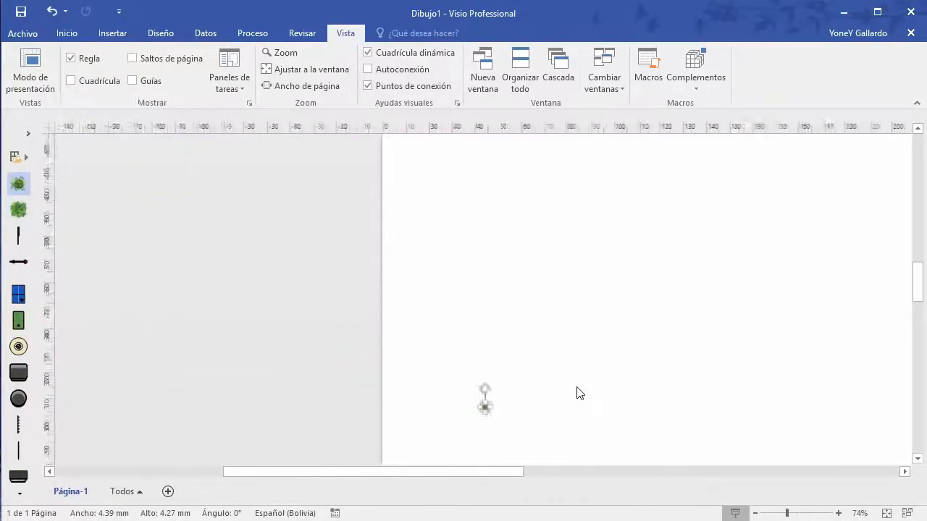
scroll(914, 268, up, 4)
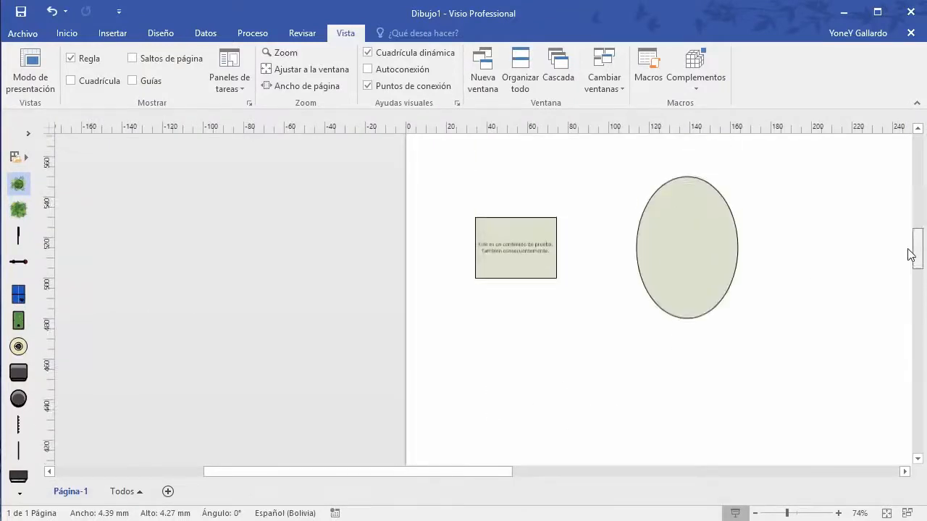
Step: Fit the page with Ajustar a la ventana, then switch to Ancho de página
drag(409, 474, 470, 473)
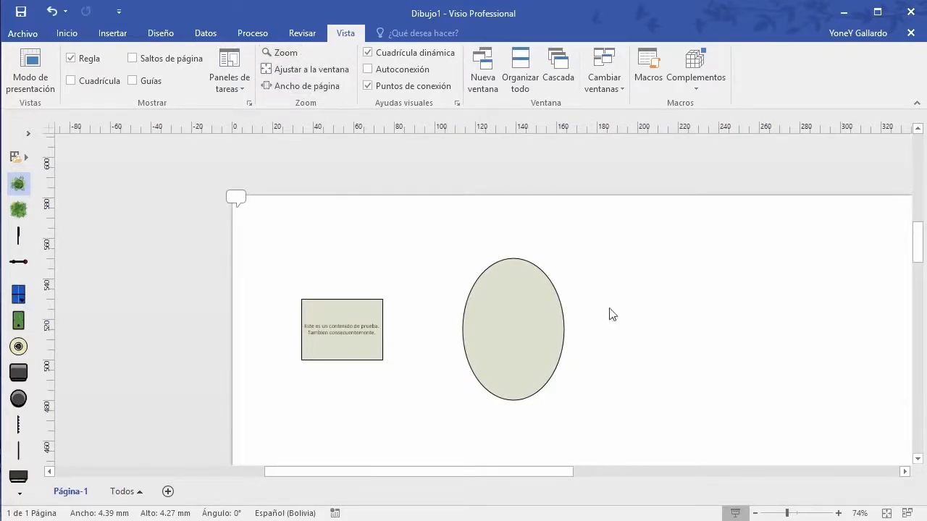
scroll(746, 290, down, 3)
scroll(742, 289, down, 2)
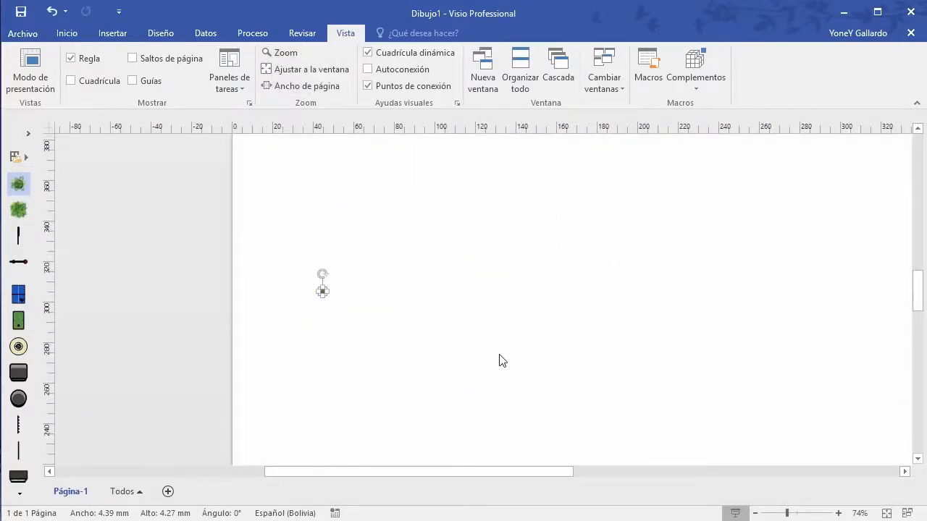
scroll(502, 360, up, 3)
click(322, 71)
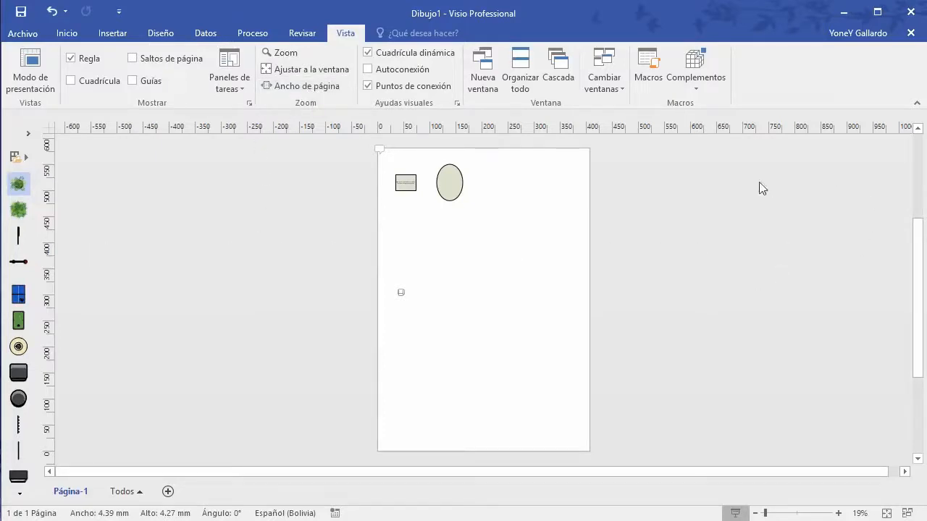
click(303, 87)
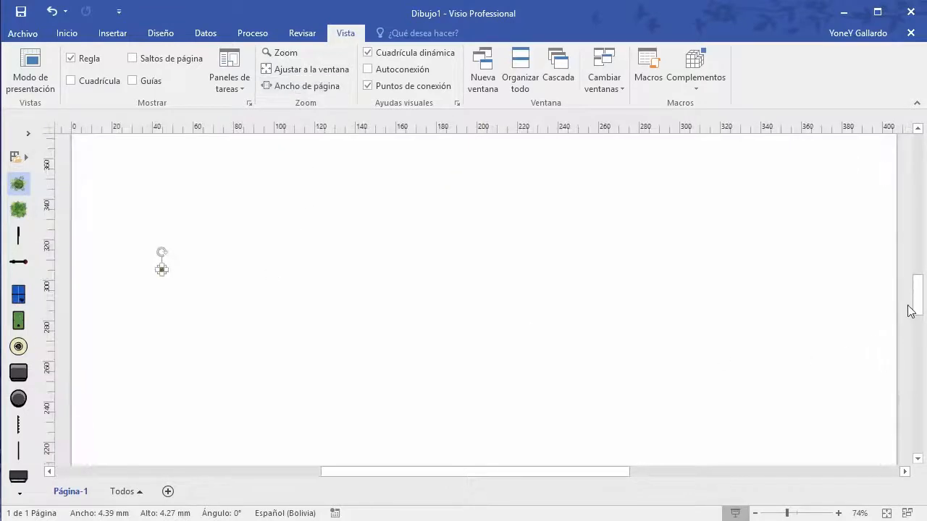
drag(918, 297, 919, 258)
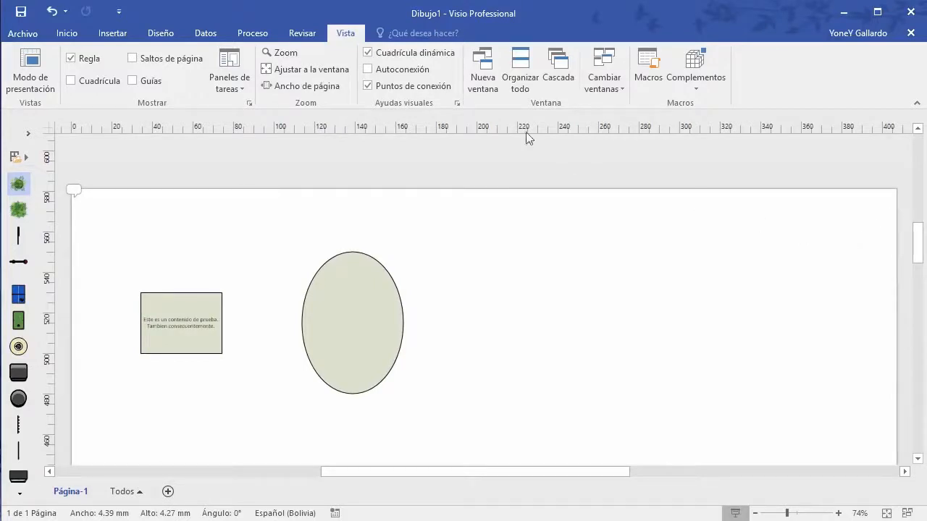
Step: Show the grid again and place the ellipse mid-page with the text box to its right
click(368, 53)
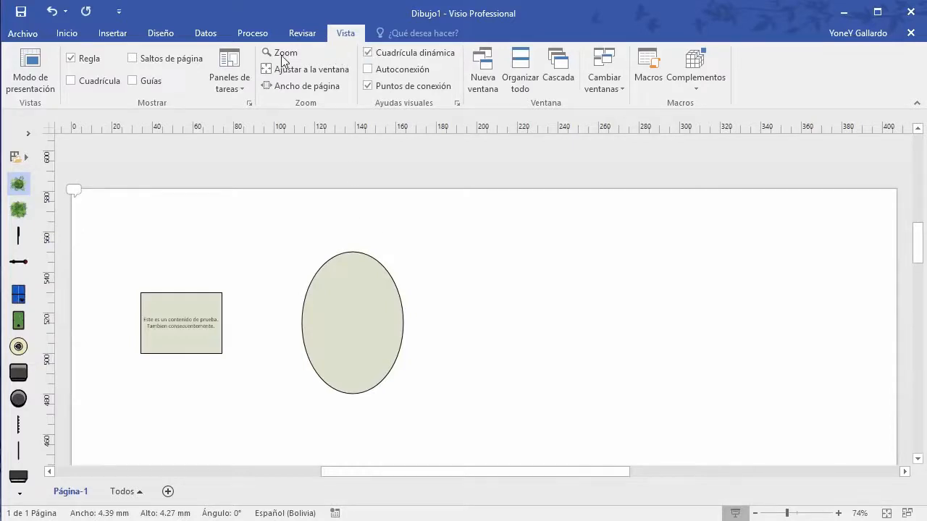
click(71, 81)
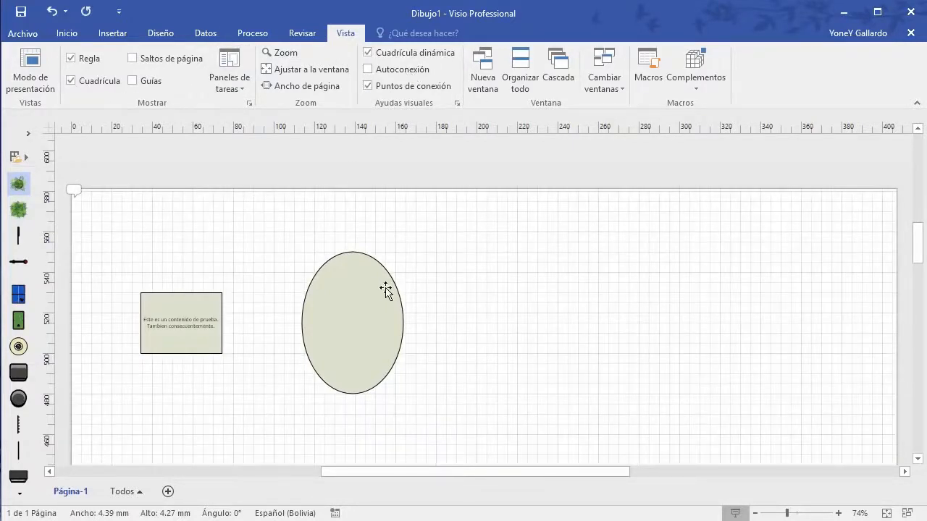
drag(383, 290, 485, 291)
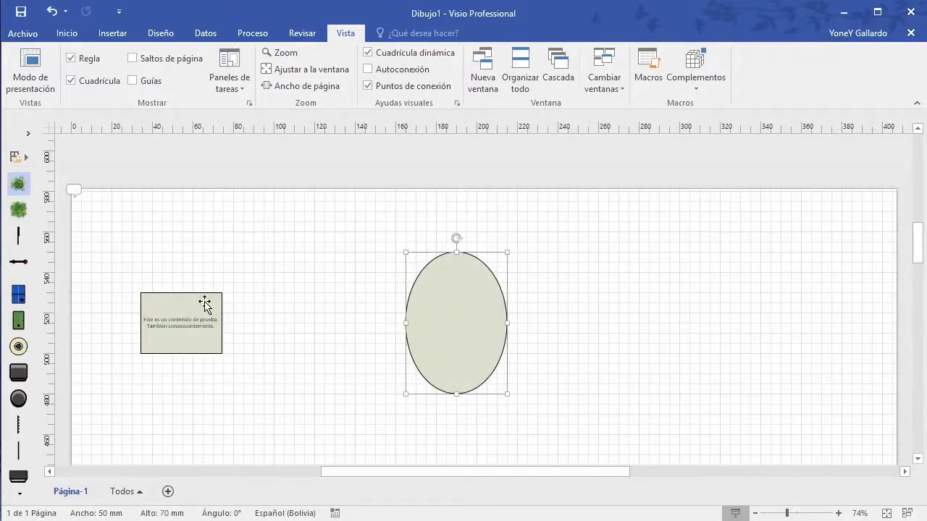
drag(205, 305, 662, 242)
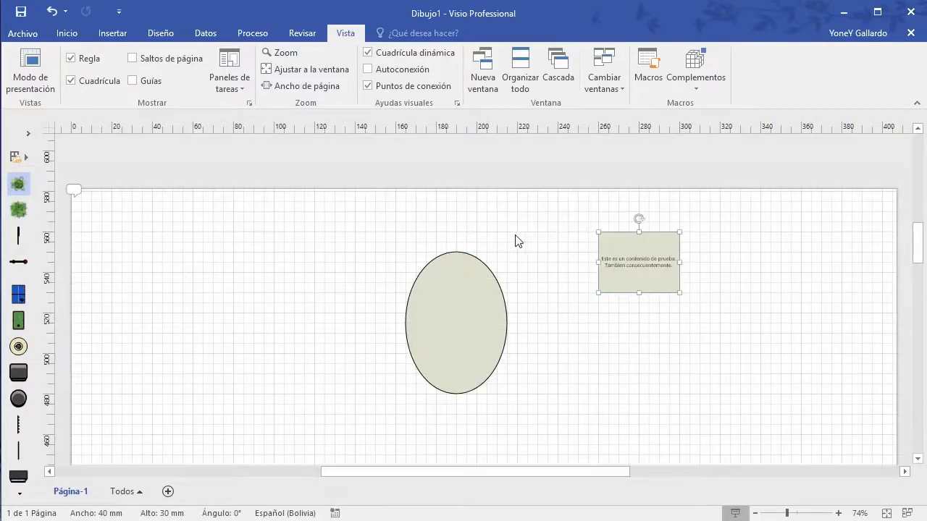
drag(457, 296, 458, 275)
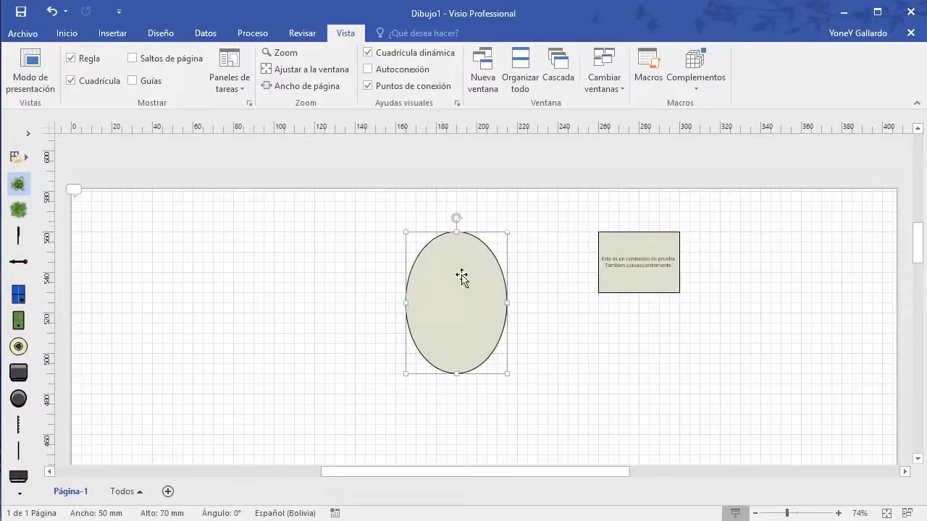
Step: Turn off Cuadrícula dinámica and fine-tune the text box to the ellipse's upper right
click(368, 54)
mouse_move(621, 248)
mouse_down()
mouse_move(615, 232)
mouse_move(619, 238)
mouse_move(581, 241)
mouse_move(614, 236)
mouse_up()
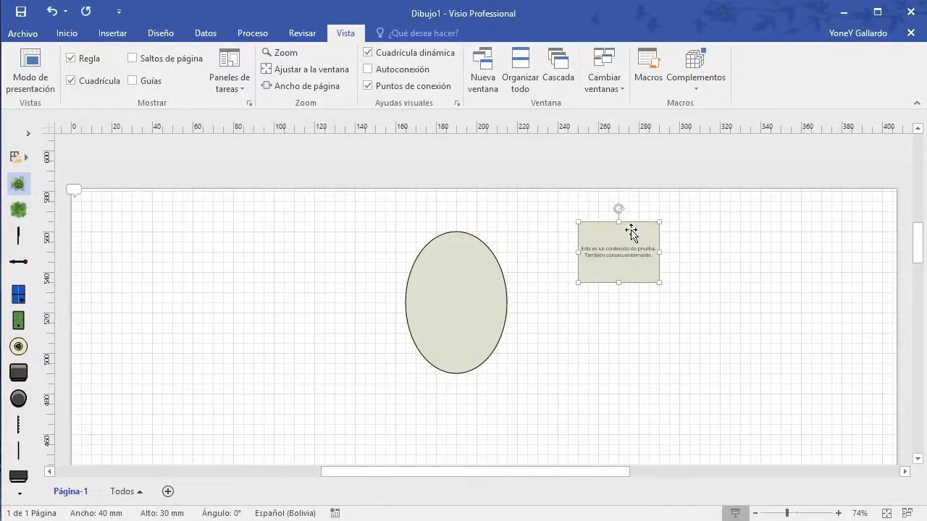
mouse_move(630, 236)
mouse_down()
mouse_move(633, 261)
mouse_move(627, 248)
mouse_up()
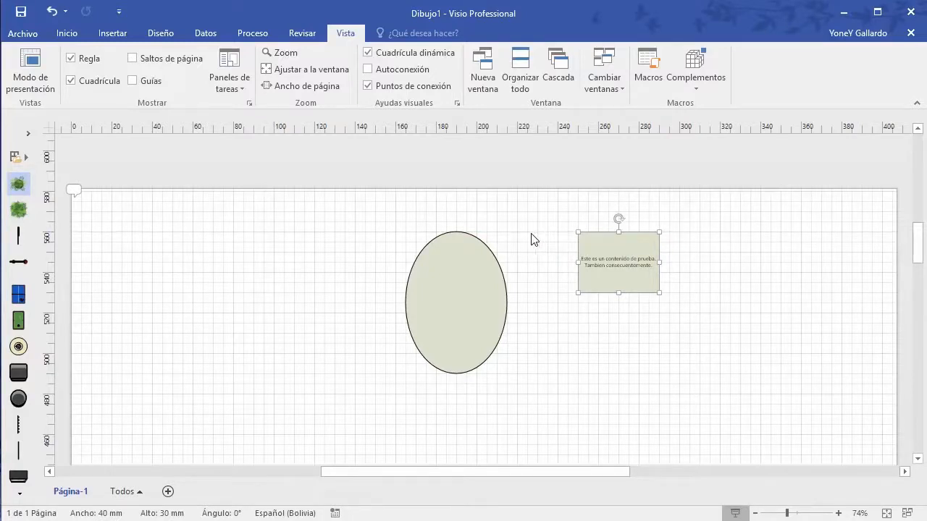
click(368, 54)
drag(622, 252, 619, 255)
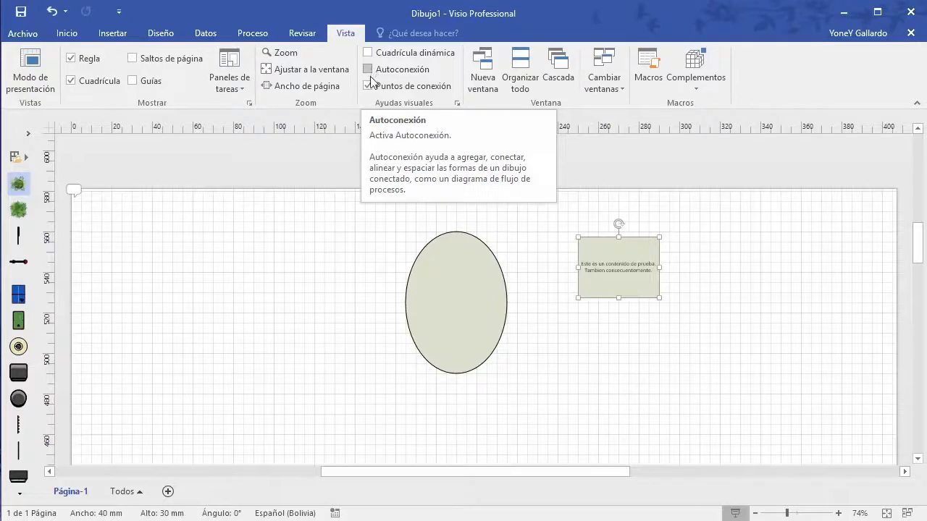
click(464, 278)
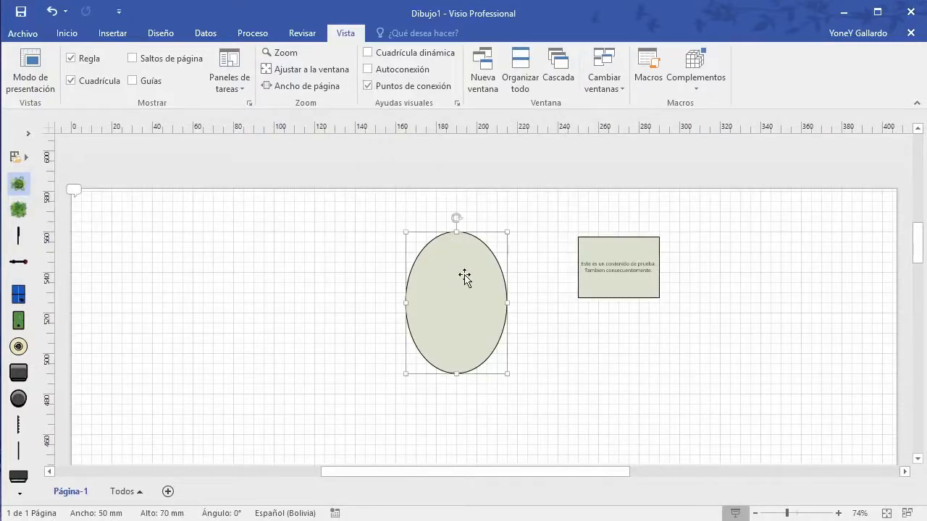
click(635, 245)
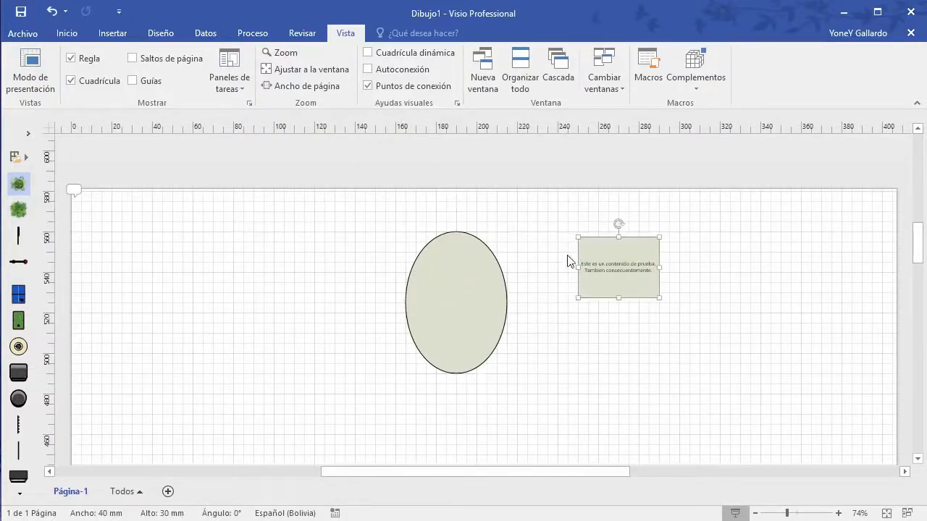
click(454, 234)
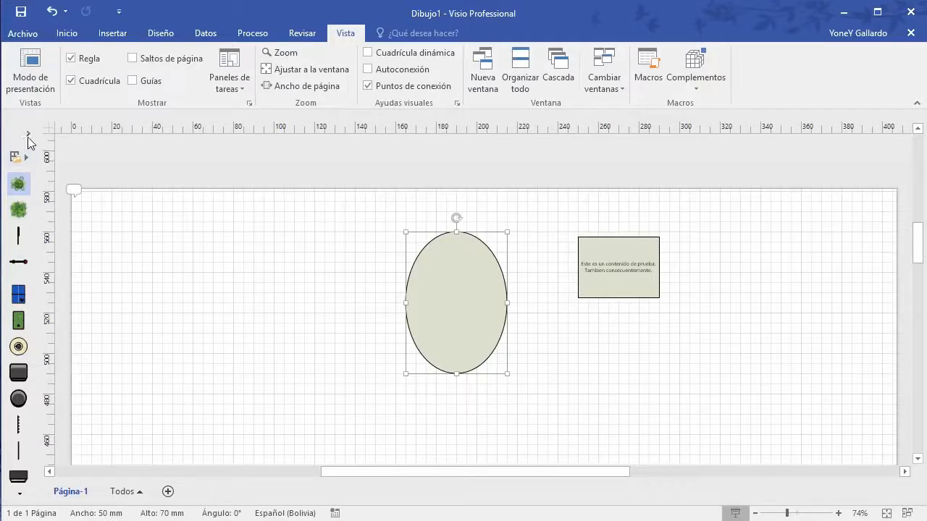
Step: Draw an elbow connector from the ellipse's top point to the text box's left side
click(71, 34)
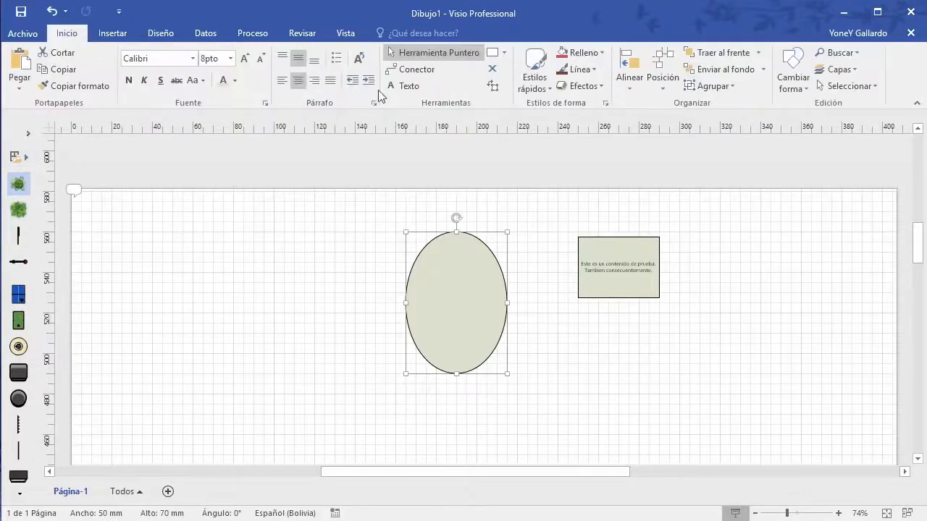
click(421, 70)
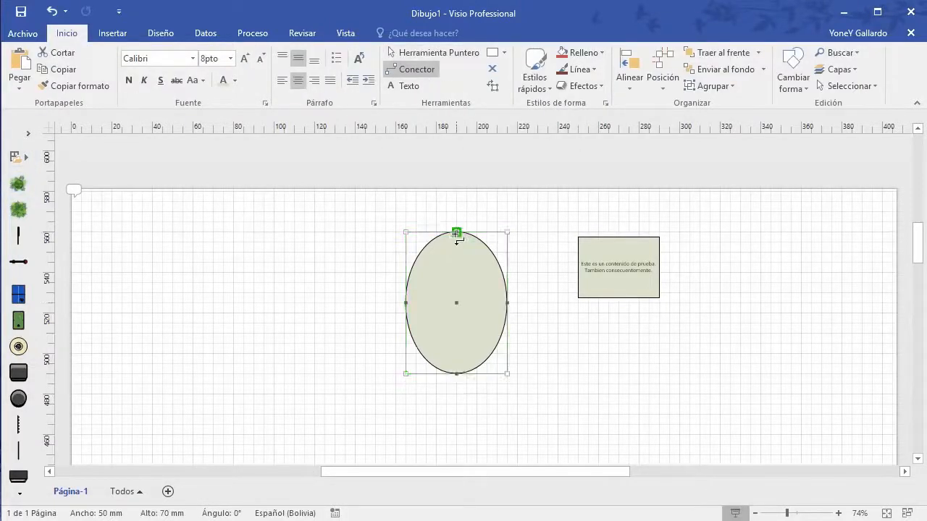
drag(456, 234, 573, 270)
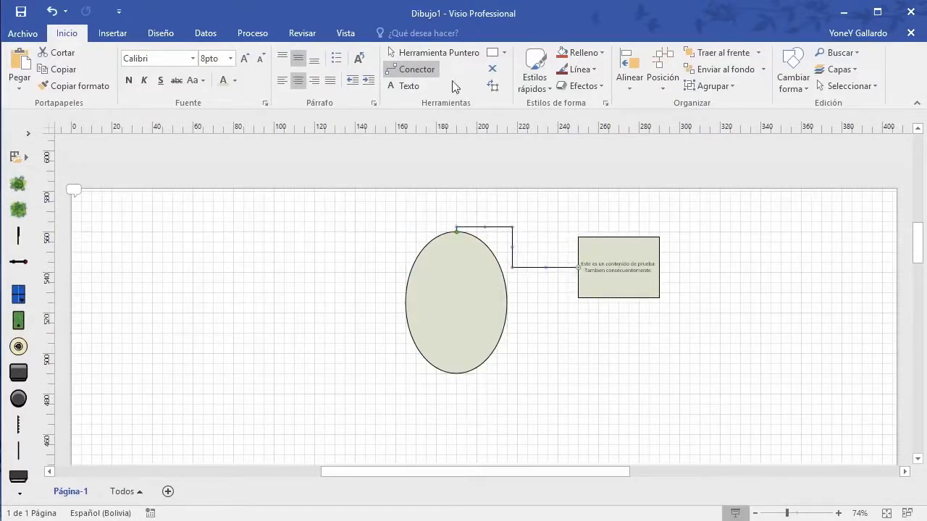
click(342, 32)
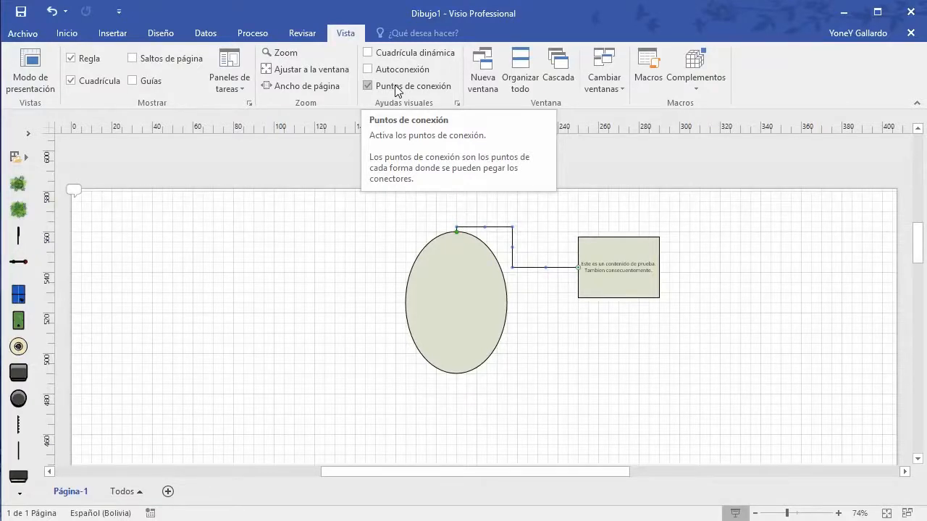
Step: Open the Cambiar ventanas list, which shows only Dibujo1
click(485, 72)
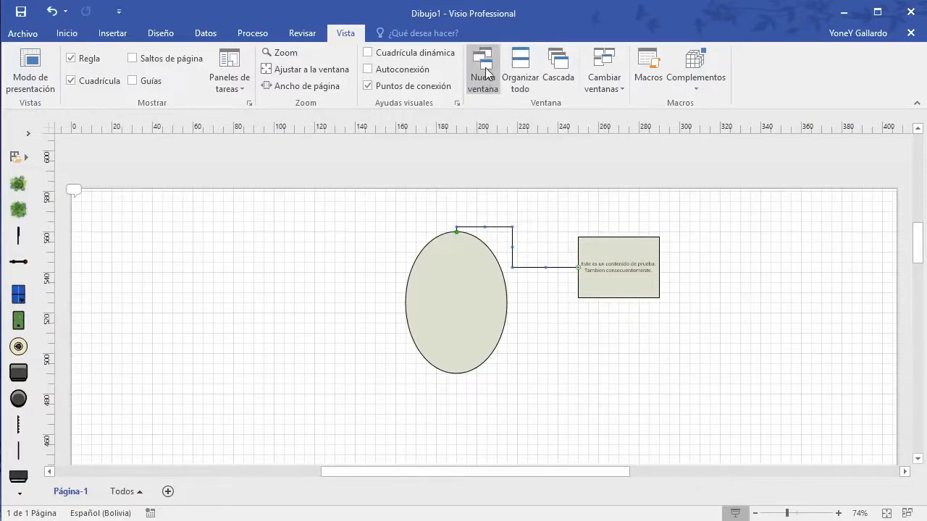
click(444, 314)
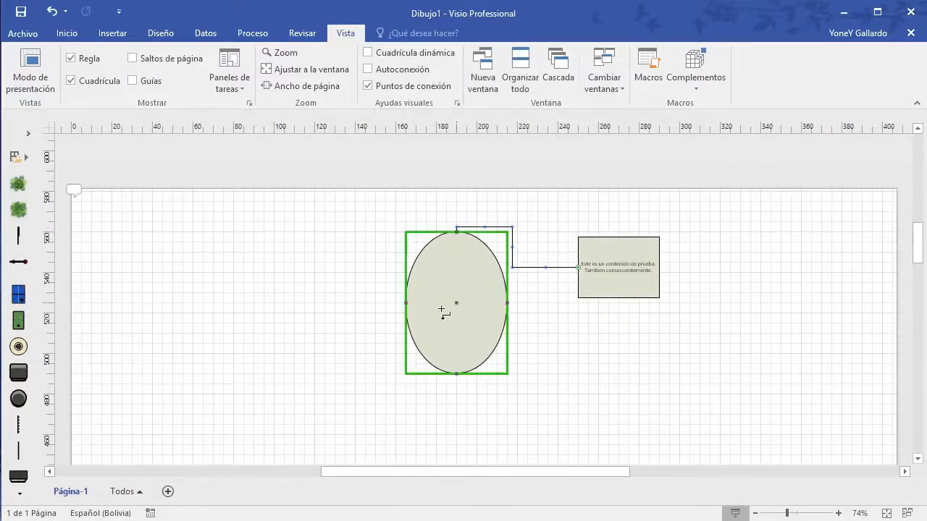
click(504, 186)
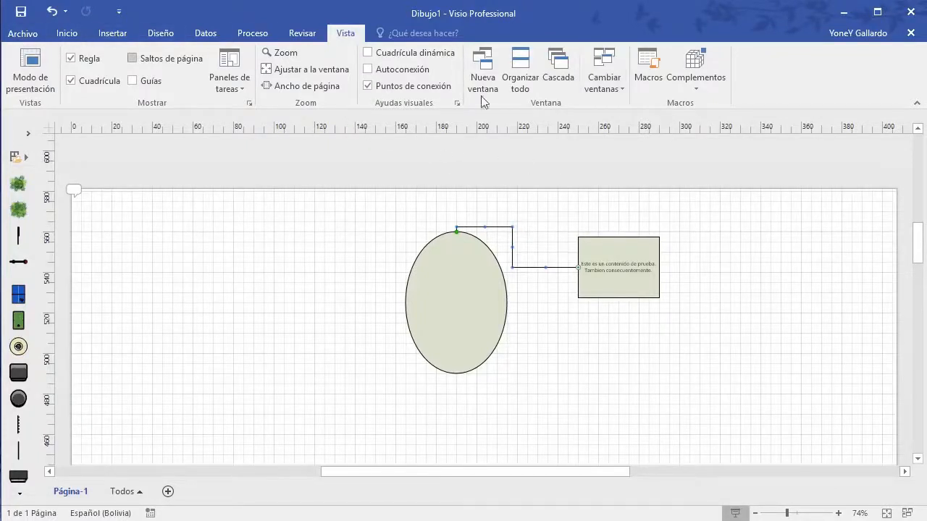
click(609, 90)
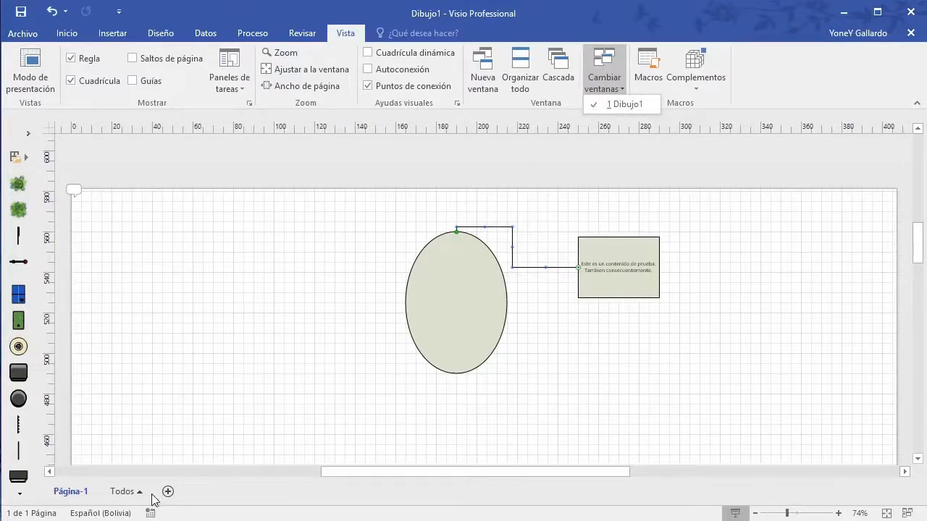
Step: Create Dibujo3 from the Diagrama básico template via Archivo > Nuevo
click(32, 37)
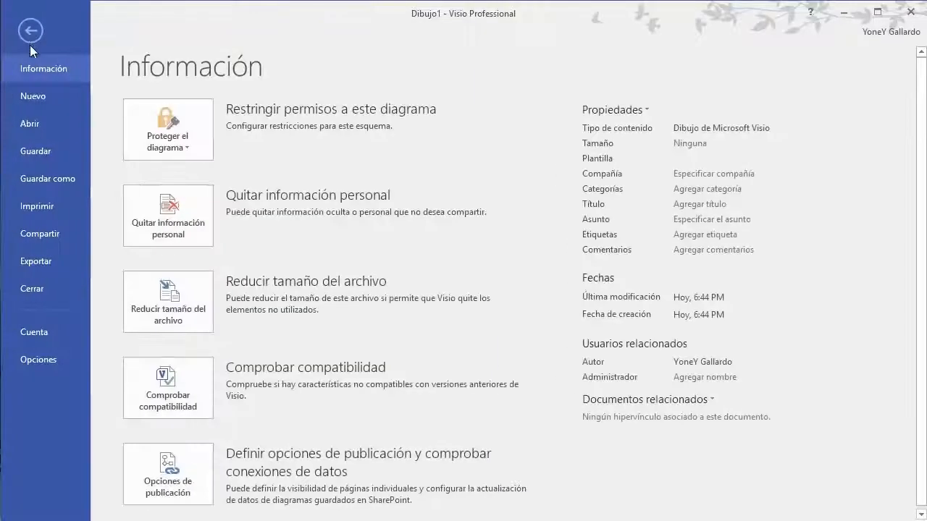
click(30, 99)
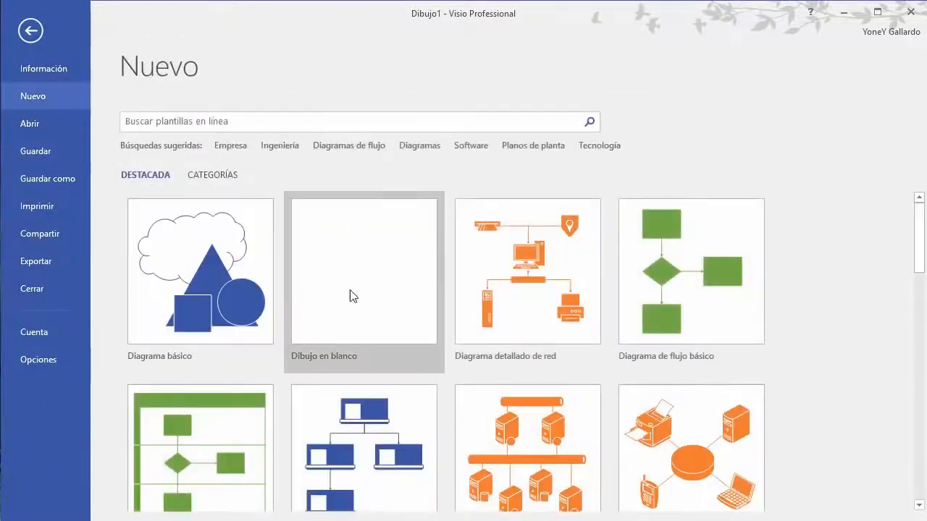
click(190, 287)
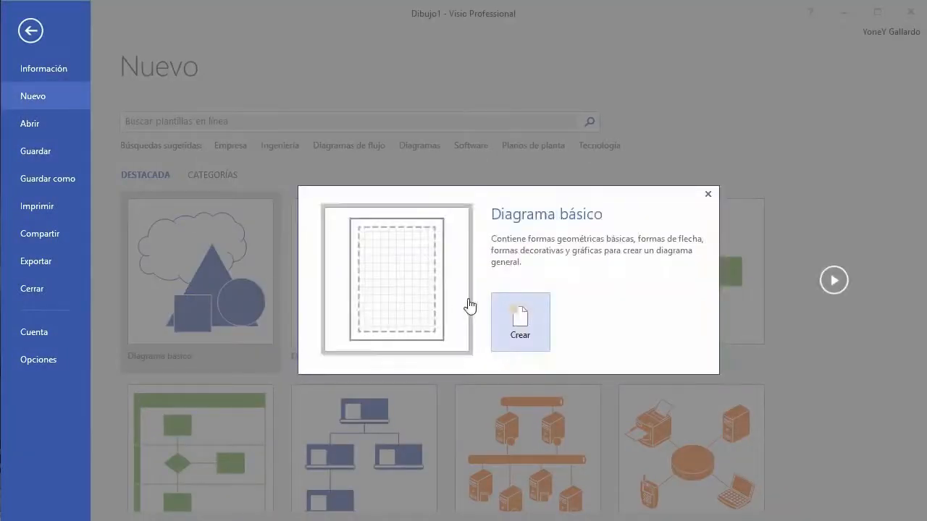
click(516, 324)
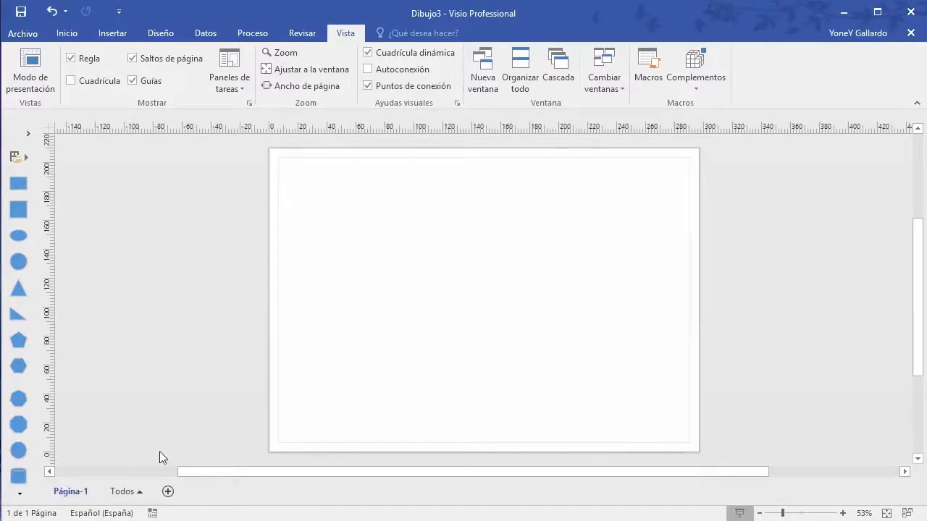
Step: Switch between Dibujo1 and Dibujo3 using Cambiar ventanas
click(610, 85)
click(627, 104)
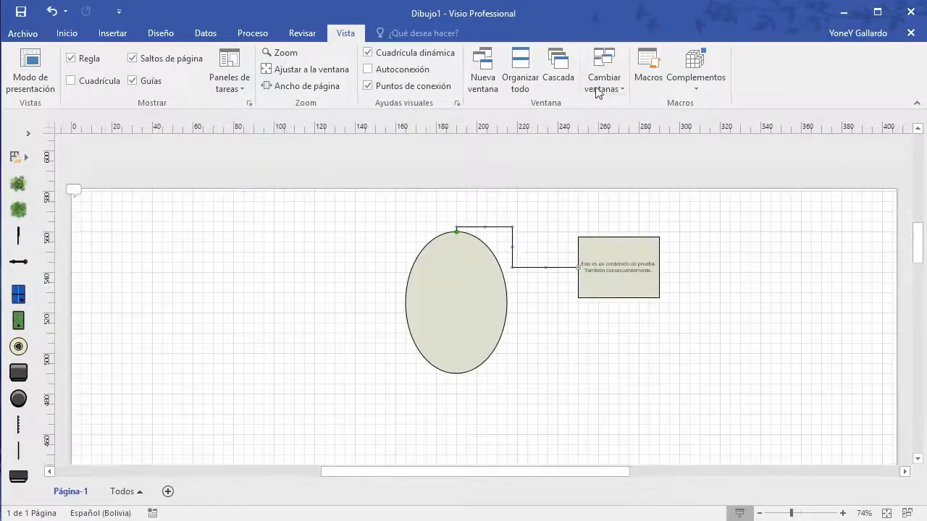
click(606, 79)
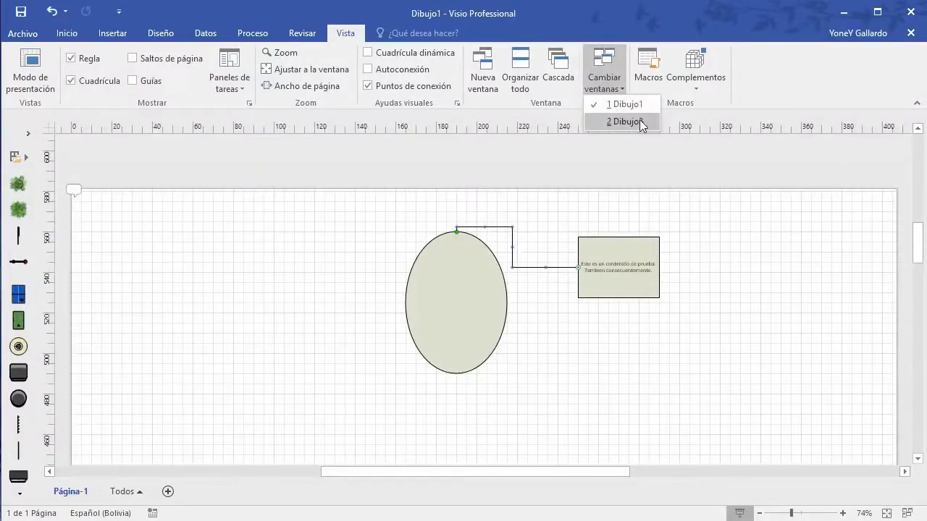
click(625, 121)
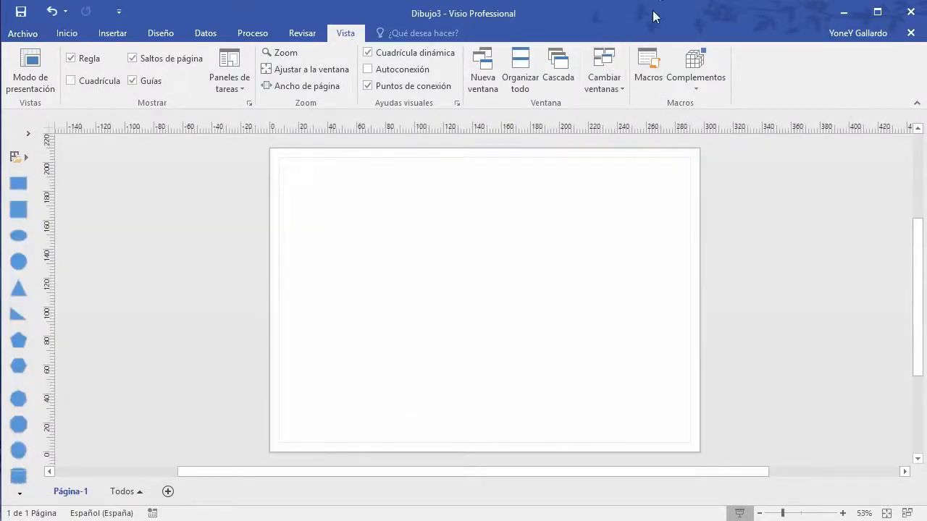
mouse_move(655, 16)
mouse_down()
mouse_move(655, 45)
mouse_move(657, 10)
mouse_move(653, 17)
mouse_up()
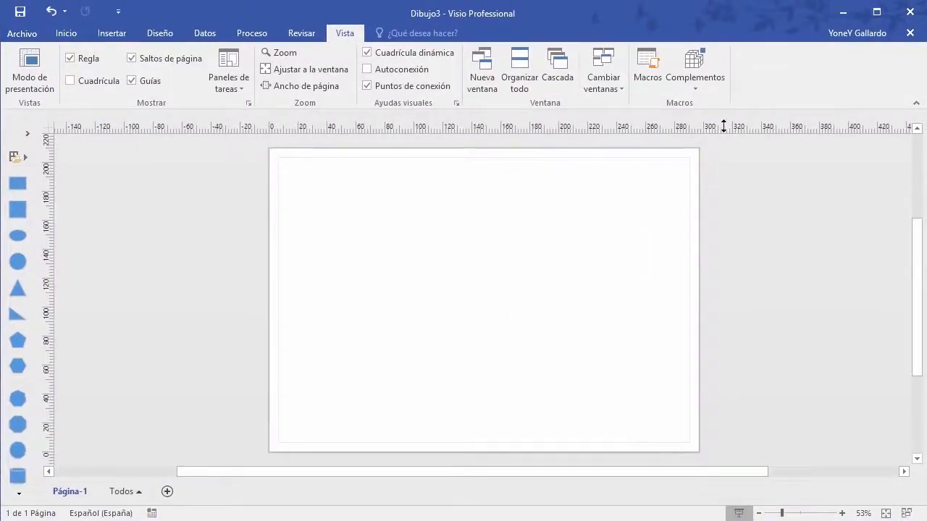
Step: Return to Dibujo1 and briefly look at the Complementos list
click(604, 81)
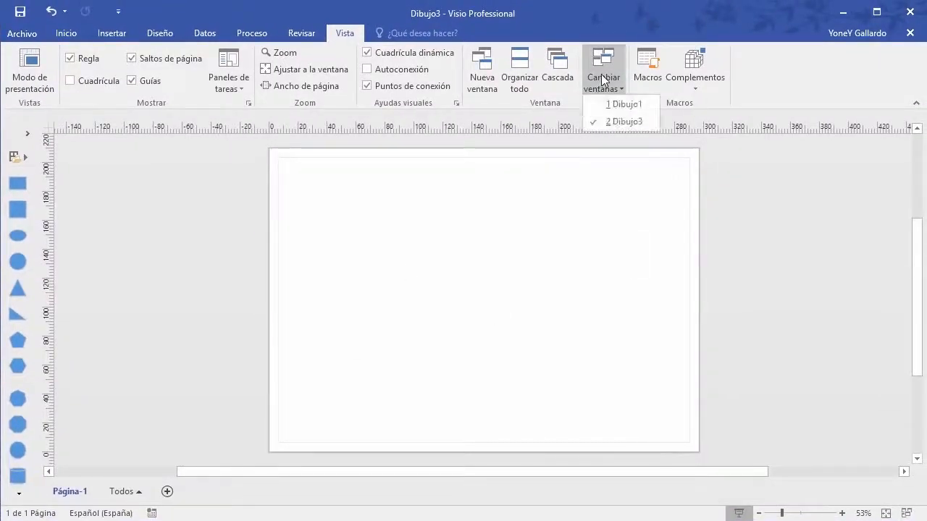
click(622, 104)
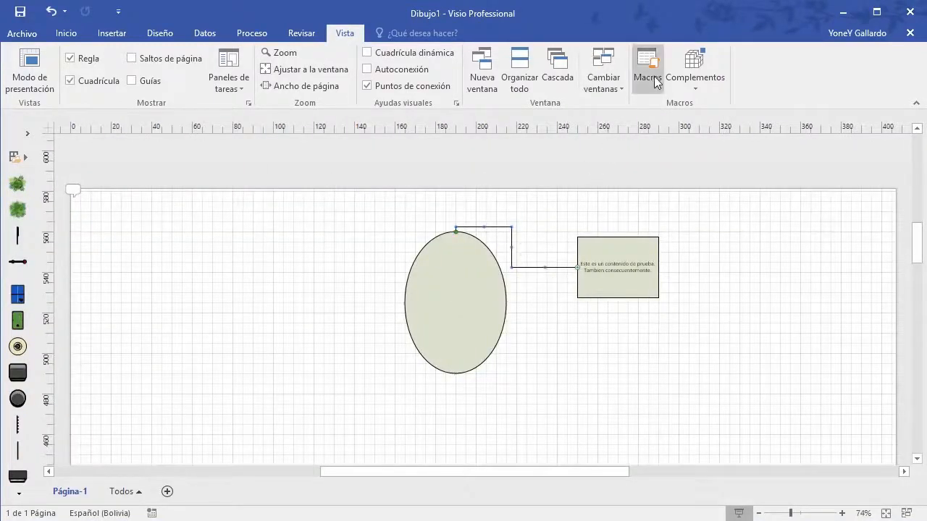
click(695, 90)
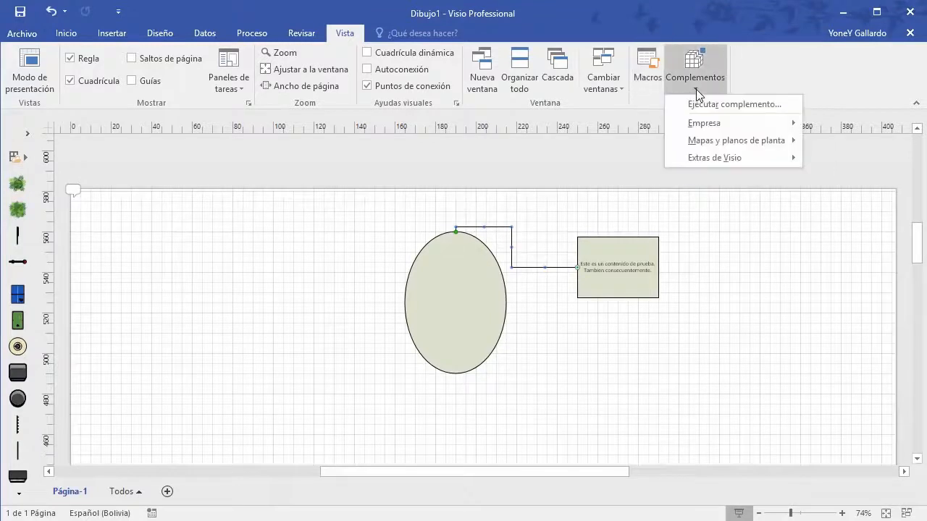
click(609, 369)
click(66, 33)
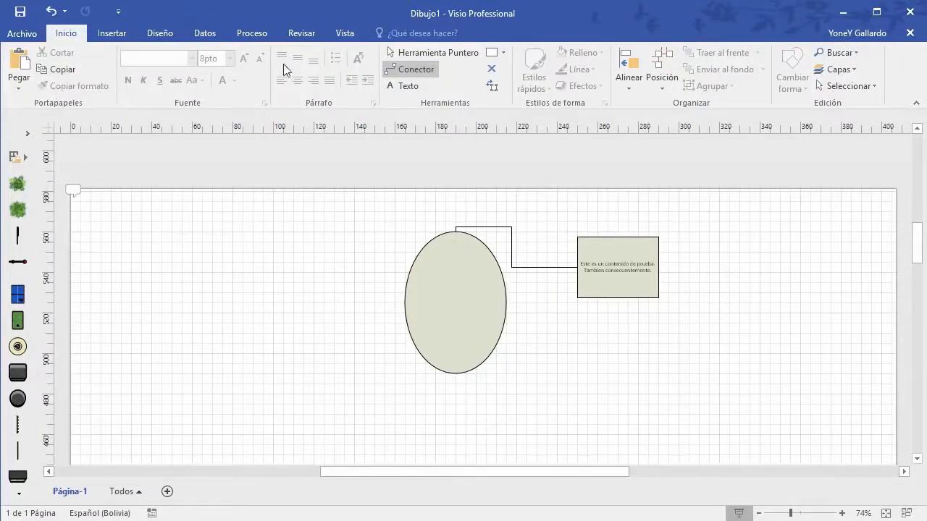
Step: Expand the Formas panel and marquee-select the ellipse, connector and text box
click(433, 53)
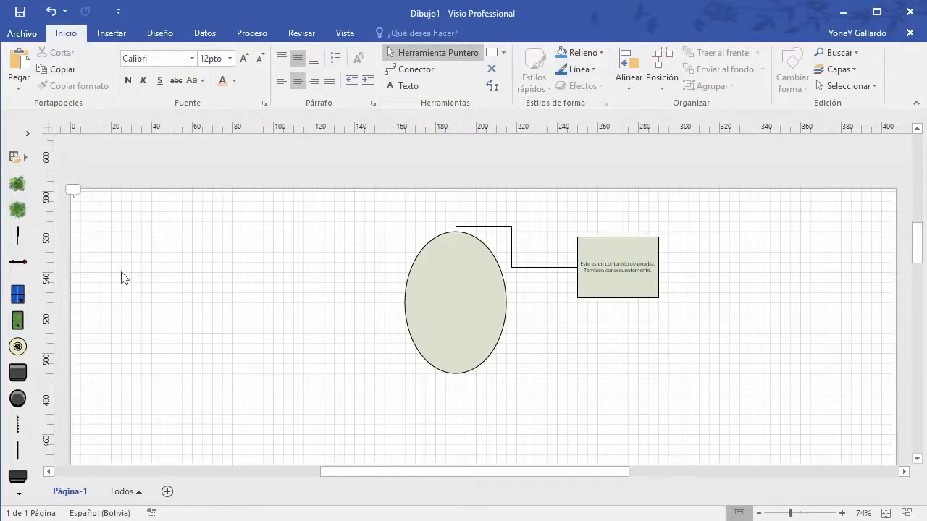
click(28, 133)
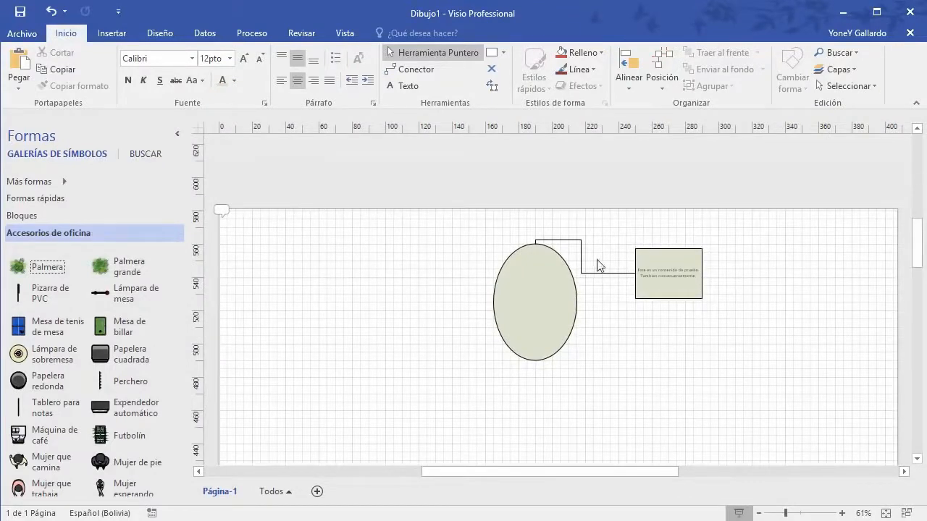
drag(467, 232, 766, 384)
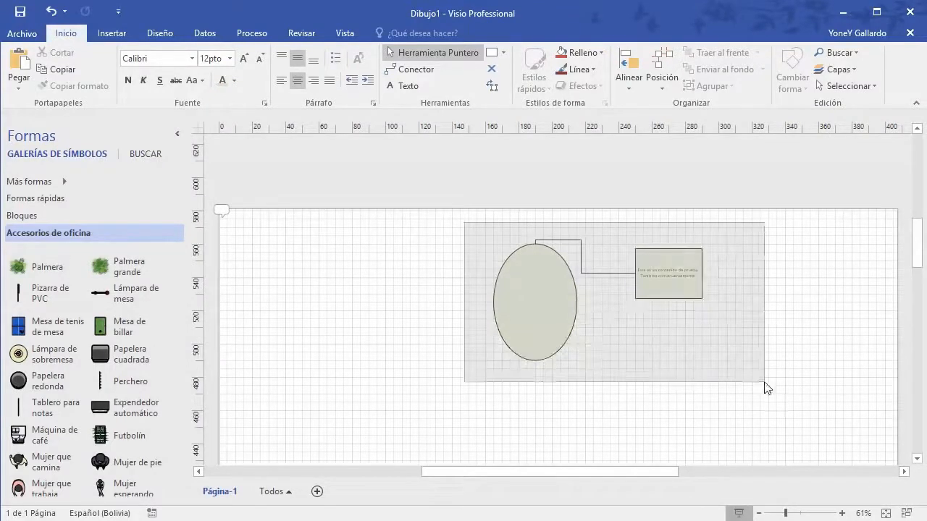
click(700, 384)
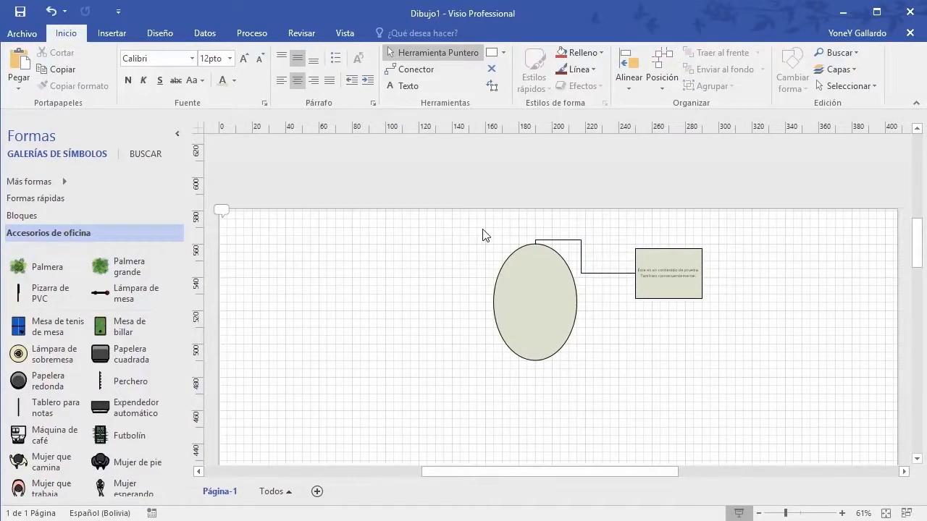
drag(468, 221, 718, 401)
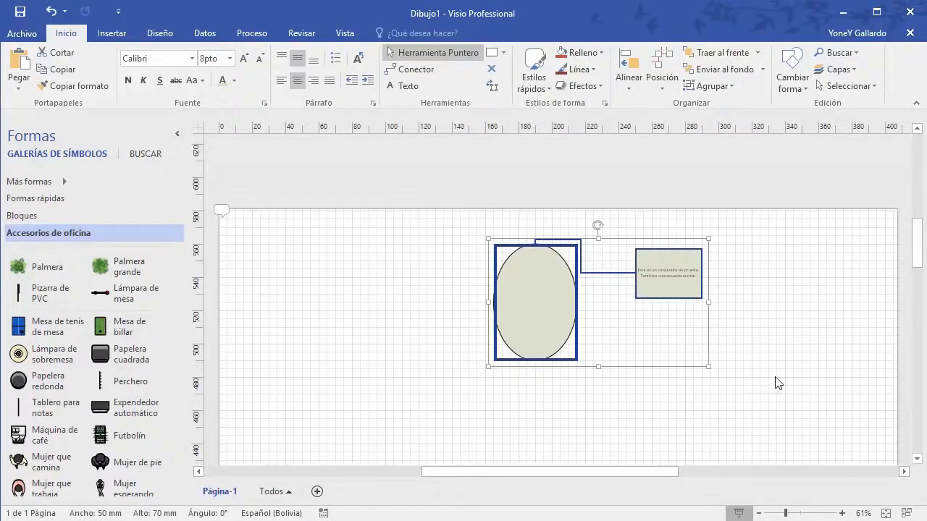
click(683, 354)
Step: Reselect the ellipse, connector and text box by Shift-clicking, then with a final marquee
drag(467, 216, 749, 388)
key(Escape)
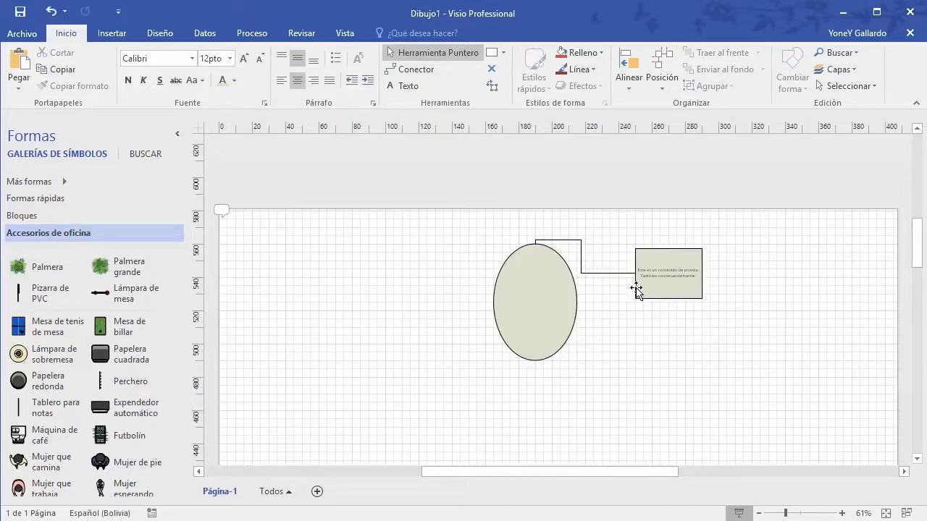
click(636, 289)
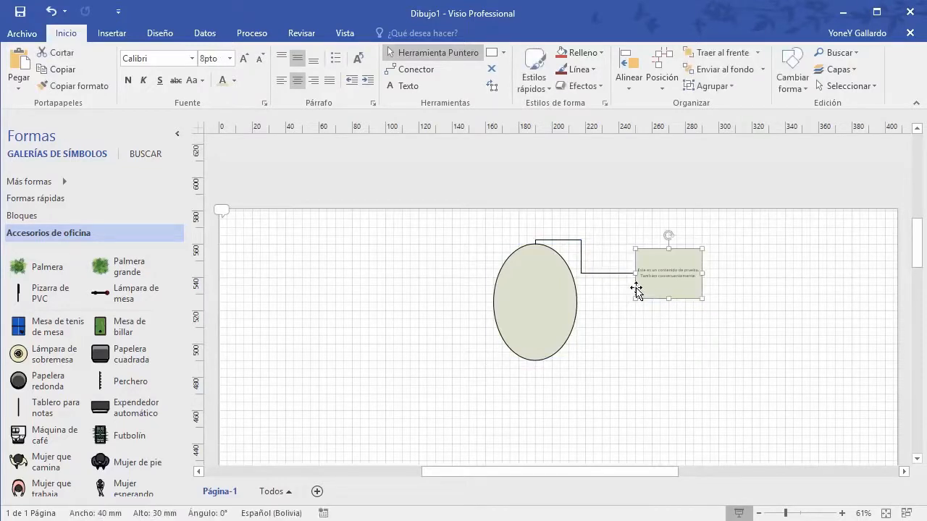
shift+click(569, 272)
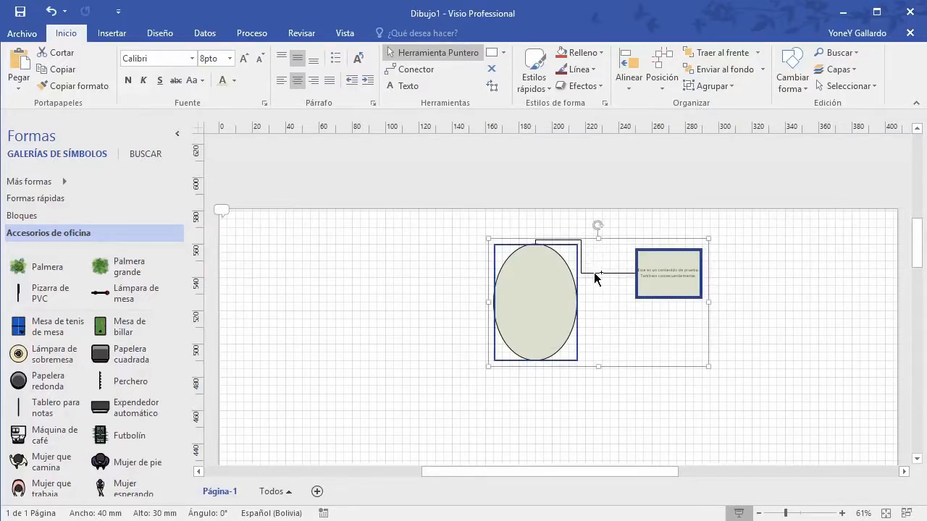
shift+click(595, 274)
click(778, 316)
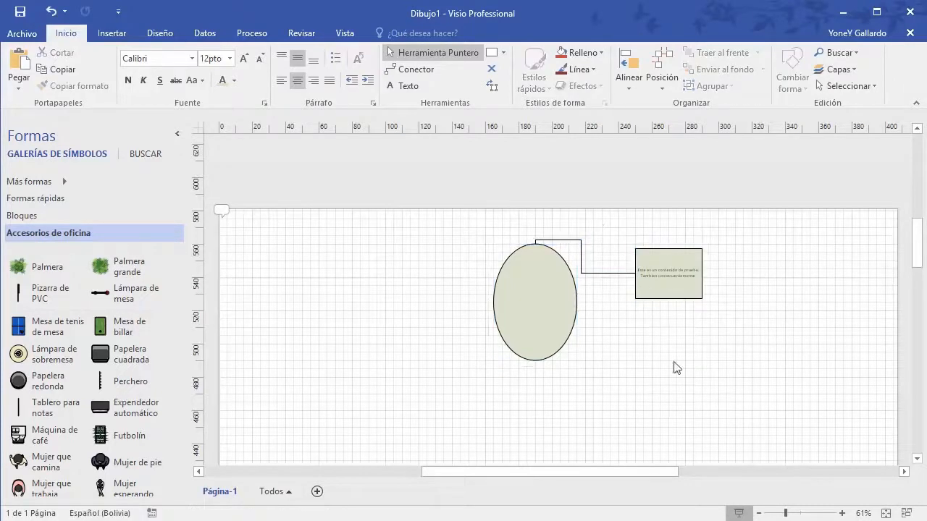
drag(485, 229, 749, 384)
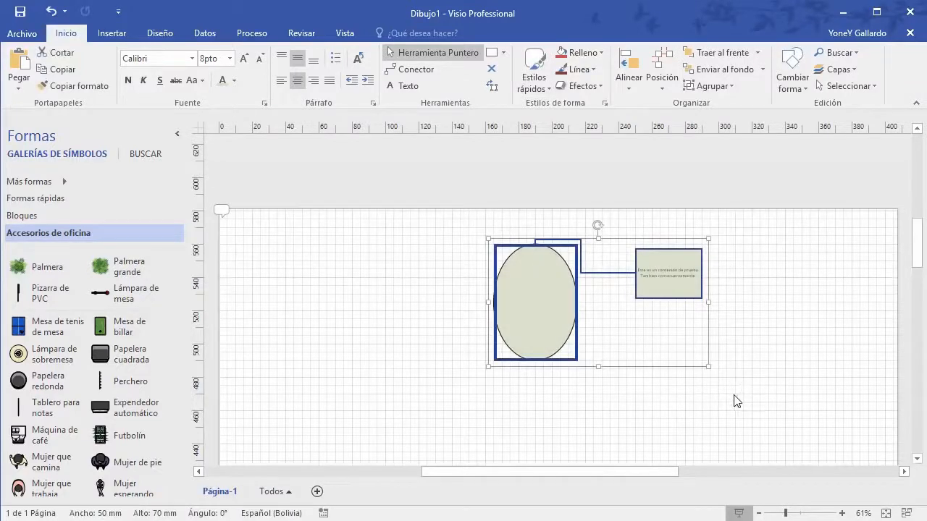
Step: Delete the ellipse, connector, text box and the leftover small shape
key(Delete)
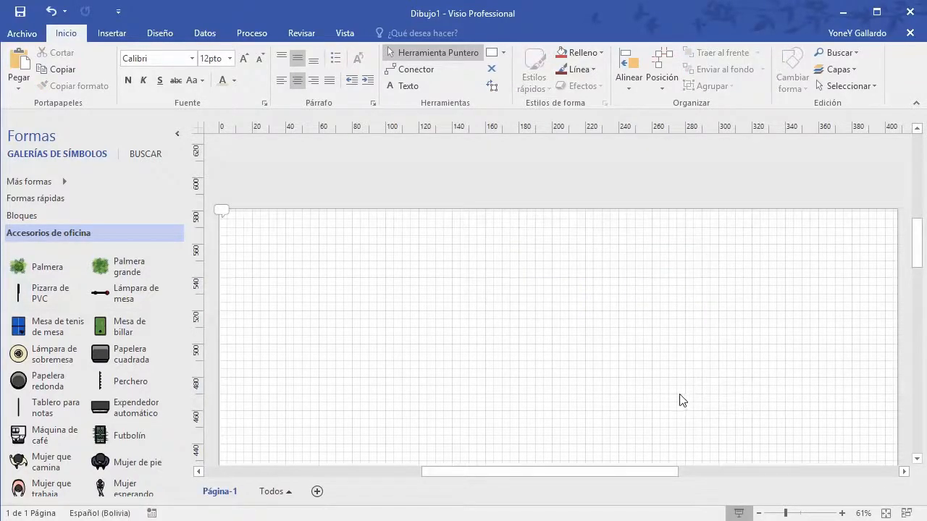
scroll(682, 402, down, 5)
drag(398, 362, 240, 267)
key(Delete)
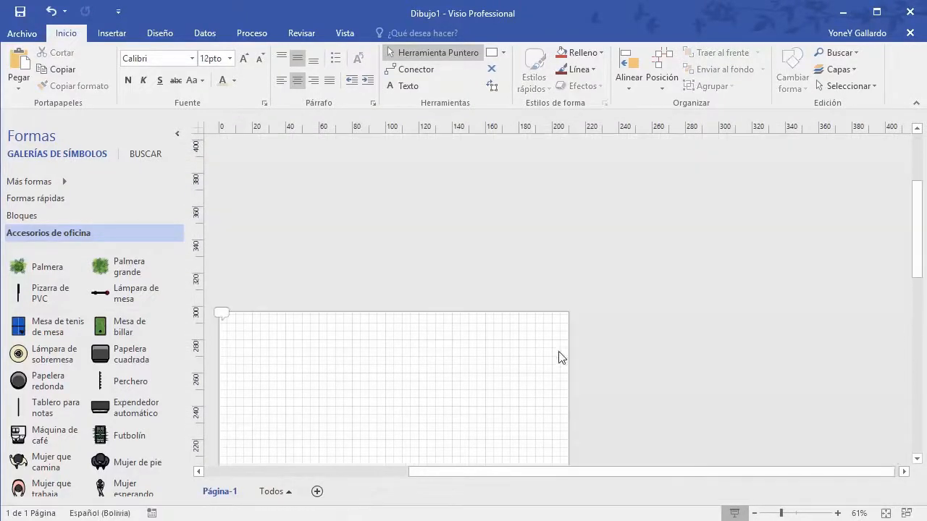
Step: Zoom in and out with the slider and open, then cancel, the Zoom dialog
drag(590, 472, 523, 471)
scroll(549, 373, down, 3)
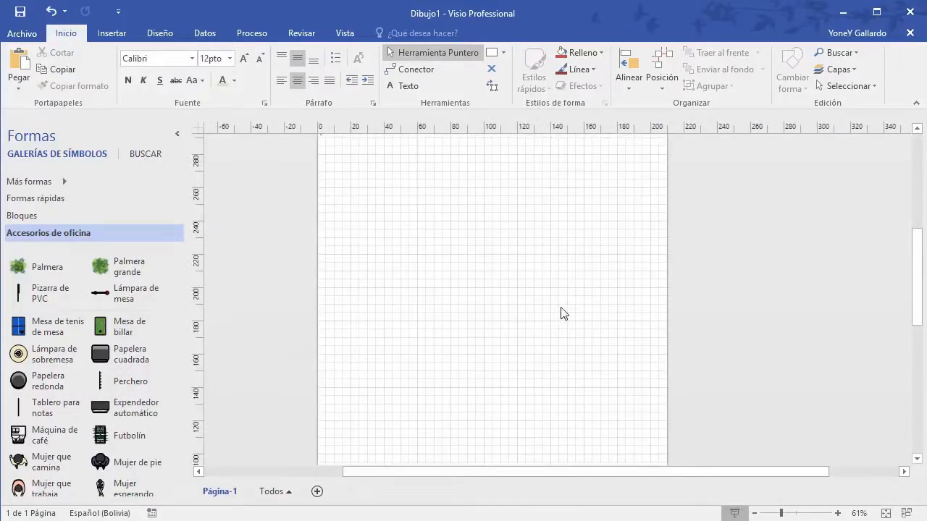
scroll(564, 313, up, 2)
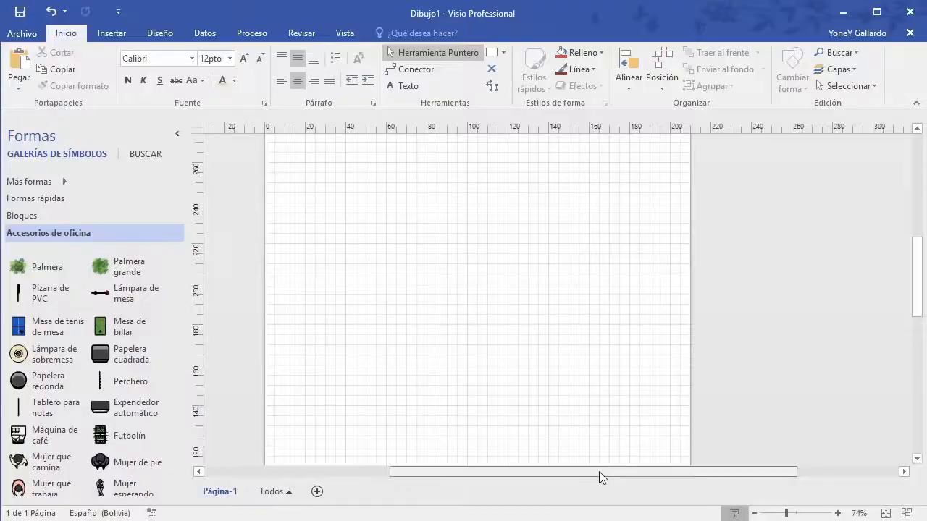
drag(599, 472, 574, 471)
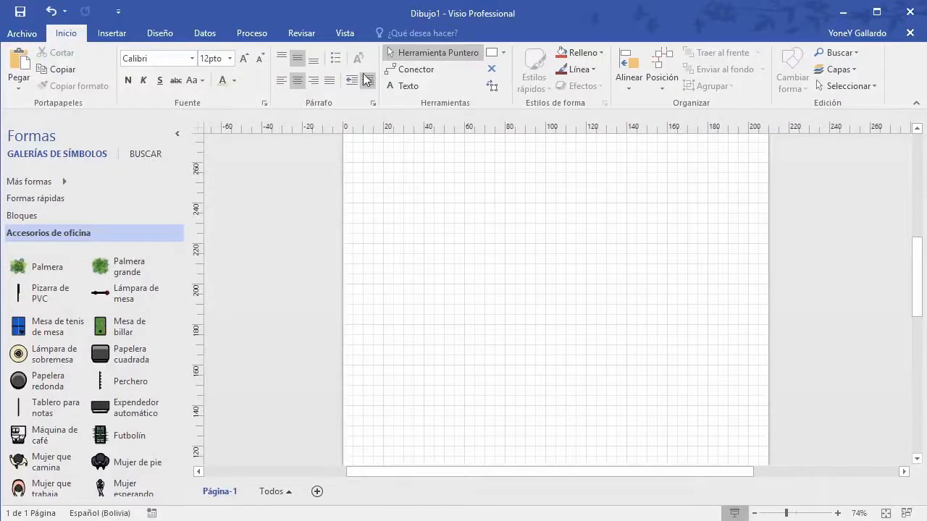
click(343, 33)
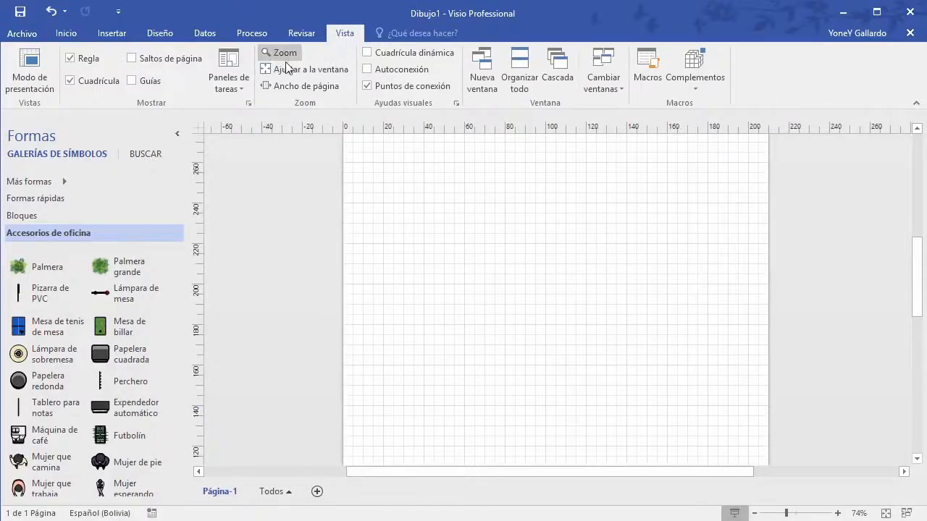
click(65, 33)
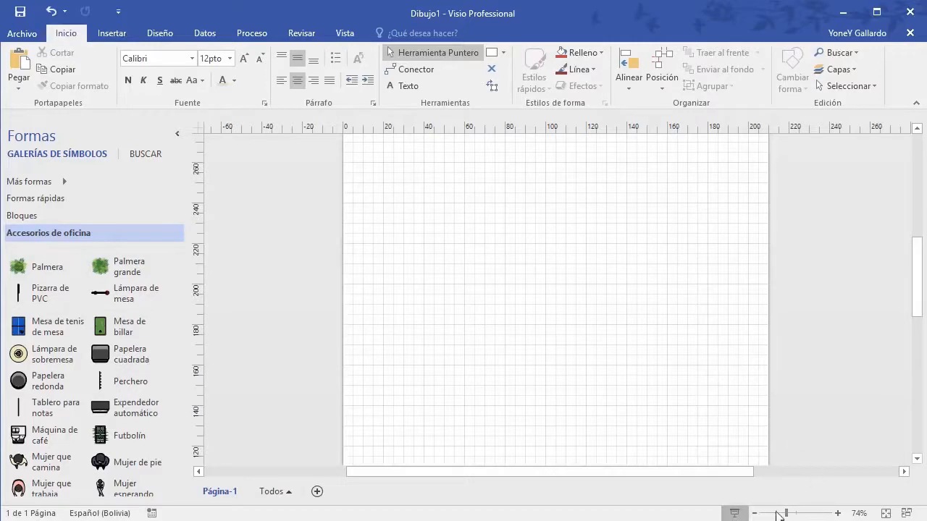
click(838, 514)
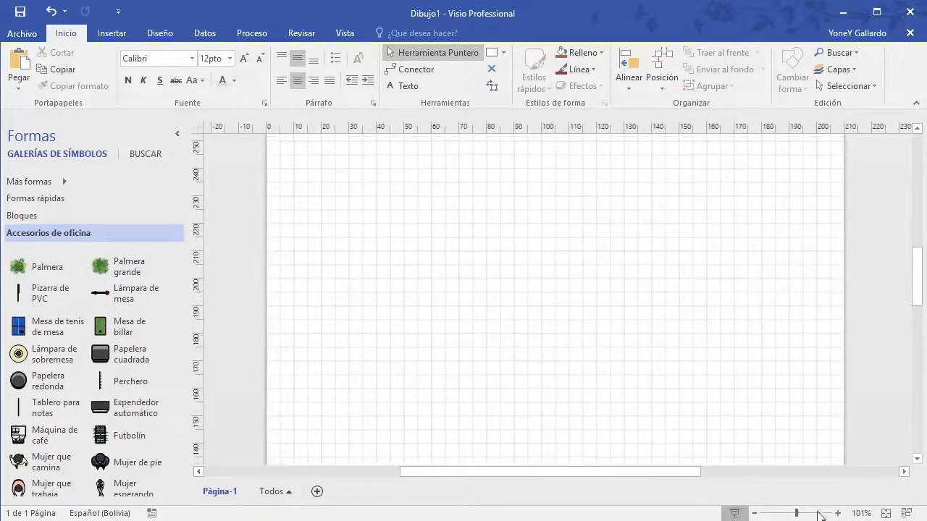
click(754, 513)
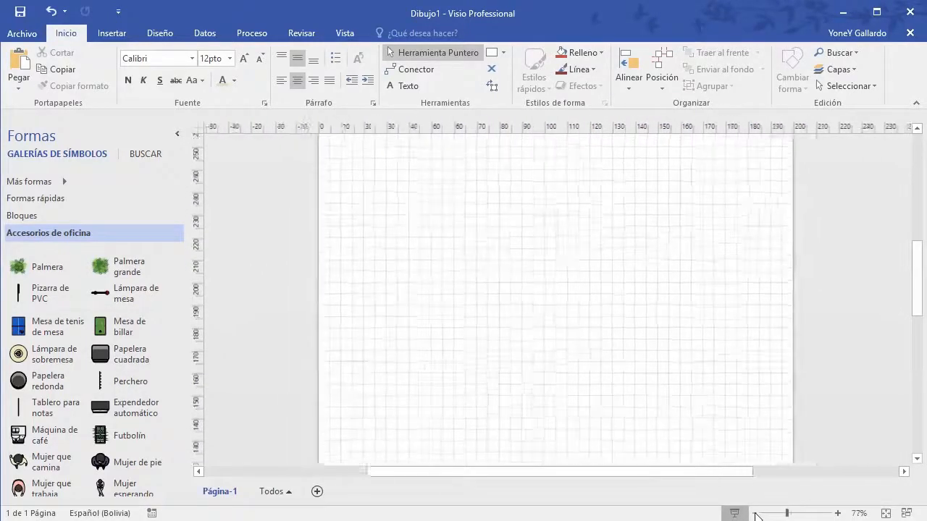
click(859, 514)
click(509, 352)
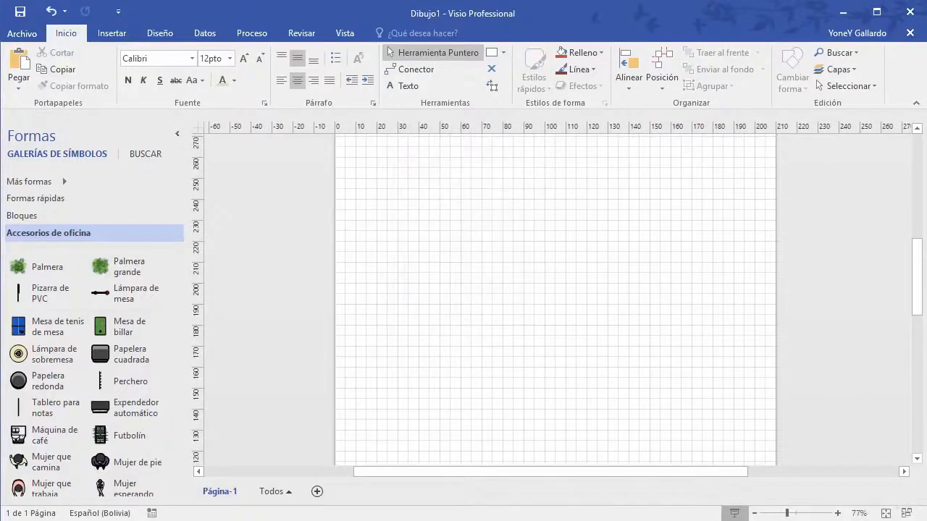
Step: Fit the empty page in the window, then zoom in four steps
click(886, 513)
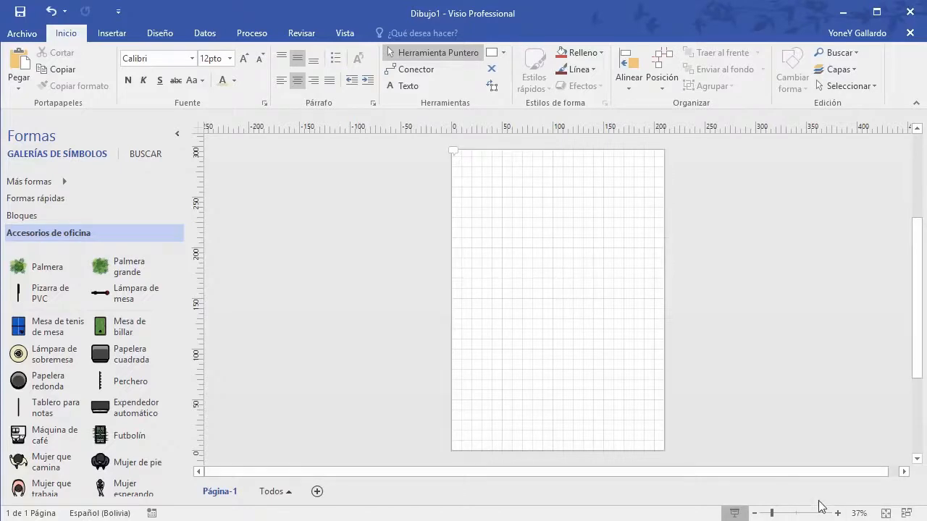
click(838, 514)
click(838, 515)
click(838, 514)
click(838, 514)
click(838, 515)
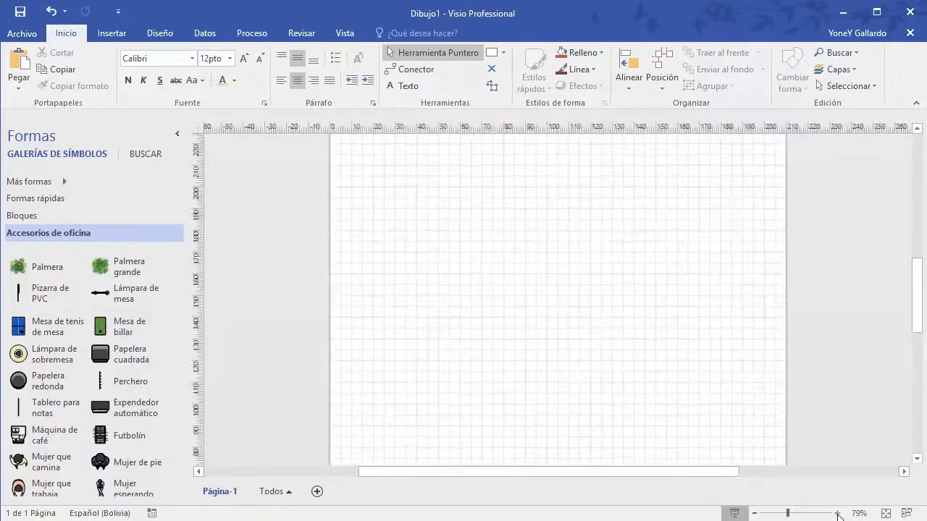
click(838, 515)
drag(917, 306, 911, 260)
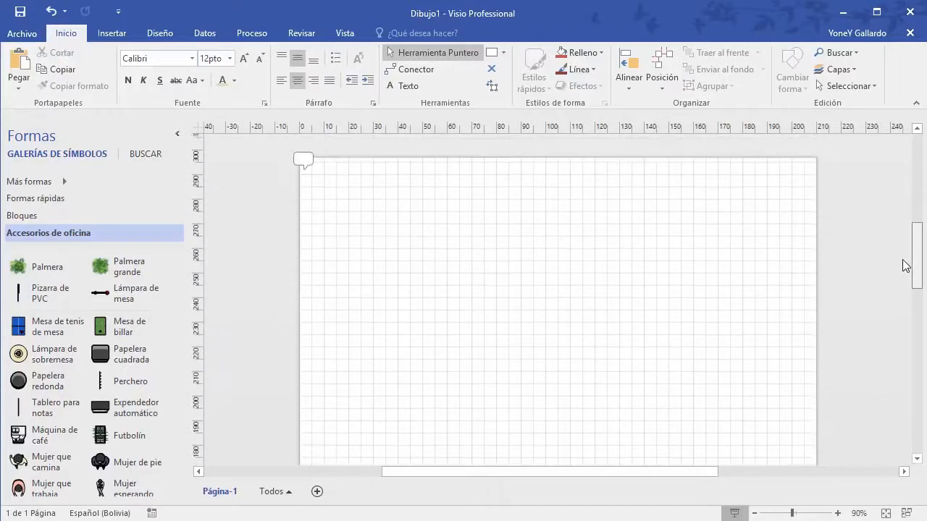
Step: Remove the page-corner comment saying the title is interesting but has no content
click(304, 167)
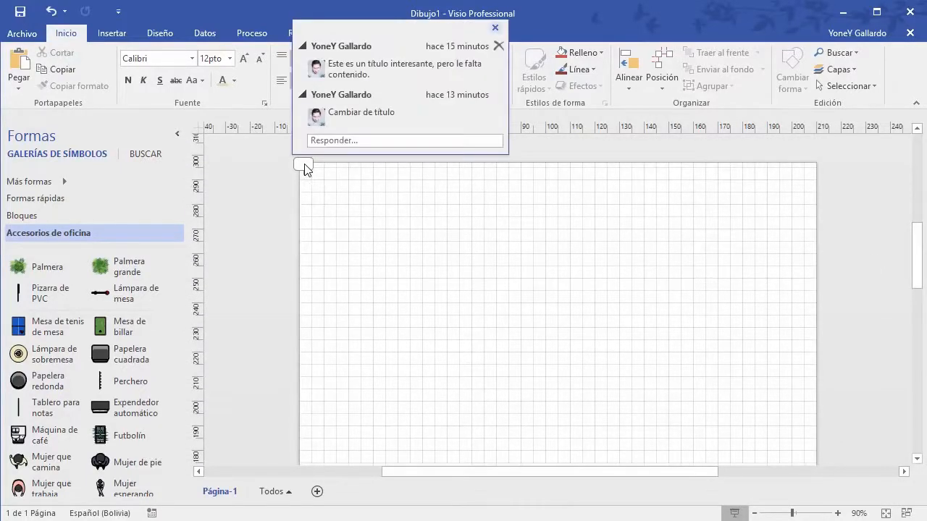
click(498, 46)
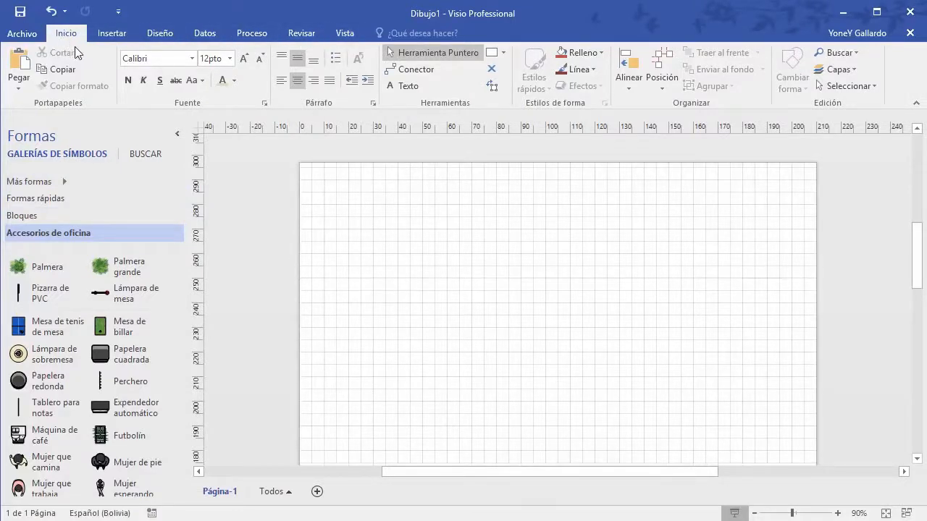
click(111, 32)
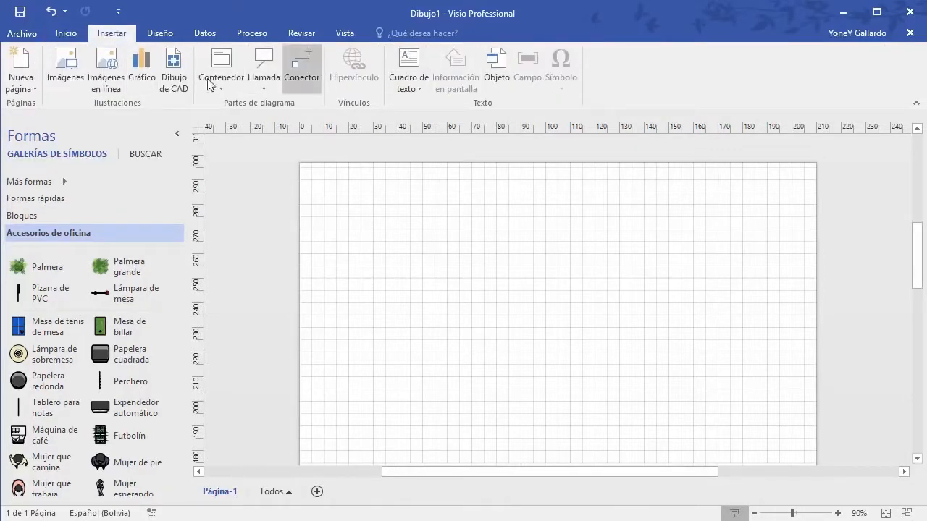
click(64, 34)
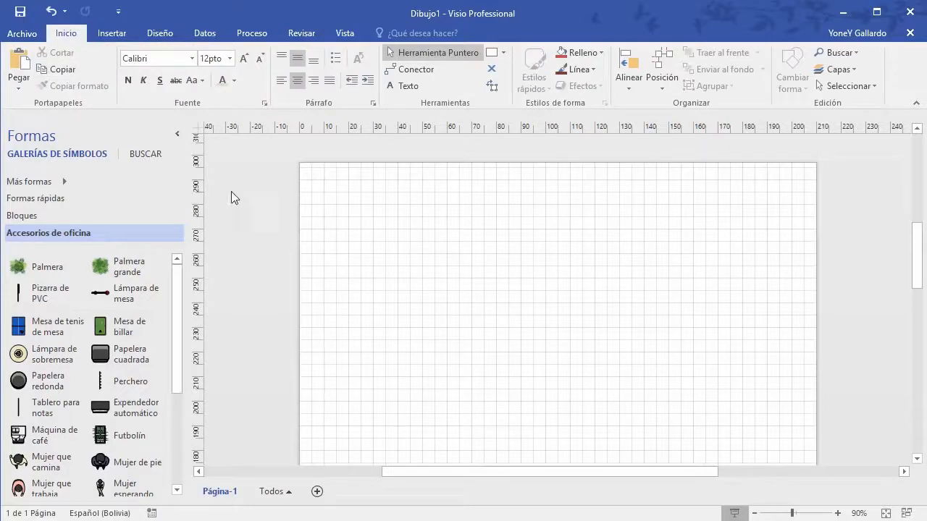
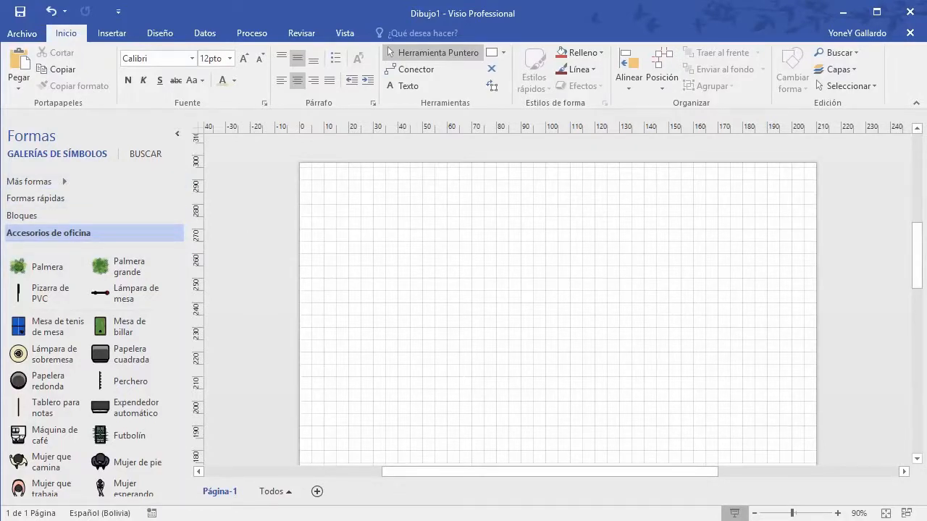
Step: Collapse the ribbon, collapse and re-expand the Formas pane, then switch it to shape search
click(917, 106)
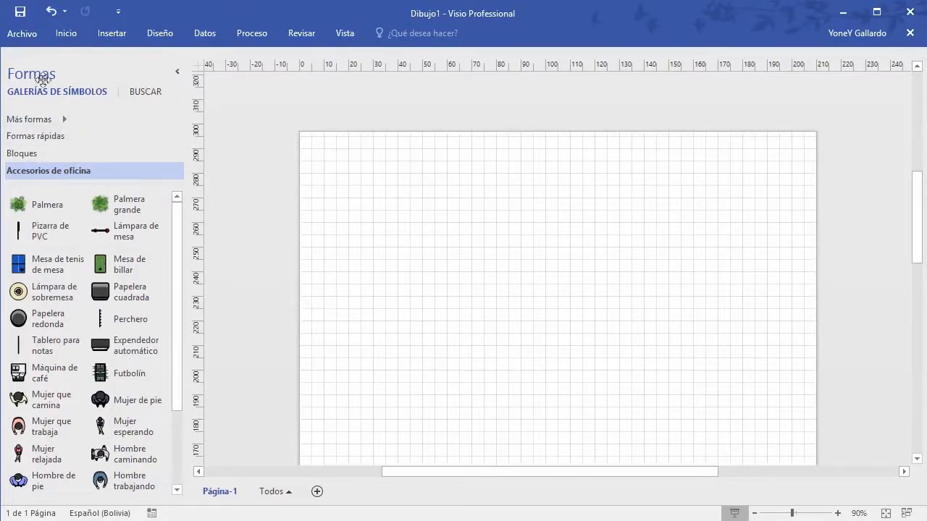
click(176, 71)
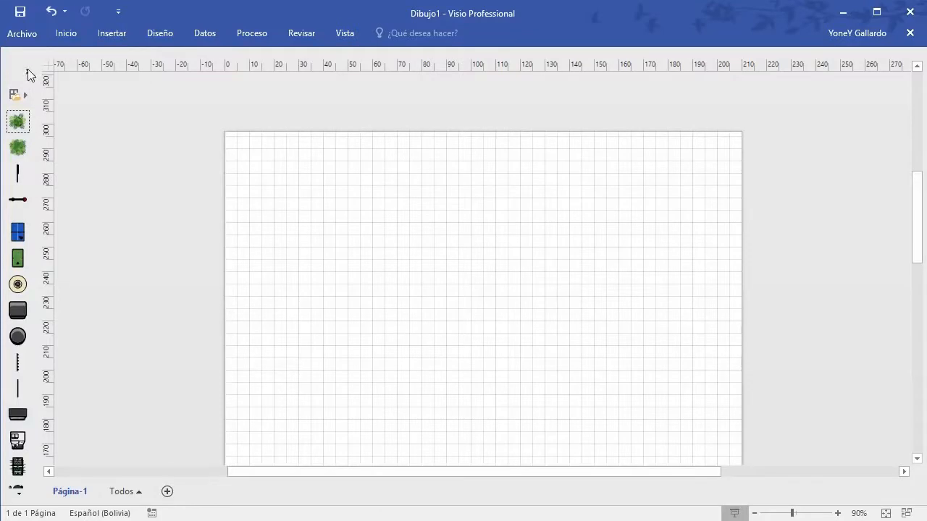
click(29, 75)
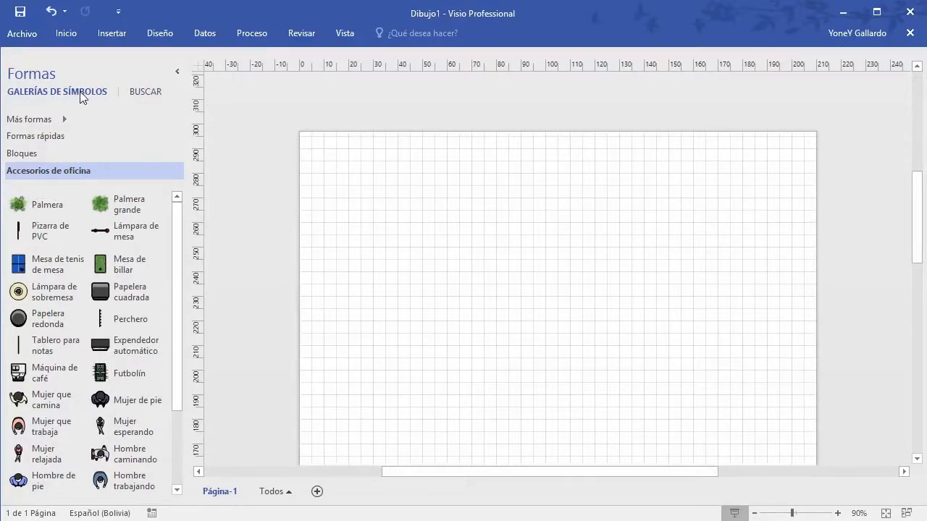
click(139, 92)
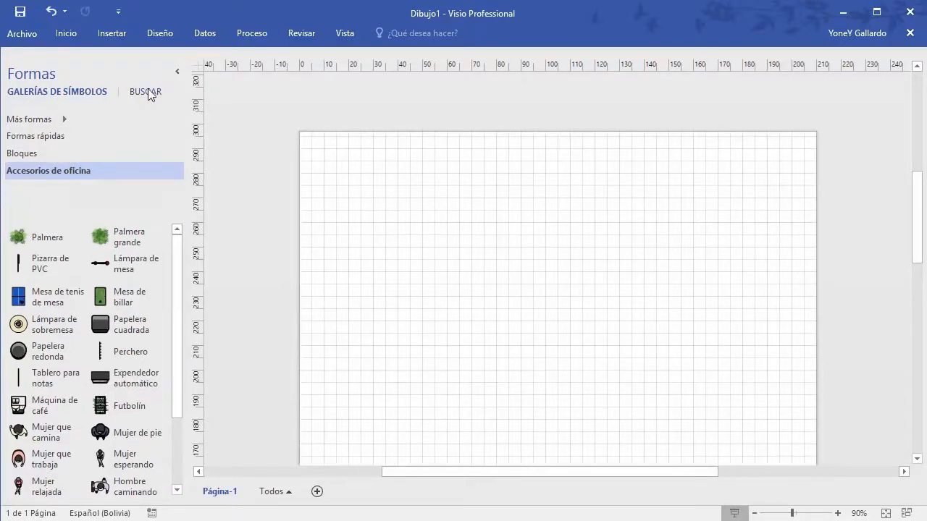
click(105, 117)
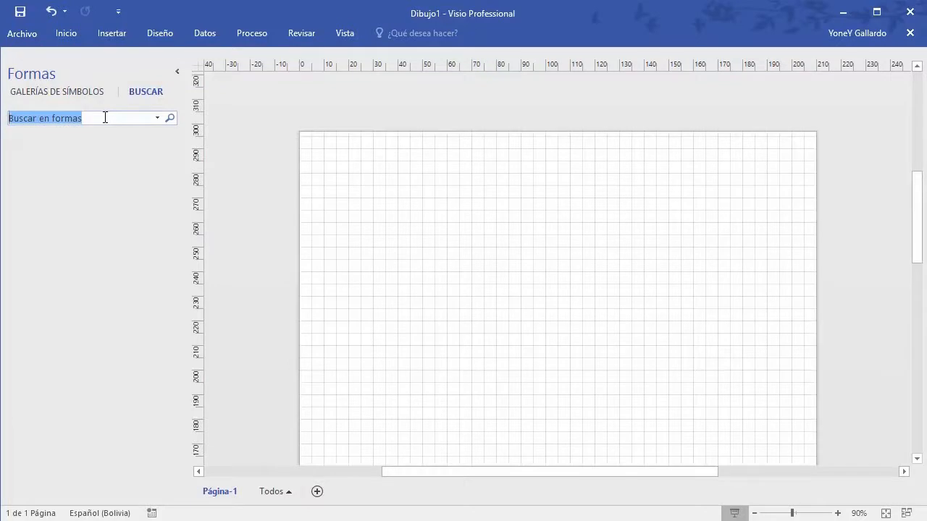
text(electricidad)
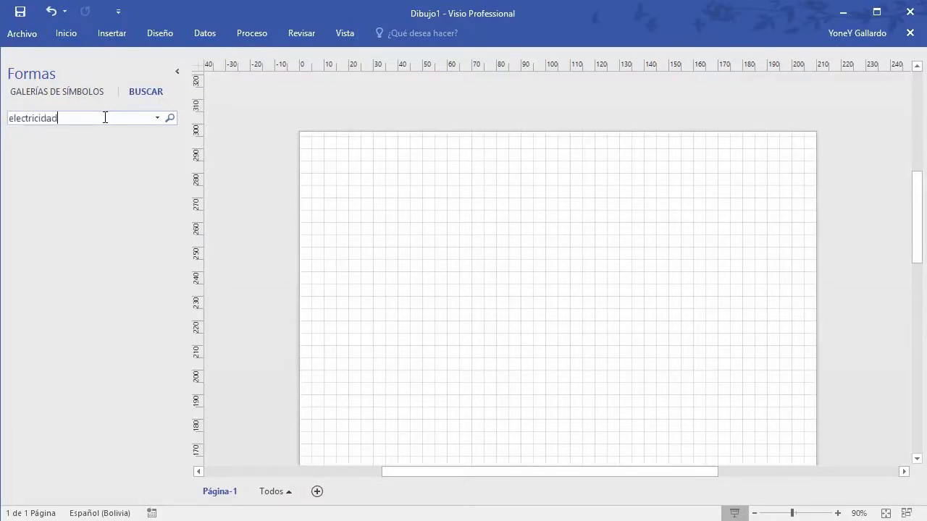
key(Return)
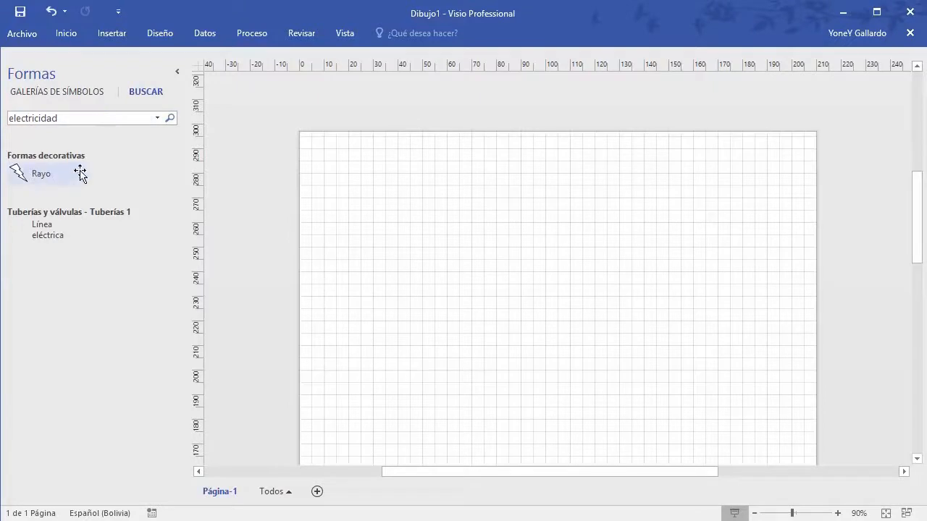
double_click(55, 121)
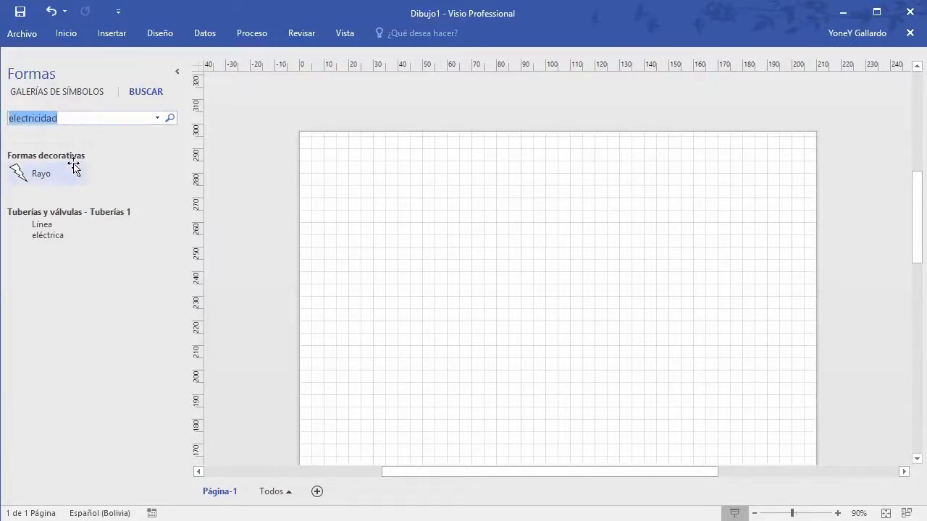
click(72, 95)
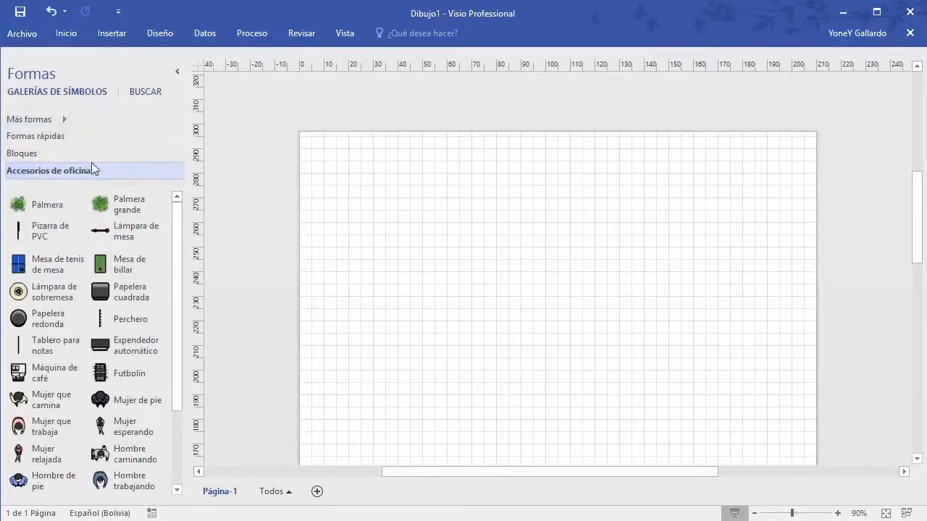
Step: Show the new-drawing templates under Archivo > Nuevo > CATEGORÍAS and scroll through the categories
click(21, 35)
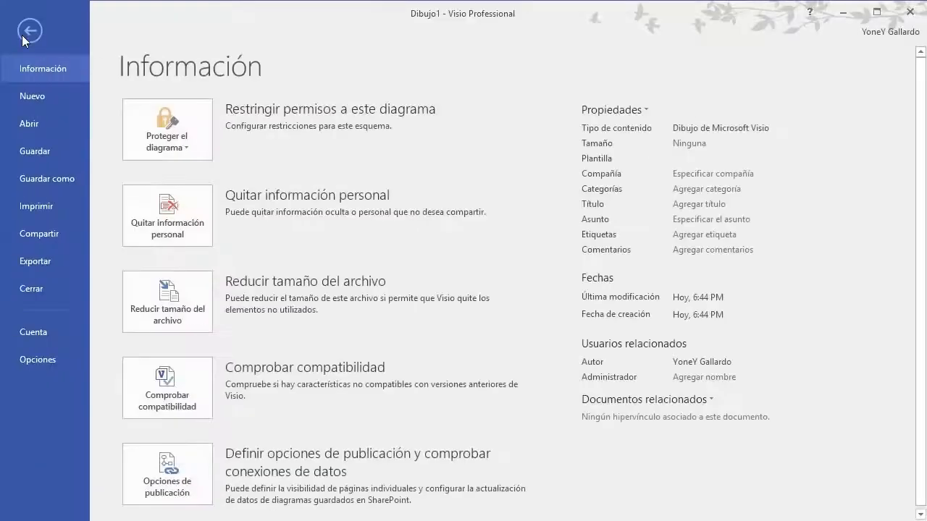
click(32, 95)
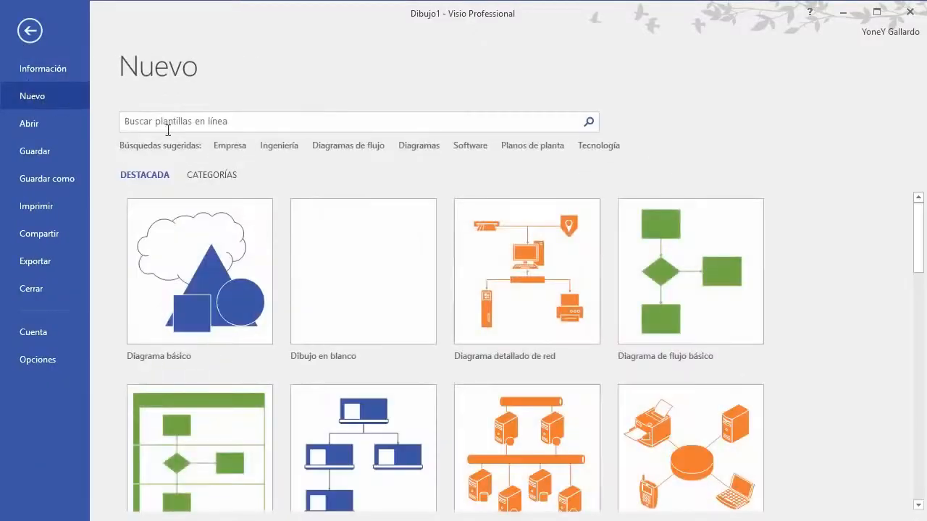
click(219, 174)
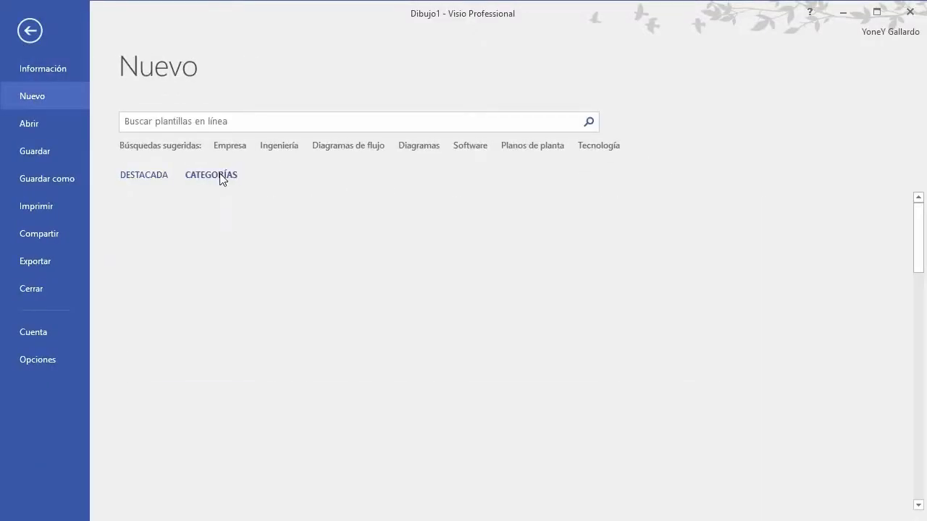
drag(921, 225, 926, 278)
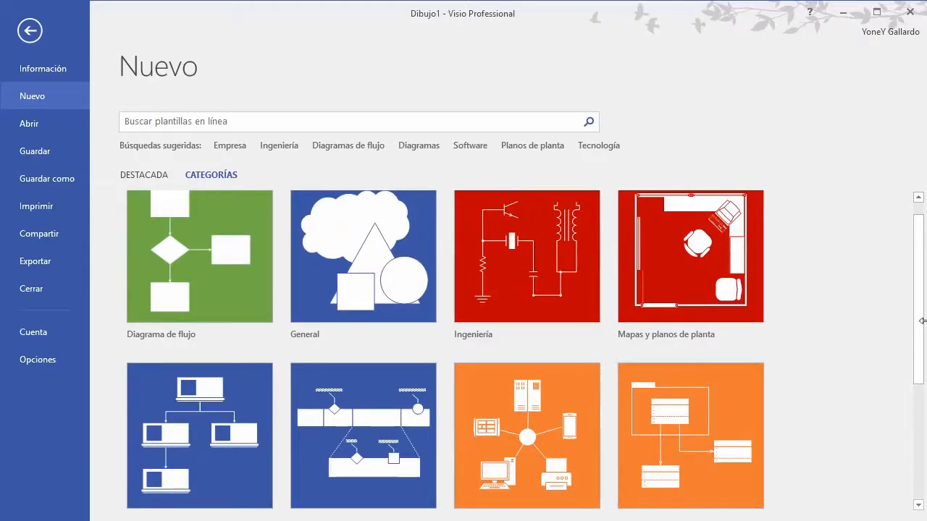
drag(919, 311, 916, 334)
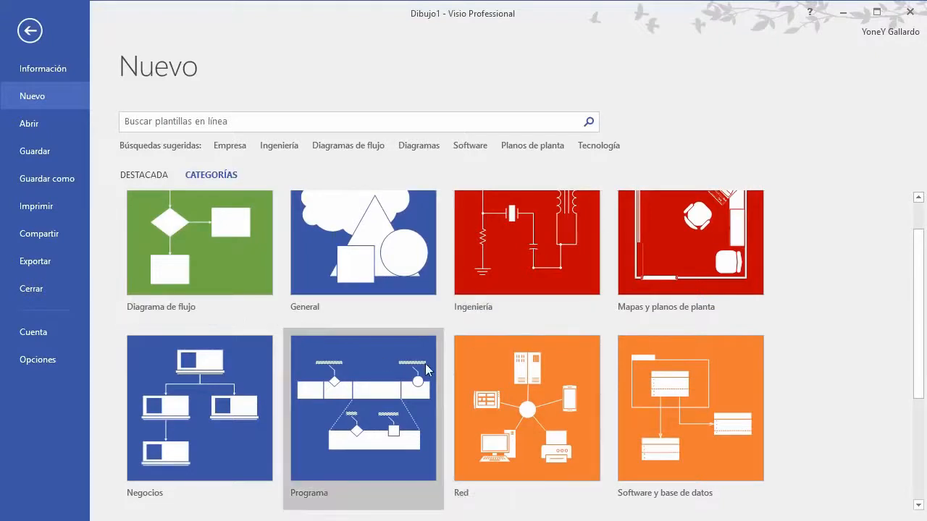
scroll(426, 365, up, 1)
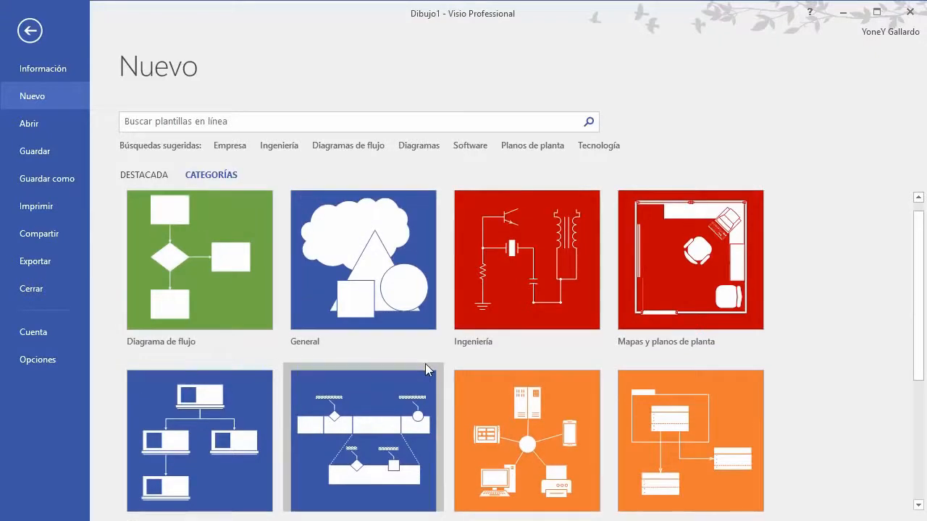
click(537, 260)
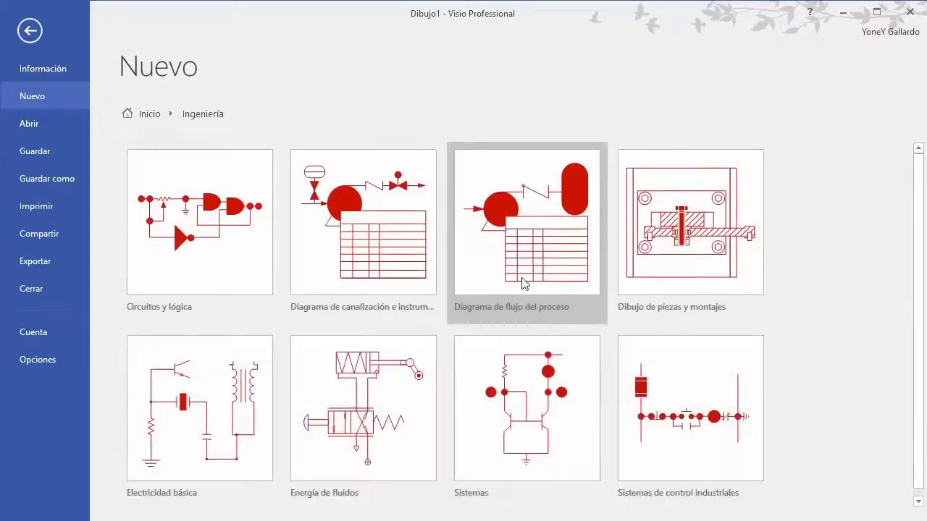
scroll(918, 265, down, 1)
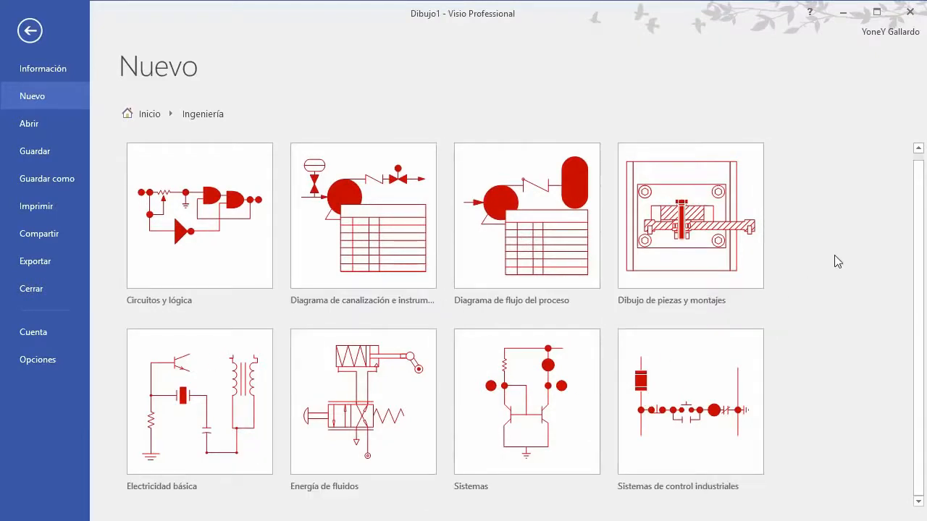
click(153, 118)
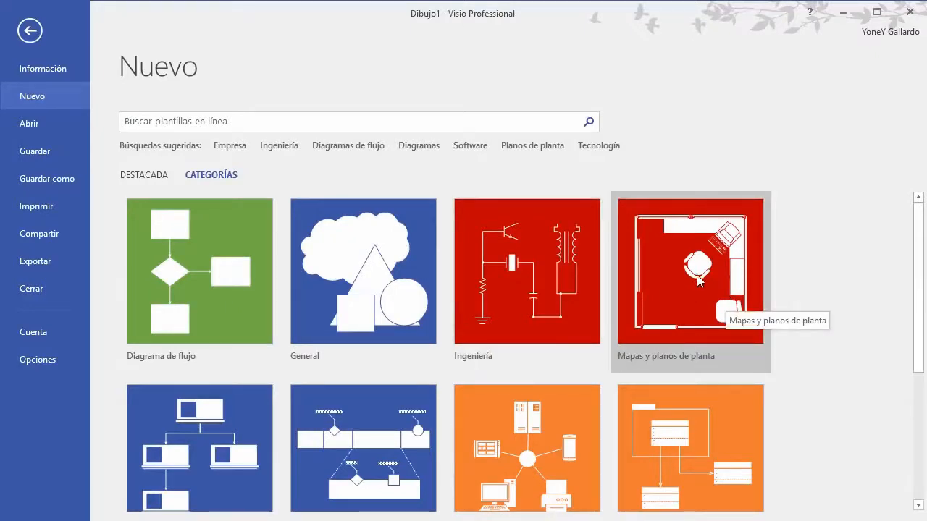
Step: Browse the Mapas y planos de planta templates, such as Diseño de oficinas and Plano de emplazamiento
click(699, 281)
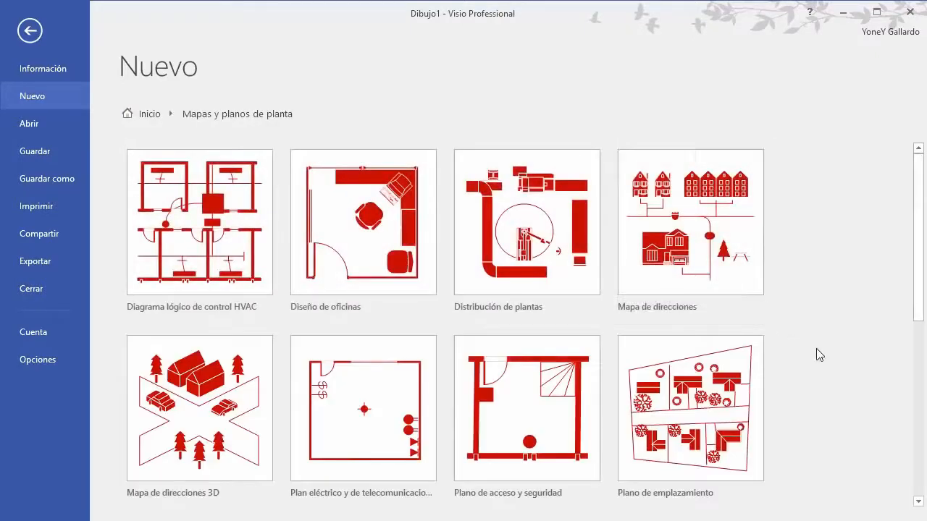
scroll(817, 354, down, 1)
scroll(832, 321, up, 1)
scroll(921, 236, down, 10)
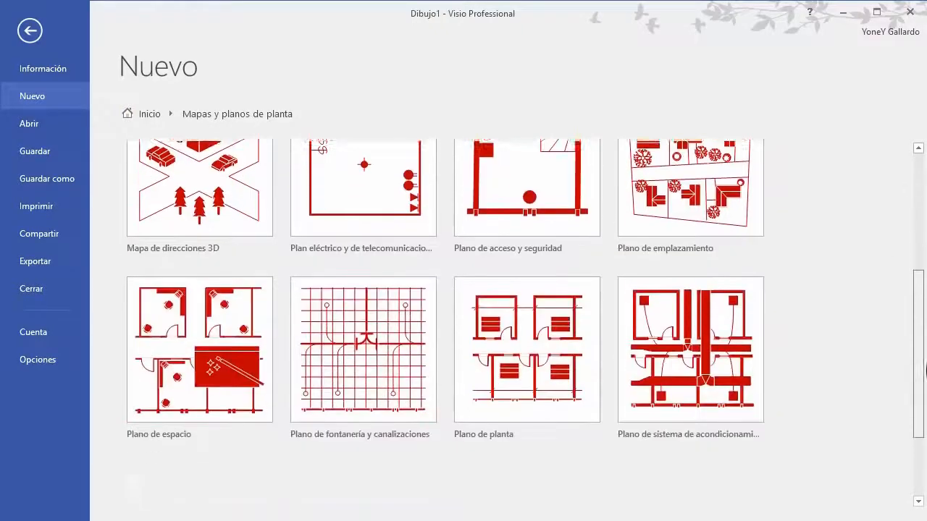
scroll(895, 305, up, 8)
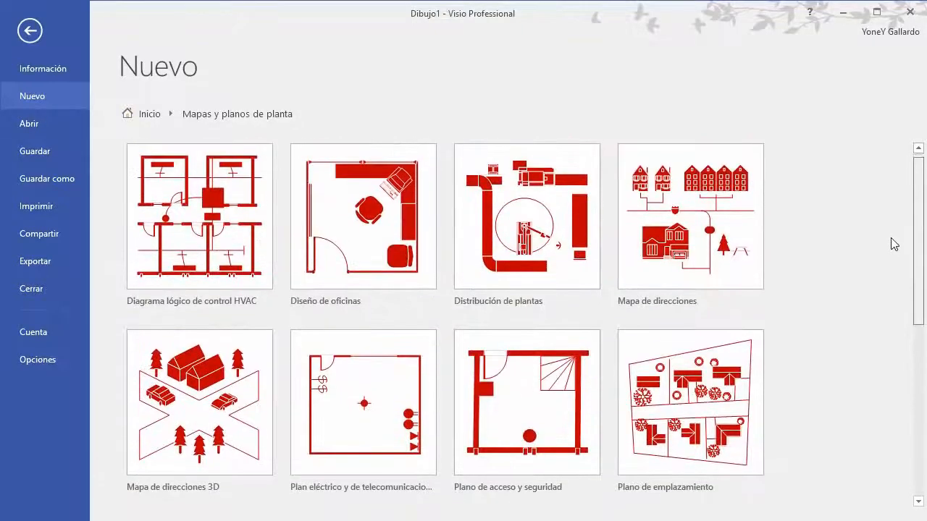
scroll(895, 305, down, 8)
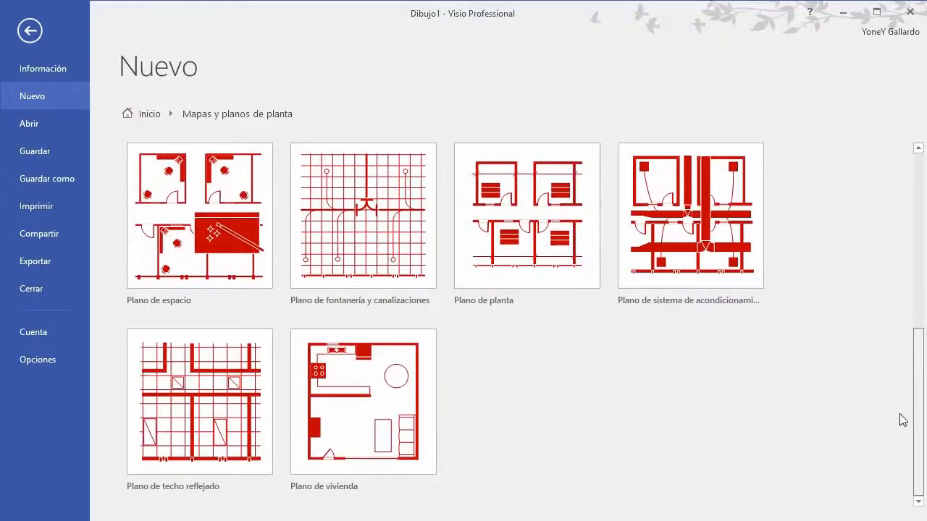
scroll(902, 420, up, 4)
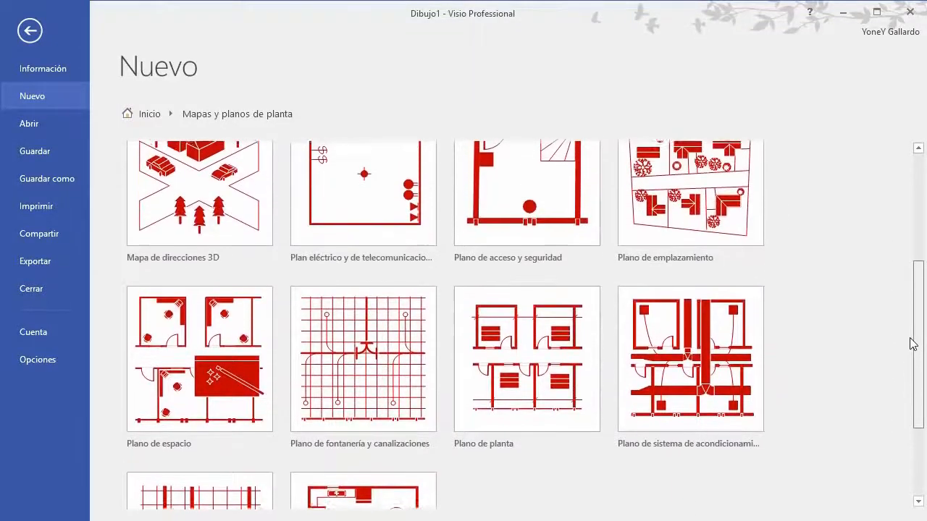
scroll(912, 345, up, 6)
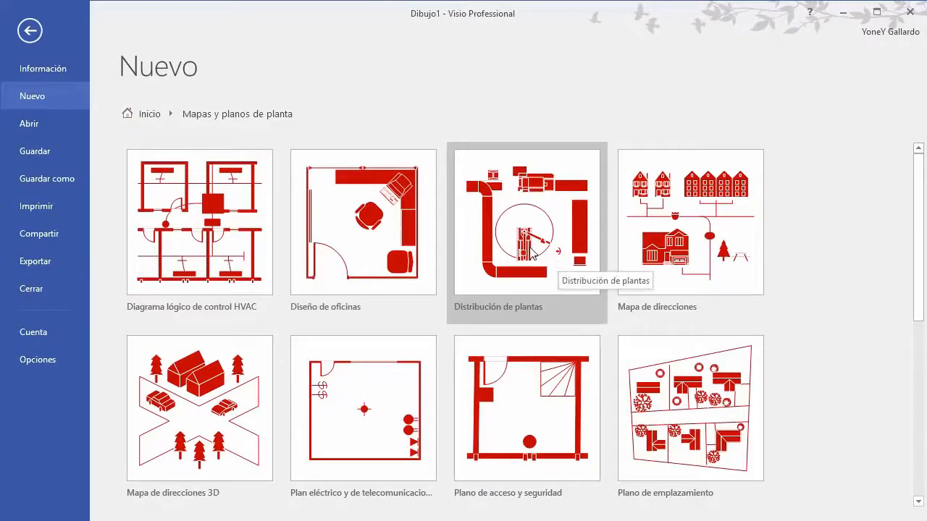
scroll(715, 253, down, 2)
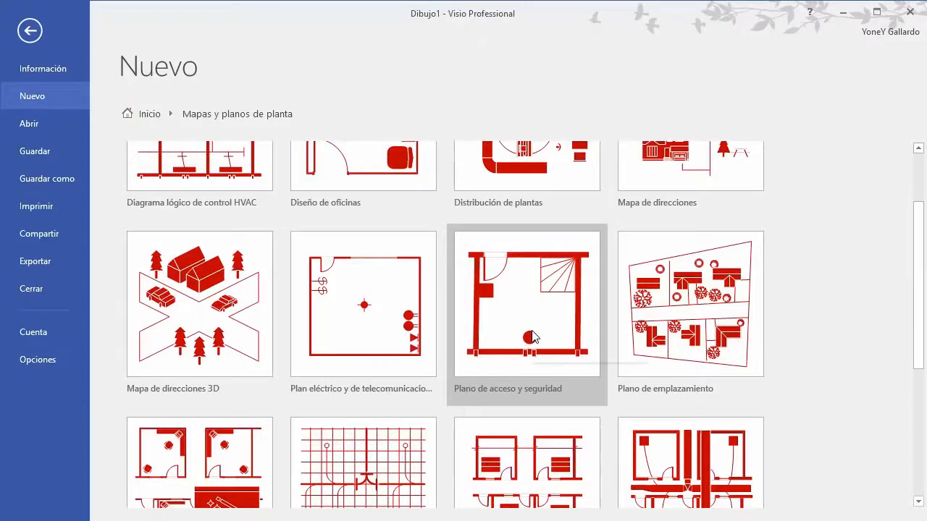
scroll(533, 337, up, 2)
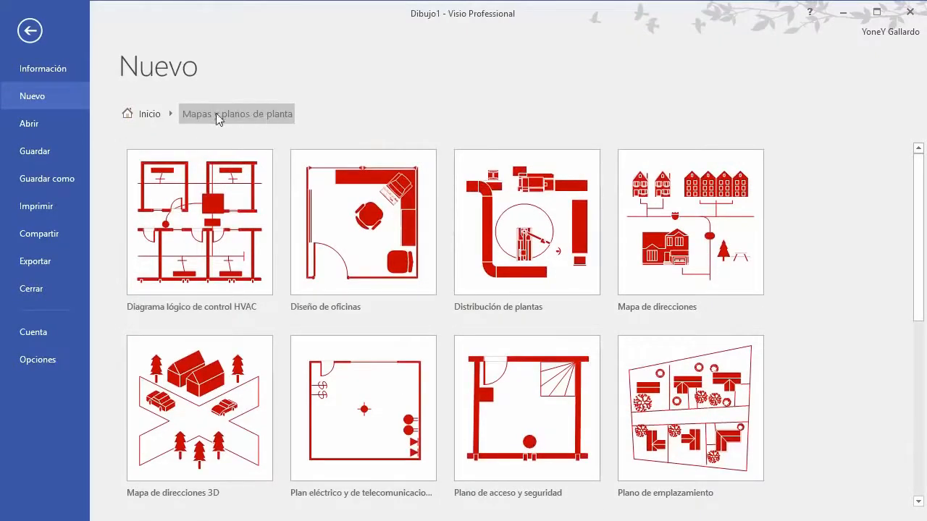
click(152, 114)
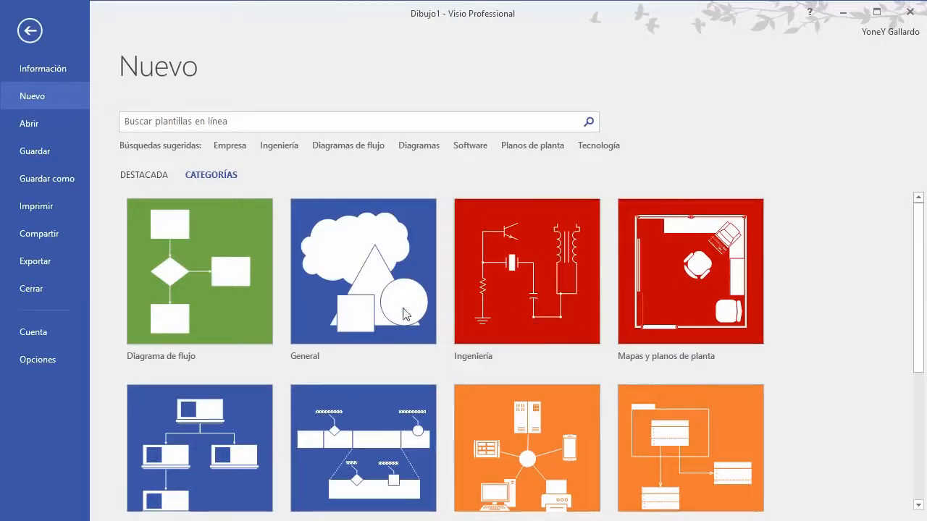
scroll(330, 329, down, 1)
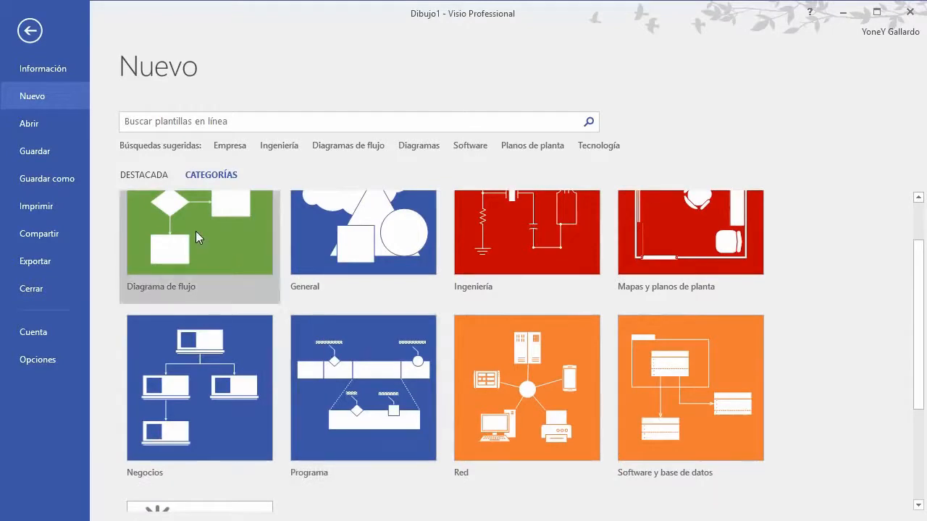
scroll(219, 375, down, 1)
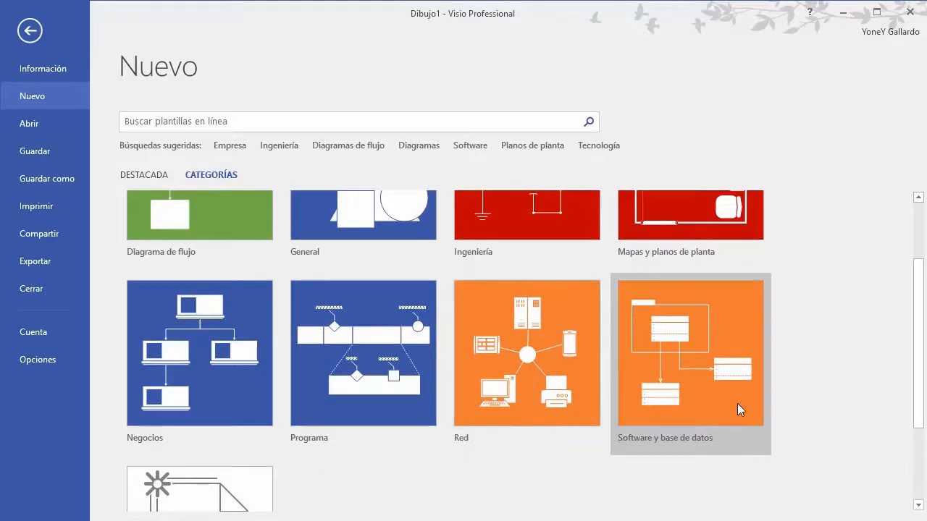
scroll(708, 416, up, 3)
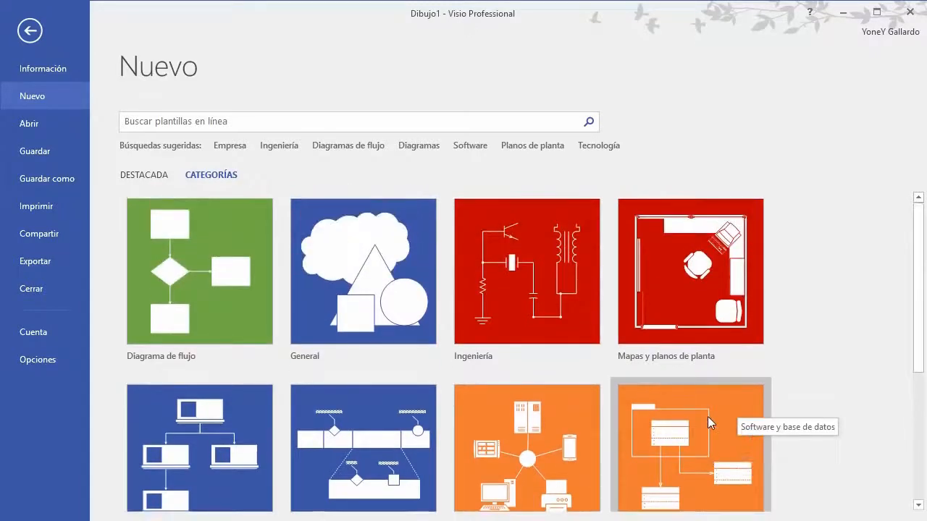
scroll(708, 416, down, 1)
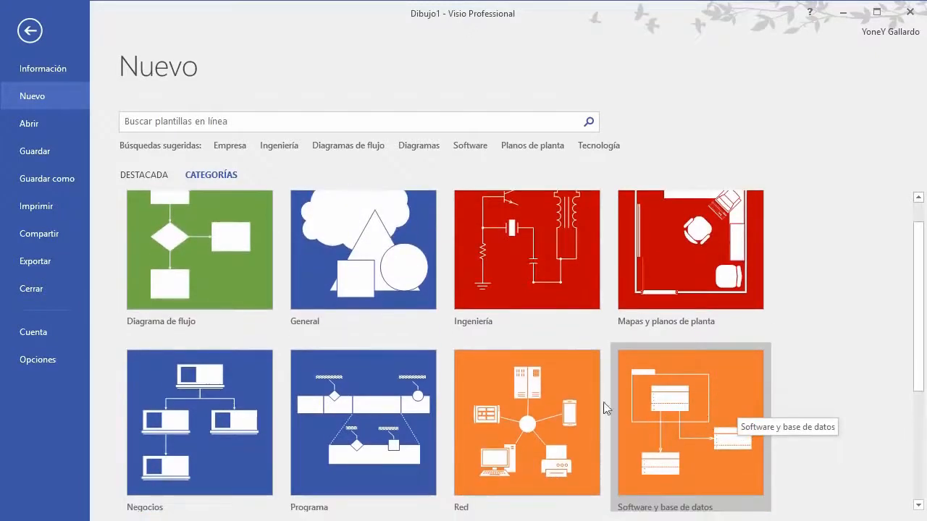
scroll(555, 405, up, 1)
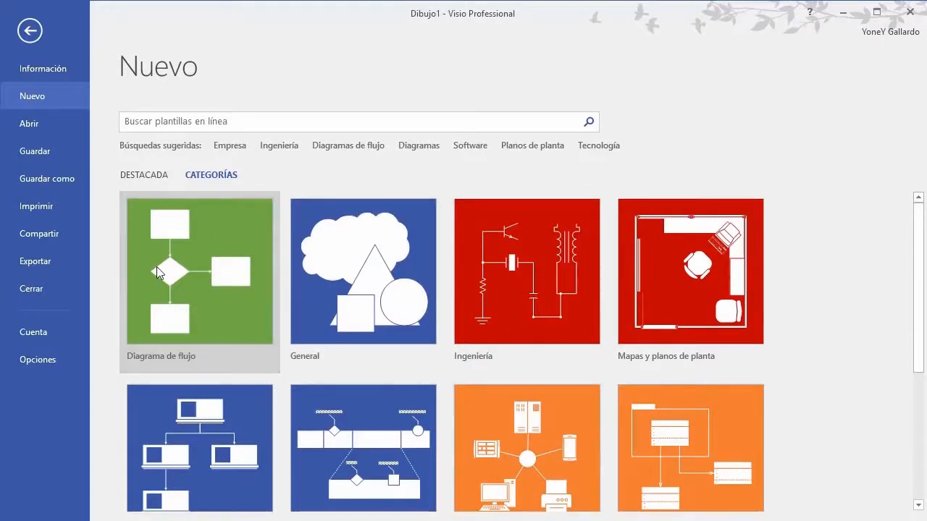
click(156, 267)
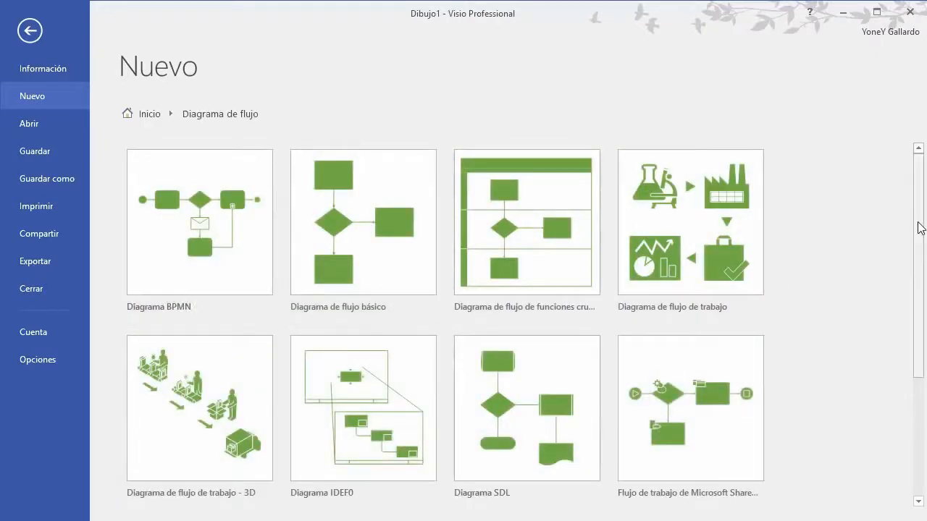
scroll(921, 241, down, 1)
scroll(921, 241, down, 5)
scroll(921, 241, up, 4)
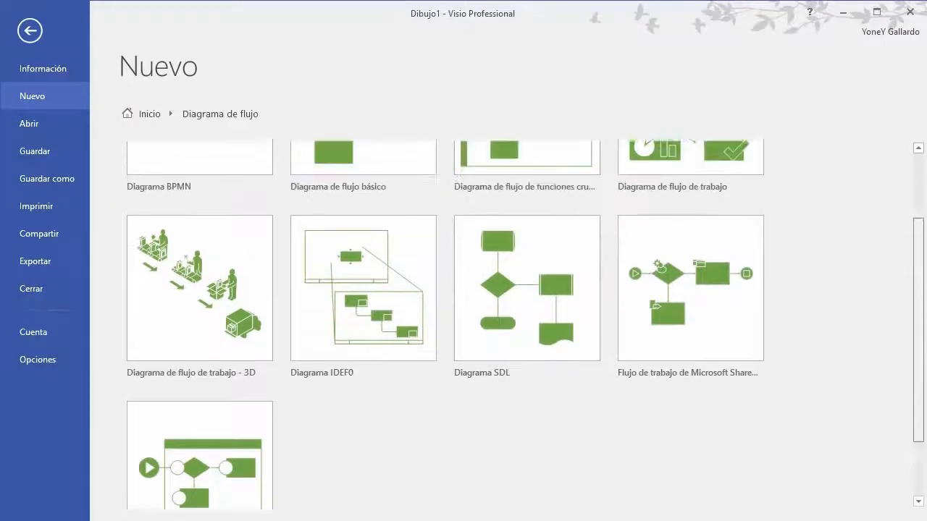
scroll(445, 312, down, 3)
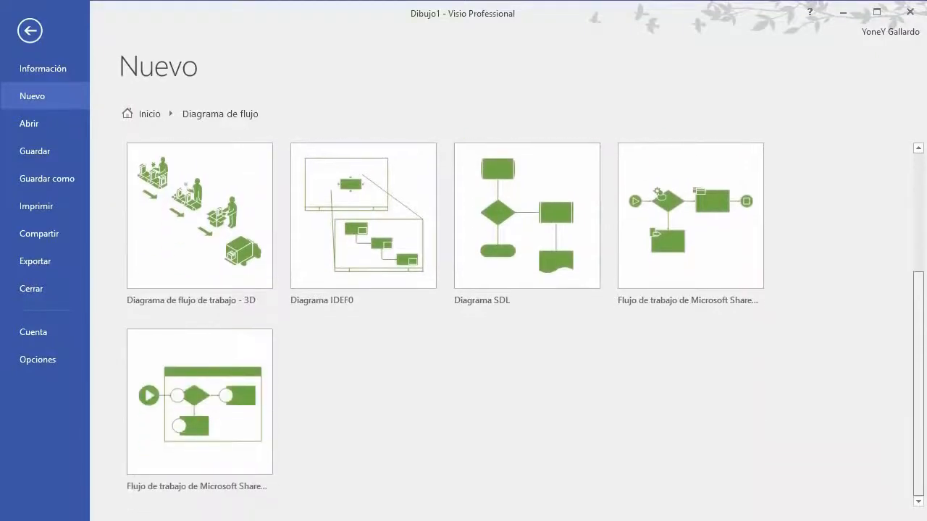
scroll(526, 324, up, 3)
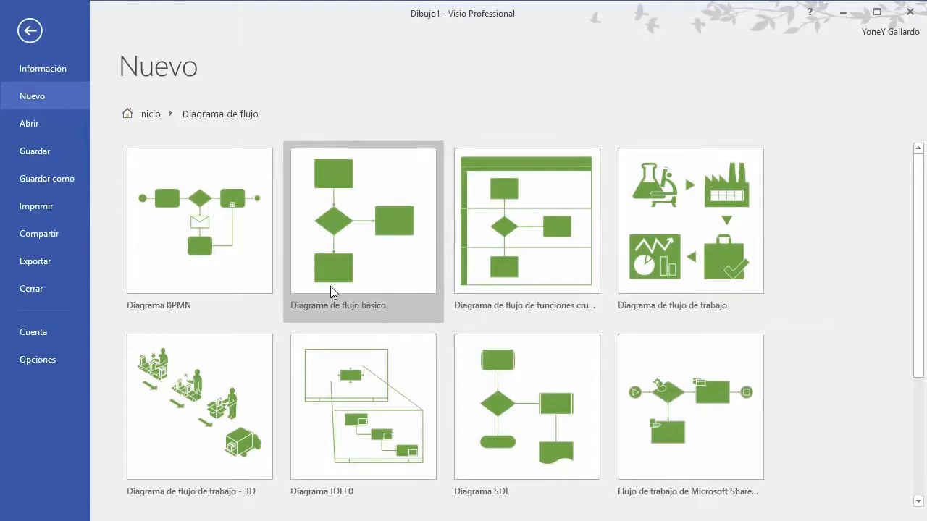
scroll(331, 292, down, 1)
scroll(331, 291, down, 2)
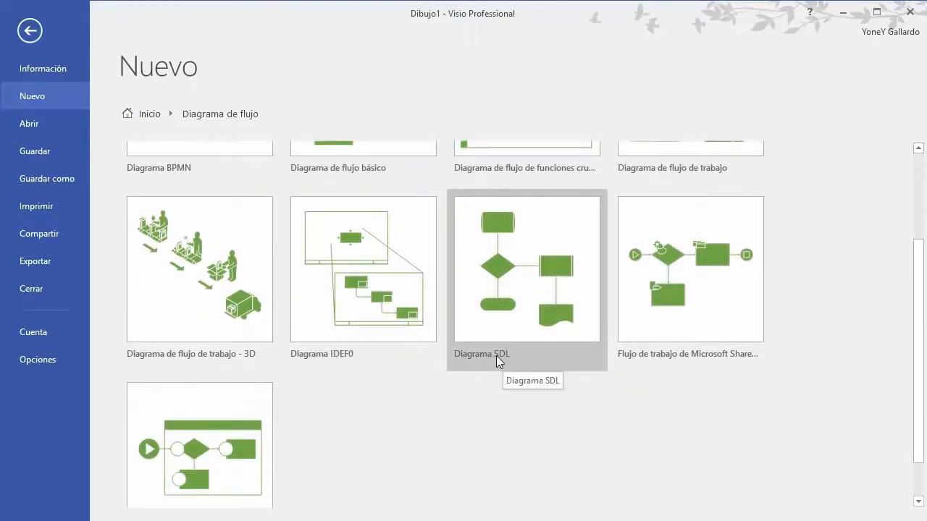
scroll(735, 398, down, 1)
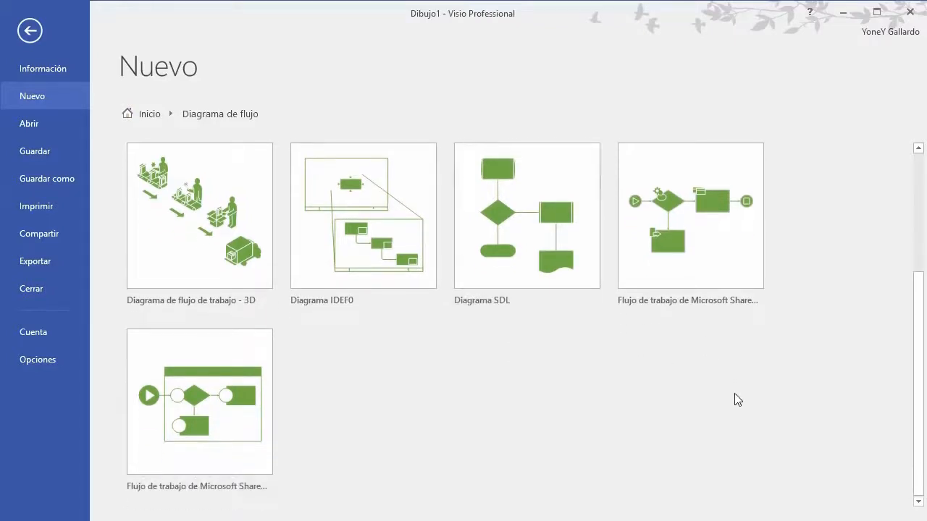
scroll(734, 398, up, 3)
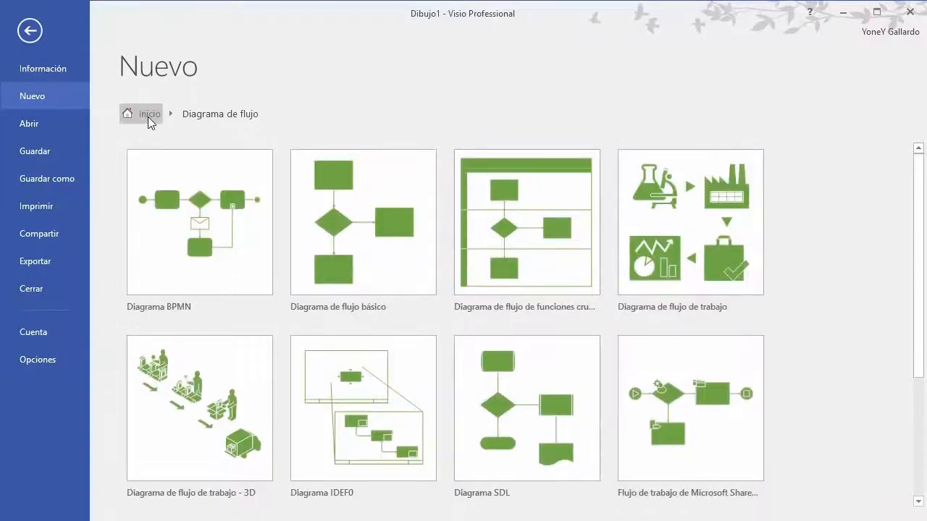
click(150, 118)
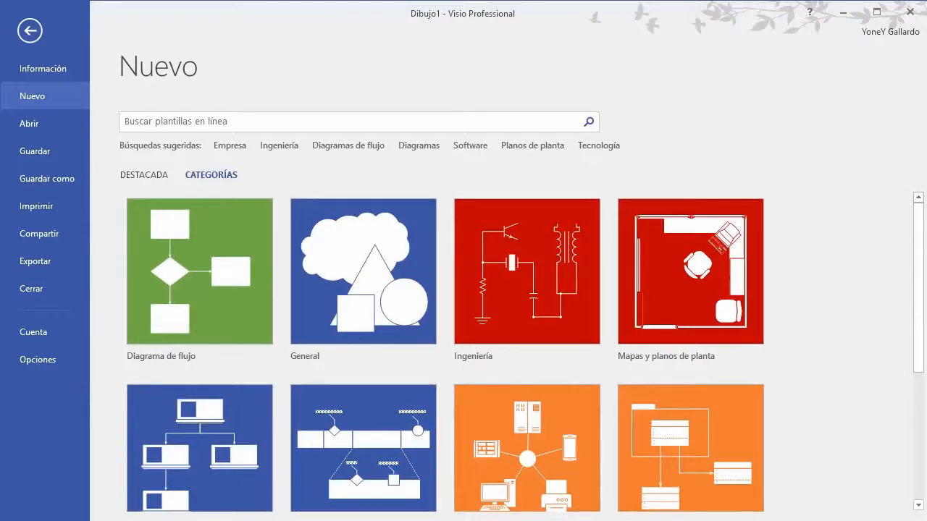
scroll(921, 284, down, 2)
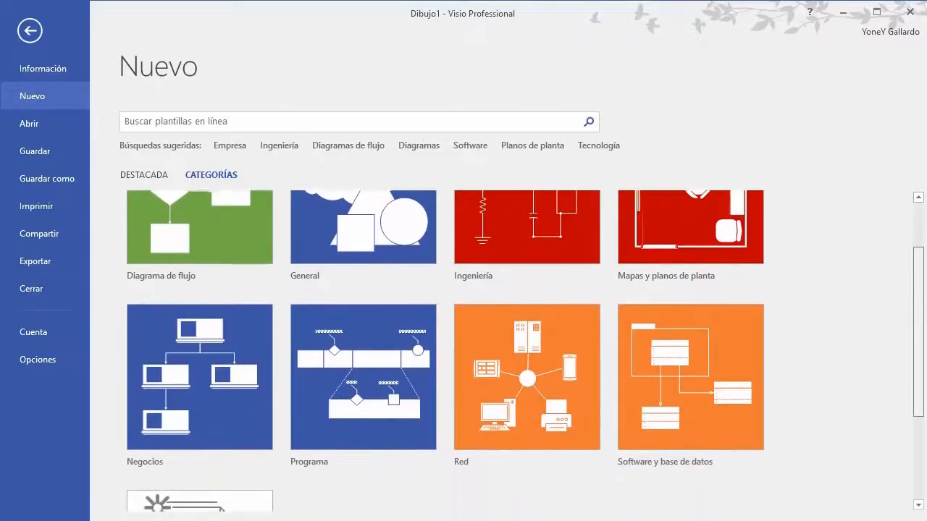
Step: Browse the Software y base de datos templates down to Sitio web conceptual
click(668, 352)
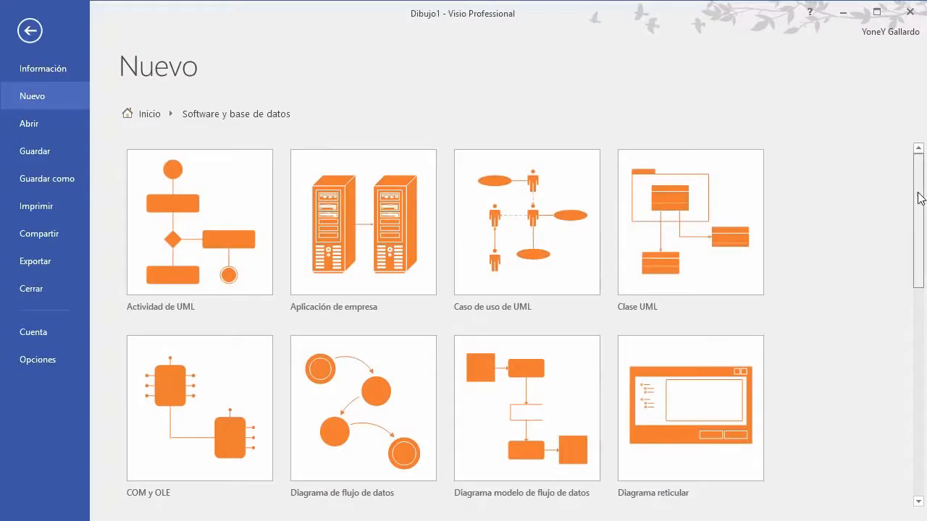
scroll(918, 203, down, 1)
scroll(921, 208, down, 6)
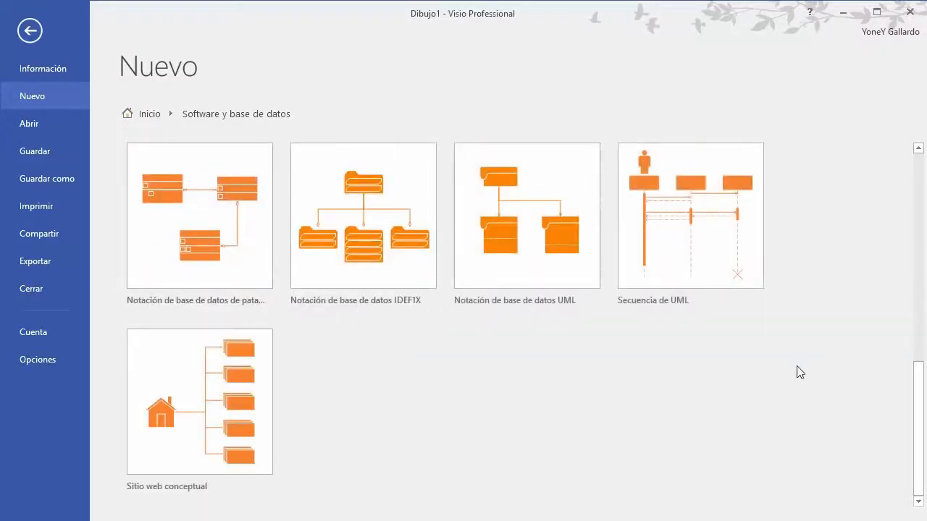
scroll(800, 373, up, 5)
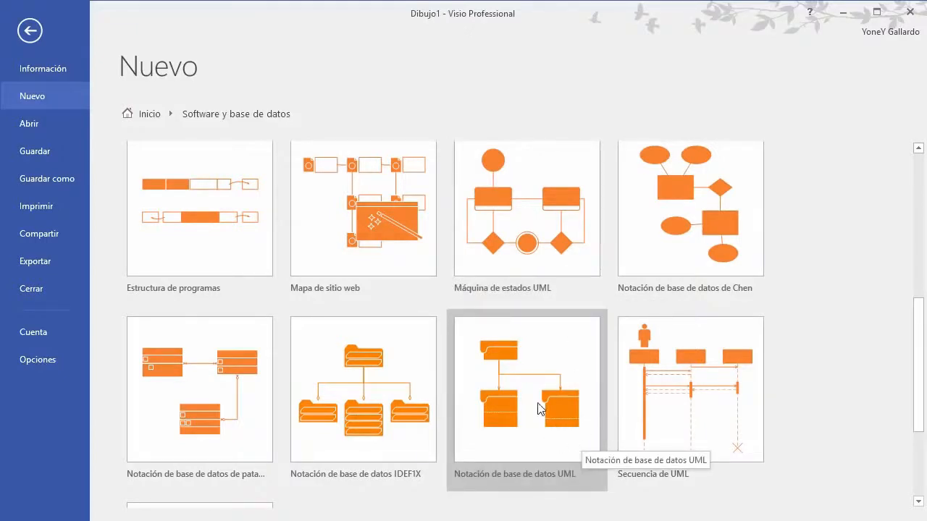
scroll(738, 467, down, 1)
scroll(738, 467, down, 3)
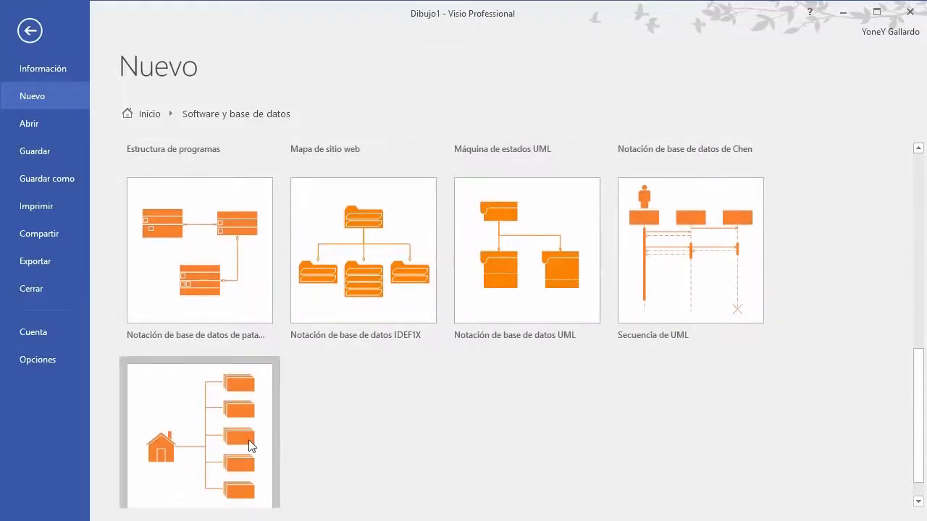
scroll(247, 394, down, 1)
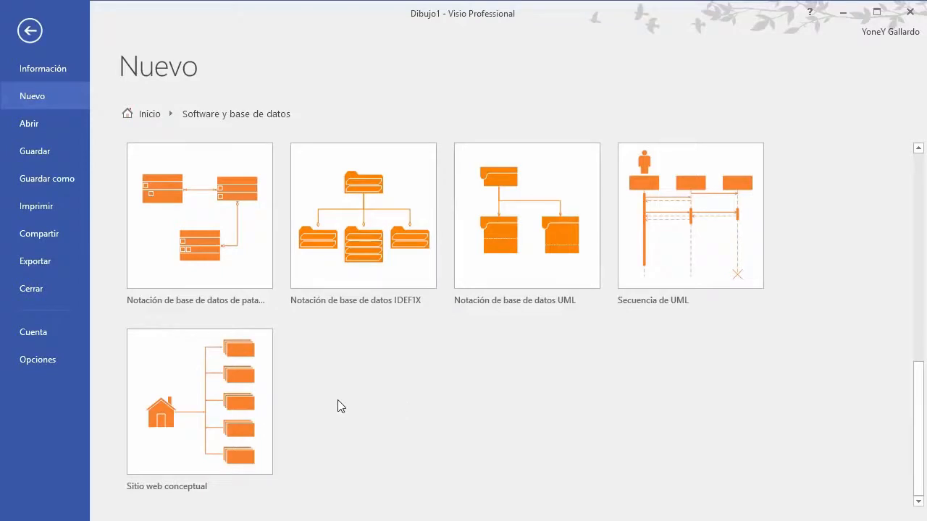
Step: Create Dibujo5 from the Sitio web conceptual template
click(181, 393)
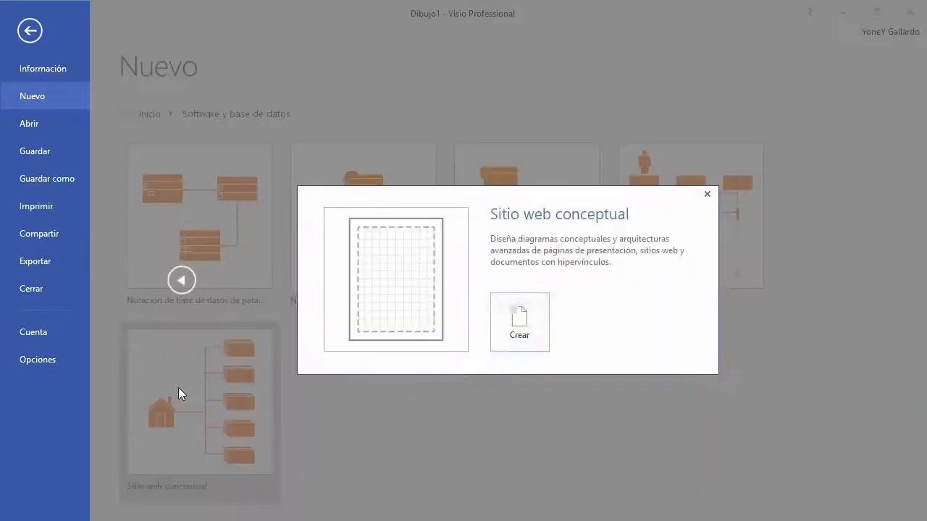
click(523, 326)
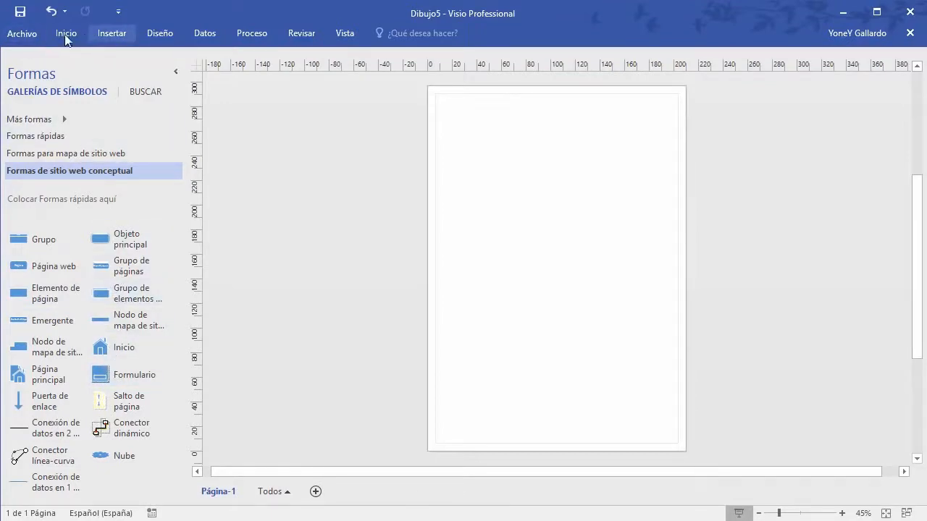
click(19, 34)
Step: Create a new blank drawing from the Nuevo template gallery
click(43, 98)
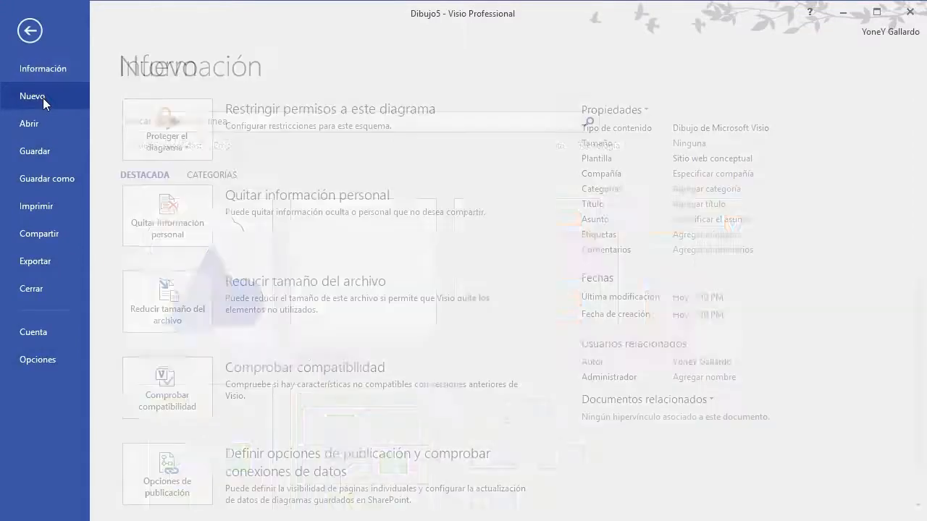
click(364, 282)
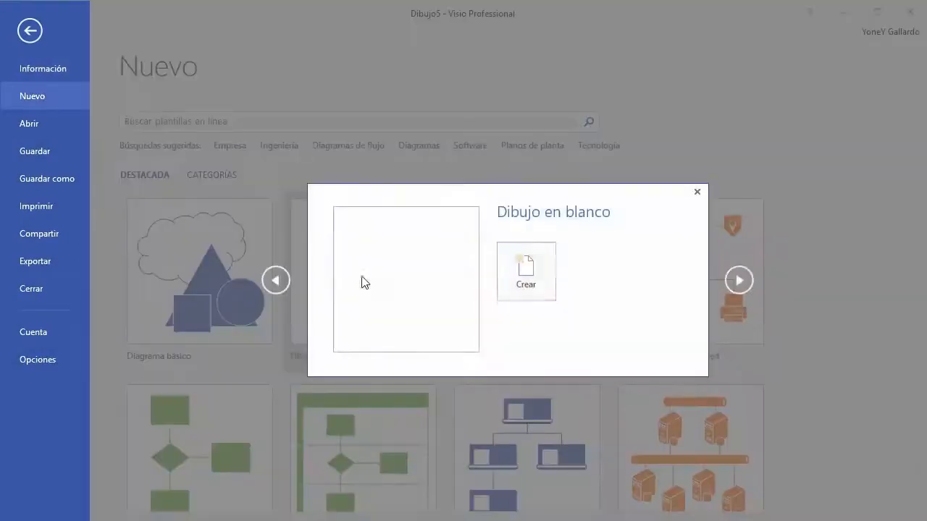
click(551, 277)
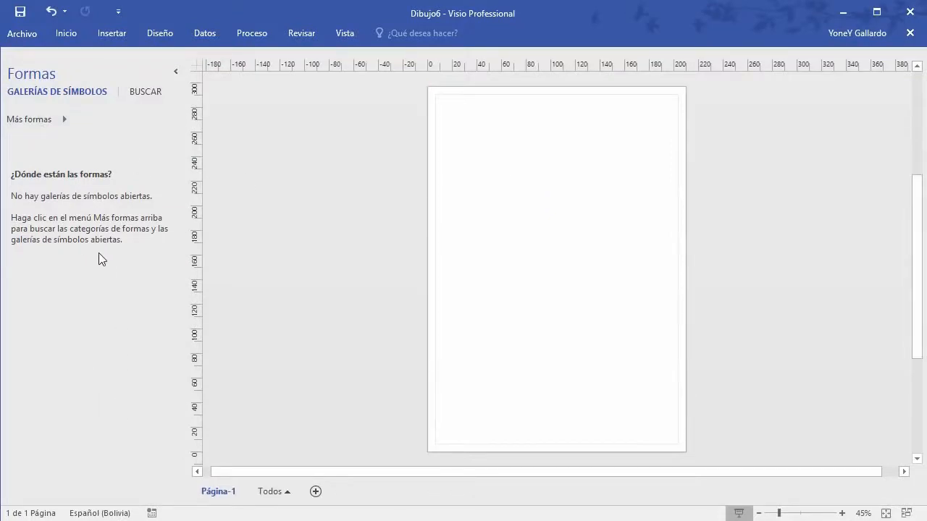
Step: Check the Más formas stencil categories, then collapse and re-expand the Shapes pane
click(62, 117)
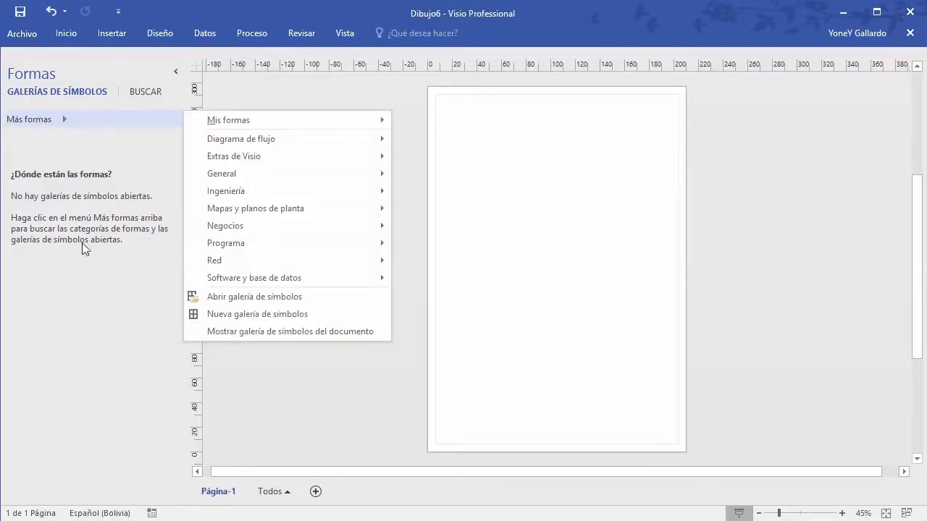
click(100, 324)
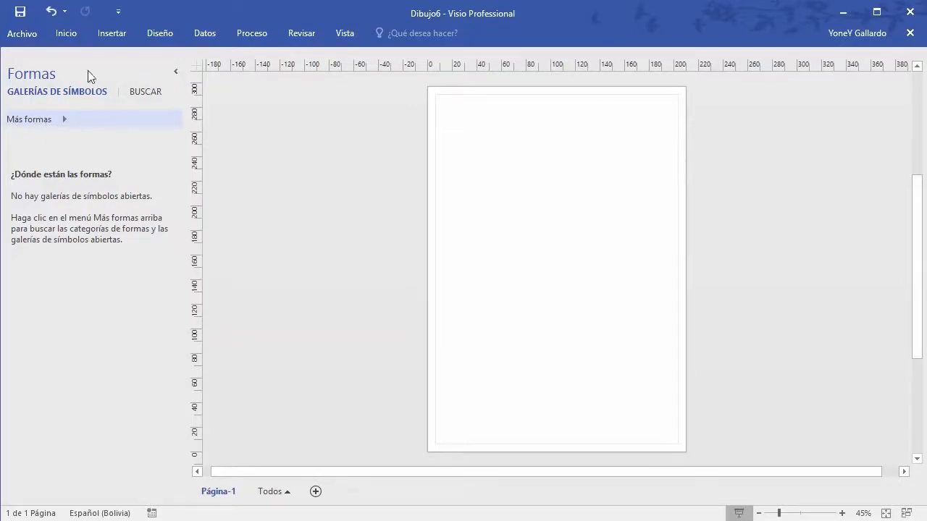
click(176, 71)
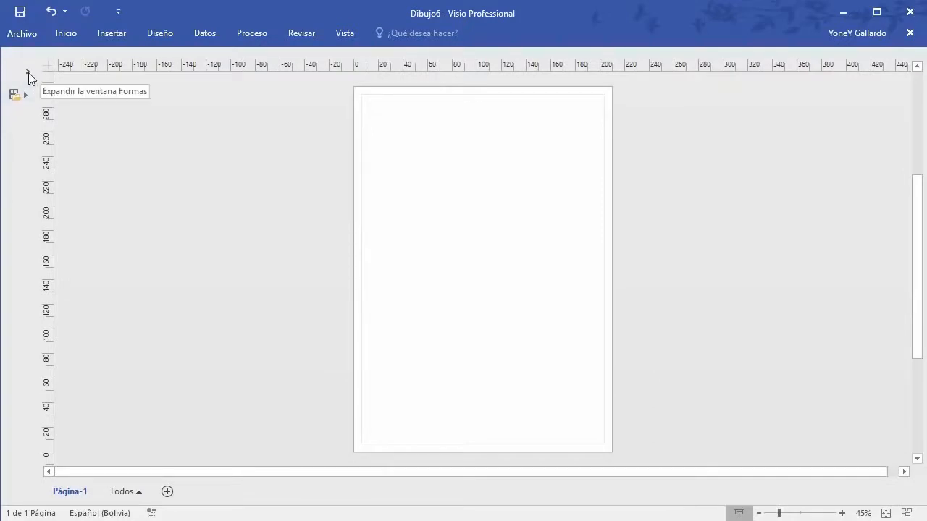
click(28, 72)
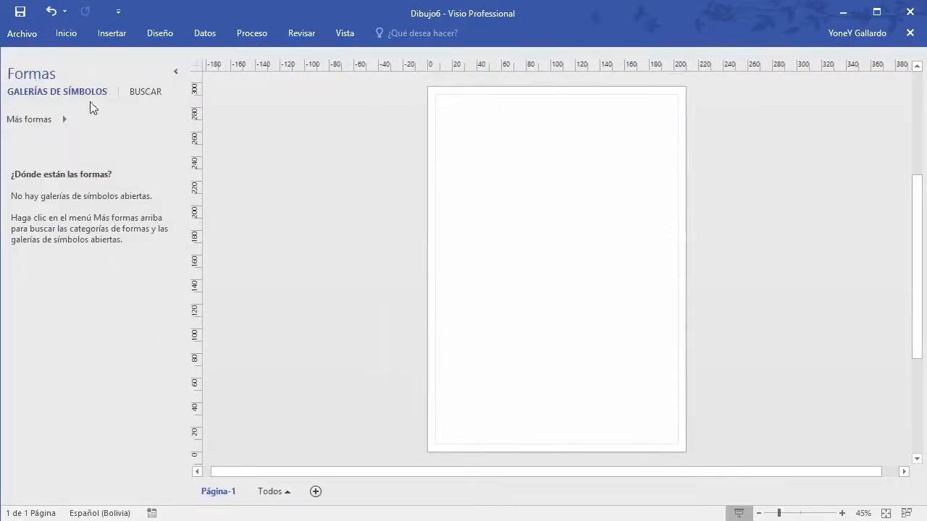
Step: Show the Shapes pane from Vista > Paneles de tareas and list the stencil categories
click(345, 32)
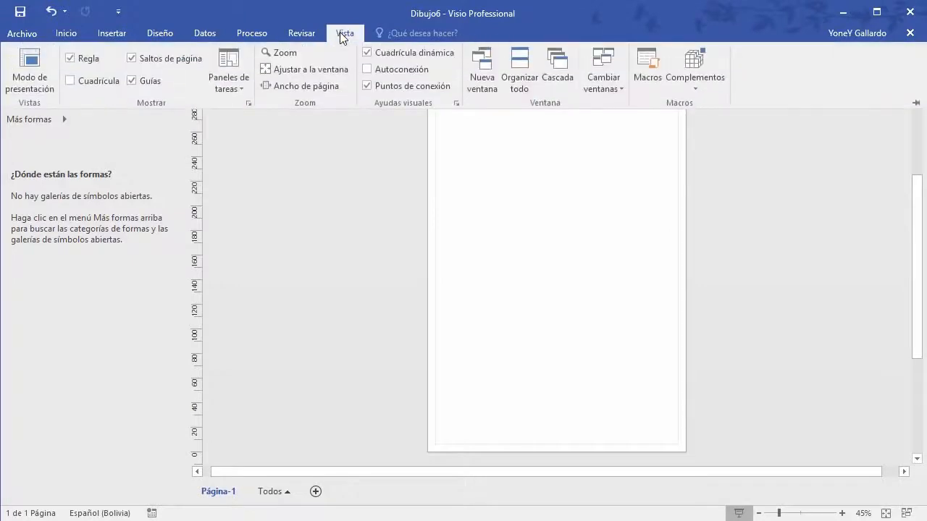
click(222, 84)
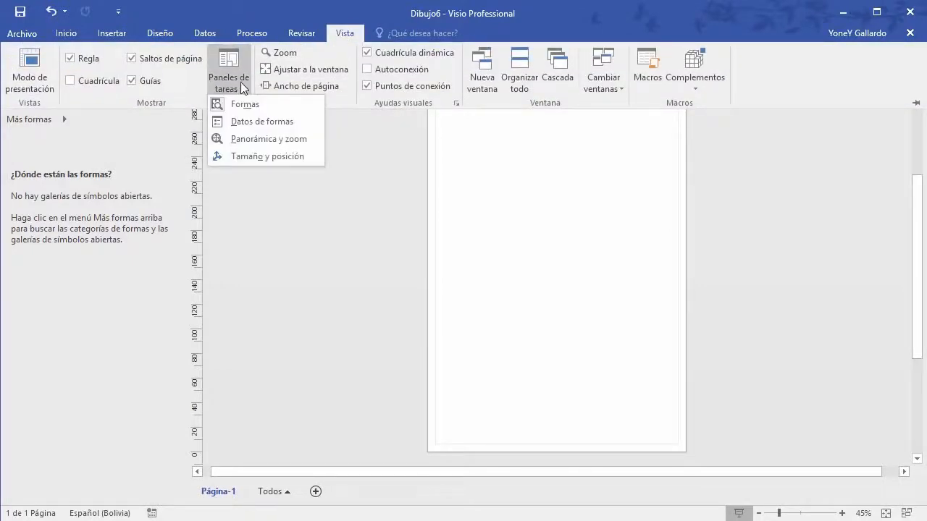
click(65, 33)
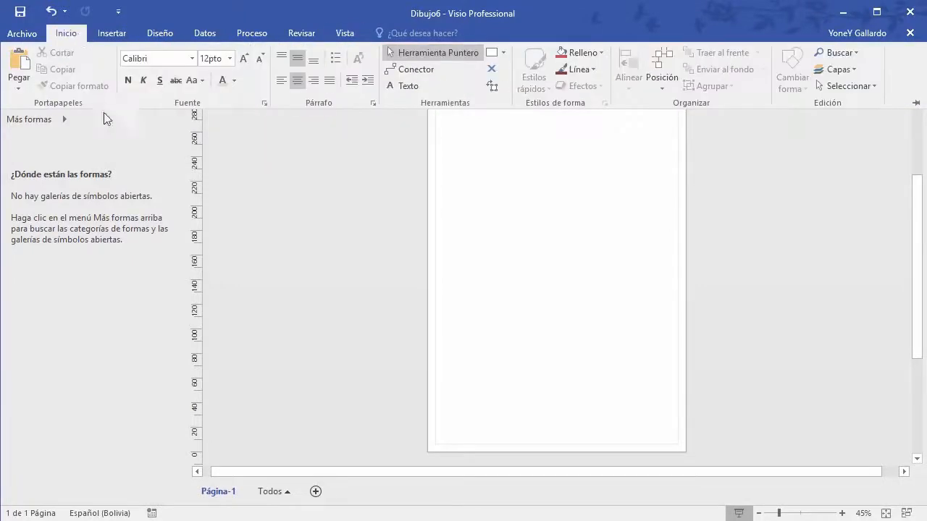
click(64, 118)
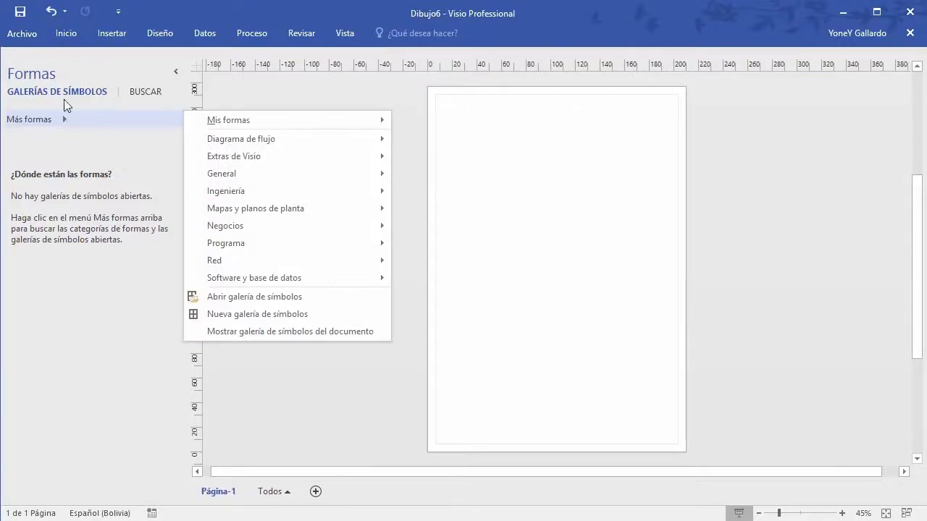
Step: Look at the Archivo > Nuevo templates, then return to the blank drawing
click(28, 36)
click(27, 37)
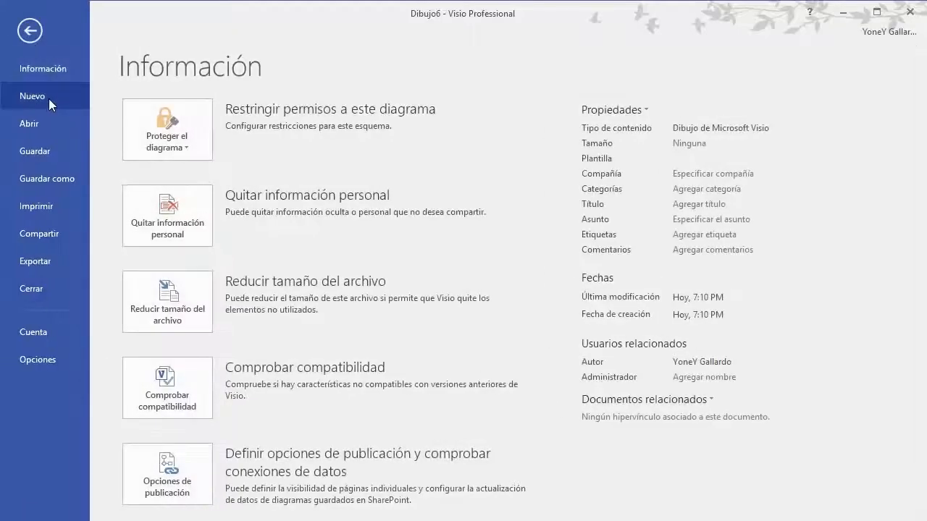
click(49, 99)
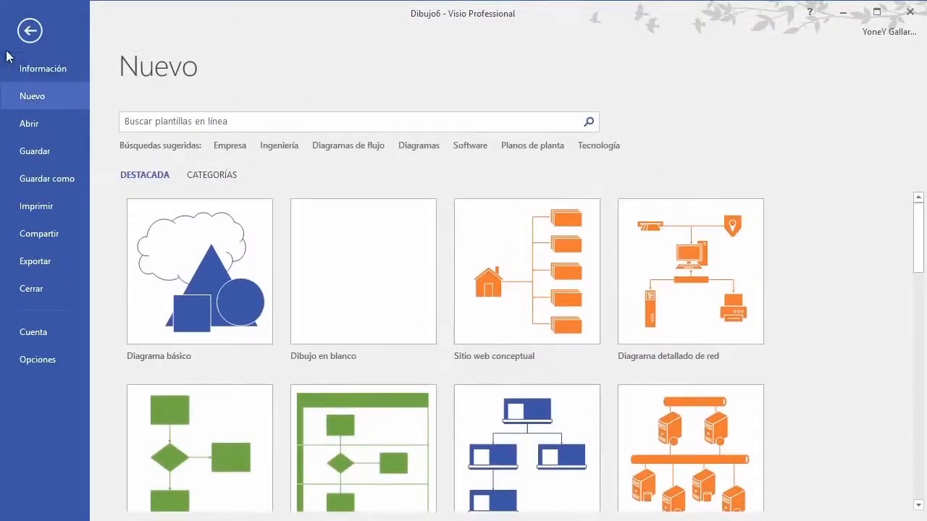
click(11, 33)
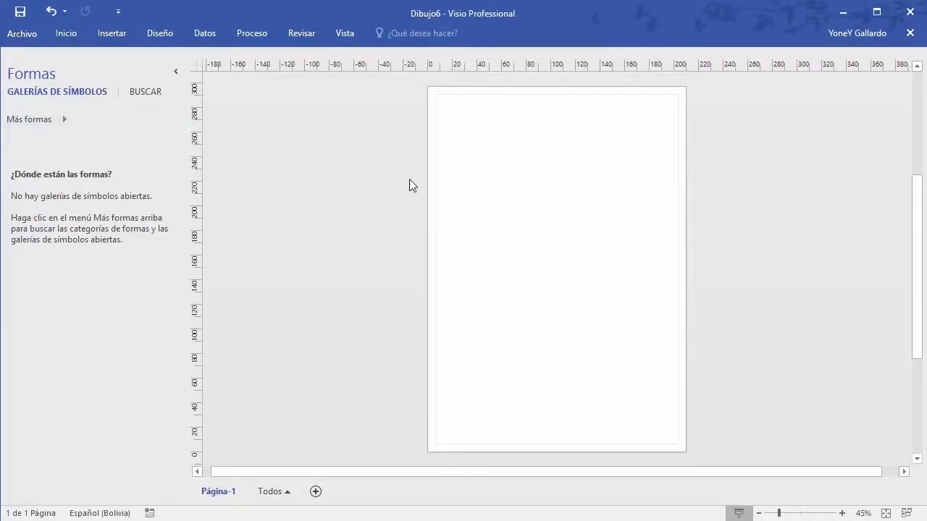
Step: Load Formas para mapa de sitio web from Más formas > Software y base de datos > Diagrama web
click(62, 117)
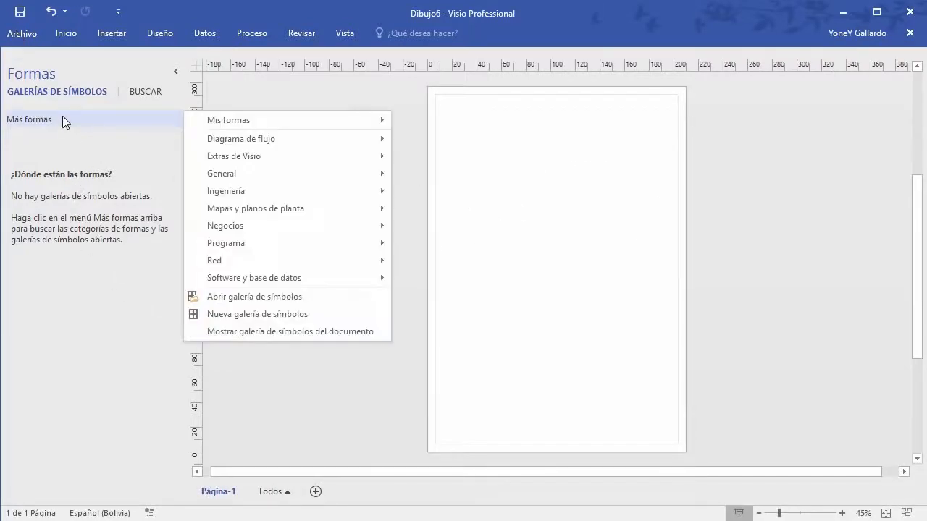
mouse_move(219, 127)
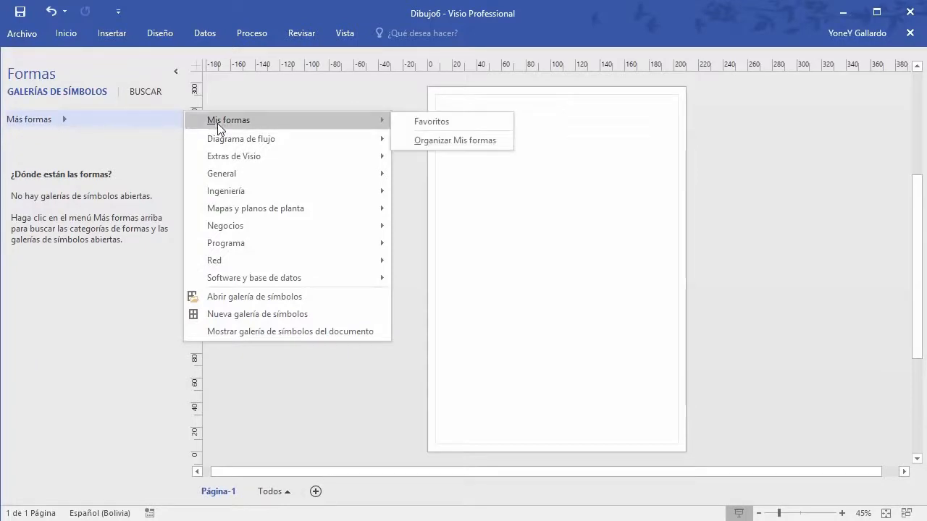
mouse_move(271, 146)
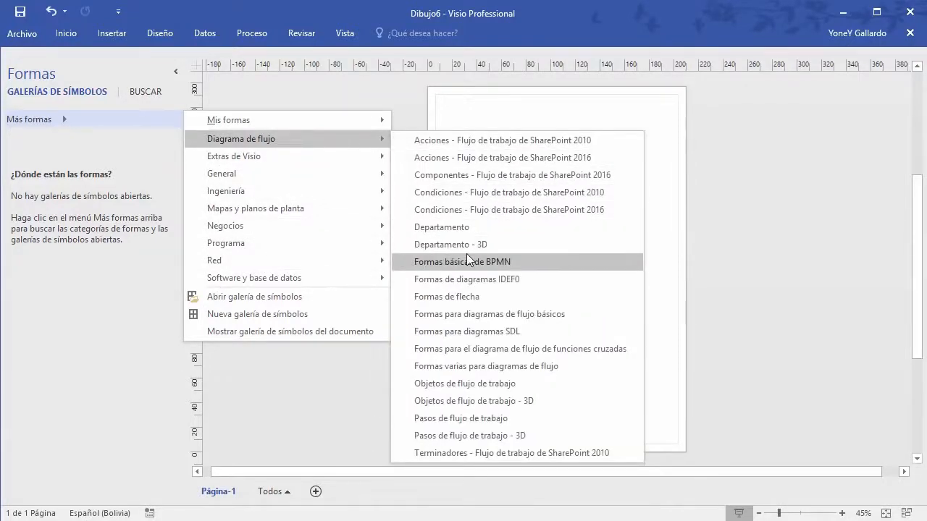
mouse_move(275, 284)
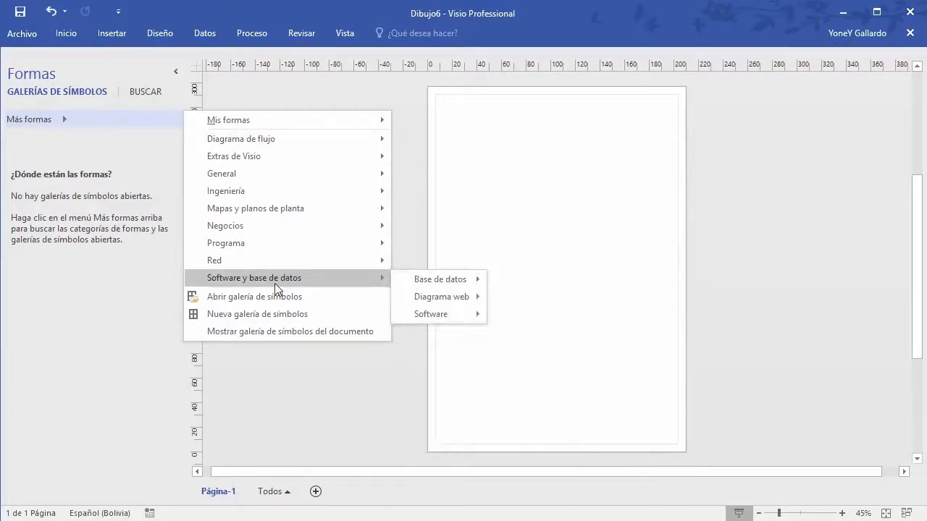
mouse_move(443, 283)
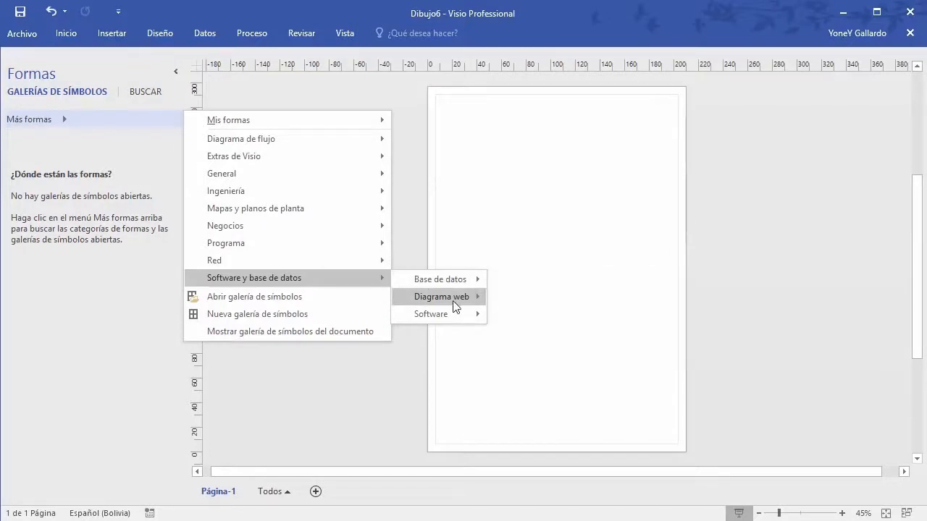
mouse_move(449, 304)
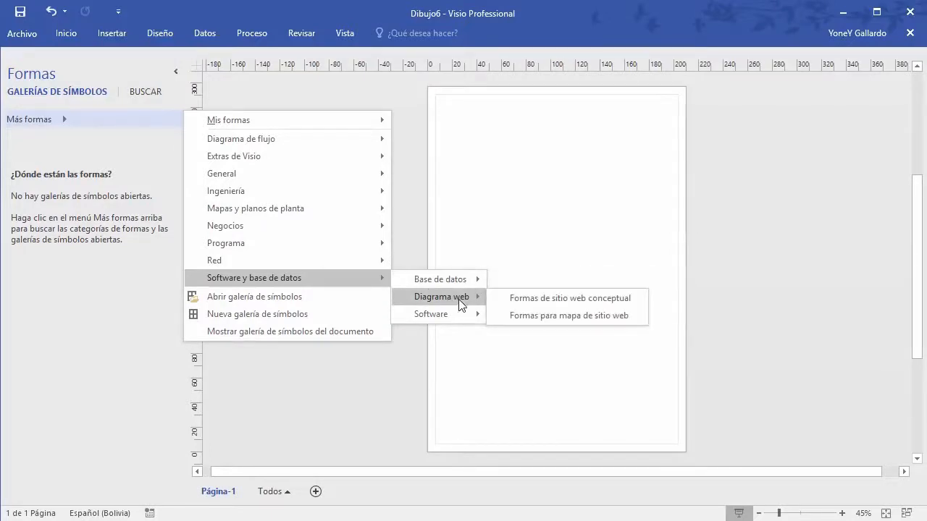
click(564, 317)
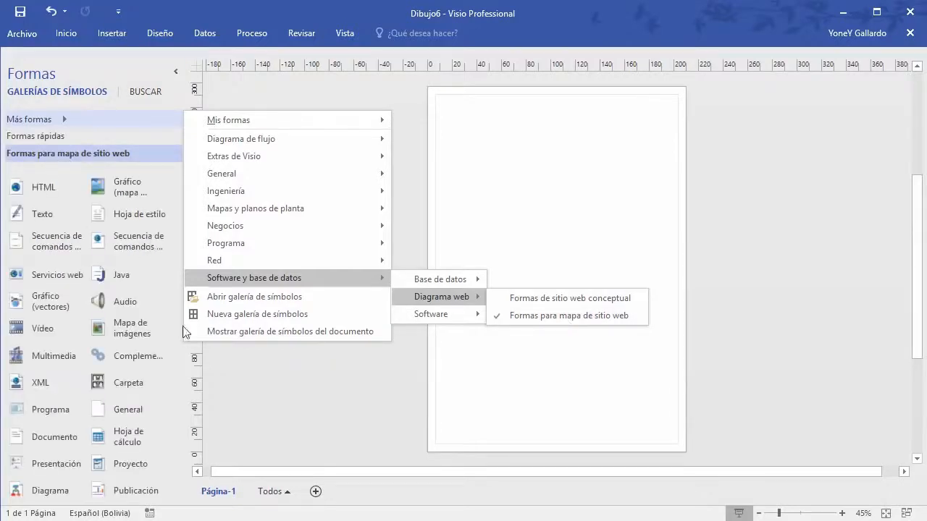
click(283, 382)
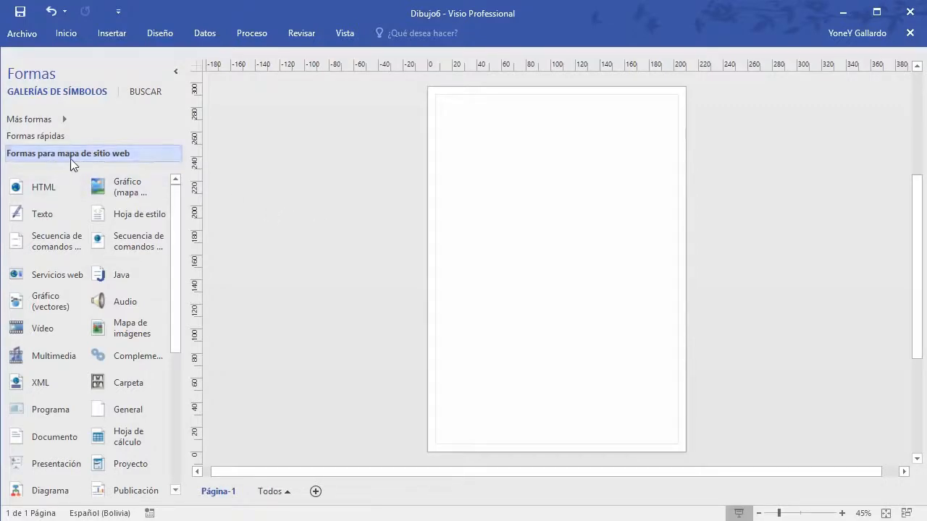
Step: Switch between Formas rápidas and the website map shapes and scroll through them
click(26, 136)
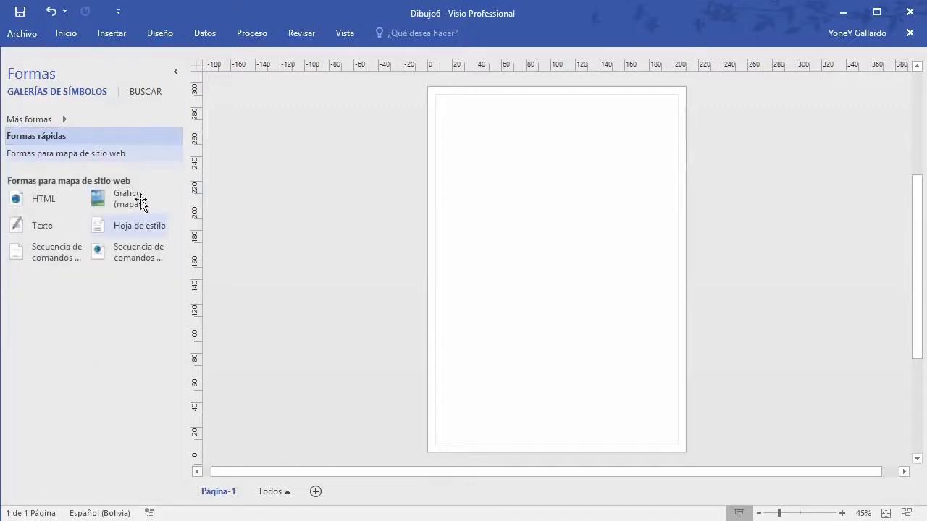
click(42, 156)
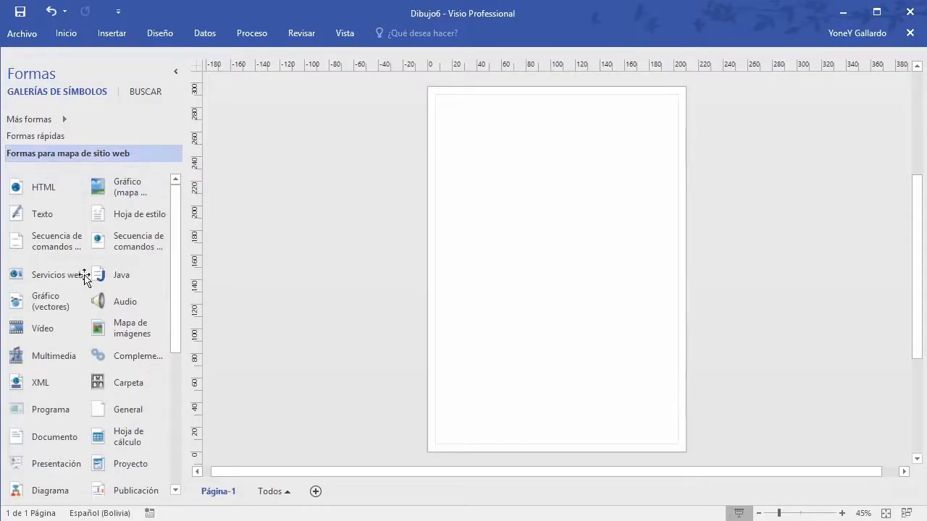
scroll(88, 298, down, 2)
scroll(87, 298, up, 2)
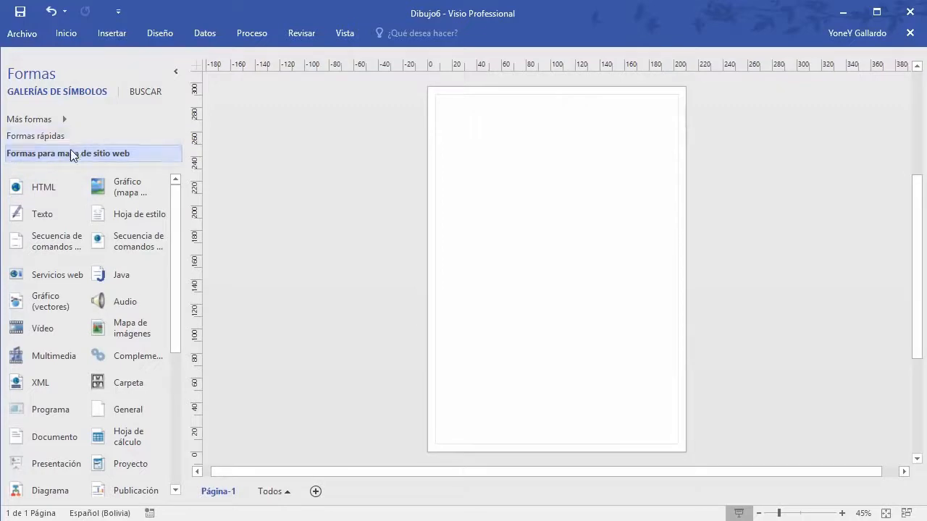
Step: Load the Formas de sitio web conceptual stencil from the Diagrama web category
click(65, 118)
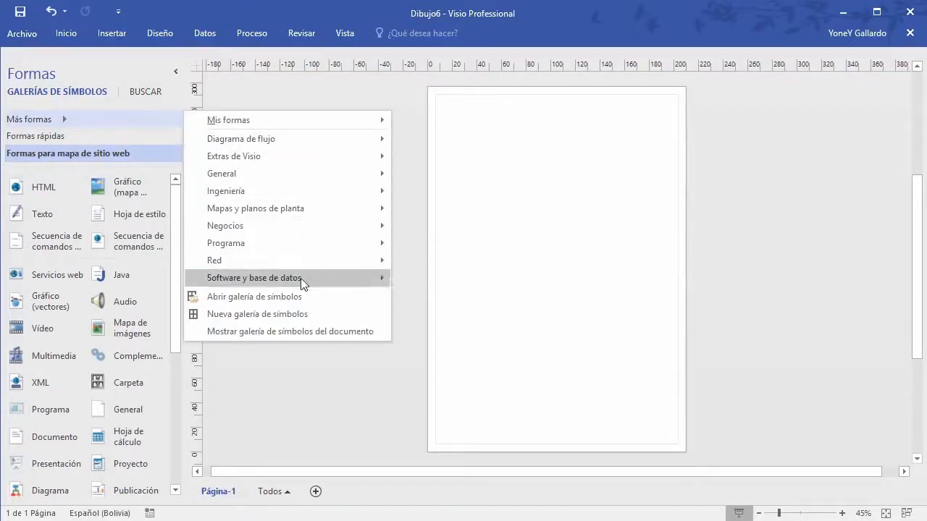
mouse_move(308, 278)
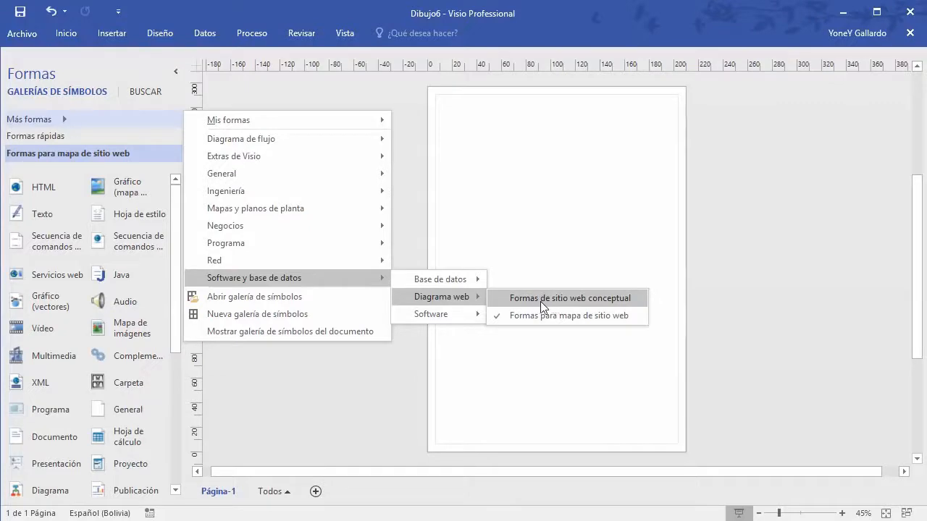
click(600, 300)
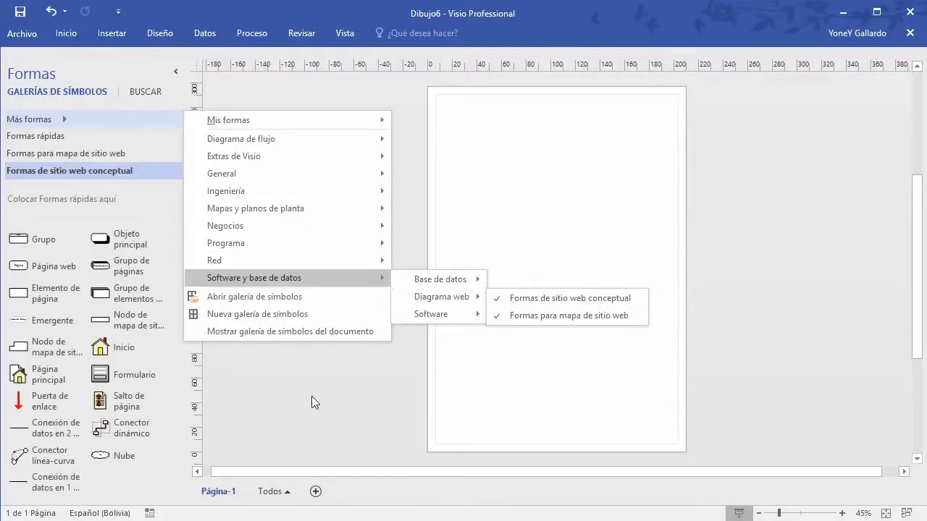
click(334, 403)
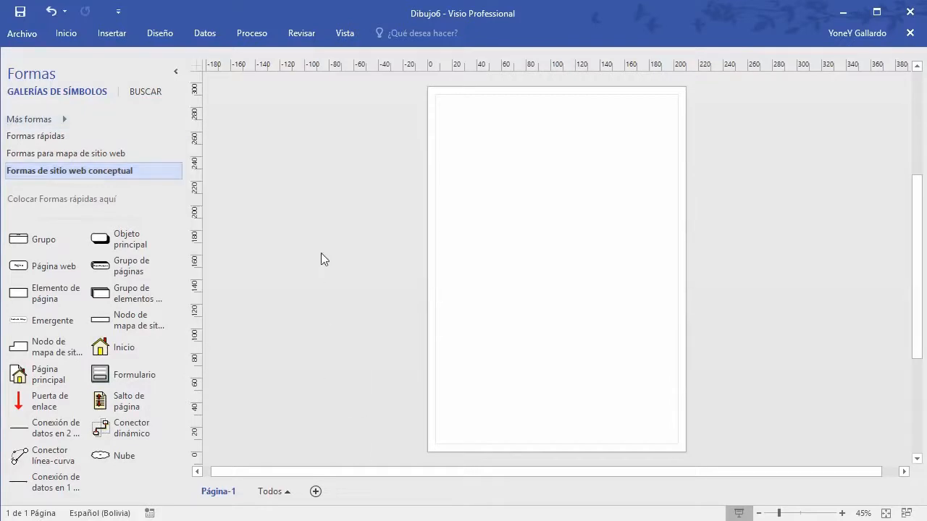
Step: Cycle through the loaded stencils and end on the Formas para mapa de sitio web shapes
click(51, 137)
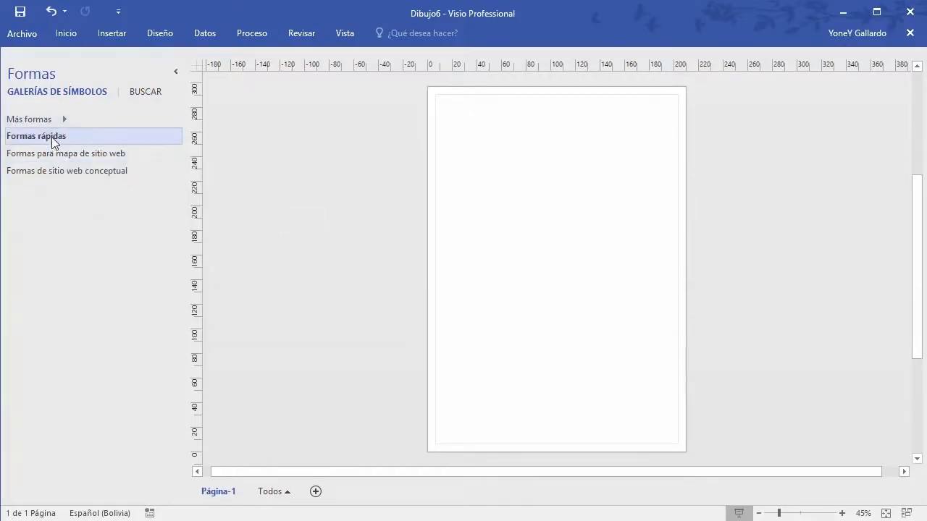
click(49, 154)
click(51, 169)
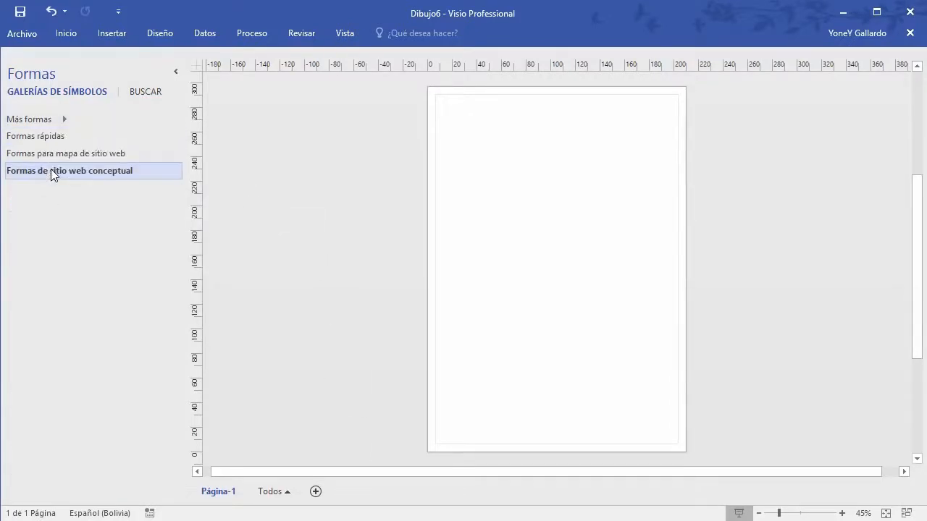
click(64, 121)
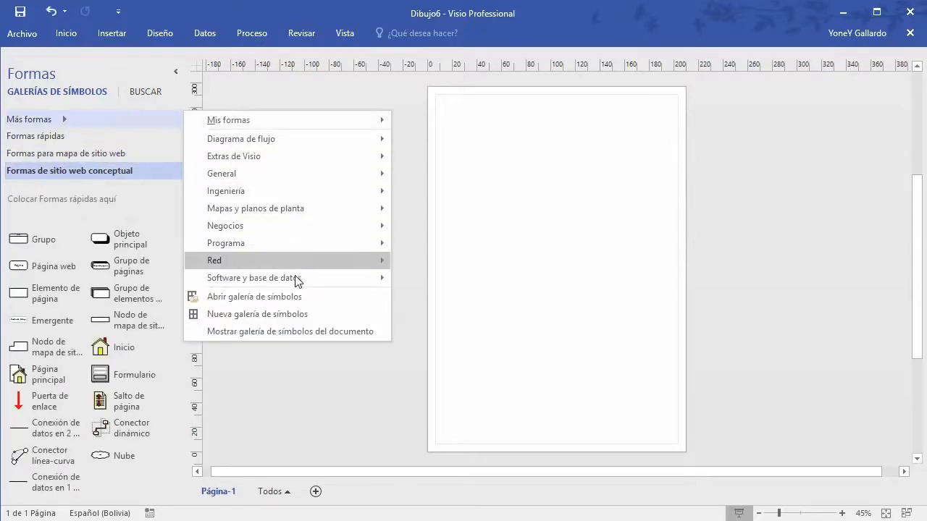
mouse_move(360, 281)
click(278, 403)
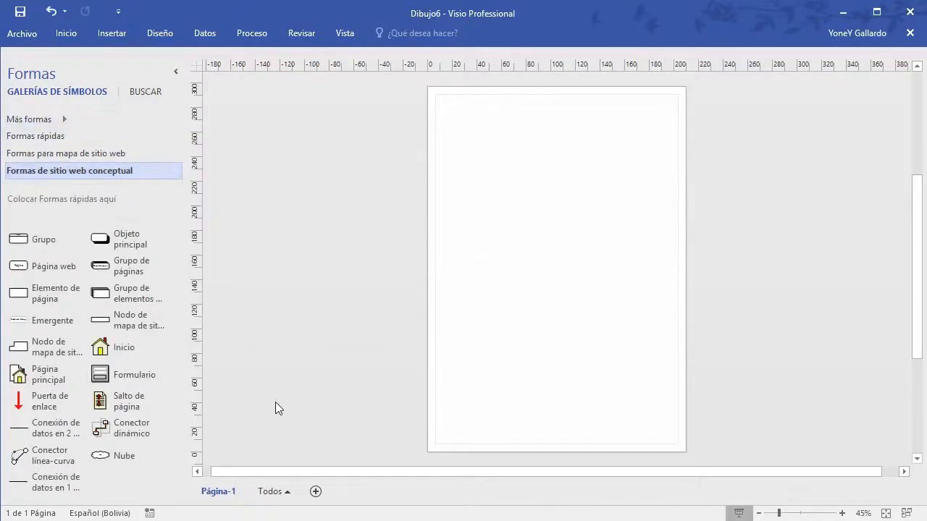
click(68, 157)
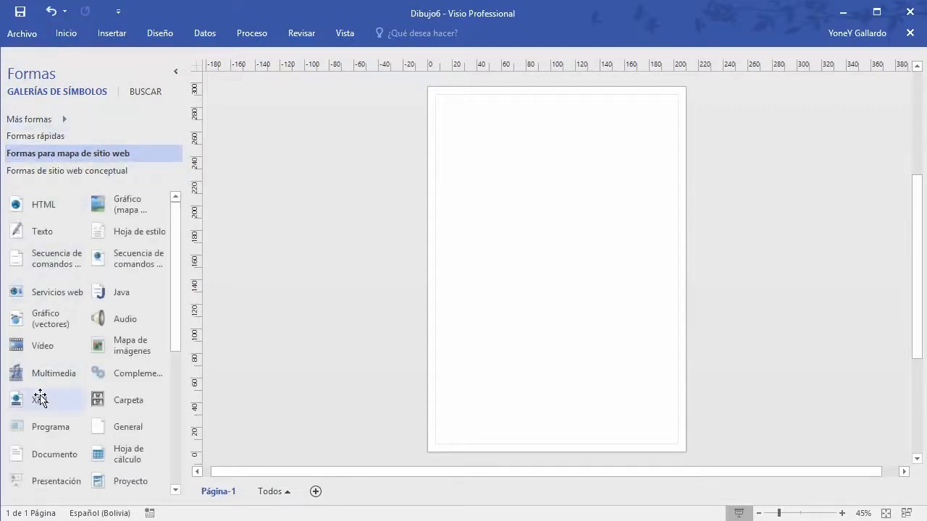
mouse_move(176, 243)
mouse_down()
mouse_move(182, 300)
mouse_move(174, 306)
mouse_move(174, 230)
mouse_up()
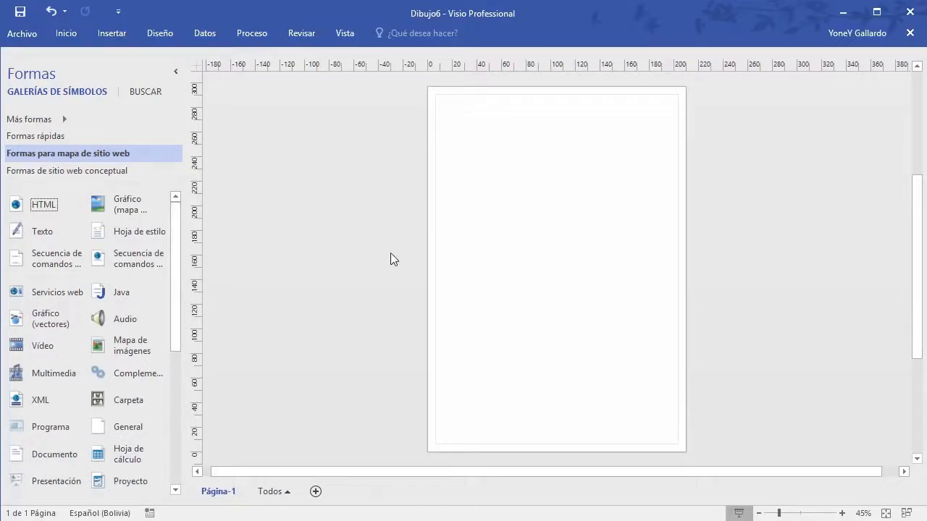
mouse_move(510, 474)
mouse_down()
mouse_move(535, 473)
mouse_move(514, 474)
mouse_up()
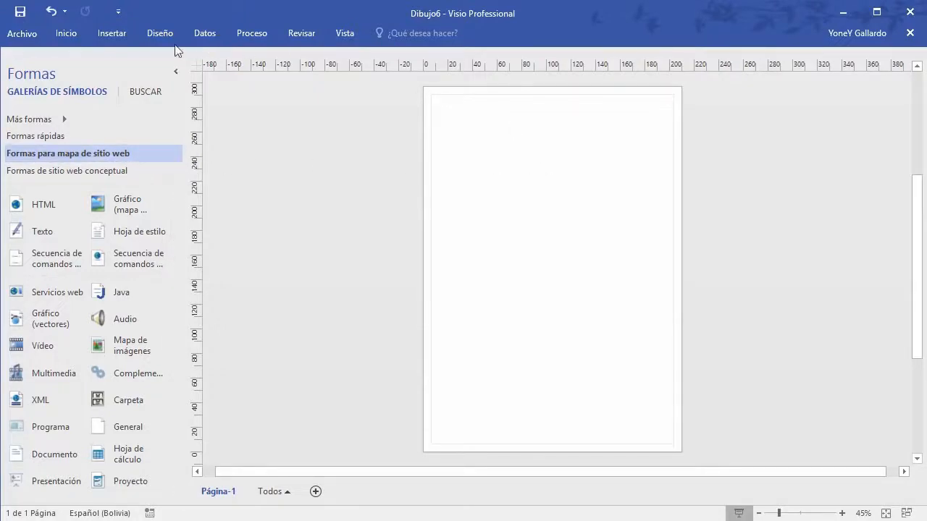
Step: Open the Inicio tab's Rectángulo shape list, then dismiss the list and the ribbon
click(66, 35)
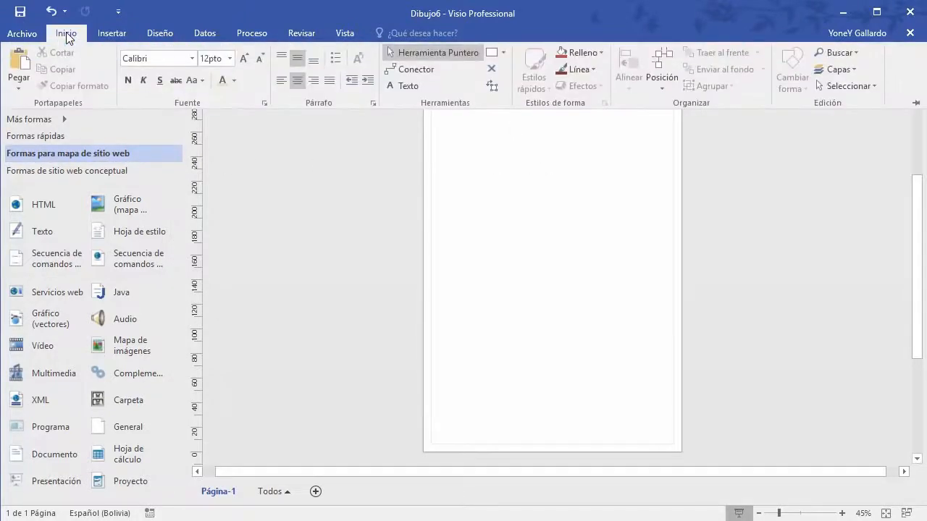
click(503, 52)
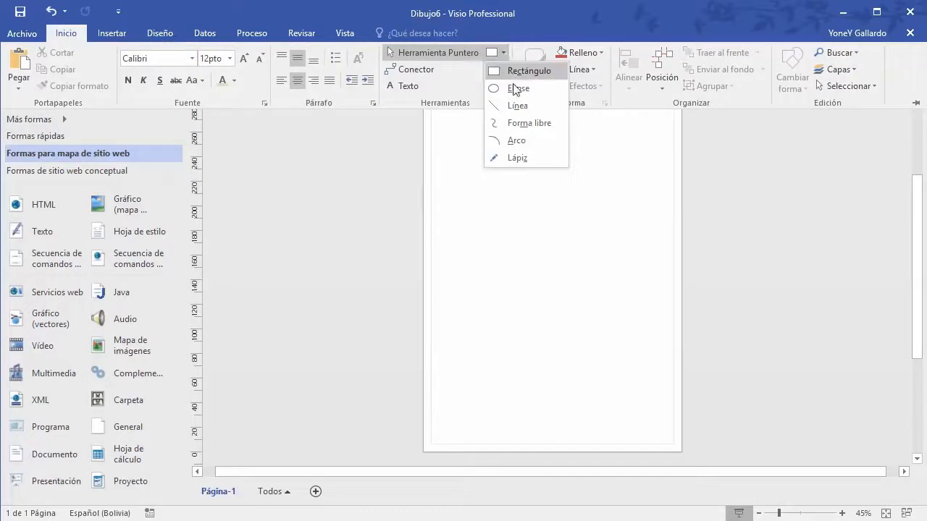
click(544, 298)
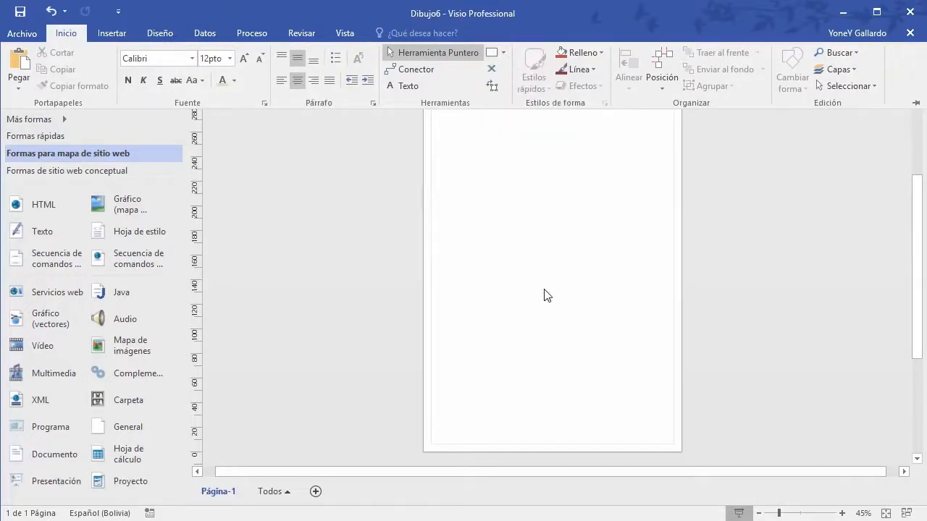
click(544, 295)
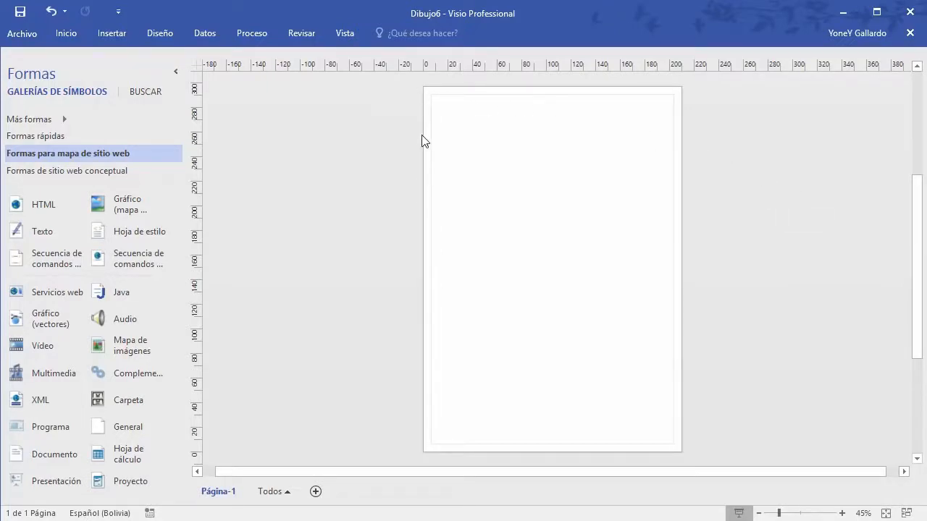
Step: Close the Formas de sitio web conceptual and Formas para mapa de sitio web stencils, then open Más formas
click(75, 171)
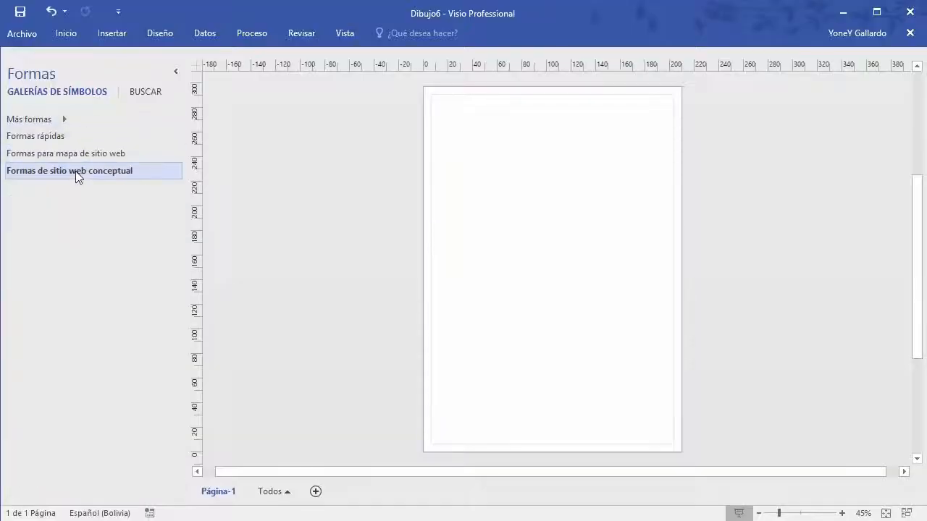
right_click(76, 171)
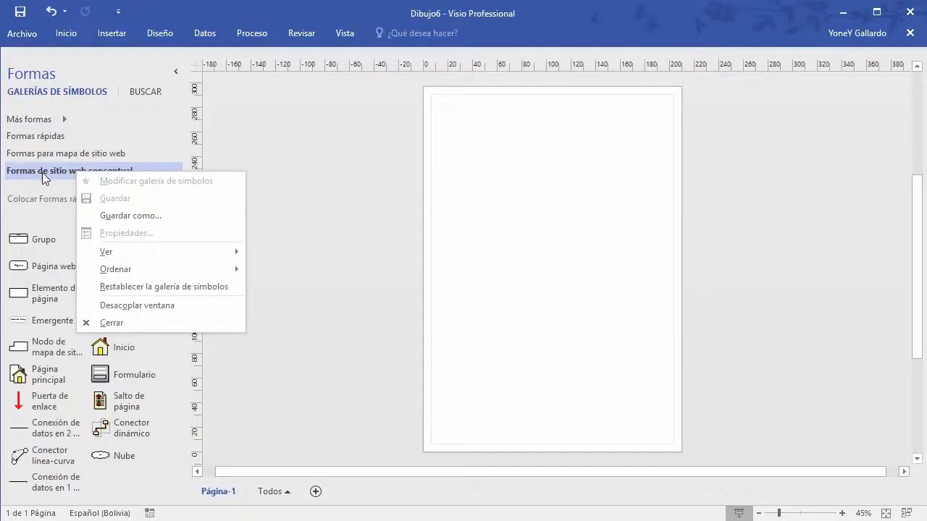
click(127, 321)
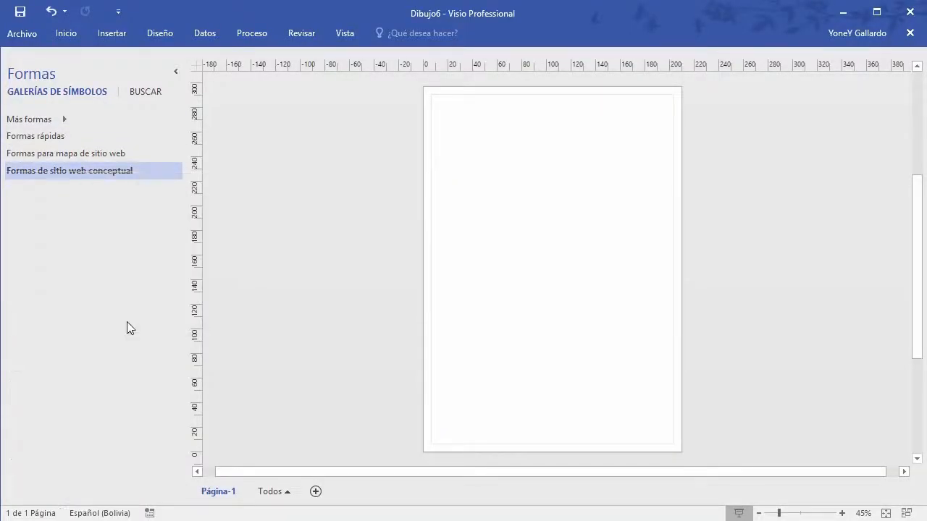
right_click(65, 154)
click(114, 278)
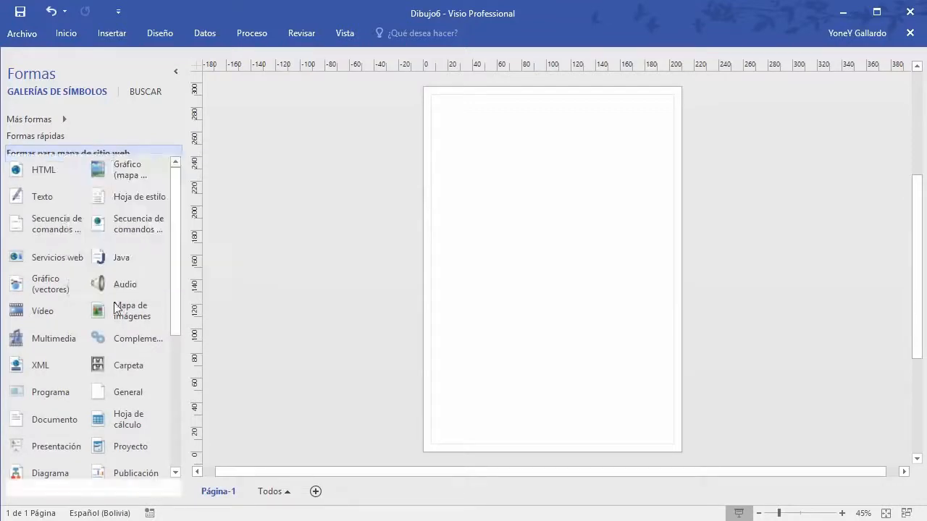
click(64, 124)
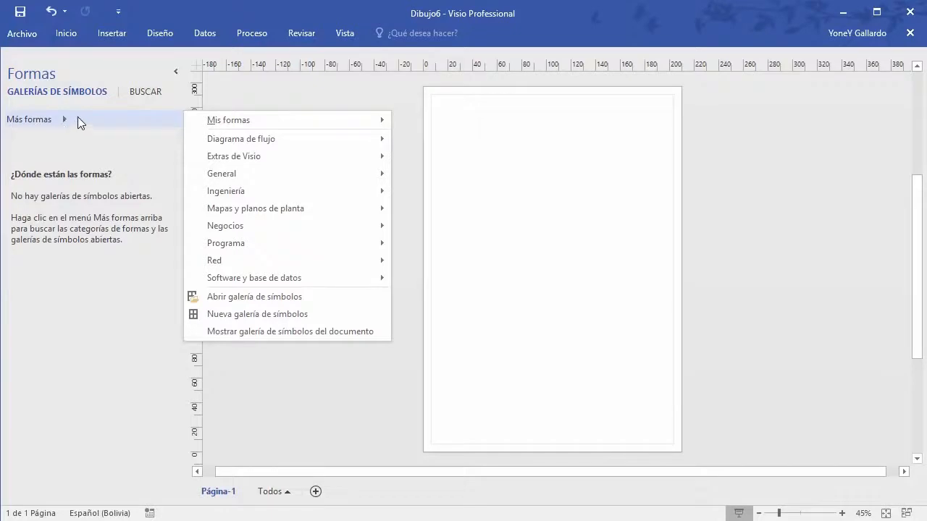
Step: Open the Cinta stencil from Más formas > Negocios > Organigrama
mouse_move(267, 117)
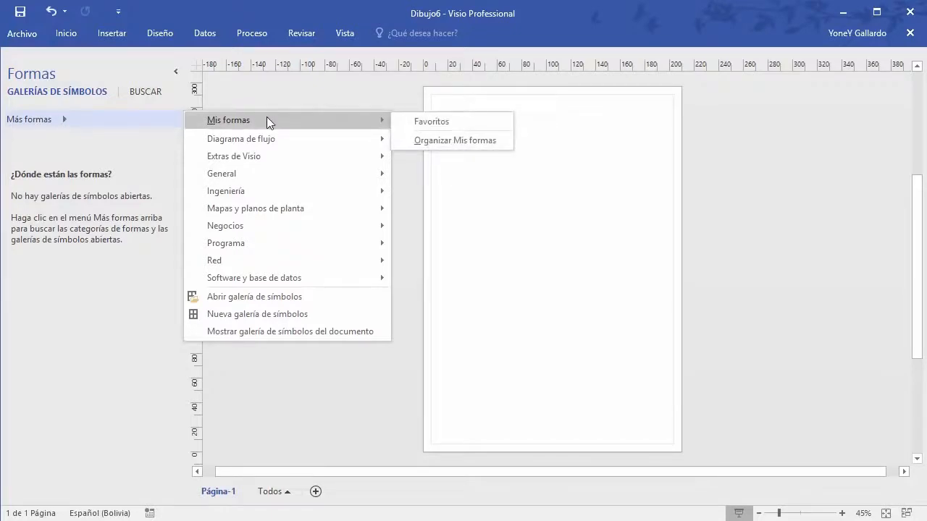
mouse_move(274, 226)
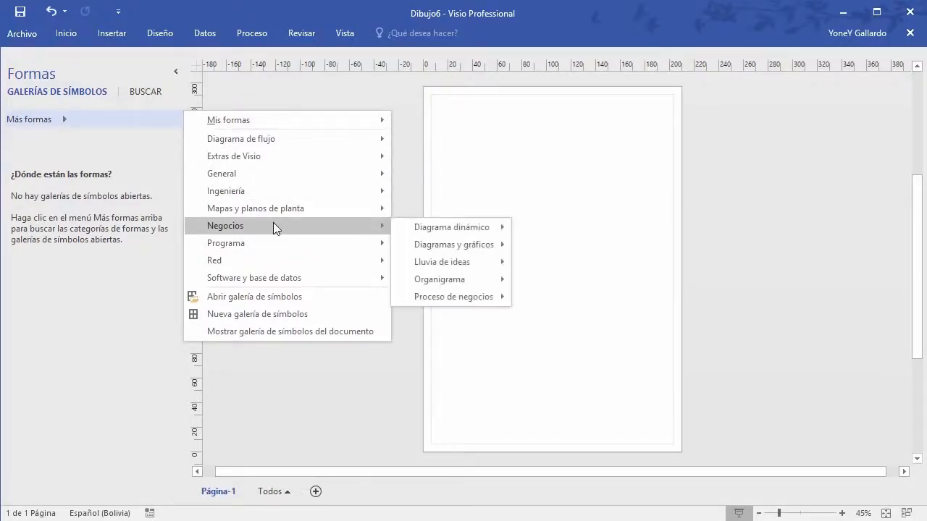
mouse_move(486, 230)
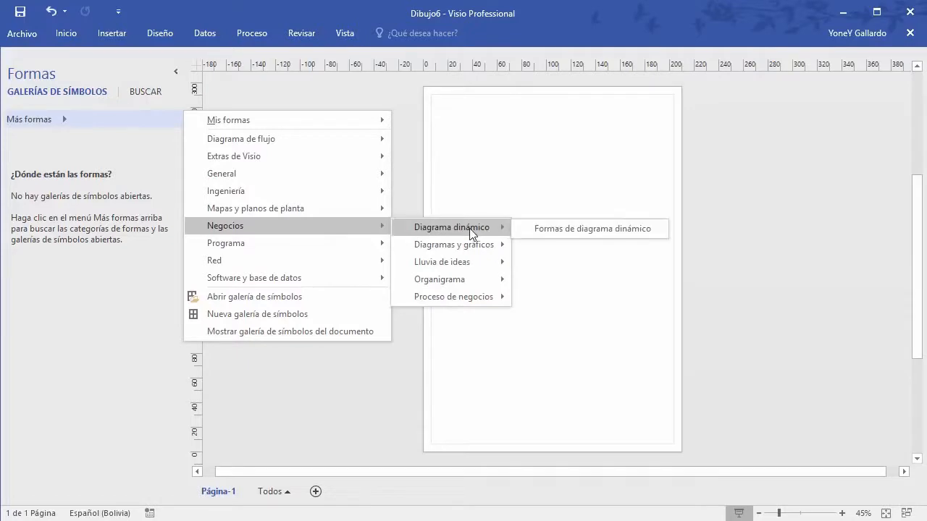
mouse_move(465, 284)
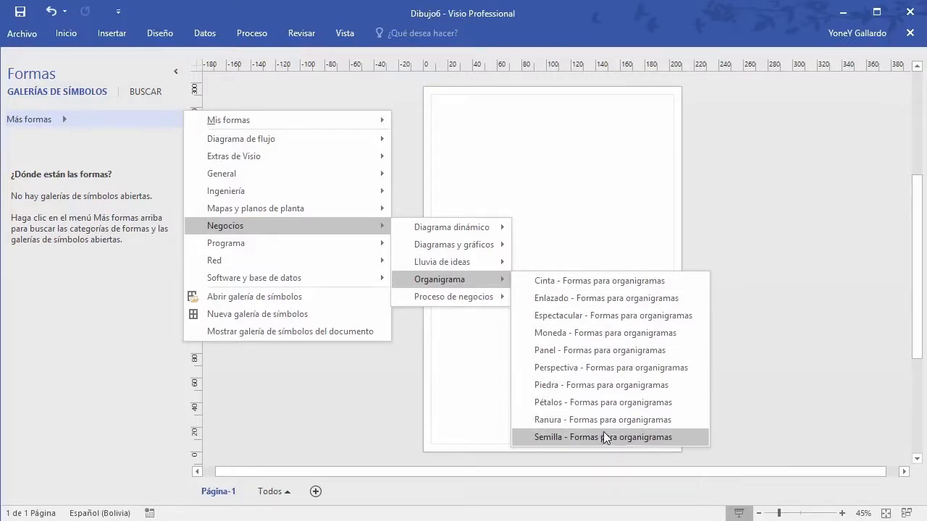
click(605, 283)
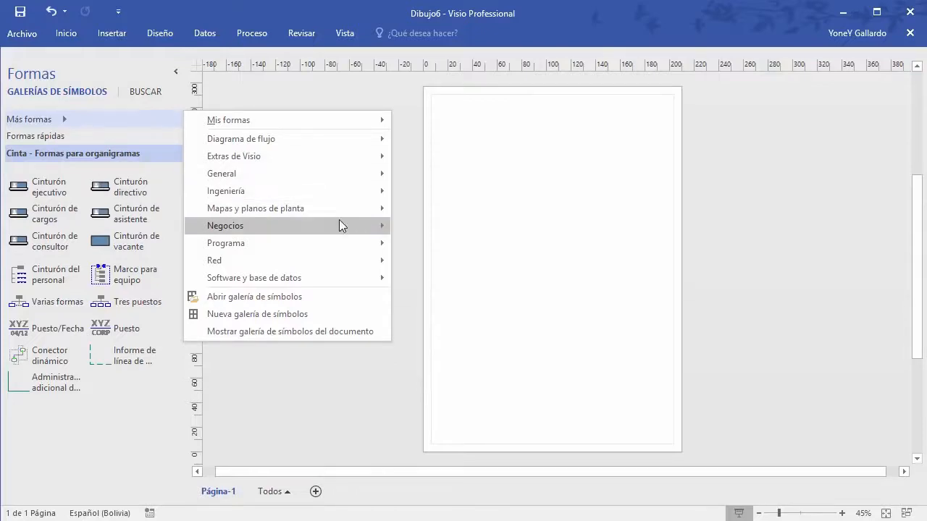
Step: Add the Enlazado - Formas para organigramas stencil and compare its shapes with Cinta's
mouse_move(334, 227)
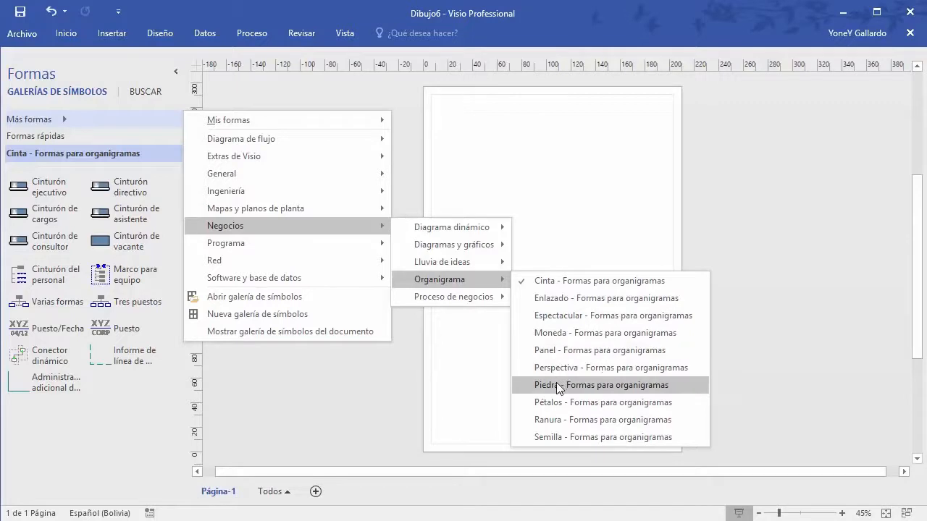
click(543, 298)
click(63, 153)
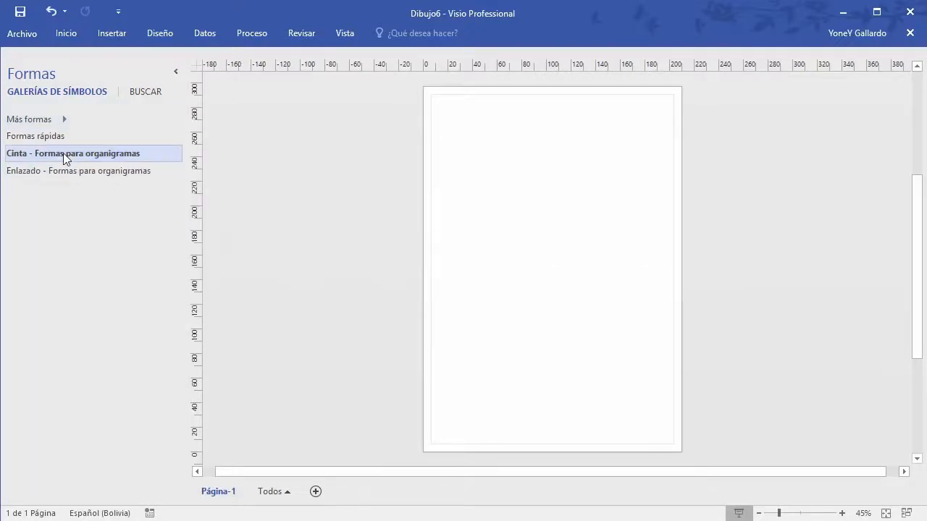
click(62, 171)
click(78, 153)
click(76, 170)
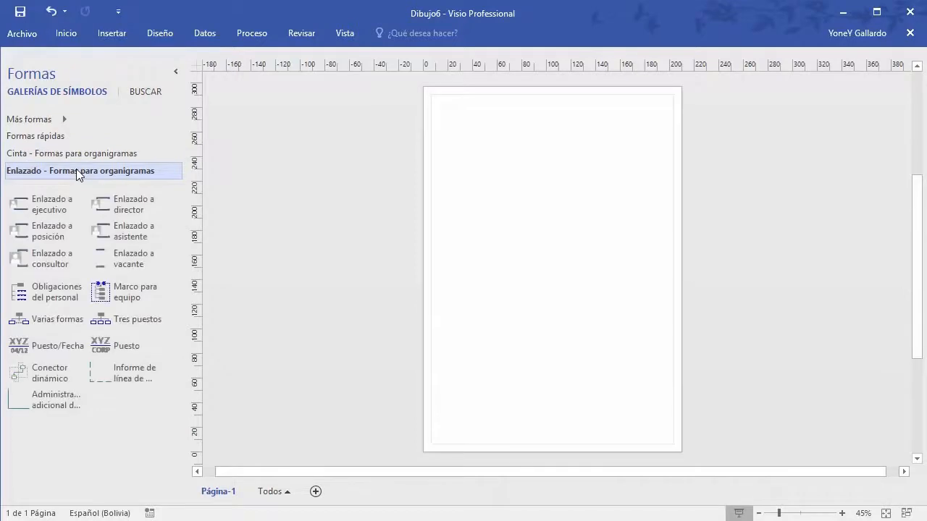
click(80, 154)
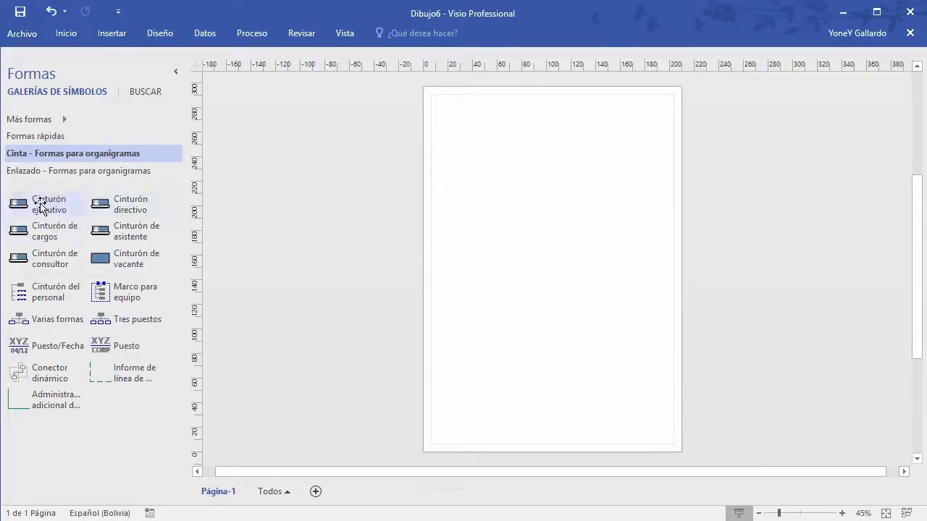
drag(40, 208, 551, 132)
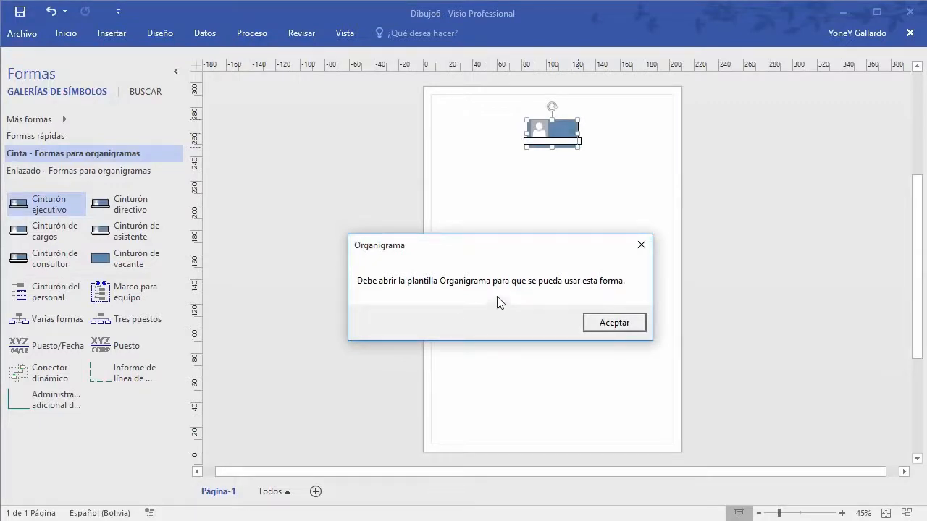
click(614, 323)
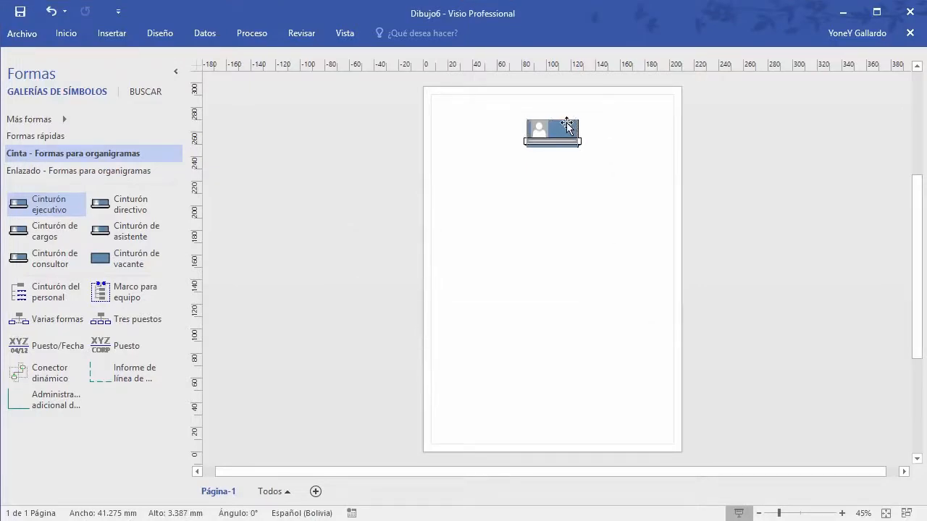
drag(588, 184, 487, 107)
key(Delete)
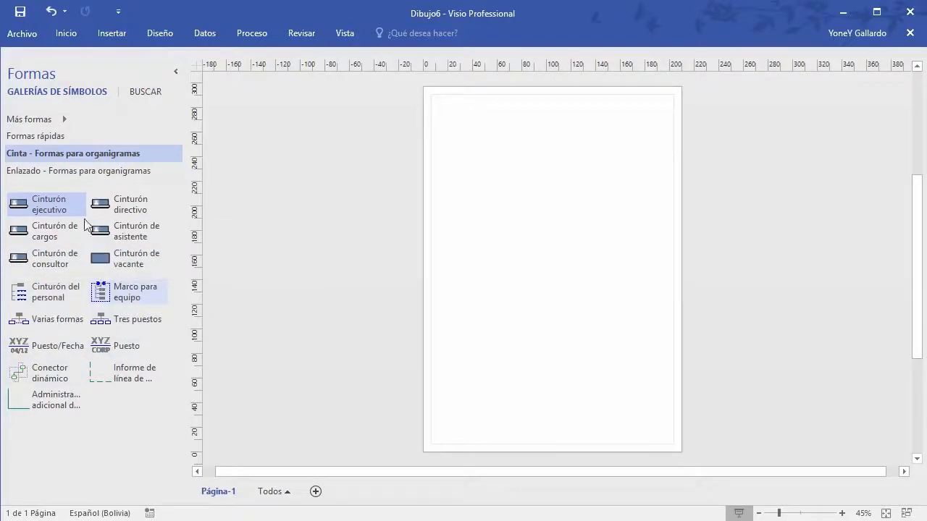
click(61, 171)
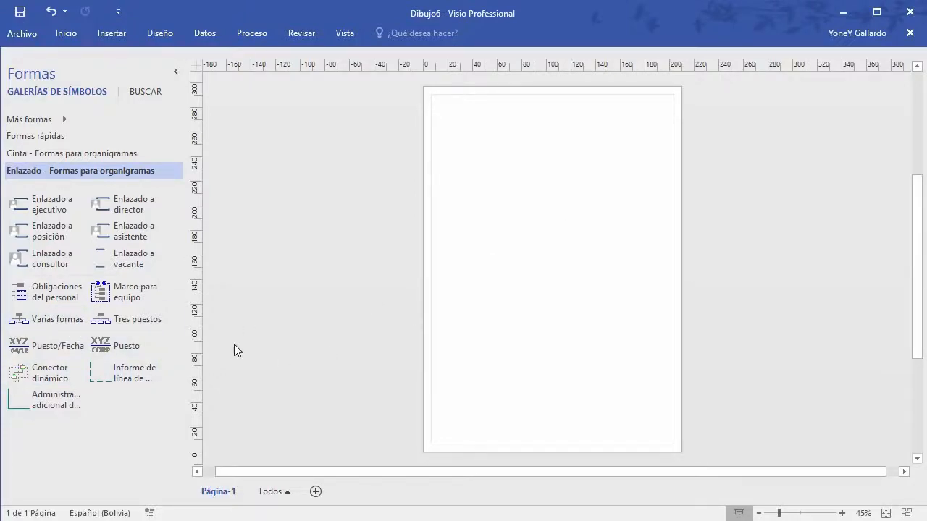
drag(51, 203, 558, 139)
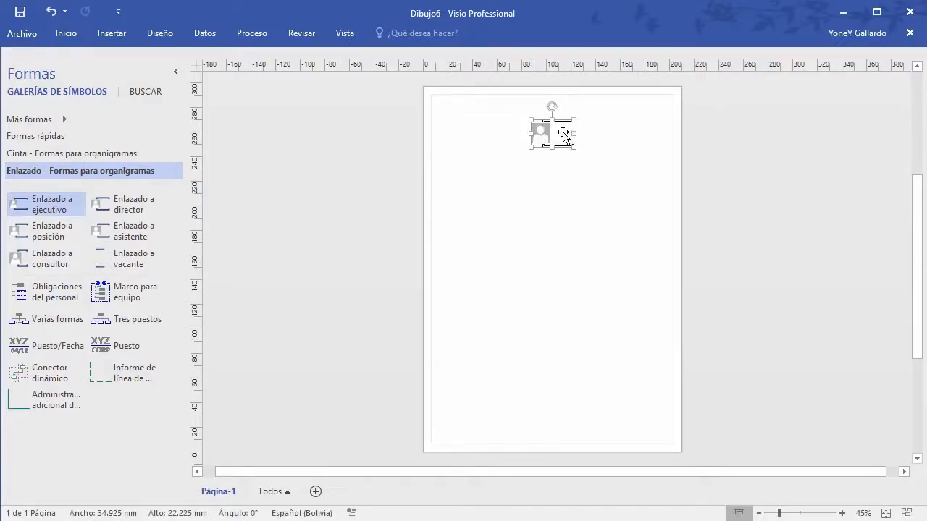
drag(612, 179, 483, 108)
key(Delete)
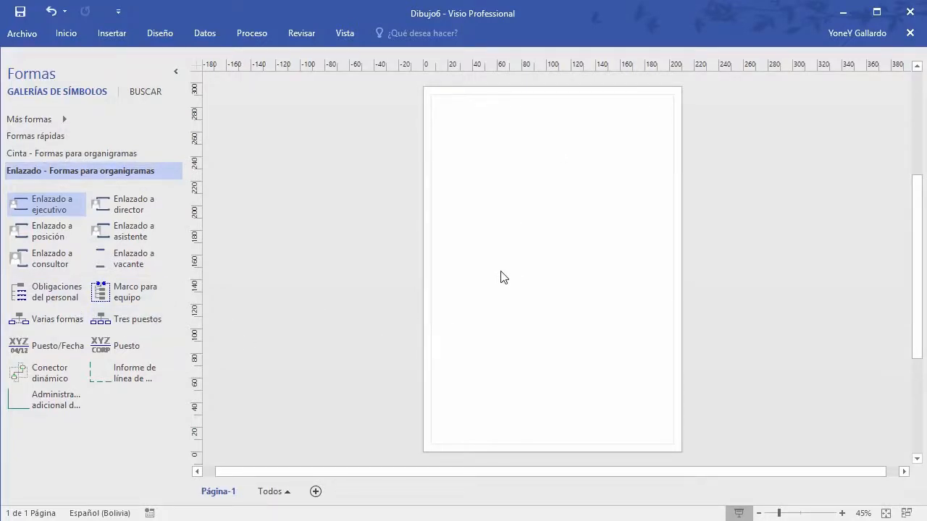
Step: Close the Enlazado and Cinta org-chart stencils from their title menus
right_click(75, 171)
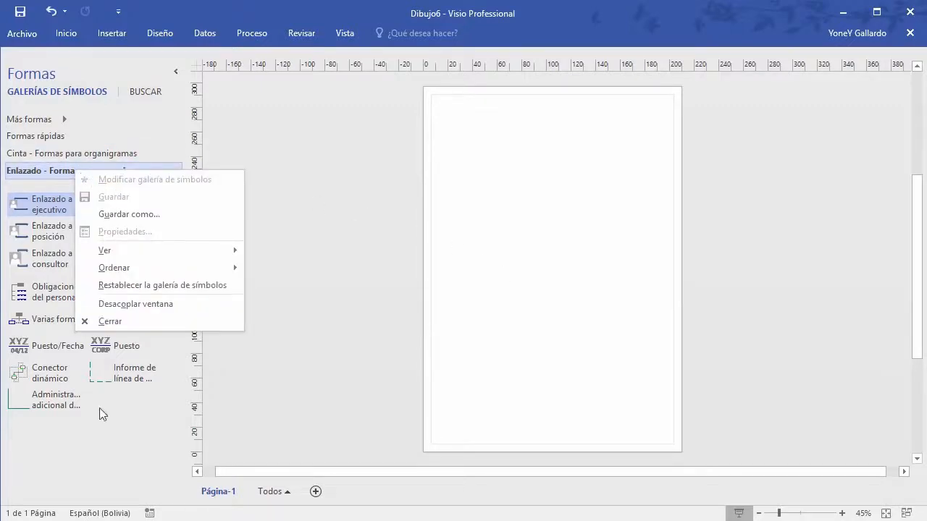
click(99, 433)
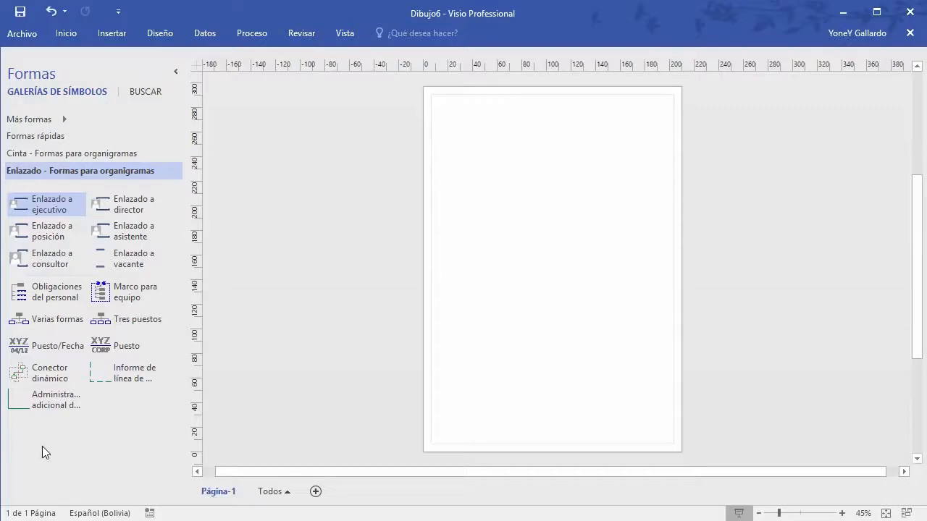
right_click(64, 168)
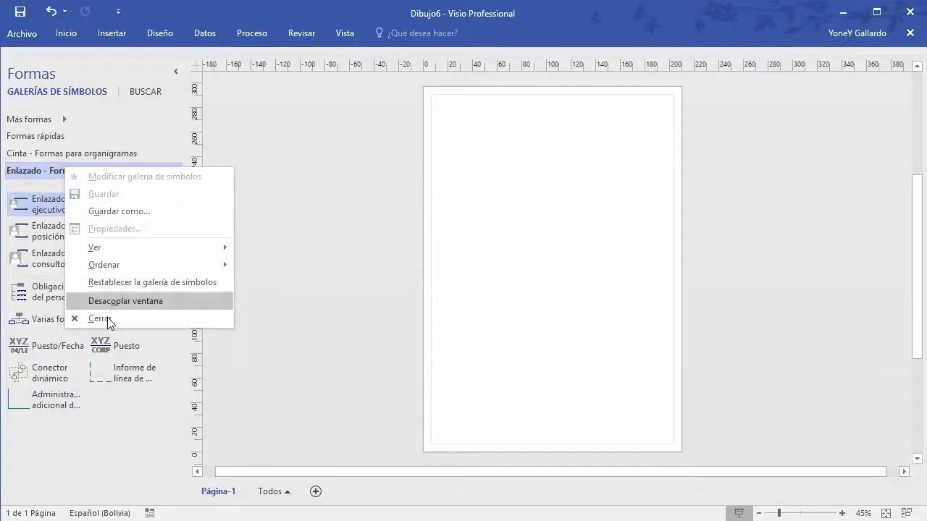
click(102, 319)
right_click(58, 153)
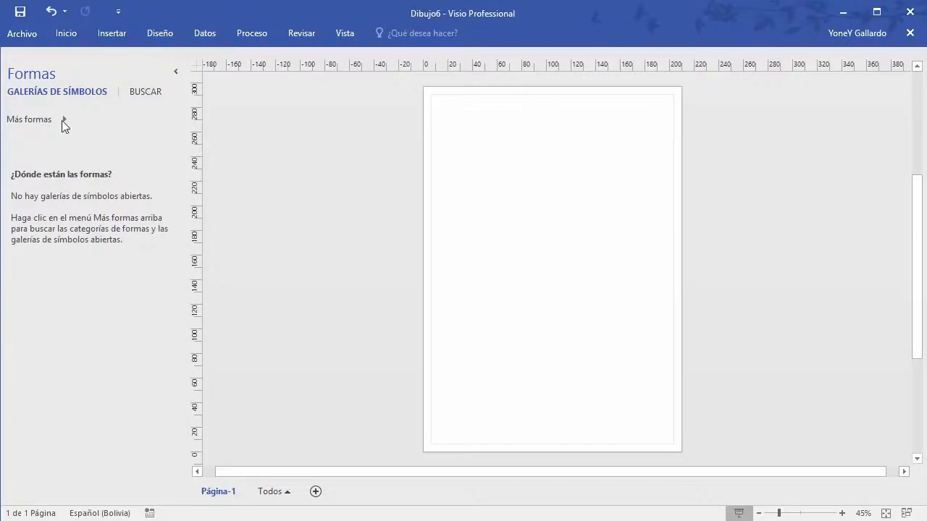
click(61, 118)
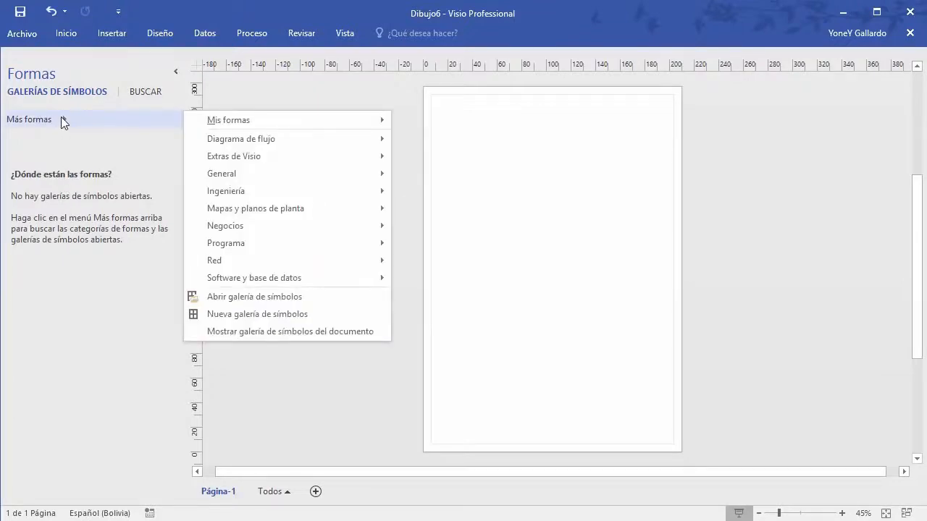
Step: Open the Bloques shape stencil from Más formas
mouse_move(314, 137)
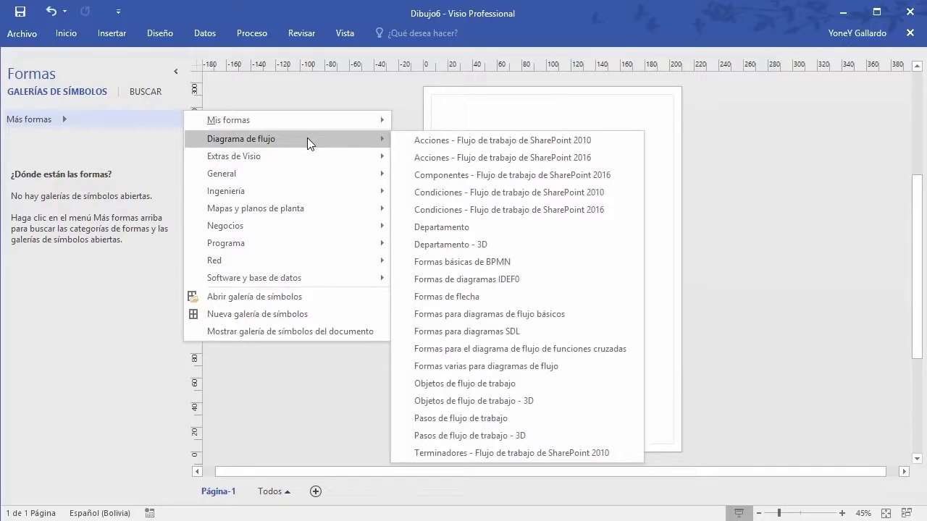
mouse_move(282, 172)
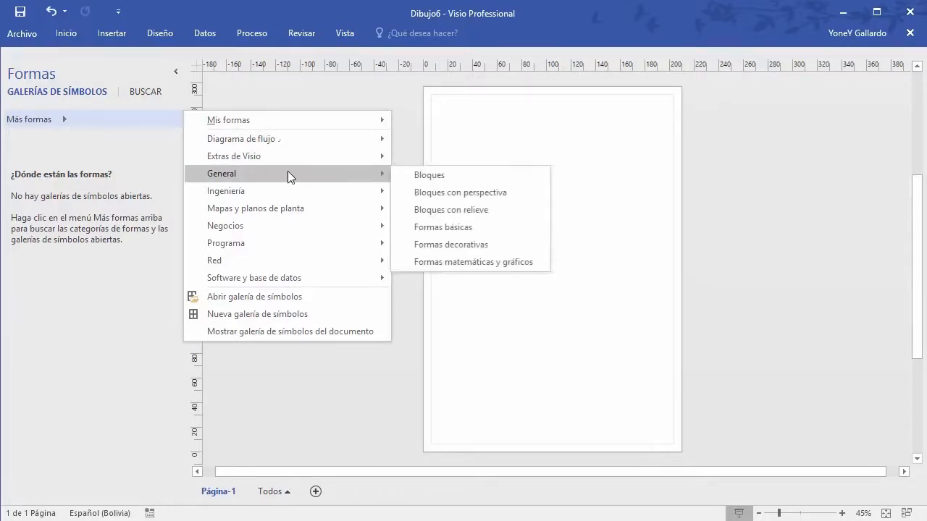
click(439, 181)
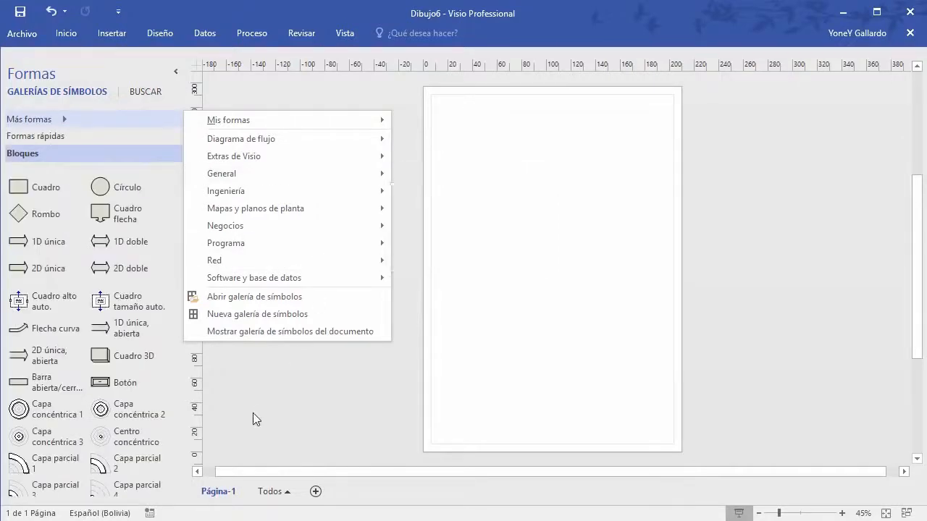
click(254, 411)
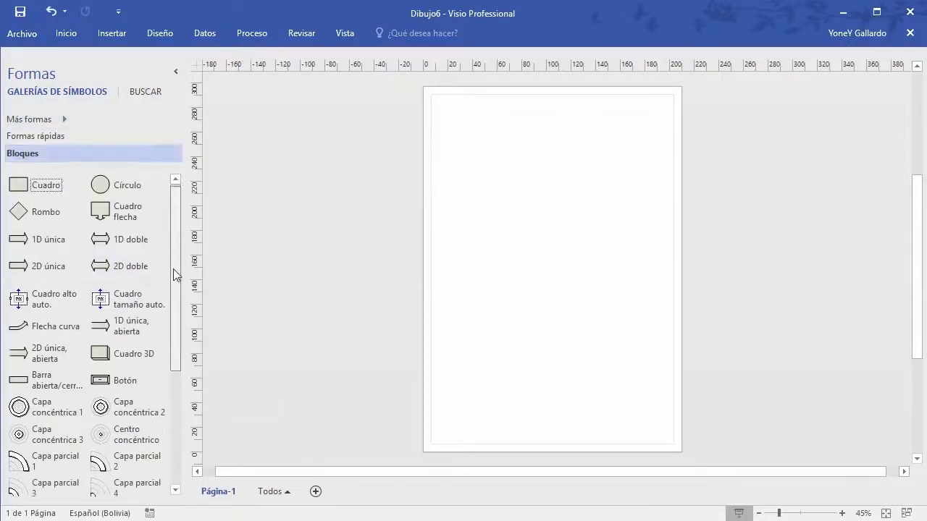
Step: Drag a Cuadro box to the page's top centre and zoom to 132%
scroll(171, 271, down, 3)
scroll(168, 292, up, 3)
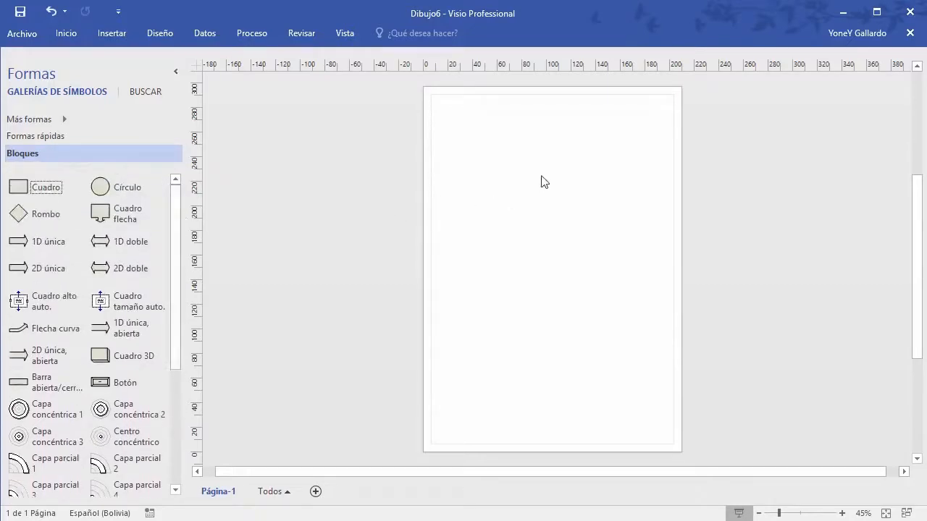
drag(26, 180, 559, 129)
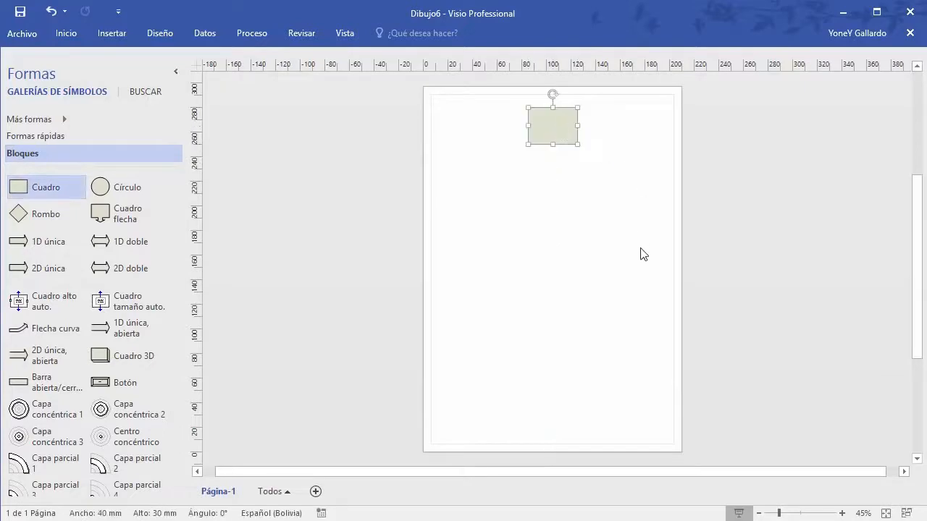
ctrl+scroll(640, 255, up, 5)
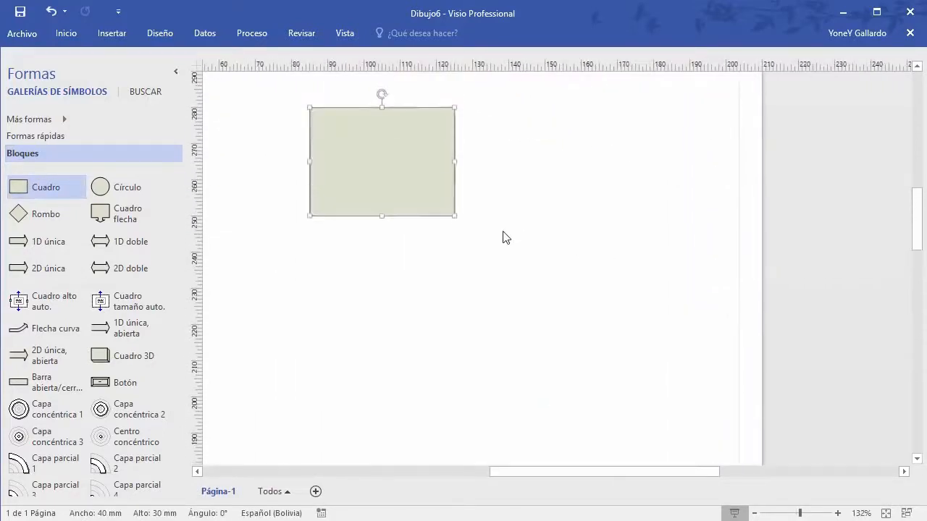
scroll(505, 243, up, 2)
drag(601, 471, 554, 470)
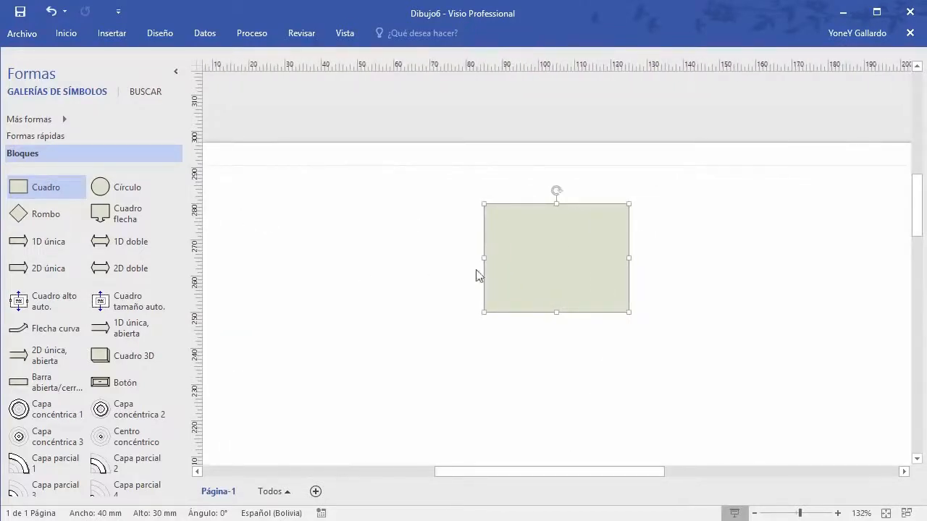
Step: Show the Cuadro rectangle's Datos de formas window through its Datos shortcut menu
right_click(540, 227)
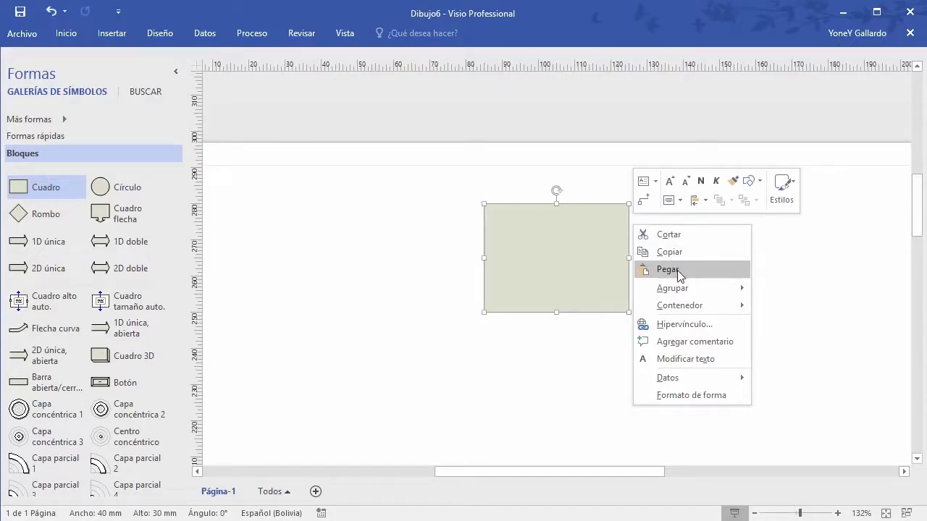
mouse_move(670, 292)
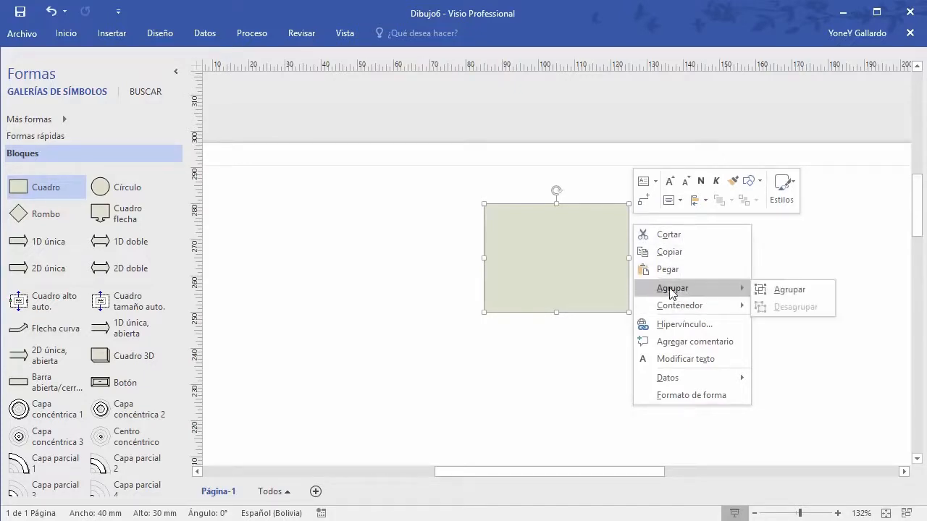
mouse_move(691, 306)
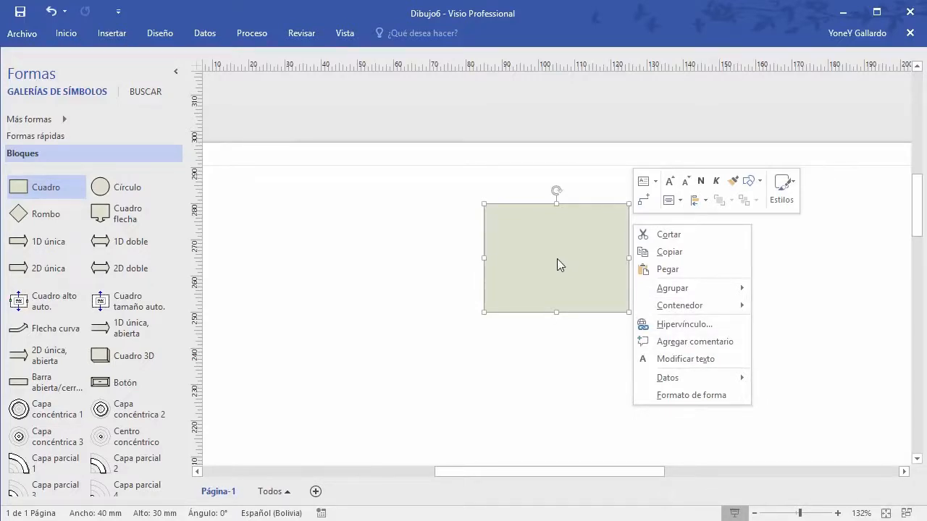
mouse_move(693, 381)
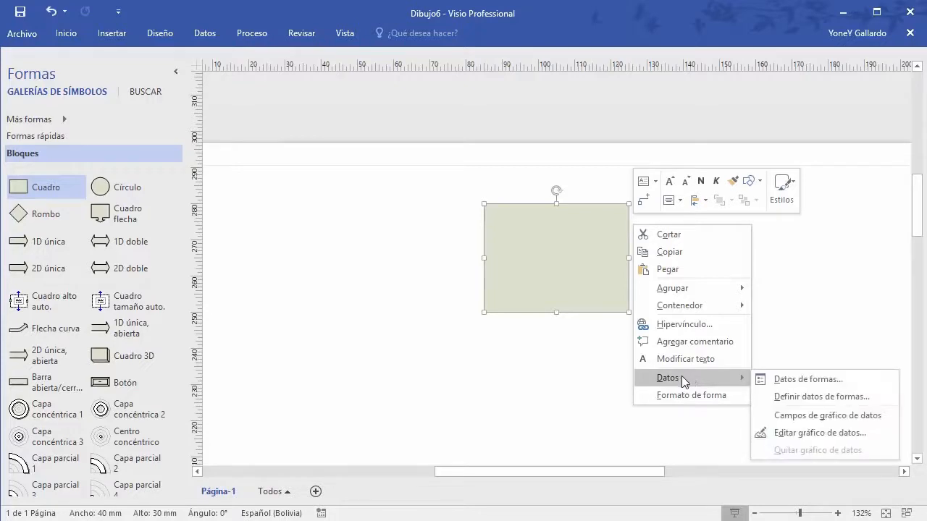
click(806, 381)
mouse_move(897, 125)
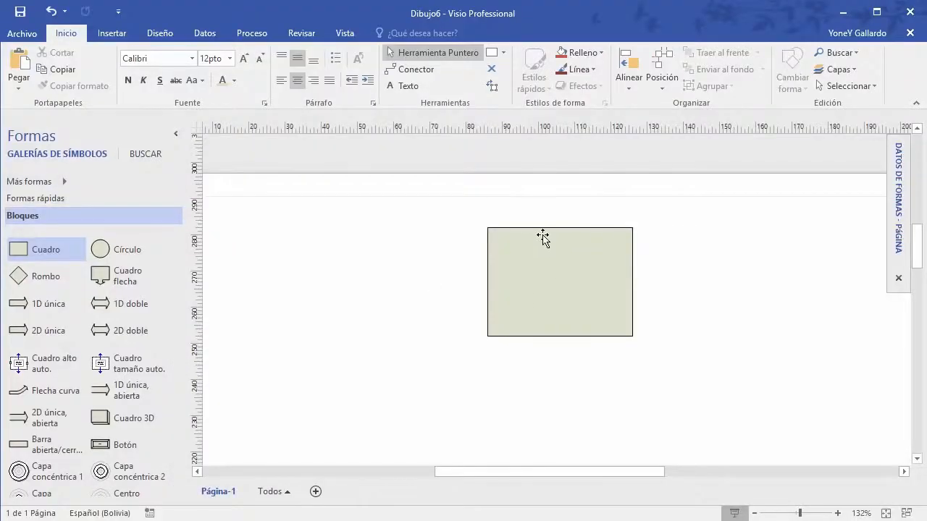
Step: Type the label GERENTE GENERAL into the rectangle
click(543, 236)
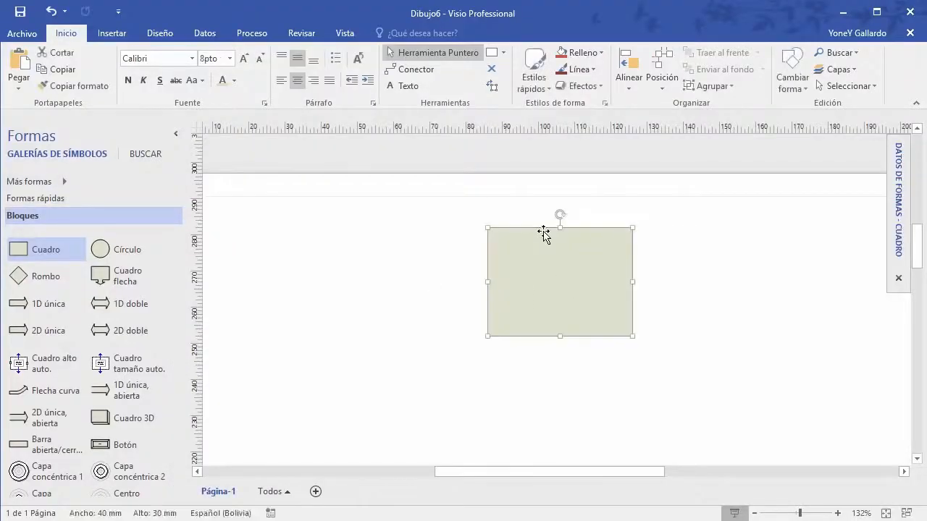
double_click(552, 275)
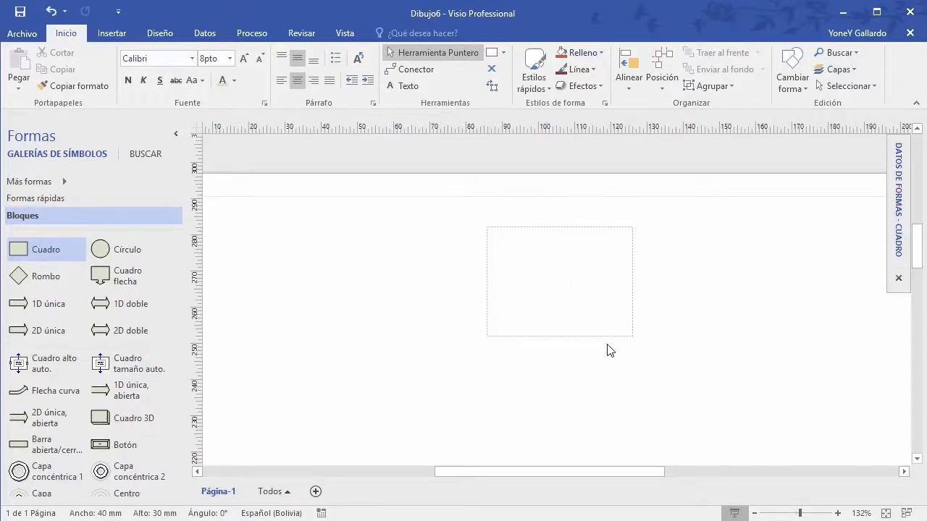
text(GERENTE GENERAL)
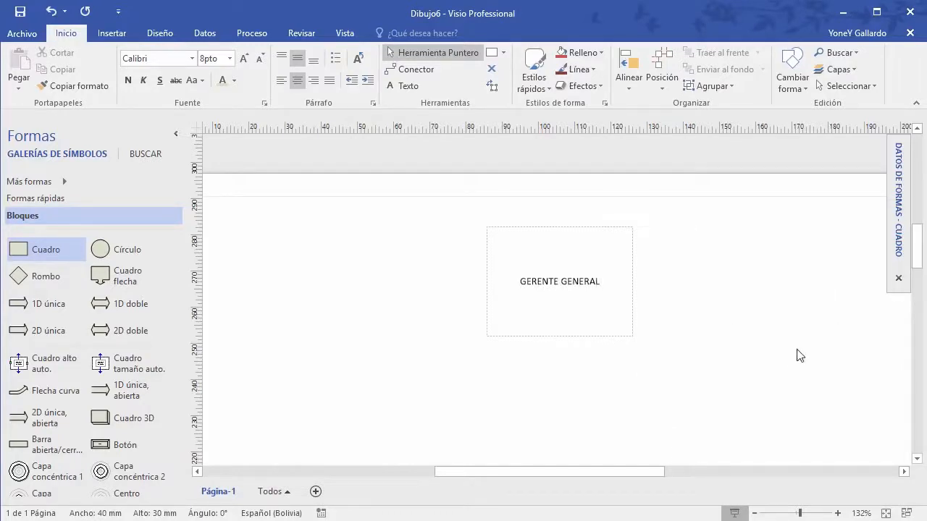
key(Escape)
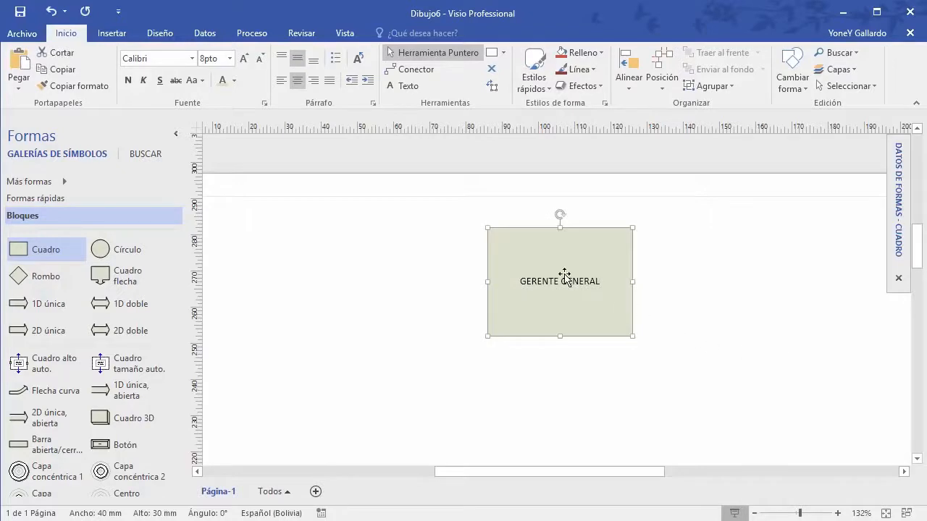
Step: Move the GERENTE GENERAL box to the left and copy it
key(Escape)
drag(558, 239, 300, 213)
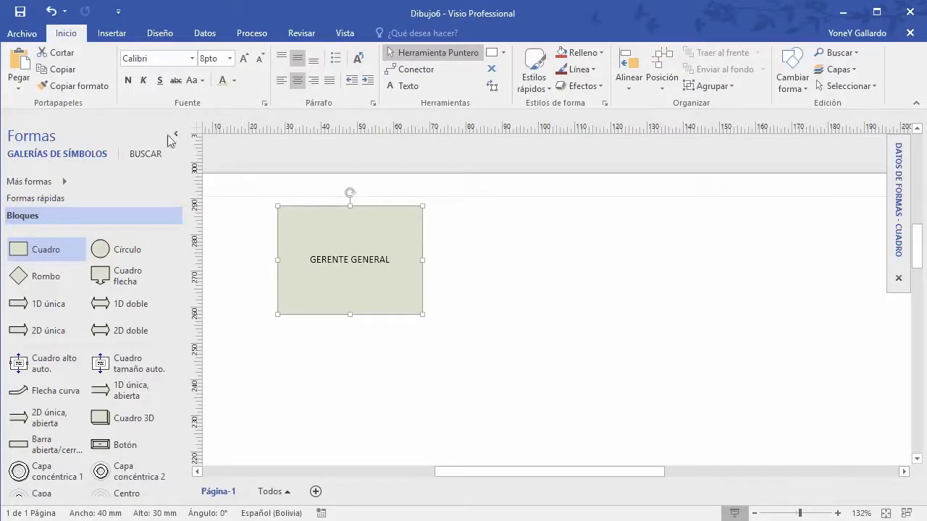
click(61, 69)
Step: Paste a copy of GERENTE GENERAL and place it on the right of the page
click(627, 243)
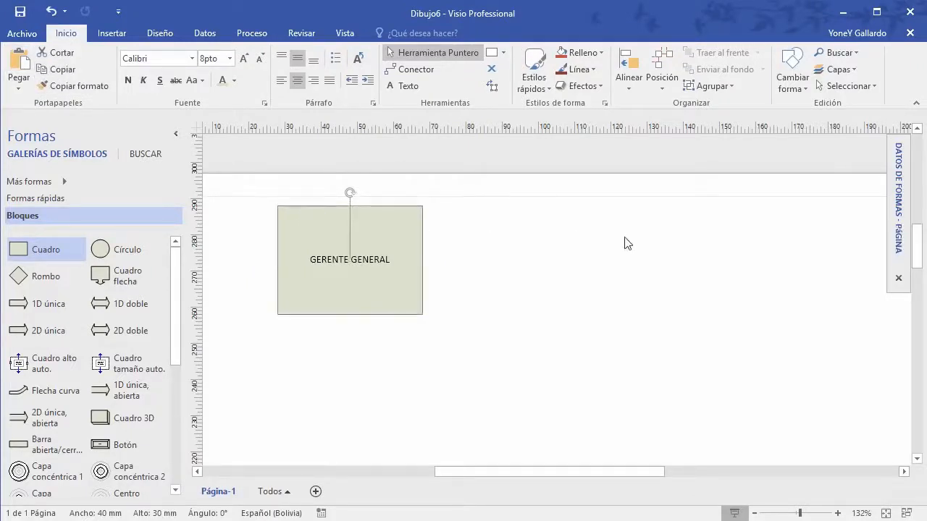
click(19, 65)
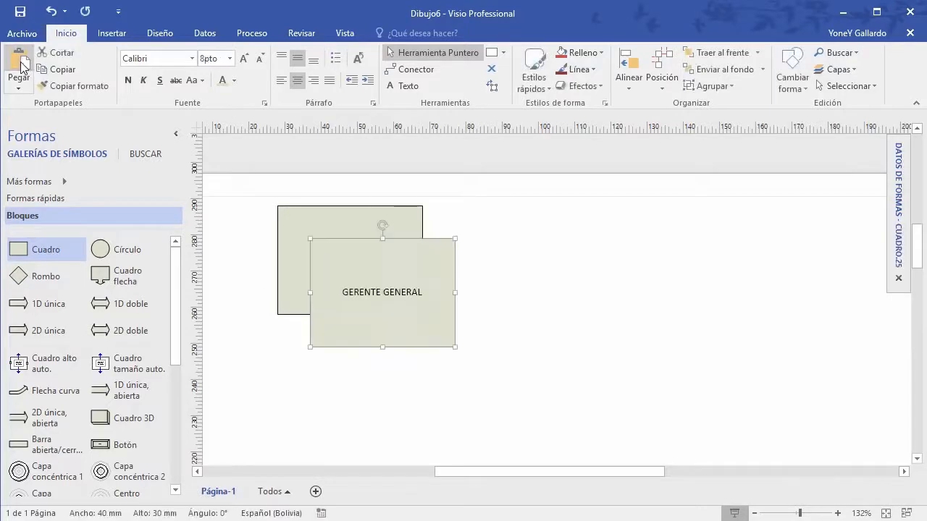
drag(364, 242, 637, 214)
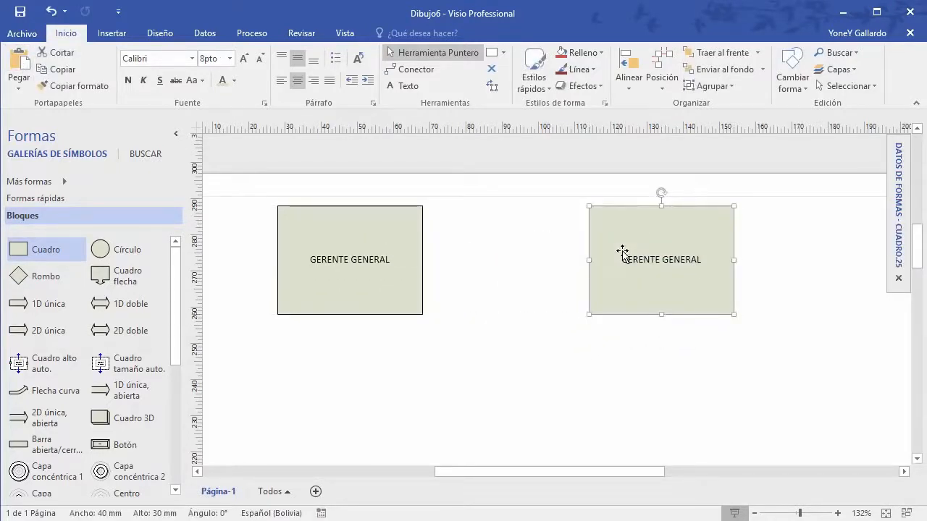
Step: Cut and re-paste the left GERENTE GENERAL box, nudging it slightly lower
click(384, 210)
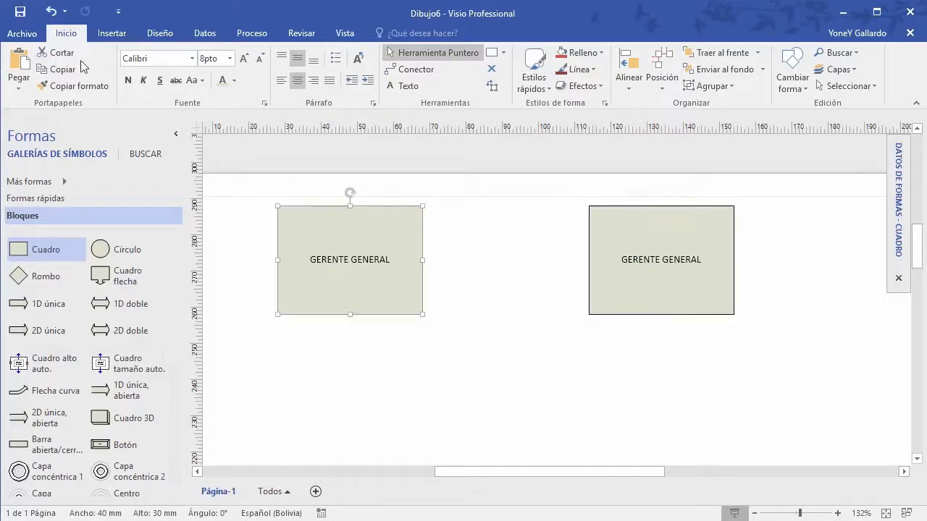
click(61, 53)
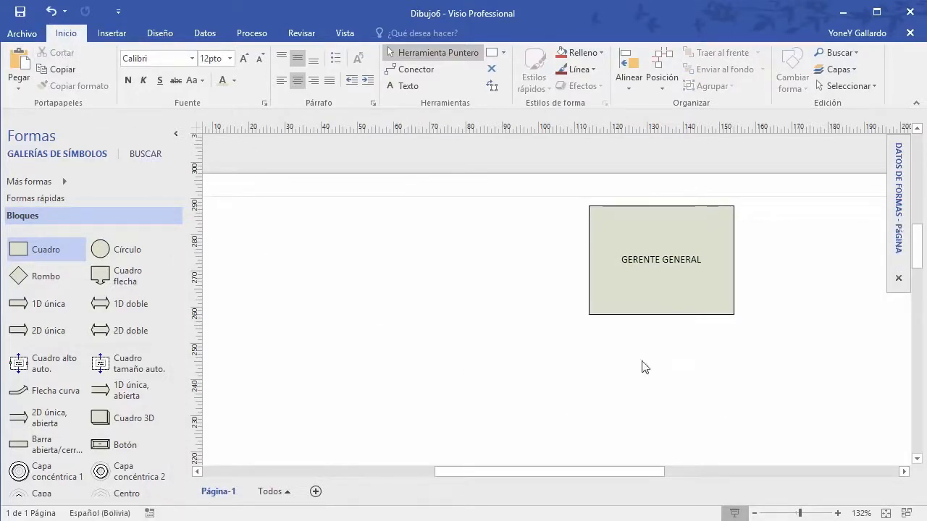
click(18, 62)
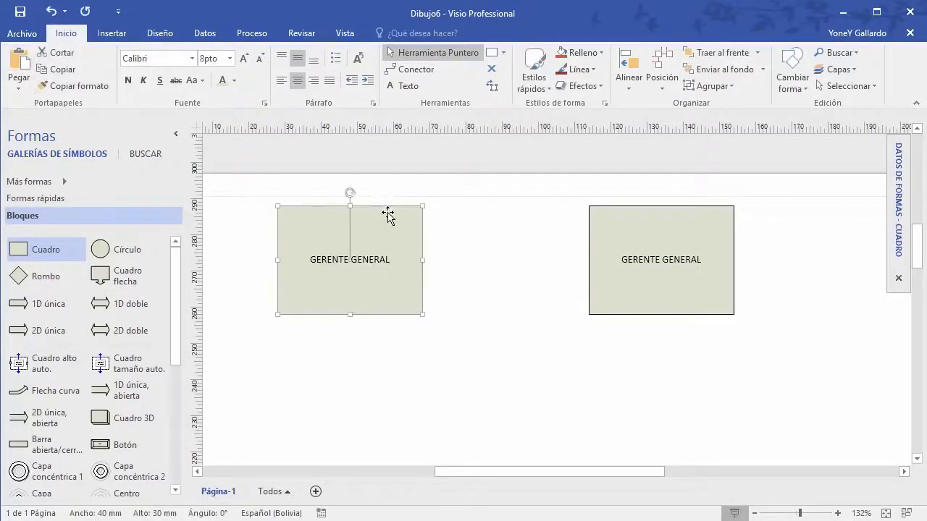
drag(388, 215, 427, 223)
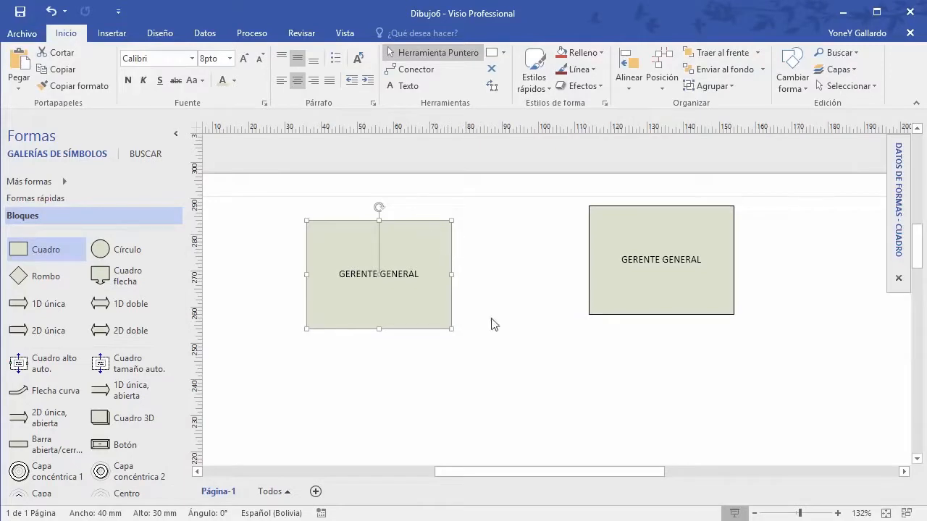
click(534, 344)
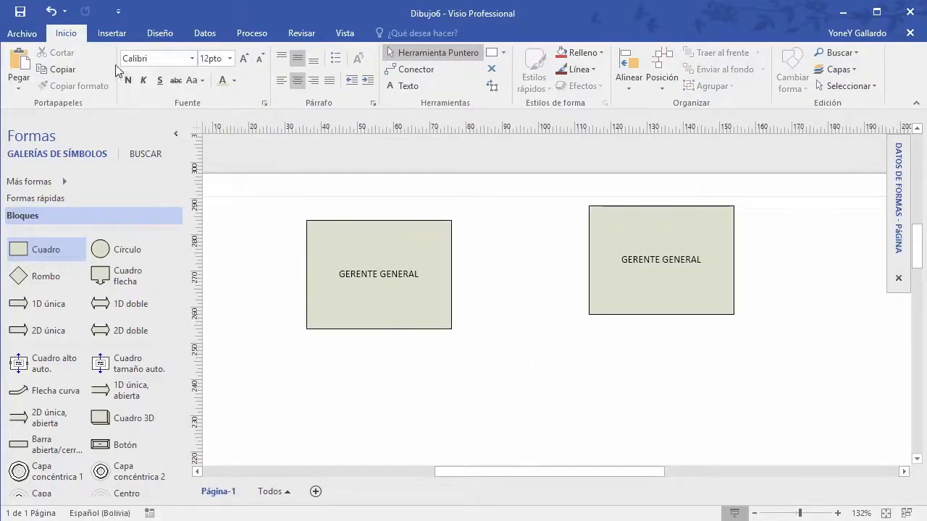
click(423, 236)
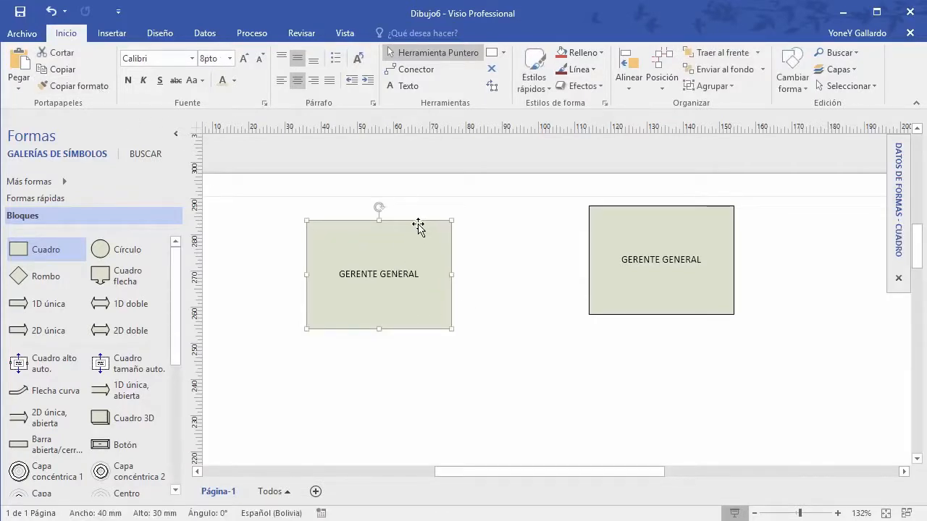
Step: Make the left GERENTE GENERAL label bold, italic and 24 pt
key(Escape)
click(388, 271)
click(128, 80)
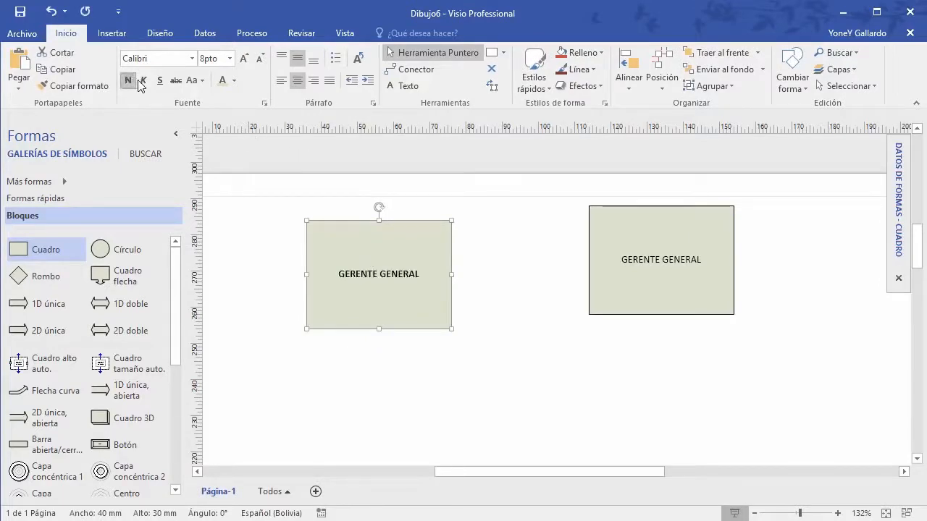
click(143, 80)
click(230, 58)
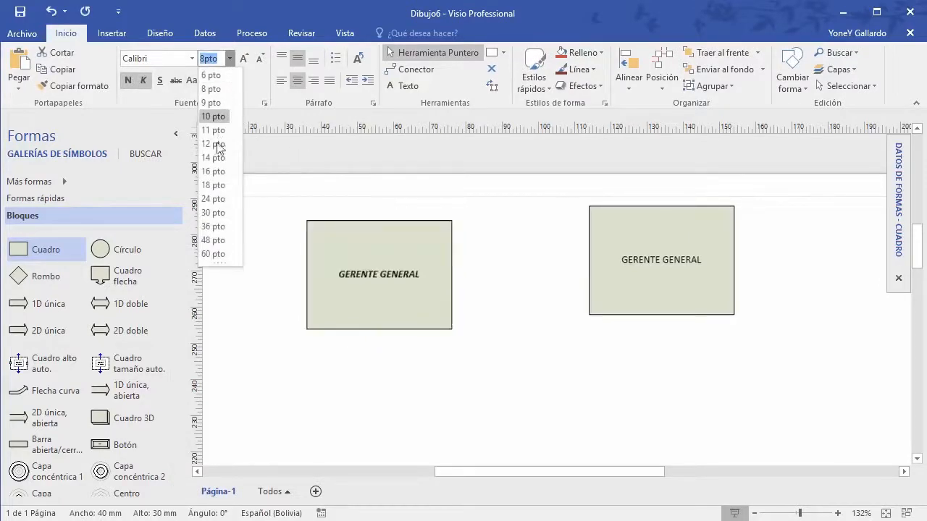
click(217, 200)
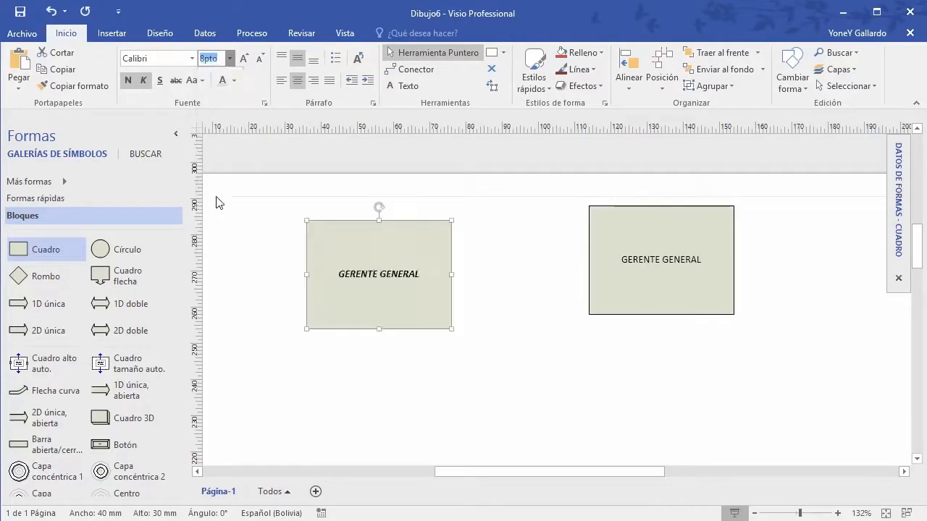
Step: Copy that formatting onto the right box, then undo it to keep plain text
click(75, 87)
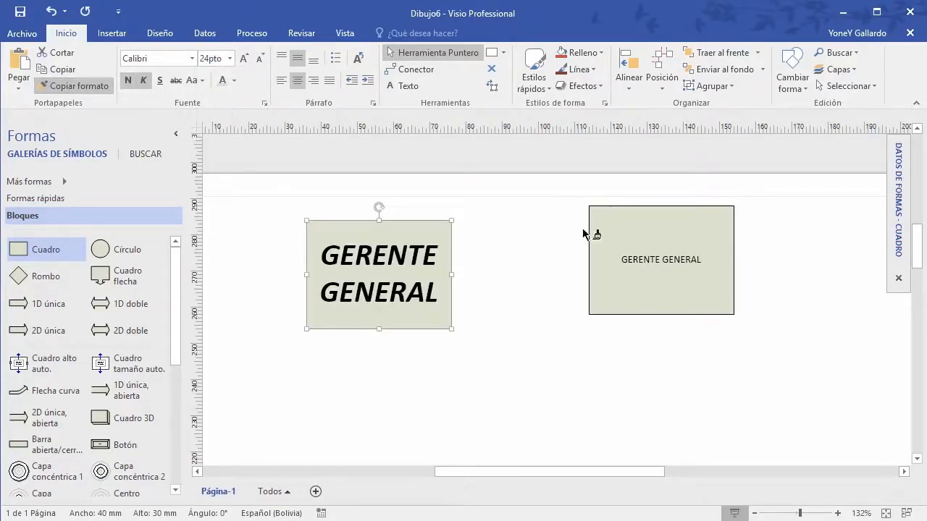
click(676, 252)
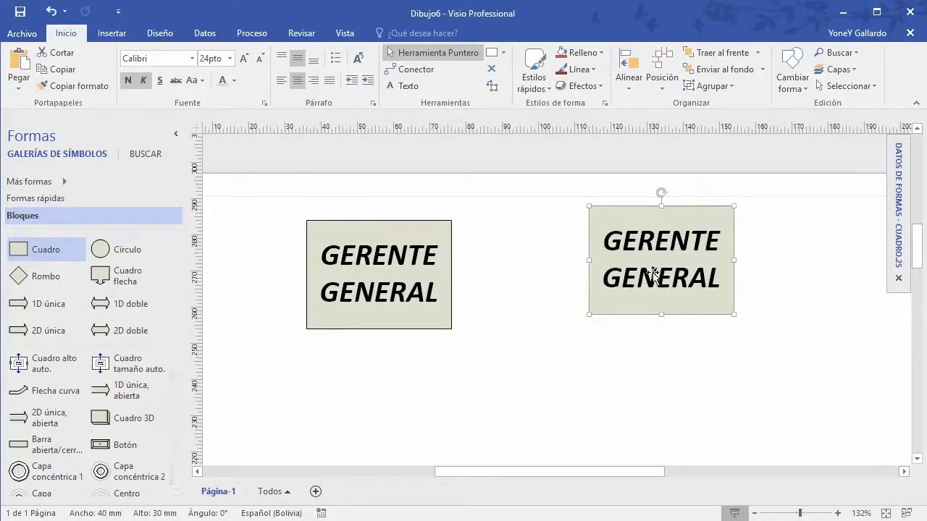
key(ctrl+z)
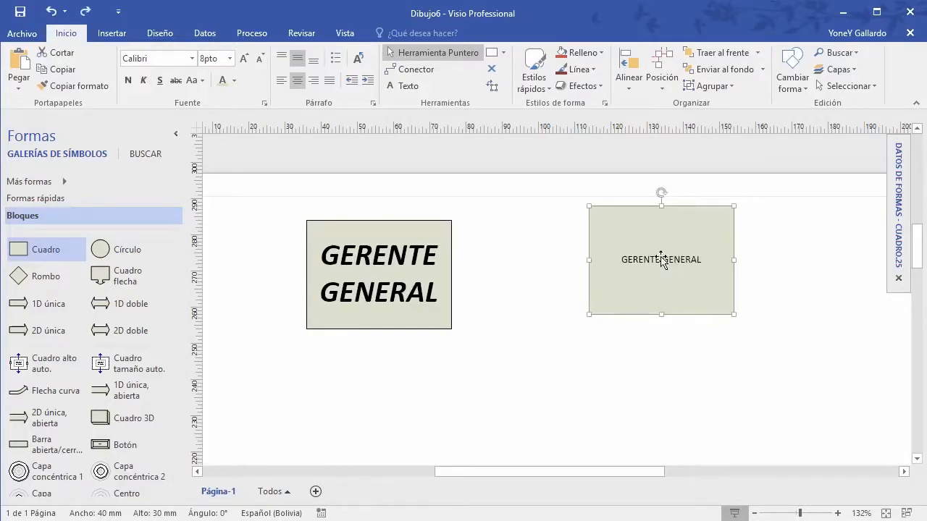
Step: Relabel the right box SUB-GERENTE
double_click(657, 261)
text(SUBGEREN)
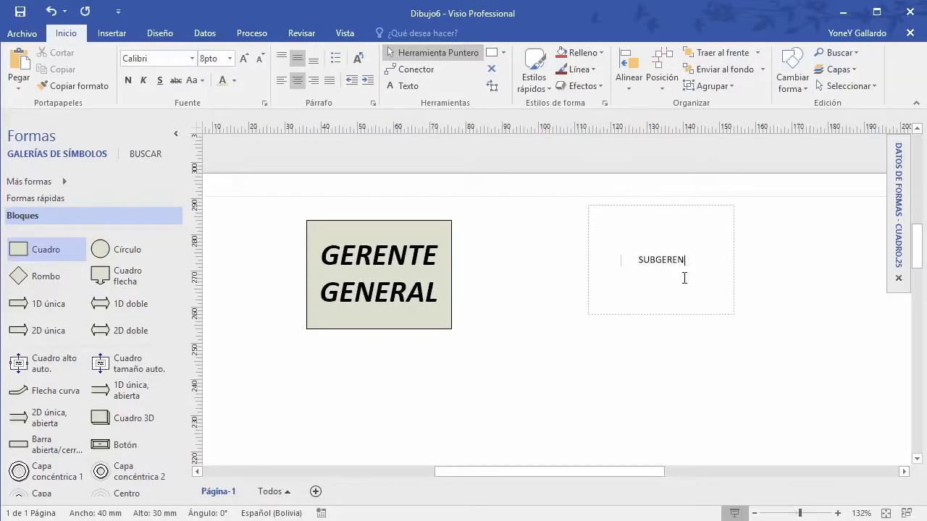
text(TE)
text(-)
click(654, 380)
Step: Apply GERENTE GENERAL's formatting to SUB-GERENTE, then undo it to keep small plain text
click(379, 253)
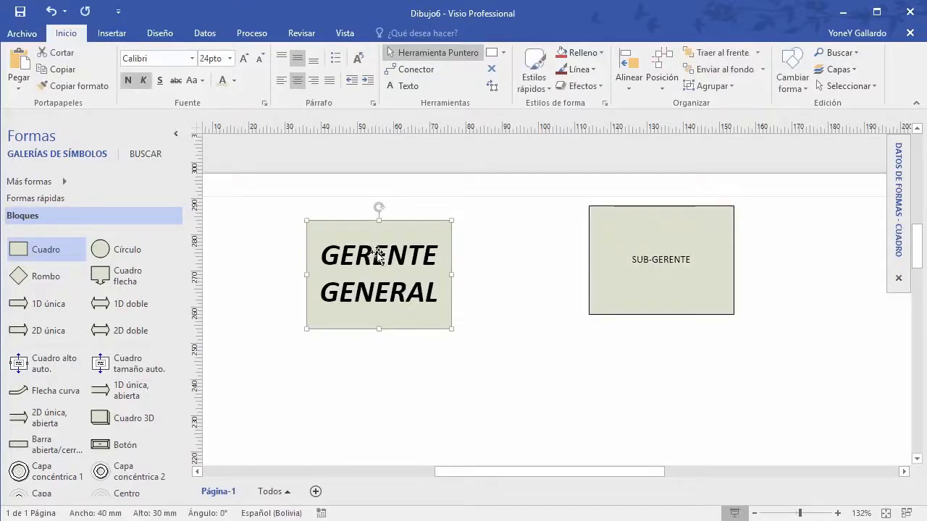
click(69, 89)
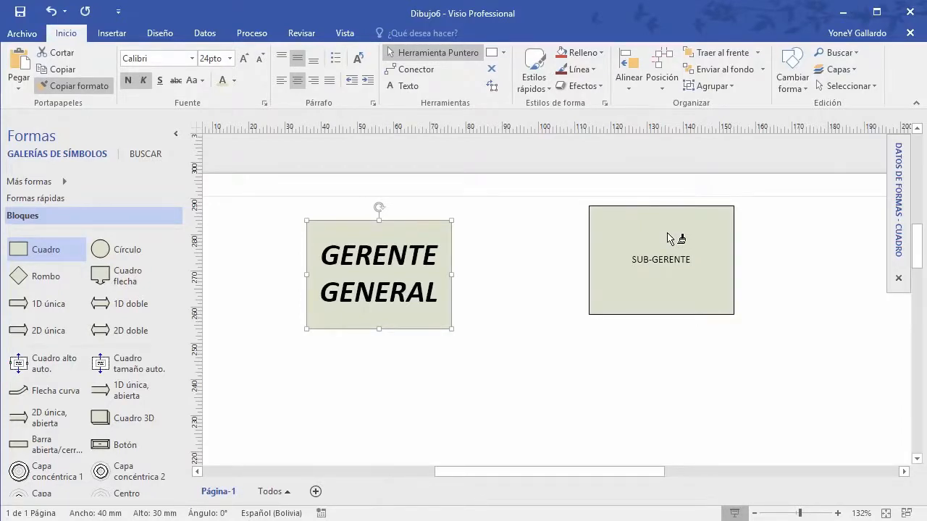
click(670, 239)
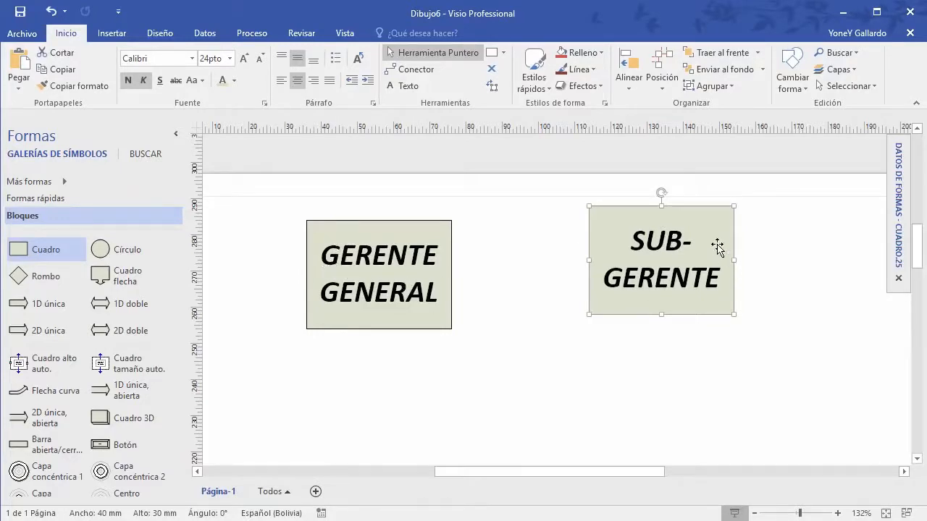
click(728, 346)
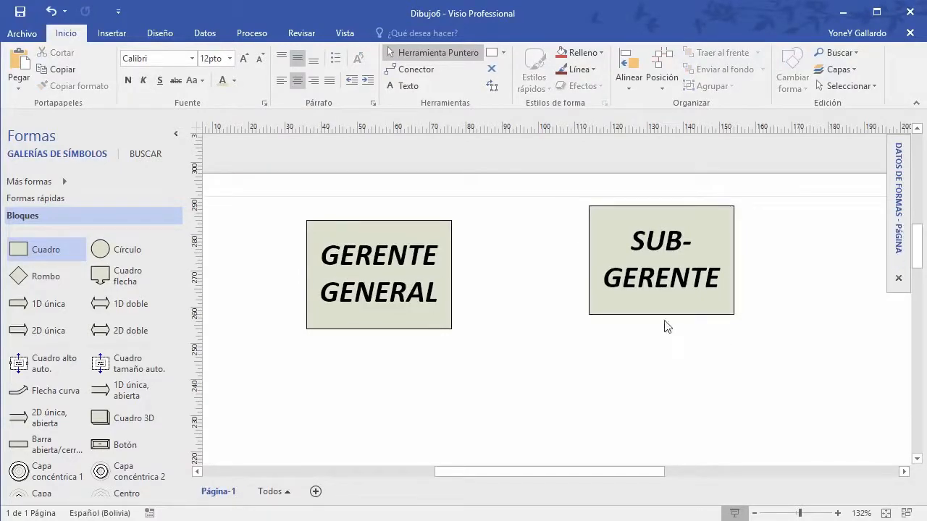
click(685, 240)
key(ctrl+z)
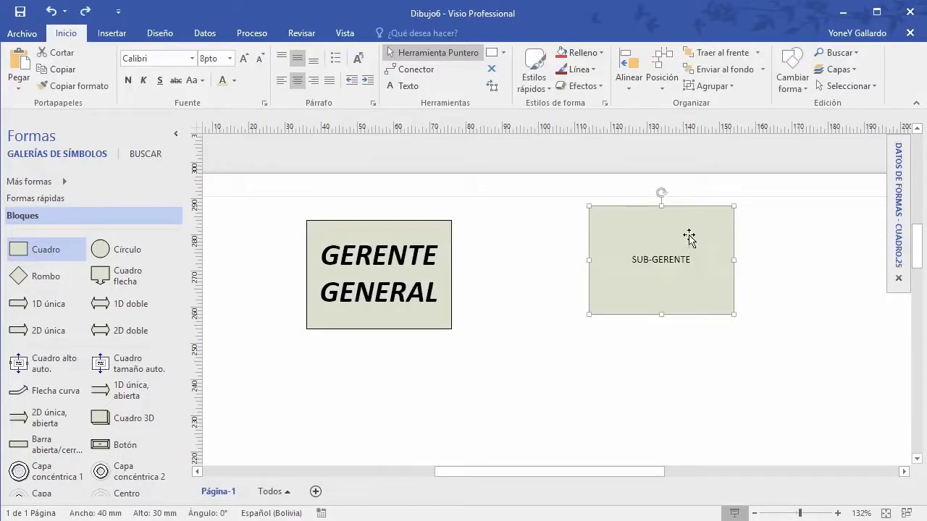
key(Escape)
Step: Ctrl+drag the SUB-GERENTE box downward twice, making two copies beneath it
click(678, 232)
drag(686, 210, 695, 348)
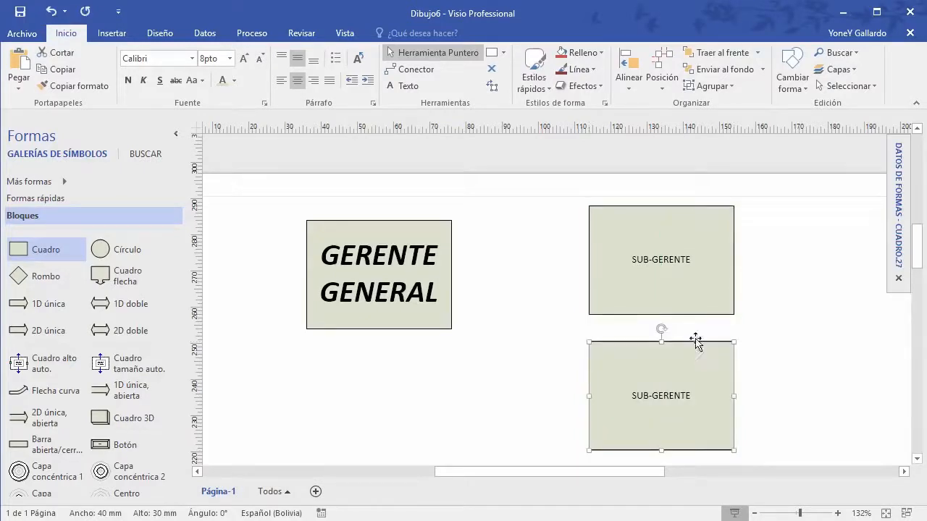
scroll(716, 340, down, 3)
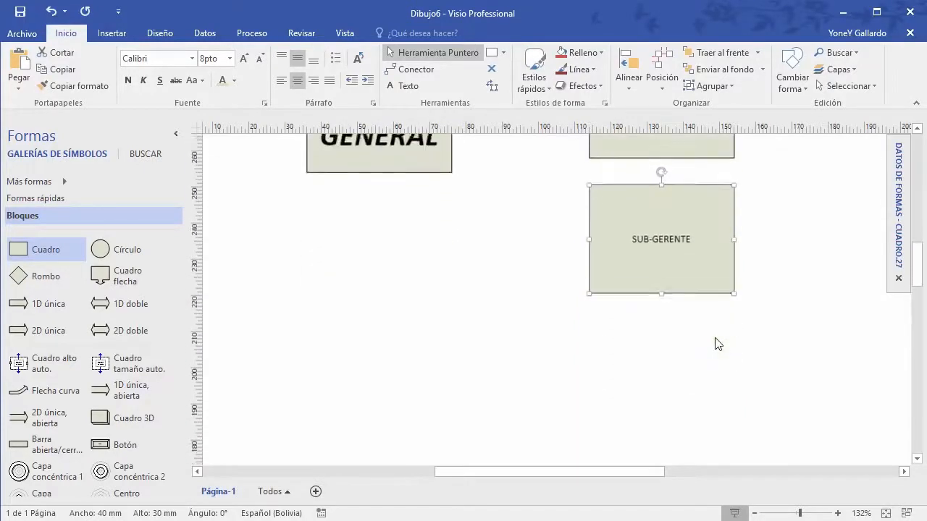
scroll(717, 343, up, 1)
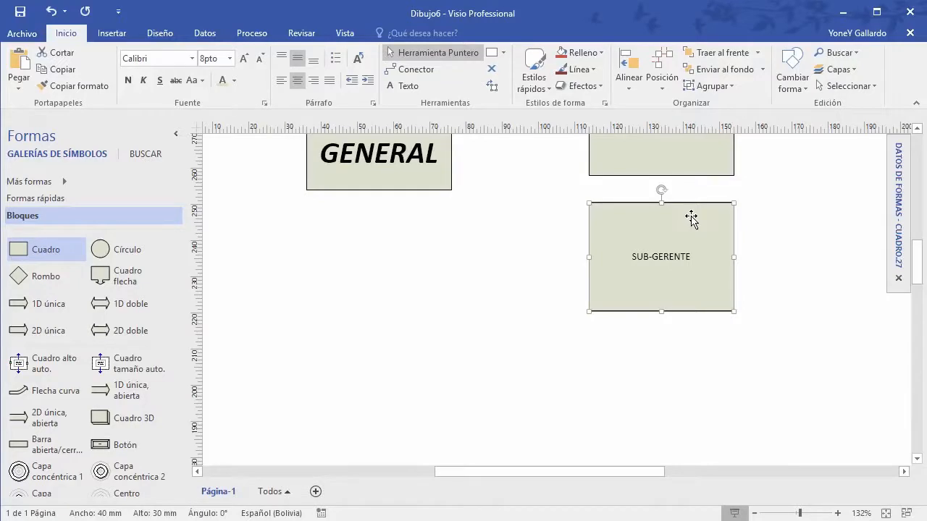
drag(692, 260, 700, 349)
scroll(779, 353, up, 2)
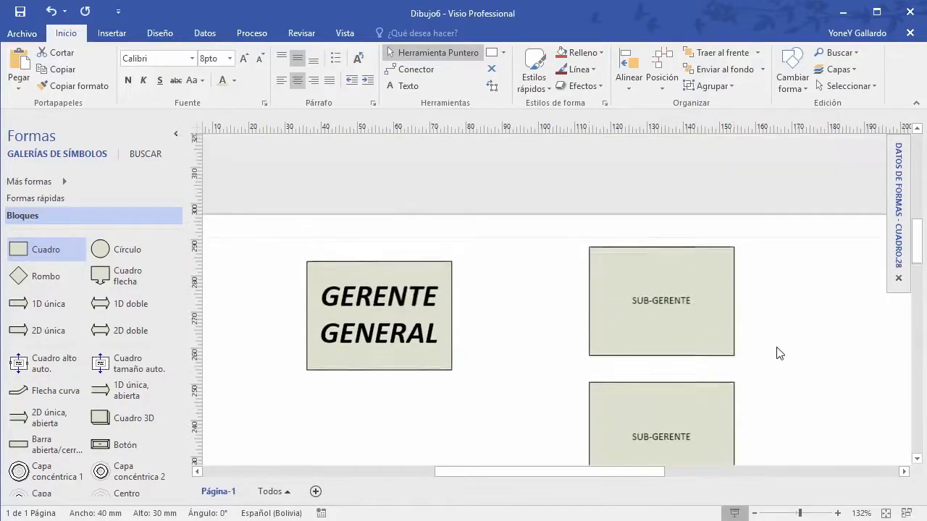
scroll(779, 353, down, 1)
Step: Relabel the middle copy ADMINISTRADOR and the bottom copy RRHH
double_click(658, 348)
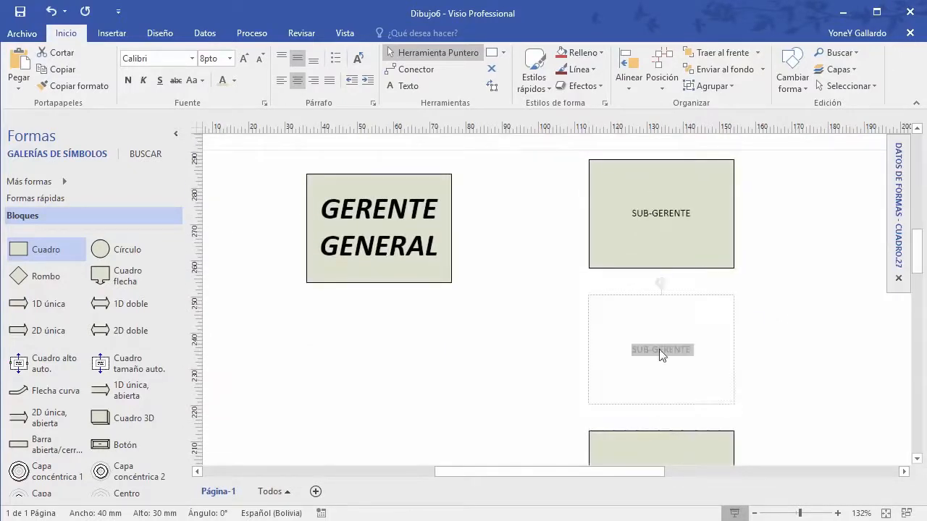
text(ADMINIS)
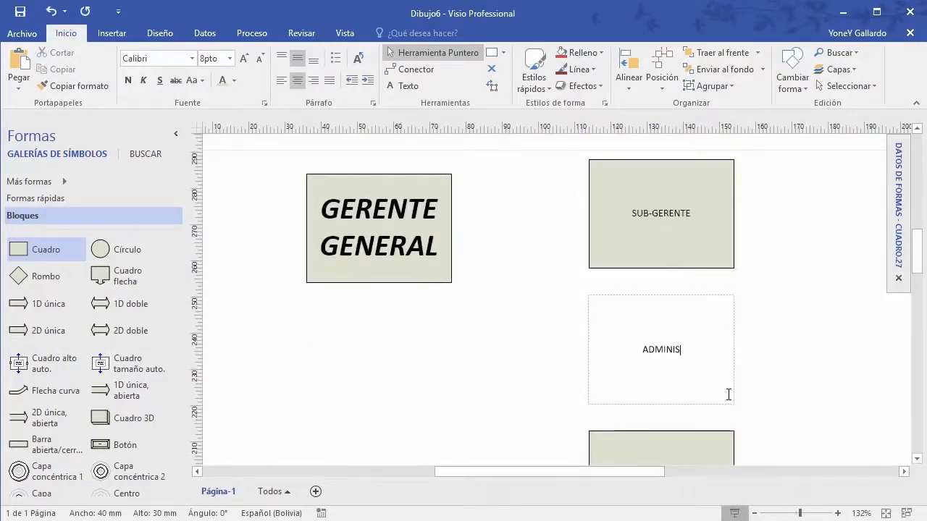
text(TRADOR)
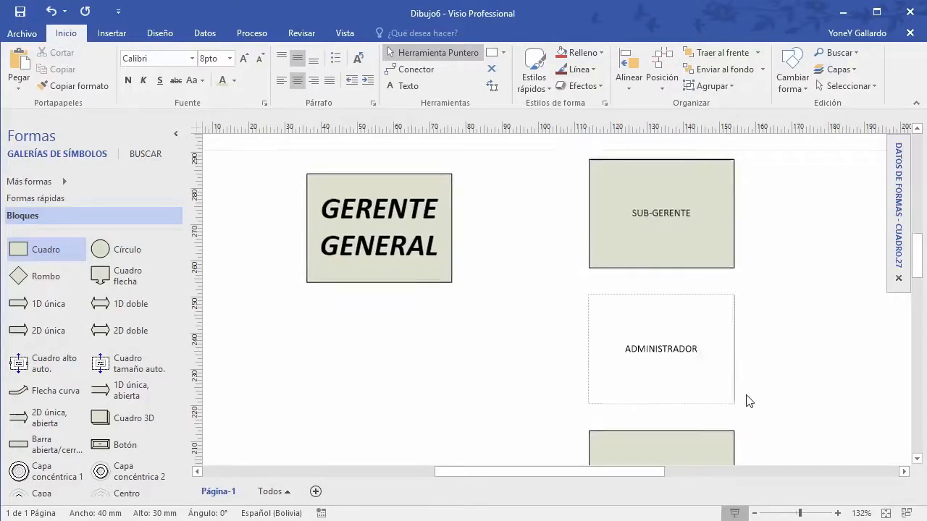
scroll(747, 400, down, 2)
double_click(658, 350)
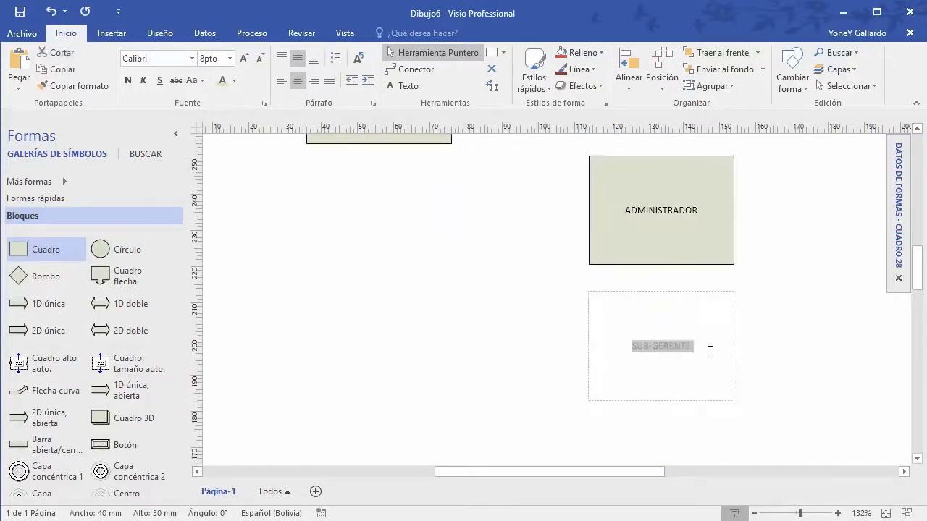
text(RECU)
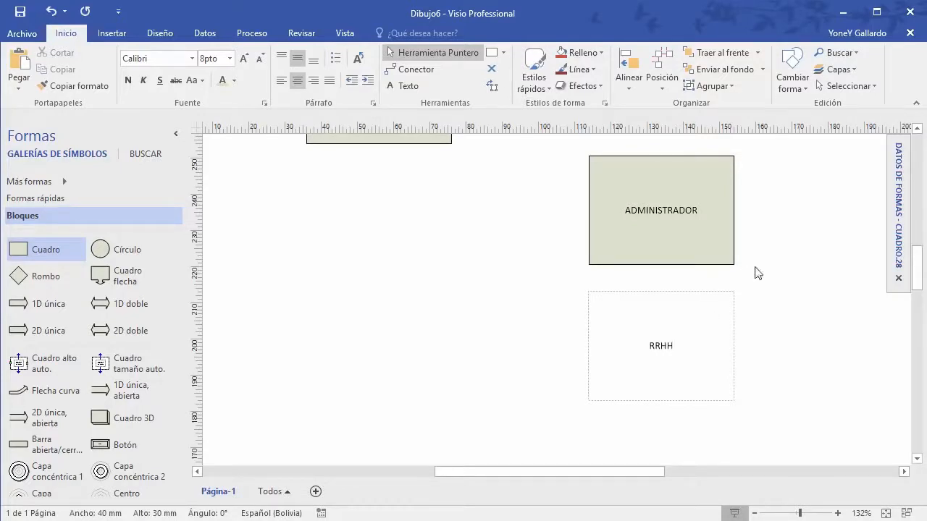
click(776, 337)
scroll(776, 337, up, 3)
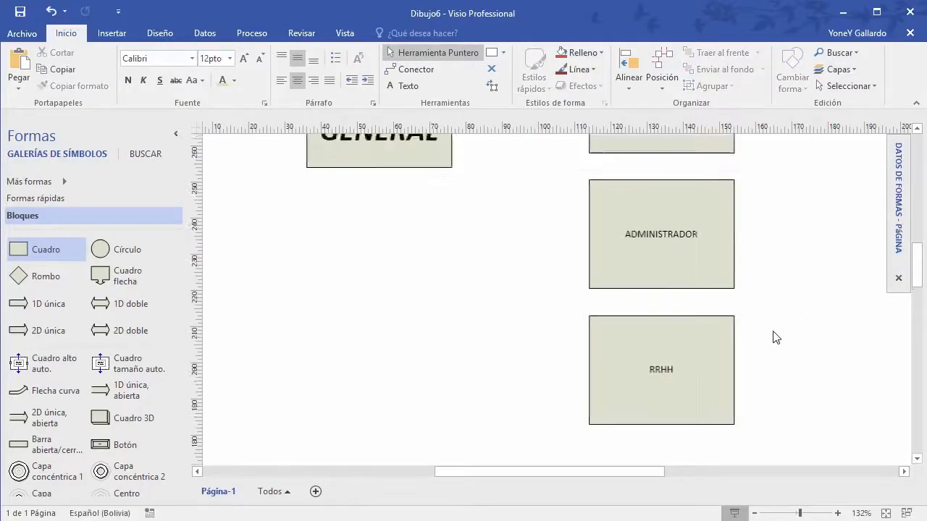
click(360, 181)
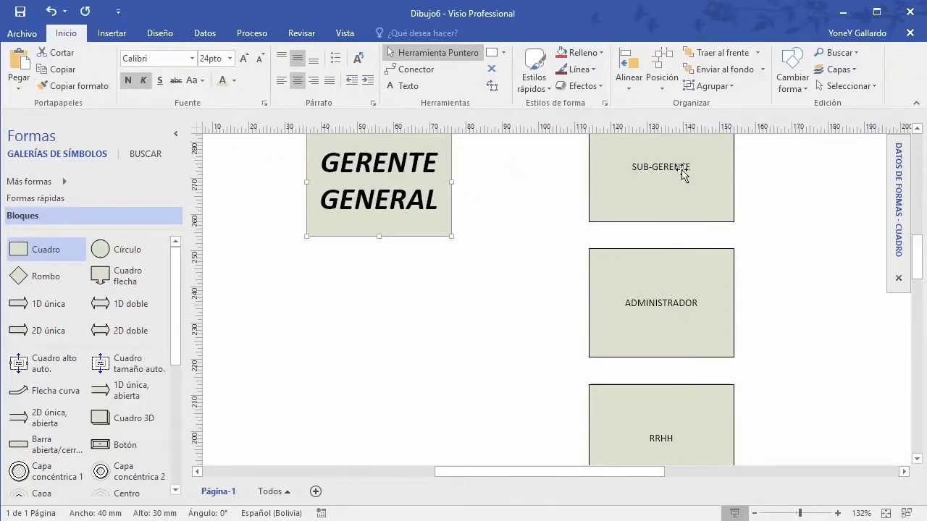
Step: Copy GERENTE GENERAL's 24 pt bold italic formatting onto the SUB-GERENTE, ADMINISTRADOR and RRHH labels
click(72, 89)
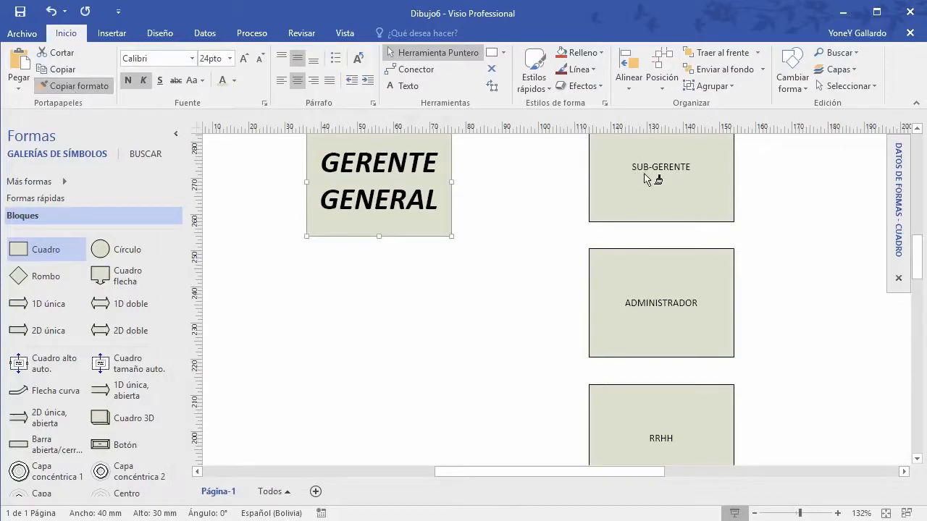
click(667, 172)
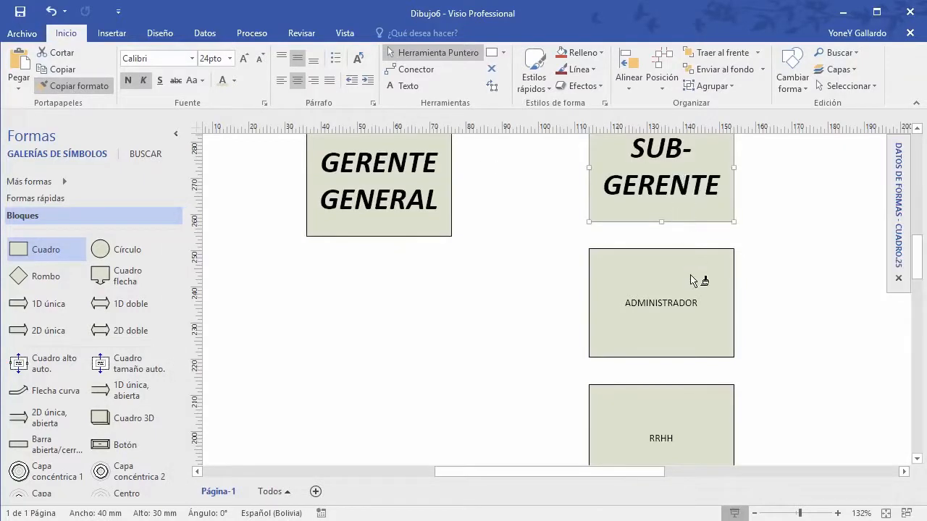
click(697, 304)
click(685, 417)
scroll(783, 345, down, 2)
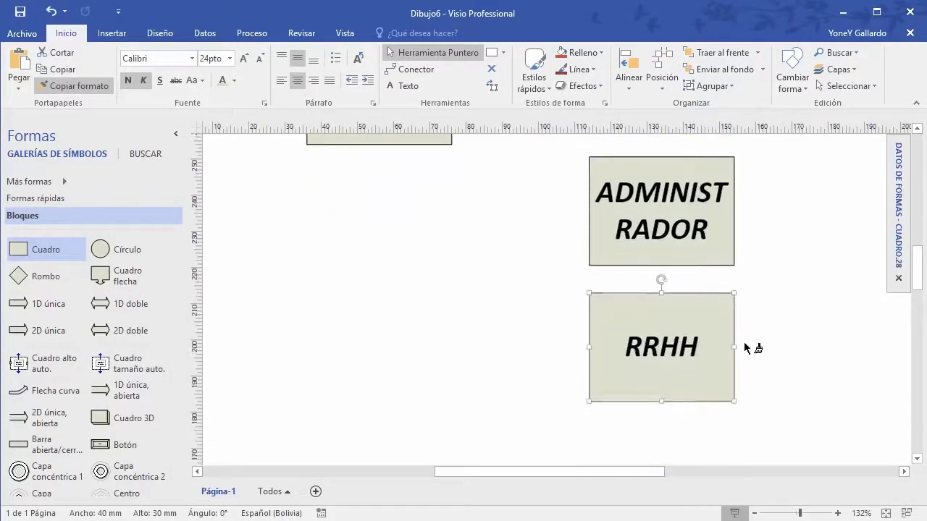
scroll(673, 326, up, 3)
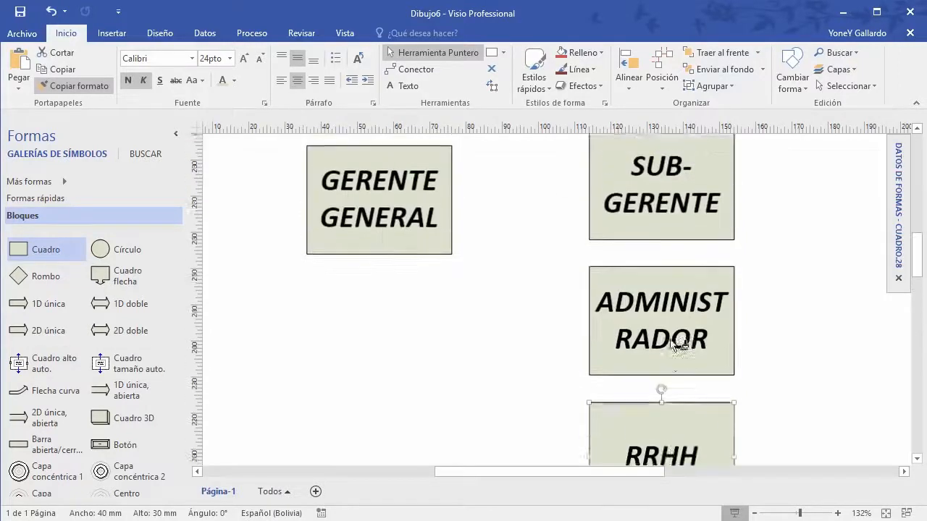
scroll(692, 349, down, 2)
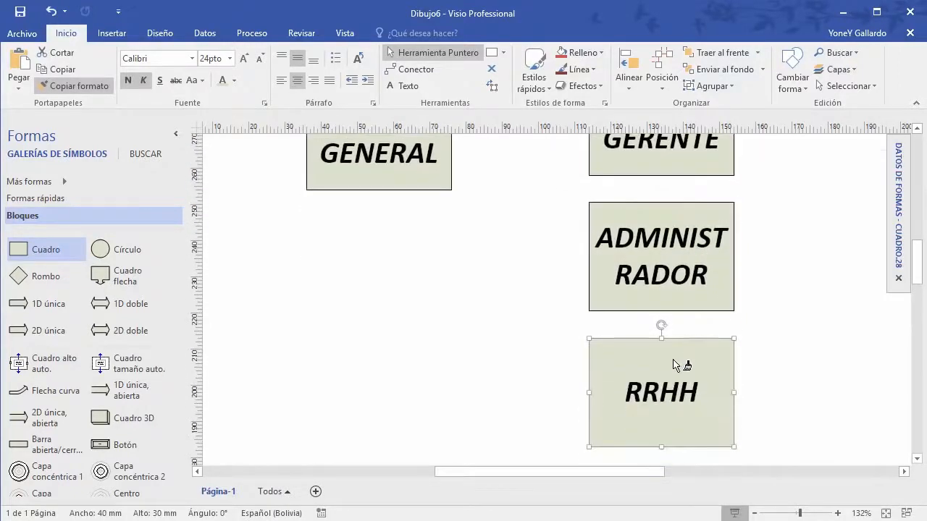
key(Escape)
scroll(494, 326, up, 2)
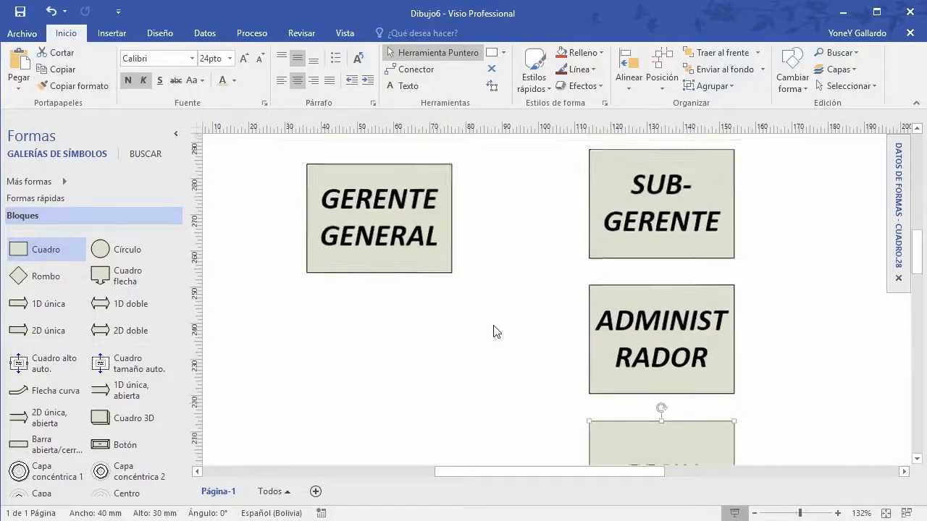
Step: Clear the selection and select the GERENTE GENERAL box
click(501, 383)
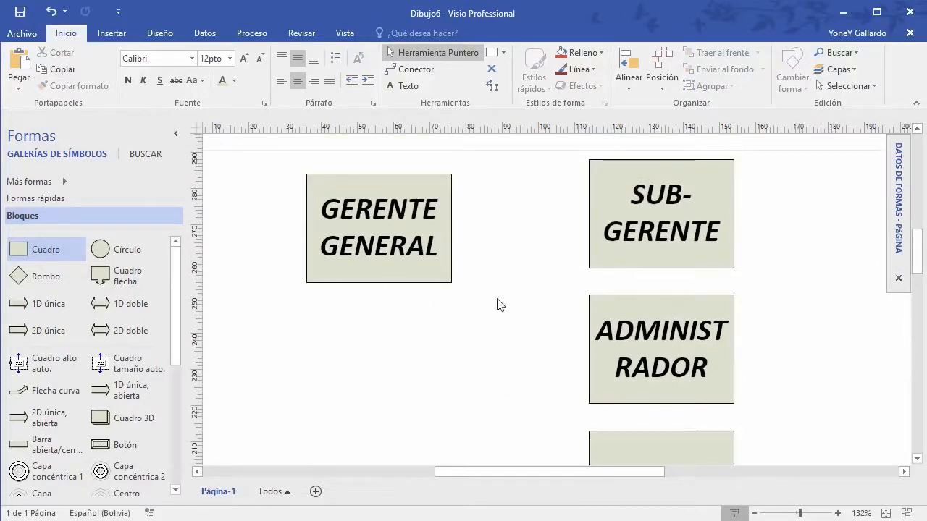
scroll(521, 291, down, 1)
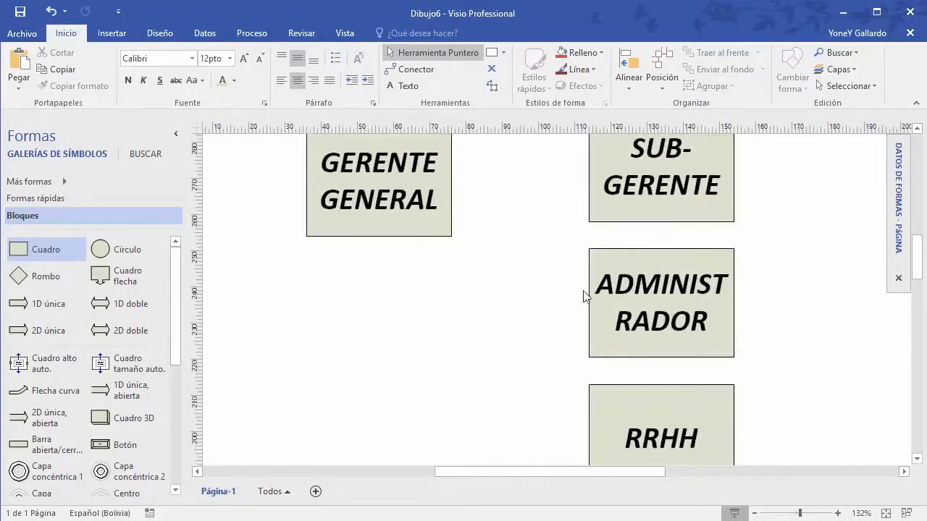
ctrl+scroll(579, 293, down, 2)
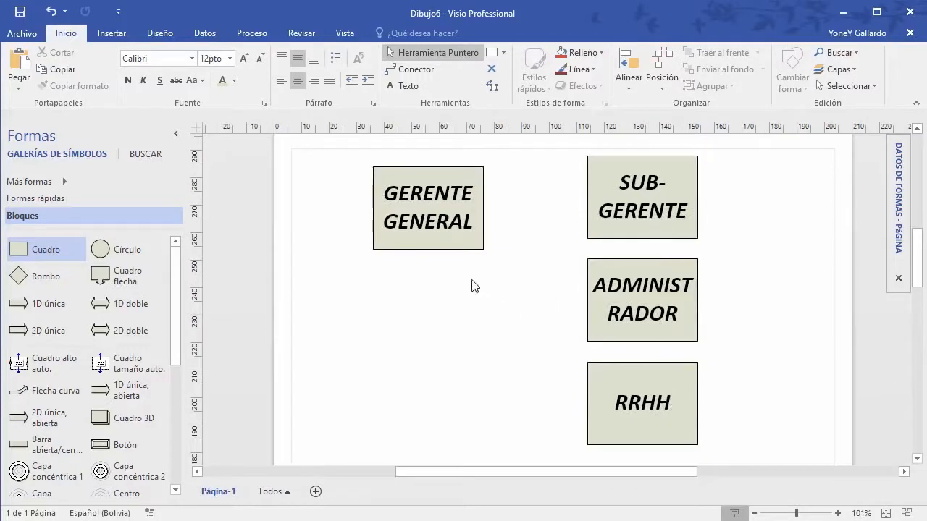
click(427, 217)
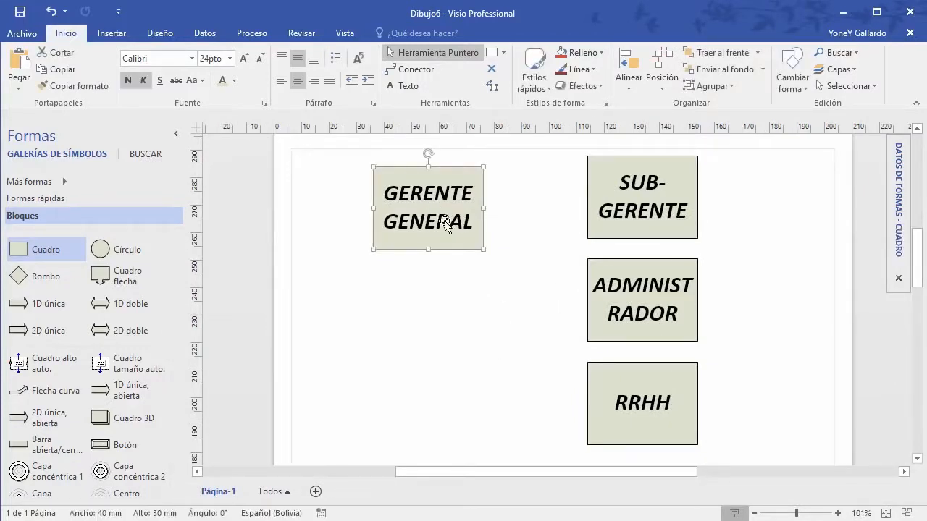
click(348, 208)
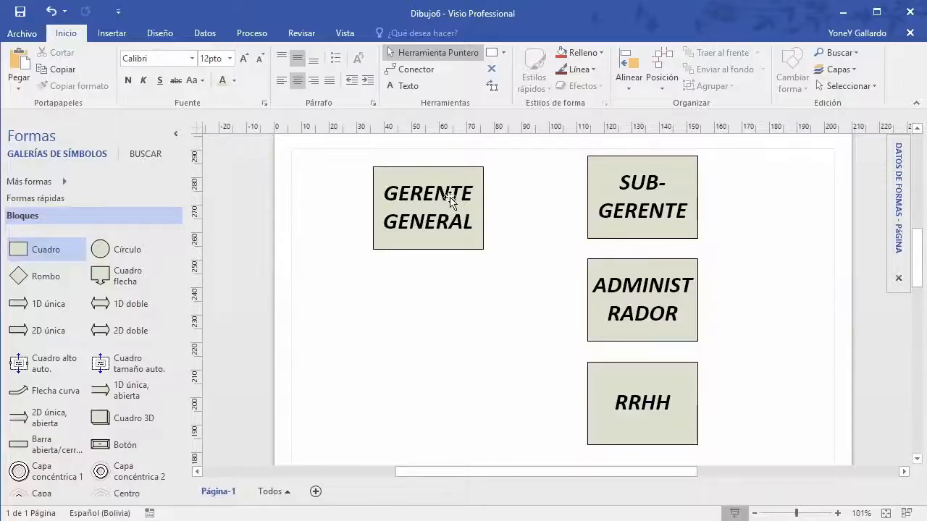
click(443, 215)
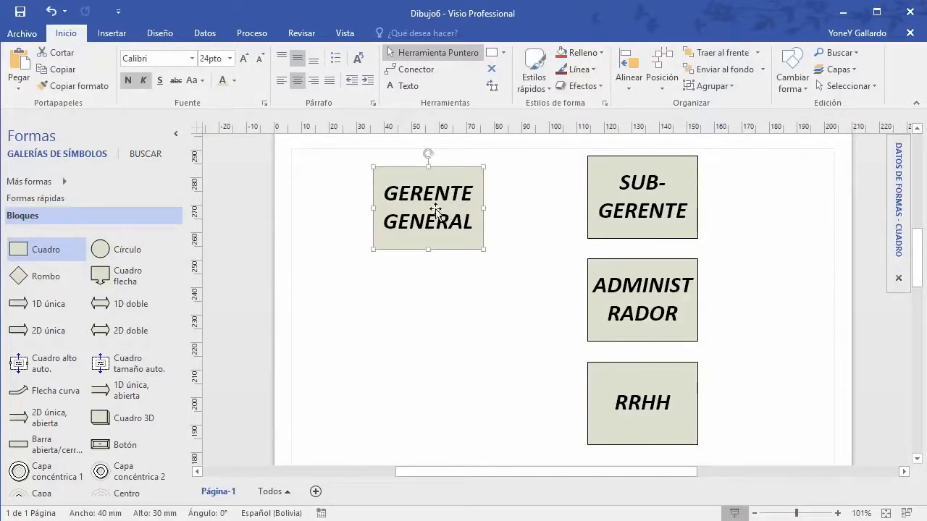
Step: Set the GERENTE GENERAL text to Arial and widen its box to 54 mm
click(173, 61)
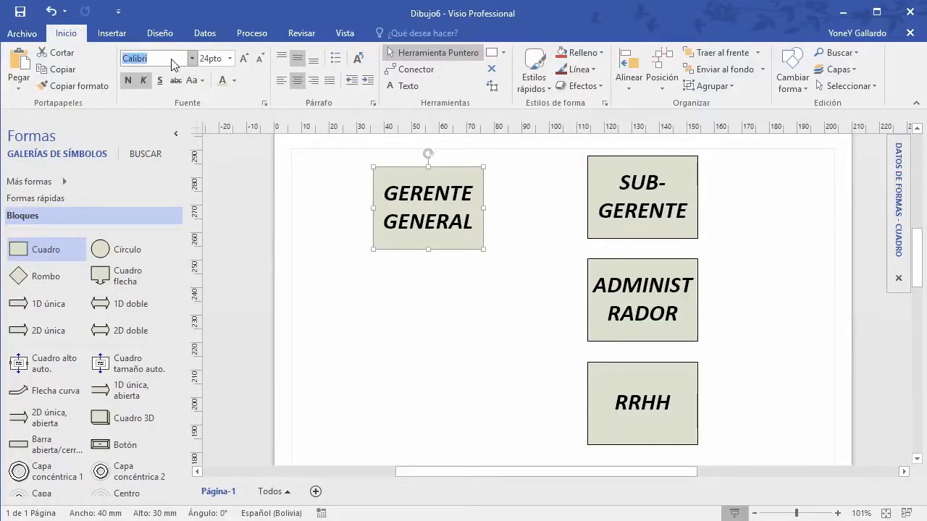
text(Arial)
key(Return)
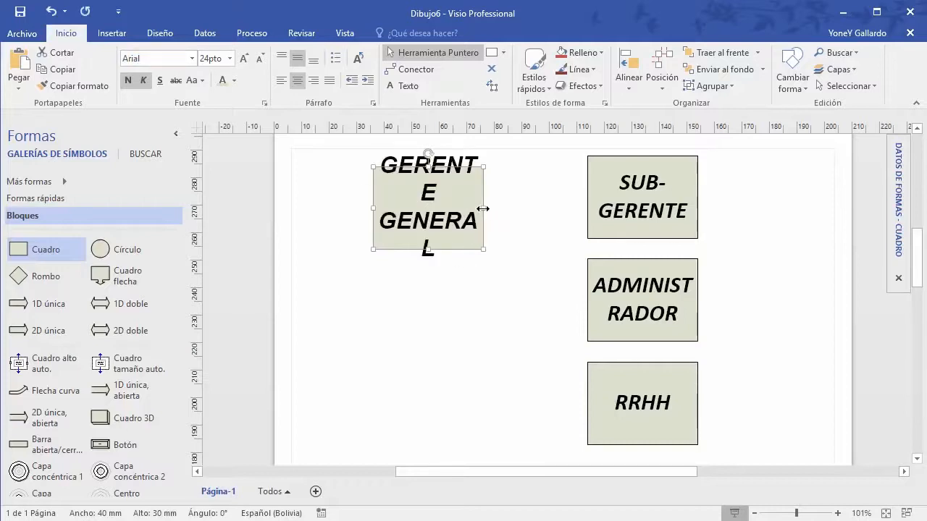
drag(484, 208, 519, 210)
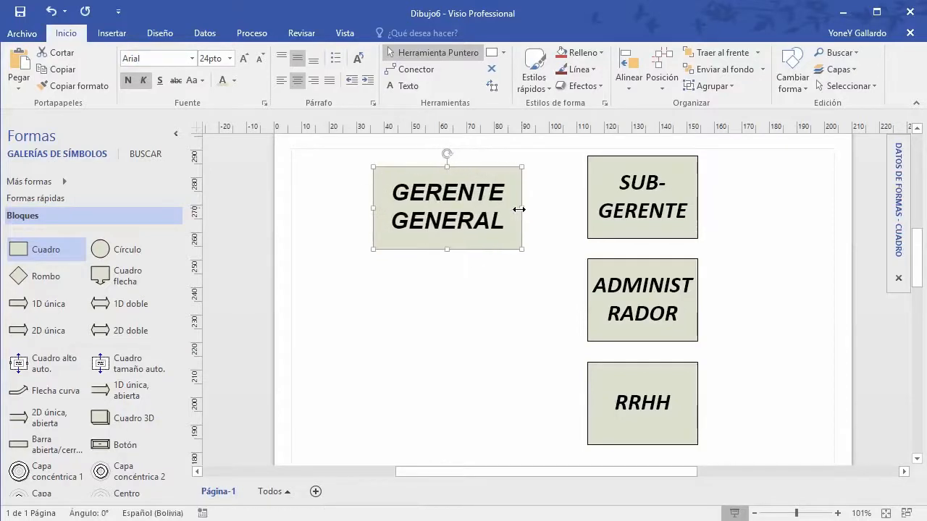
Step: Make the label plain by removing italic and bold, testing underline and strikethrough then removing them
click(144, 80)
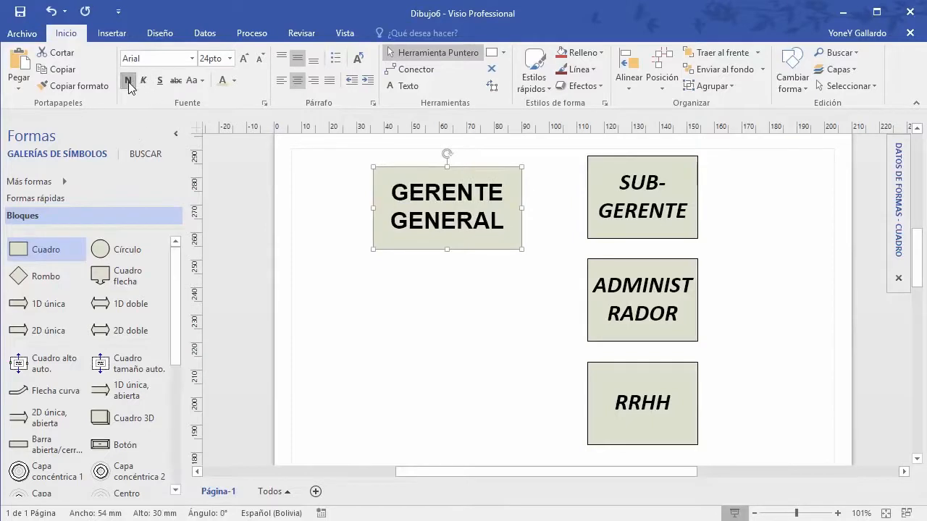
click(128, 82)
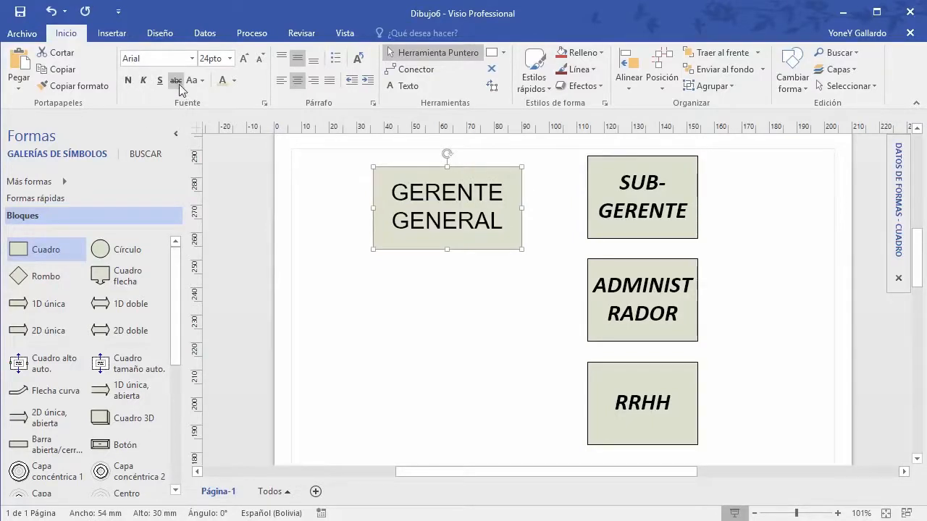
click(160, 81)
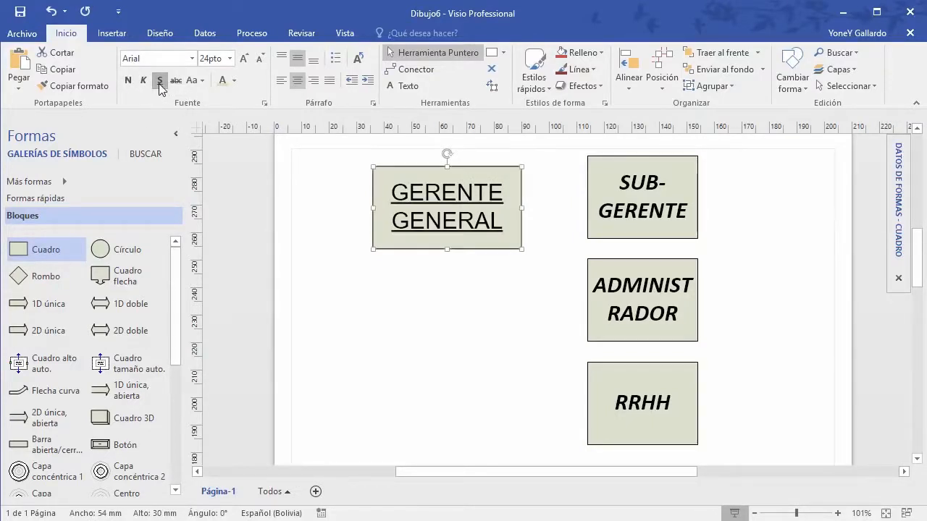
click(159, 81)
click(174, 81)
click(174, 81)
click(202, 81)
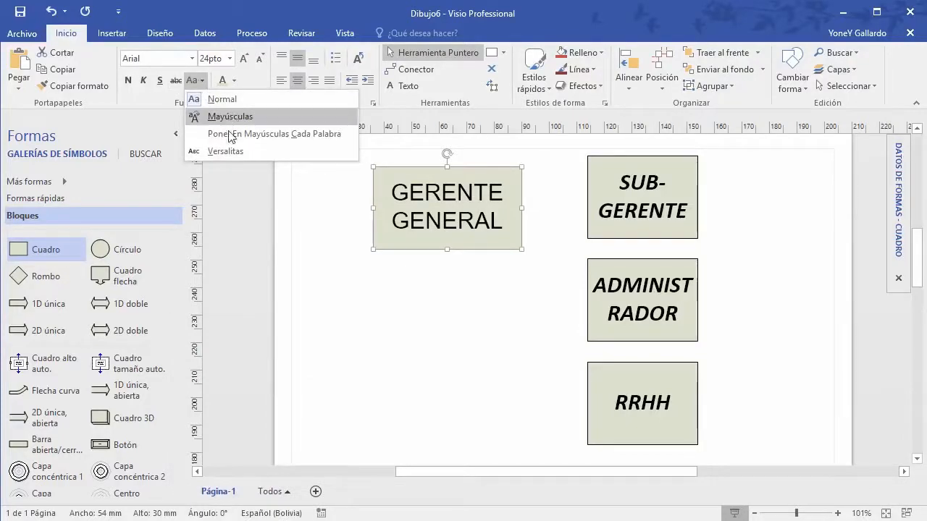
Step: Retype the top-left box's label as 'Gerente general'
click(468, 217)
click(543, 226)
click(462, 222)
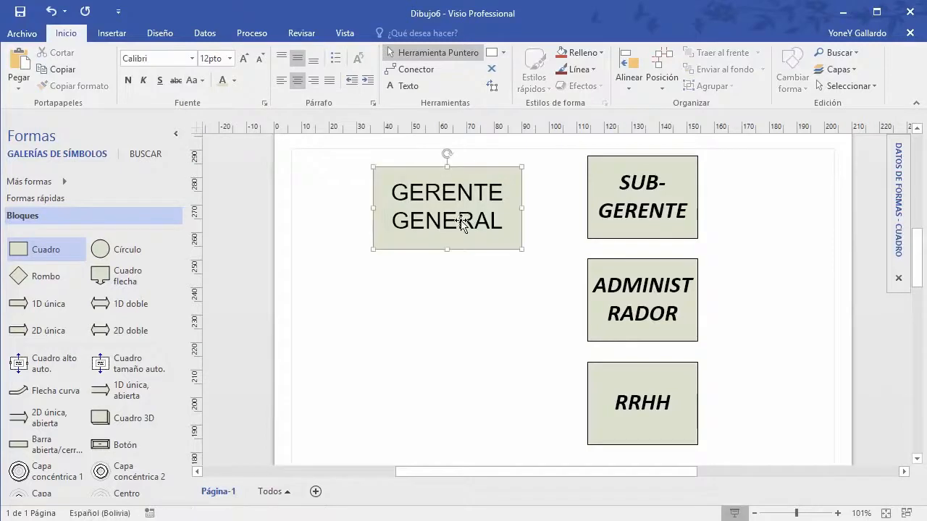
double_click(461, 222)
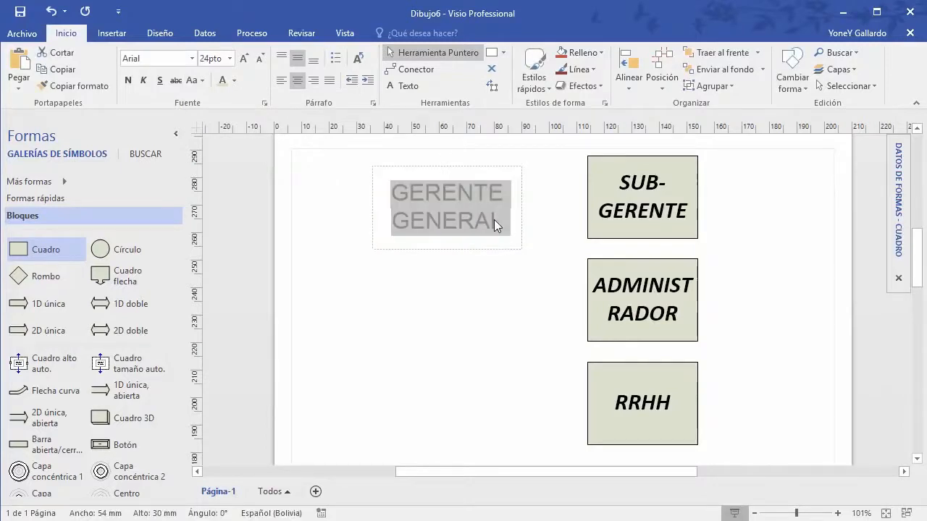
text(Gerente)
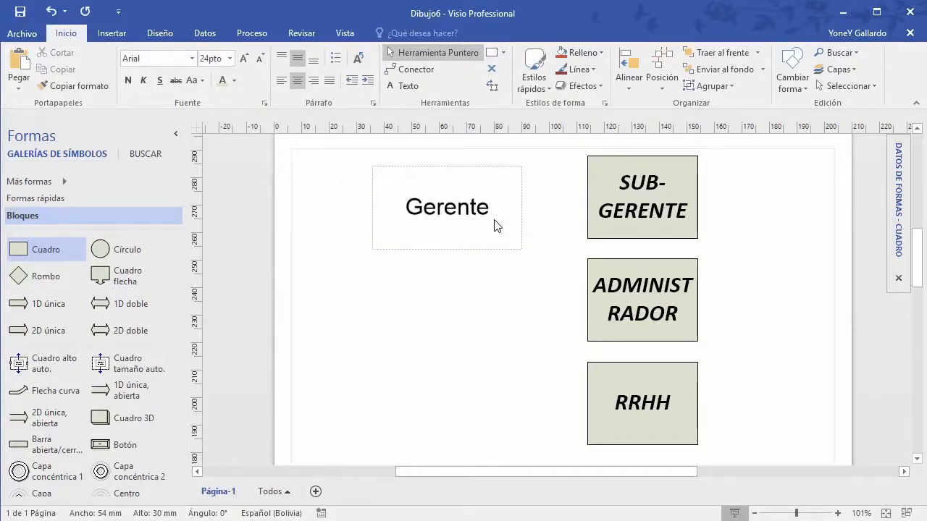
text( general)
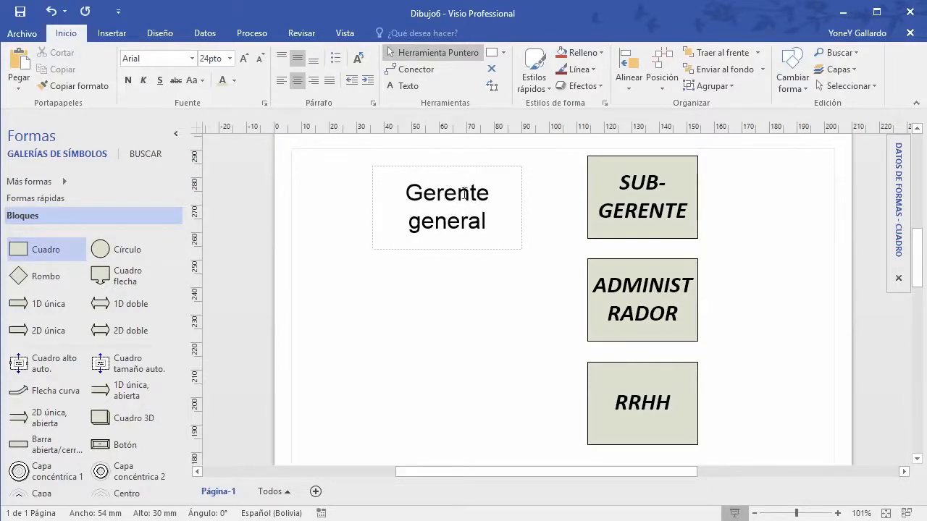
click(500, 307)
Step: Cycle the label's case through all capitals, normal, and capitalize each word
click(500, 219)
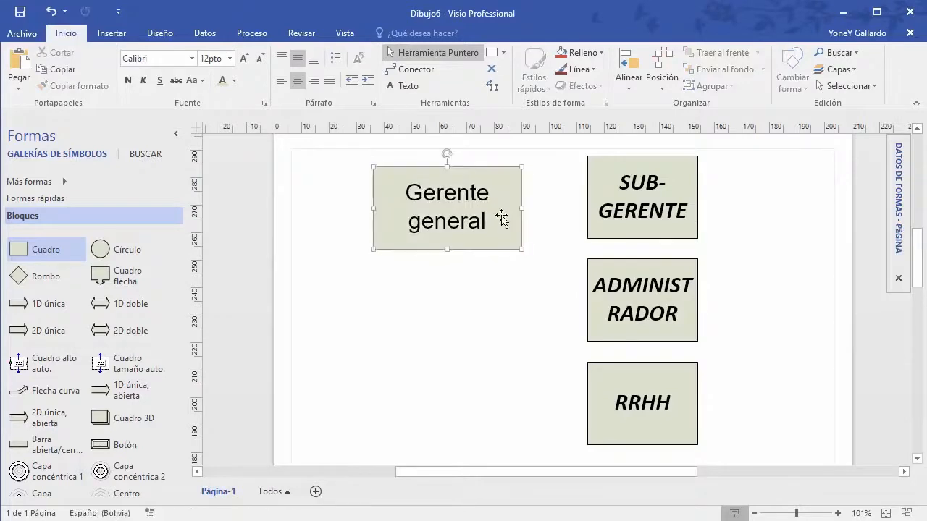
click(197, 79)
click(215, 118)
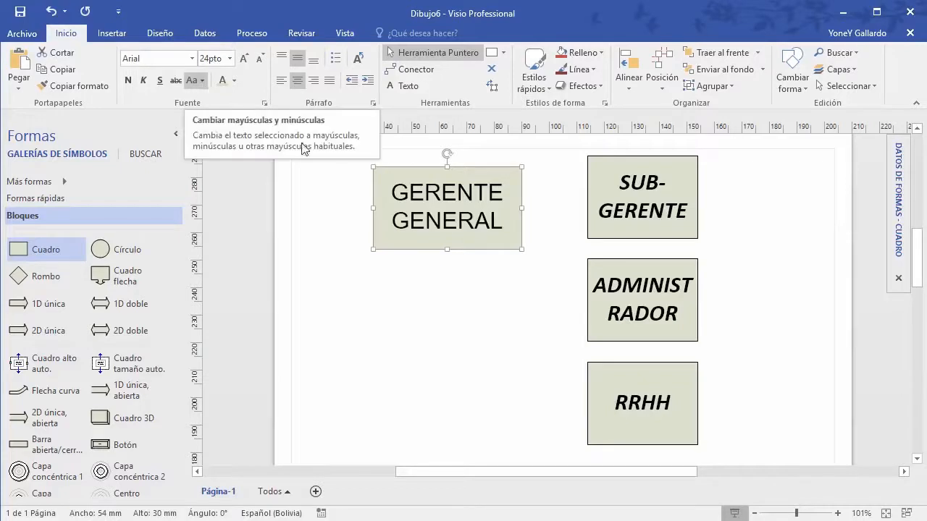
click(200, 82)
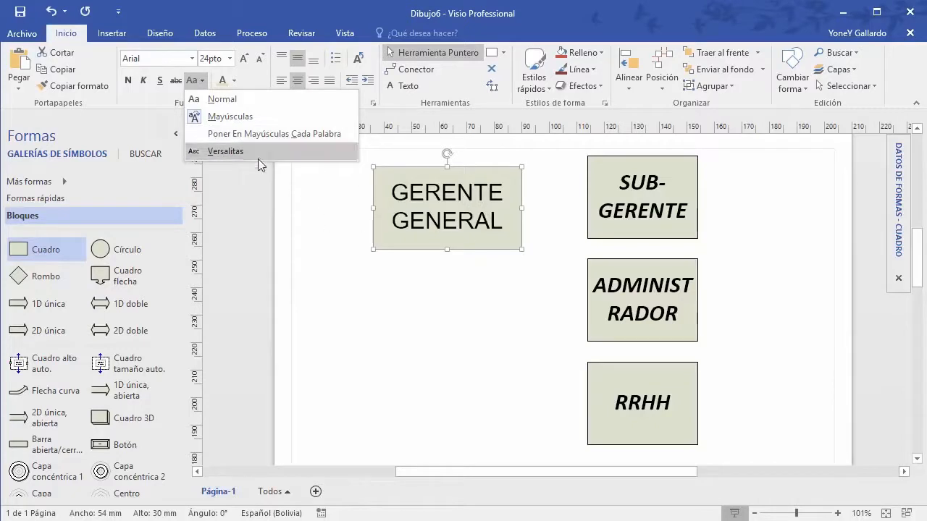
click(239, 100)
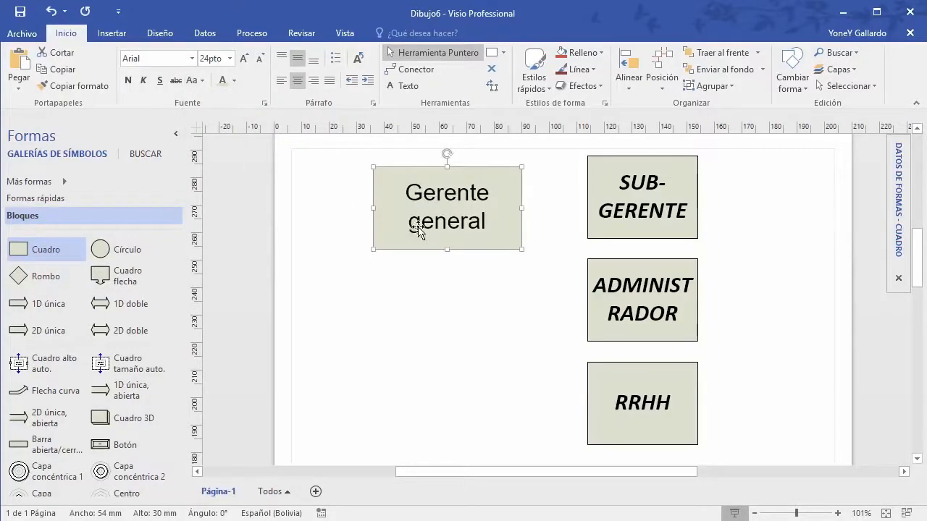
click(201, 82)
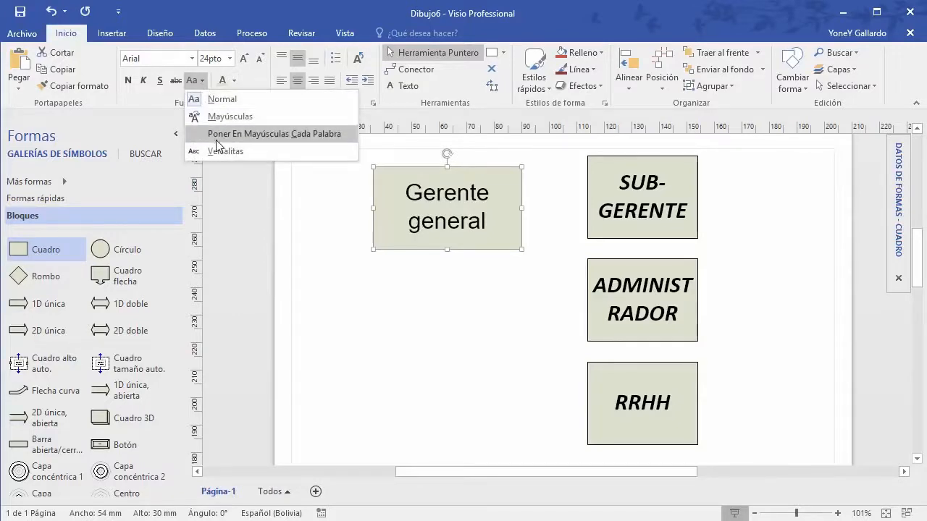
click(245, 134)
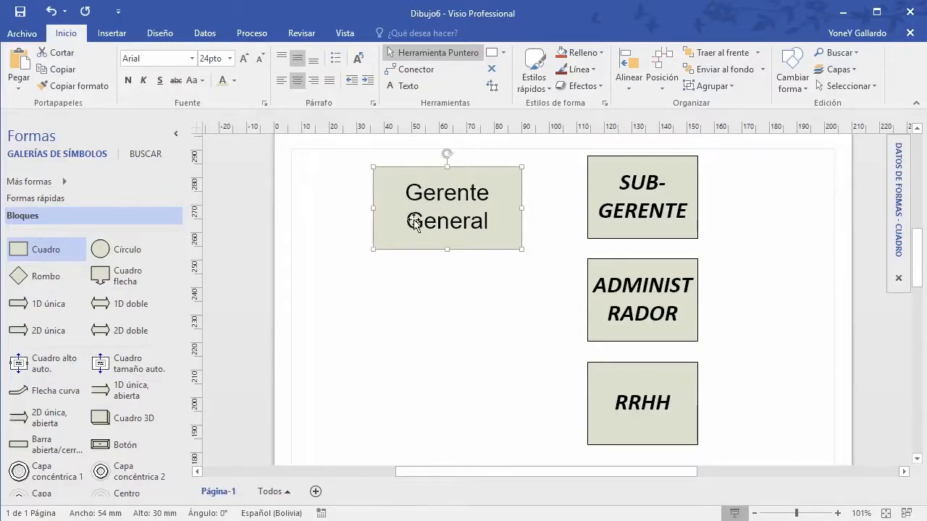
Step: Apply small caps to the label, undo it, and reselect the box
click(204, 81)
click(233, 151)
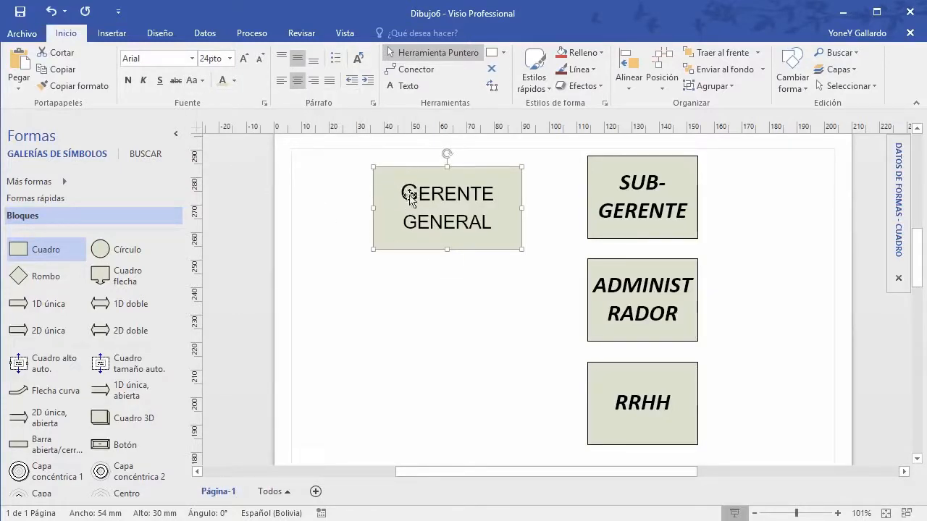
key(ctrl+shift+k)
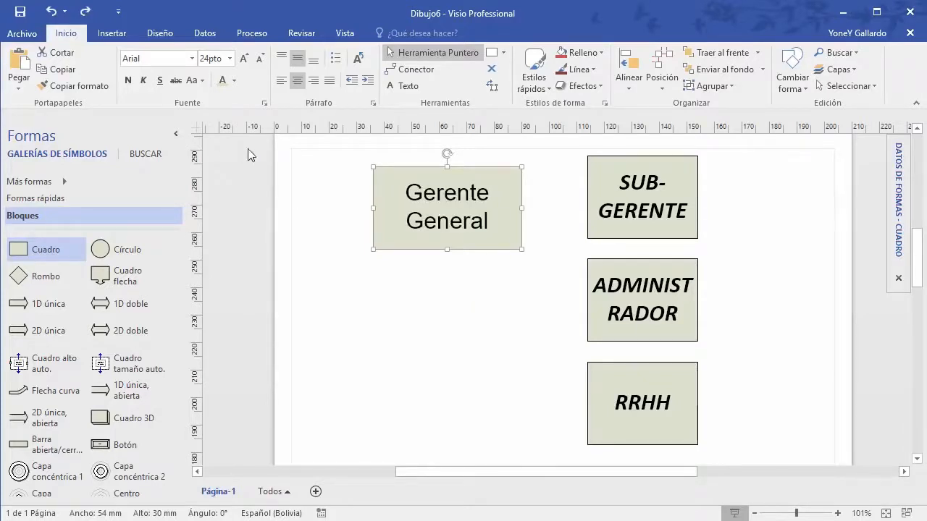
key(Escape)
click(388, 171)
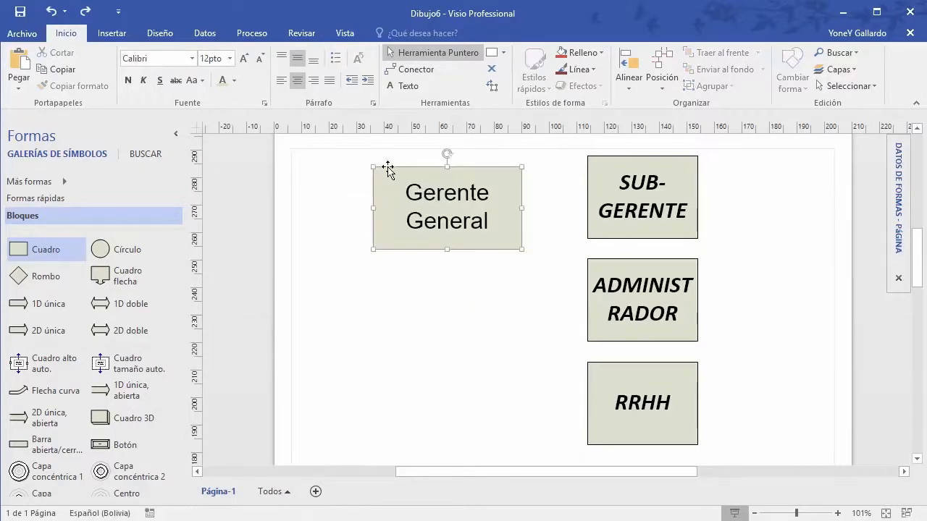
click(201, 80)
Step: Return the label to sentence case and colour its text purple
click(203, 96)
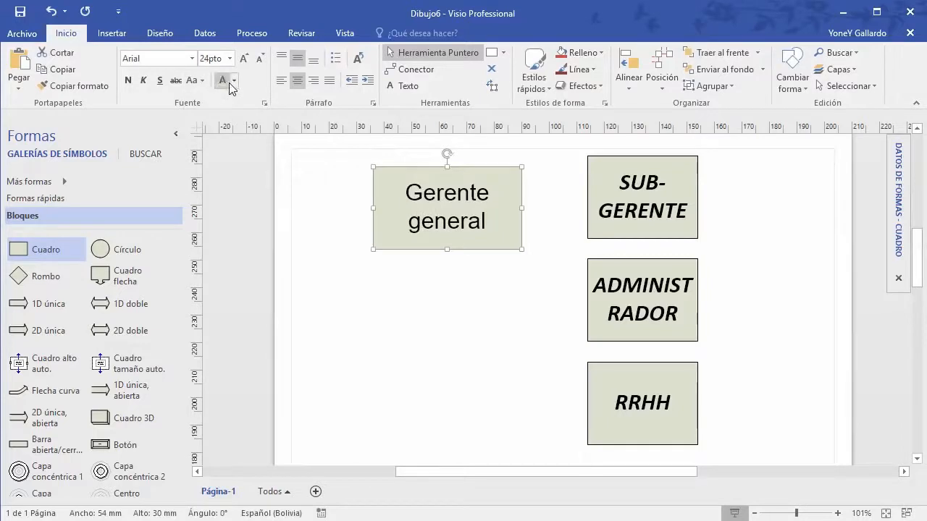
click(233, 81)
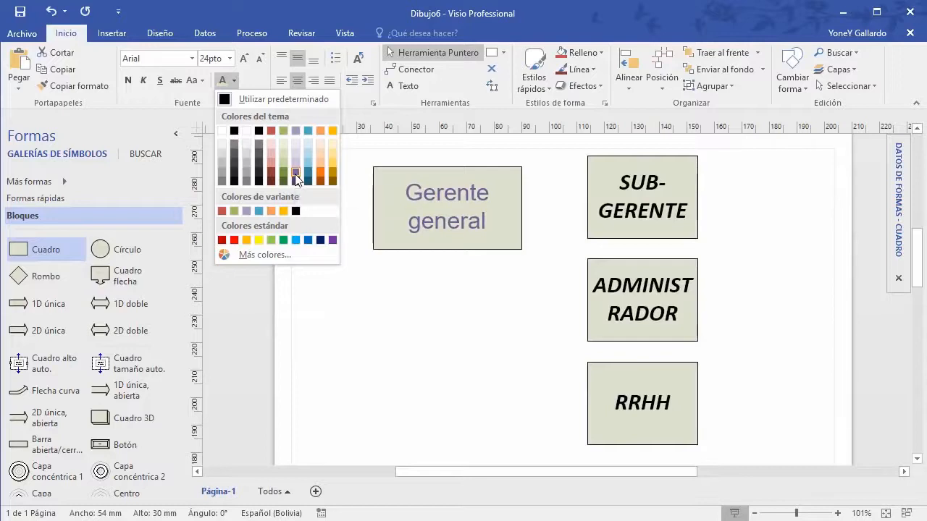
click(296, 178)
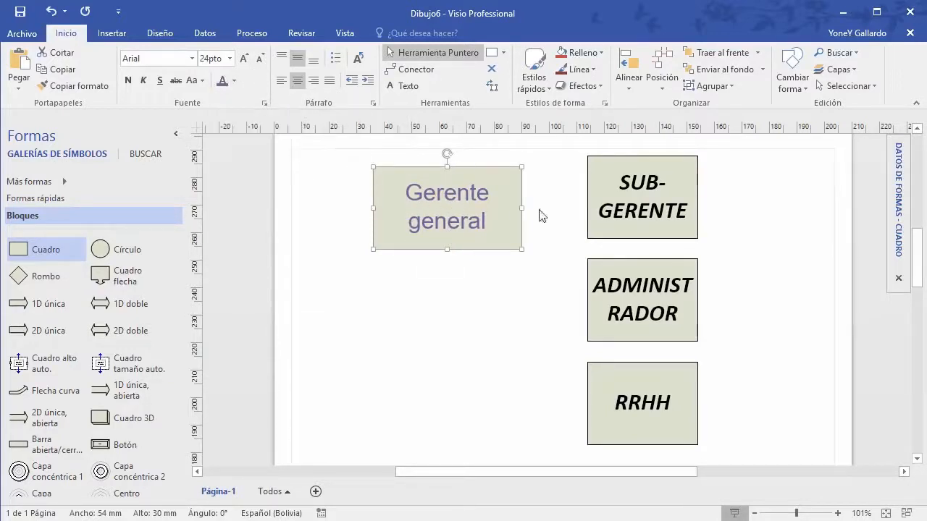
Step: Select the Gerente general, SUB-GERENTE, ADMINISTRADOR and RRHH boxes together
click(624, 193)
click(473, 204)
shift+click(628, 204)
shift+click(648, 311)
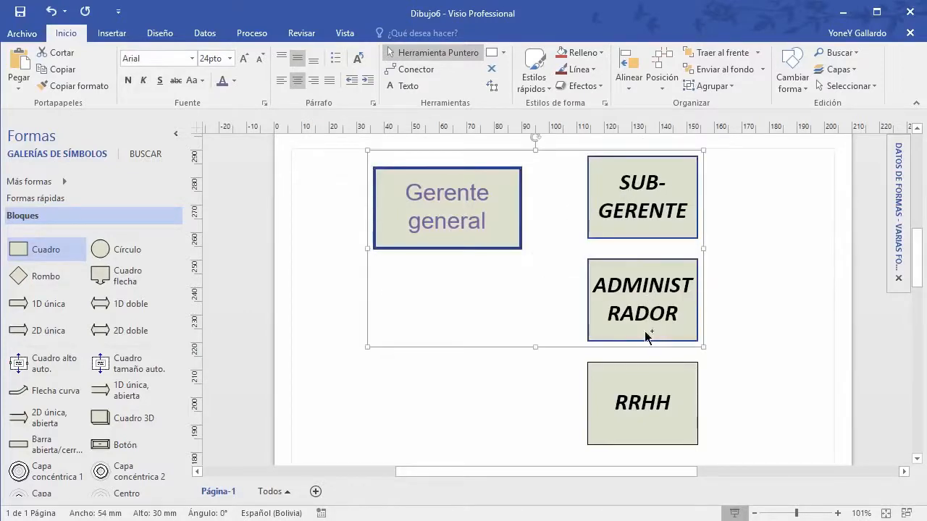
shift+click(647, 403)
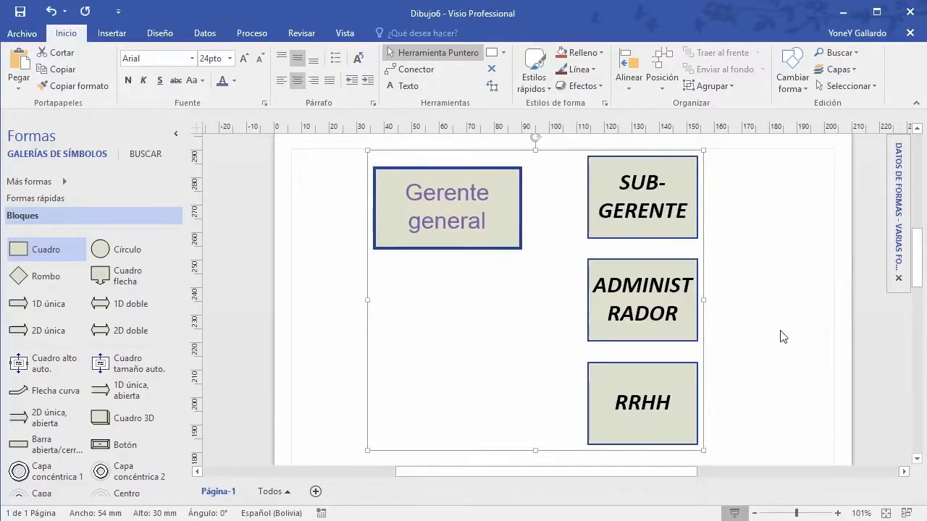
Step: Set the ADMINISTRADOR label to 14 pt and select all four boxes
double_click(667, 310)
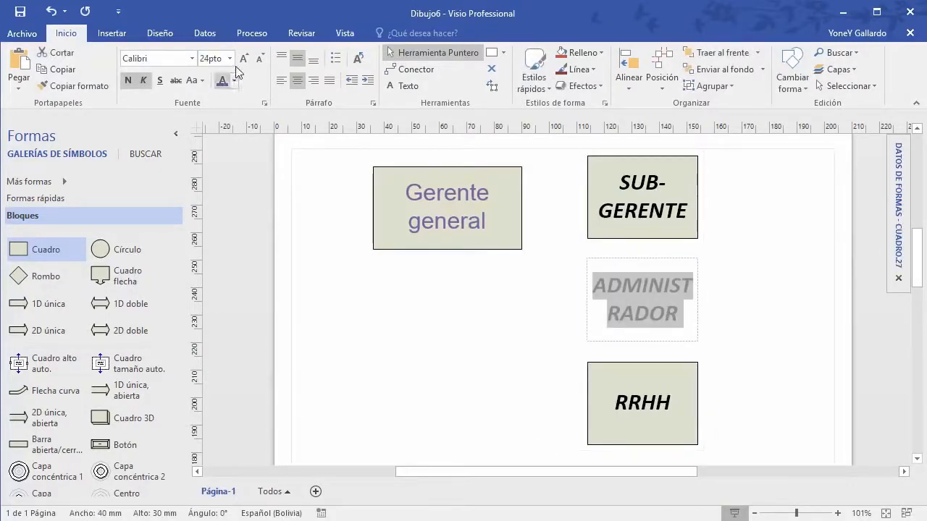
click(230, 58)
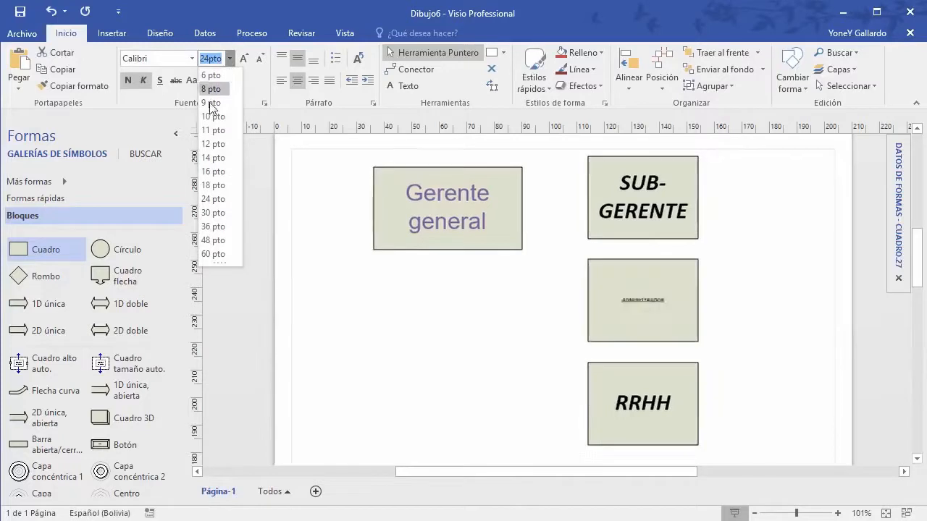
click(217, 157)
click(490, 193)
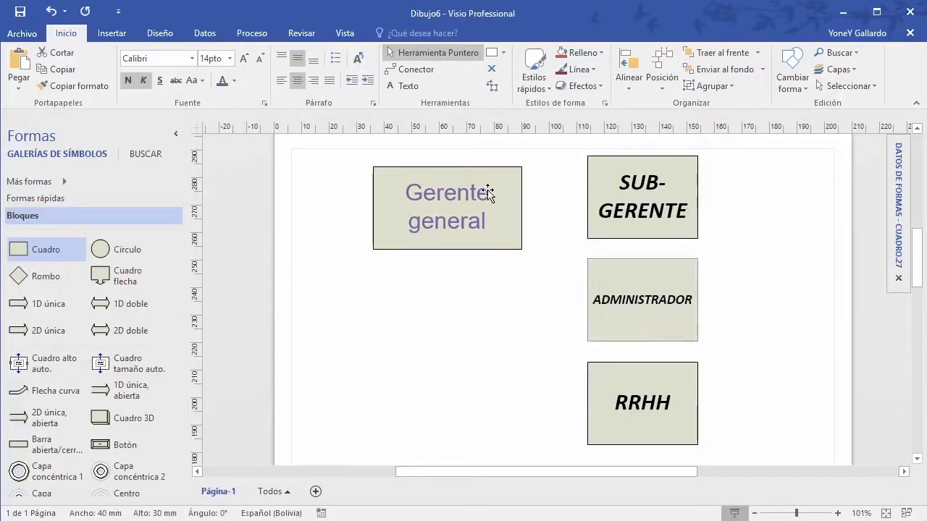
shift+click(655, 185)
shift+click(661, 299)
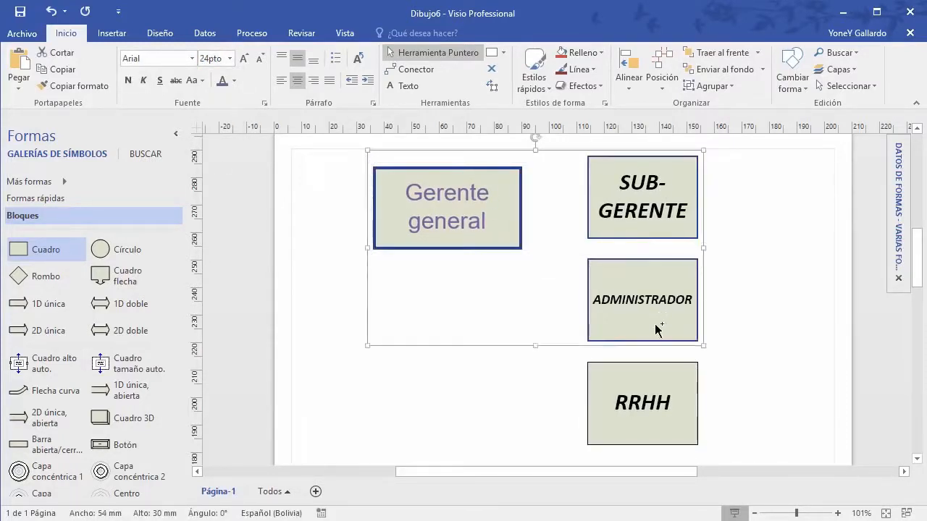
shift+click(645, 417)
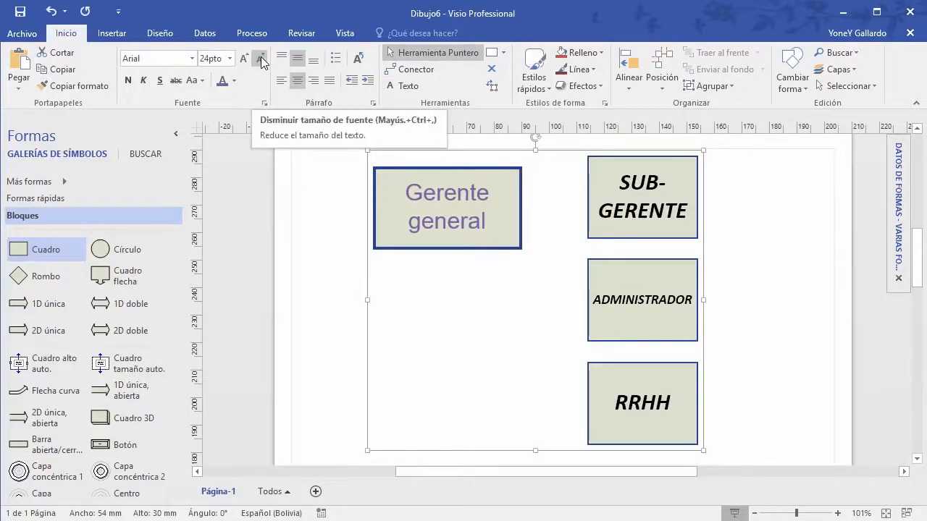
Step: Move the Gerente general box up so its top aligns with SUB-GERENTE
click(319, 279)
click(452, 211)
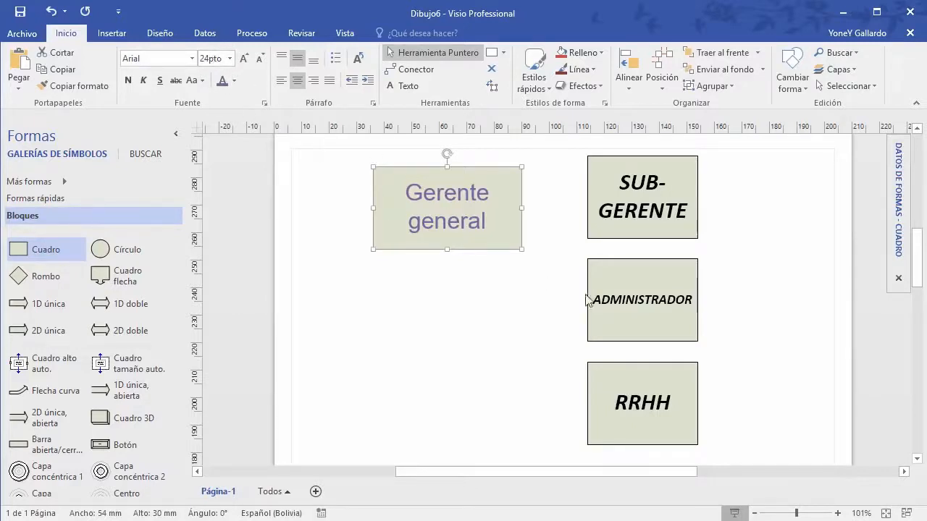
click(663, 307)
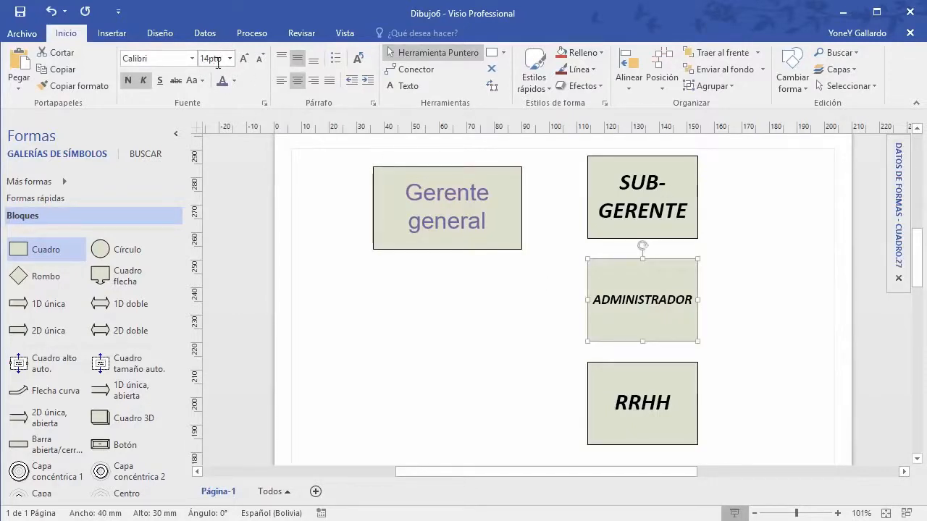
click(466, 190)
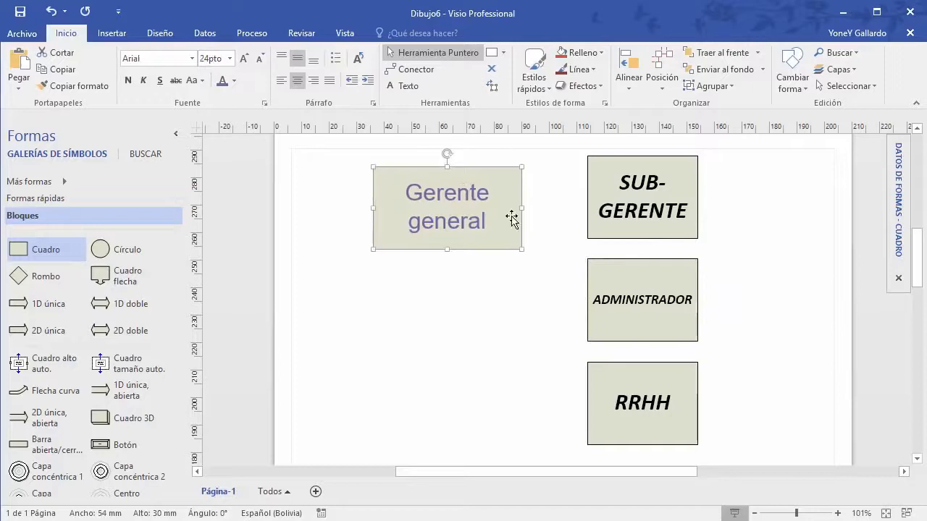
click(646, 305)
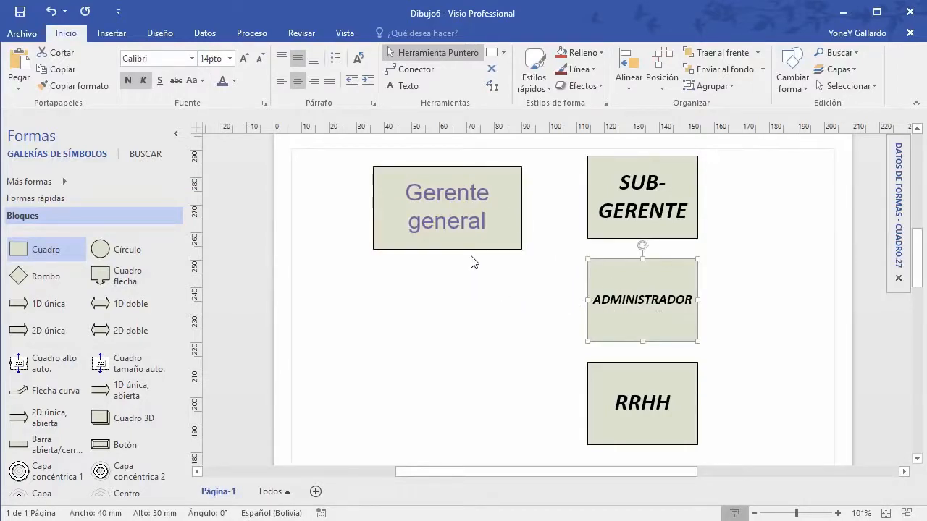
click(478, 184)
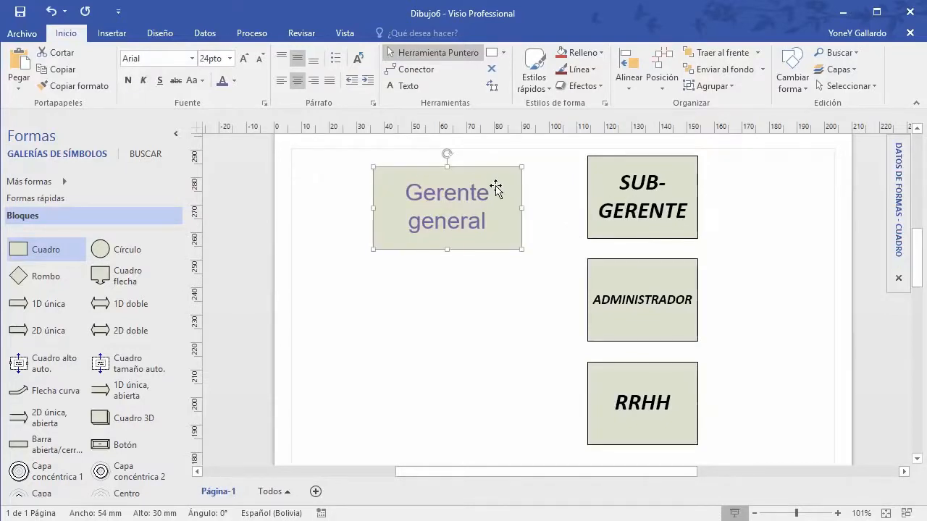
drag(495, 181, 496, 171)
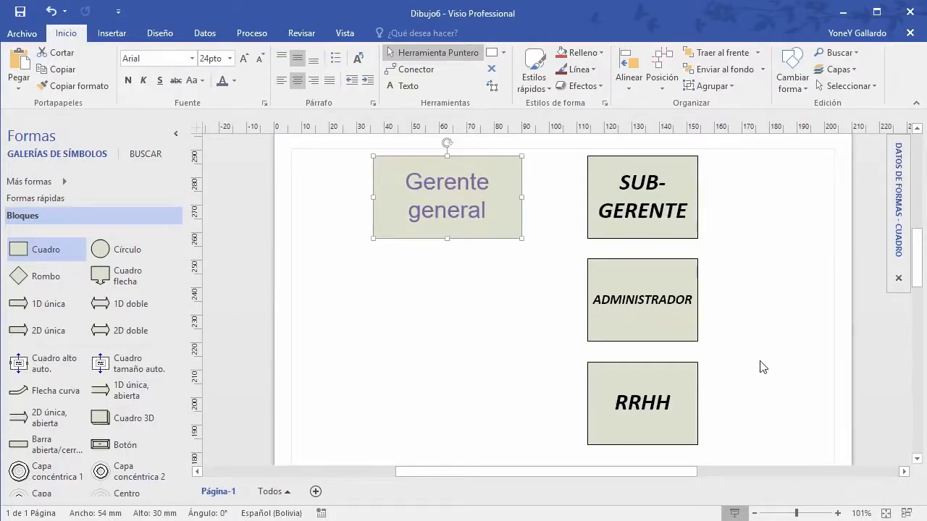
Step: Select the three right-hand boxes, then Gerente general alone
click(769, 413)
drag(754, 459, 331, 148)
click(517, 198)
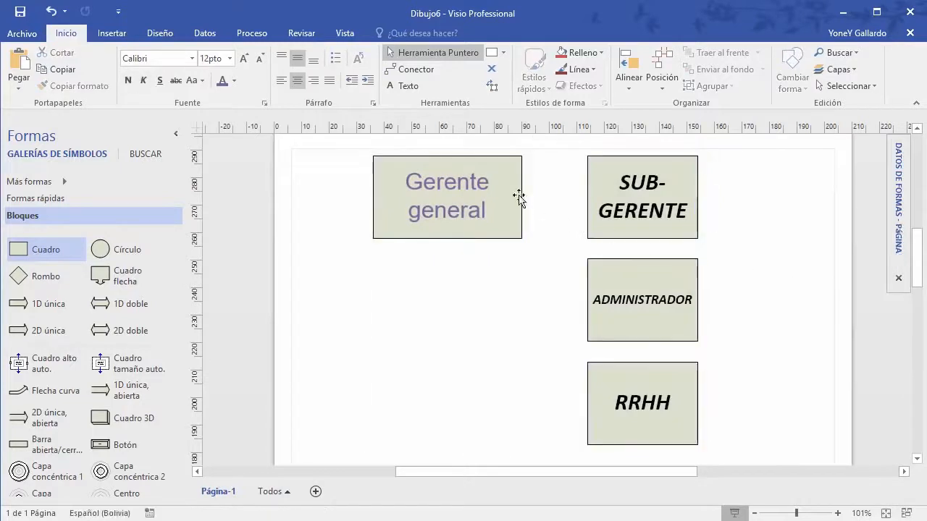
shift+click(678, 190)
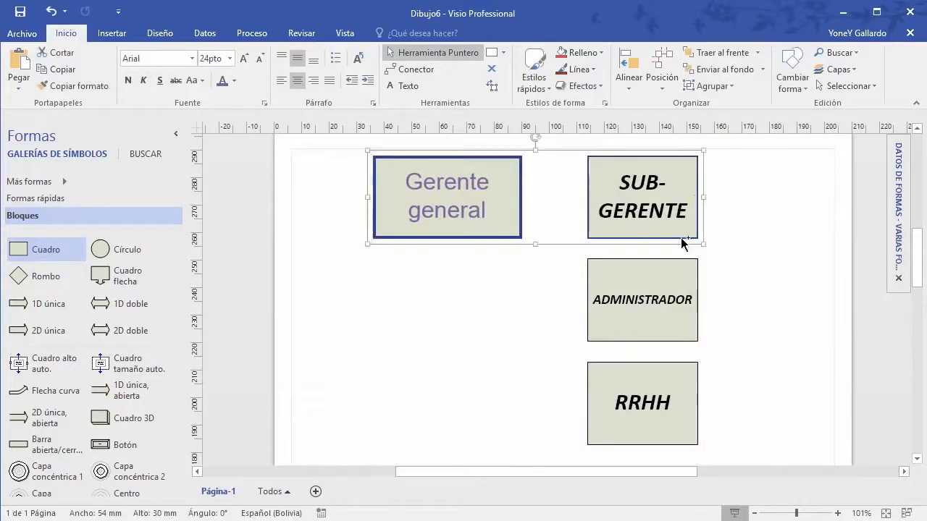
shift+click(684, 285)
shift+click(665, 407)
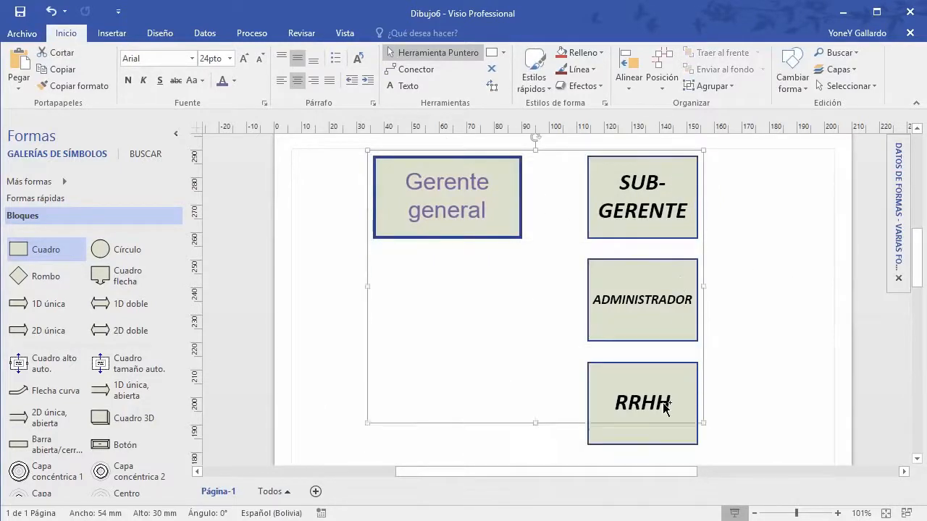
click(262, 59)
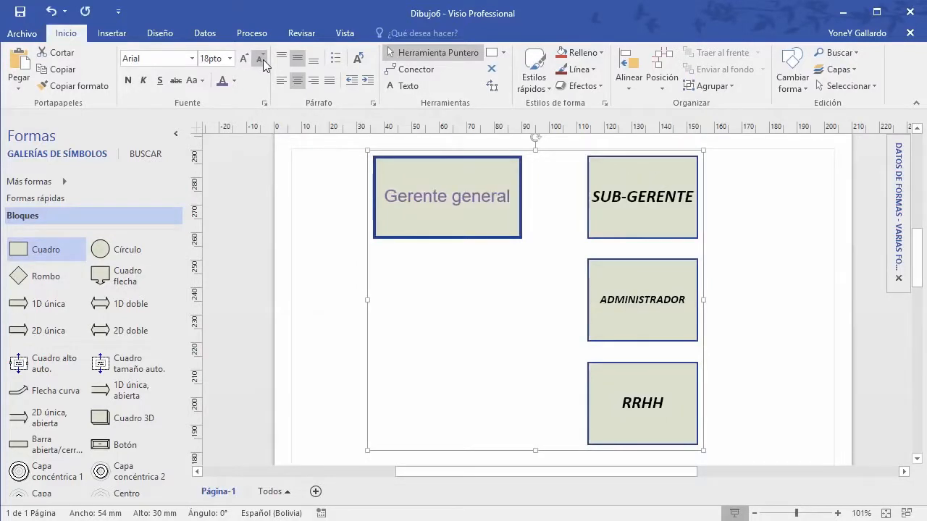
click(263, 59)
click(262, 59)
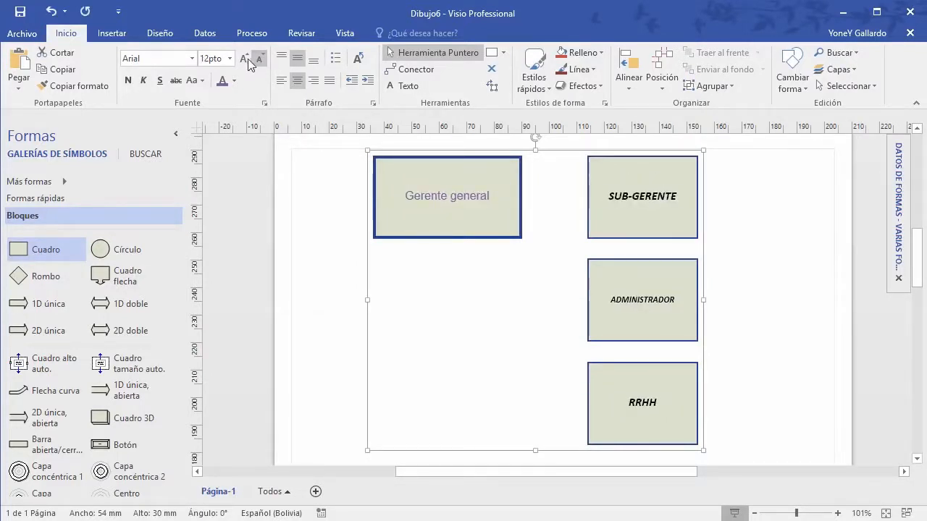
click(245, 59)
click(246, 58)
click(245, 59)
click(246, 58)
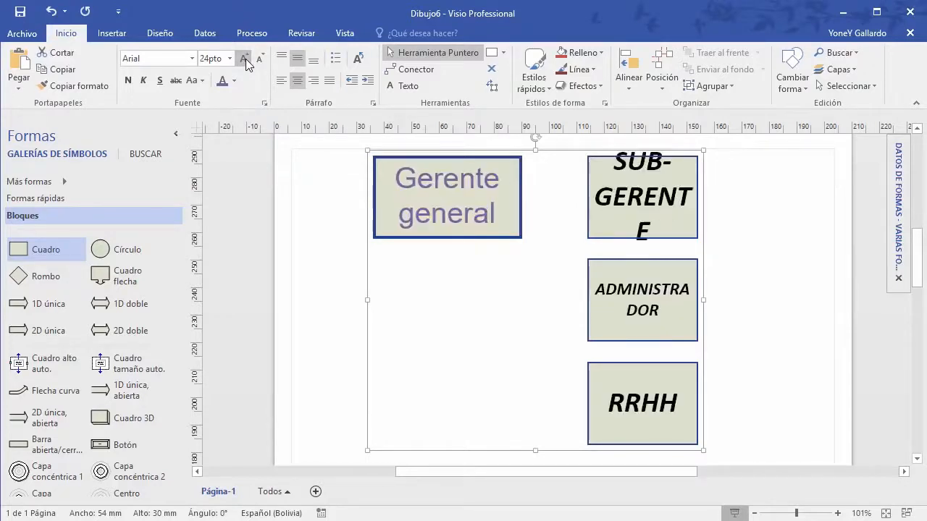
click(245, 59)
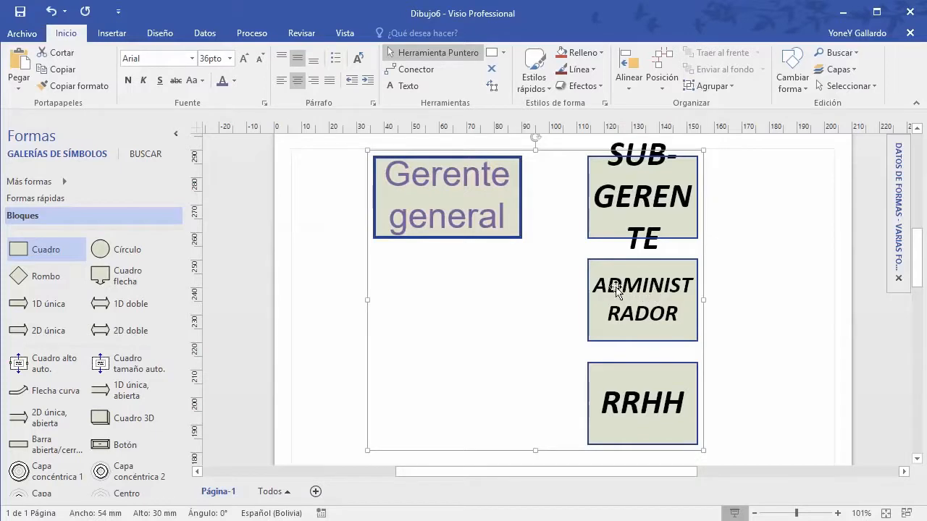
click(259, 58)
click(259, 58)
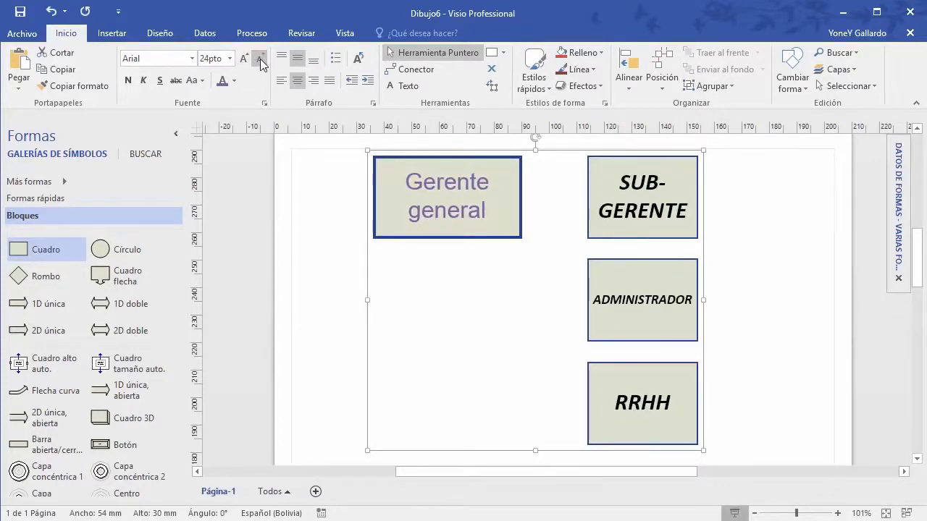
Step: Drag Gerente general's bottom, right and left handles to make it 48 mm tall and 92.5 mm wide
click(741, 325)
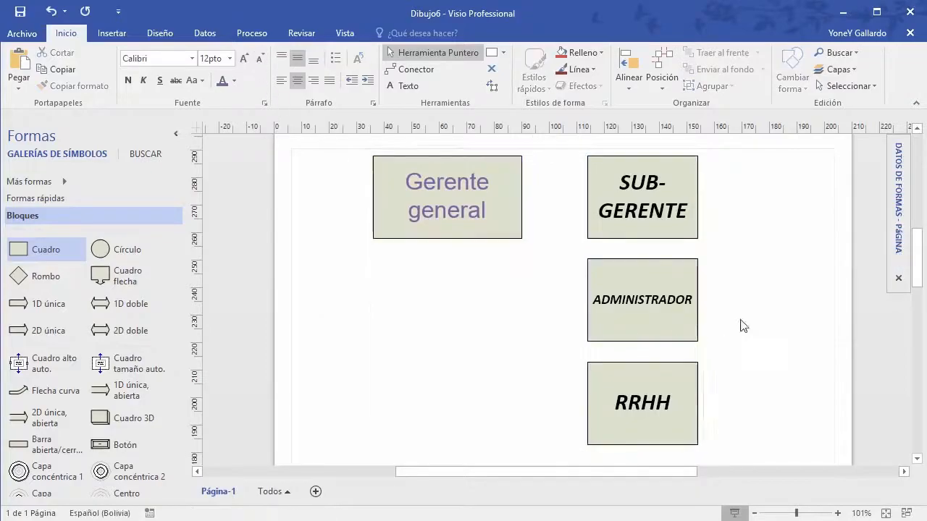
click(453, 223)
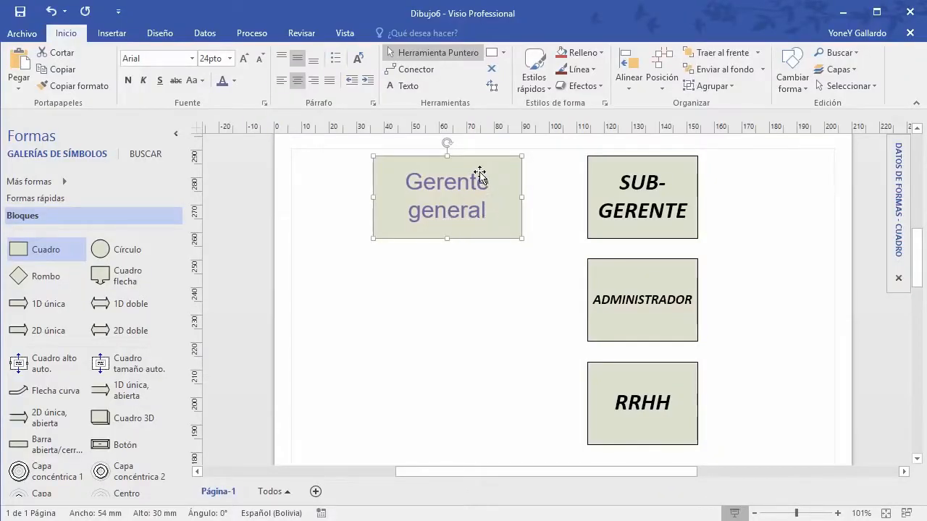
drag(447, 238, 447, 288)
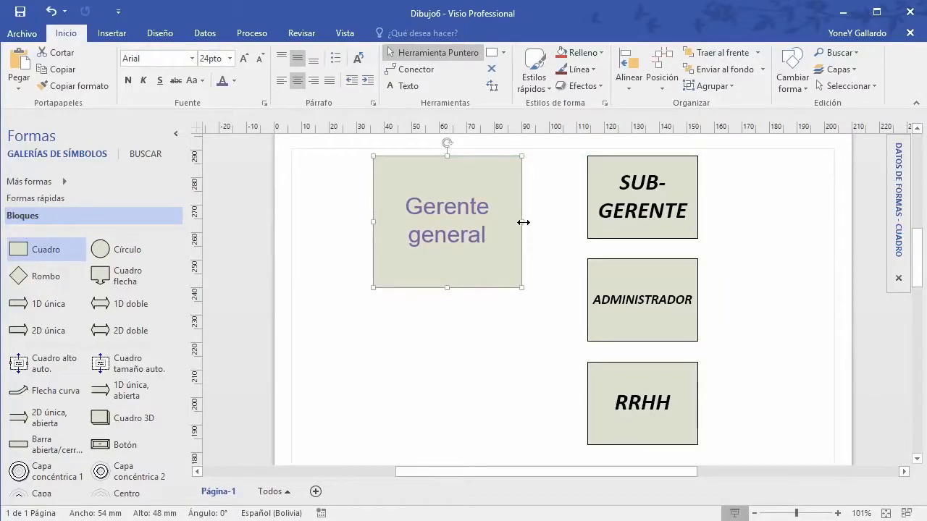
drag(523, 222, 577, 222)
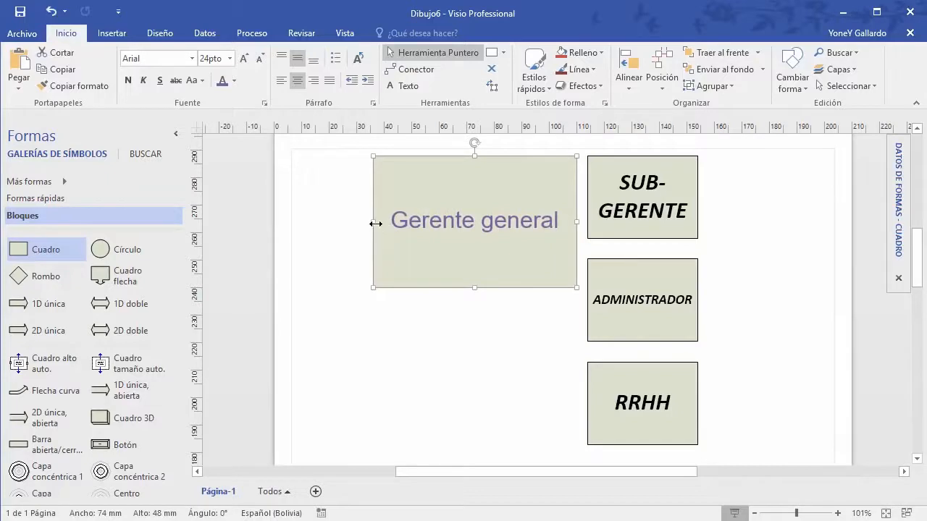
drag(375, 224, 322, 224)
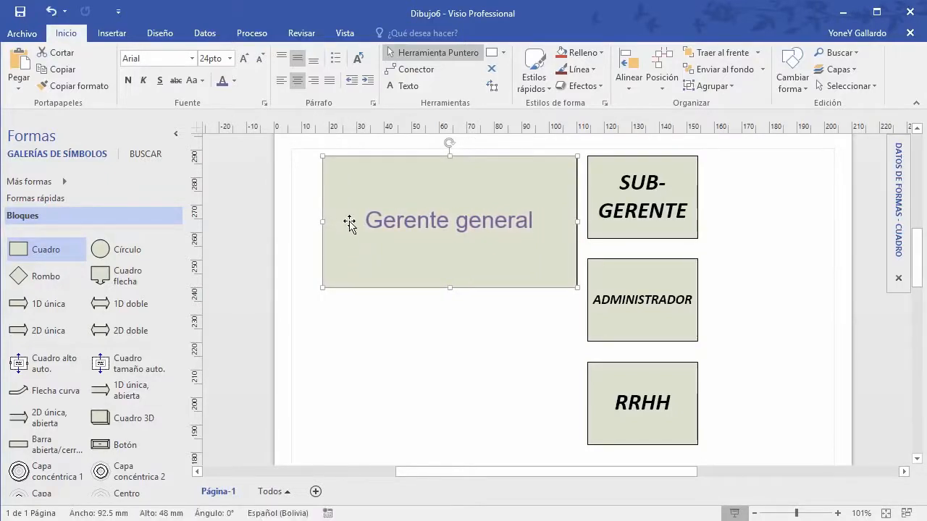
Step: Try top, middle and bottom vertical alignment for the Gerente general text
click(280, 53)
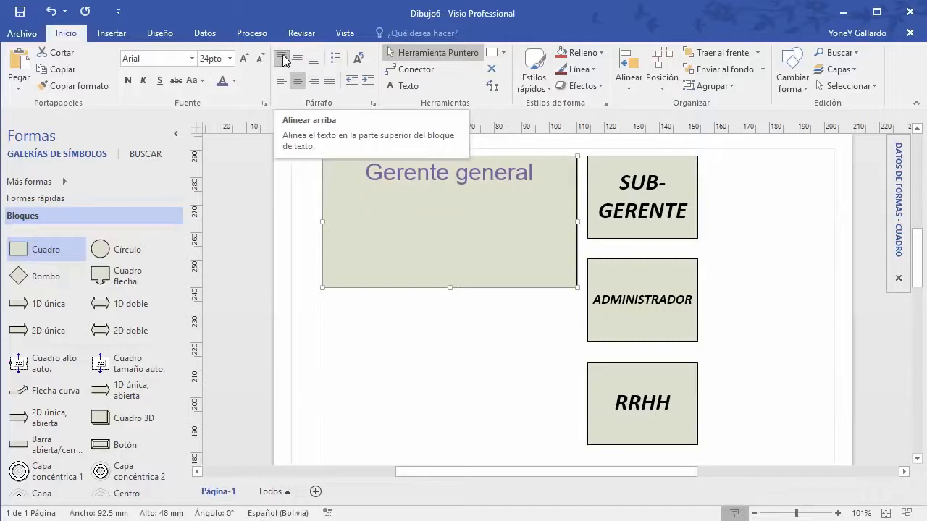
scroll(292, 64, down, 1)
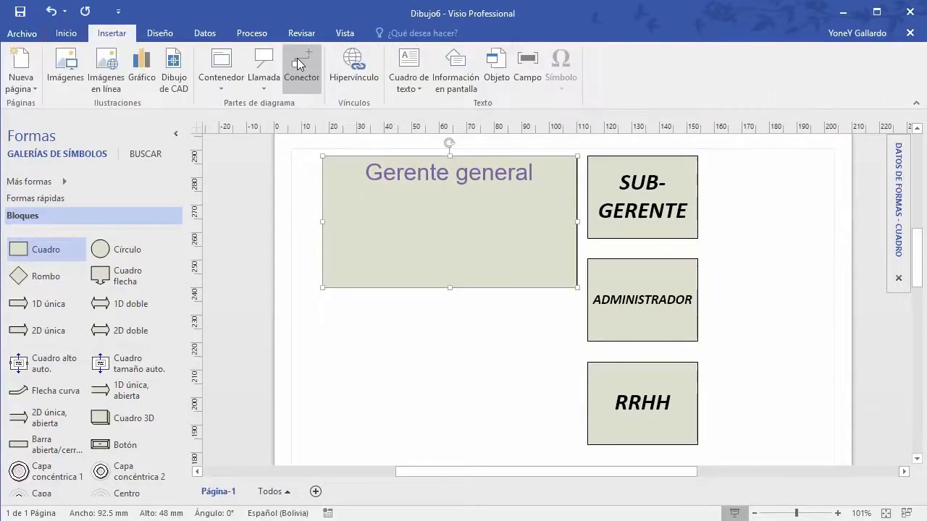
click(70, 38)
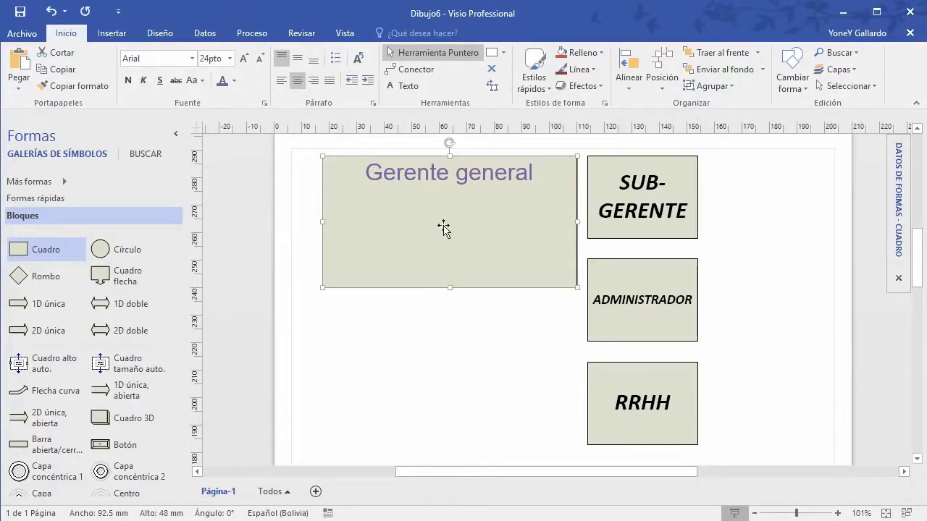
click(297, 60)
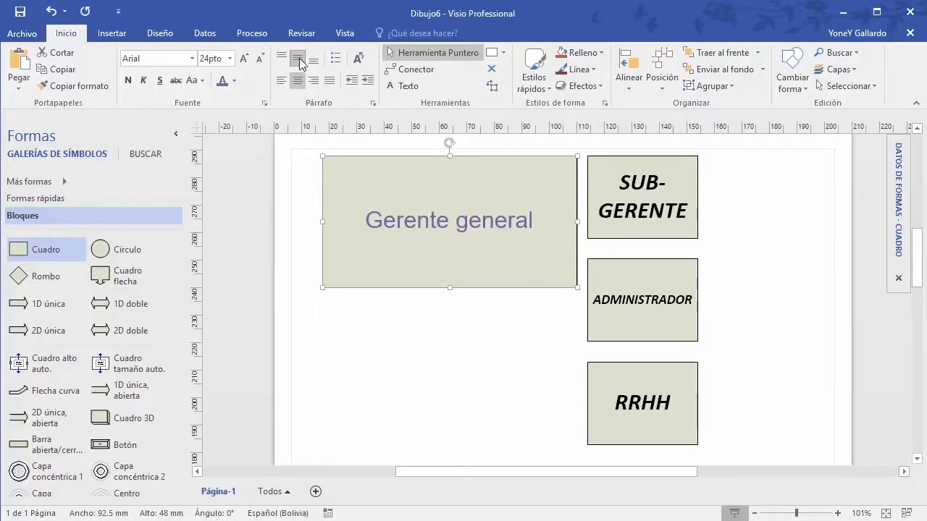
click(313, 61)
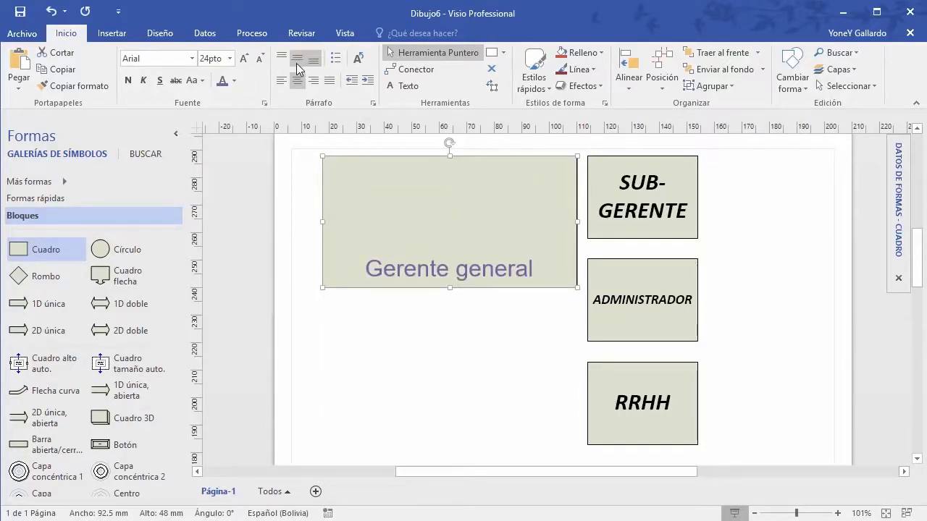
click(298, 59)
Step: Try right, left and centre alignment, then centre the label vertically and add a bullet
click(313, 81)
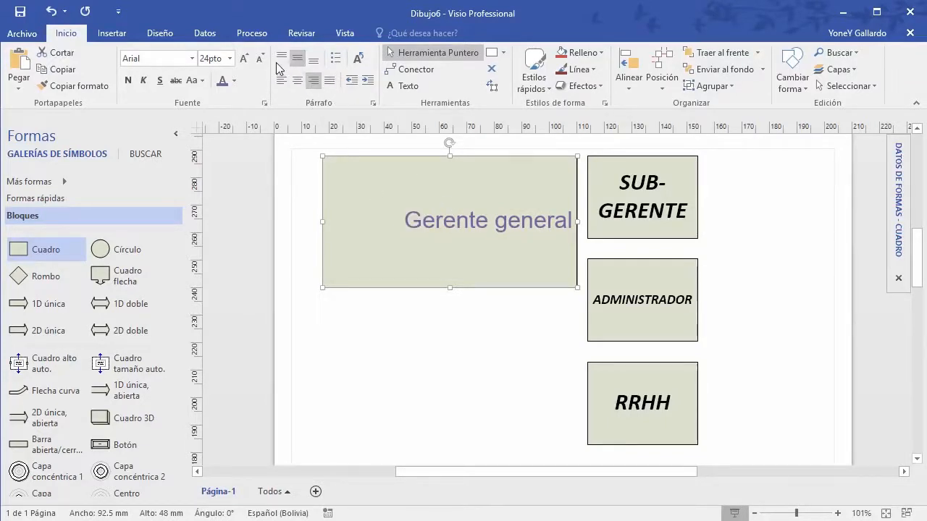
click(281, 56)
click(281, 80)
click(298, 81)
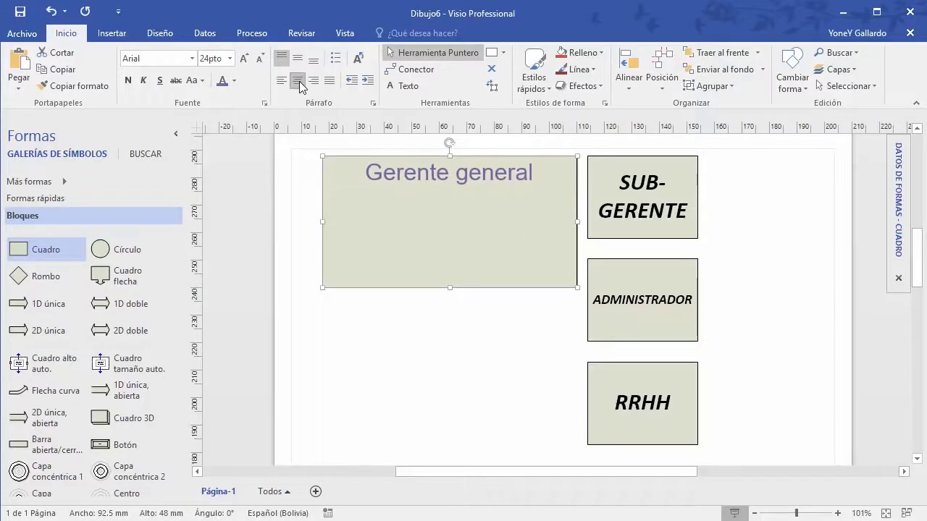
click(298, 57)
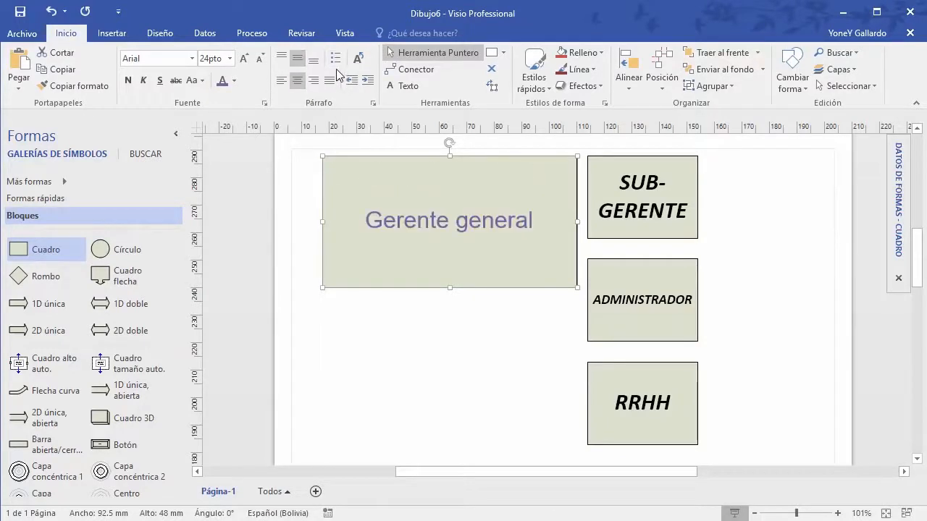
click(335, 58)
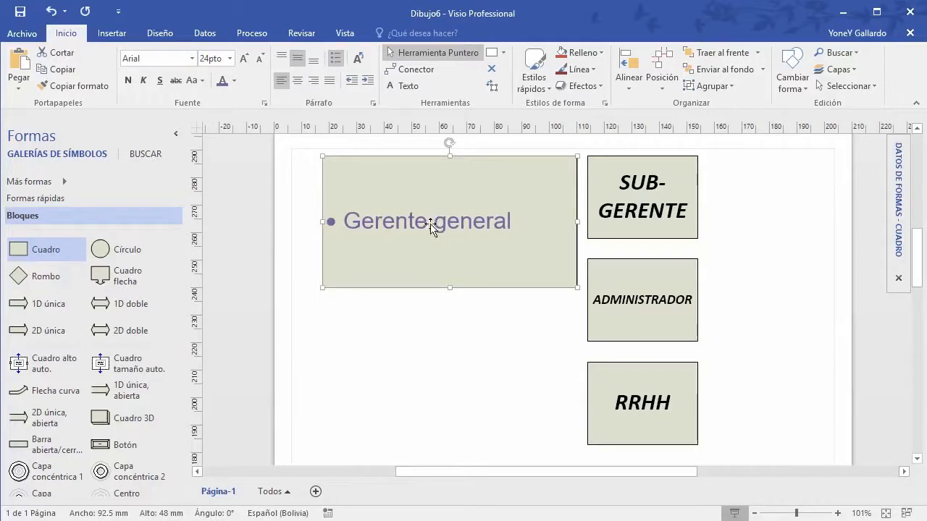
Step: Remove the bullet from Gerente general, increase its indent four times, then decrease it twice
click(335, 58)
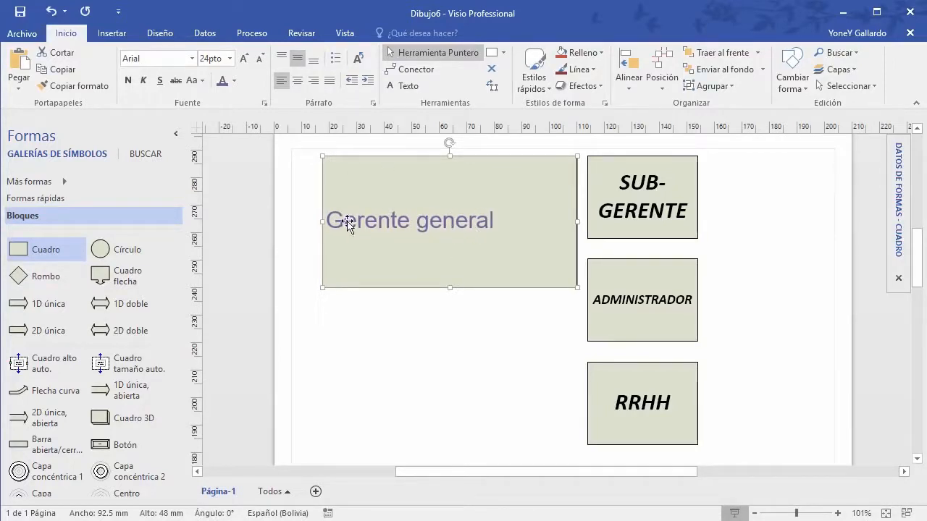
click(370, 85)
click(370, 85)
click(370, 84)
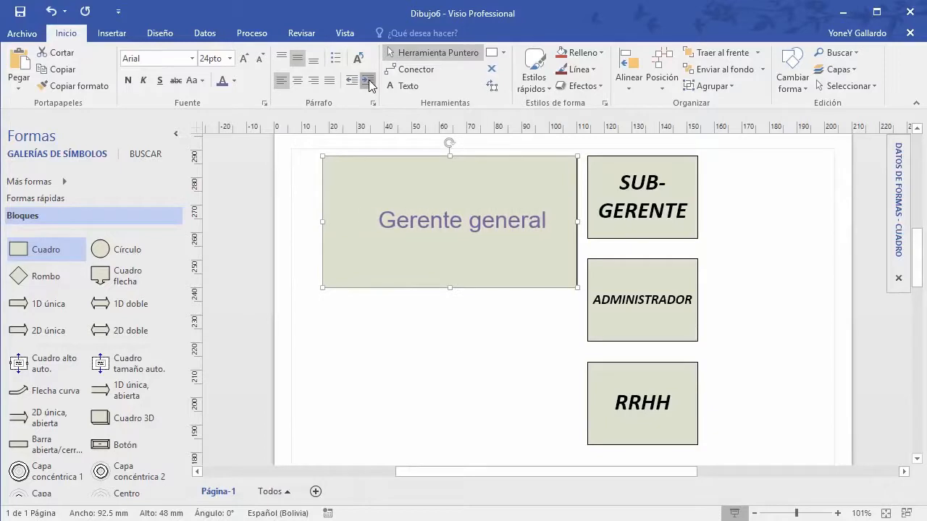
click(370, 84)
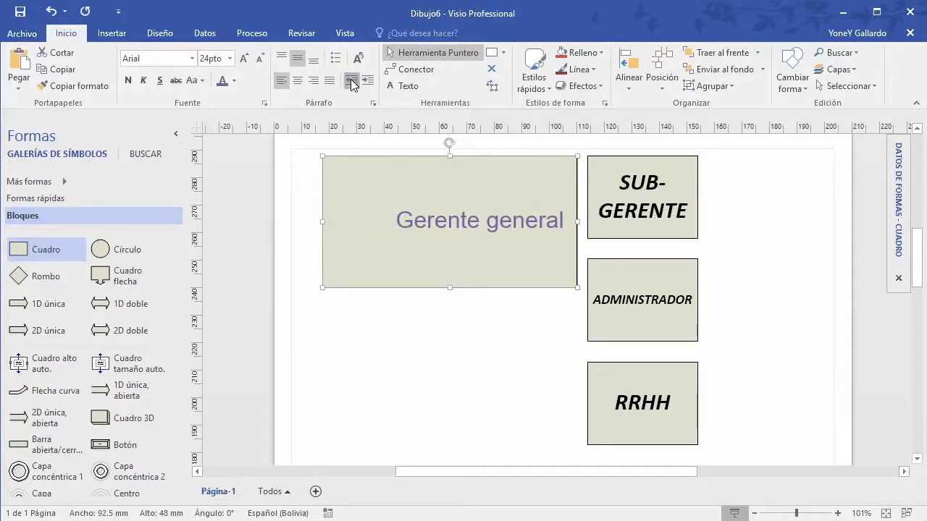
click(352, 83)
click(352, 82)
click(352, 83)
click(352, 82)
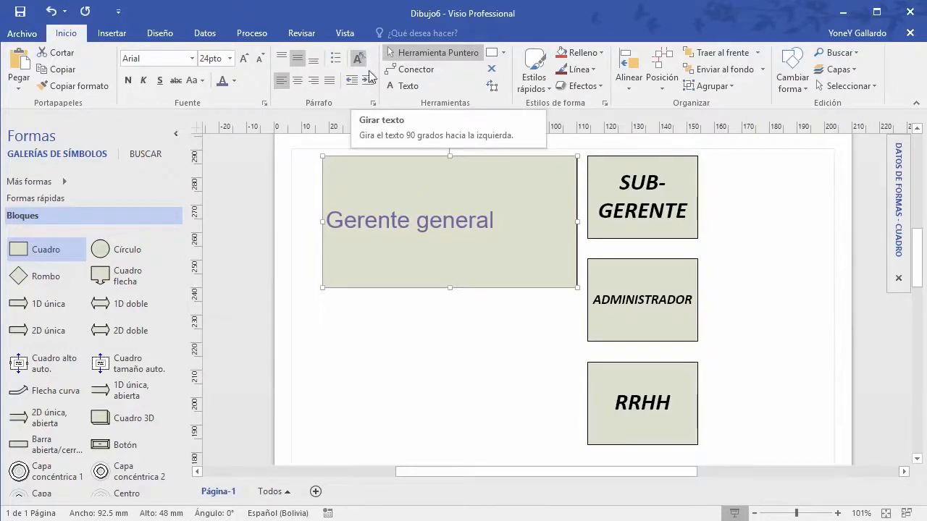
Step: Make the box taller and turn the Gerente general text vertical, aligned left and centred
drag(447, 290, 448, 362)
click(357, 58)
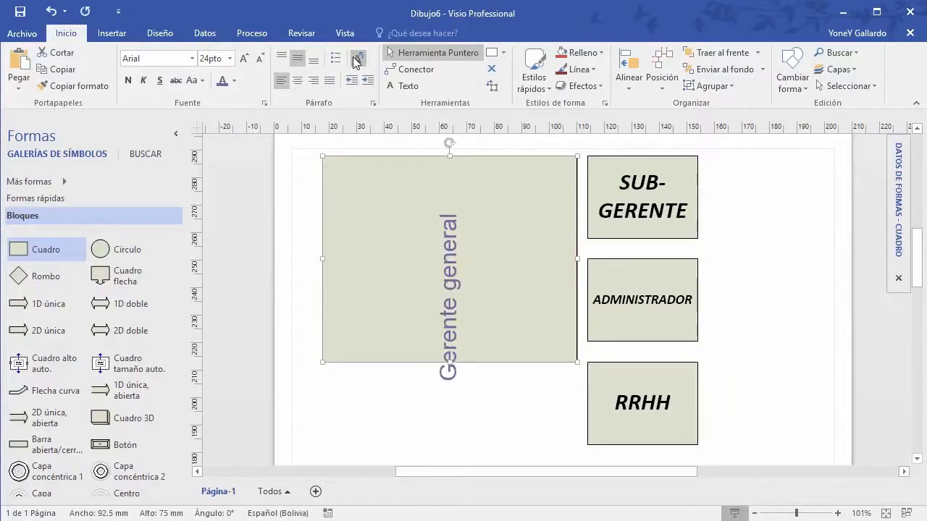
click(357, 58)
click(357, 58)
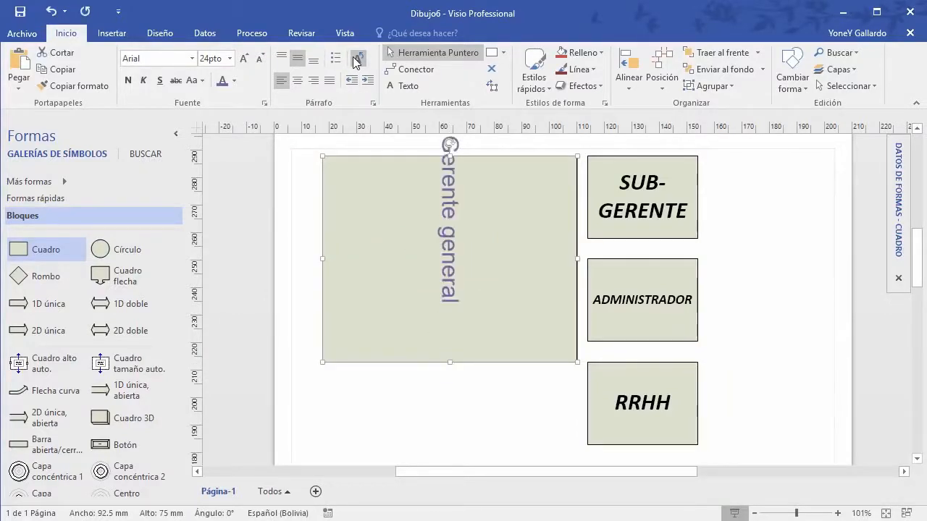
click(357, 58)
click(357, 58)
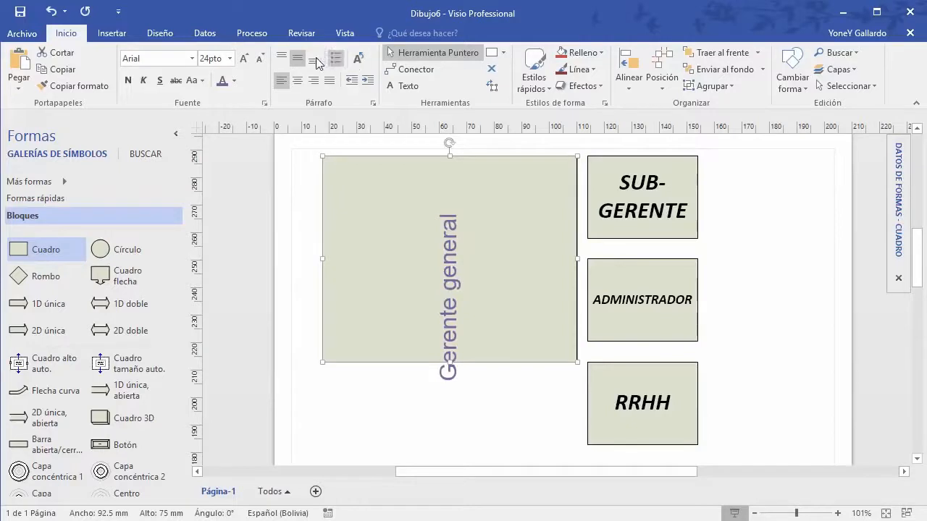
click(282, 58)
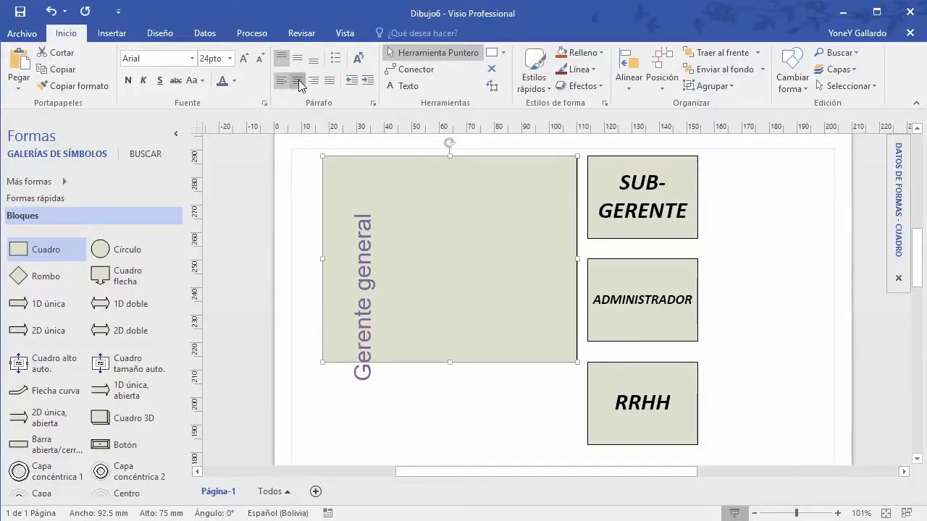
click(298, 80)
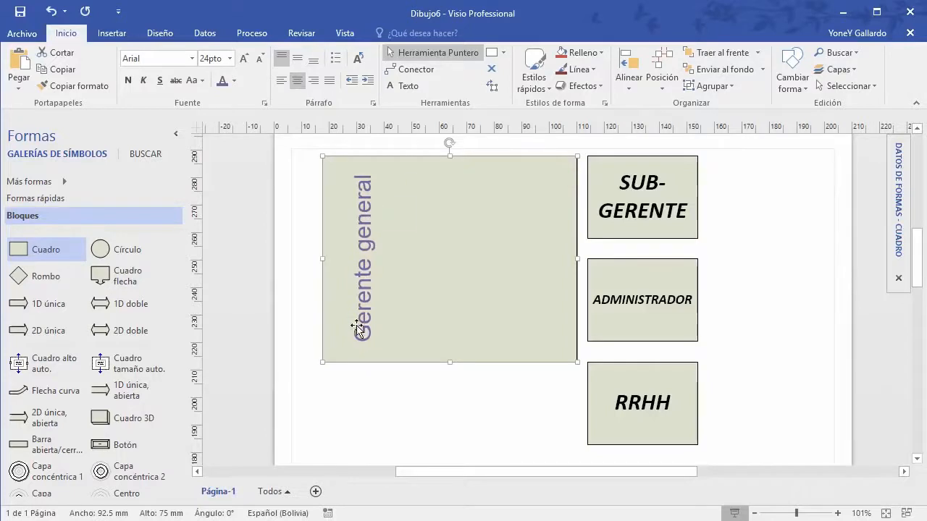
Step: Resize the Gerente general box to 116.5 × 90 mm
mouse_move(555, 262)
mouse_down()
mouse_move(369, 263)
mouse_move(691, 265)
mouse_move(556, 269)
mouse_up()
drag(437, 365, 437, 406)
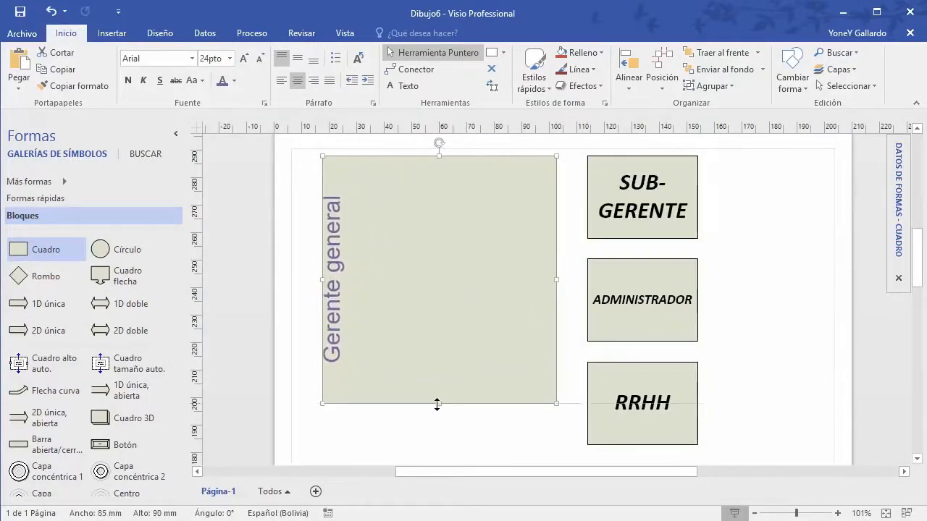
drag(558, 281, 643, 282)
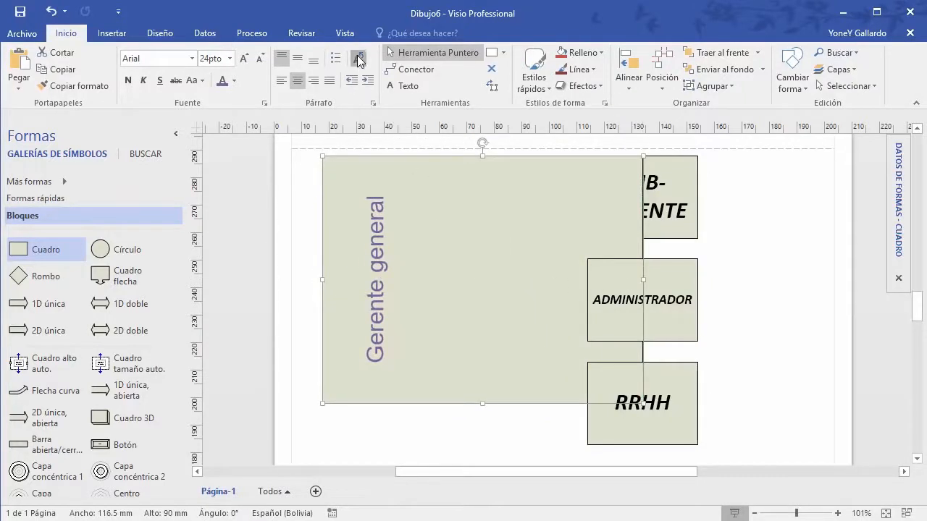
Step: Rotate the label back to horizontal and shrink the box to a thin bar
click(359, 58)
click(358, 58)
click(359, 58)
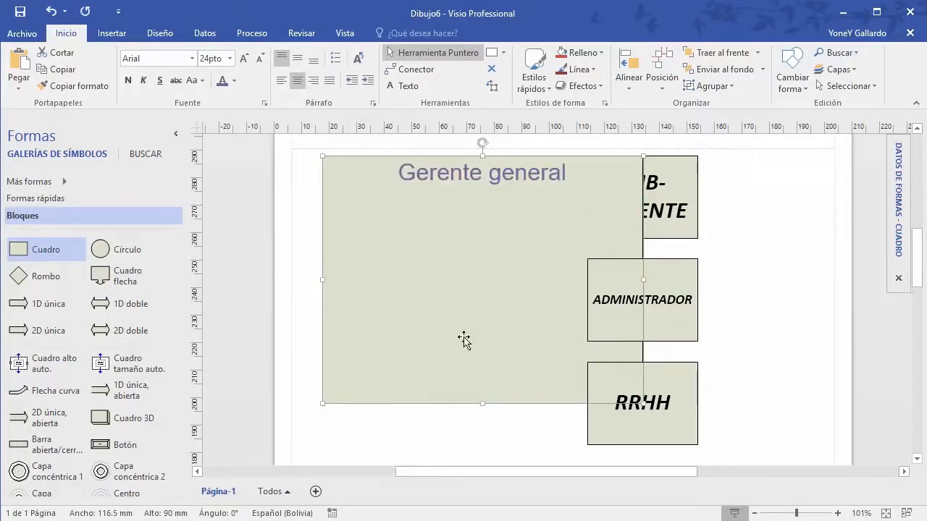
drag(482, 403, 488, 220)
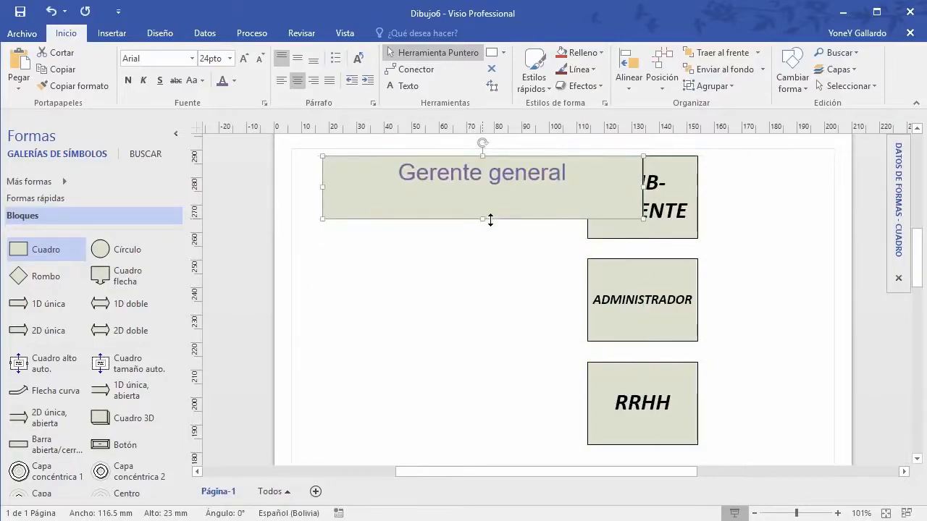
Step: Narrow the Gerente general box to 79.5 × 23 mm and move it lower
click(718, 288)
drag(741, 163, 660, 444)
click(641, 188)
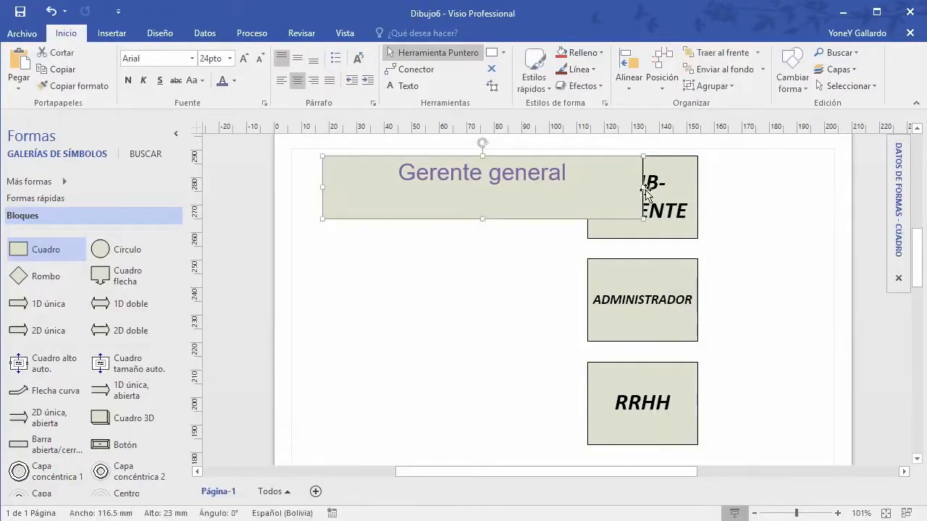
drag(644, 188, 542, 189)
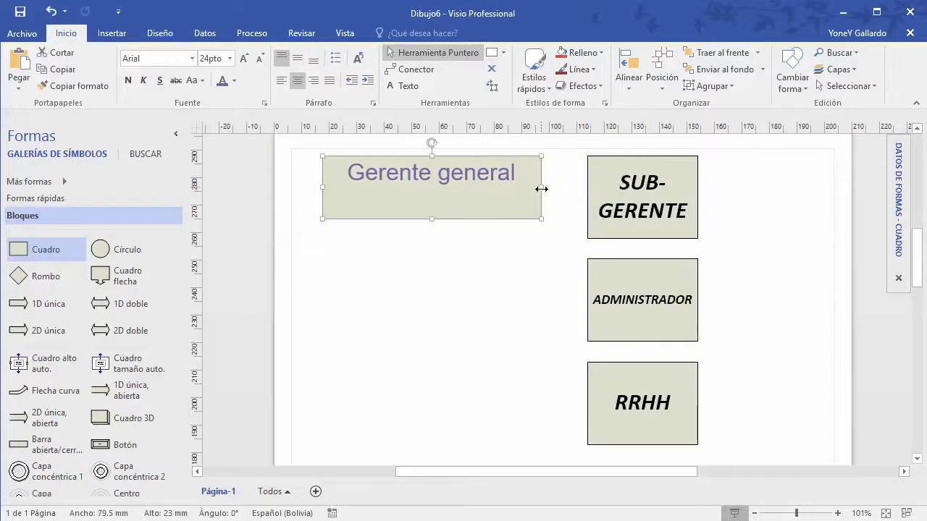
click(456, 319)
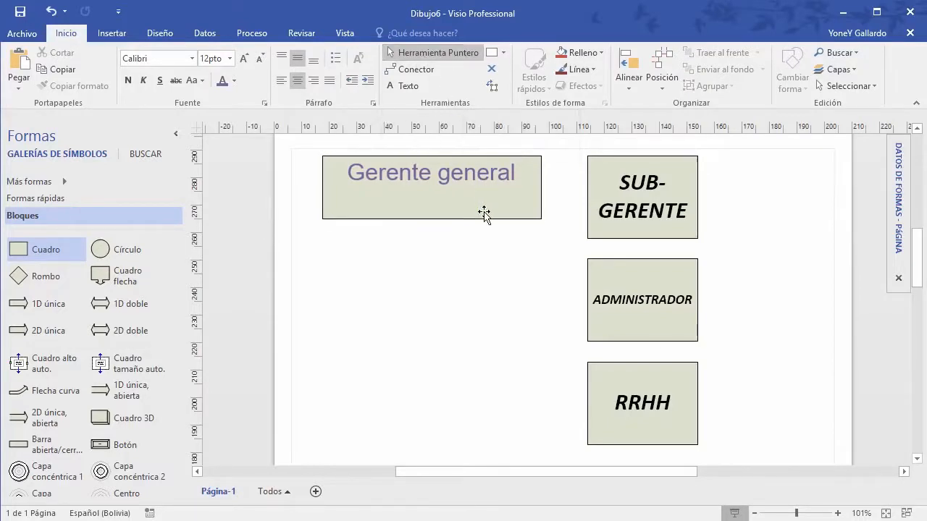
drag(480, 214, 486, 256)
Step: Tilt SUB-GERENTE -30°, add a Cuadro flecha arrow box below Gerente general, and move SUB-GERENTE to the upper-right corner
click(648, 207)
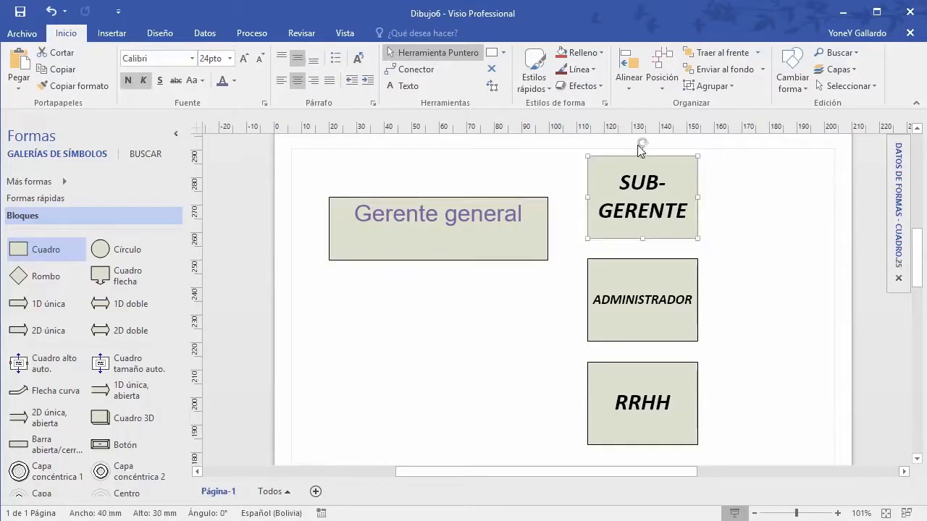
drag(643, 142, 677, 144)
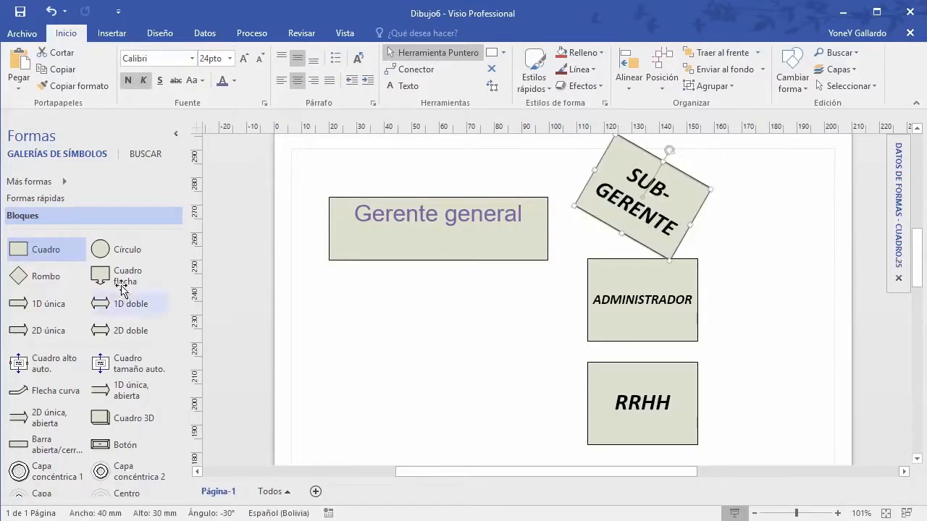
drag(134, 279, 447, 345)
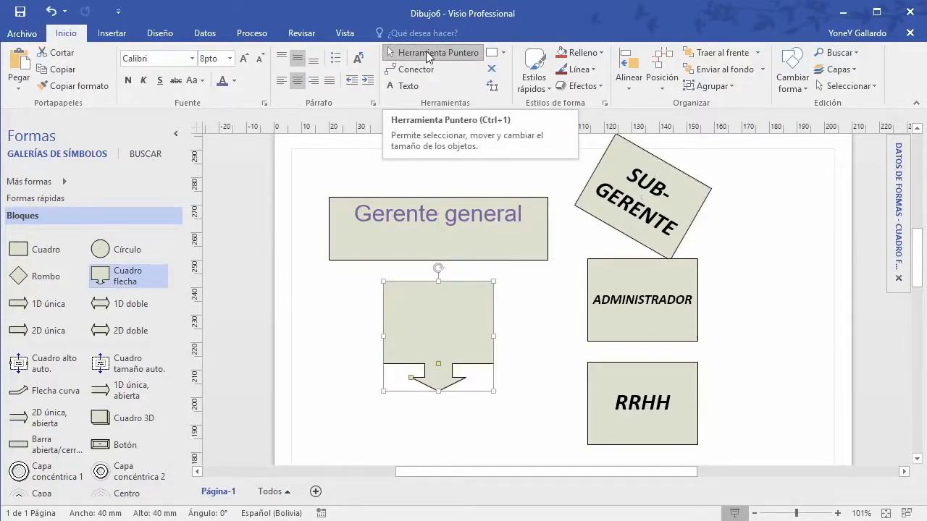
click(652, 354)
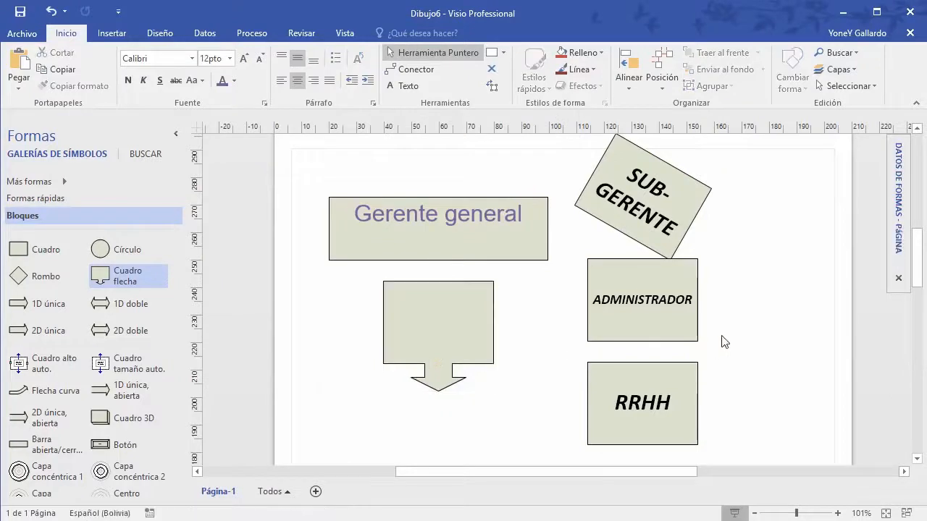
drag(692, 194, 802, 204)
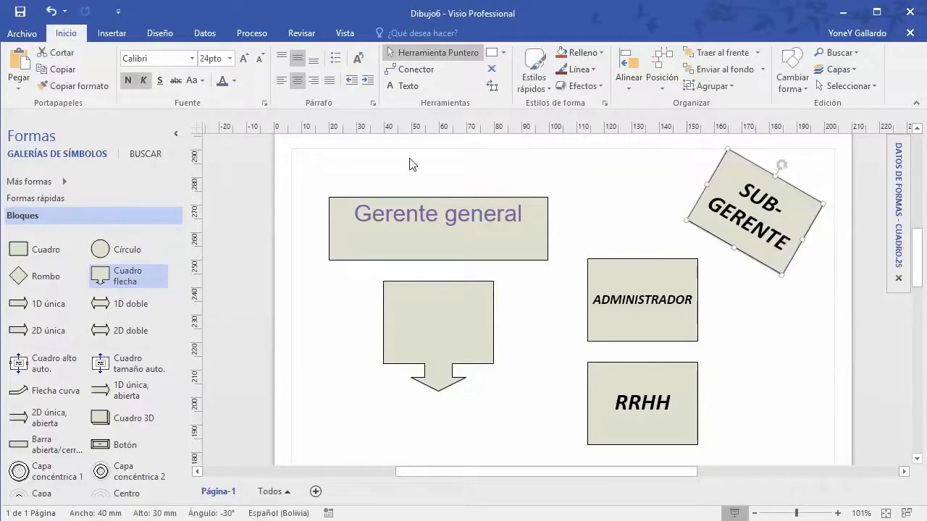
click(418, 68)
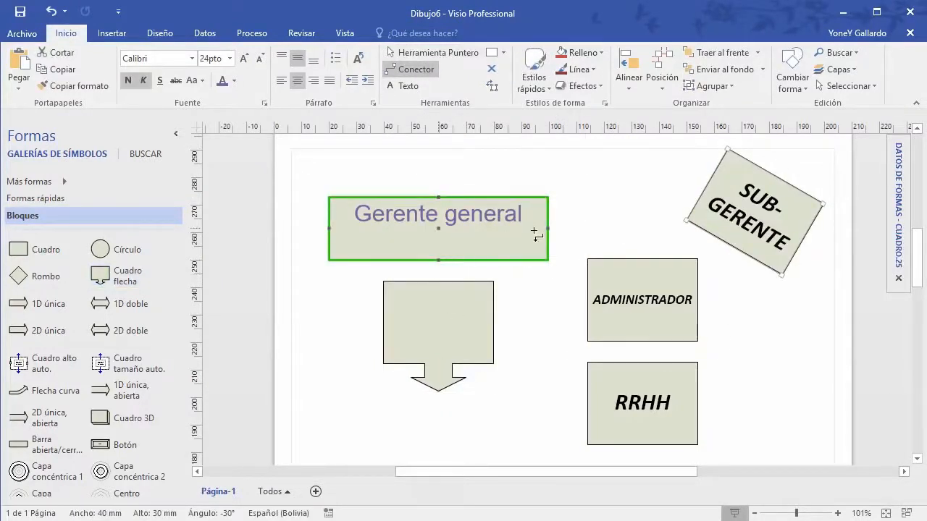
Step: Draw a connector from Gerente general to ADMINISTRADOR's top, rerouting it to leave from Gerente general's top
drag(548, 229, 608, 228)
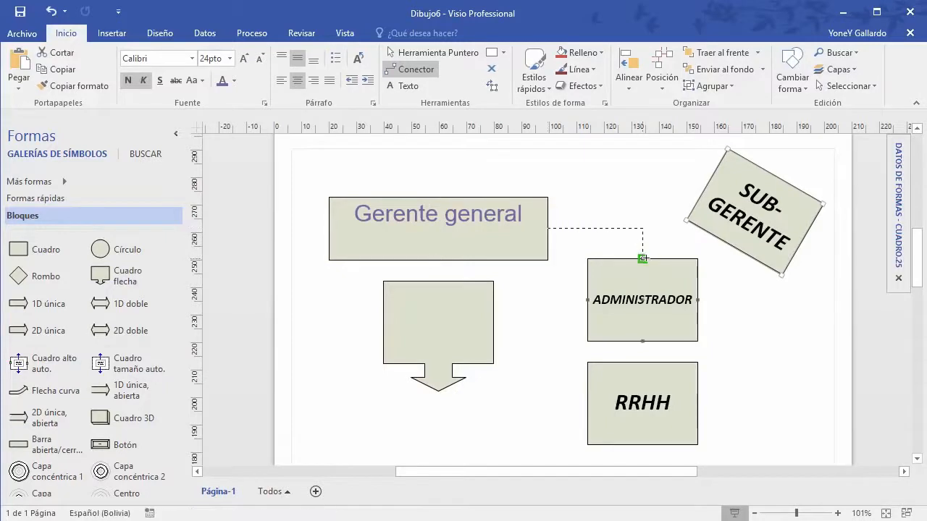
drag(642, 259, 642, 259)
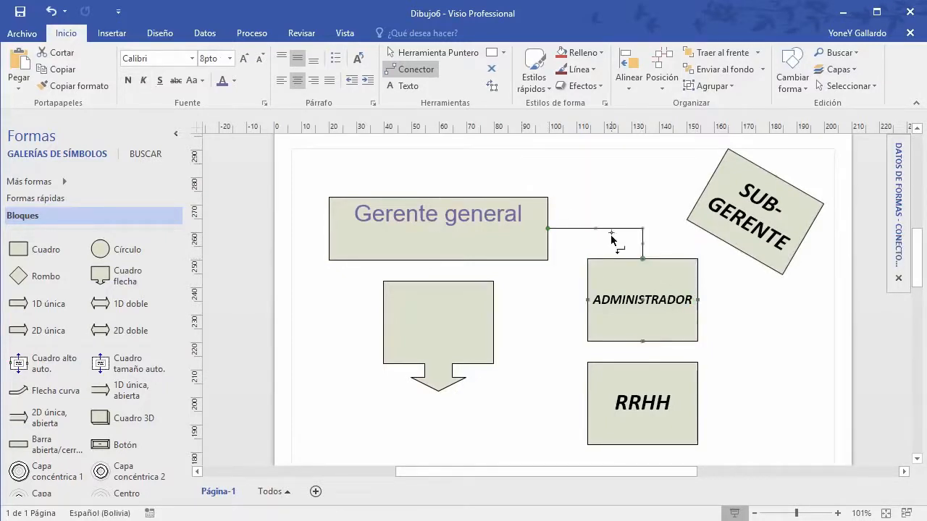
drag(644, 229, 655, 192)
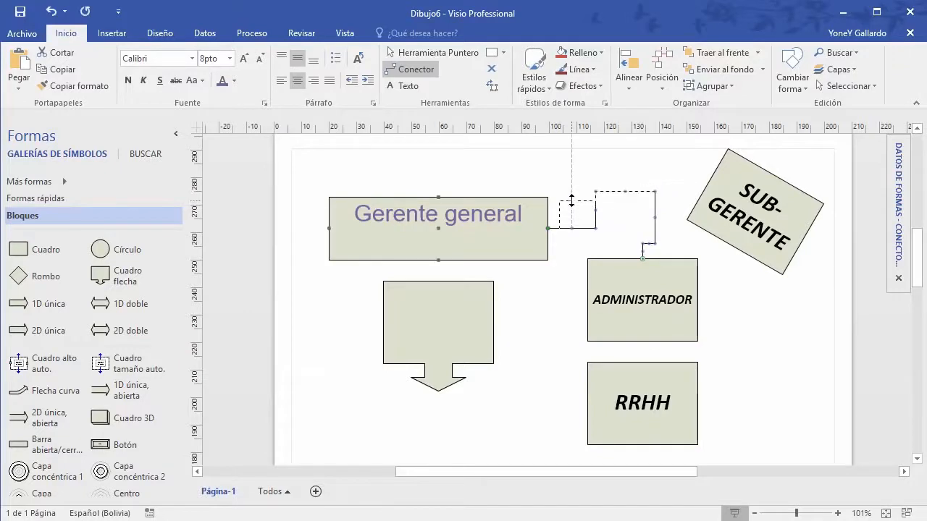
drag(572, 200, 437, 194)
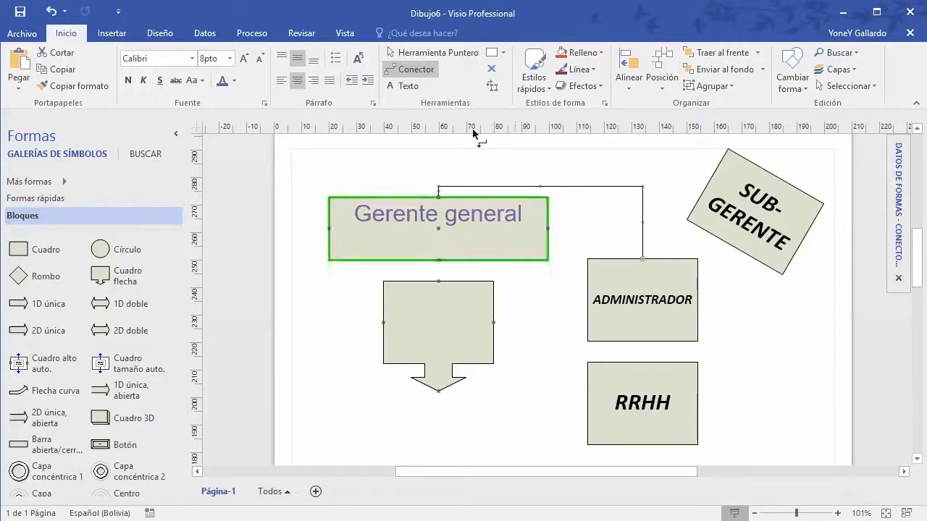
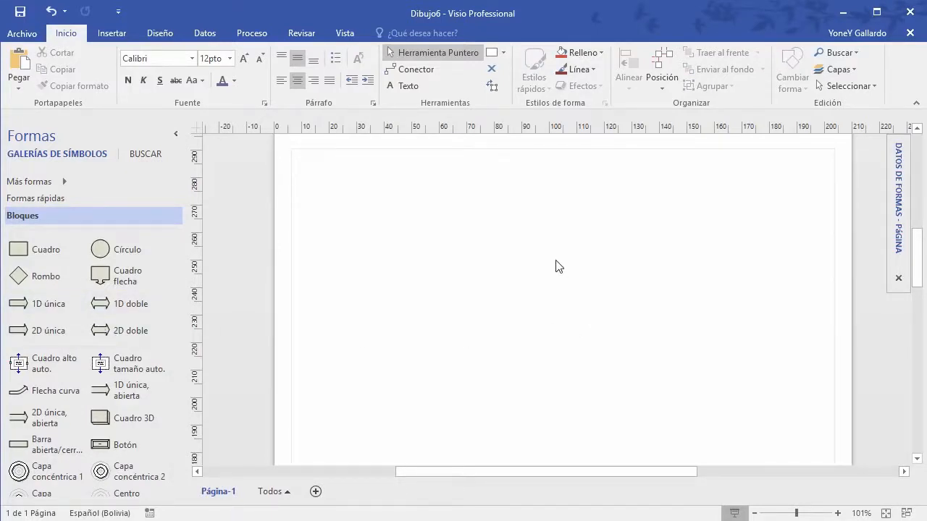
Step: Load the Accesorios de oficina stencil from Mapas y planos de planta > Plano de construcción
scroll(558, 266, up, 1)
scroll(558, 267, down, 1)
scroll(558, 266, up, 1)
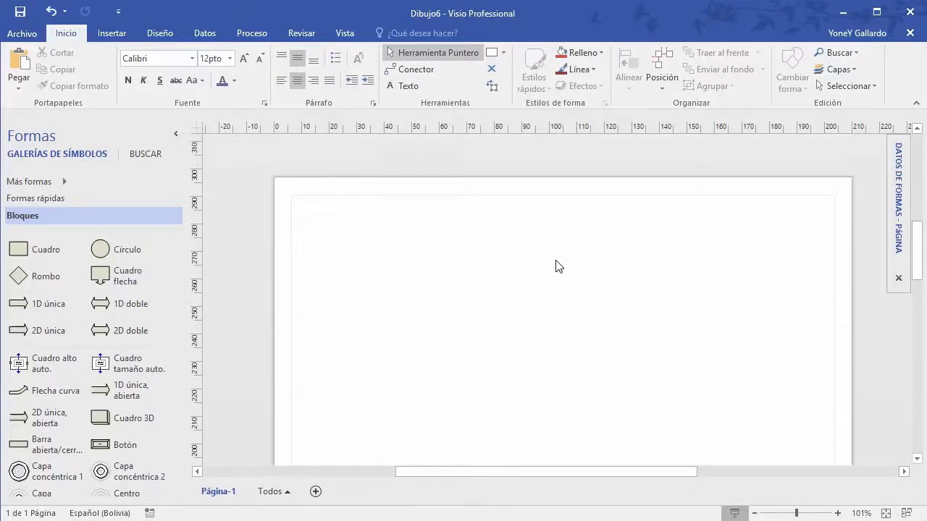
scroll(43, 376, down, 1)
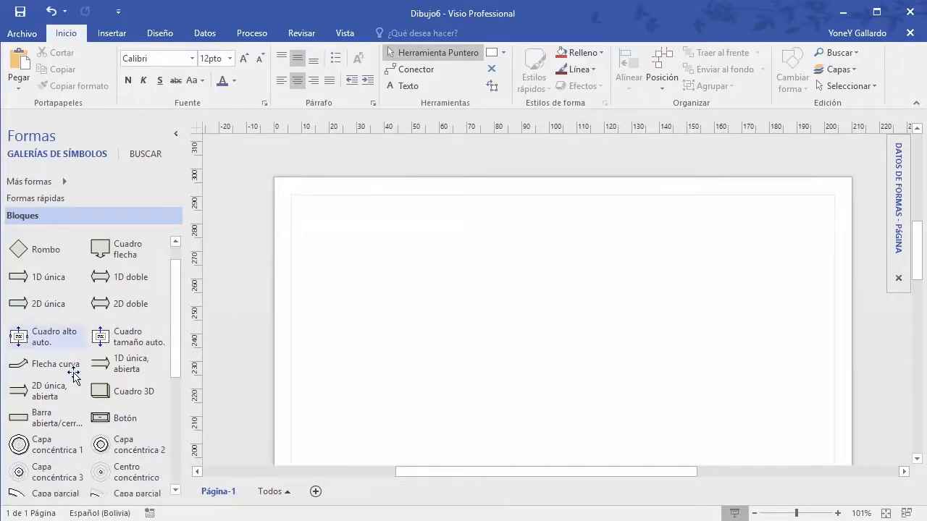
scroll(45, 445, up, 1)
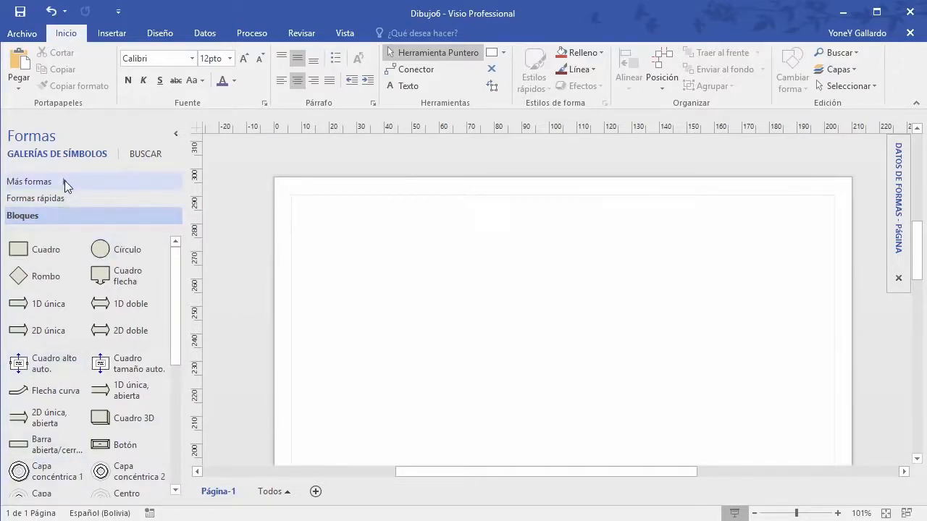
click(65, 180)
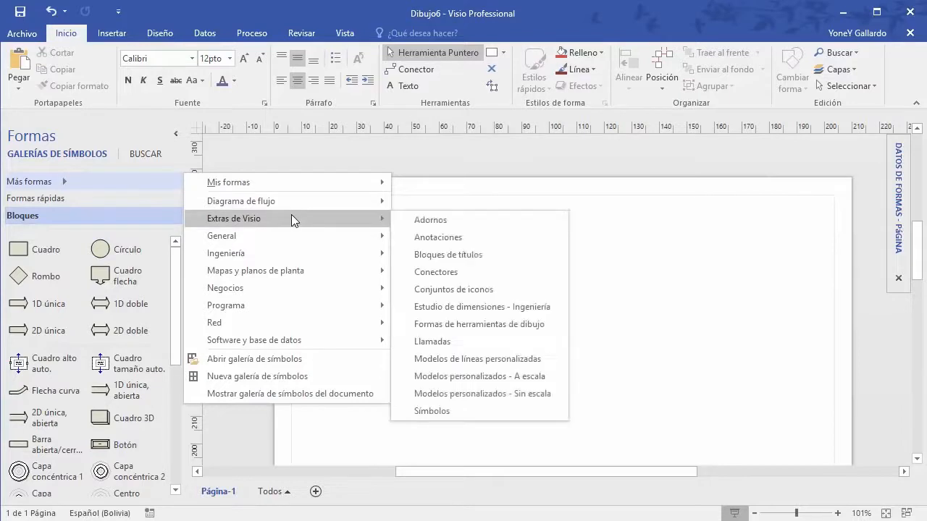
mouse_move(303, 258)
mouse_move(302, 278)
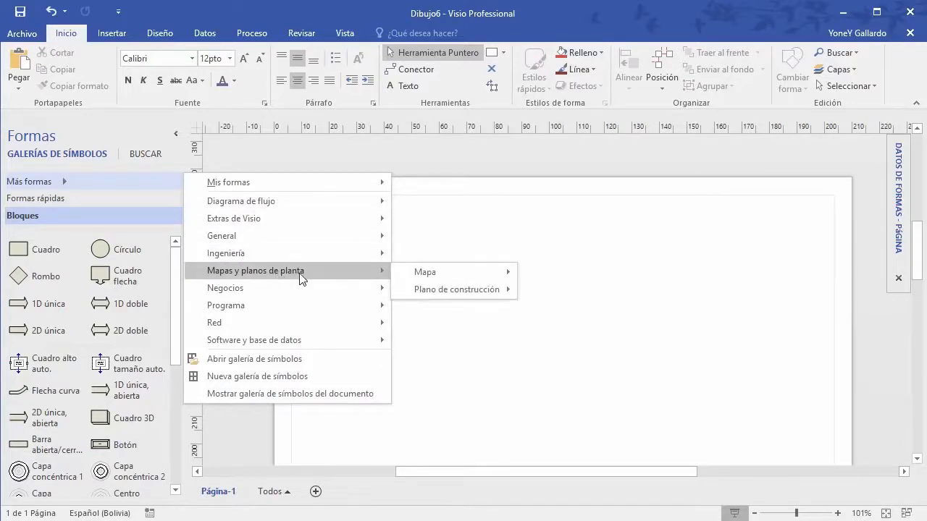
mouse_move(447, 271)
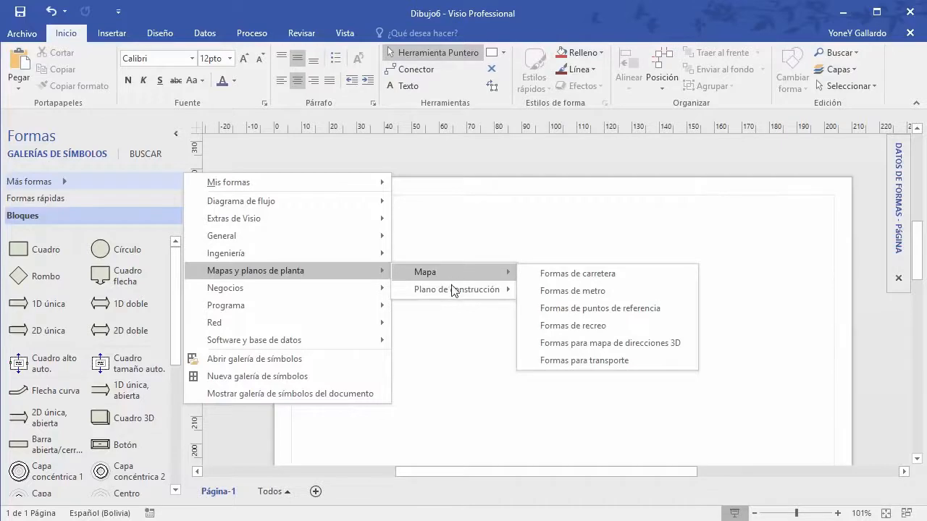
mouse_move(452, 290)
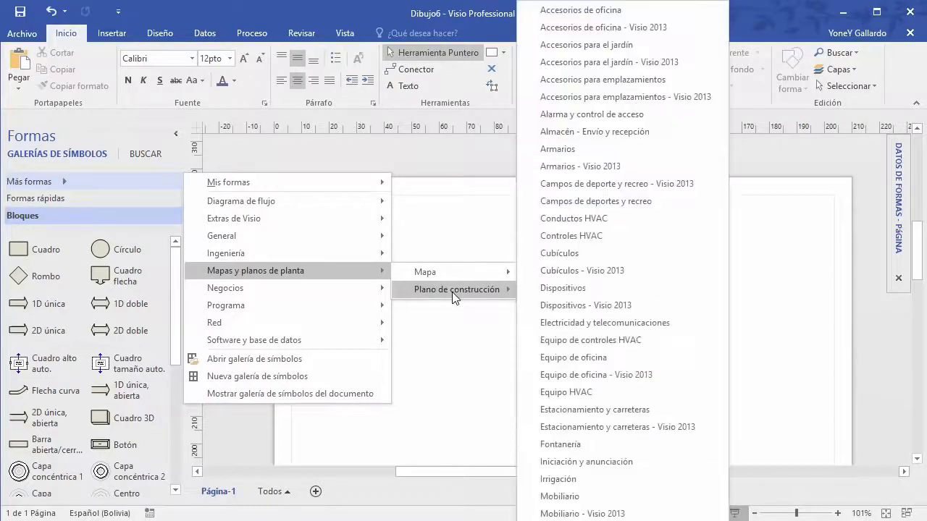
click(600, 16)
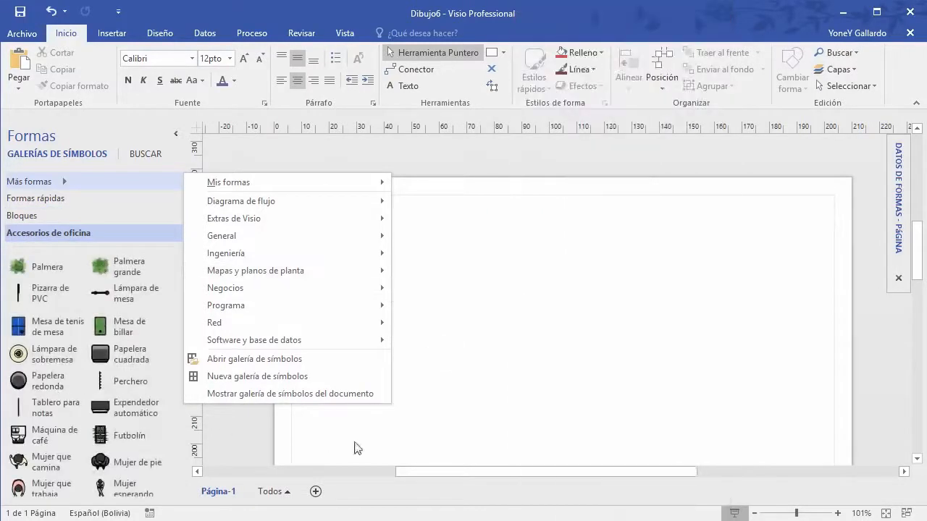
click(406, 437)
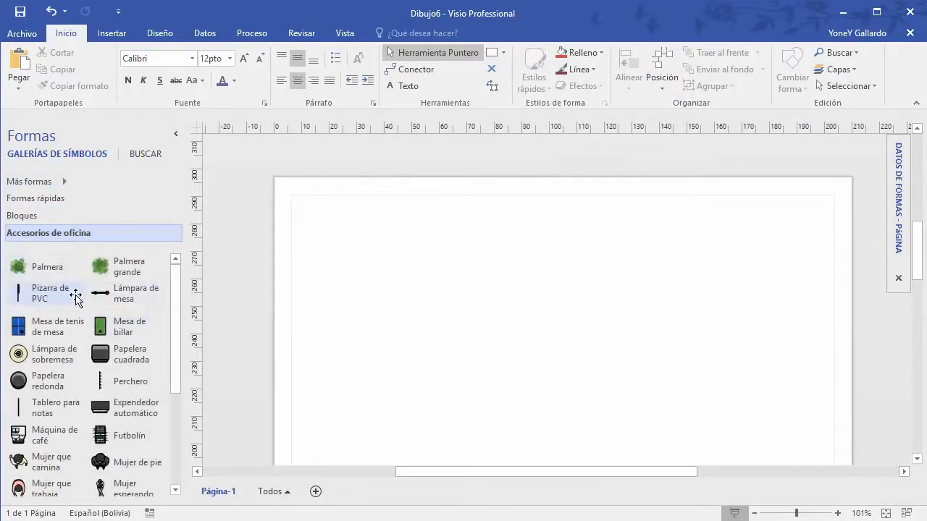
Step: Drag the Mesa de billar pool table onto the page and position it at the lower left
scroll(144, 334, down, 1)
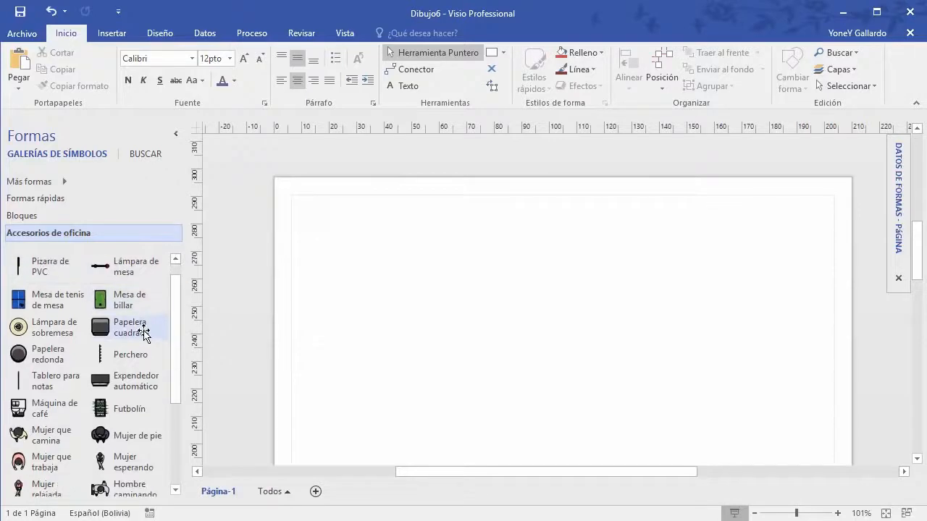
drag(124, 303, 456, 266)
drag(425, 359, 425, 360)
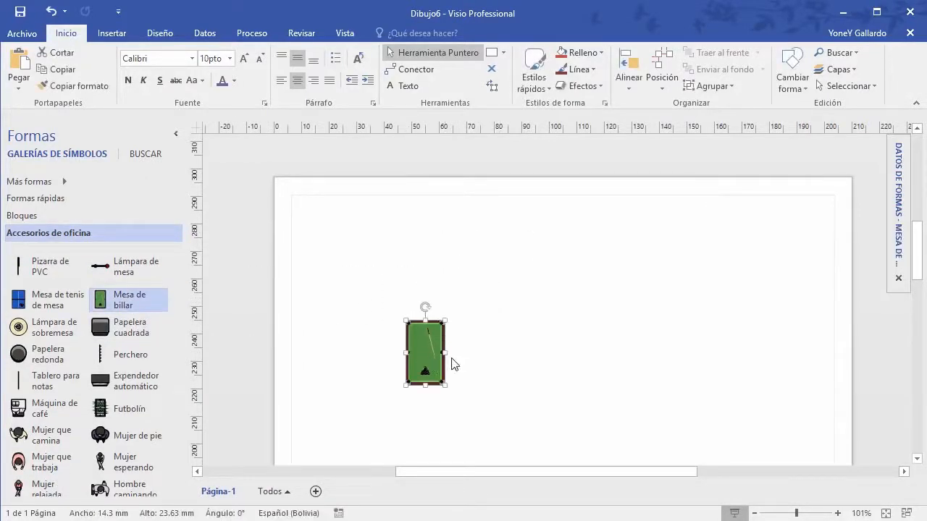
mouse_move(897, 161)
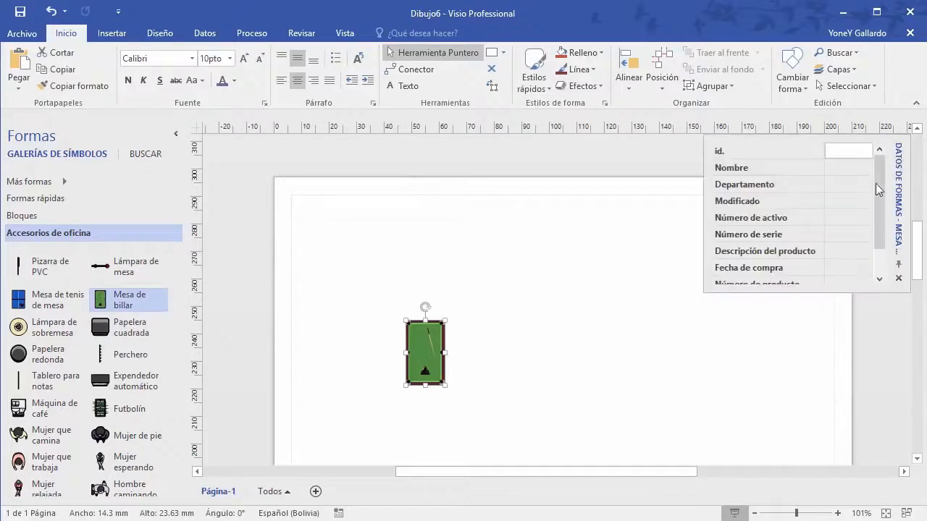
drag(883, 172, 872, 143)
scroll(844, 247, down, 1)
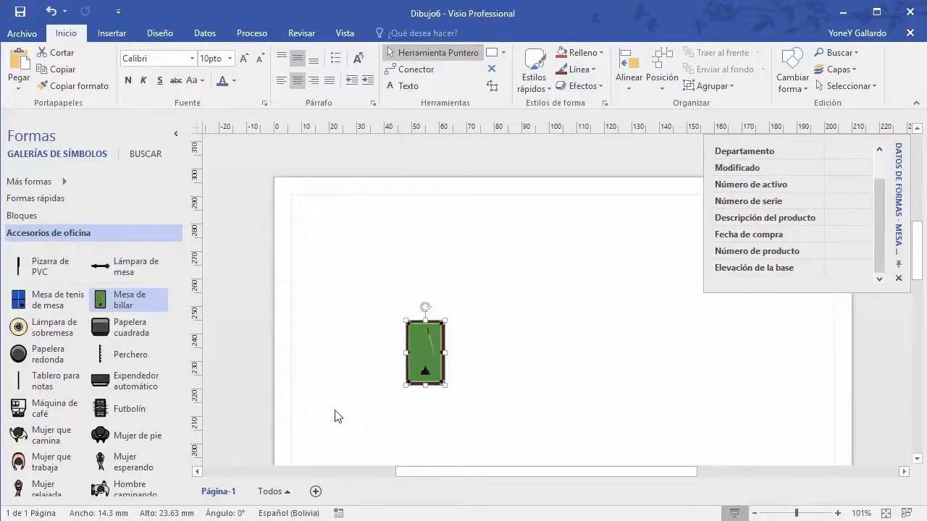
drag(424, 335, 349, 363)
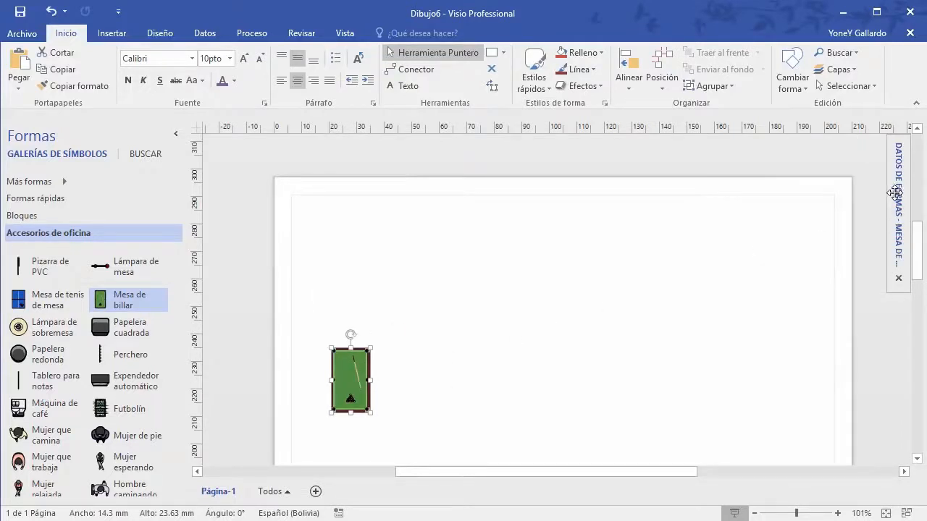
mouse_move(898, 209)
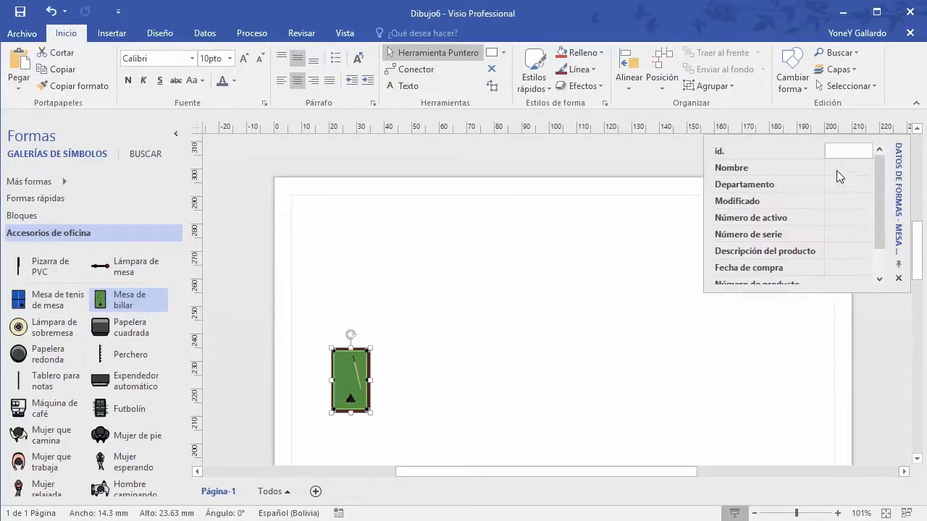
scroll(851, 253, down, 1)
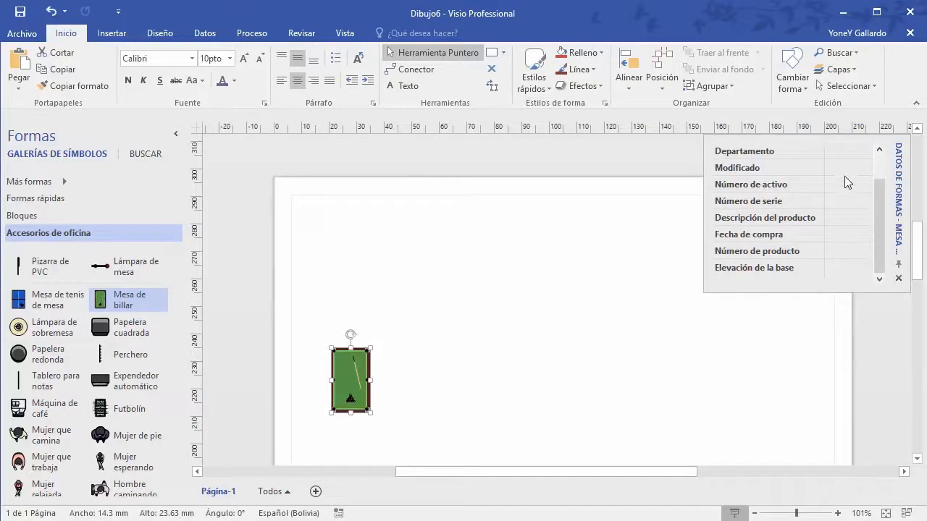
scroll(823, 242, up, 1)
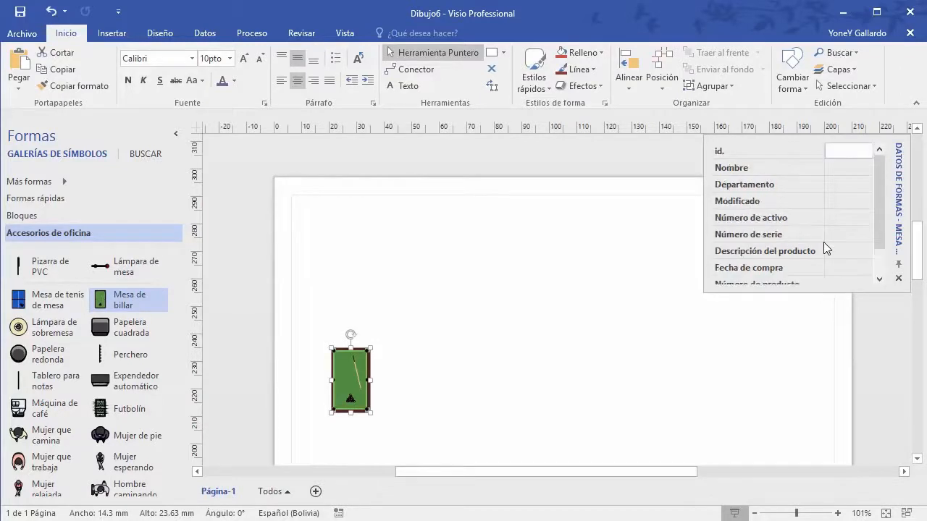
click(456, 404)
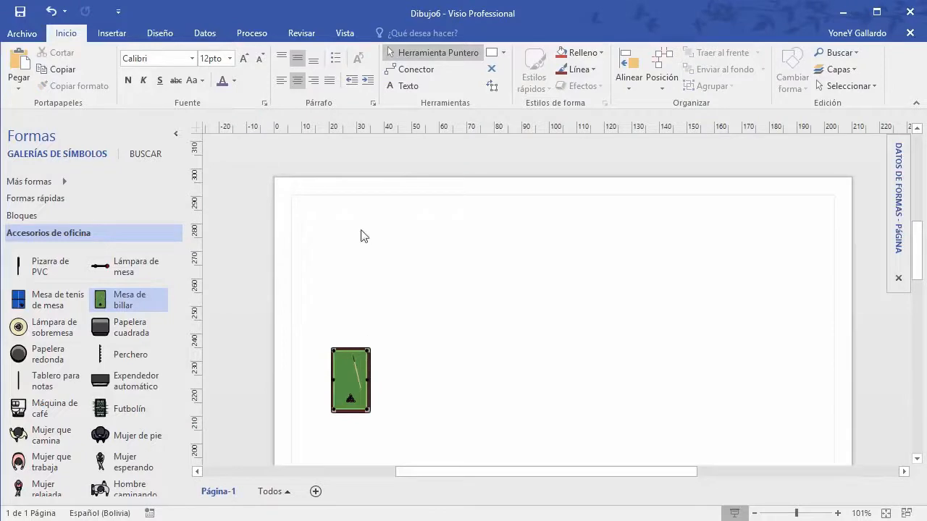
Step: Draw a tall rectangle above the pool table and fill it olive green
click(504, 52)
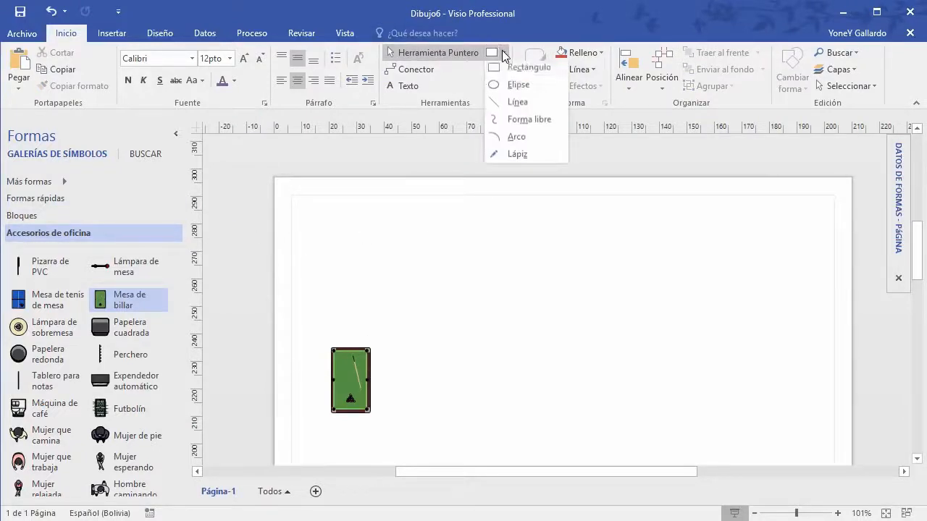
click(515, 68)
drag(377, 209, 420, 307)
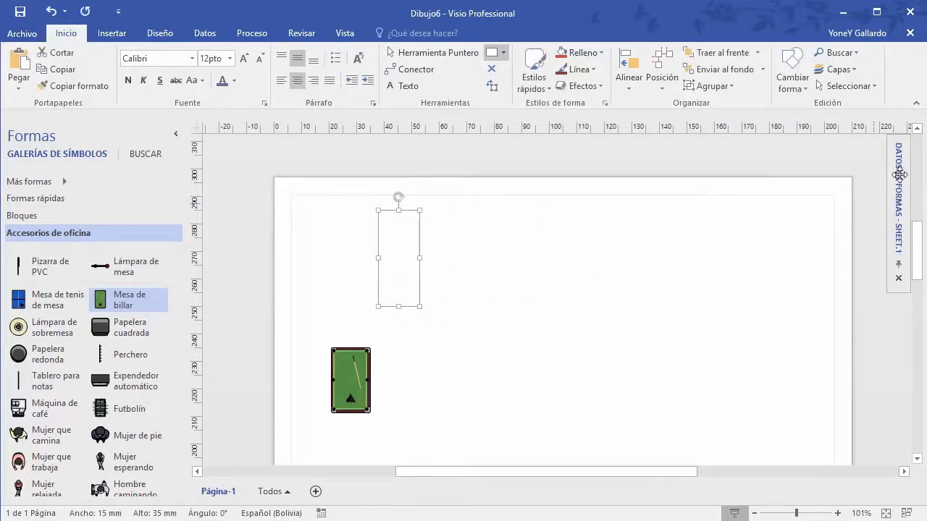
mouse_move(898, 173)
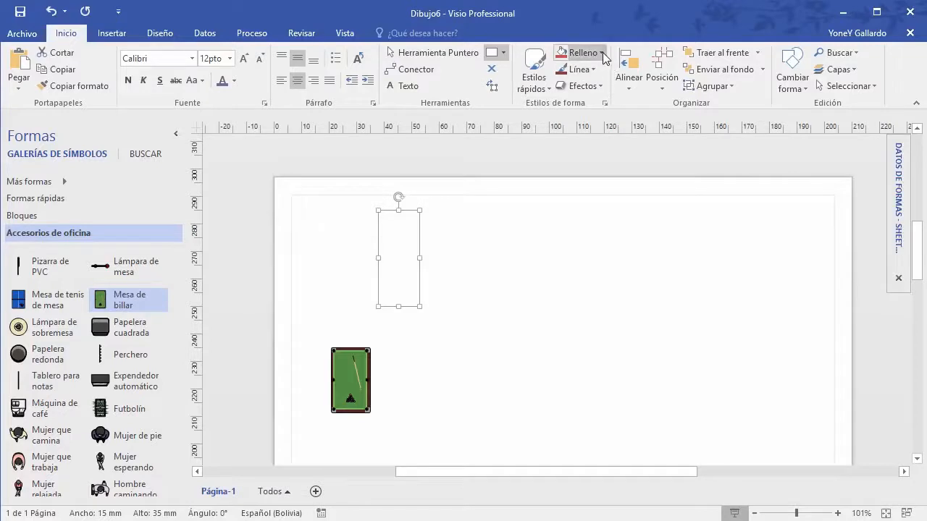
click(580, 53)
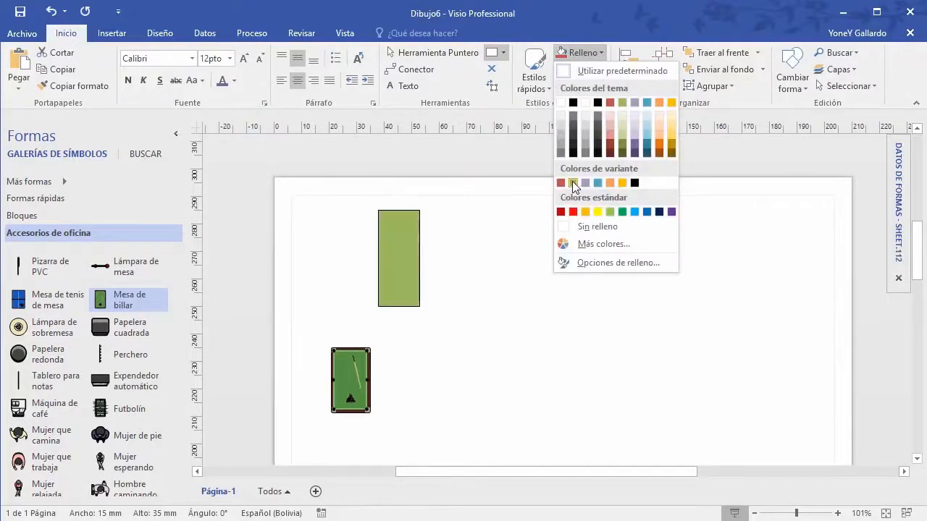
click(623, 144)
Step: Give the rectangle a 3 pt dark brown outline and move it beside the pool table
click(596, 72)
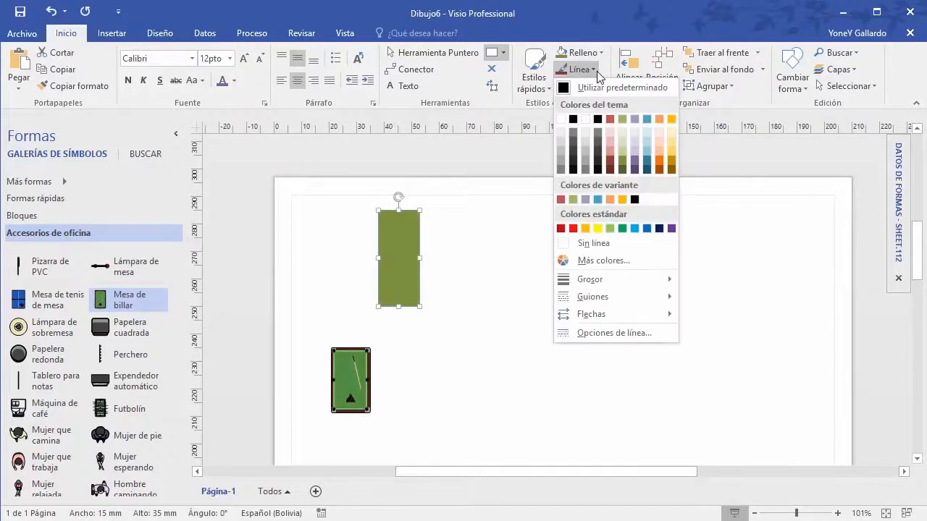
click(561, 229)
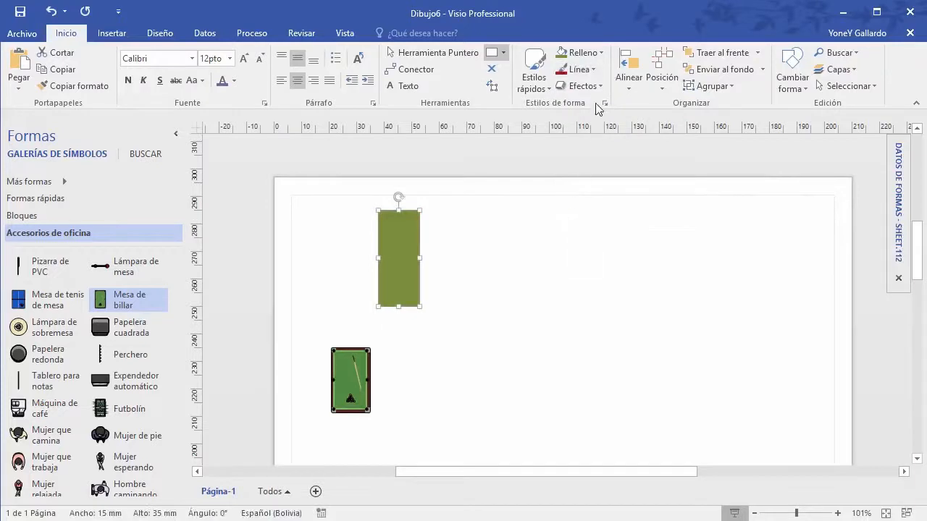
click(577, 70)
mouse_move(615, 279)
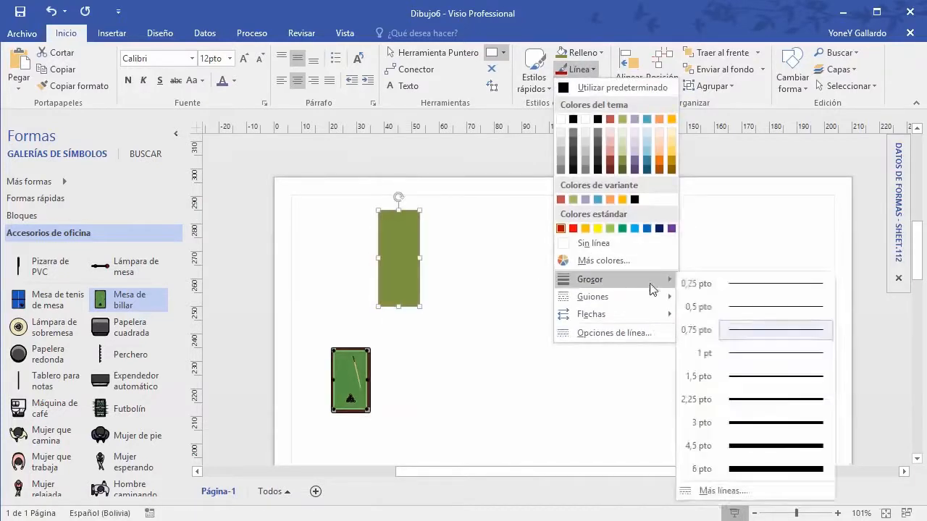
click(766, 423)
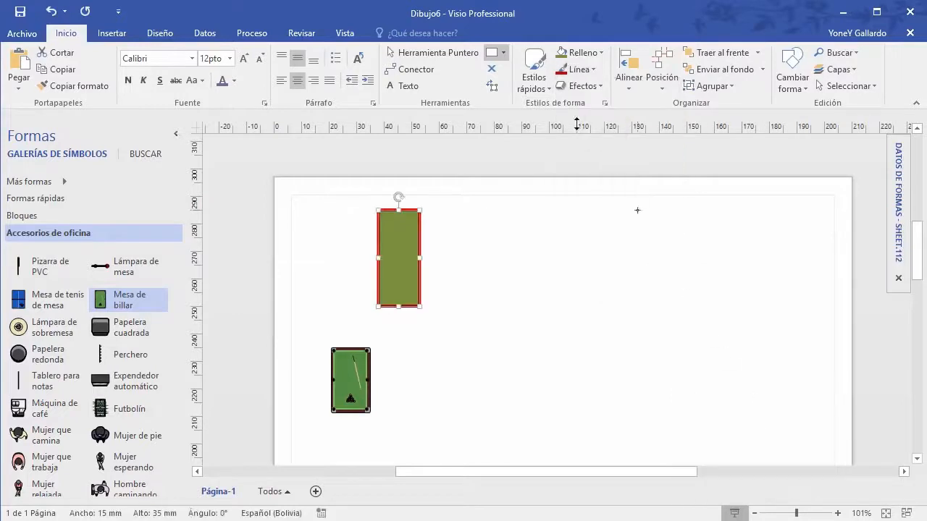
click(594, 68)
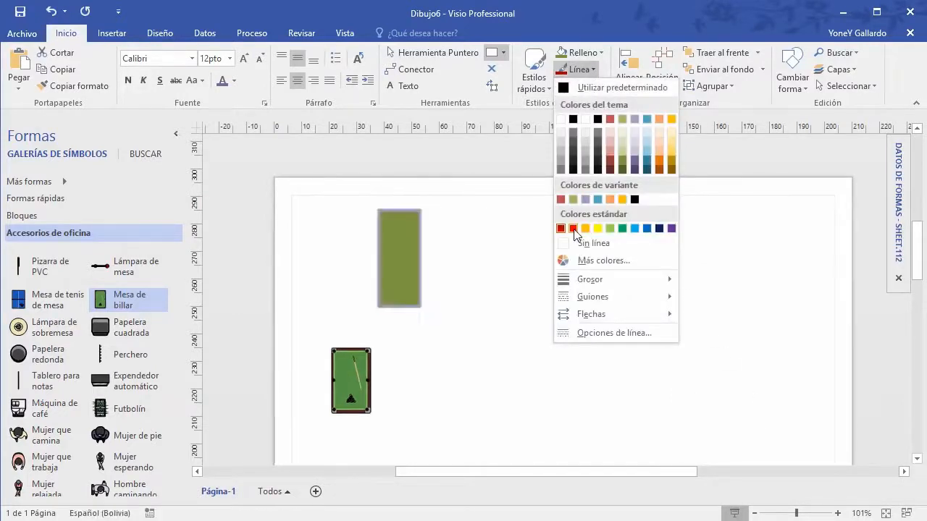
click(612, 174)
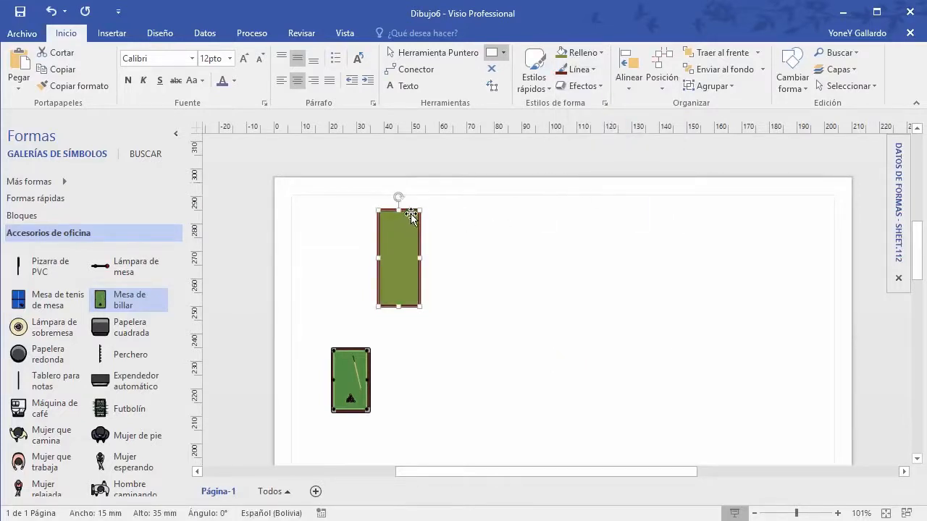
drag(413, 233, 432, 382)
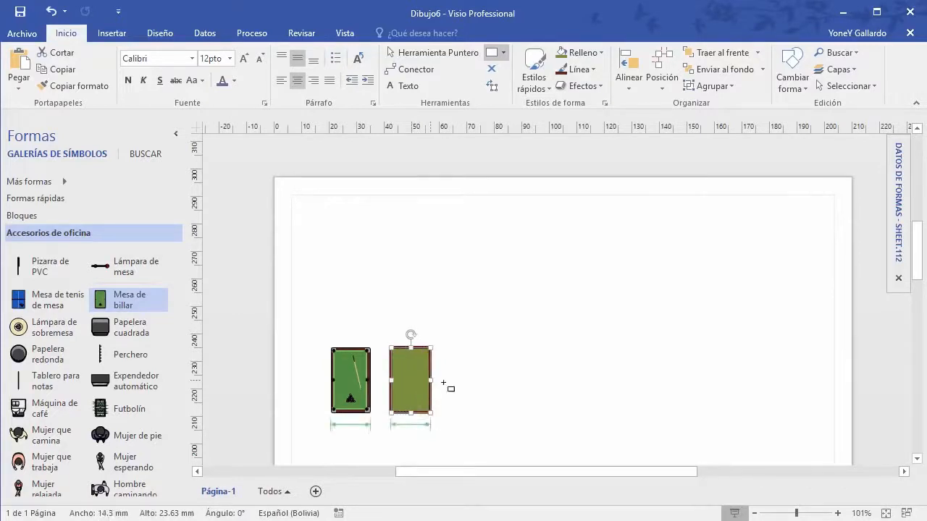
Step: Move the olive rectangle up the page and delete the billiard table
click(472, 378)
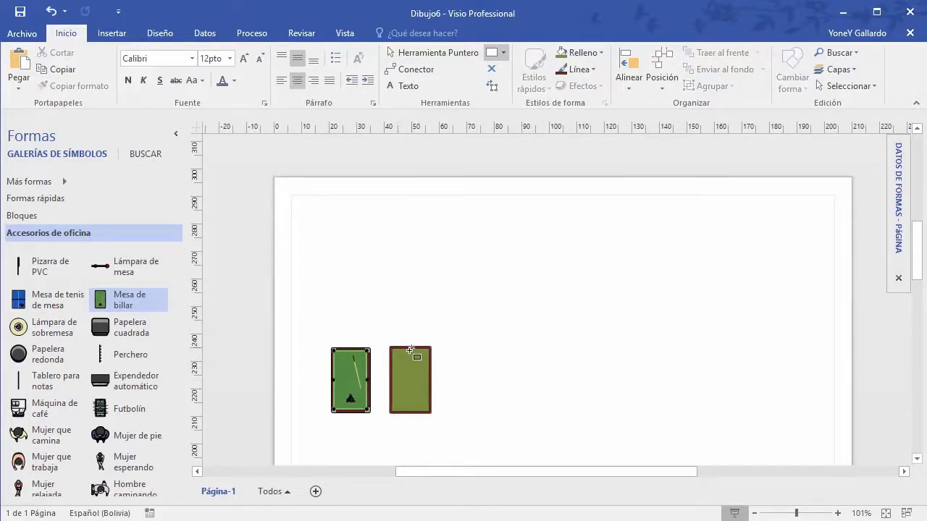
click(400, 53)
click(408, 371)
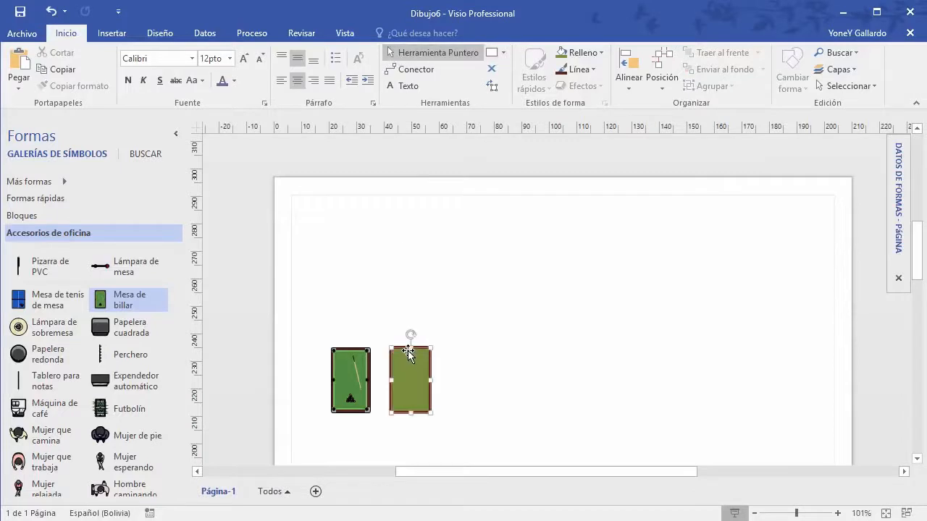
click(353, 359)
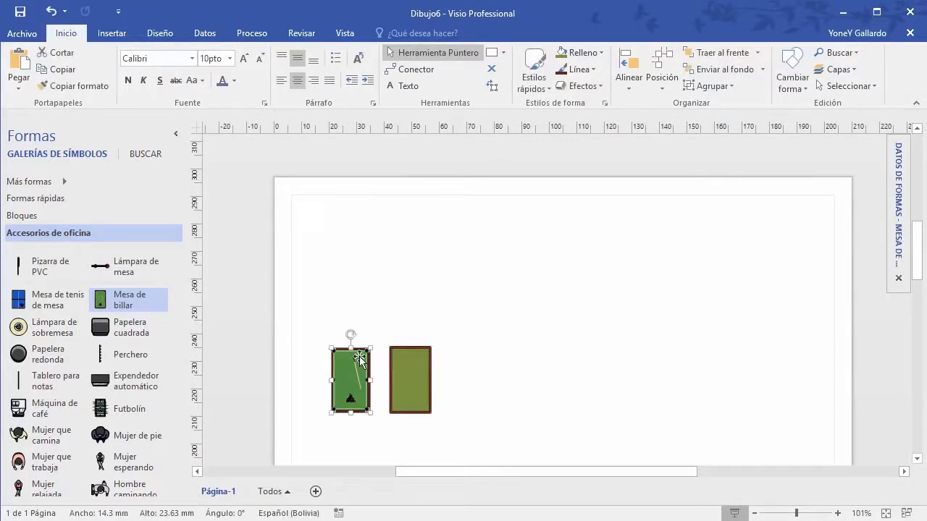
drag(411, 351, 569, 216)
drag(412, 442, 291, 314)
key(Delete)
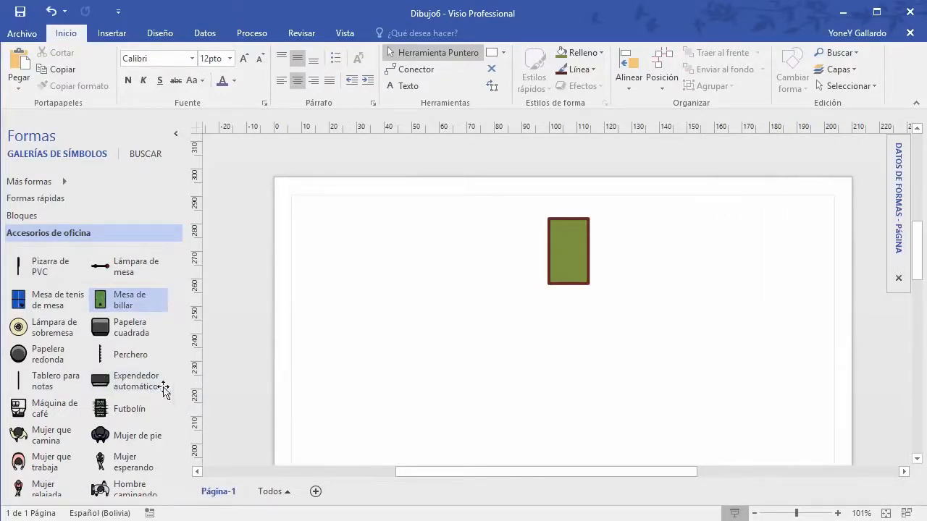
Step: Place a vending machine shape on the page, then delete it again
click(163, 388)
drag(163, 388, 375, 390)
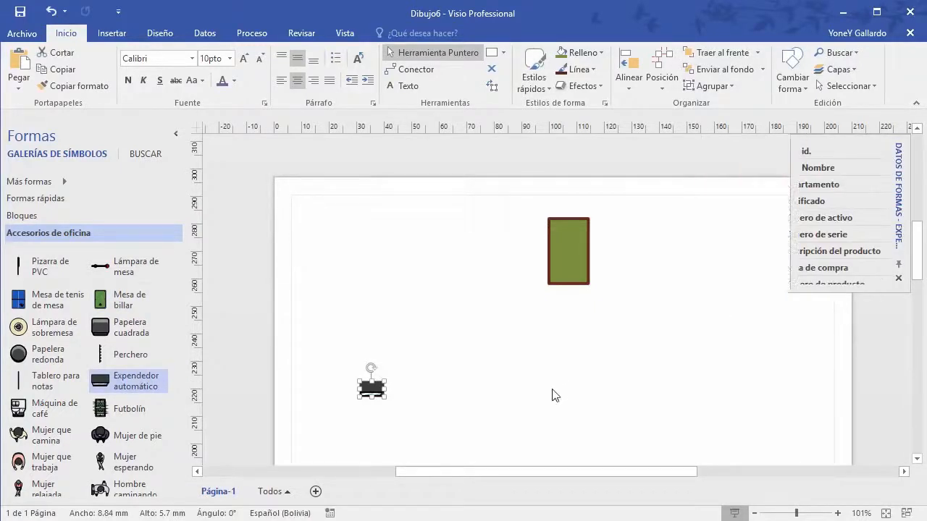
click(469, 418)
drag(454, 434, 292, 333)
key(Delete)
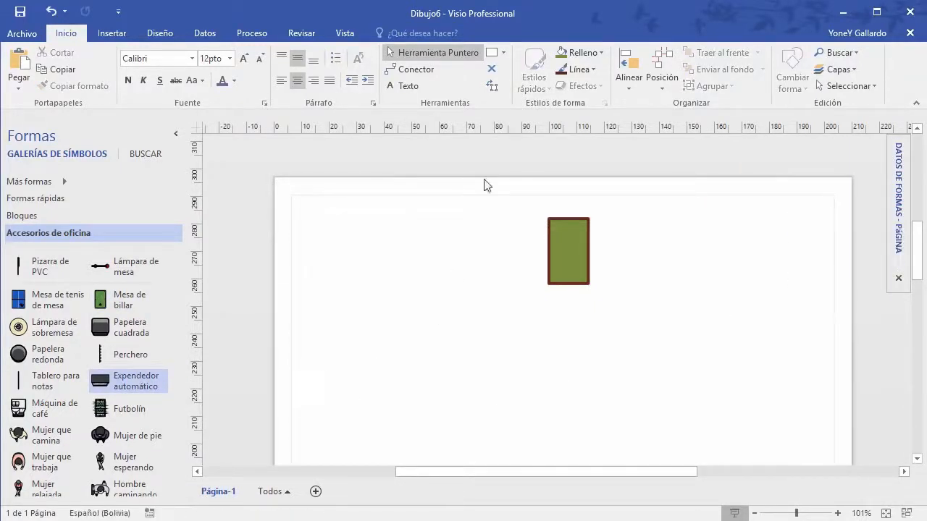
click(504, 53)
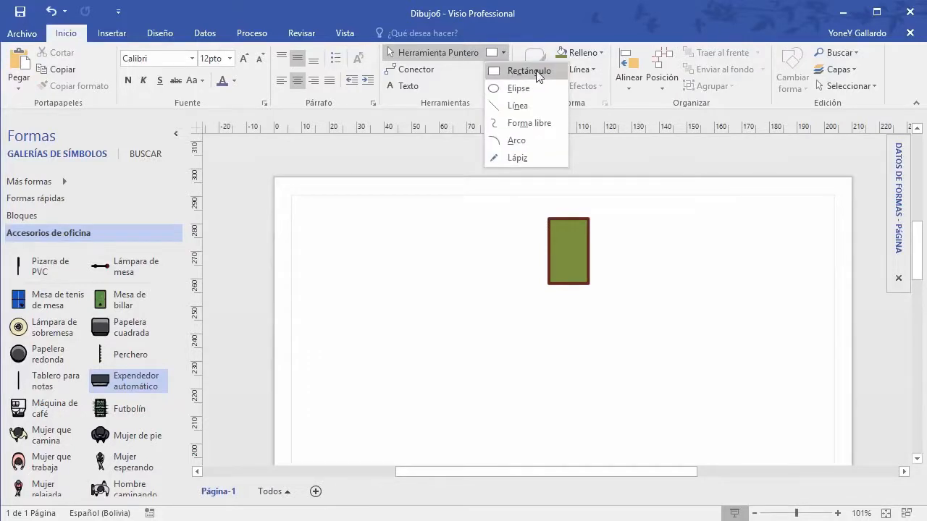
Step: Draw an ellipse left of the rectangle, a diagonal line below it, and an S-shaped freeform curve
click(526, 88)
drag(329, 237, 461, 334)
click(503, 53)
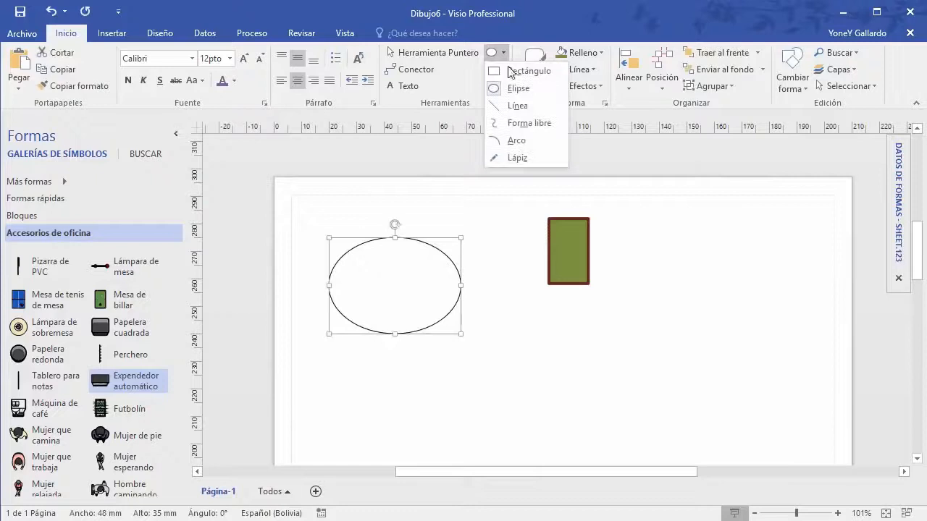
click(517, 105)
drag(508, 403, 700, 293)
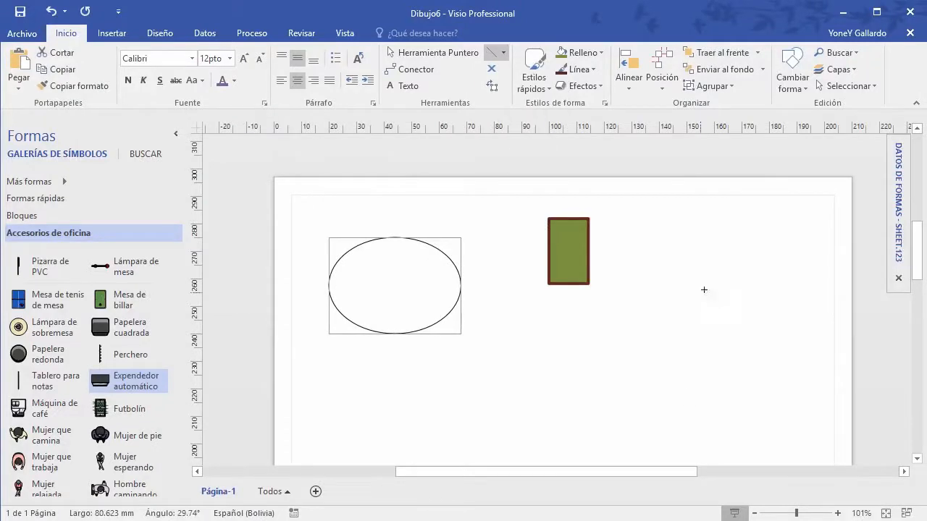
click(502, 56)
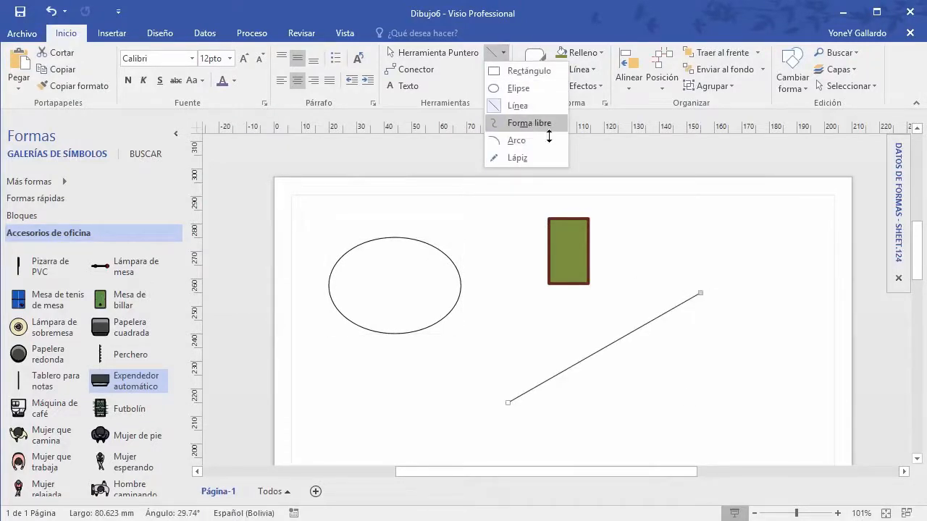
click(529, 123)
drag(776, 335, 714, 376)
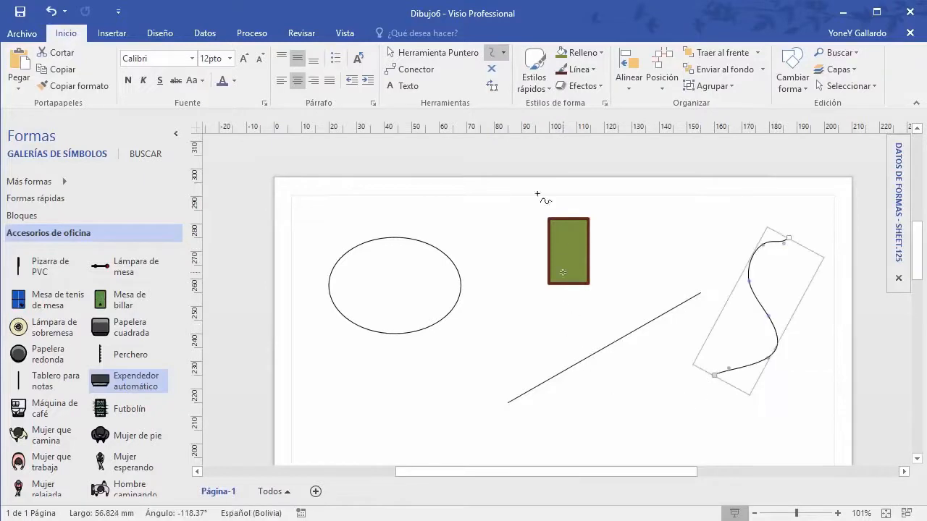
Step: Add an arc below the ellipse, then a pencil line and a small circle beside the rectangle
click(504, 54)
click(525, 124)
drag(488, 306, 488, 307)
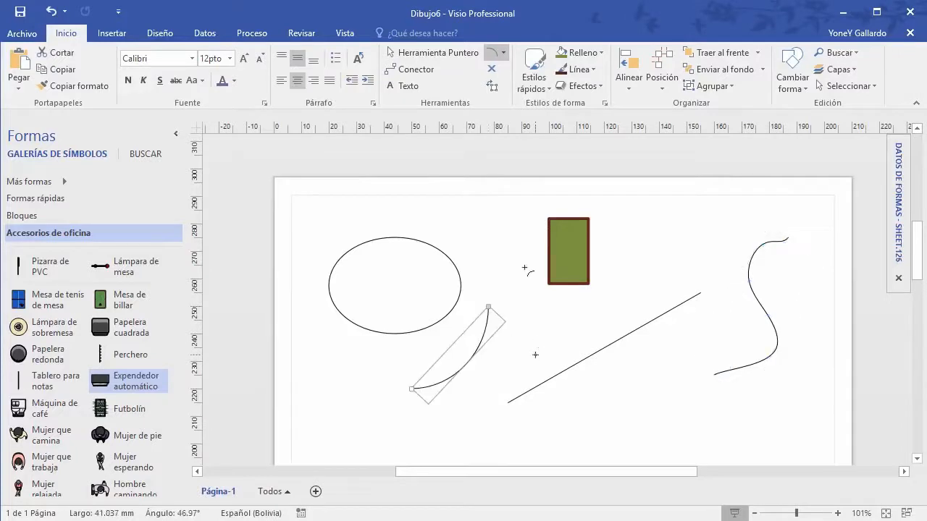
click(504, 52)
click(531, 165)
drag(652, 267, 652, 266)
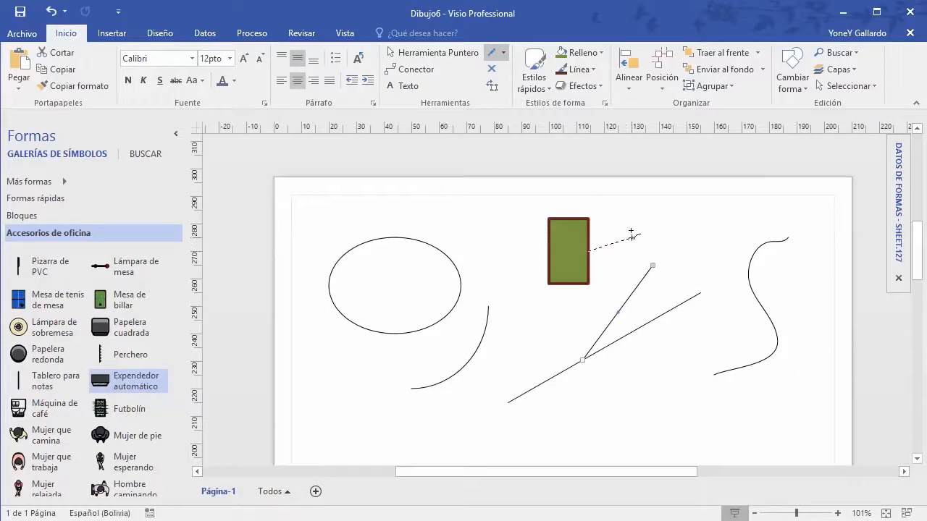
drag(600, 200, 585, 218)
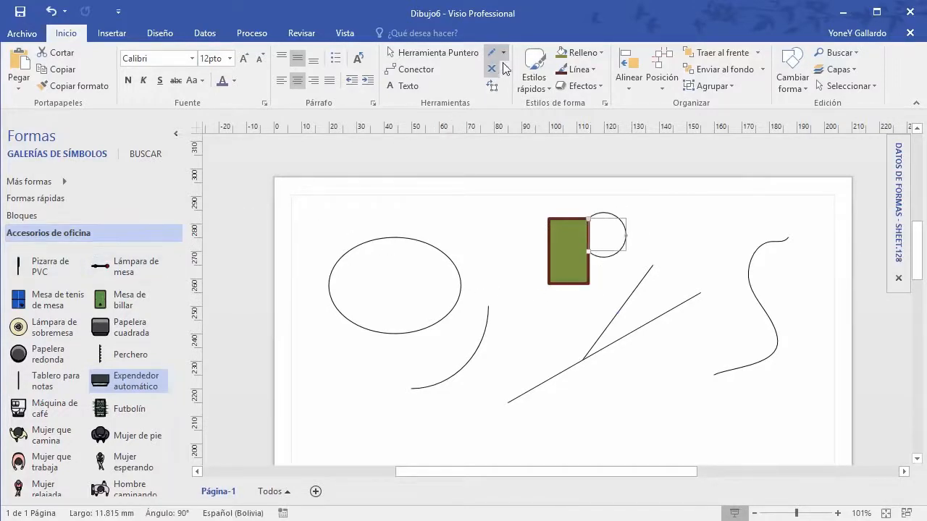
scroll(97, 333, up, 1)
Step: Drag a plain Cuadro box from the Bloques stencil onto the page
click(37, 217)
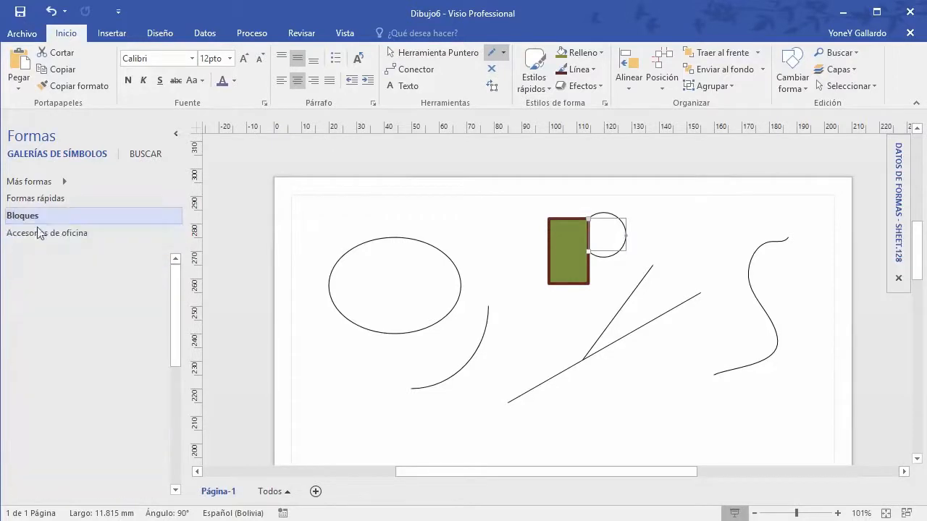
scroll(391, 341, down, 5)
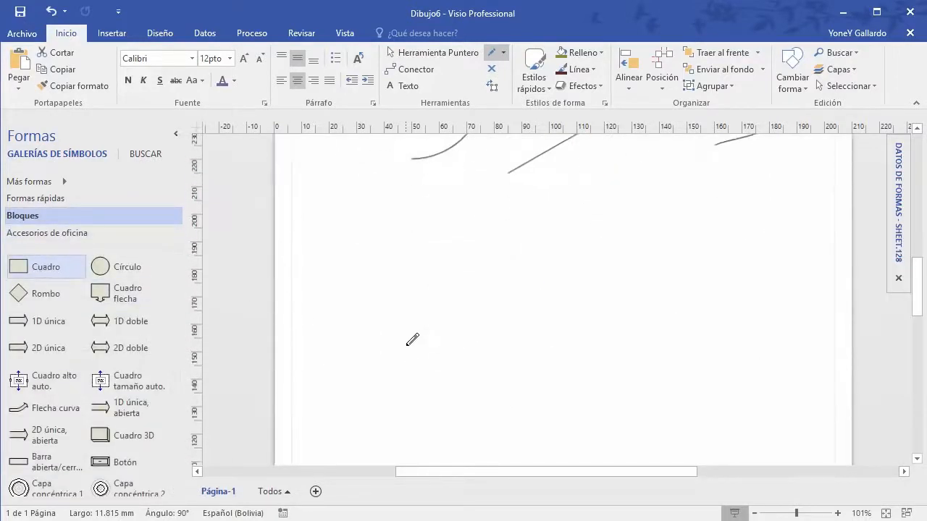
click(418, 52)
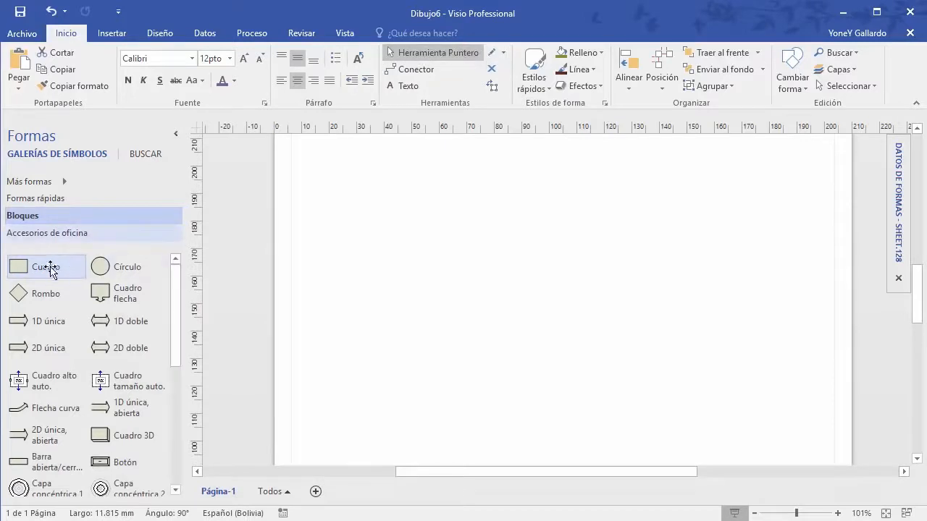
drag(28, 272, 446, 235)
Step: With the Lápiz tool, bulge the box's right, bottom and top edges and pull out its top-left corner
click(503, 52)
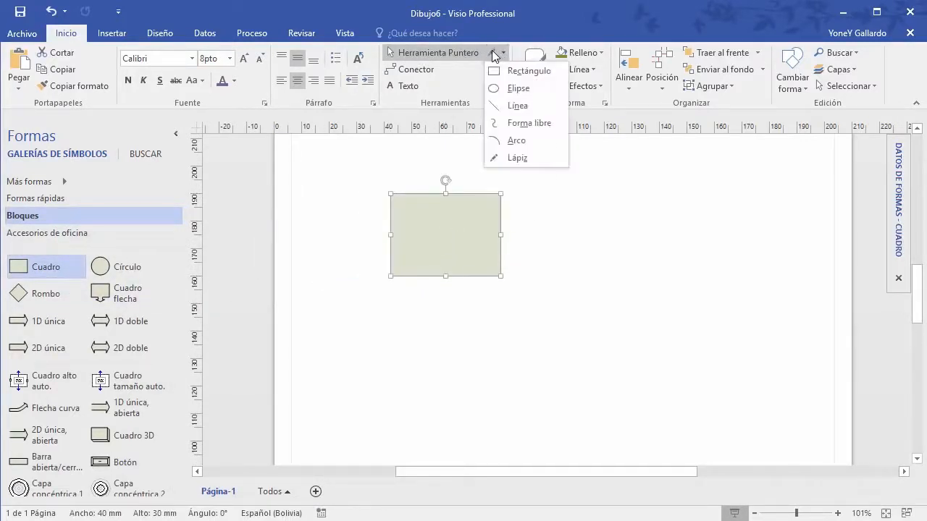
click(516, 158)
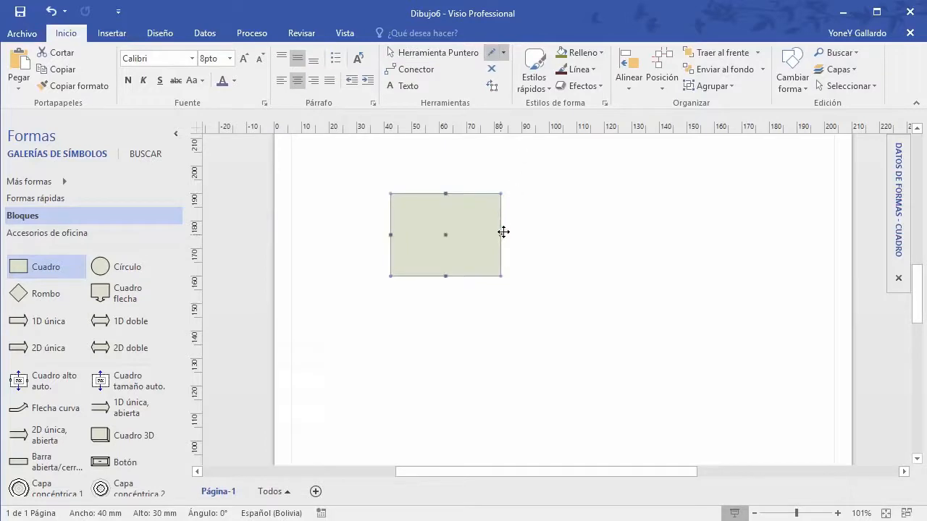
drag(510, 235, 538, 234)
drag(544, 233, 544, 235)
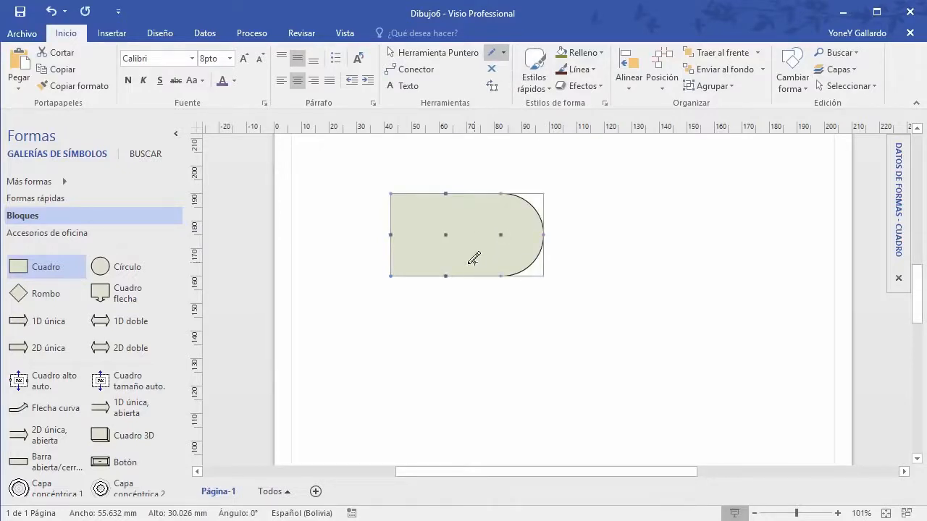
drag(446, 276, 439, 318)
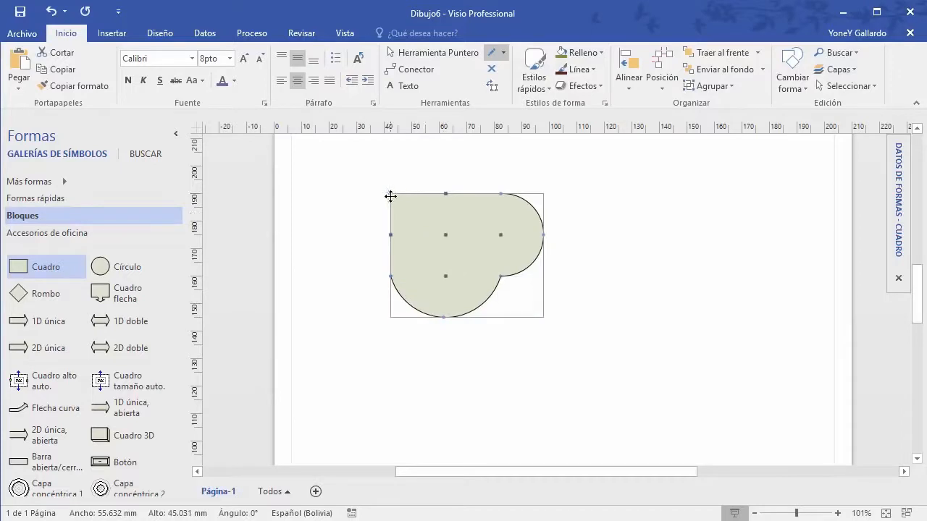
mouse_move(385, 191)
mouse_down()
mouse_move(344, 168)
mouse_move(307, 193)
mouse_move(312, 161)
mouse_move(315, 172)
mouse_up()
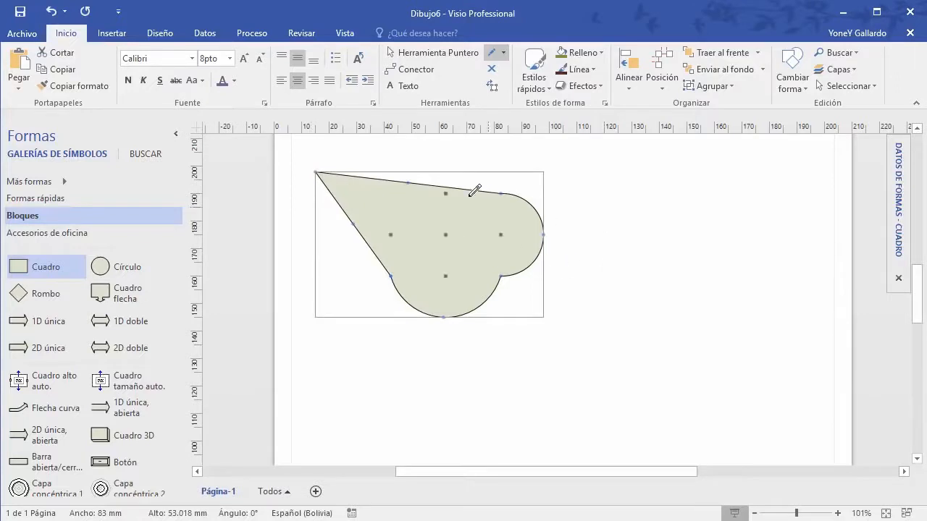
drag(409, 184, 490, 182)
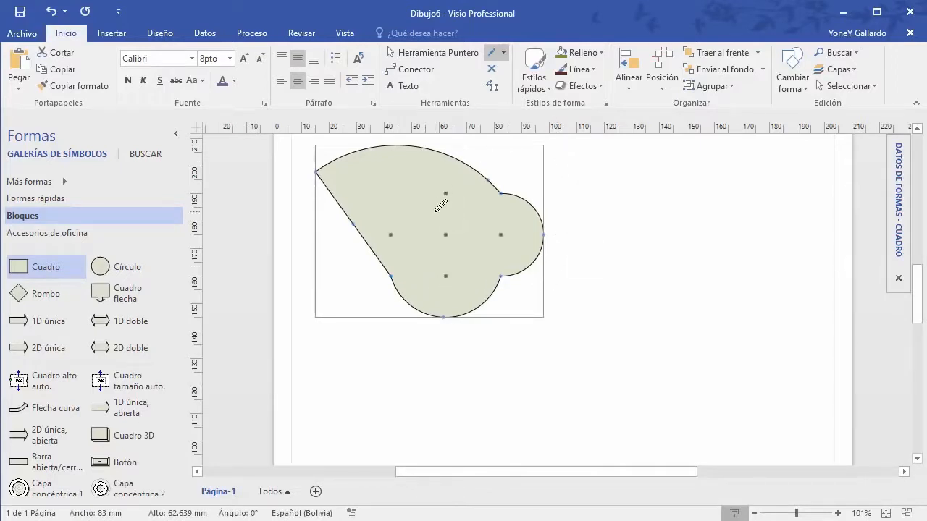
click(503, 53)
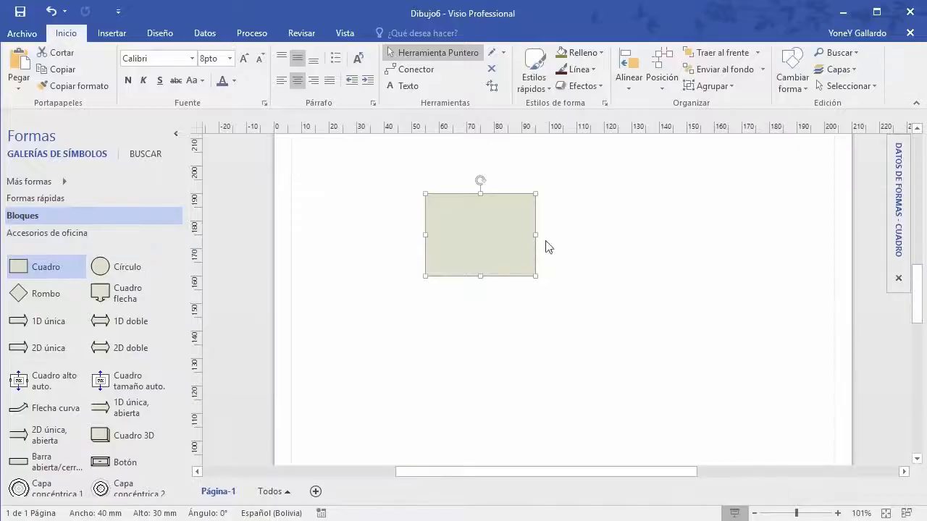
Step: Move the box left, draw an empty 53.5 × 29.5 mm rectangle to its right, and reselect the box
drag(498, 196, 414, 191)
click(504, 53)
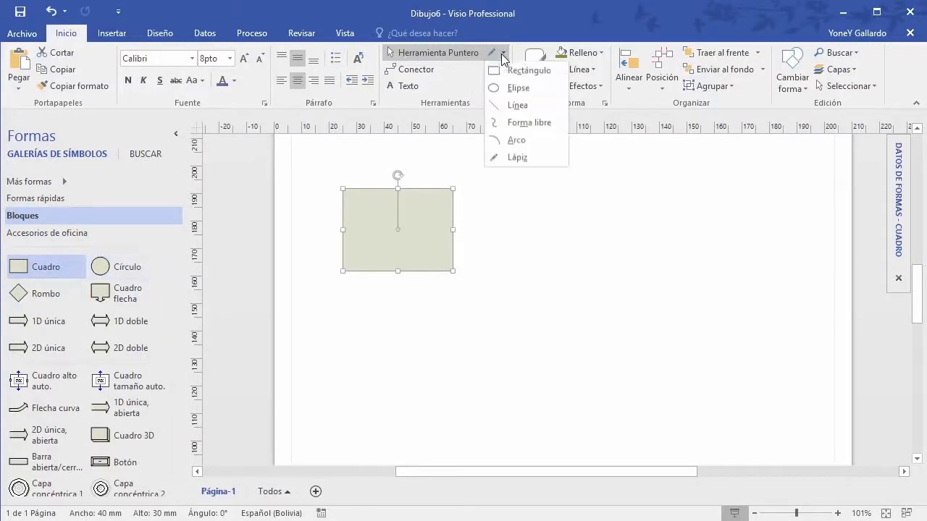
click(515, 71)
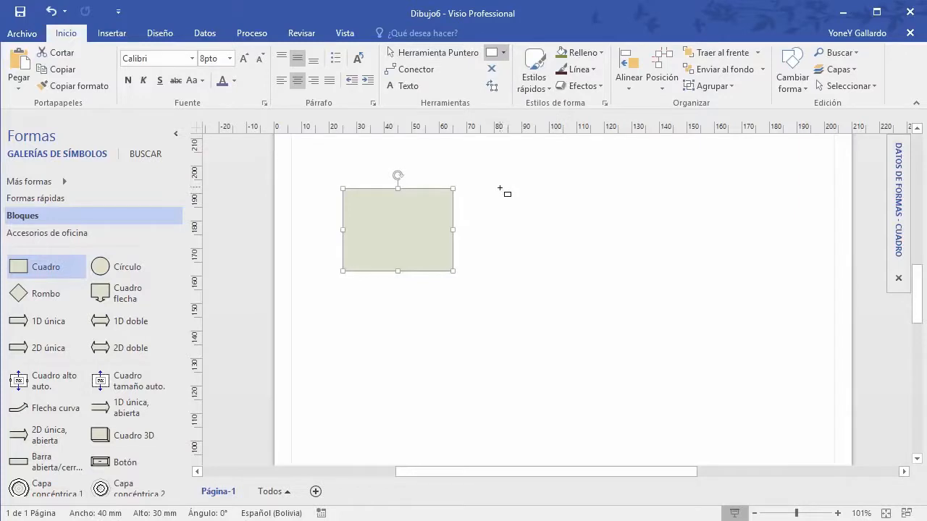
mouse_move(499, 191)
mouse_down()
mouse_move(583, 273)
mouse_move(654, 273)
mouse_move(643, 270)
mouse_up()
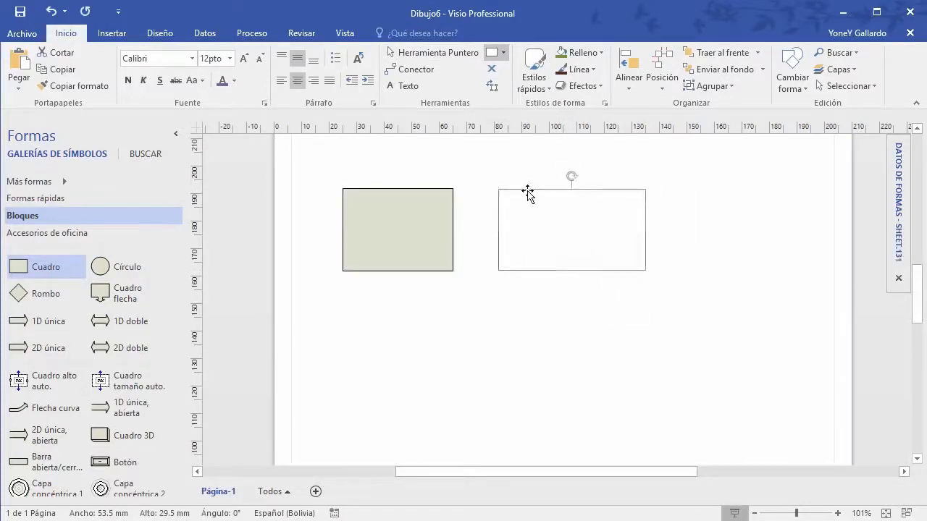
key(Escape)
click(433, 53)
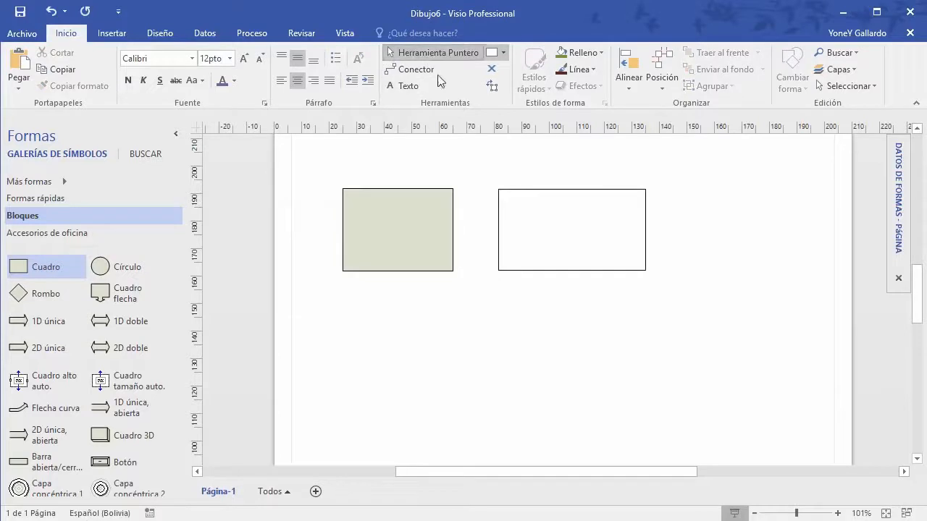
click(426, 193)
click(529, 193)
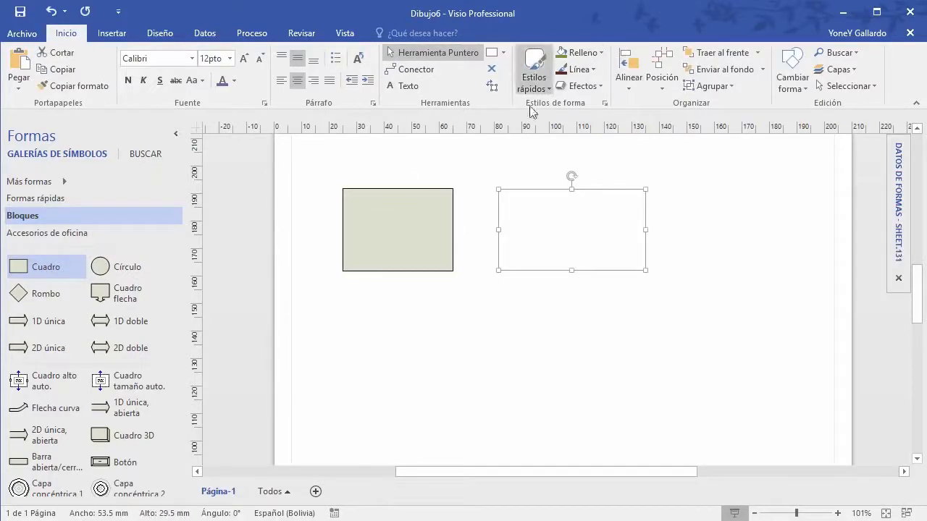
click(391, 194)
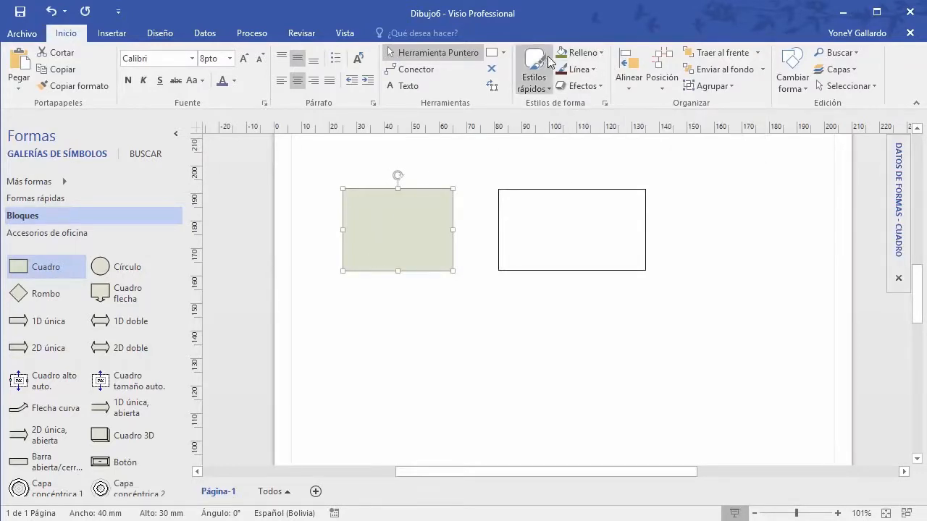
click(599, 54)
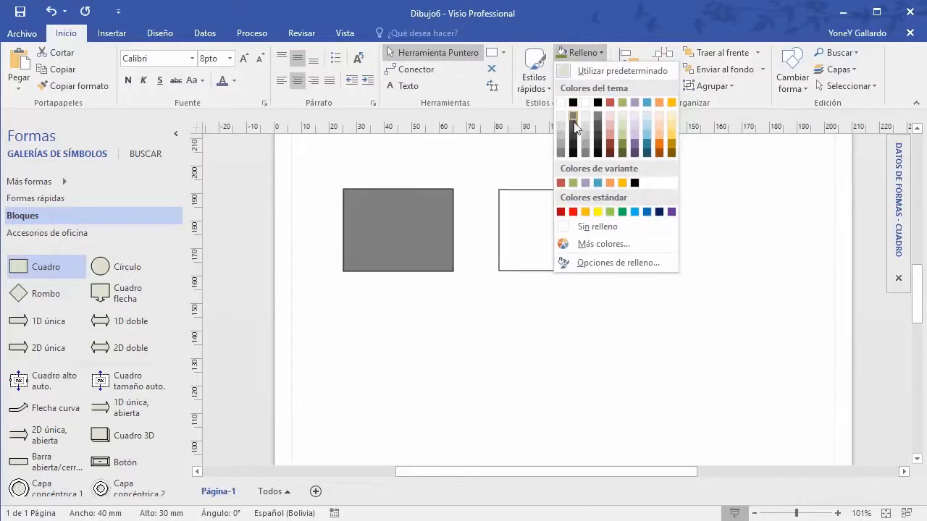
Step: Fill the left box purple, then explore the custom Colores dialog with the RGB model
click(634, 147)
click(583, 53)
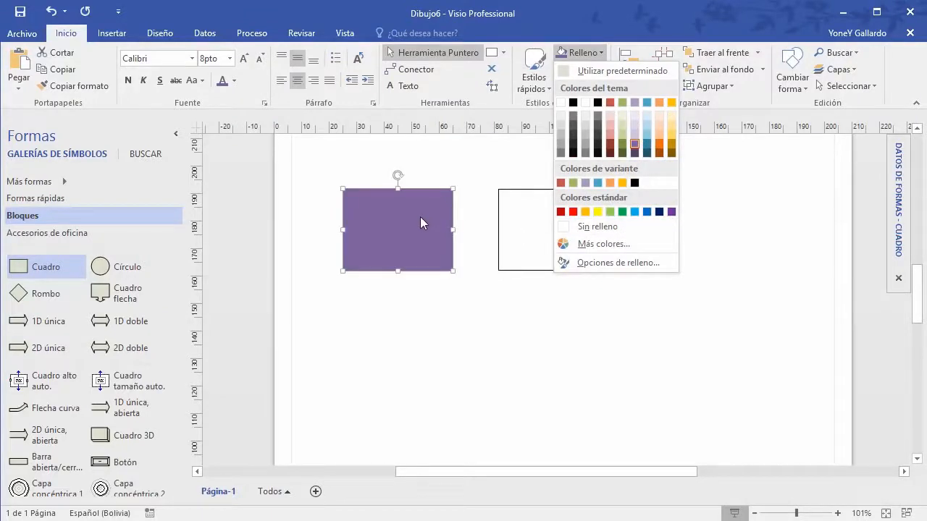
click(614, 246)
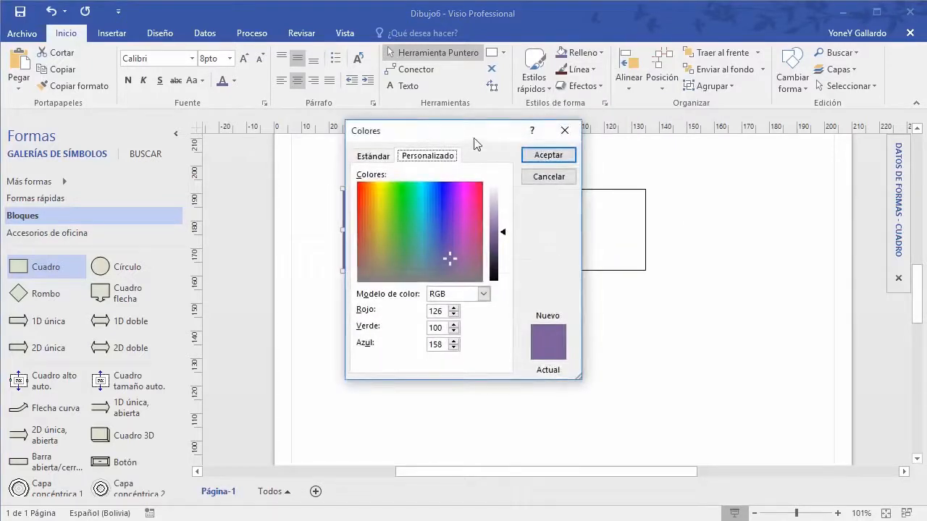
drag(478, 137, 649, 138)
click(655, 297)
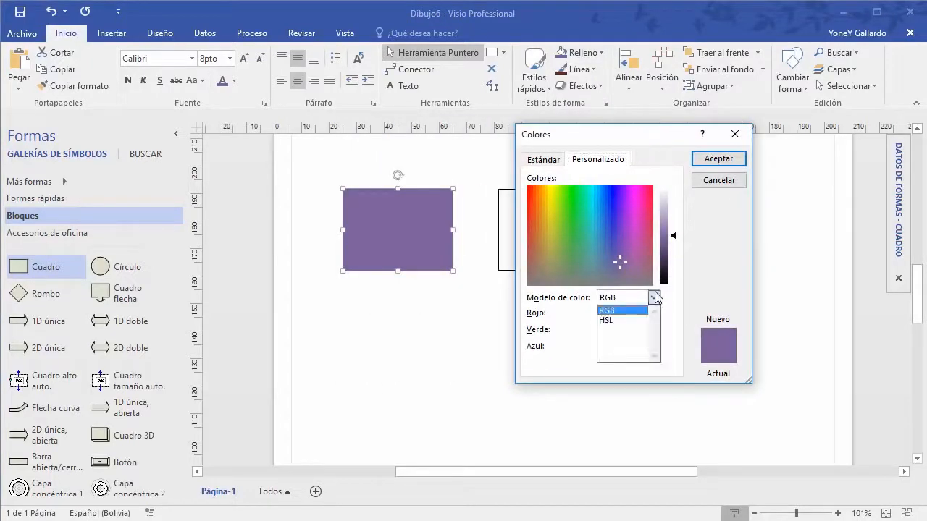
click(659, 297)
click(656, 297)
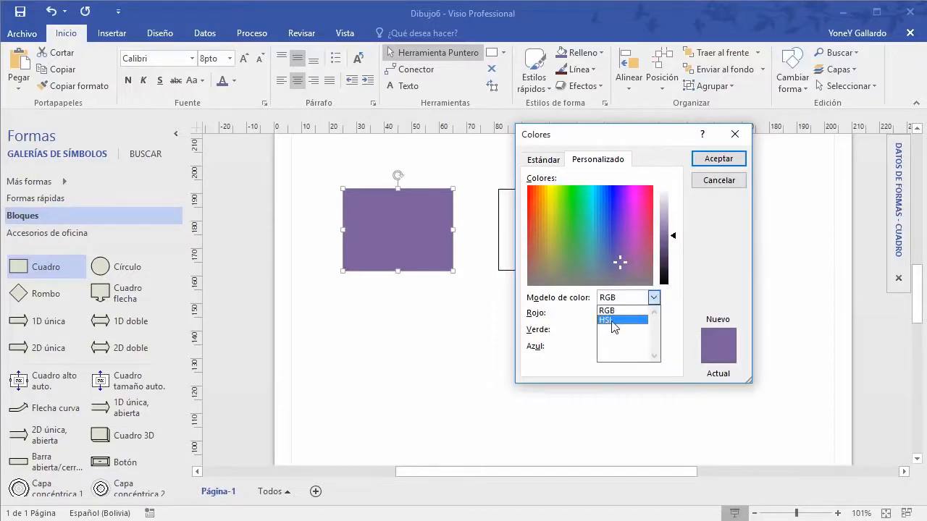
click(614, 310)
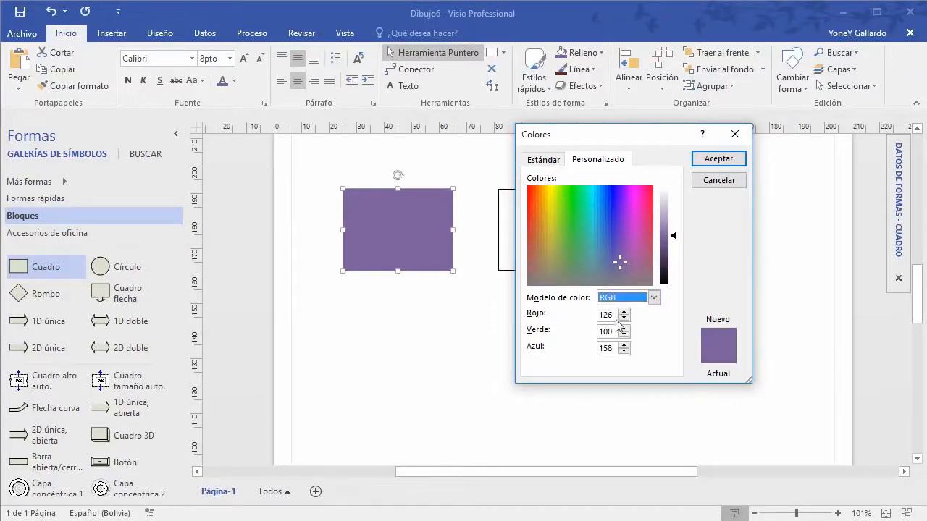
double_click(613, 316)
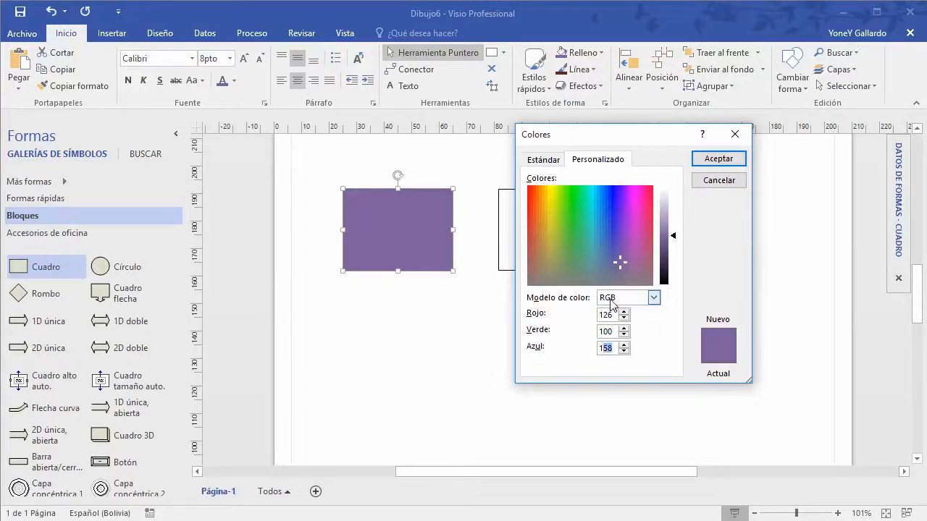
Step: Pick orange from the Estándar colour palette and apply it to the left box
click(545, 160)
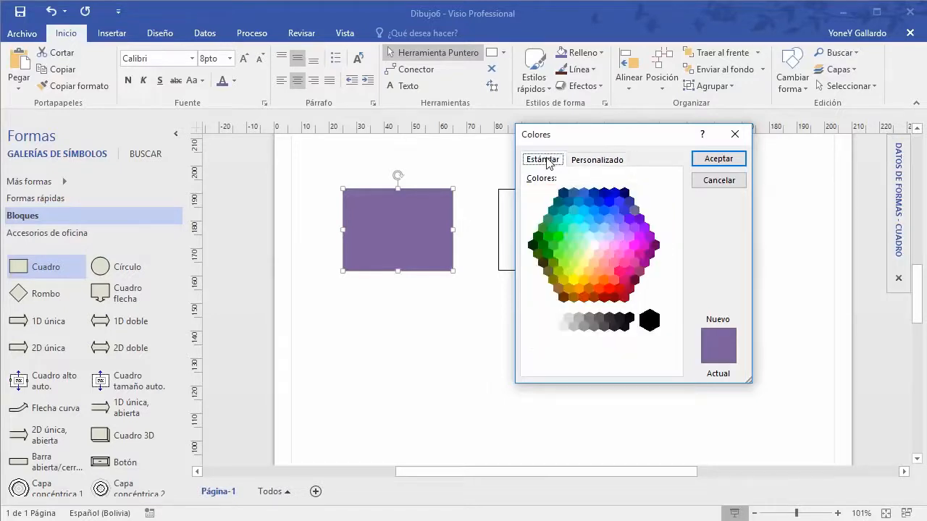
click(619, 230)
click(594, 246)
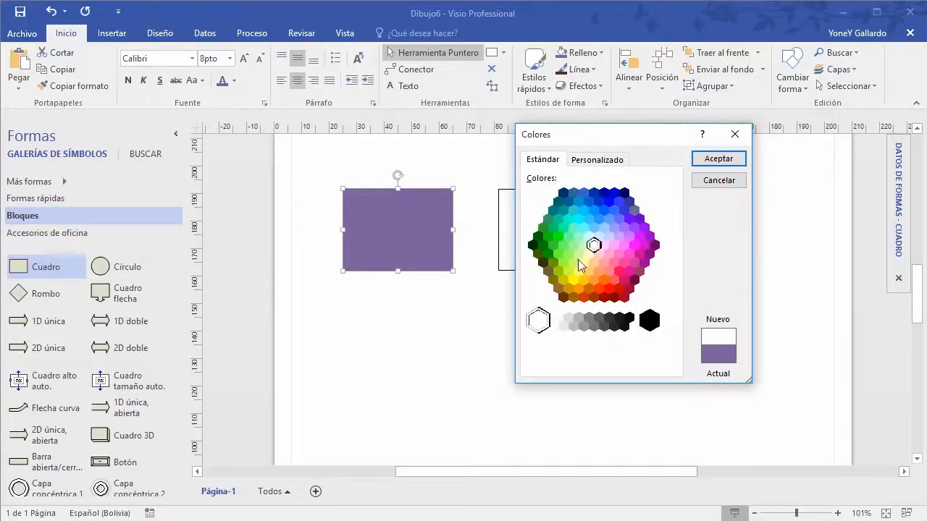
click(573, 245)
click(595, 282)
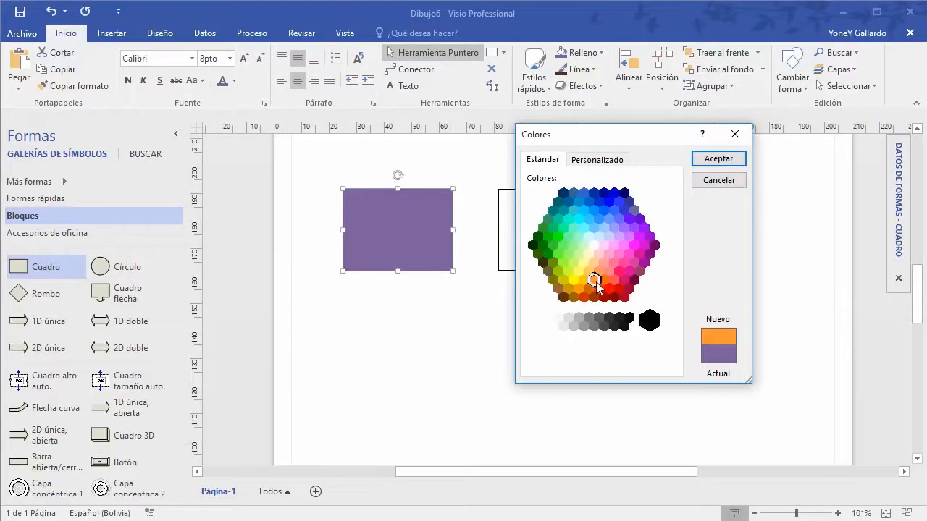
click(714, 158)
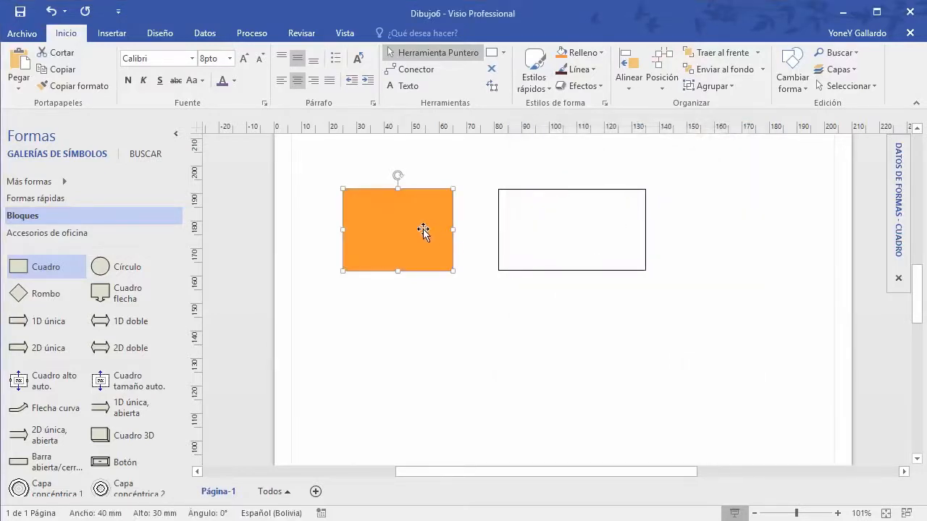
click(602, 53)
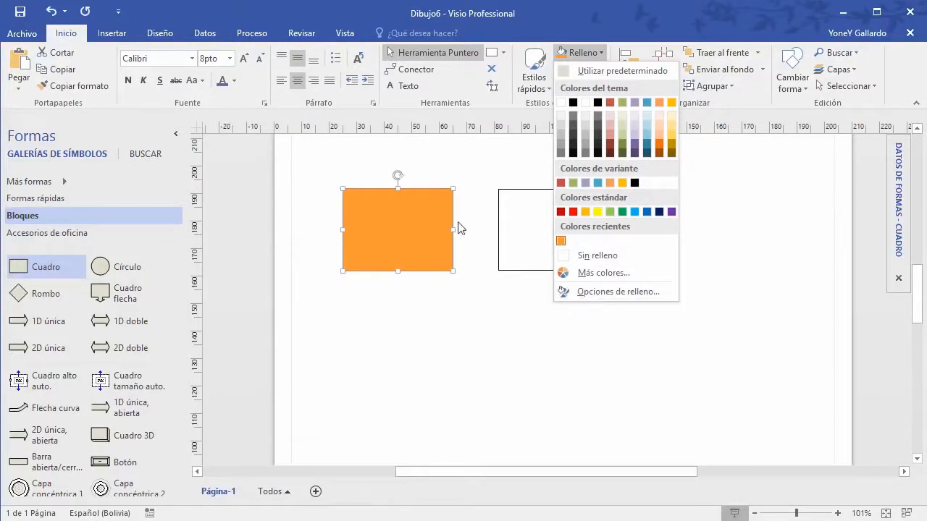
Step: Switch the left box to a gradient fill in Opciones de relleno and shift the first stop
click(600, 293)
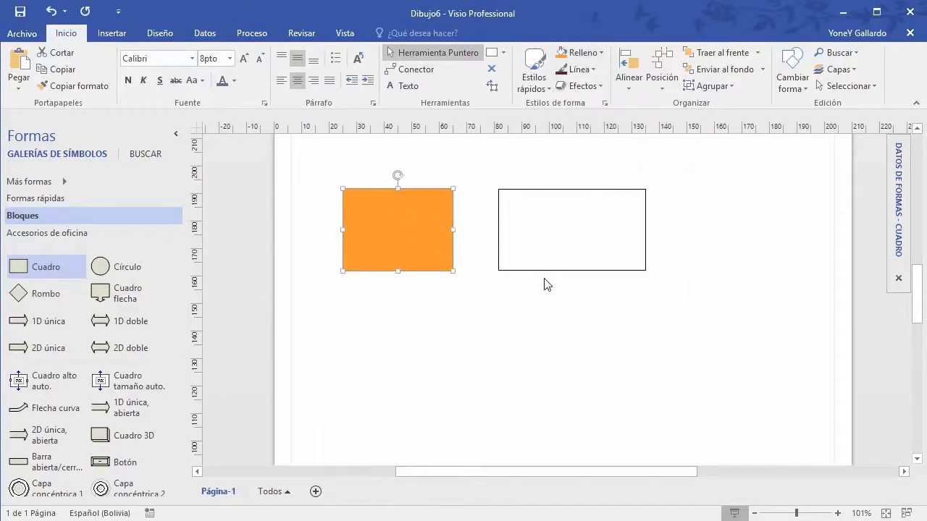
click(740, 182)
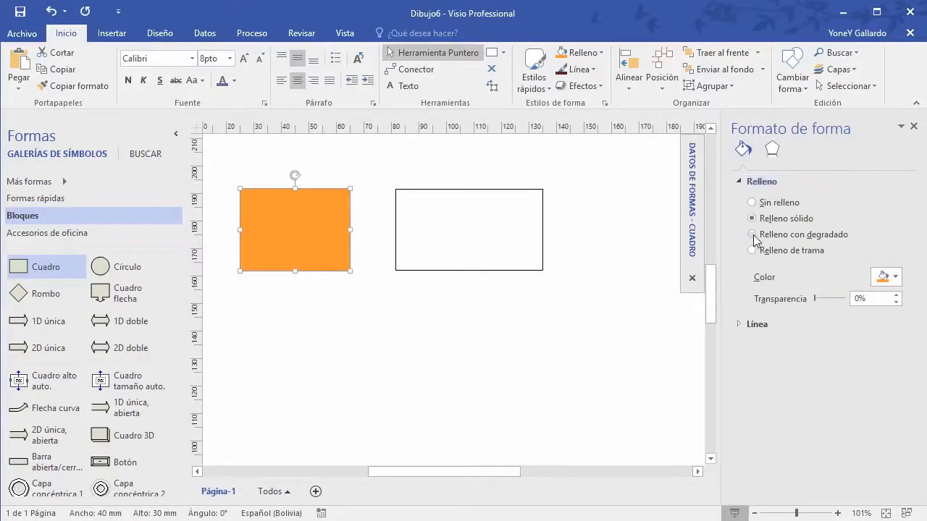
click(752, 235)
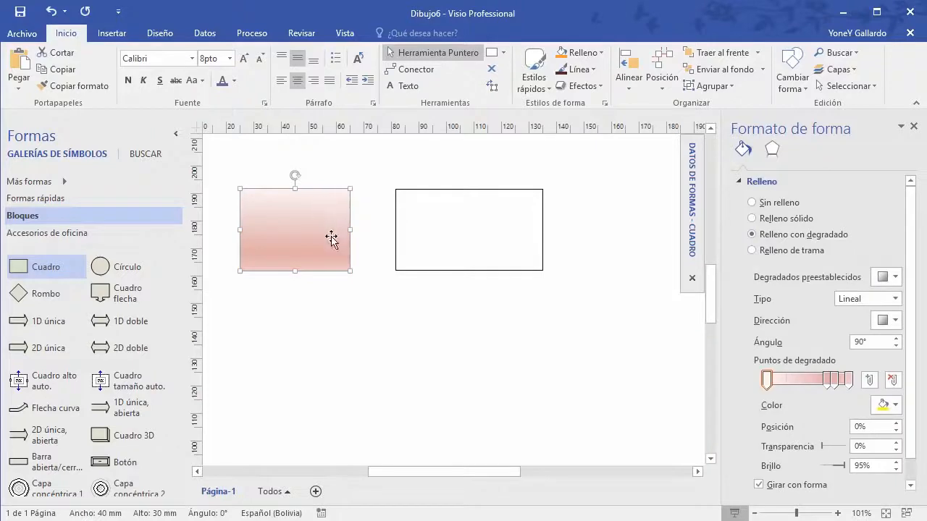
drag(829, 383, 791, 382)
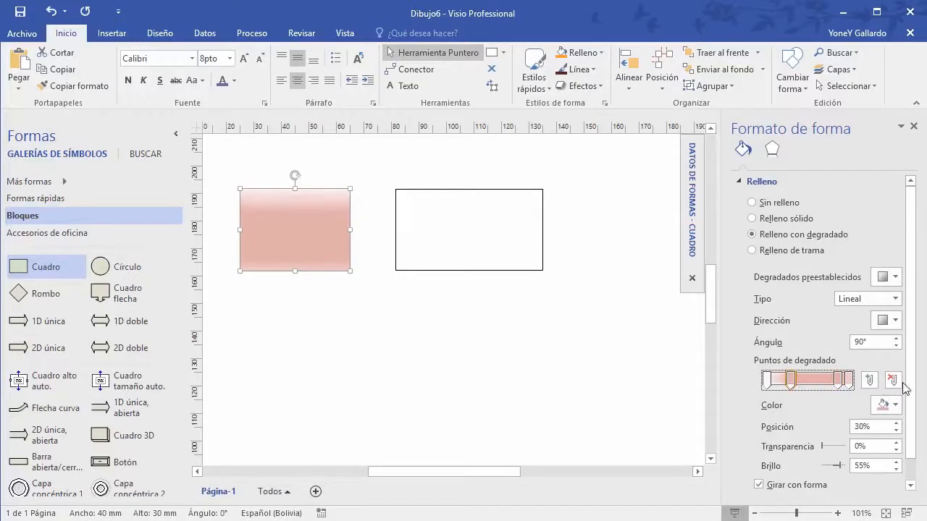
scroll(898, 384, down, 1)
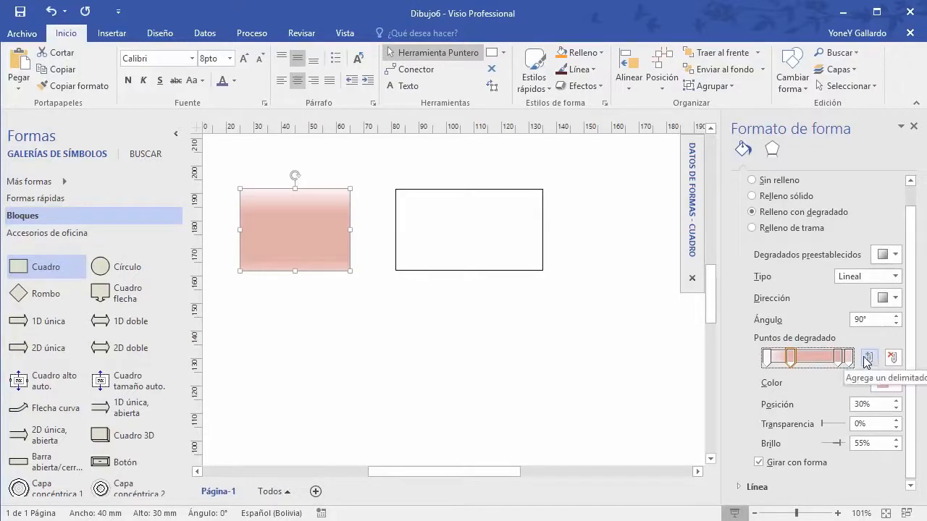
drag(793, 363, 819, 362)
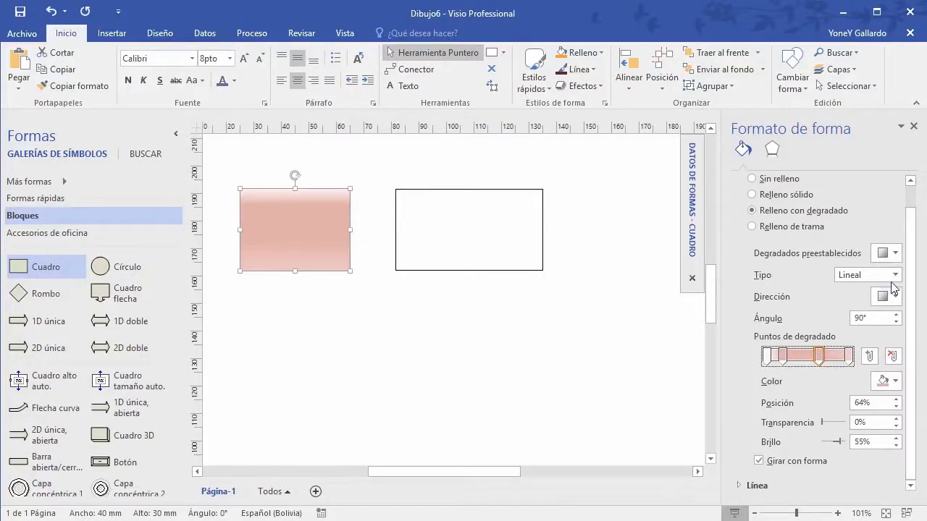
Step: Colour the gradient stops red, orange and yellow, then set the first stop to orange
click(896, 388)
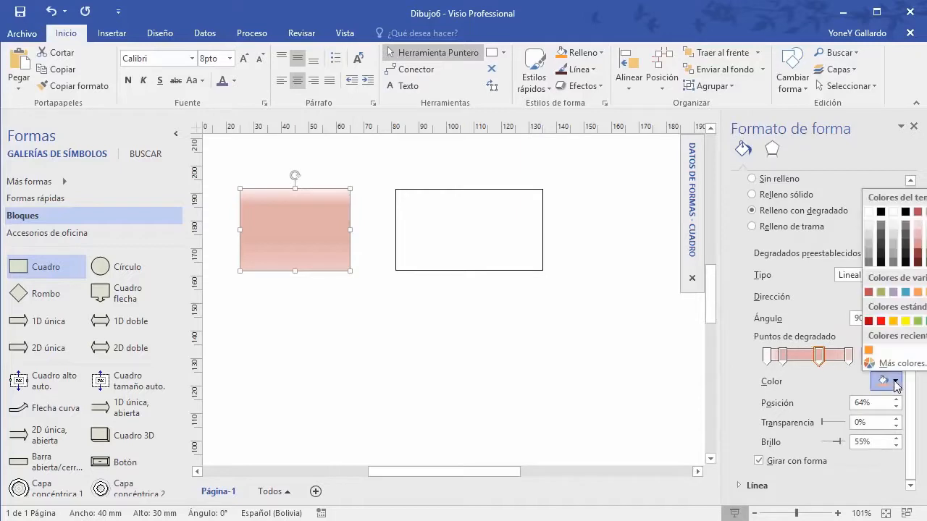
click(880, 321)
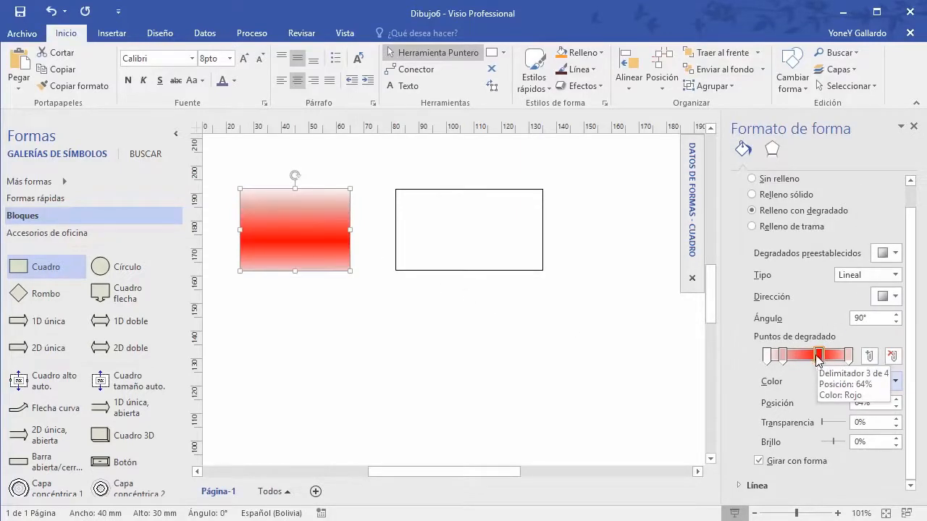
click(783, 357)
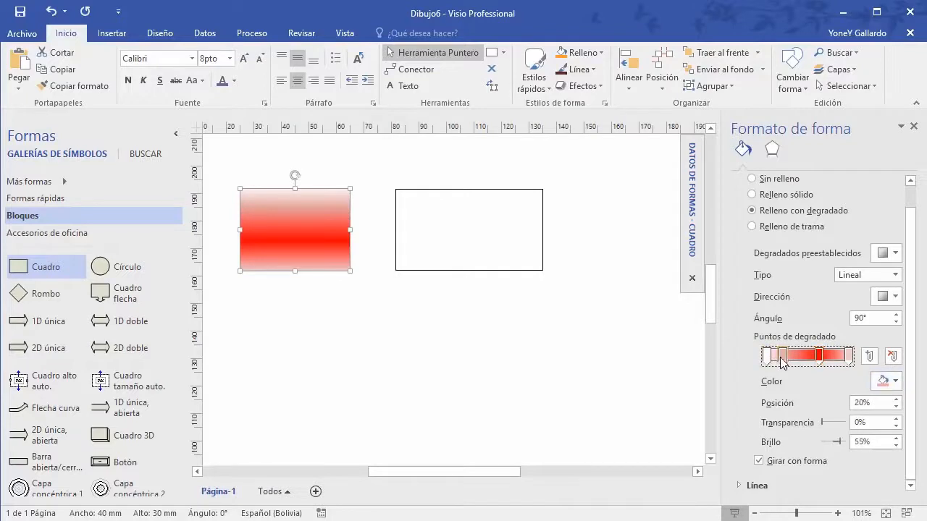
click(887, 383)
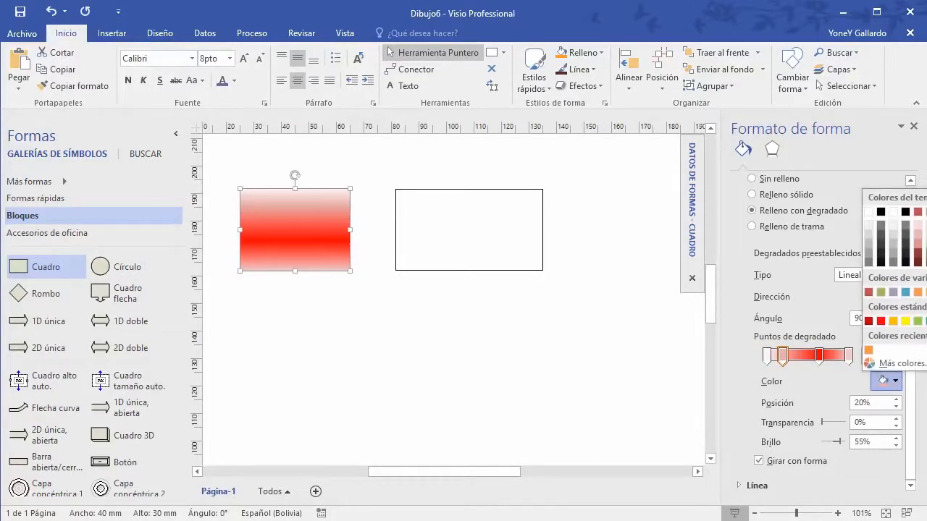
click(926, 253)
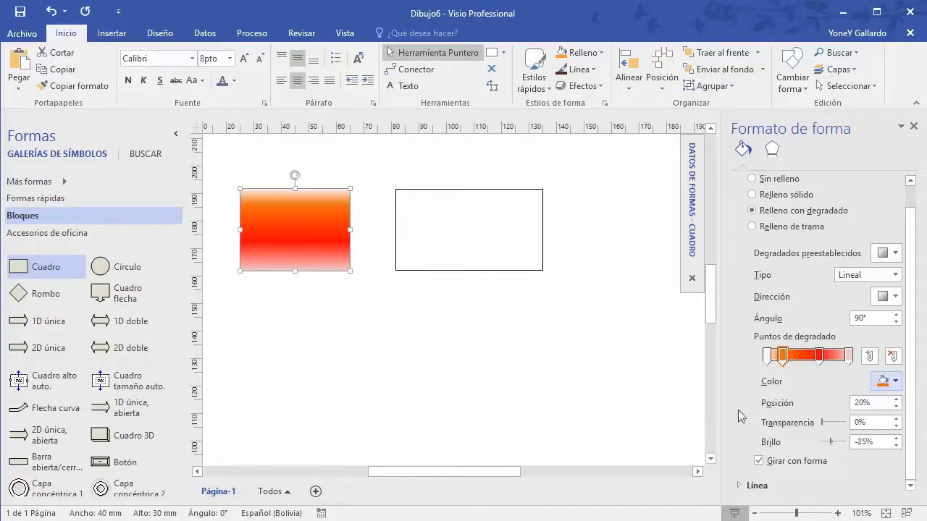
click(850, 354)
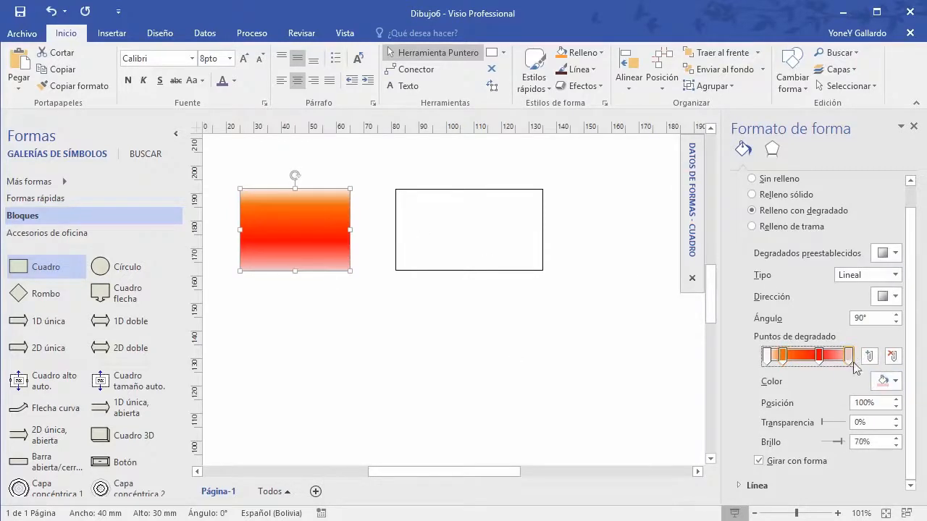
click(888, 381)
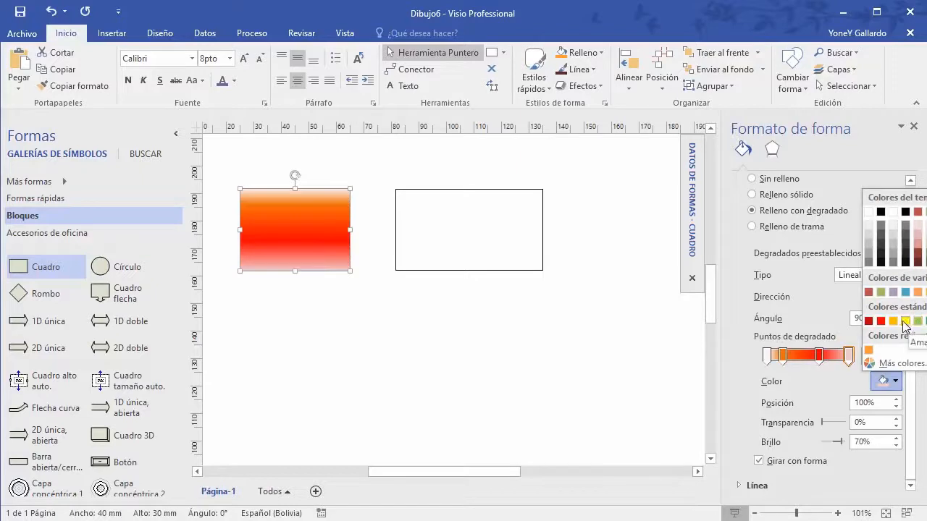
click(906, 322)
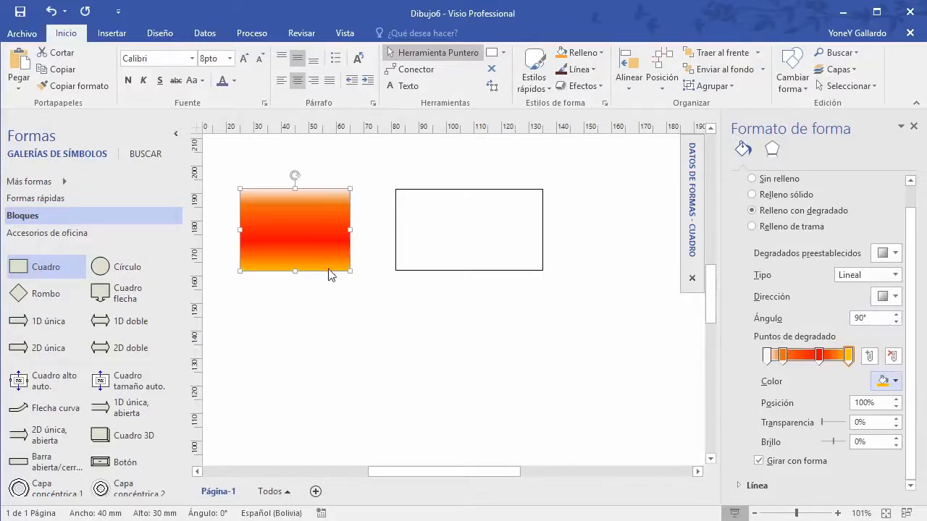
click(767, 355)
click(896, 381)
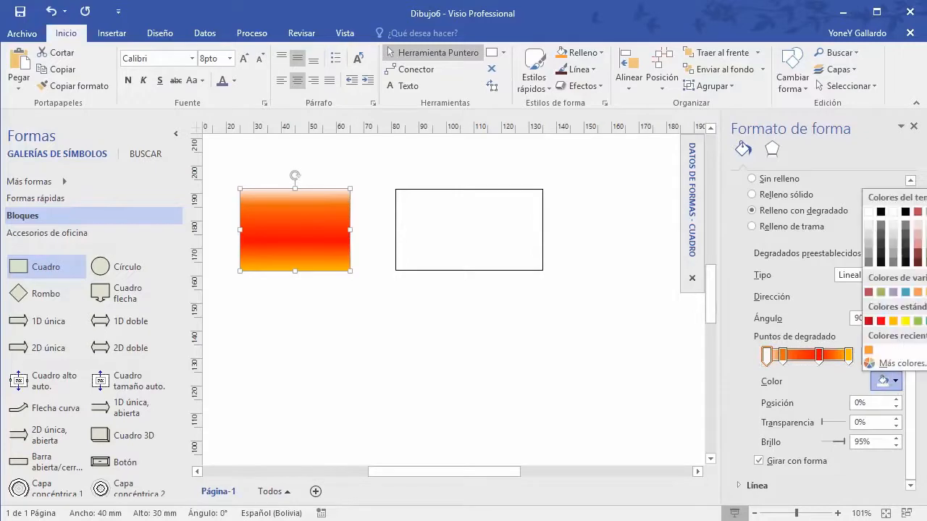
click(868, 350)
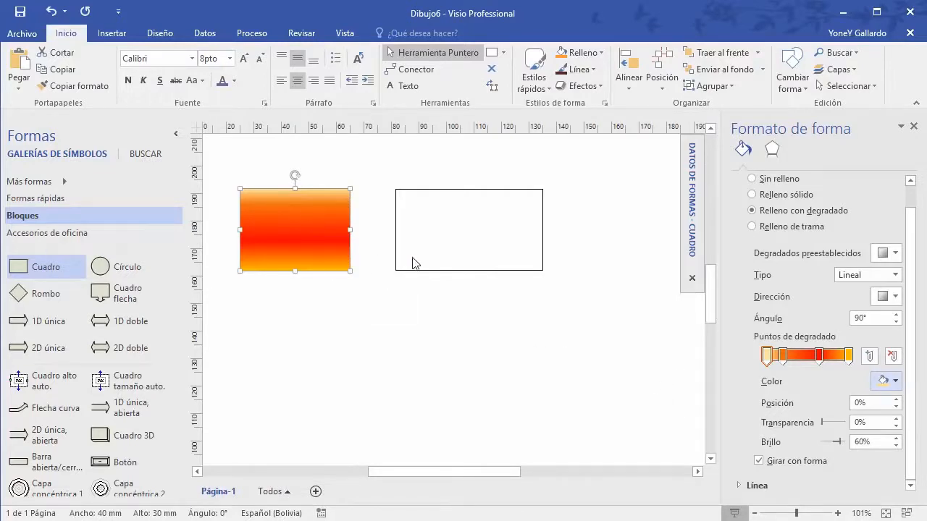
Step: Return the first gradient stop to 0% and step the gradient angle up toward 290°
click(896, 399)
click(896, 400)
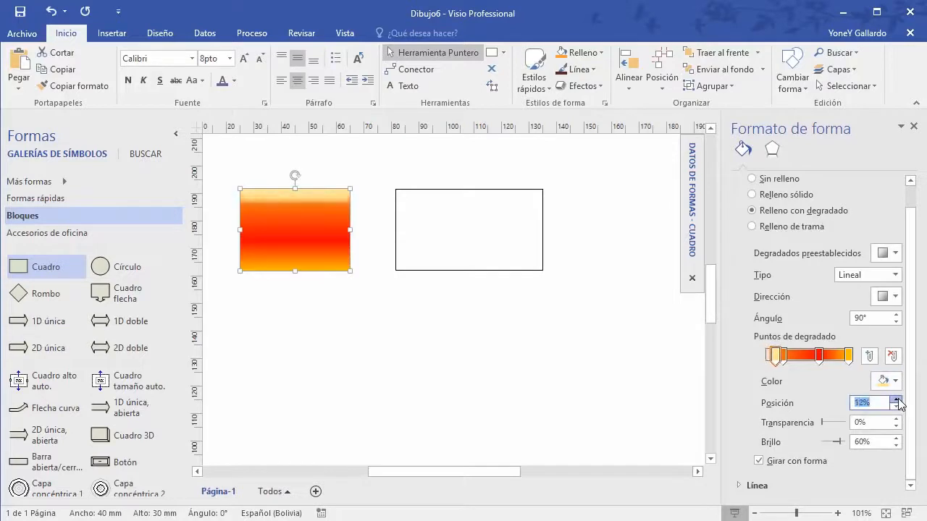
click(897, 408)
click(897, 408)
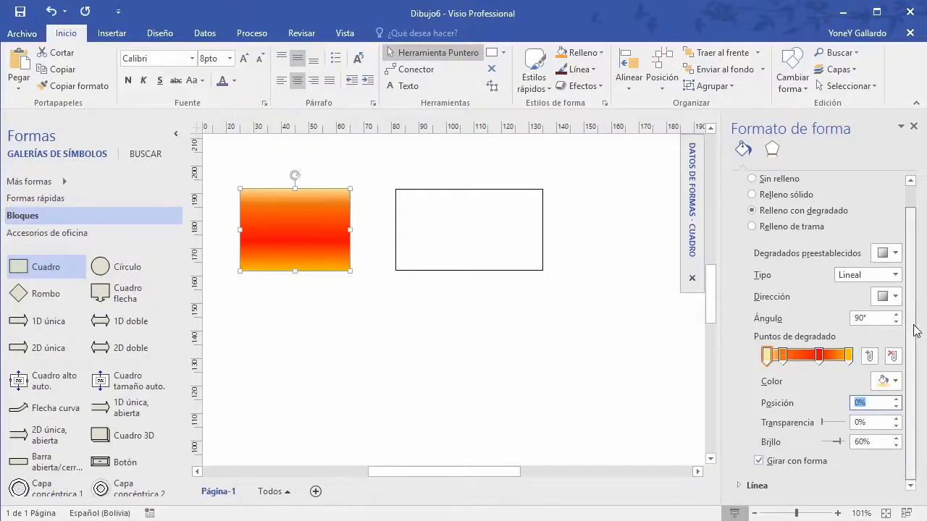
scroll(918, 287, up, 1)
scroll(918, 311, down, 1)
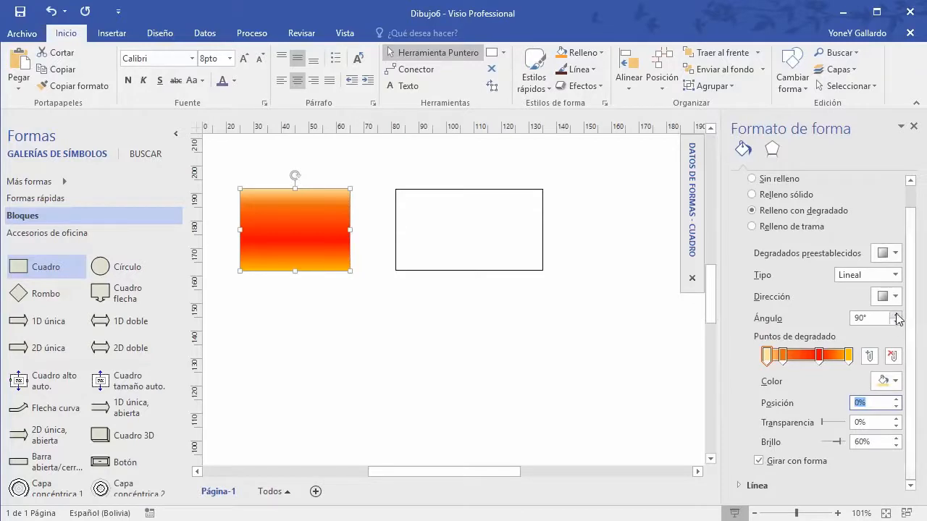
click(896, 315)
click(897, 315)
click(897, 315)
click(897, 315)
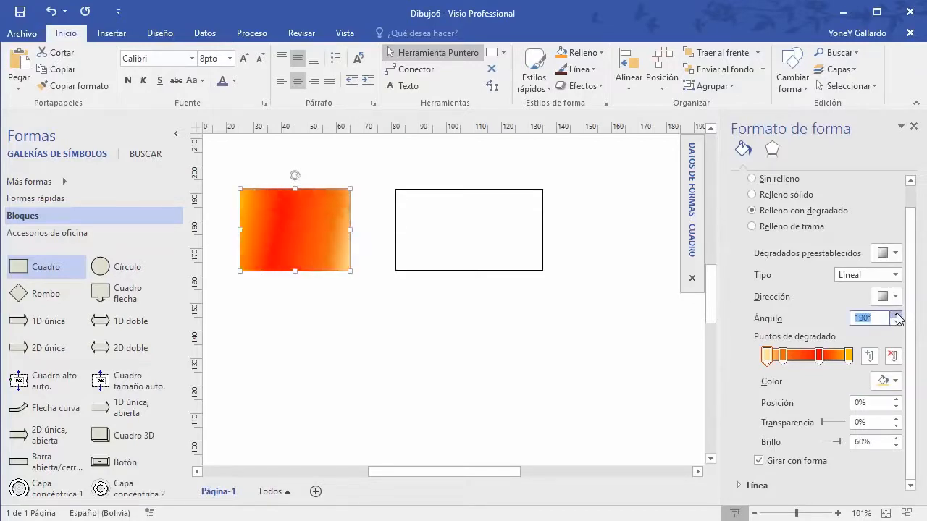
click(896, 315)
click(897, 315)
click(897, 315)
click(897, 315)
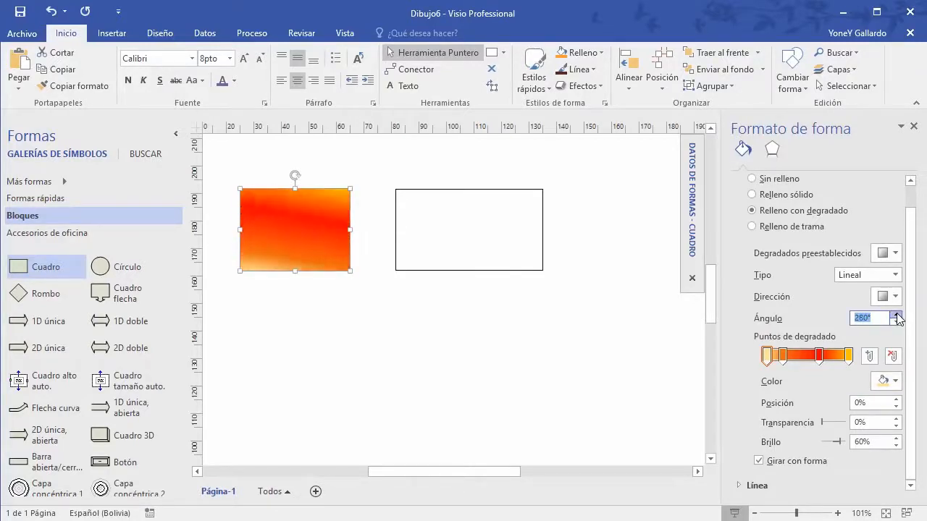
click(897, 315)
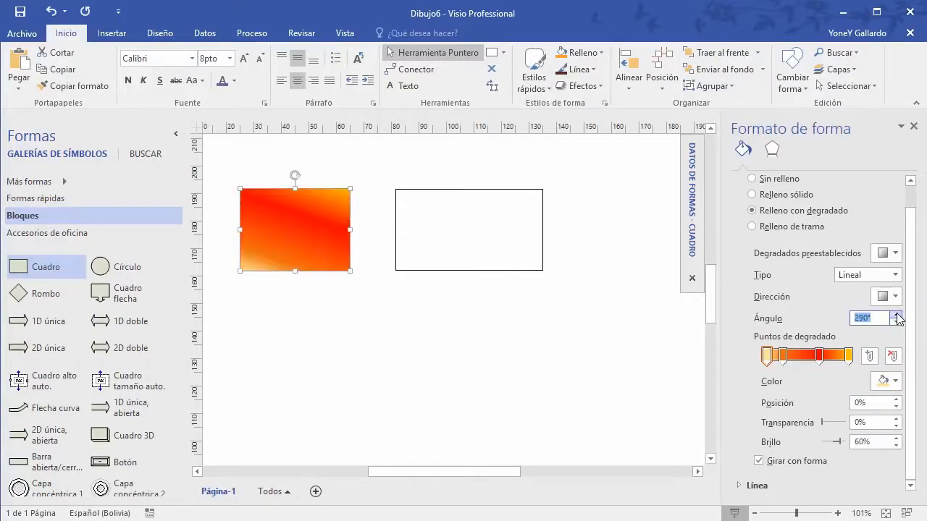
Step: Give the orange box a dense dotted pattern fill at 34% transparency
click(757, 227)
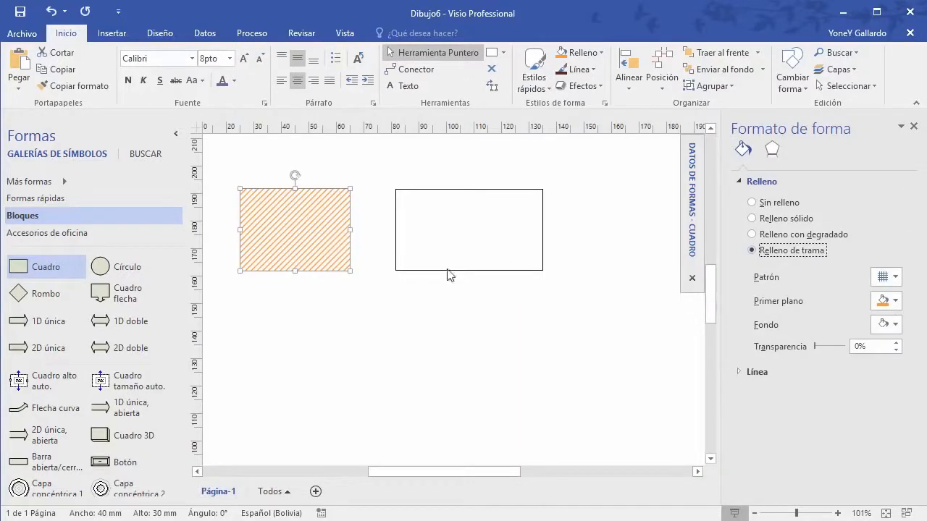
click(895, 278)
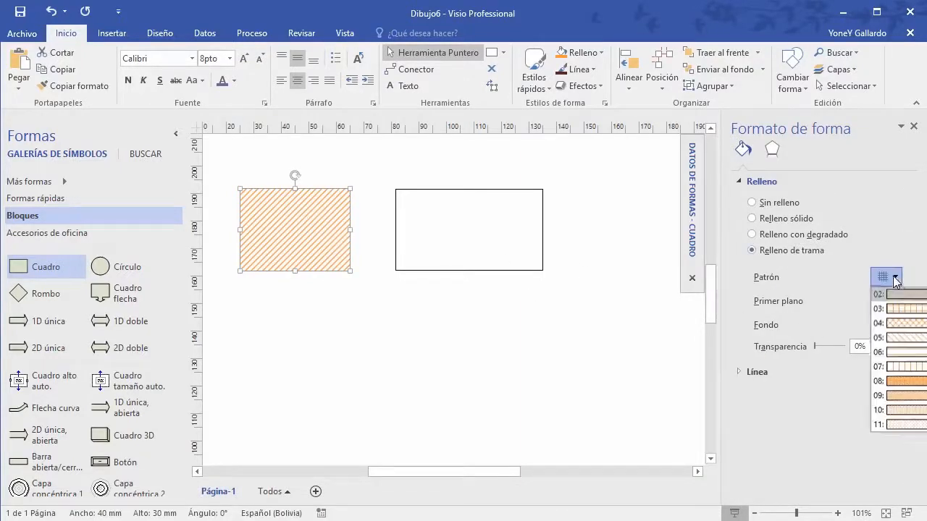
click(909, 385)
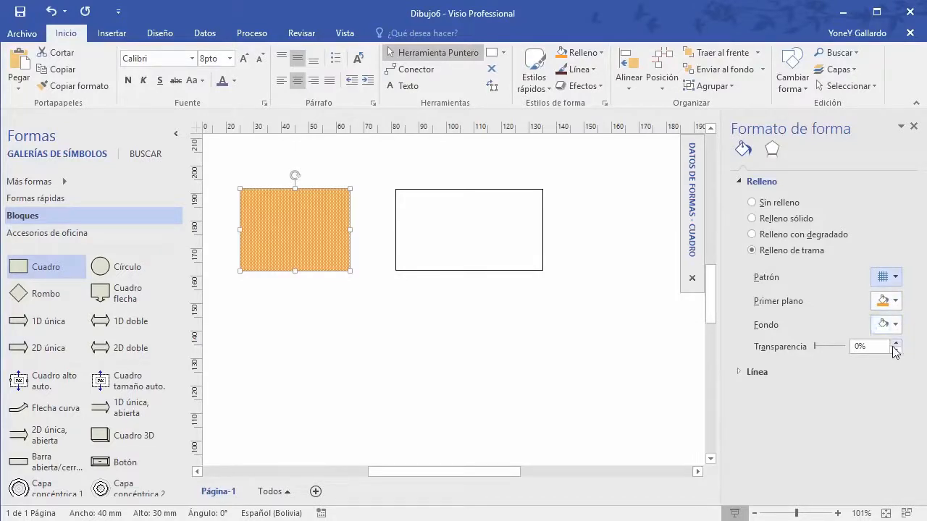
mouse_move(815, 348)
mouse_down()
mouse_move(841, 352)
mouse_move(821, 351)
mouse_up()
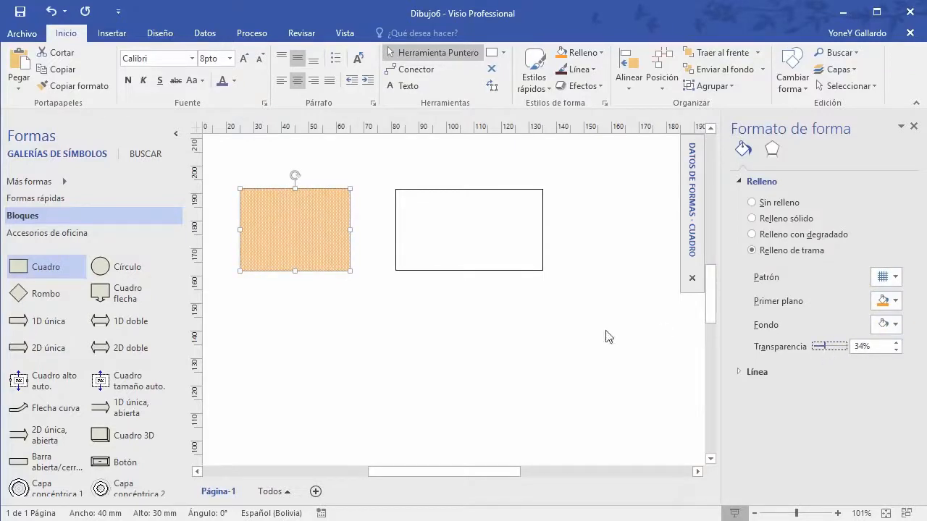
click(776, 148)
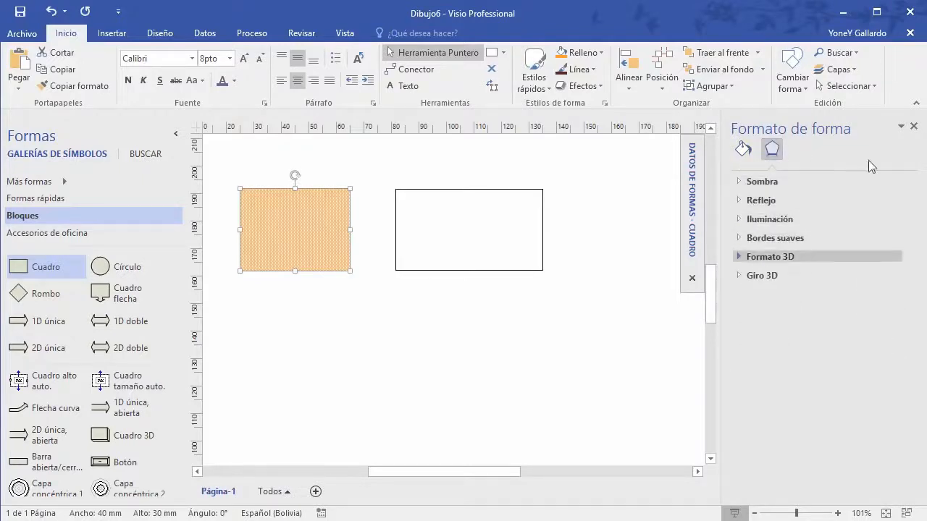
Step: Give the orange box a green theme-colour outline 6 pt thick
click(914, 126)
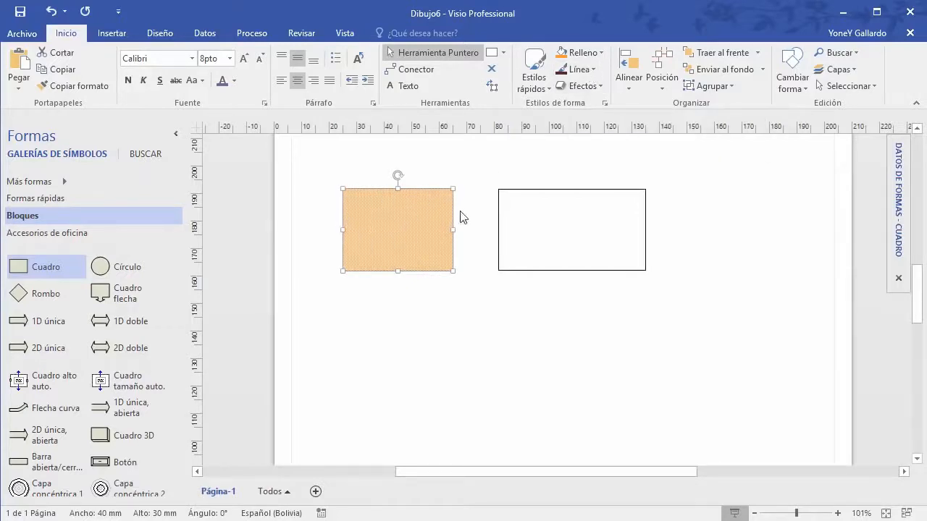
click(593, 70)
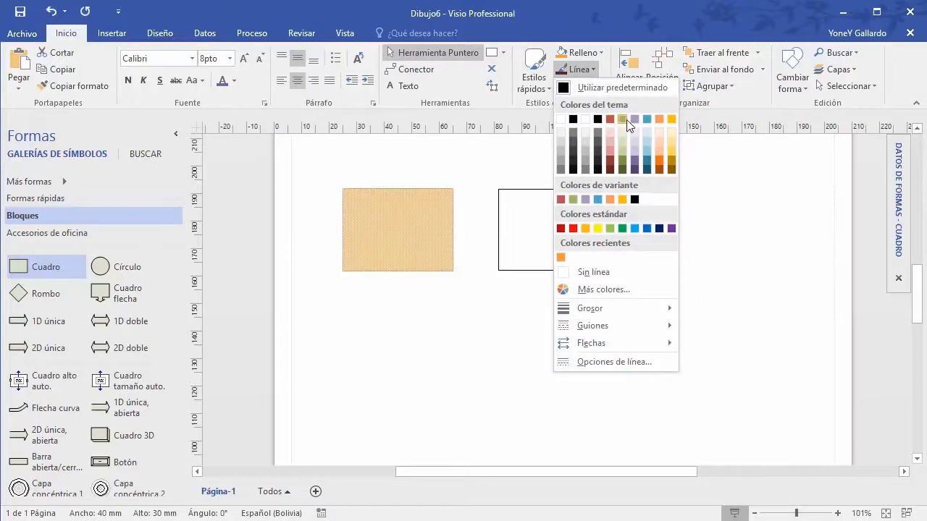
click(625, 119)
click(591, 70)
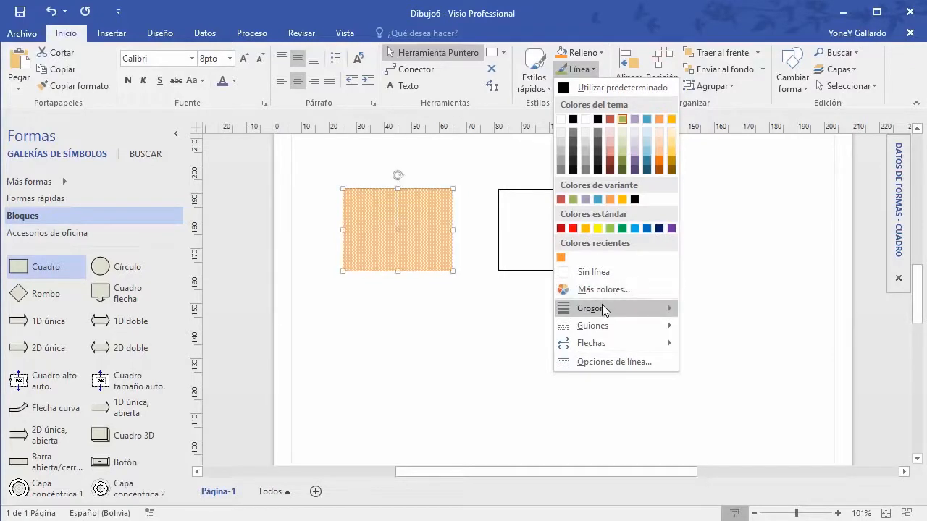
mouse_move(602, 307)
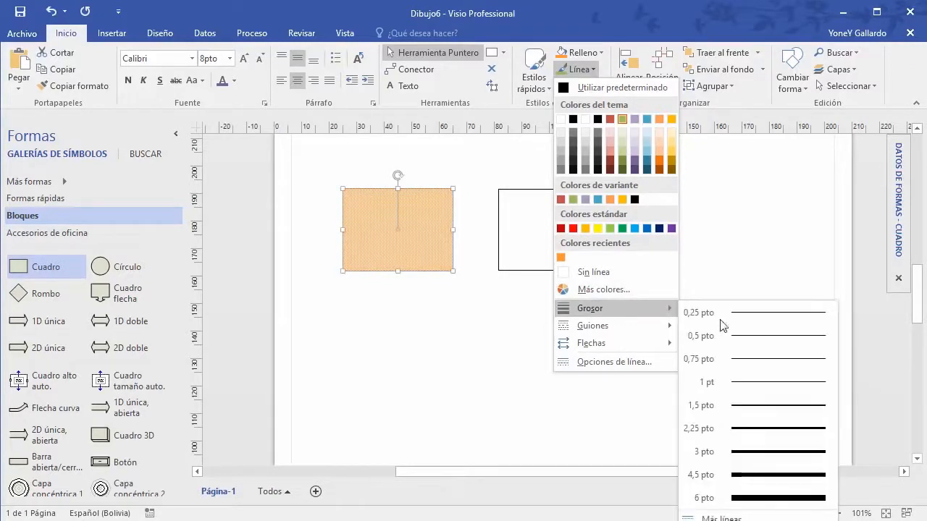
click(753, 499)
click(593, 71)
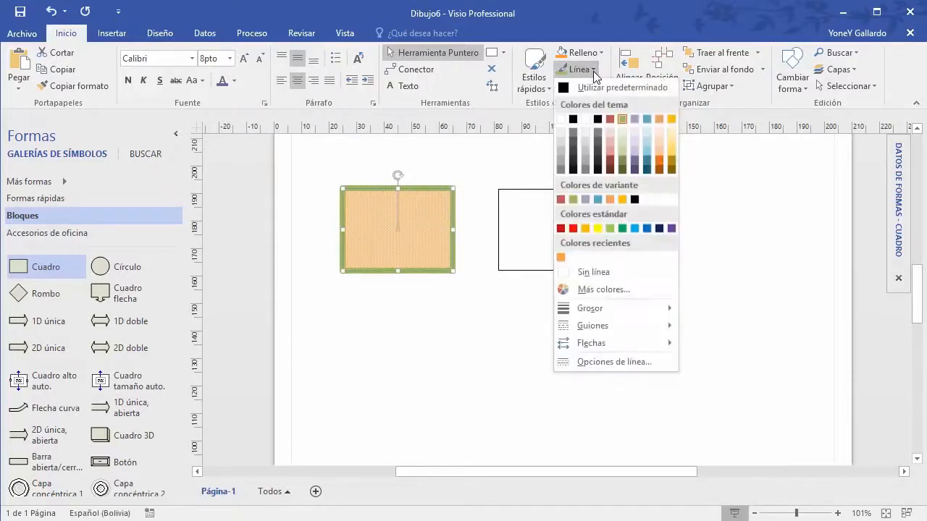
click(490, 342)
Step: Recentre the orange box in the view and bring up the outline options again
scroll(490, 342, up, 5)
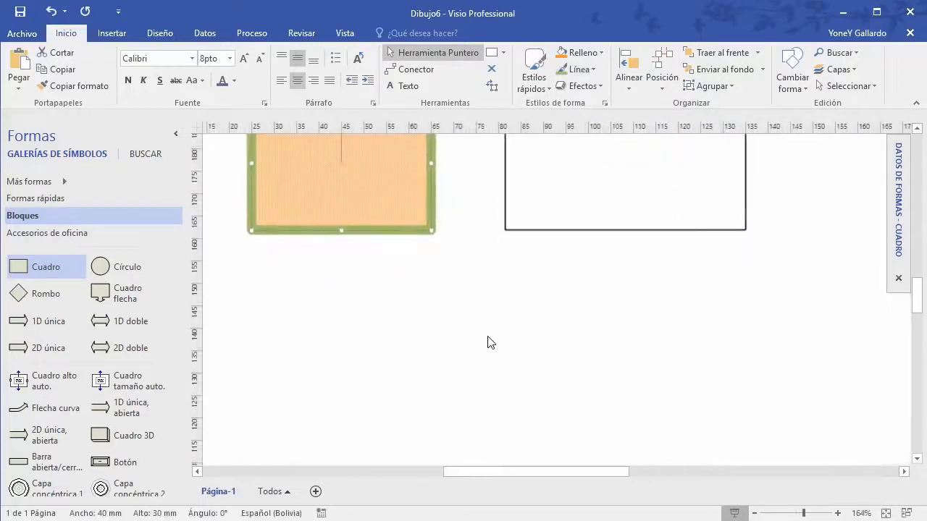
drag(393, 212, 509, 352)
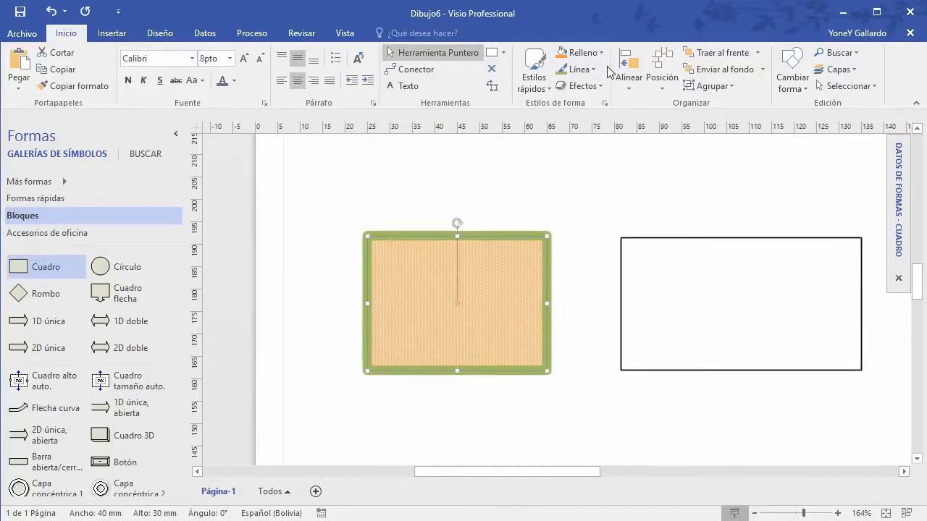
click(583, 69)
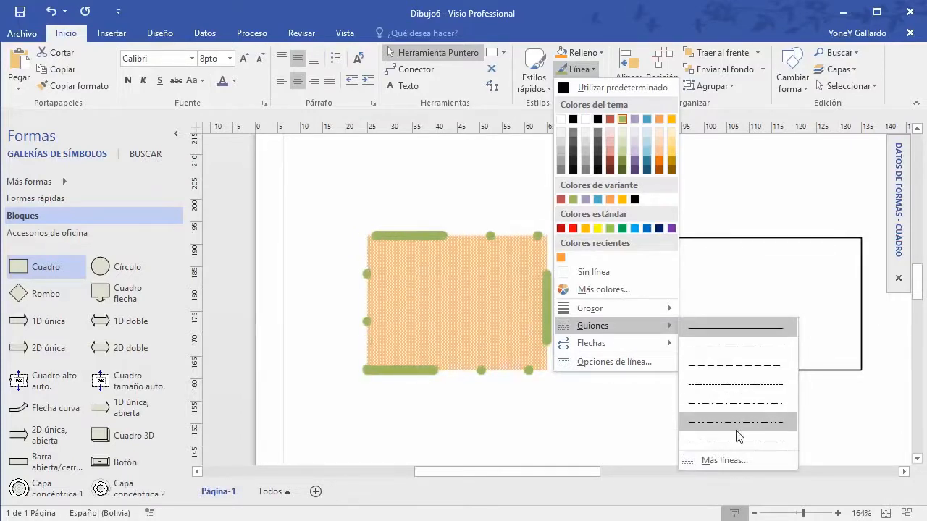
mouse_move(606, 345)
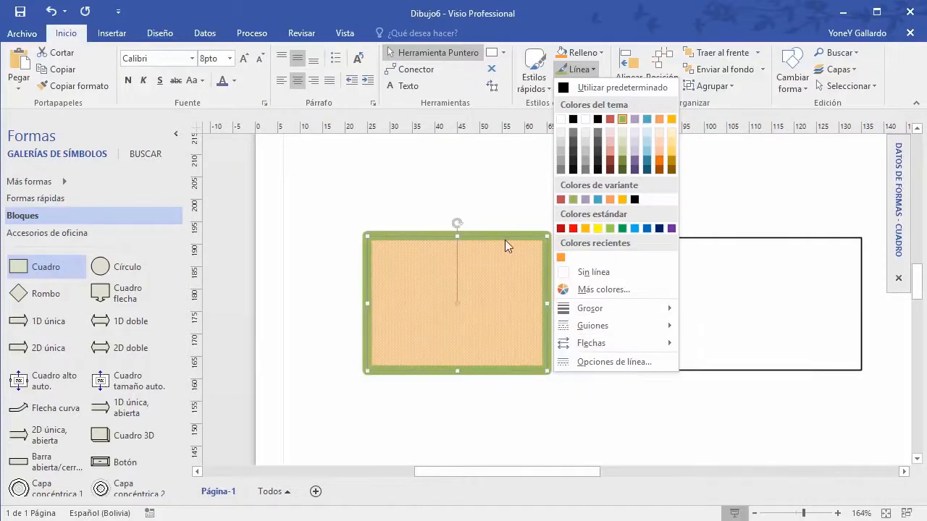
Step: In Line Options, try No line and then a solid green line on the box
click(615, 362)
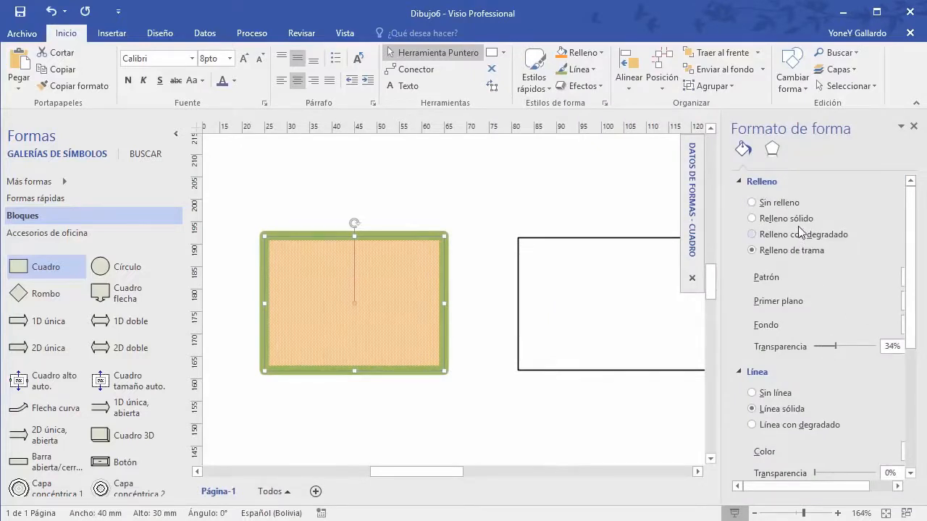
drag(911, 260, 919, 334)
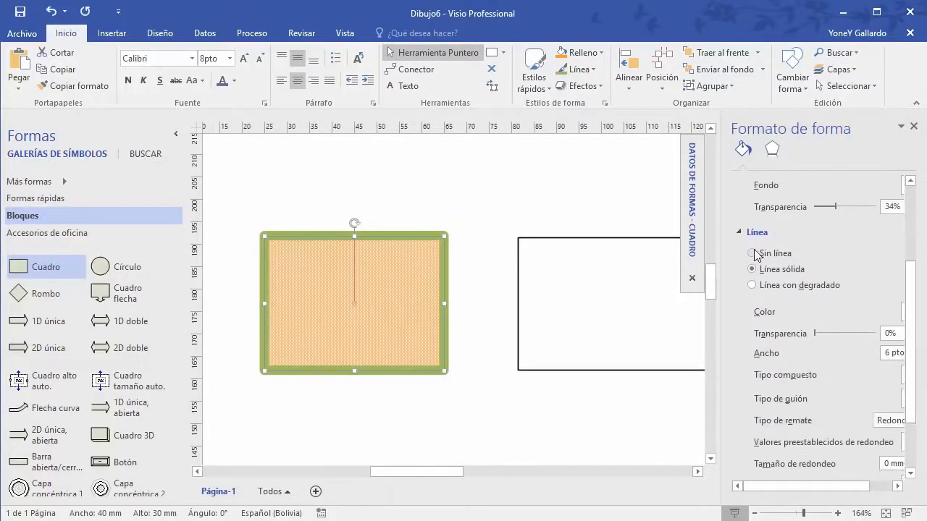
scroll(757, 250, up, 5)
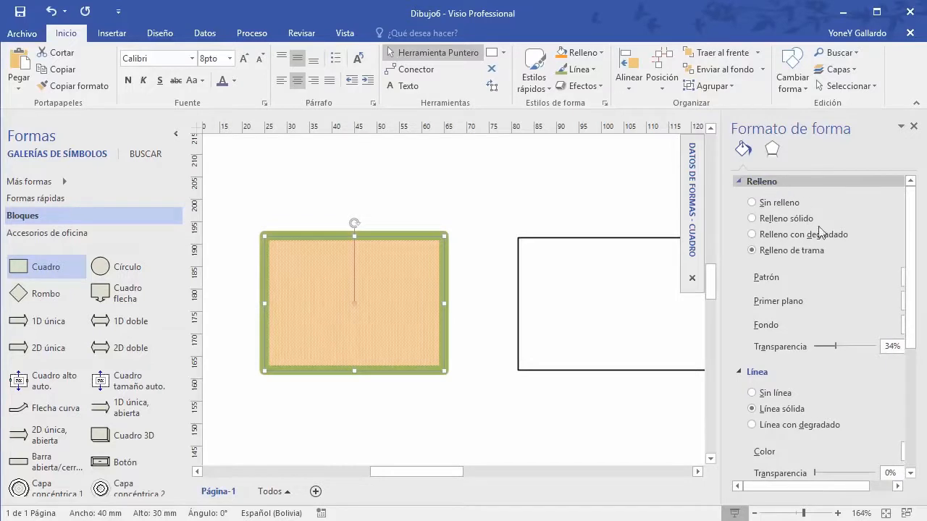
scroll(782, 275, down, 6)
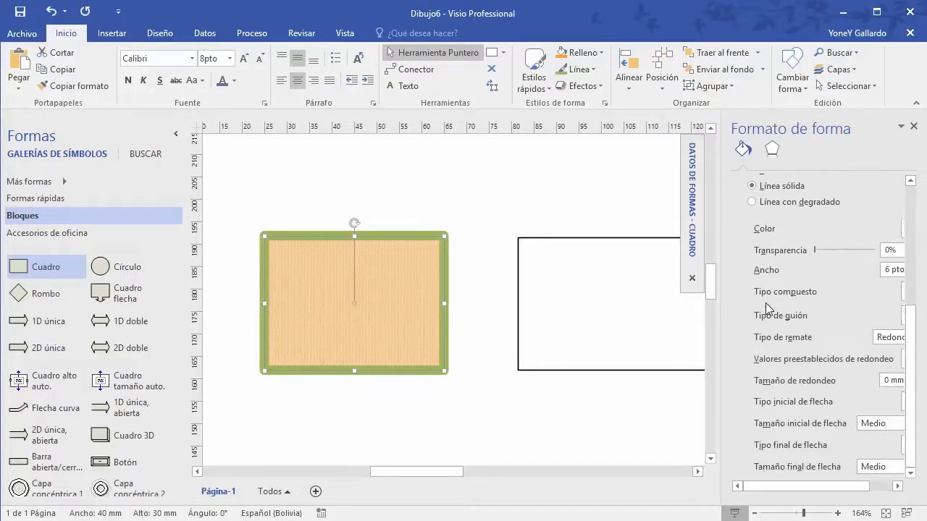
scroll(766, 304, up, 5)
scroll(766, 300, down, 2)
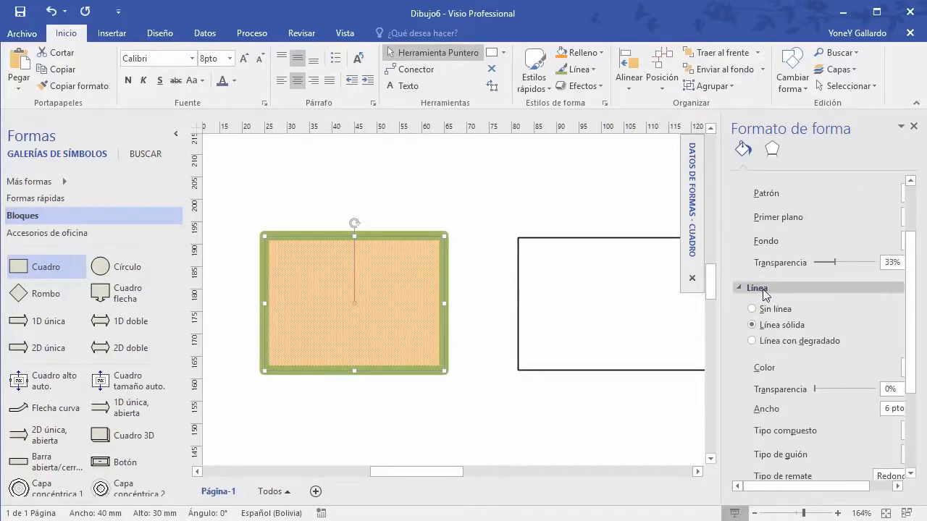
scroll(762, 289, down, 1)
click(752, 275)
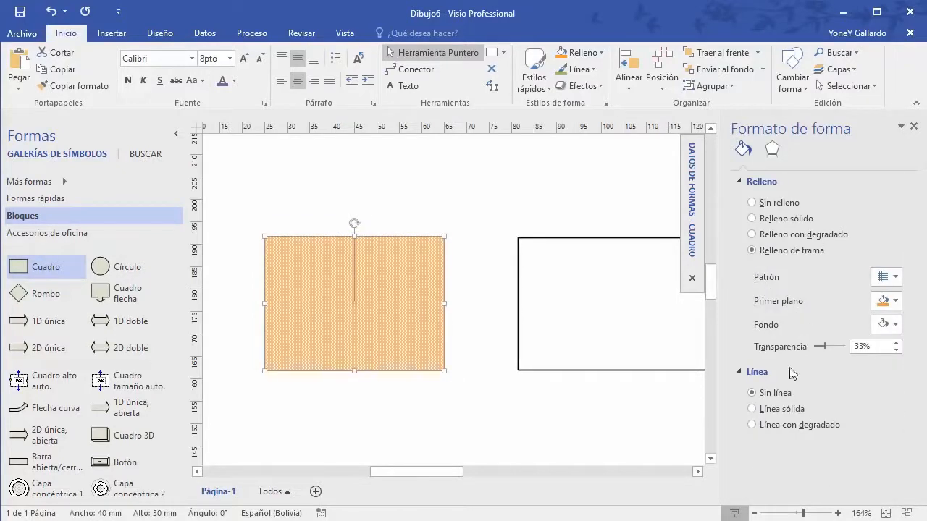
click(752, 408)
Step: Switch the box's outline to a pink gradient line and close the pane
scroll(814, 368, down, 2)
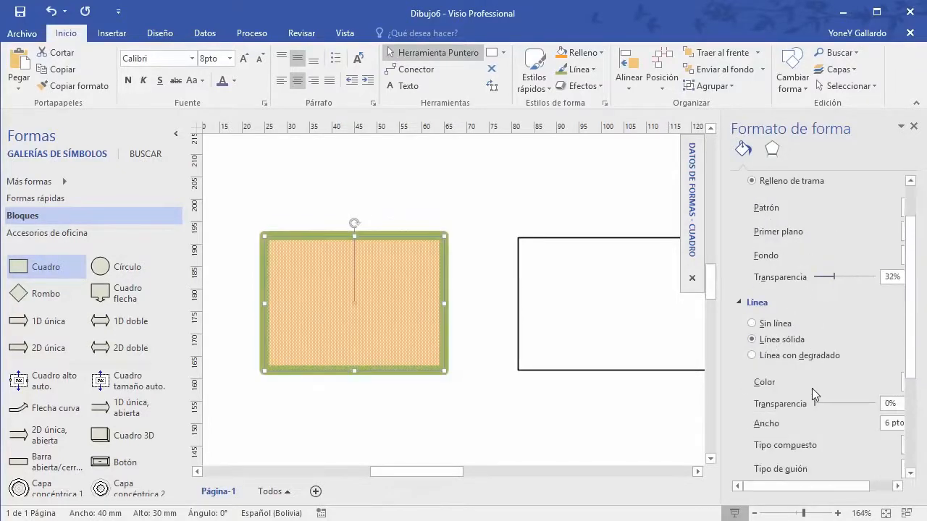
click(752, 356)
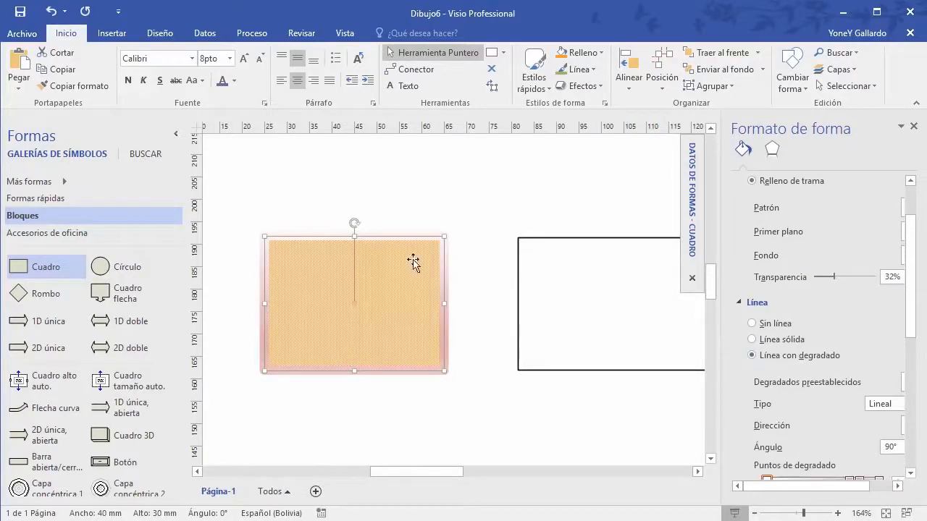
scroll(807, 384, down, 3)
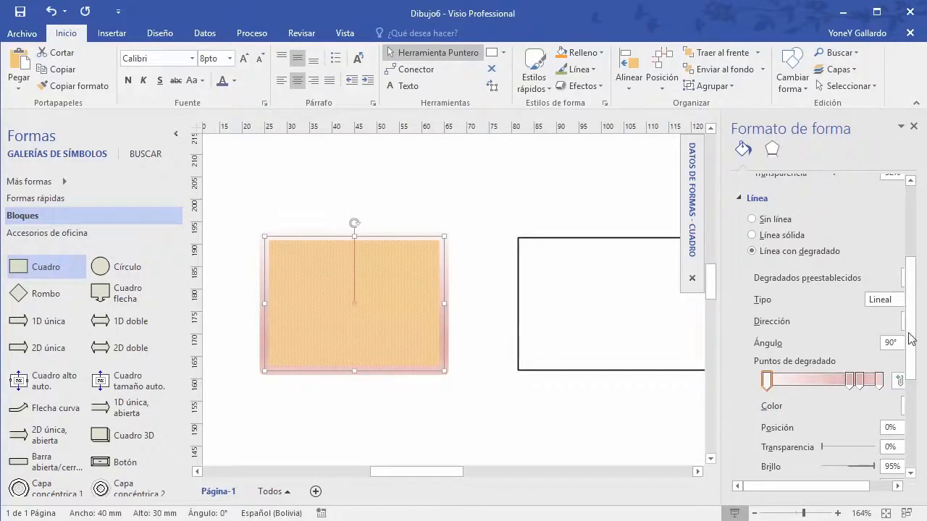
drag(911, 338, 907, 132)
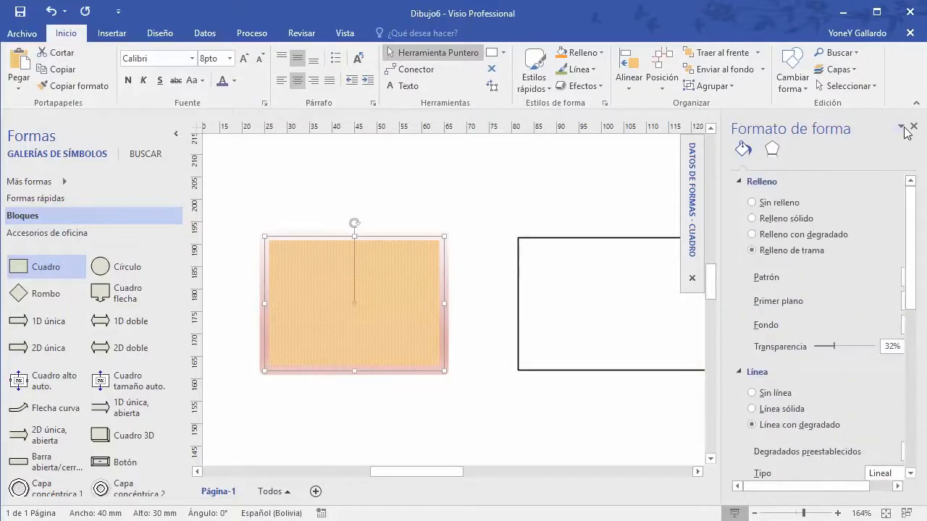
click(914, 126)
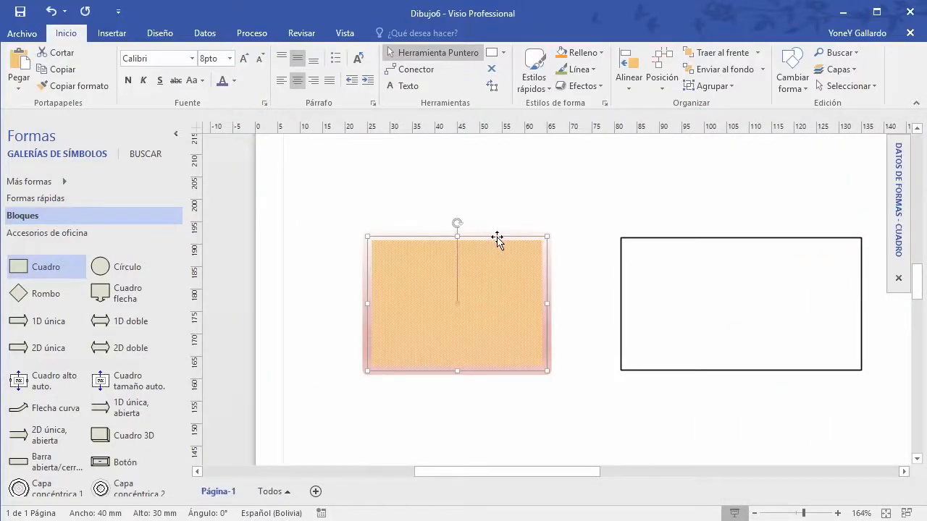
Step: Move the orange box up-left and give it a drop shadow
drag(497, 240, 490, 184)
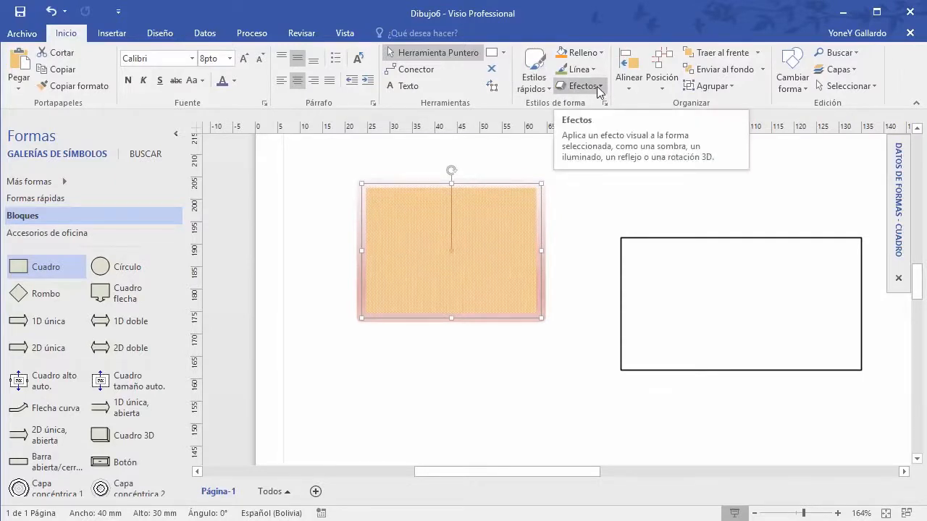
click(536, 80)
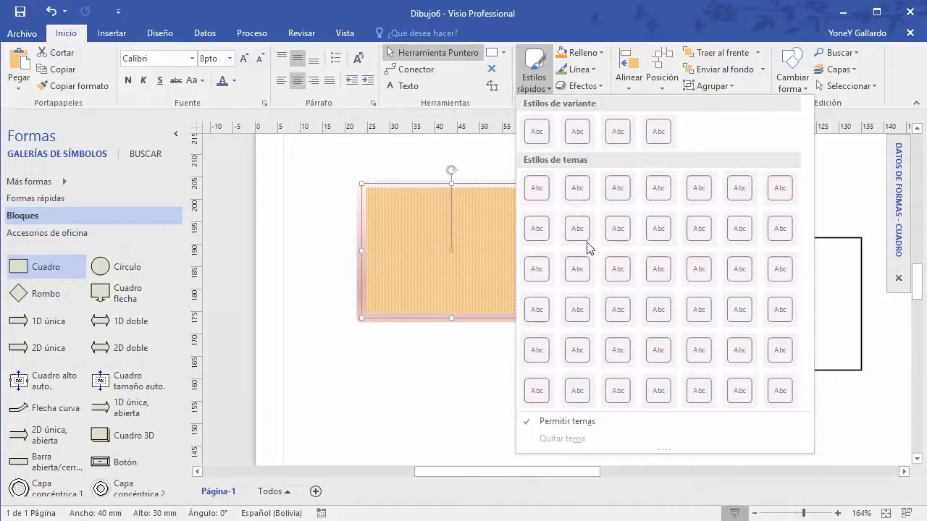
click(624, 16)
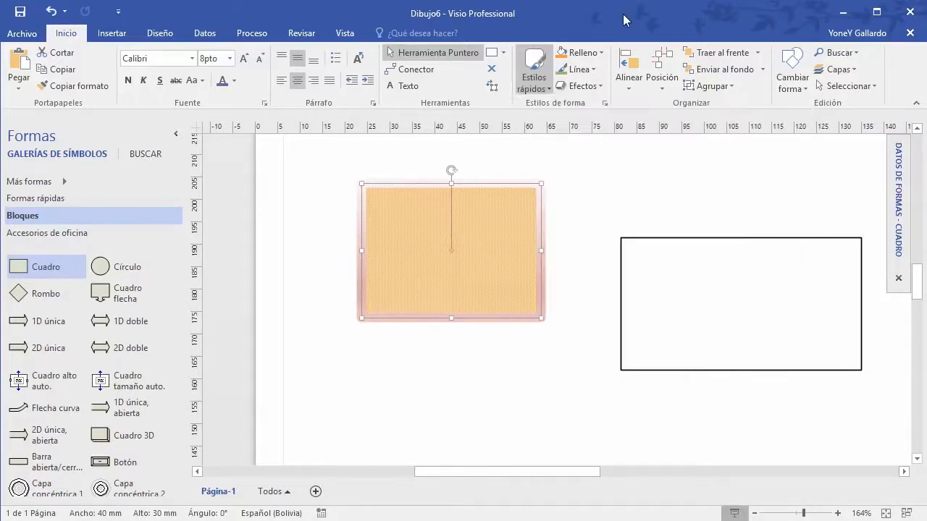
click(599, 87)
mouse_move(628, 118)
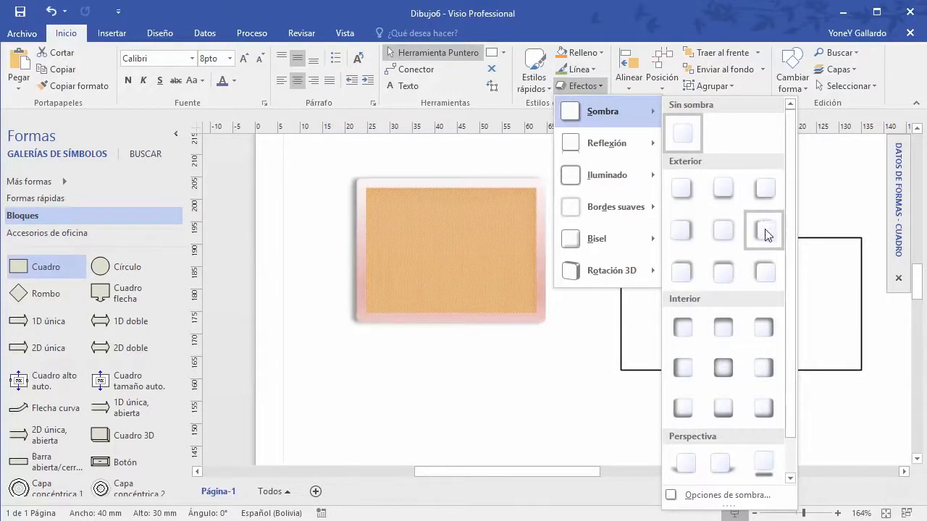
click(766, 275)
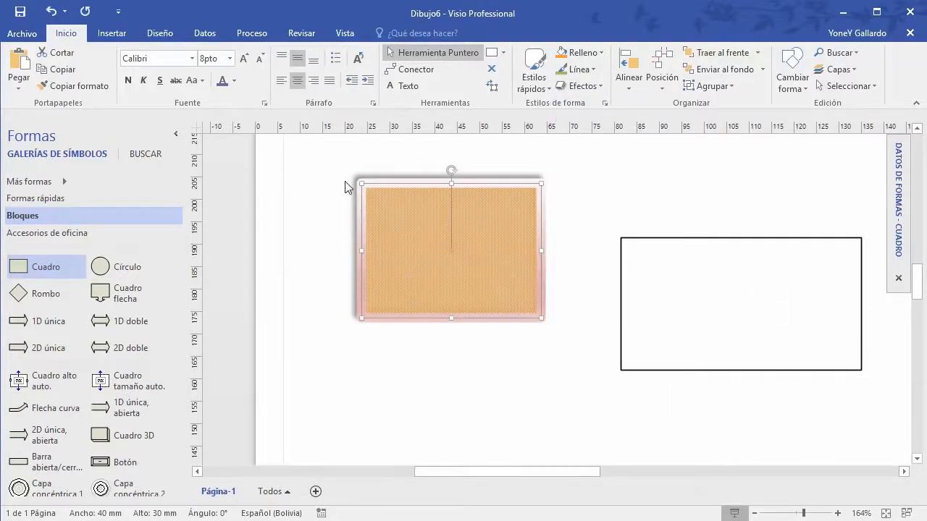
Step: Add a strong reflection and then a red glow to the orange box
click(595, 87)
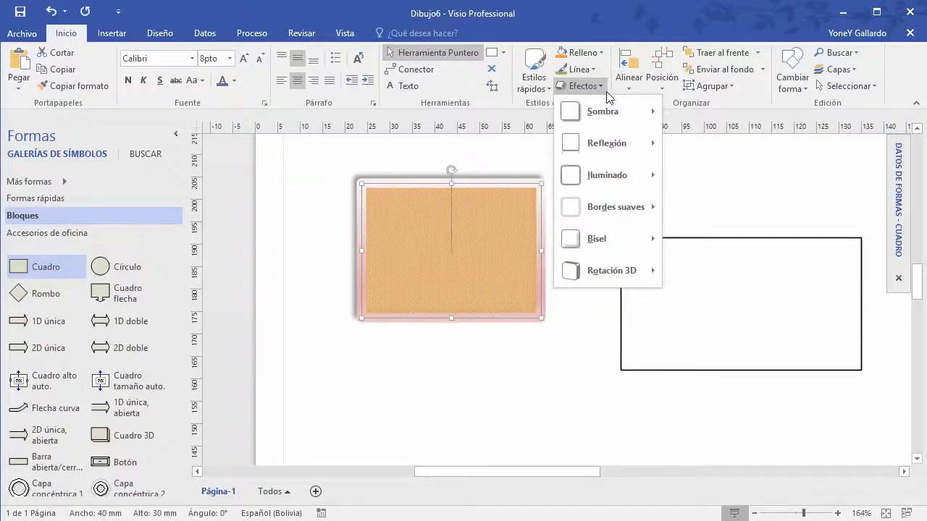
mouse_move(614, 146)
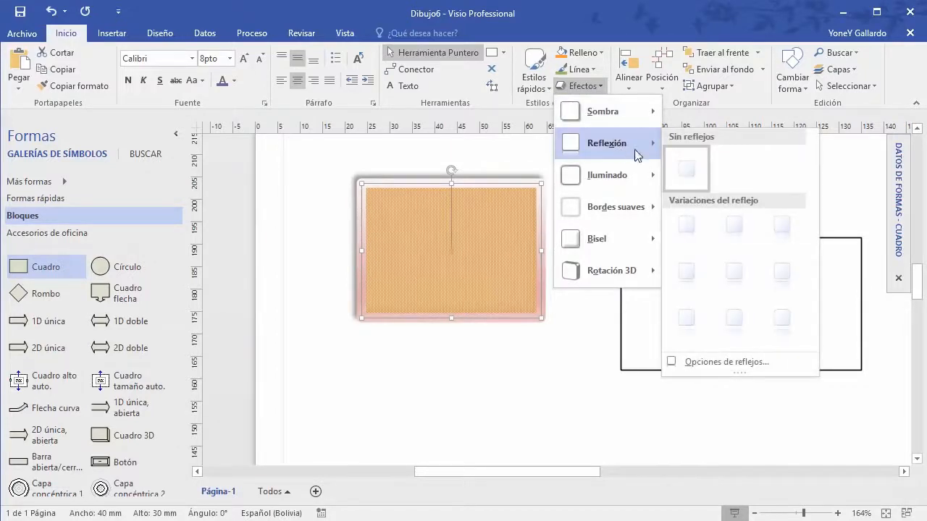
click(688, 230)
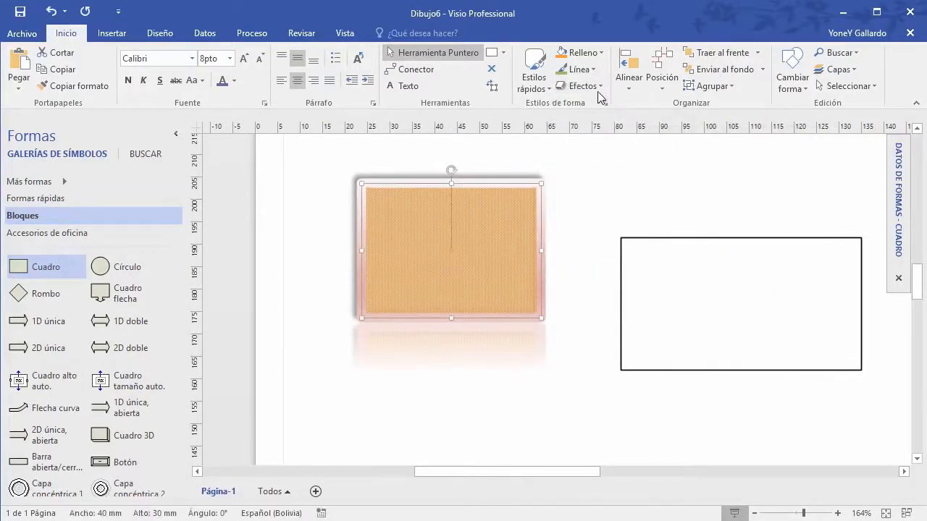
click(595, 87)
mouse_move(614, 177)
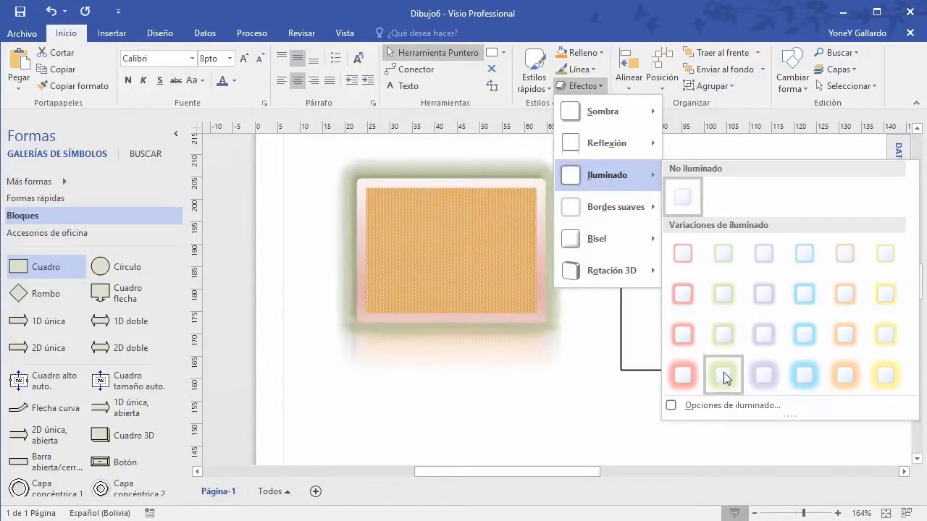
click(685, 378)
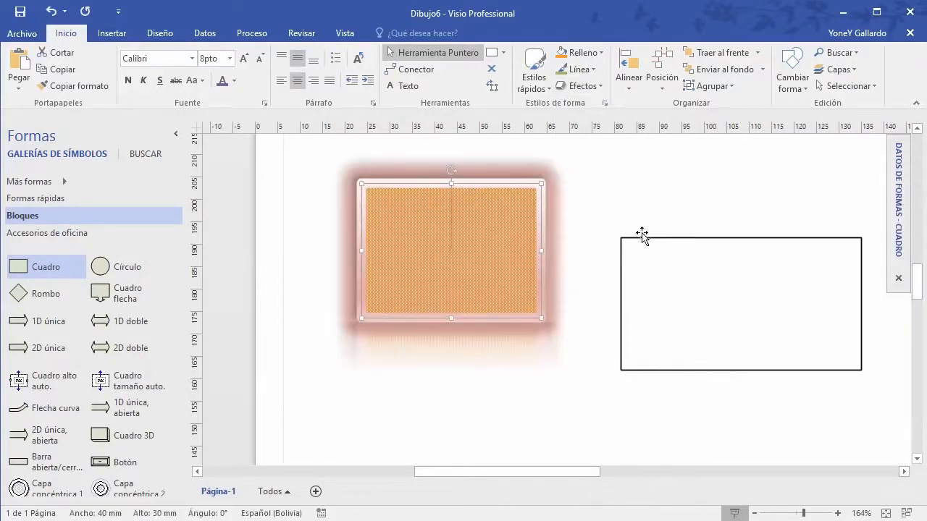
Step: Tilt the box slightly with a 3D Rotation perspective preset
click(598, 86)
mouse_move(625, 190)
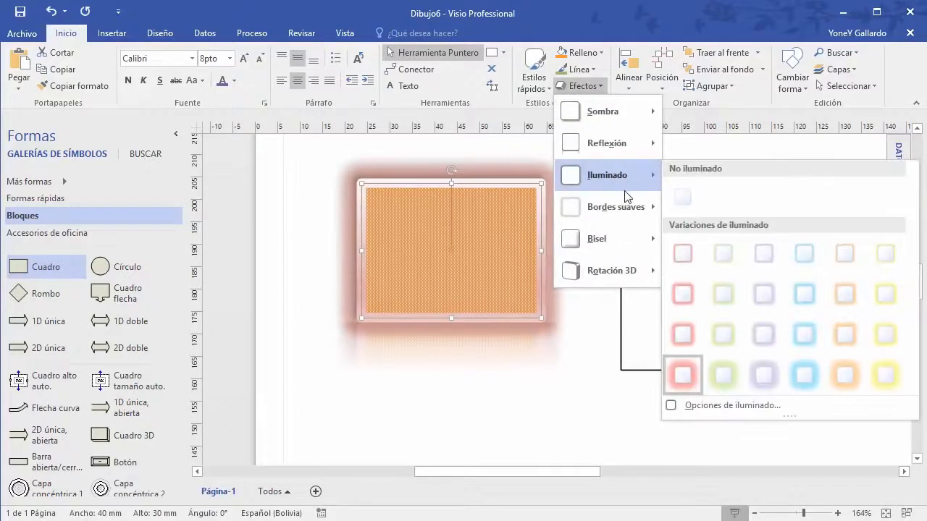
mouse_move(621, 209)
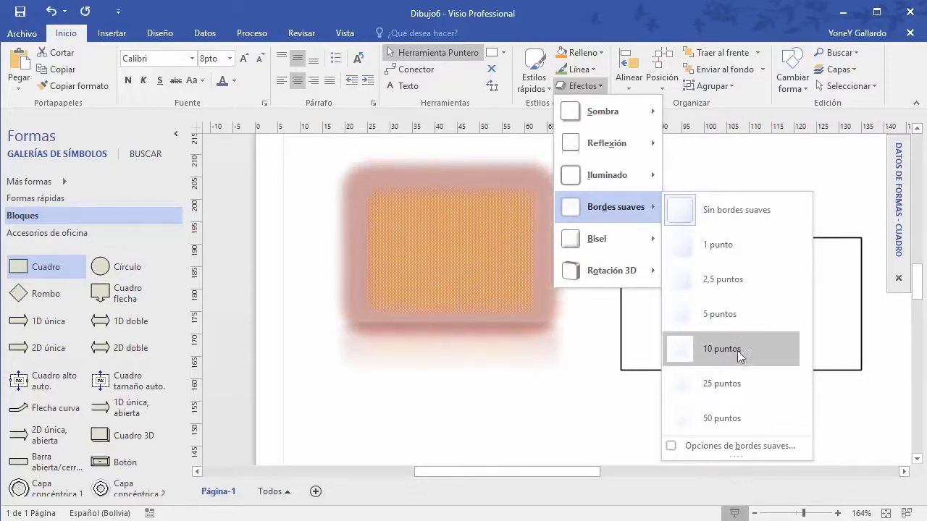
mouse_move(603, 239)
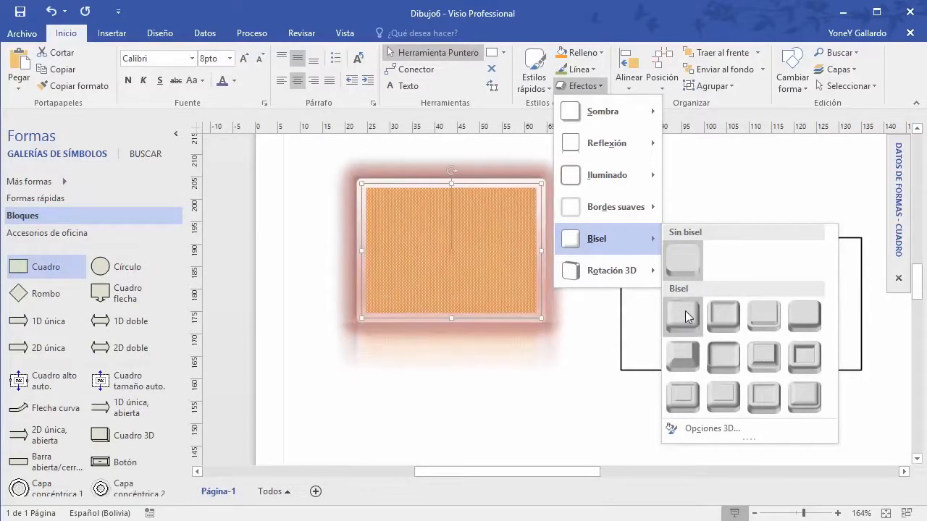
mouse_move(641, 271)
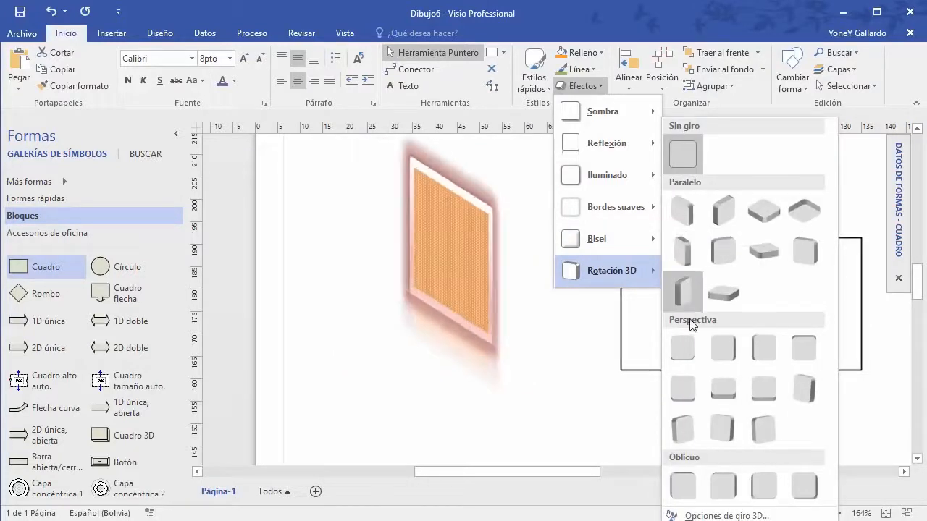
click(725, 393)
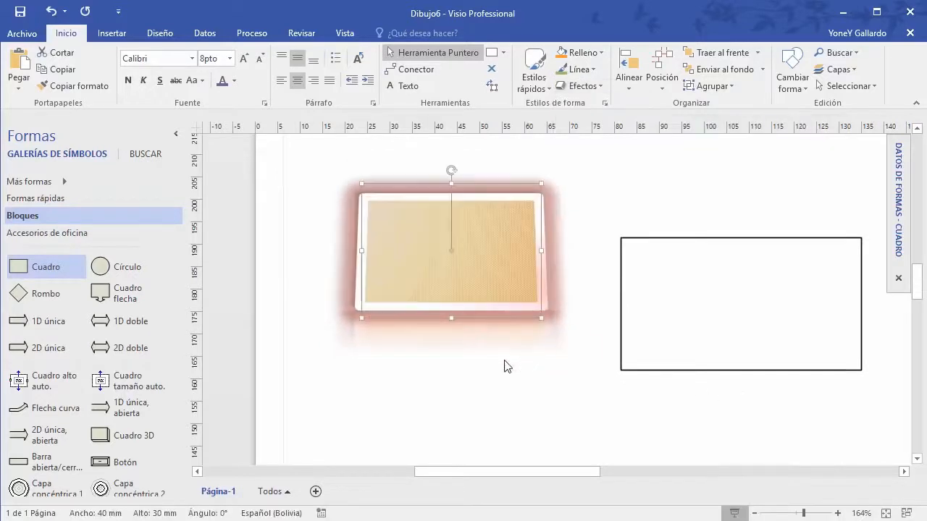
click(578, 421)
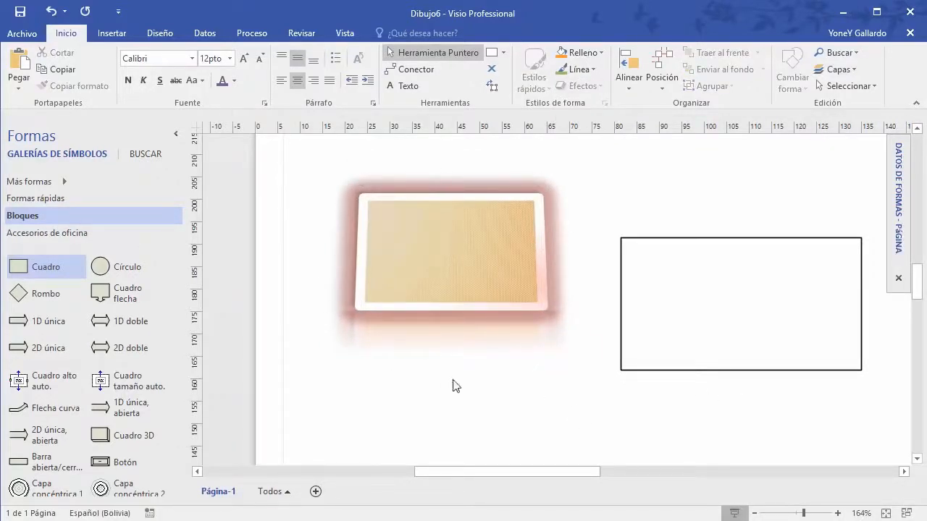
click(538, 225)
Step: Set the box's reflection to No Reflection
click(600, 86)
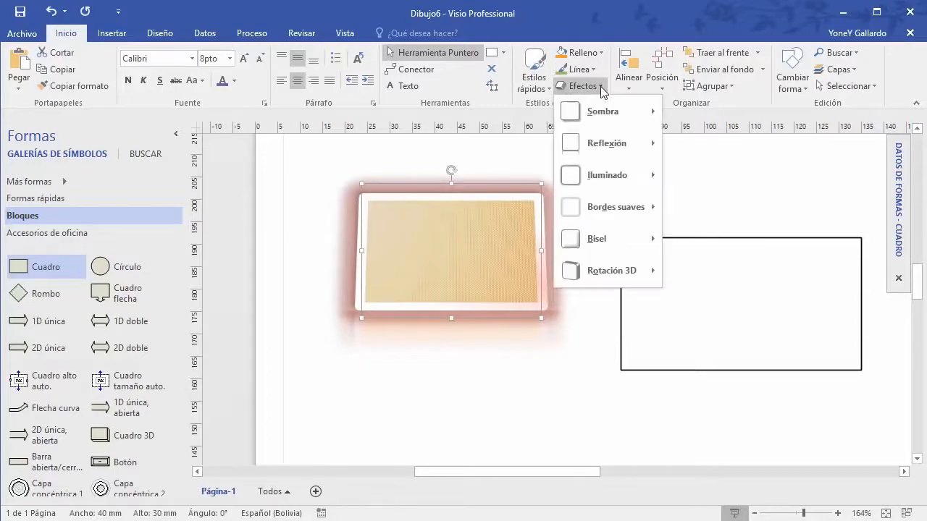
mouse_move(615, 149)
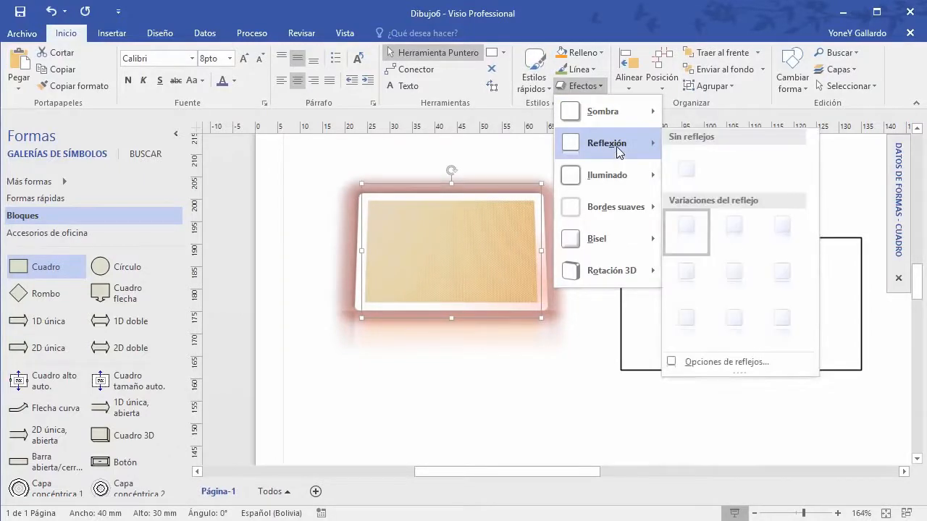
click(688, 168)
click(559, 403)
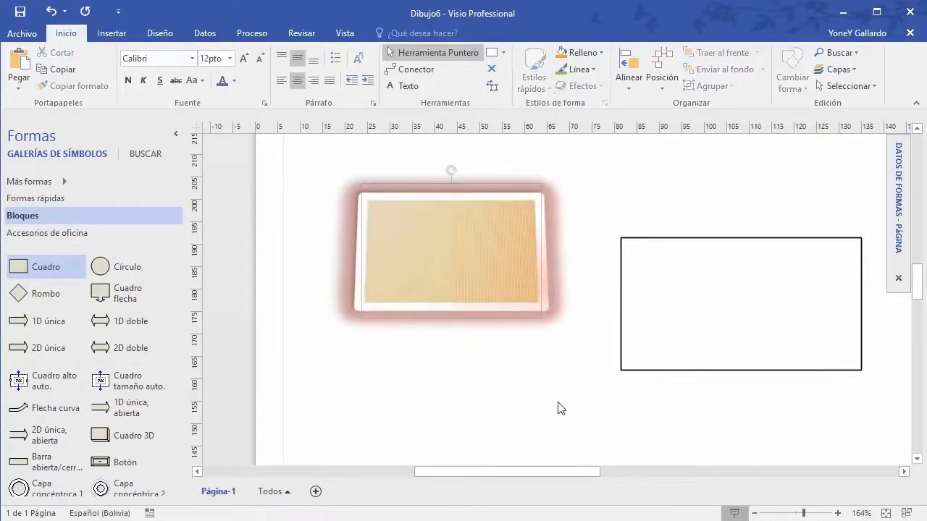
click(435, 243)
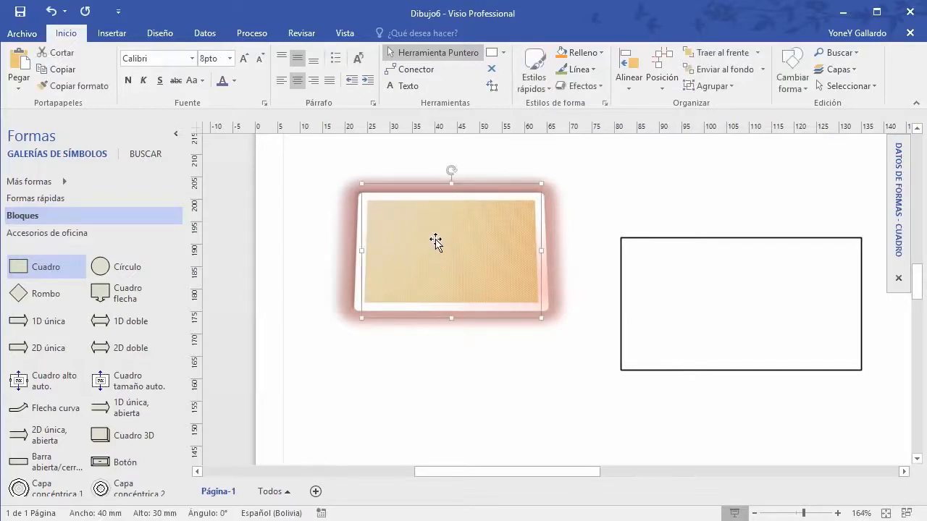
Step: Type 'DIRECTOR GENERAL' into the orange box and drag the empty rectangle up next to it
double_click(436, 241)
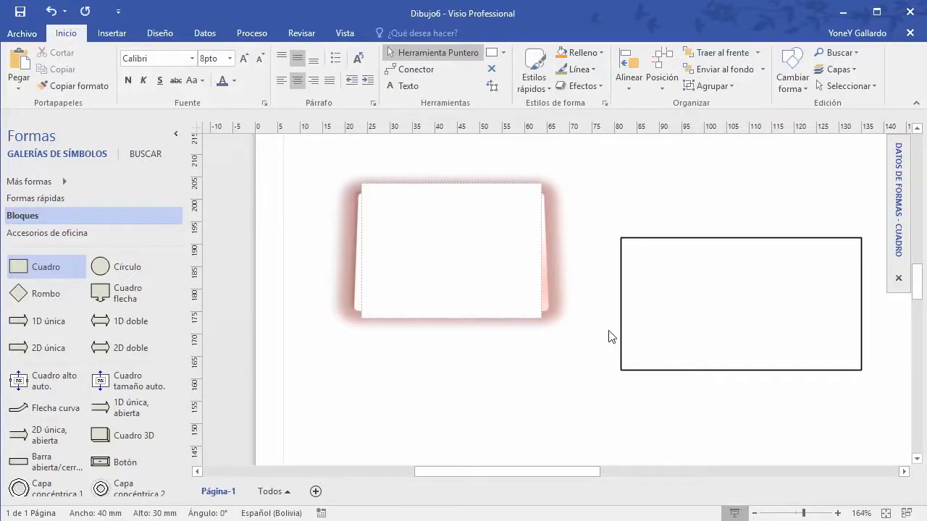
text(DIRECTOR GENERAL)
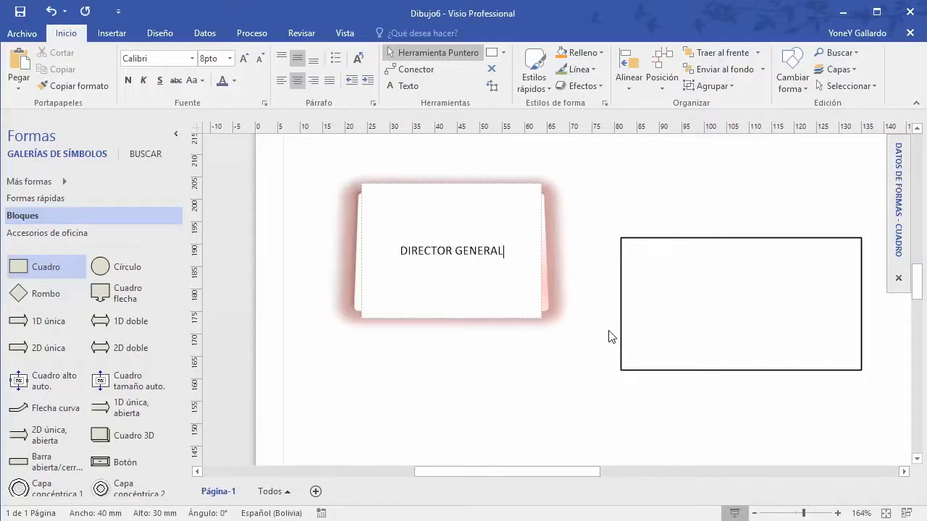
click(524, 332)
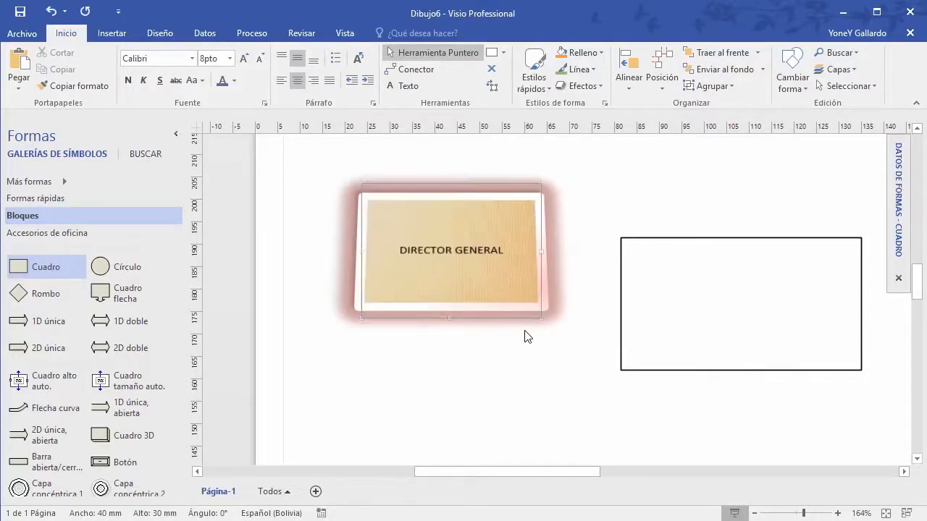
click(520, 406)
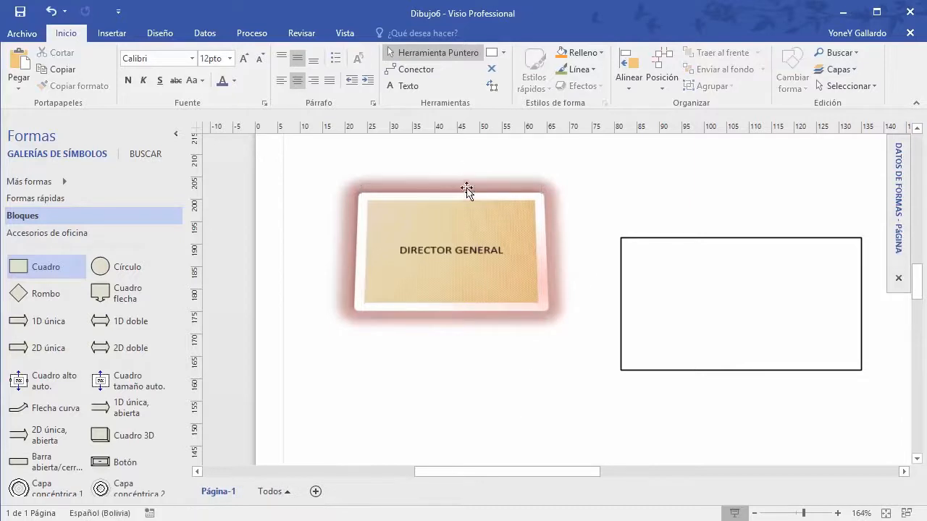
click(407, 195)
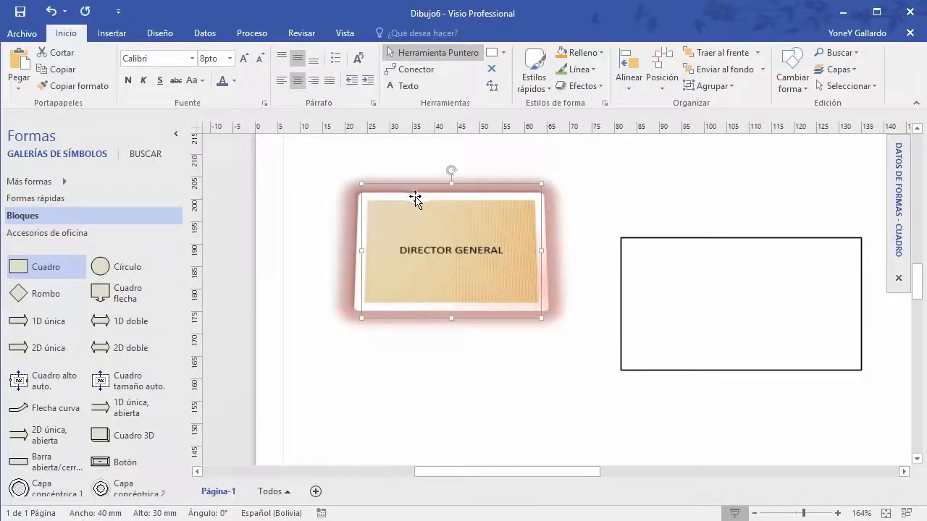
drag(715, 249, 693, 197)
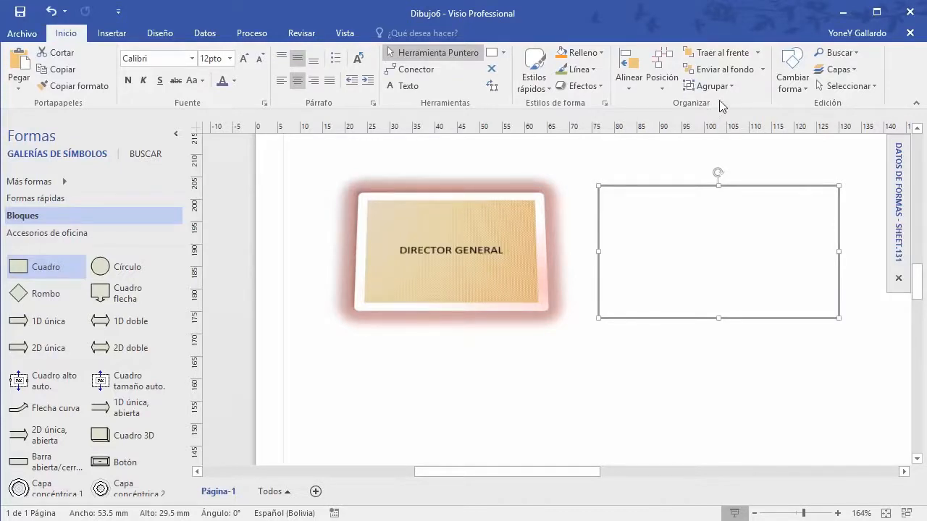
Step: Delete the old ellipse, arcs, lines, curve and olive rectangle higher on the page
drag(765, 404, 393, 157)
scroll(470, 250, up, 6)
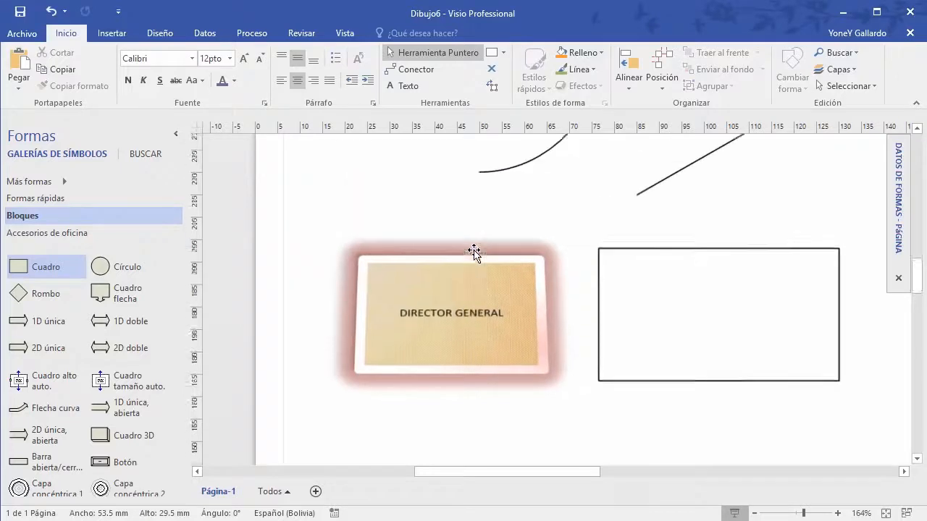
scroll(485, 258, down, 4)
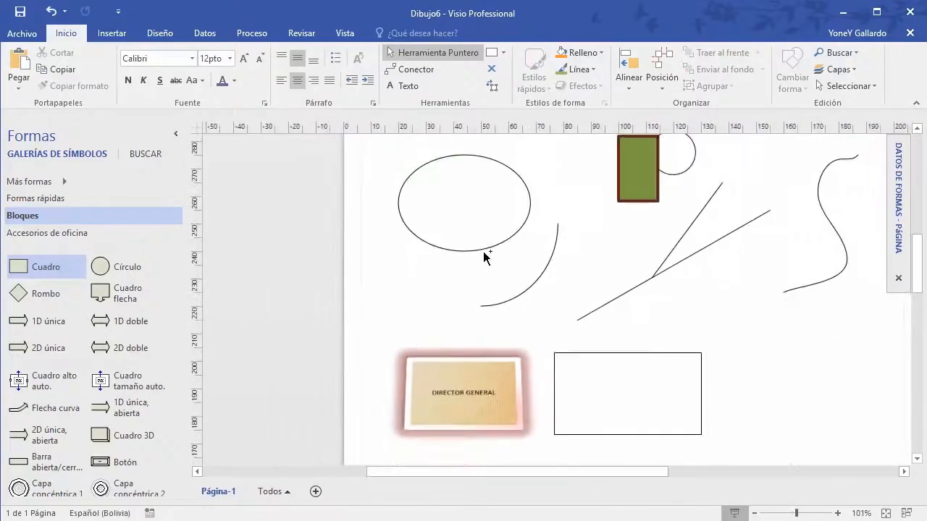
drag(518, 285, 410, 149)
key(Delete)
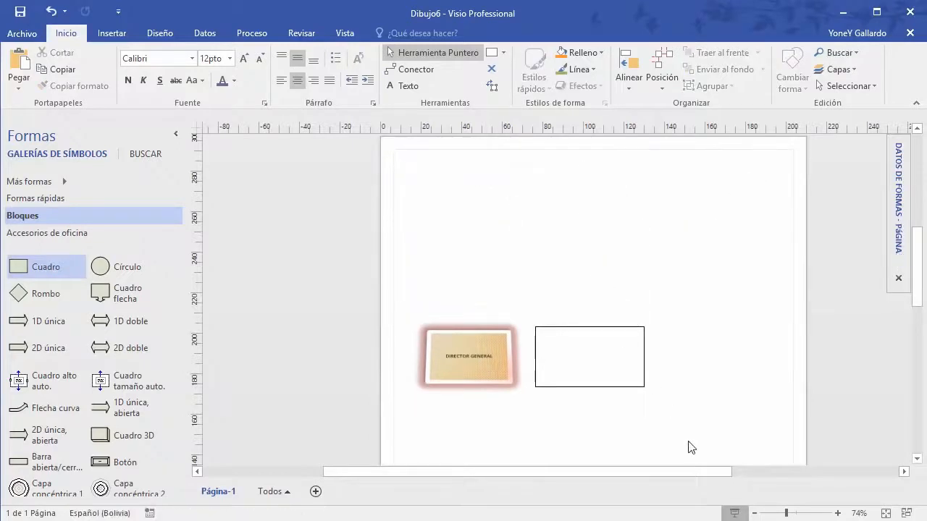
Step: Move both boxes together to the top of the page
drag(689, 443, 409, 304)
drag(473, 336, 522, 185)
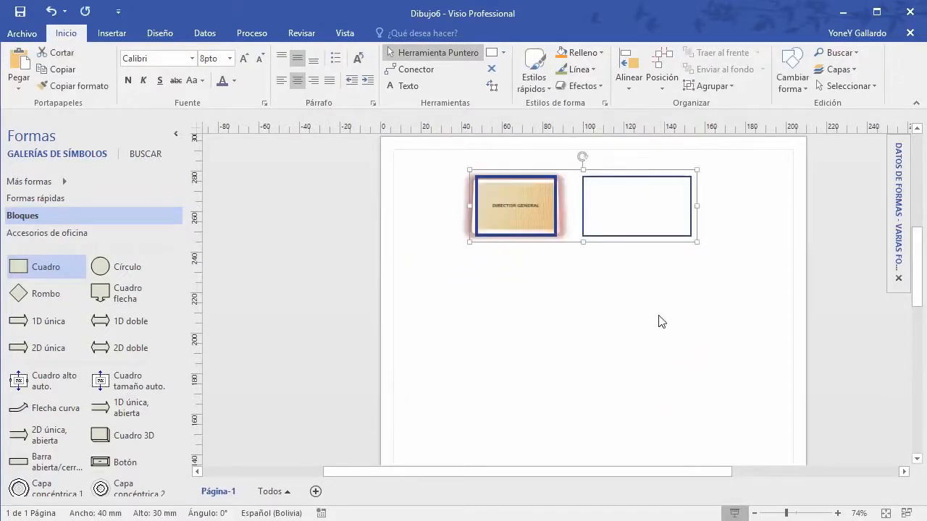
scroll(660, 322, up, 3)
scroll(654, 322, up, 2)
scroll(653, 322, down, 1)
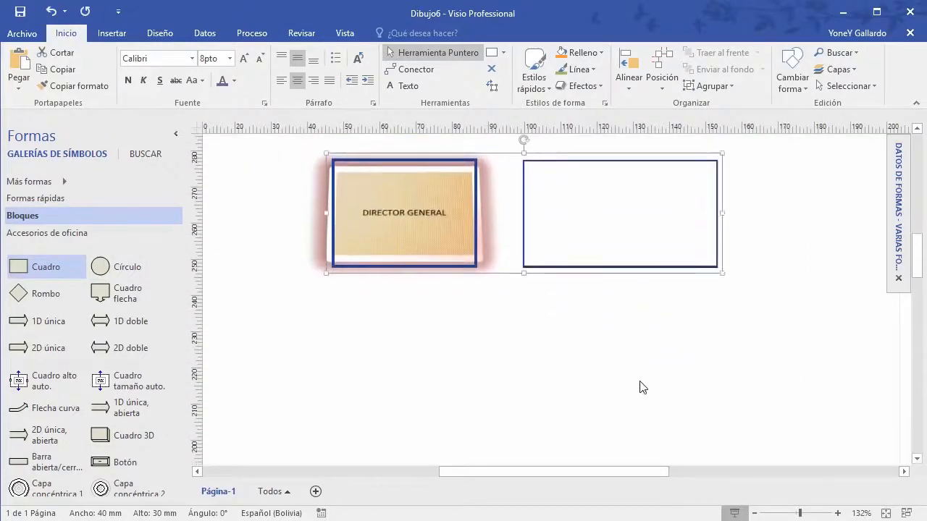
click(587, 284)
click(562, 167)
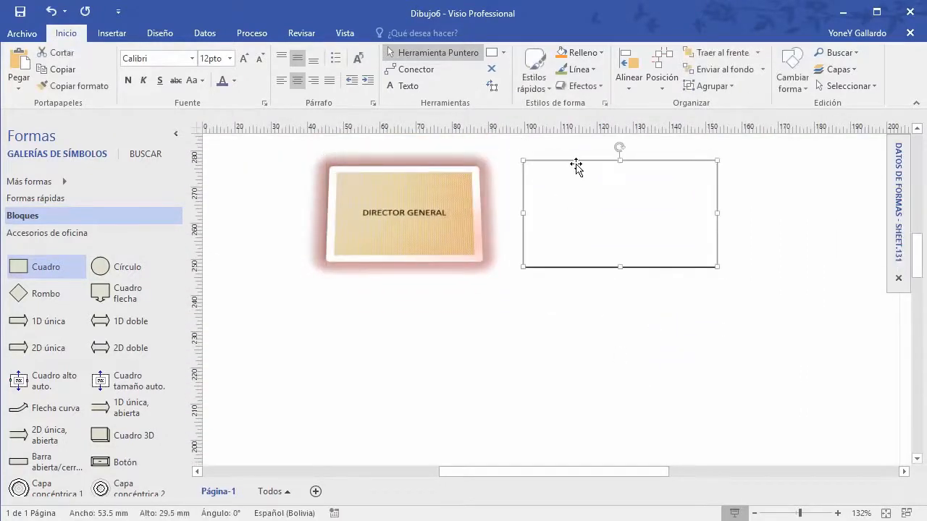
Step: Type 'TEXTO DE EJEMPLO' inside the empty rectangle
double_click(584, 209)
text(T)
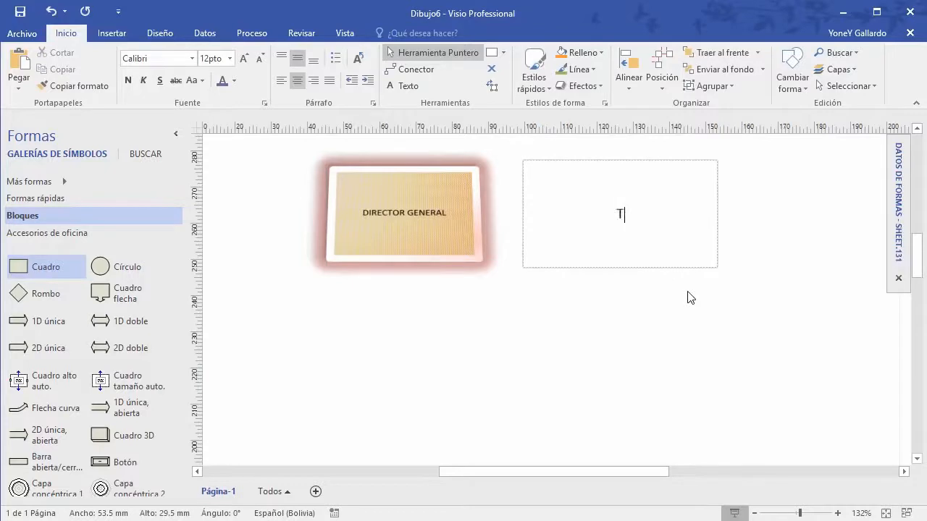
text(EXTO DE EJEMP)
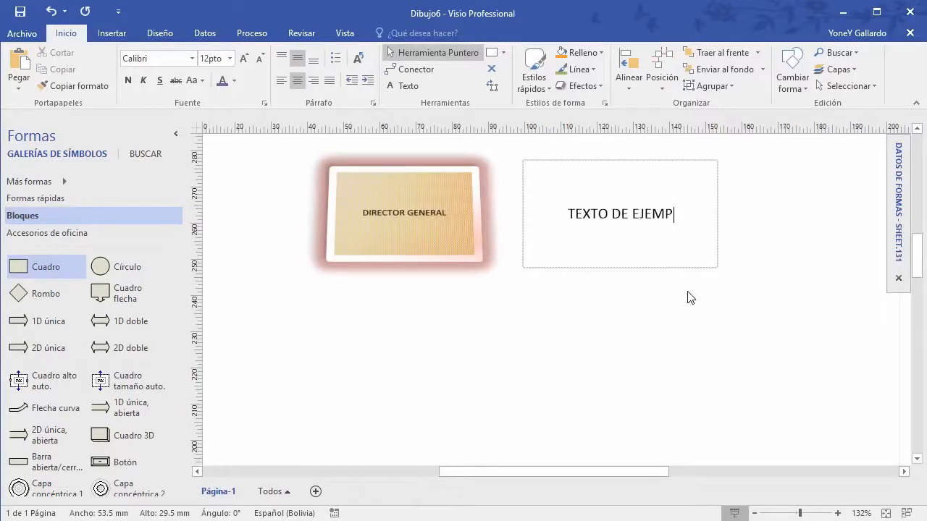
text(LO)
scroll(753, 196, up, 3)
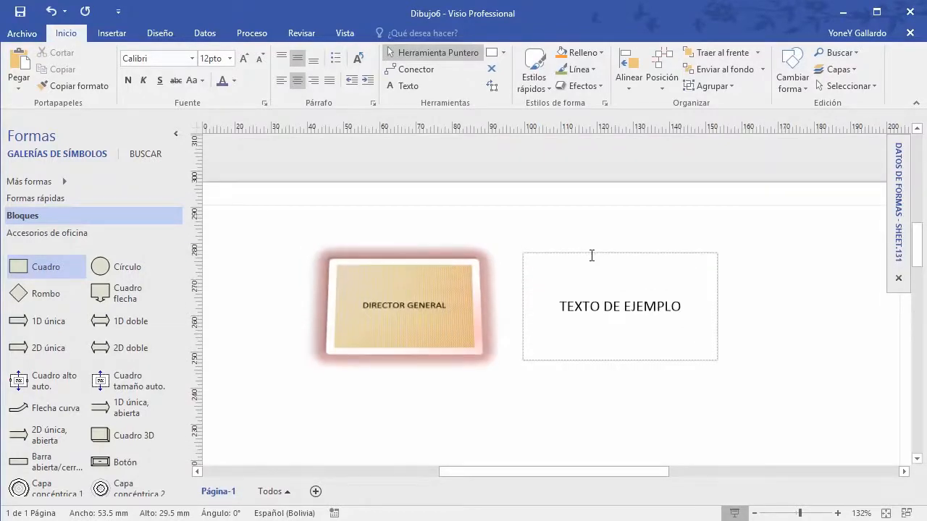
click(649, 431)
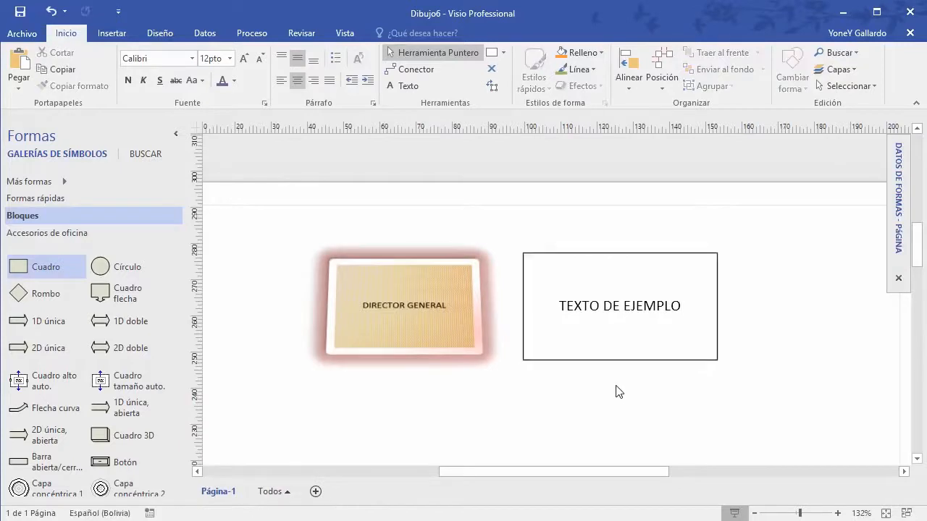
Step: Fill the TEXTO DE EJEMPLO box with a lavender theme colour
click(587, 262)
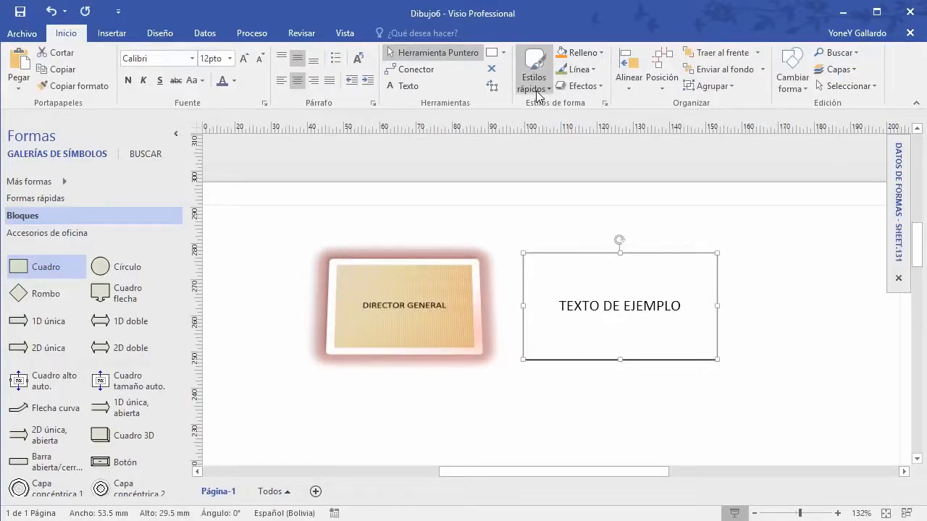
click(534, 83)
click(602, 87)
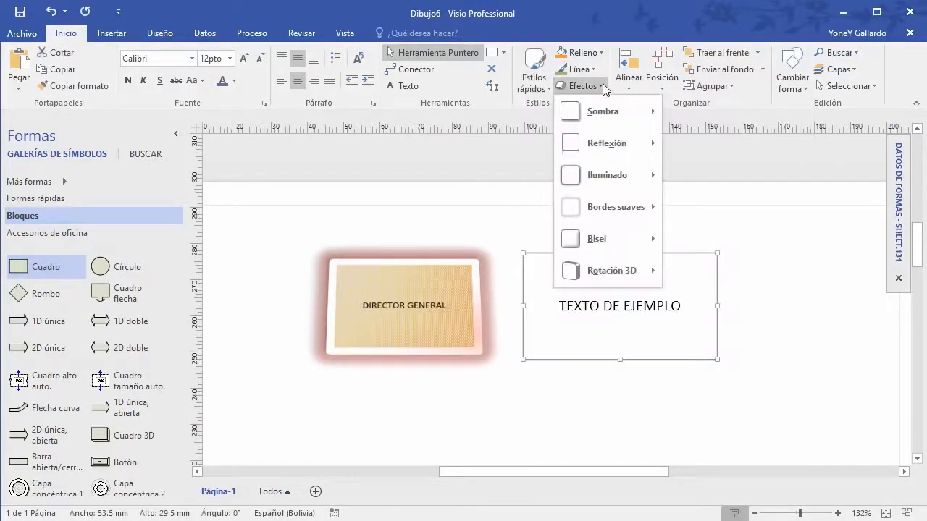
click(602, 84)
click(602, 53)
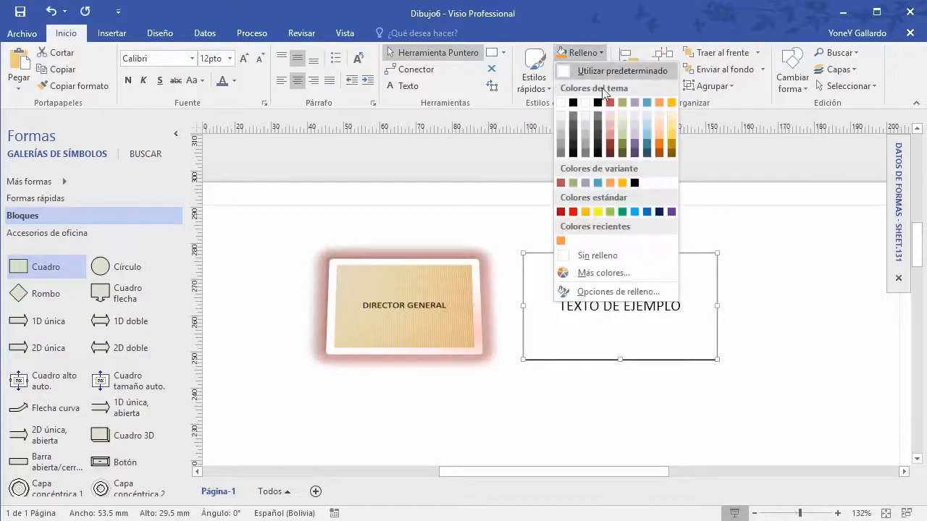
click(633, 122)
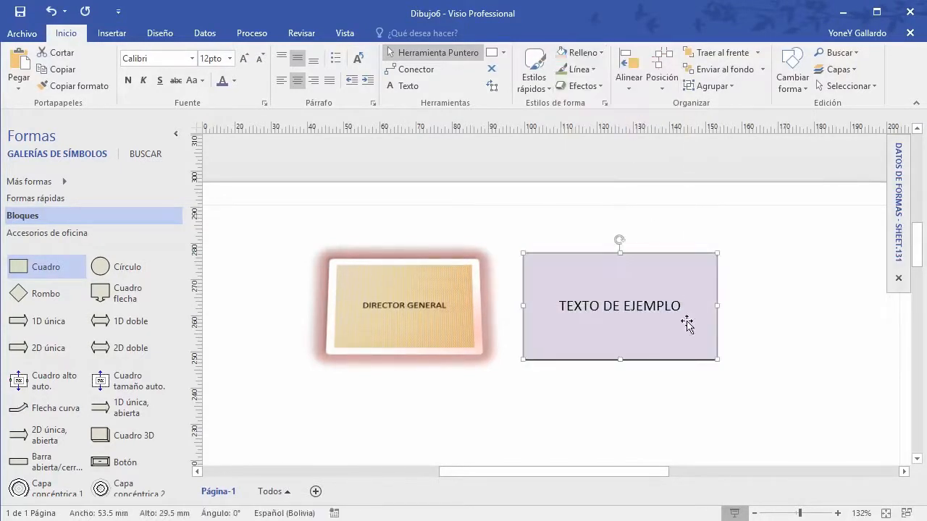
Step: Copy the lavender box down-right and label the copy 'TERCER CUADRO'
drag(654, 289, 805, 344)
scroll(640, 295, down, 2)
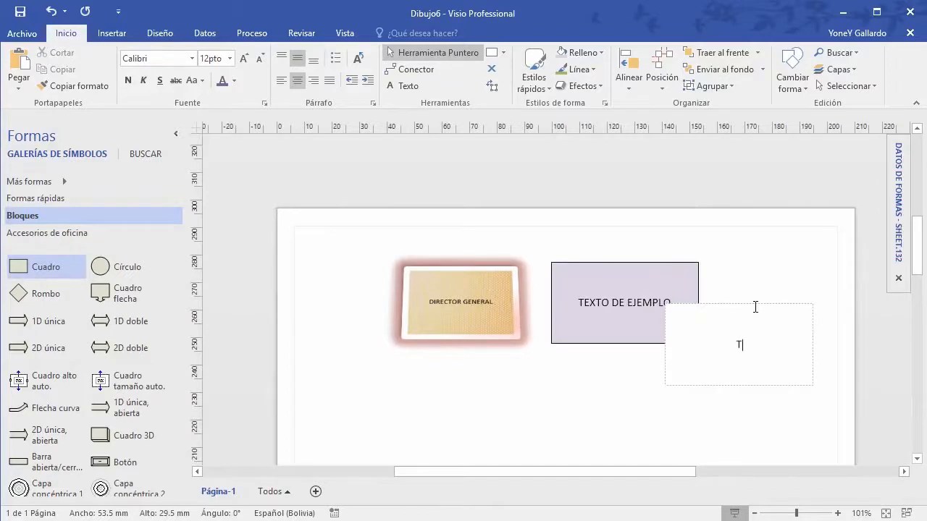
text(TERCER CUADRO)
click(673, 243)
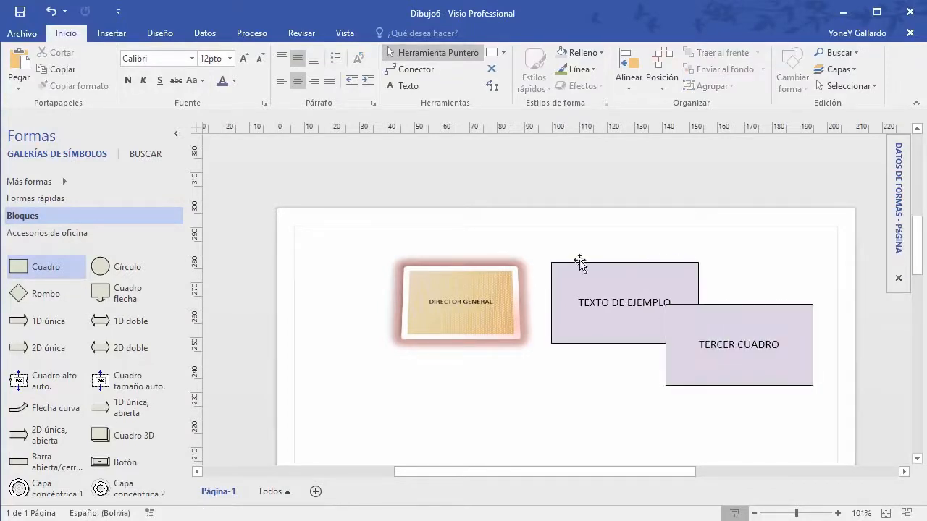
Step: Stagger the boxes: DIRECTOR GENERAL up-left, TEXTO DE EJEMPLO down-left, TERCER CUADRO lower
drag(471, 264, 401, 249)
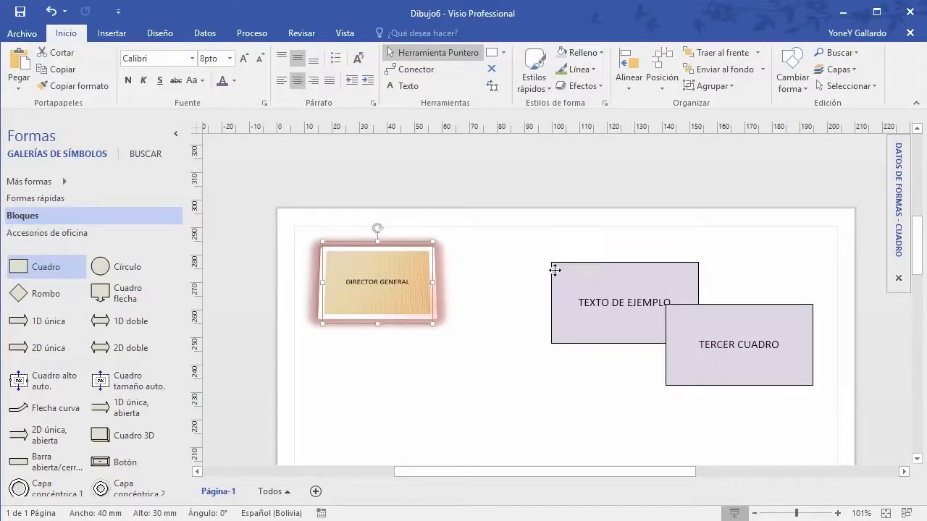
drag(555, 269, 501, 311)
drag(740, 309, 747, 365)
click(666, 277)
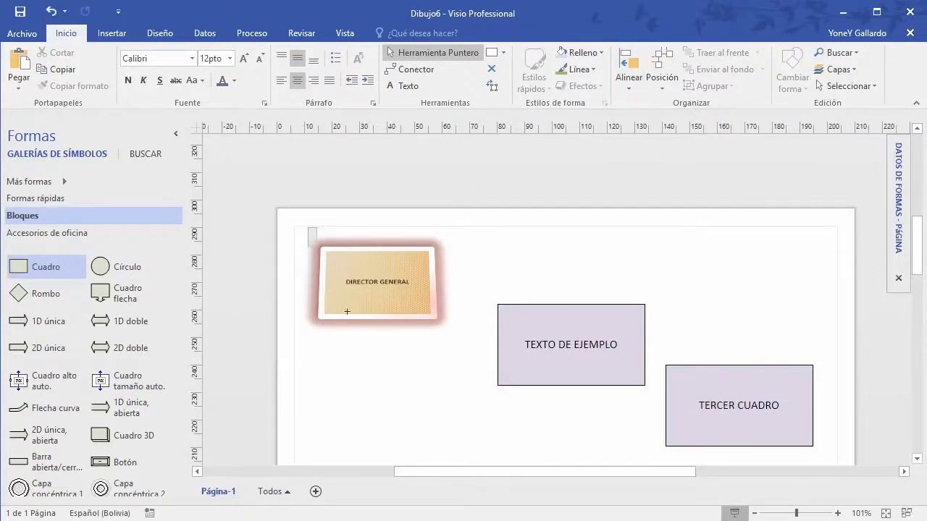
Step: Select all three boxes and check the Align options without applying any alignment
mouse_move(307, 229)
mouse_down()
mouse_move(641, 437)
mouse_move(816, 442)
mouse_move(817, 405)
mouse_up()
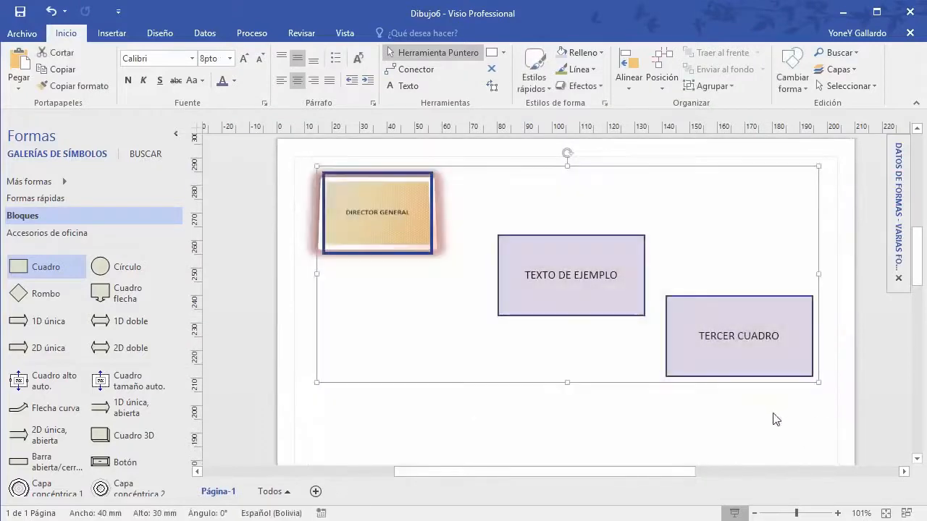
scroll(774, 420, up, 1)
click(627, 81)
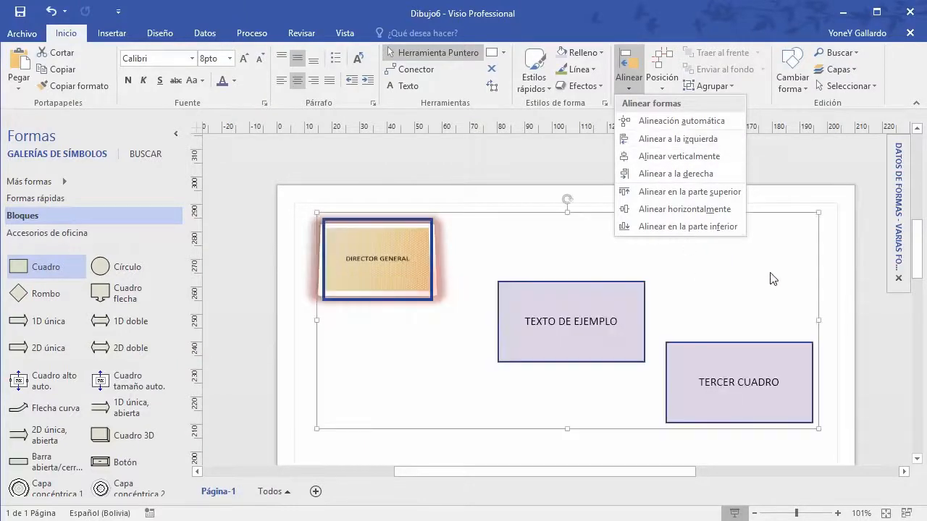
click(768, 276)
scroll(765, 276, down, 2)
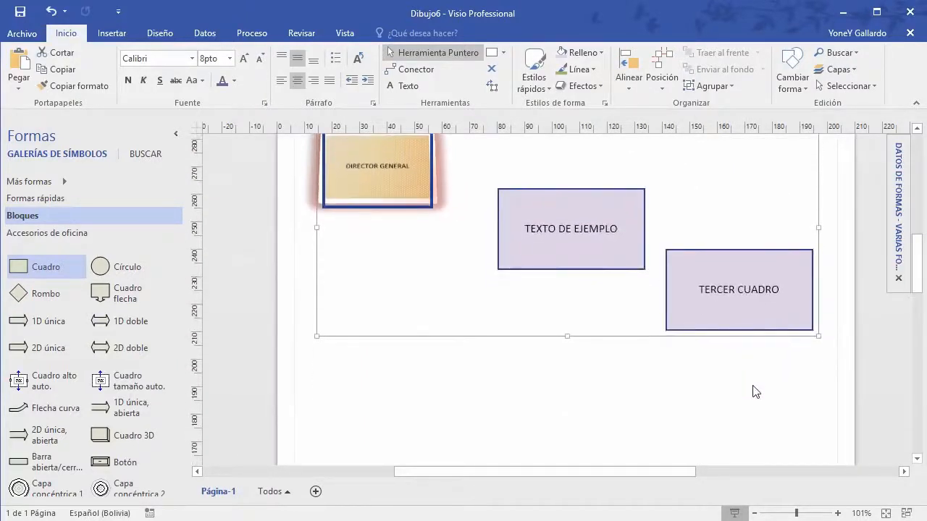
click(744, 354)
Step: Lower TEXTO DE EJEMPLO, TERCER CUADRO and DIRECTOR GENERAL to widen their vertical spacing
drag(615, 204, 618, 246)
drag(717, 252, 718, 343)
scroll(709, 286, up, 1)
drag(424, 196, 426, 224)
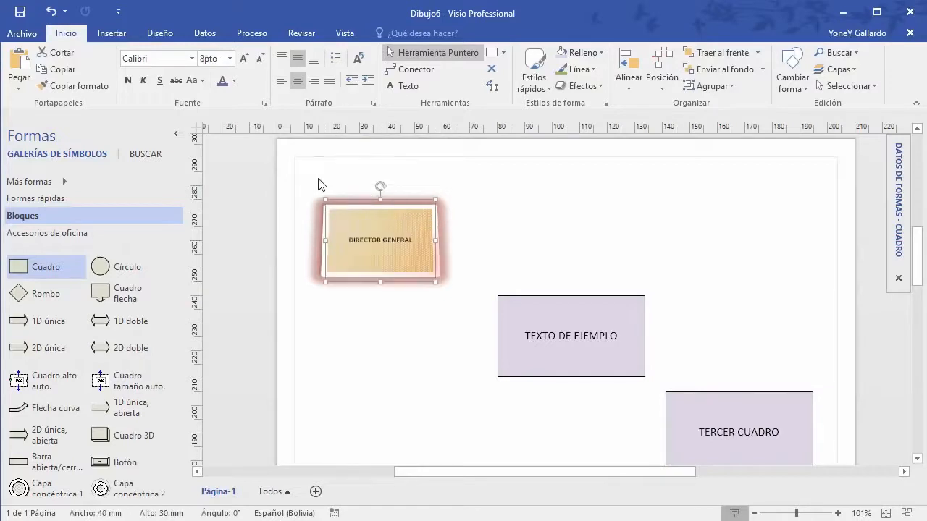
scroll(319, 181, down, 1)
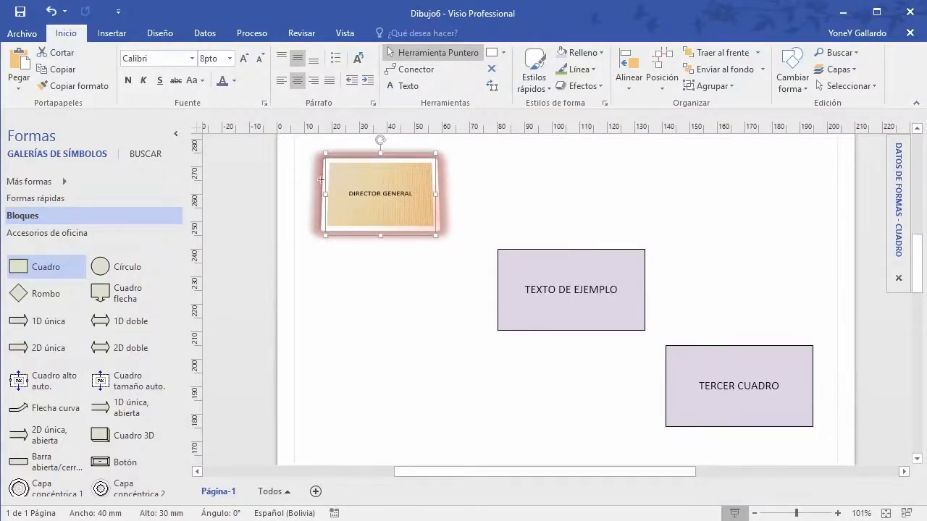
drag(286, 137, 833, 458)
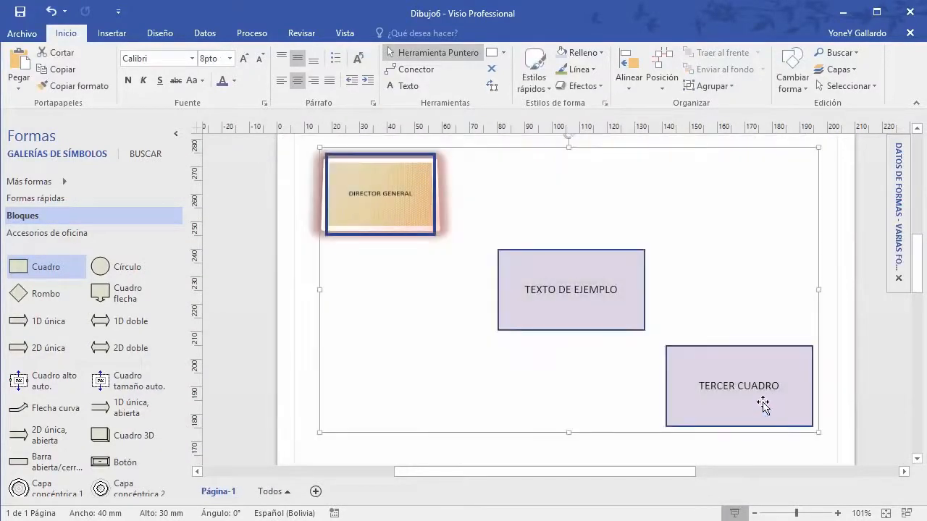
click(628, 81)
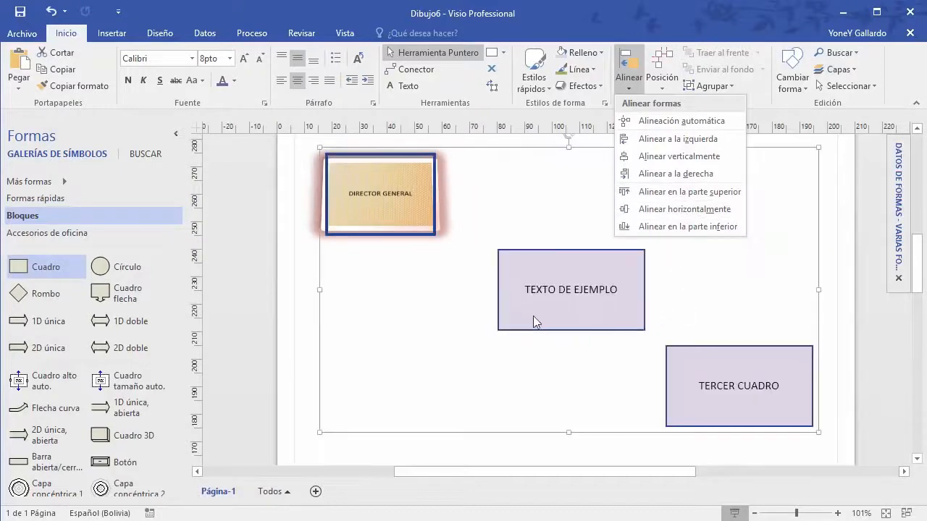
Step: Make TEXTO DE EJEMPLO taller and TERCER CUADRO shorter by dragging their top edges
key(Escape)
click(295, 347)
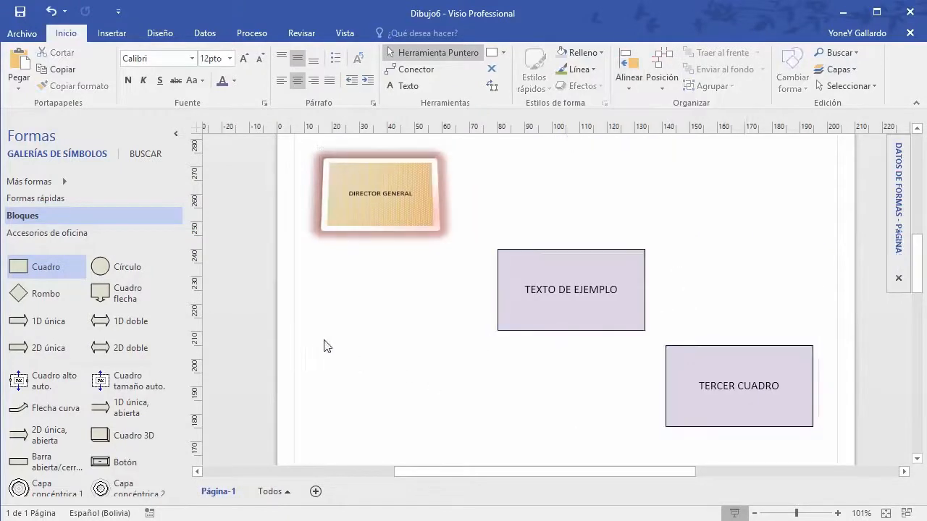
click(611, 320)
drag(572, 246, 571, 232)
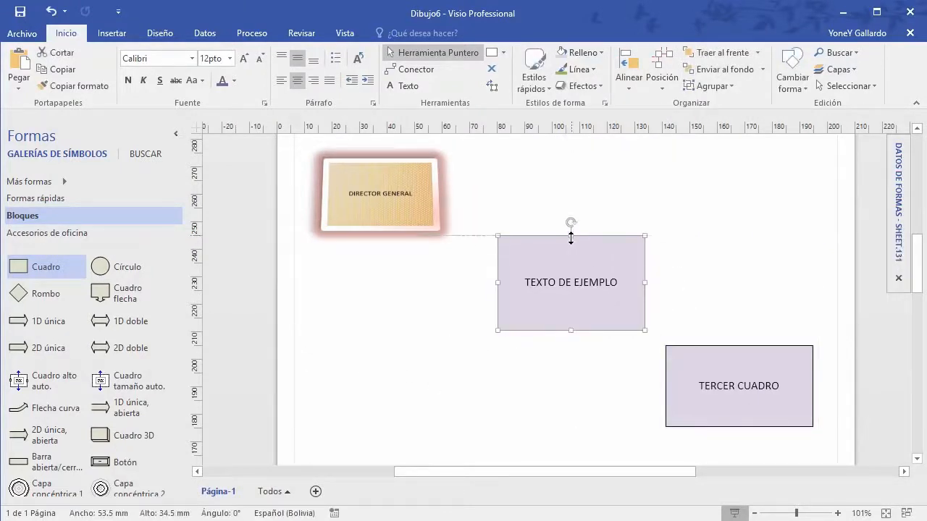
click(735, 352)
drag(739, 347, 739, 366)
click(831, 452)
Step: Delete the DIRECTOR GENERAL box and place a copy of TEXTO DE EJEMPLO top-left
drag(822, 449, 294, 141)
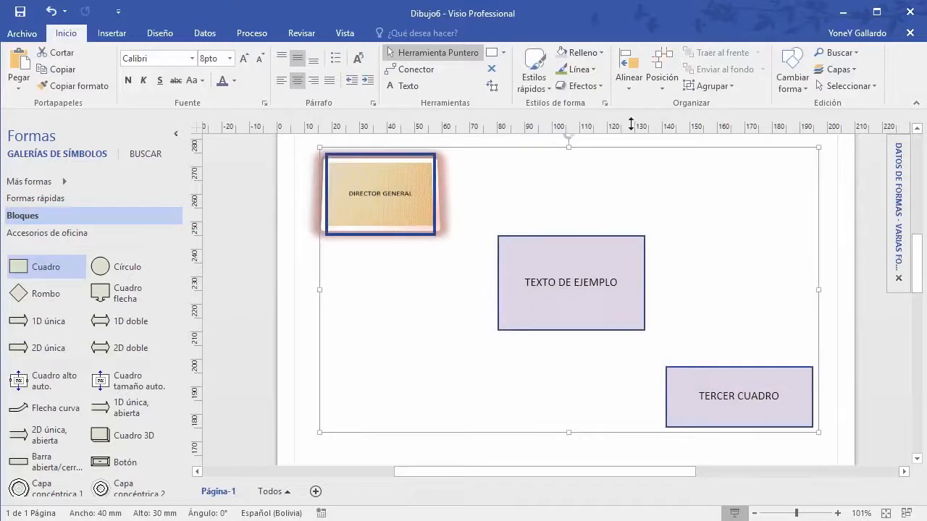
click(630, 87)
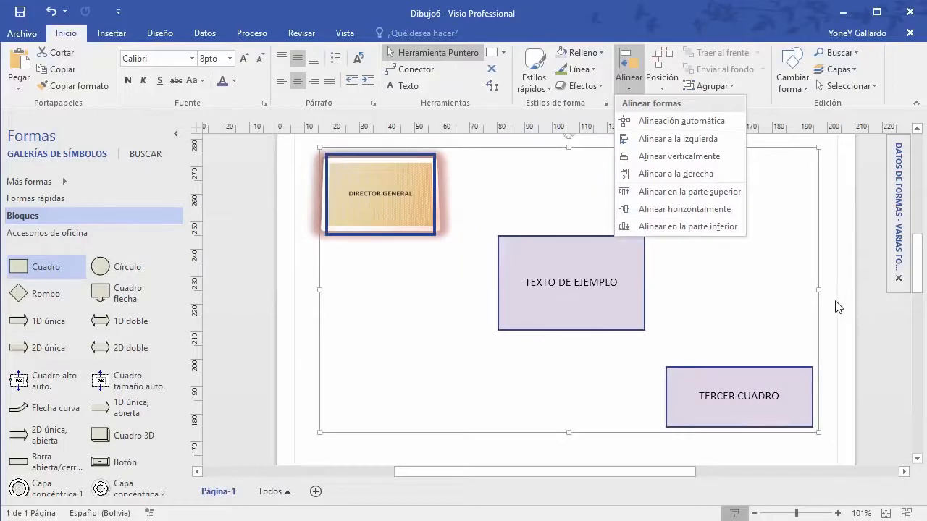
click(836, 306)
click(406, 229)
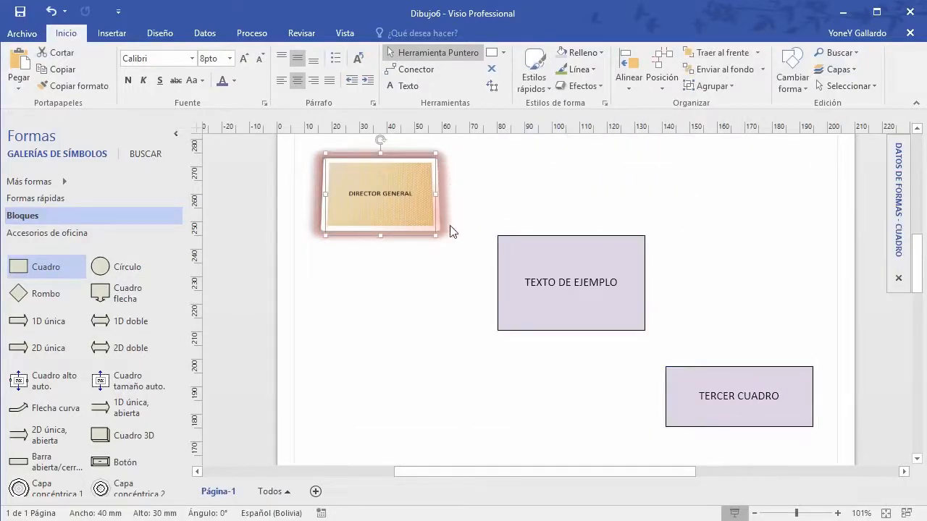
key(Delete)
click(538, 248)
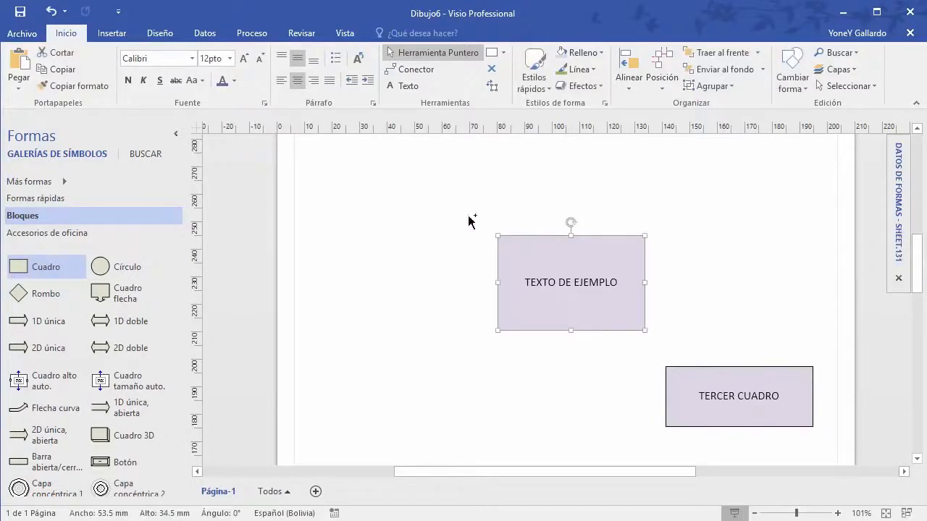
drag(470, 220, 366, 167)
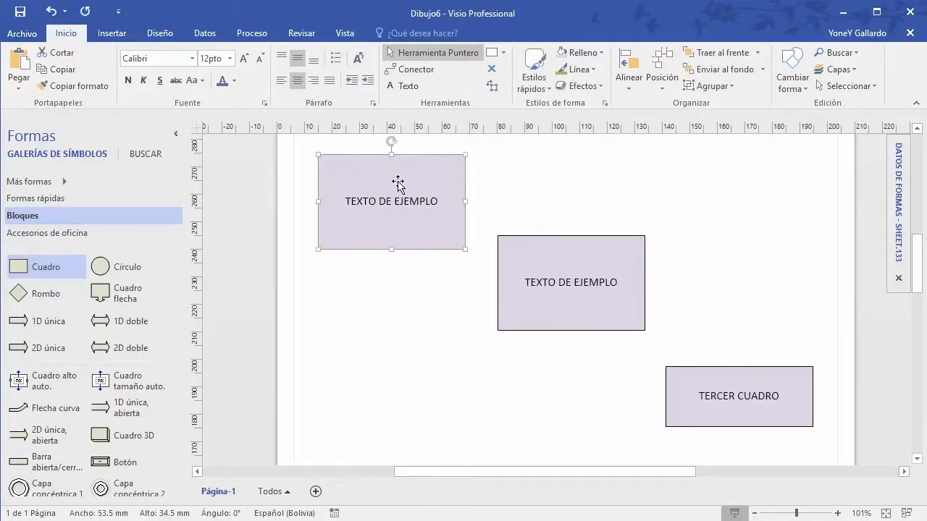
Step: Fill the top-left copy with teal and shorten its height to 29.5 mm
click(583, 52)
click(649, 152)
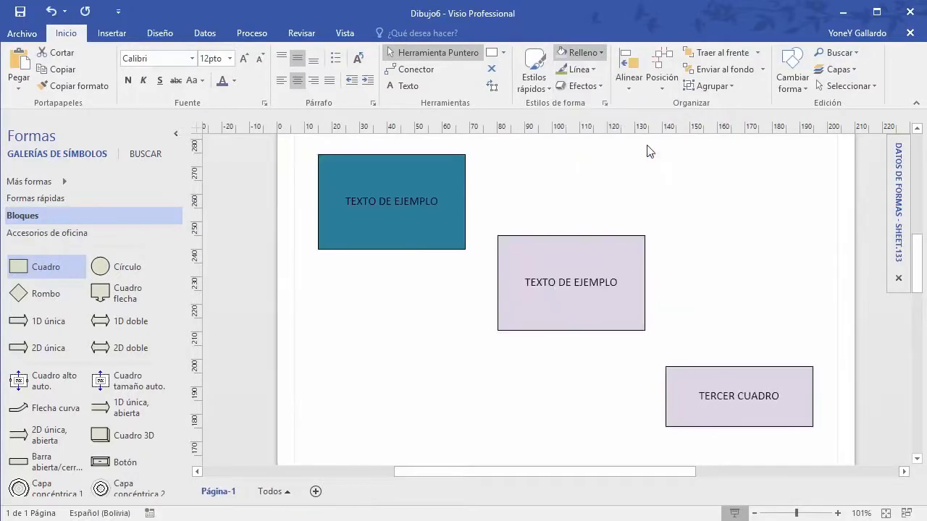
click(629, 204)
click(394, 246)
drag(391, 249, 391, 235)
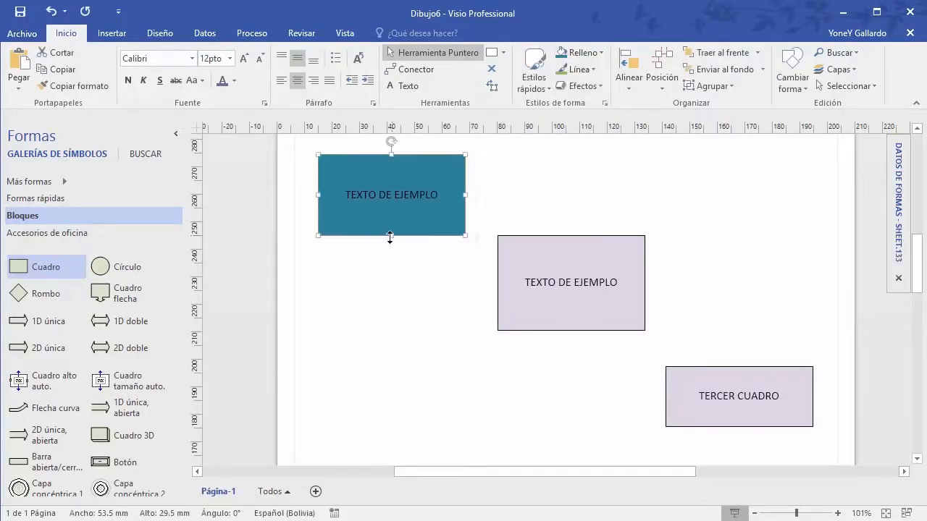
click(572, 195)
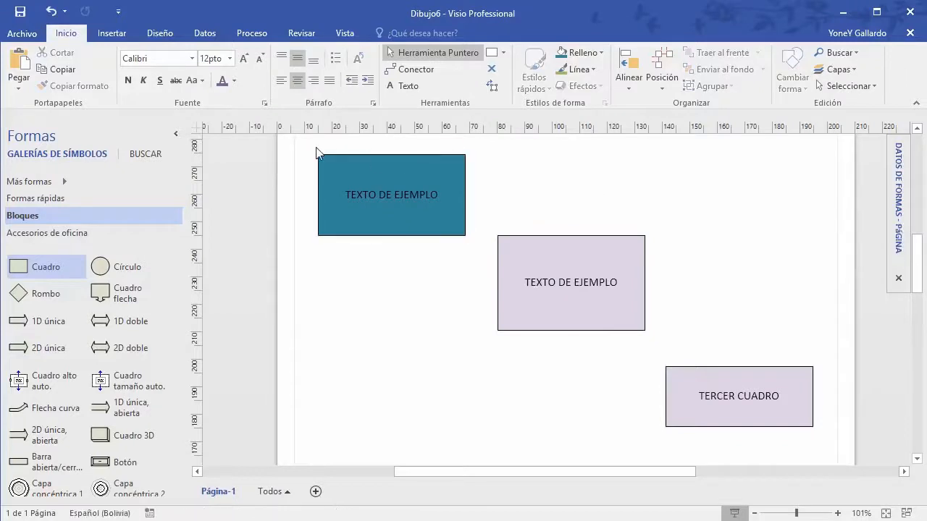
Step: Make the teal box's label text white, then select all three boxes
click(375, 191)
click(233, 80)
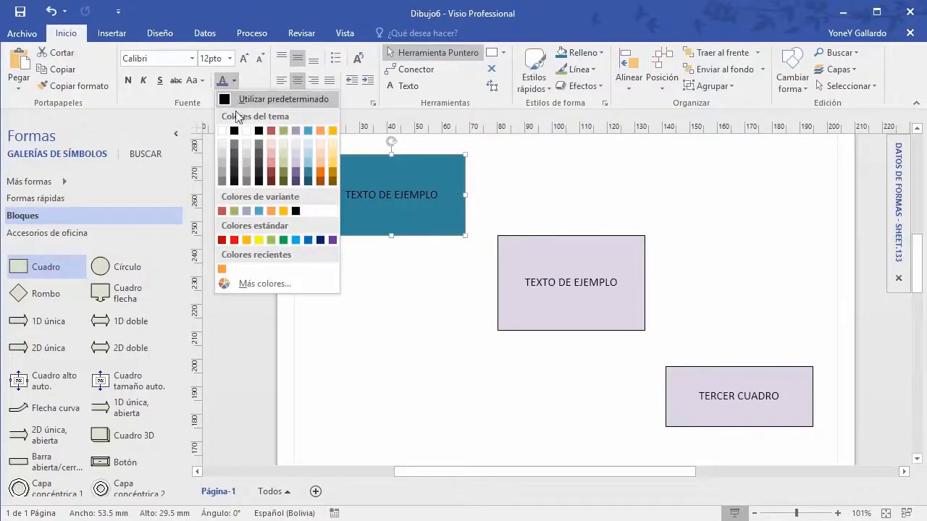
click(222, 131)
click(420, 315)
drag(304, 143, 825, 441)
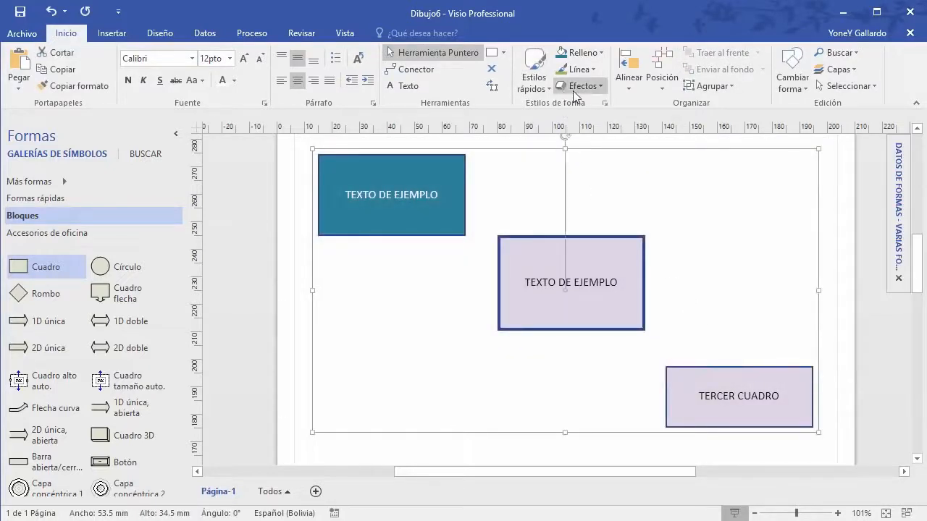
Step: Preview the alignment options, then select the teal, middle and TERCER CUADRO boxes
click(632, 86)
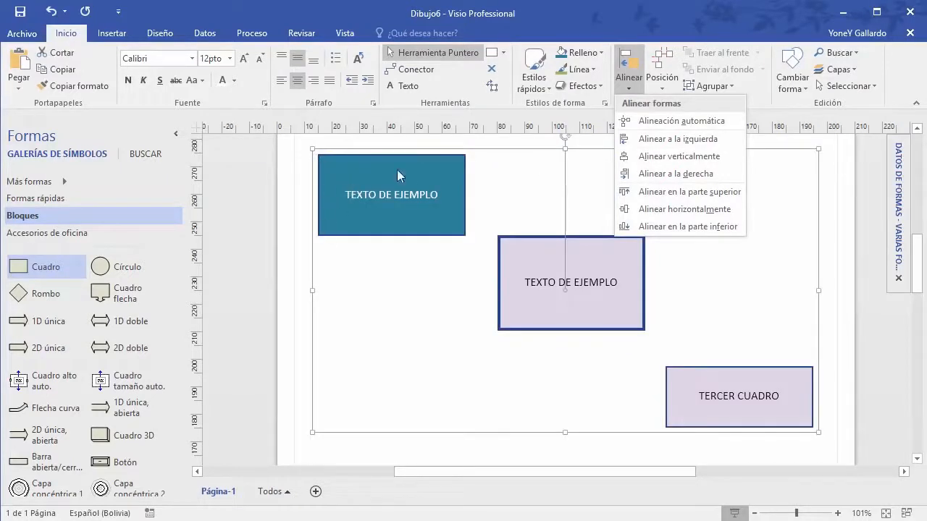
click(443, 321)
click(410, 316)
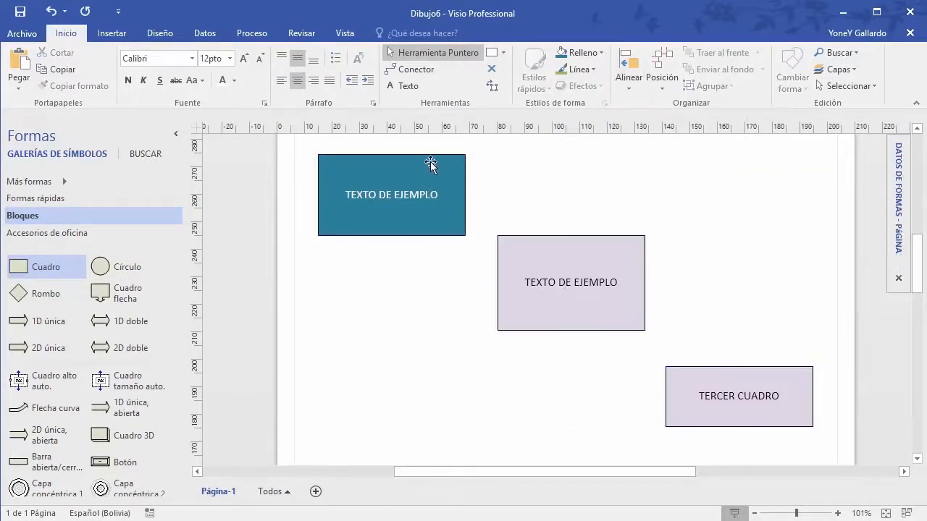
click(430, 162)
shift+click(605, 252)
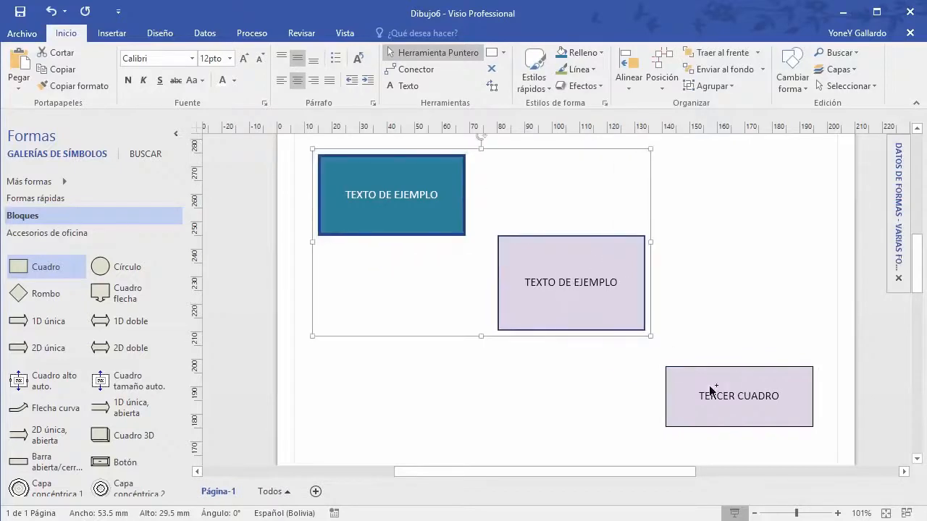
shift+click(766, 379)
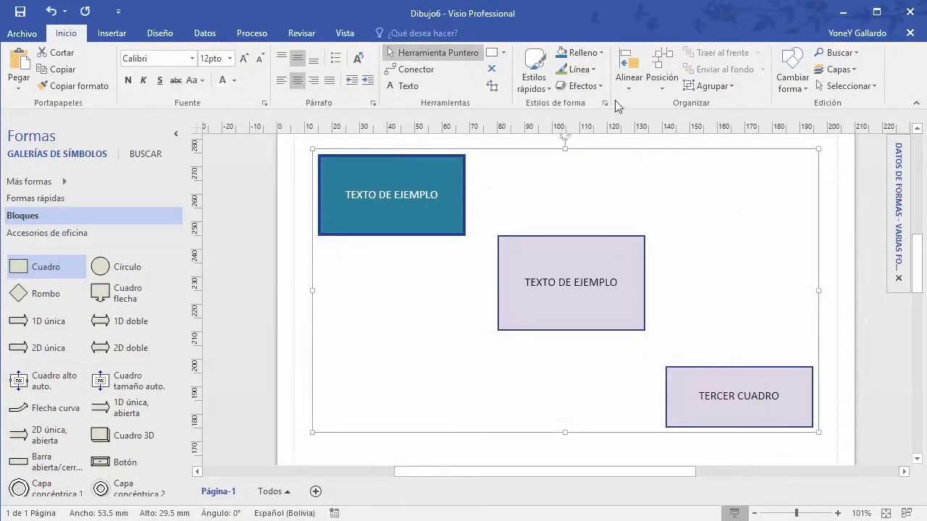
Step: Narrow the middle TEXTO DE EJEMPLO box to 44.75 mm and reselect all three boxes
click(628, 78)
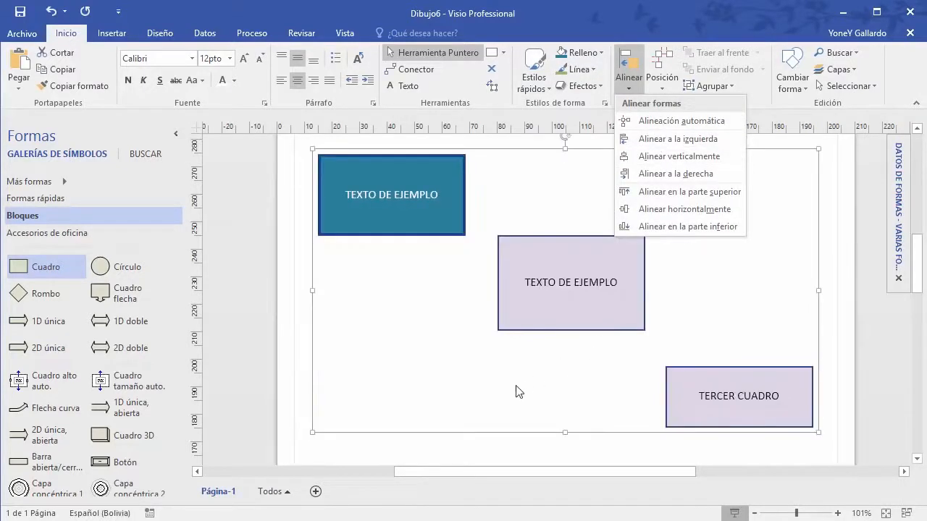
key(Escape)
click(740, 277)
click(636, 258)
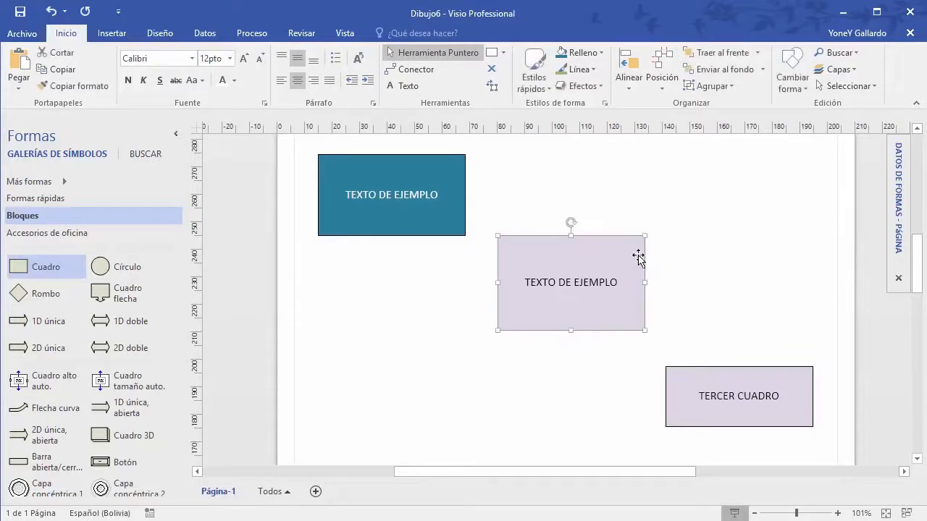
drag(640, 284, 620, 284)
drag(304, 150, 829, 446)
Step: Review the alignment options again without aligning, then reselect the three boxes one by one
click(630, 91)
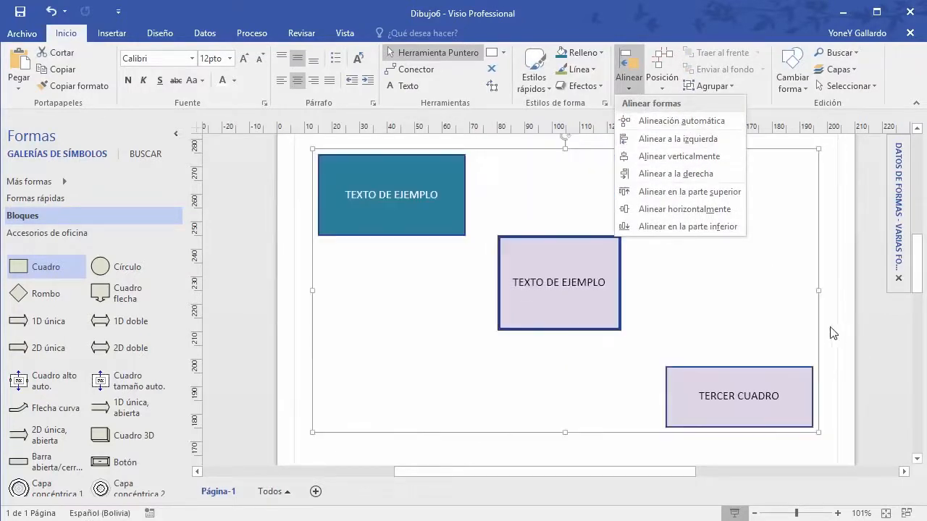
click(835, 327)
click(304, 190)
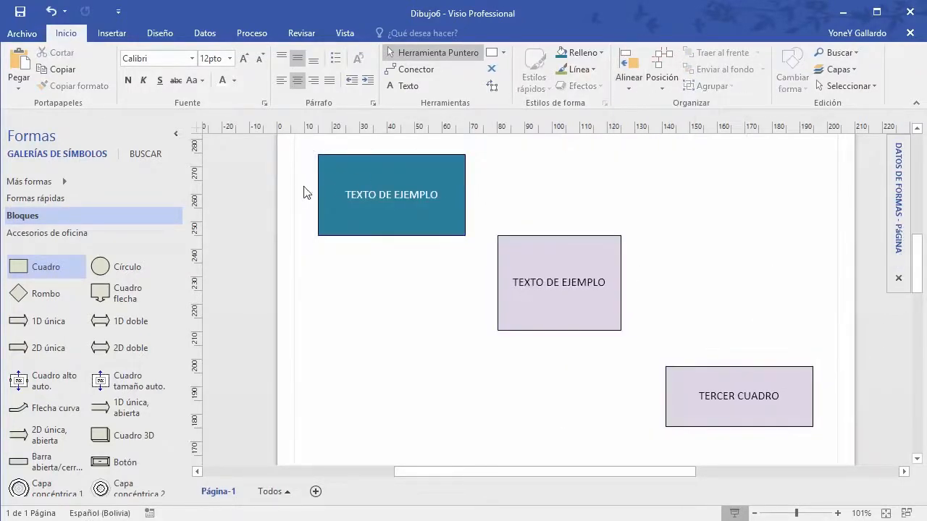
click(364, 172)
ctrl+click(583, 292)
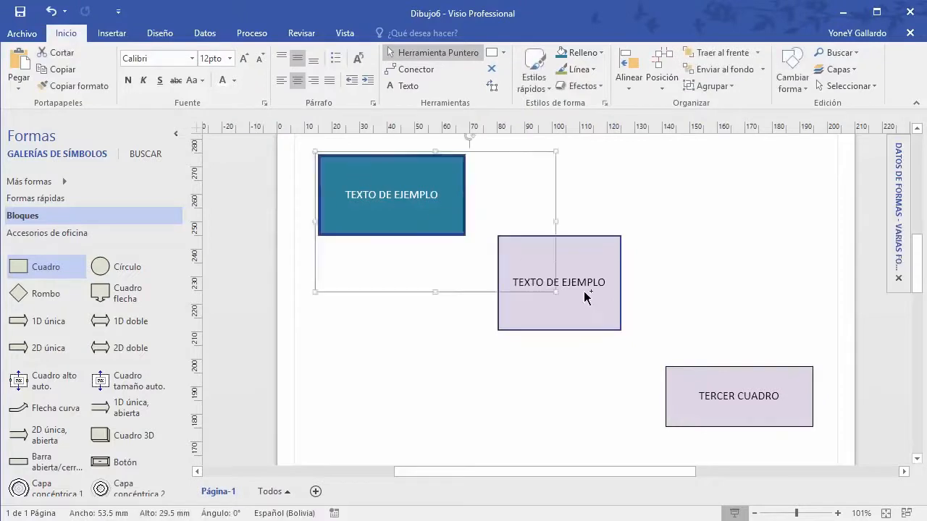
ctrl+click(749, 392)
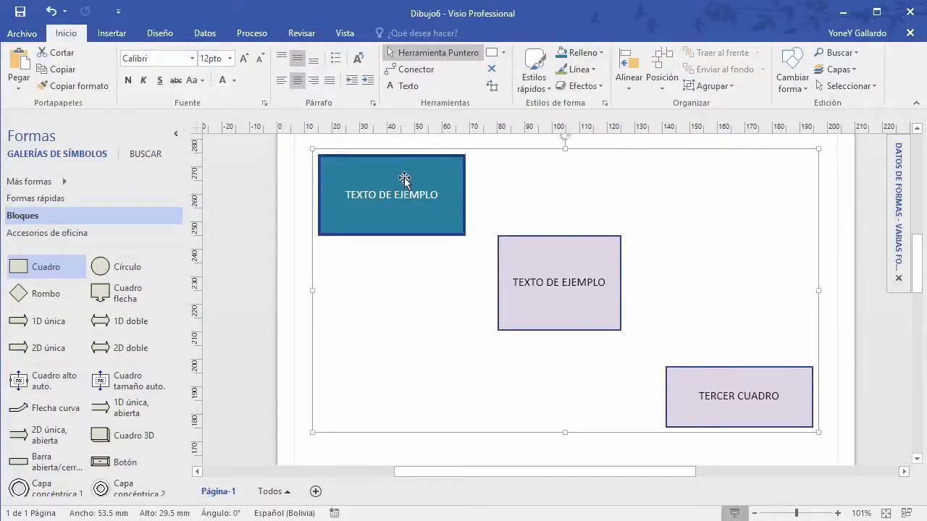
Step: Look through the Espaciar formas spacing options unchanged, then bring up the Alinear options
click(629, 88)
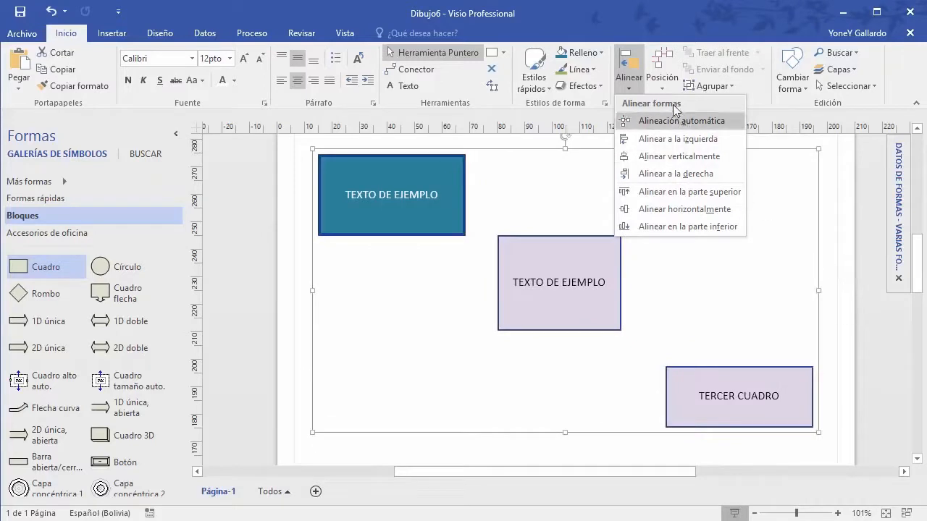
click(671, 81)
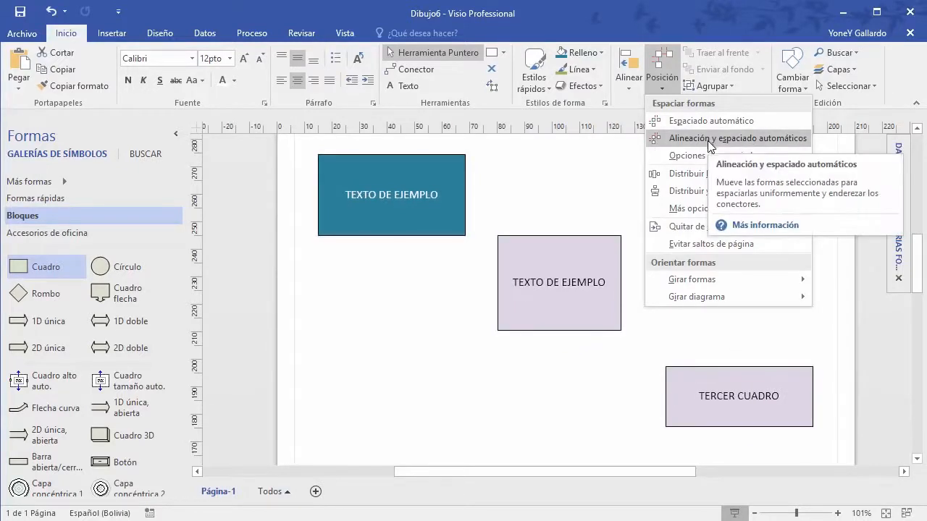
click(866, 363)
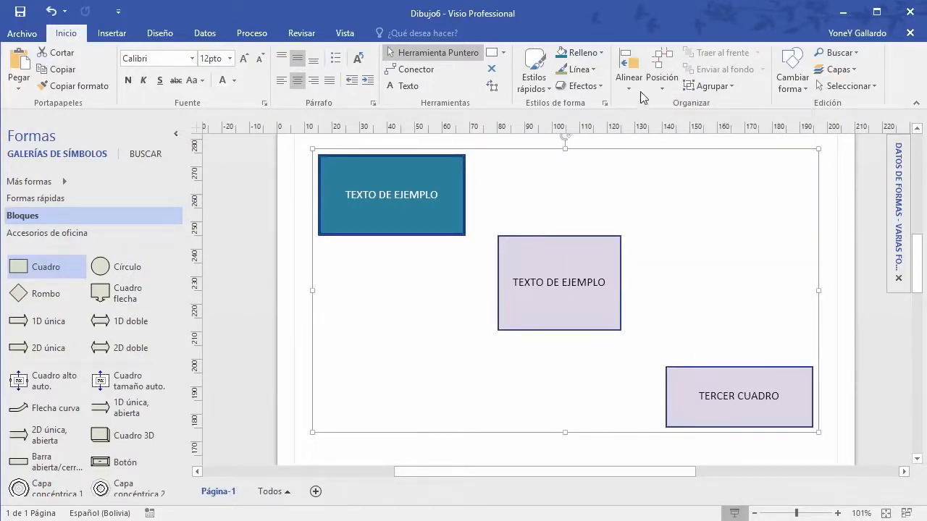
click(630, 82)
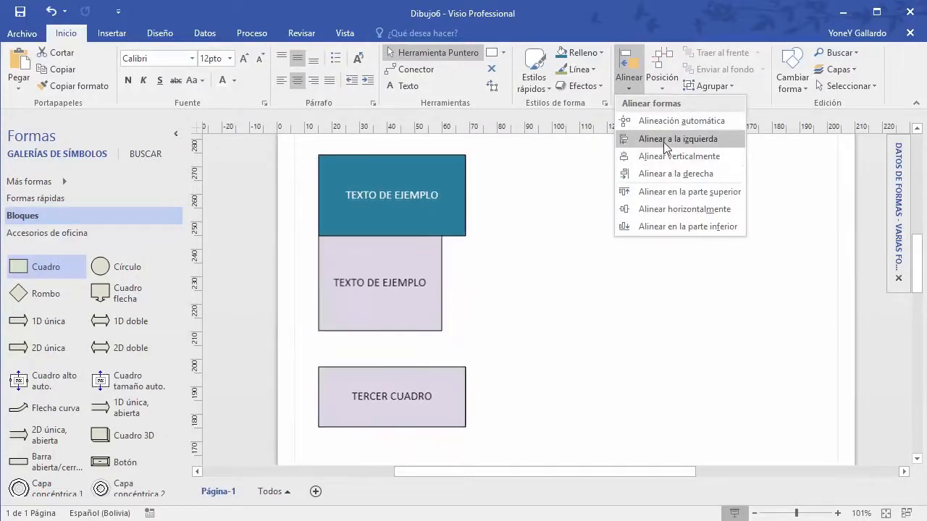
Step: Align the three boxes to the left, preview Girar formas without rotating, and select the teal box
click(663, 140)
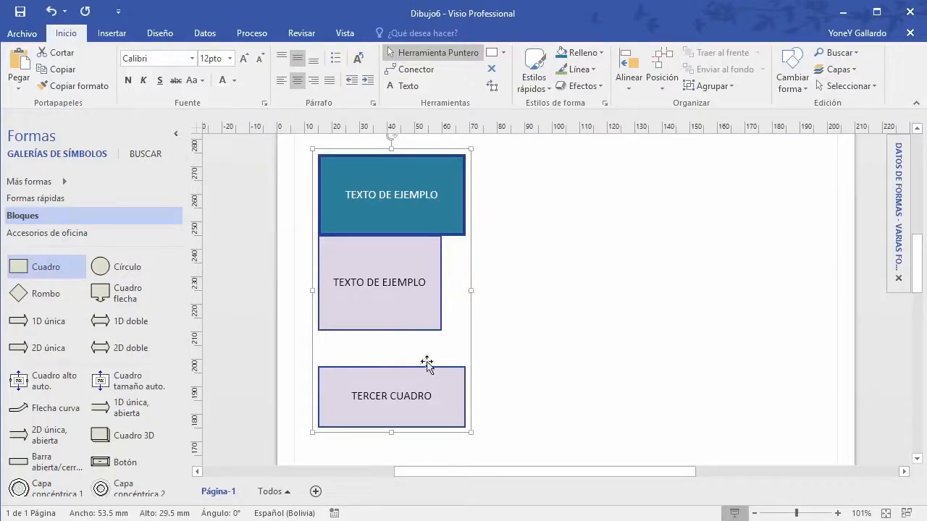
click(662, 82)
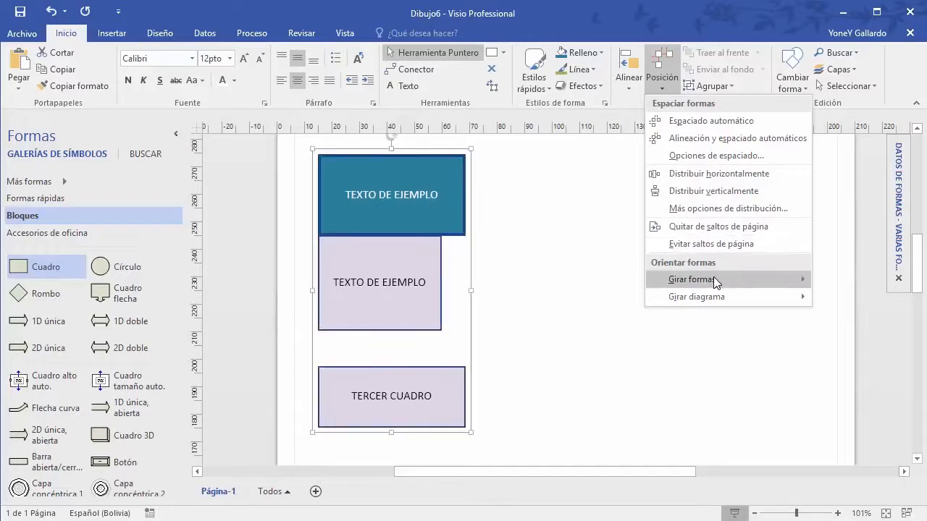
mouse_move(714, 279)
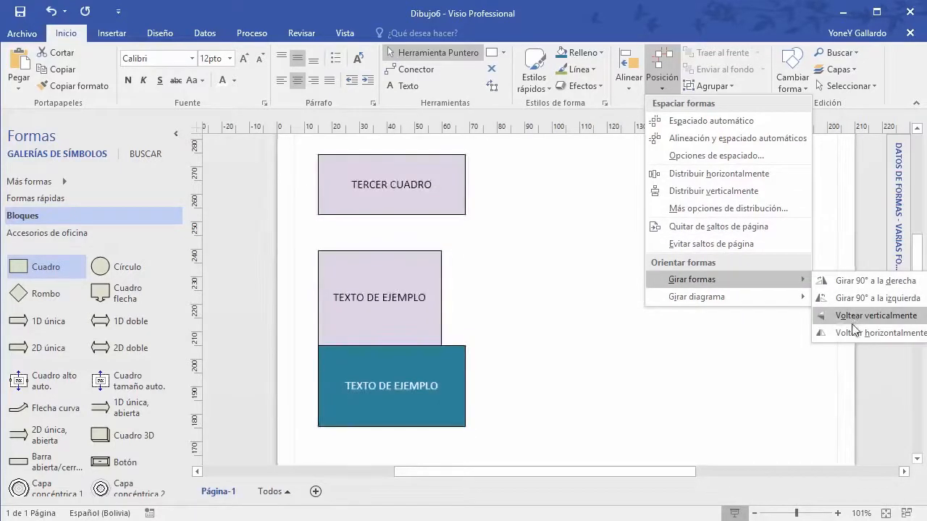
mouse_move(720, 300)
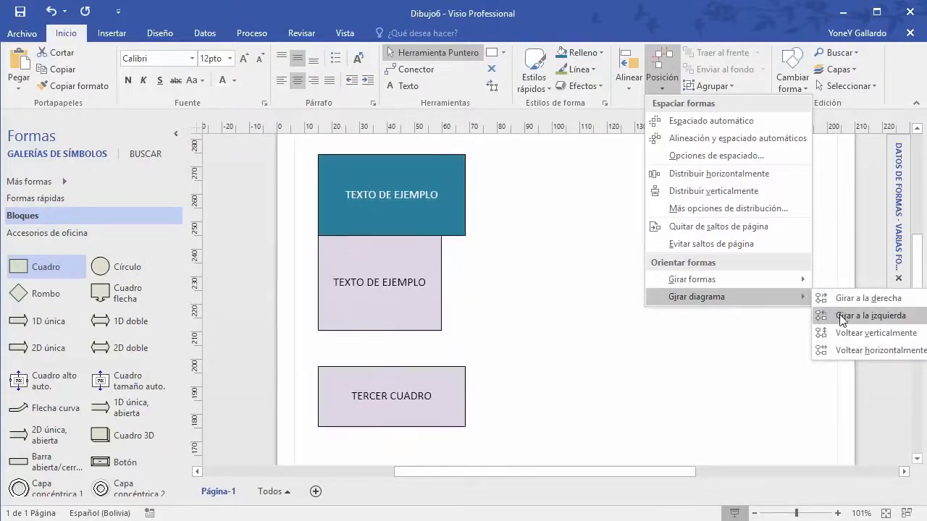
click(588, 319)
click(559, 300)
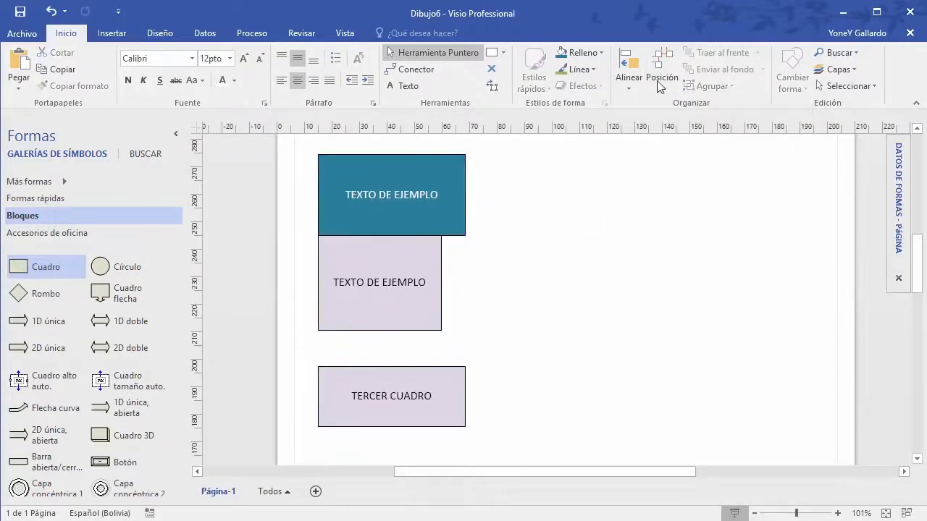
click(382, 174)
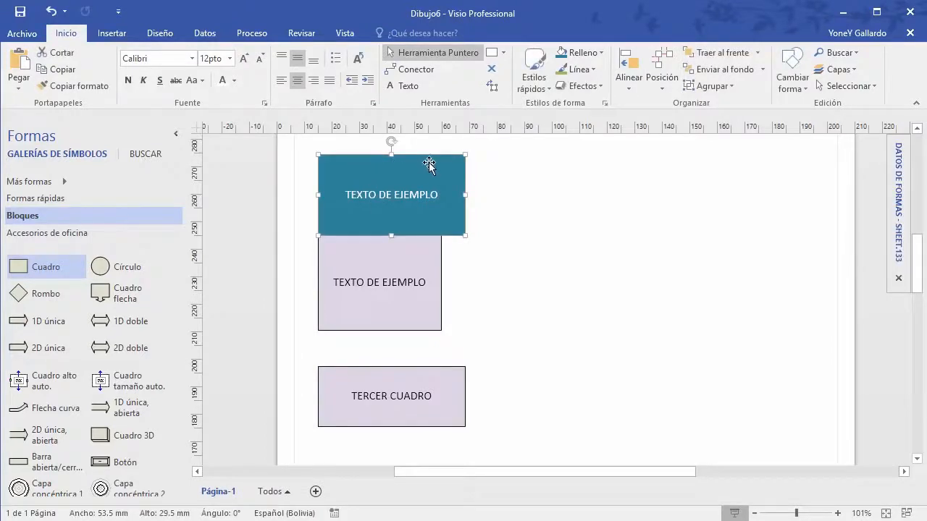
Step: Move the teal box right onto the middle box's corner and relabel it PRIMERO
drag(428, 162, 533, 204)
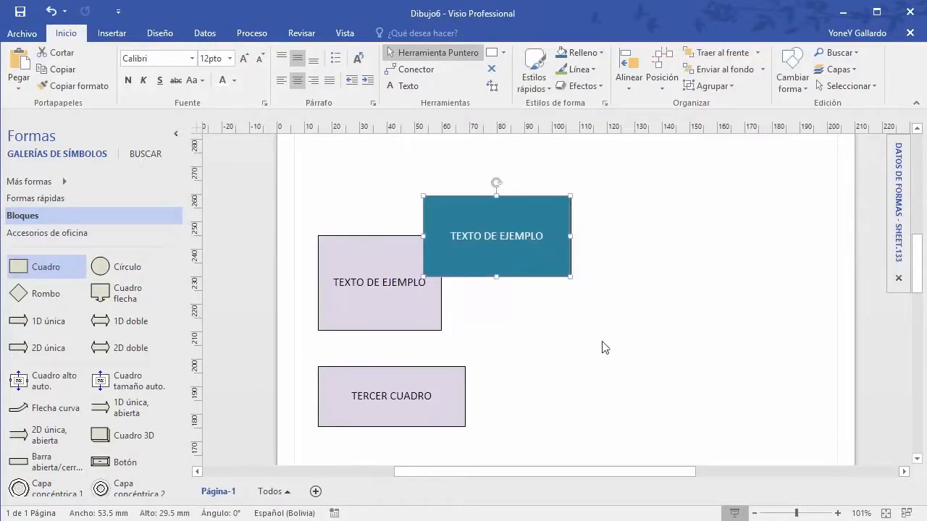
click(605, 348)
double_click(496, 237)
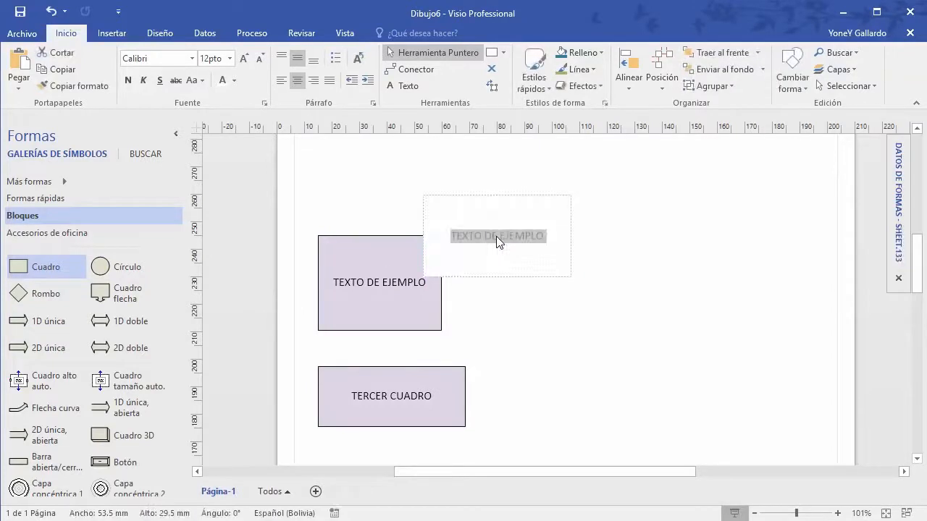
text(PRIMERO)
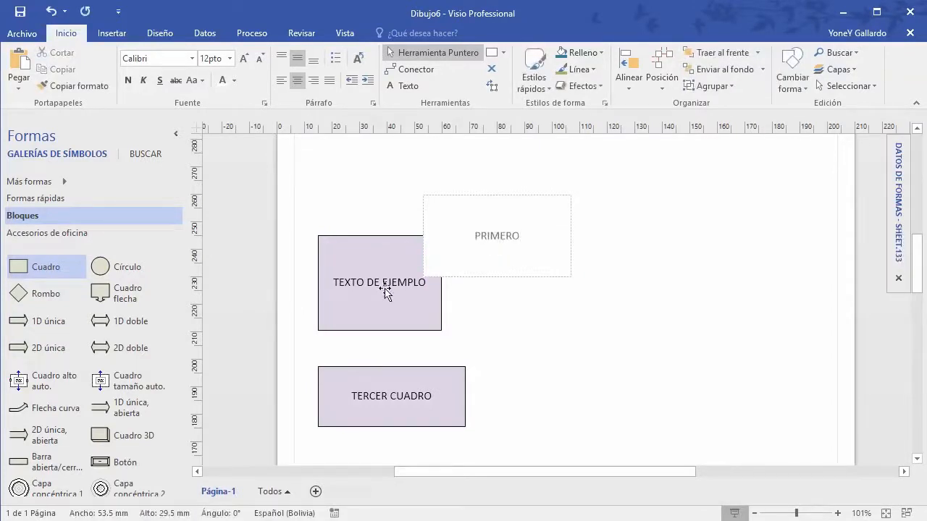
Step: Relabel the lavender middle box SEGUNDO
click(384, 288)
double_click(384, 288)
text(SE)
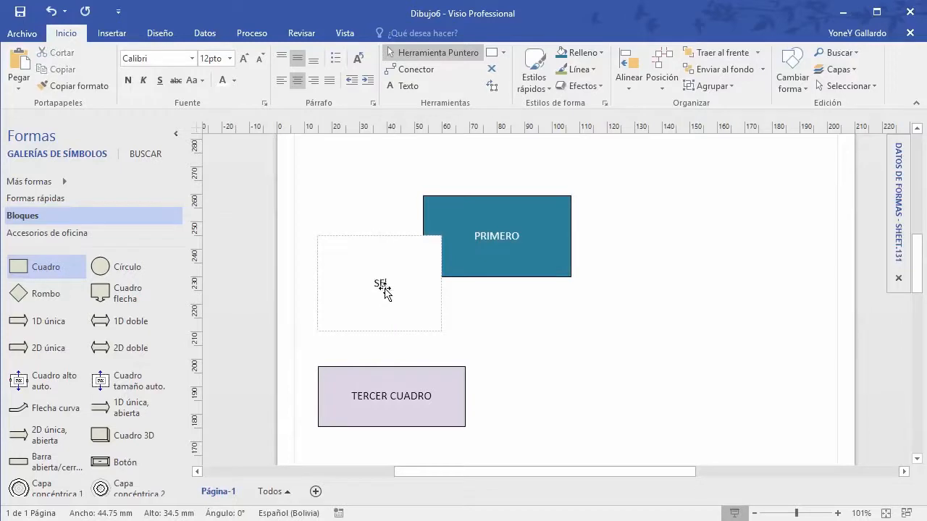
text(GUNDO)
click(687, 303)
Step: Select PRIMERO, SEGUNDO and TERCER CUADRO together, then select PRIMERO alone
click(440, 227)
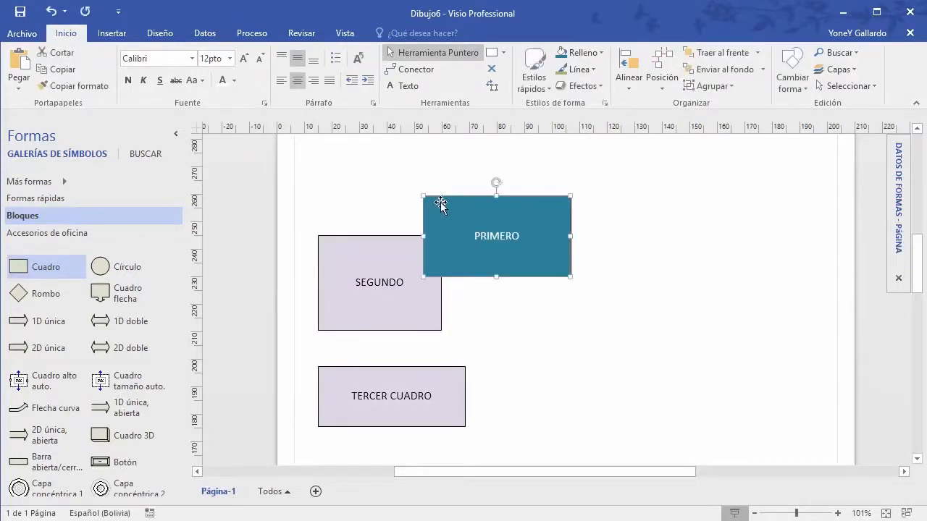
shift+click(362, 244)
shift+click(357, 396)
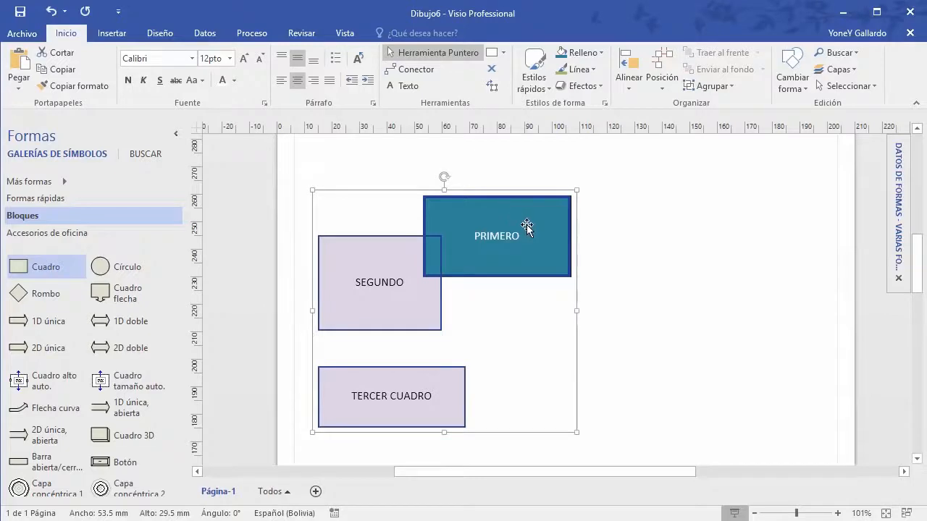
click(638, 265)
click(476, 232)
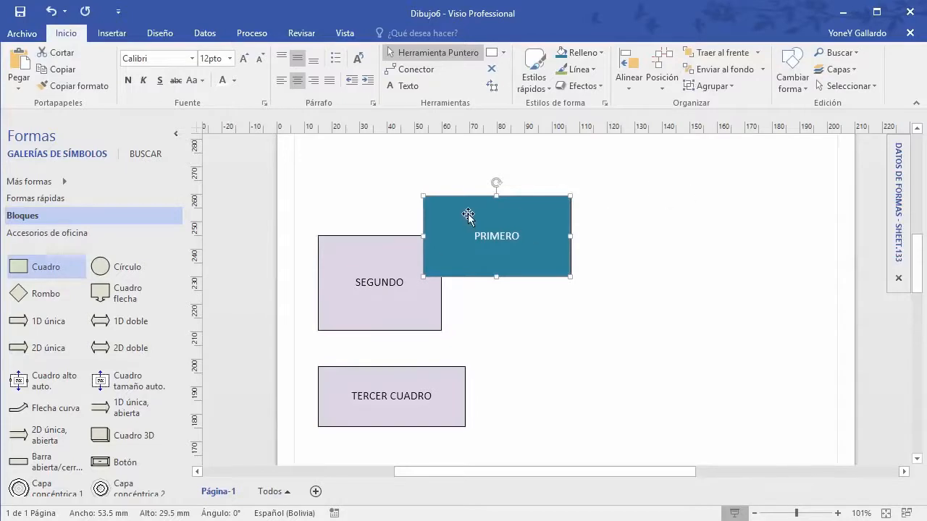
Step: Move TERCER CUADRO up to overlap SEGUNDO's lower right and fill it orange
click(535, 388)
drag(444, 370, 543, 305)
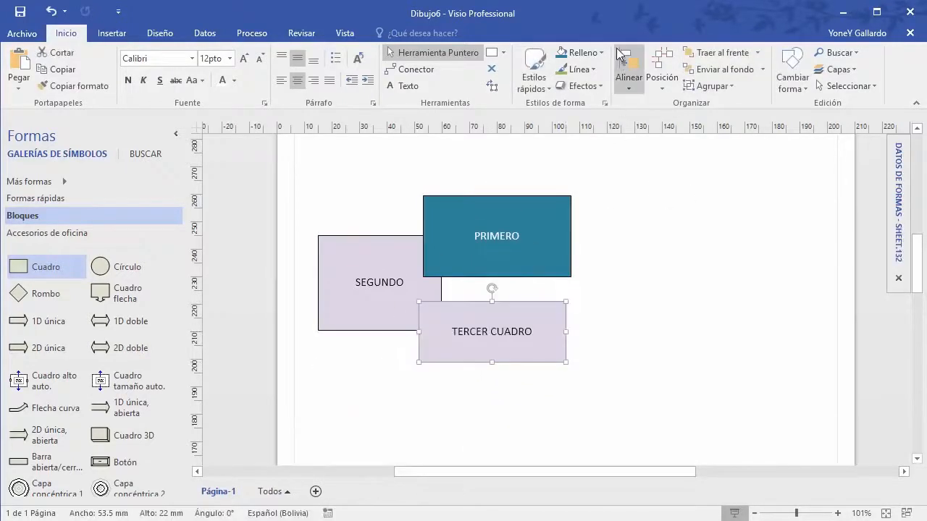
click(593, 70)
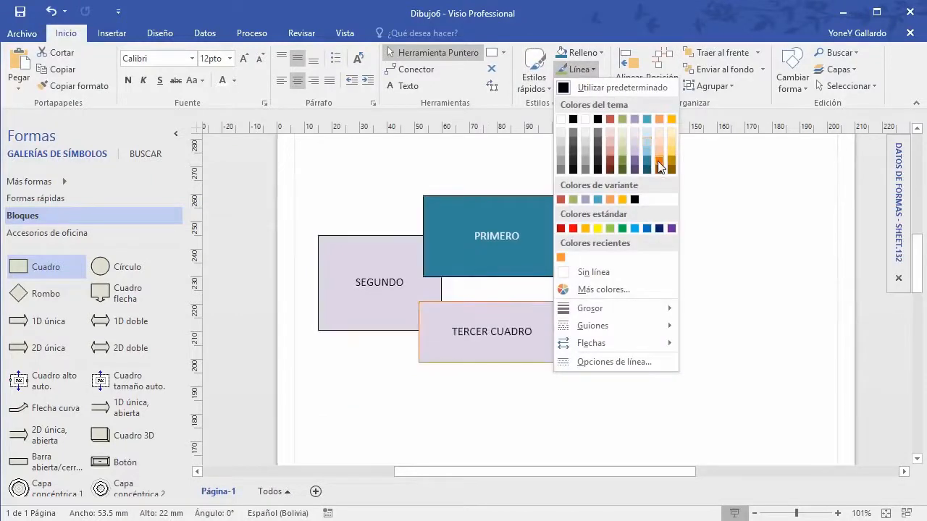
click(592, 52)
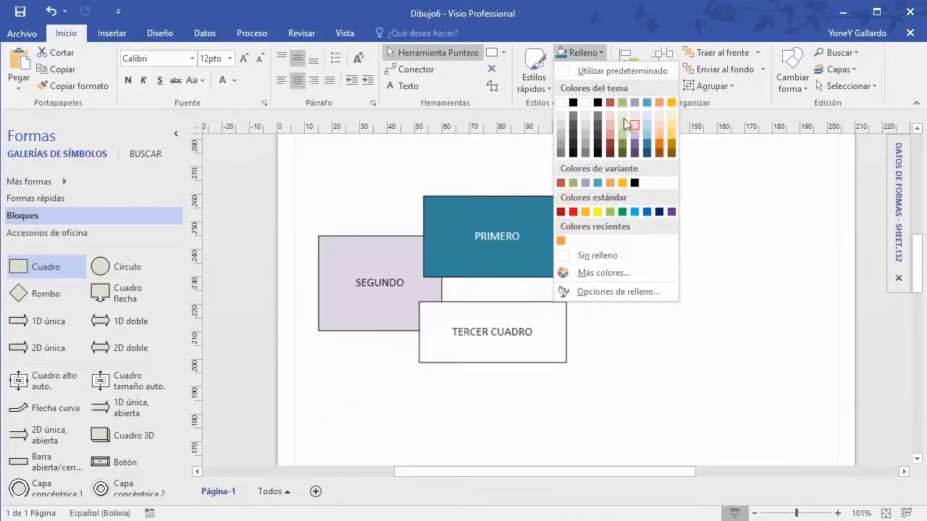
click(658, 143)
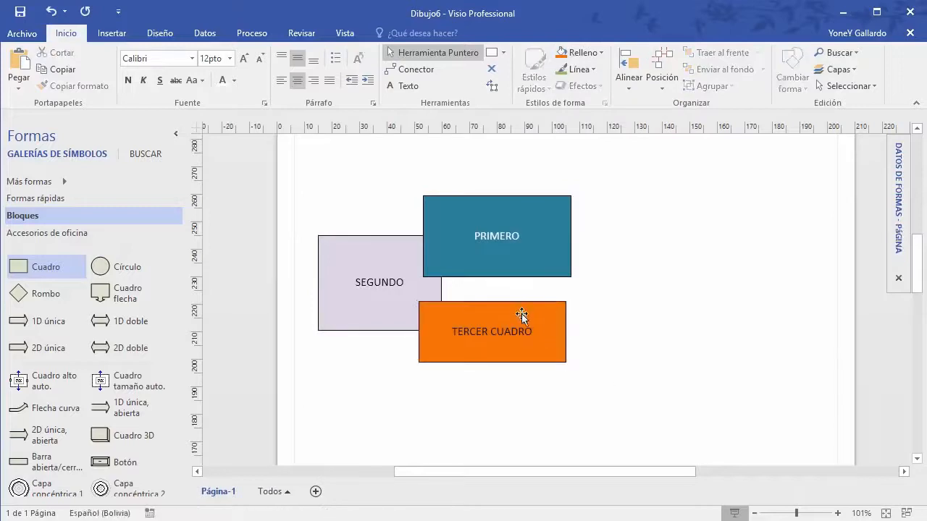
Step: Tuck TERCER CUADRO under PRIMERO, shift SEGUNDO slightly right, and check each box
drag(521, 314, 551, 303)
click(655, 347)
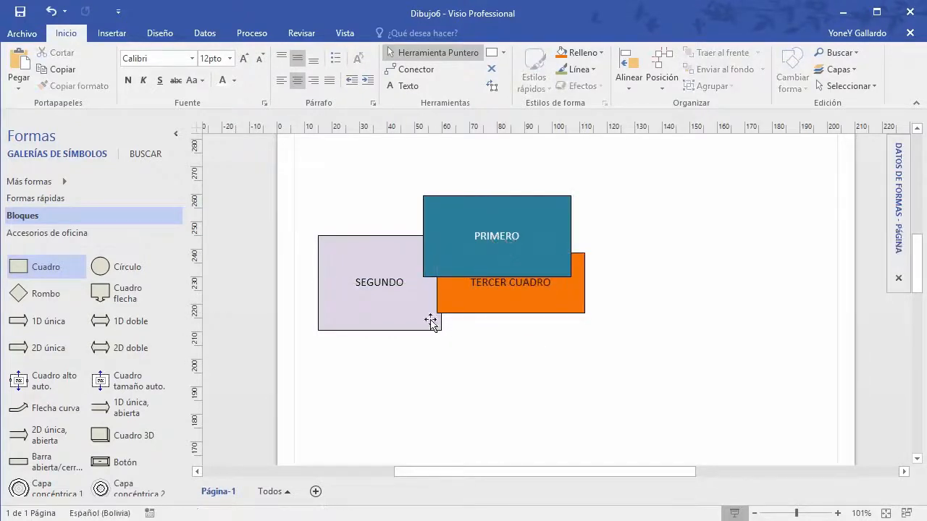
drag(401, 312, 422, 312)
click(548, 384)
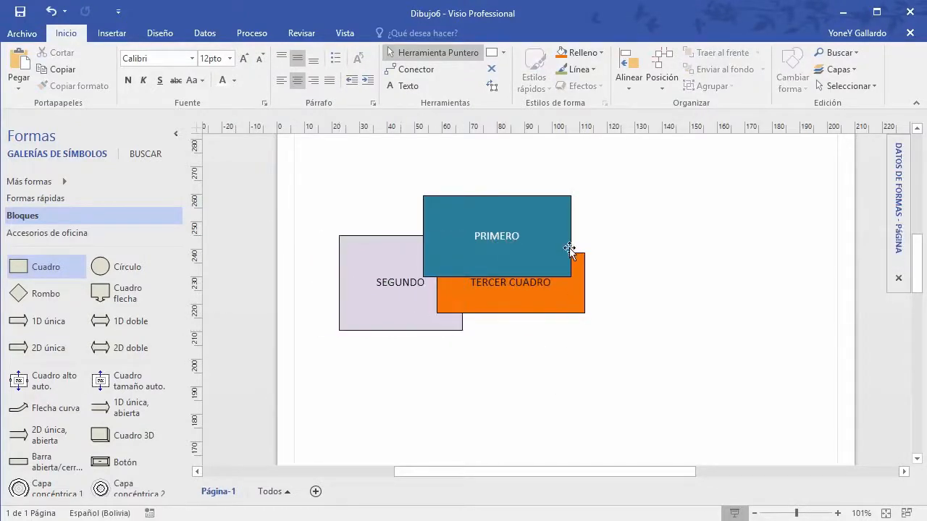
click(506, 236)
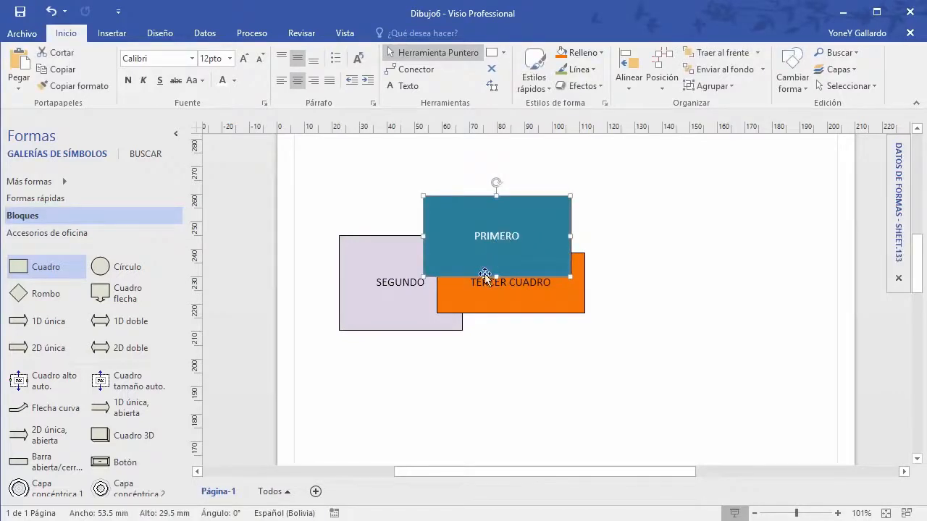
click(540, 294)
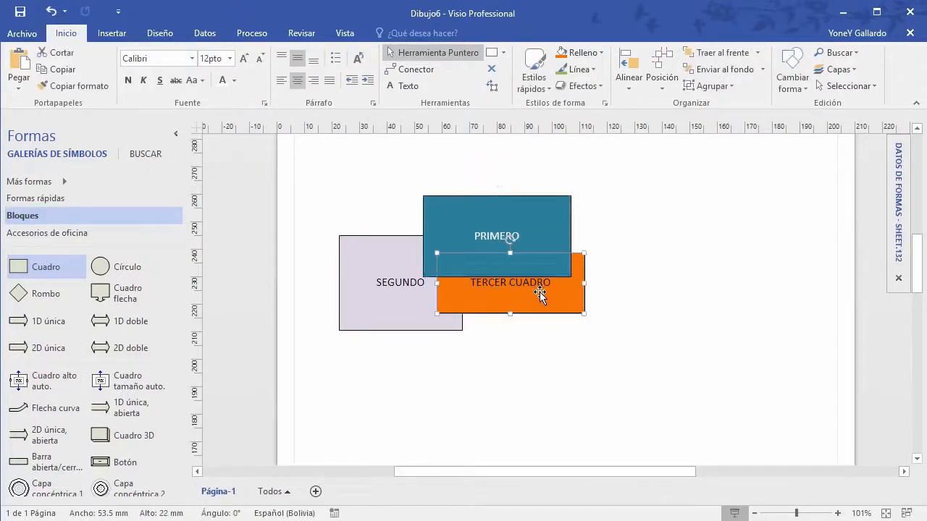
click(376, 300)
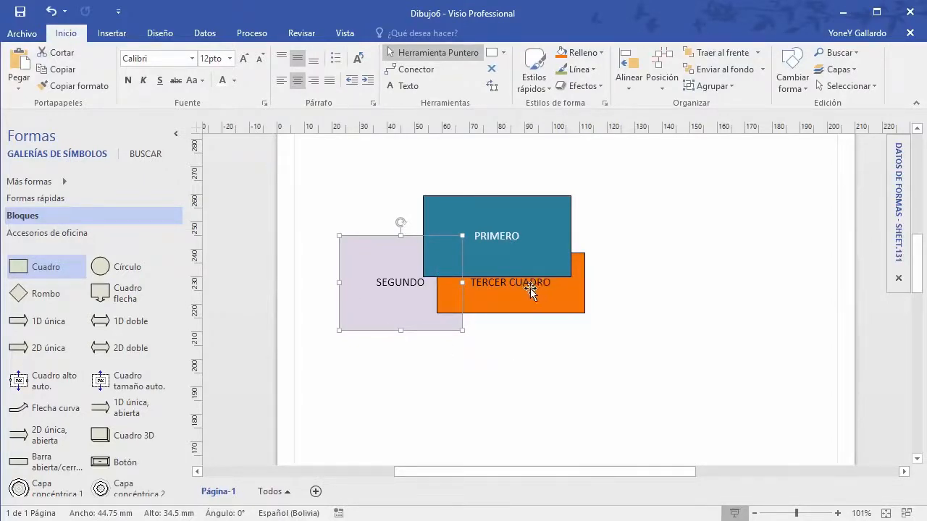
Step: Try SEGUNDO's stacking order: back one level, to front, to back, then forward one level
click(764, 70)
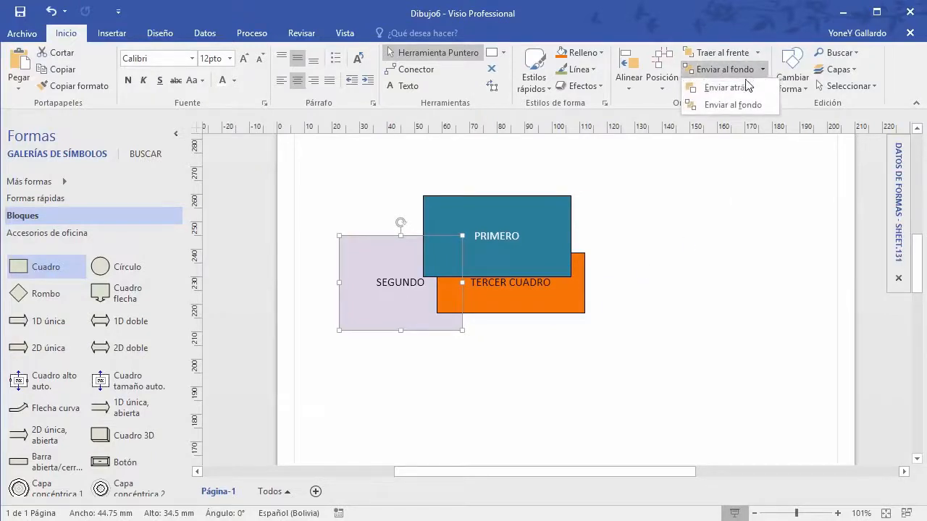
click(736, 89)
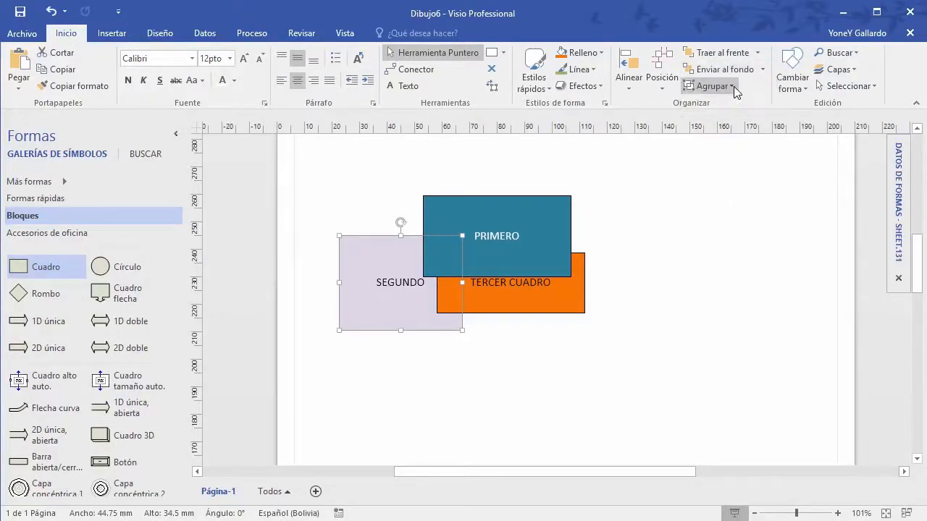
click(761, 71)
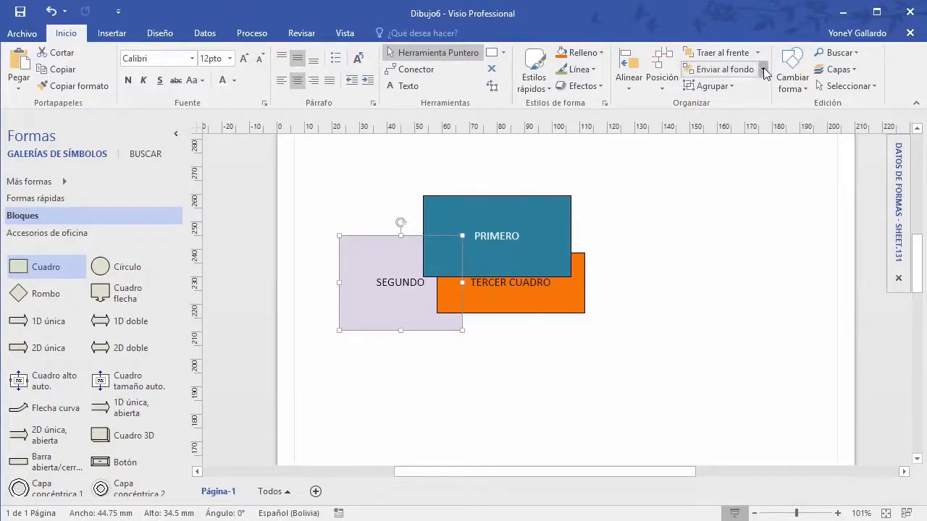
click(757, 52)
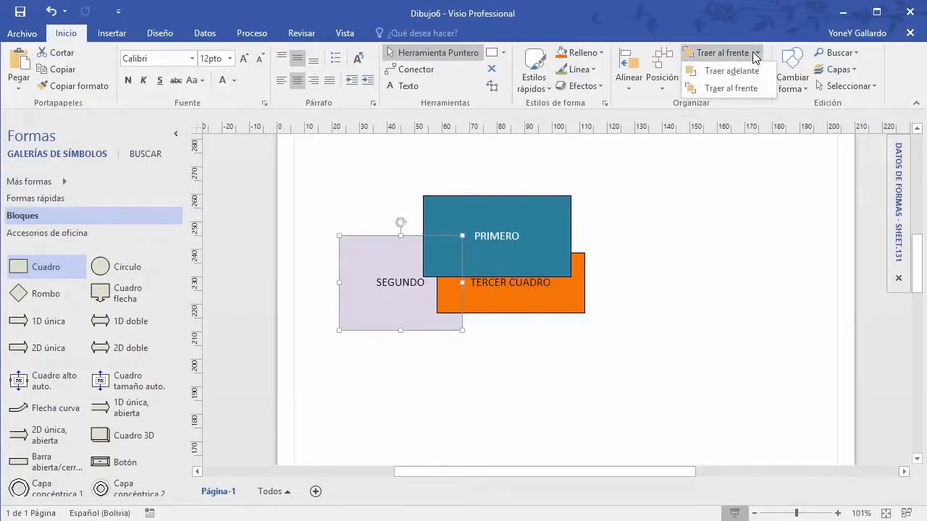
click(732, 88)
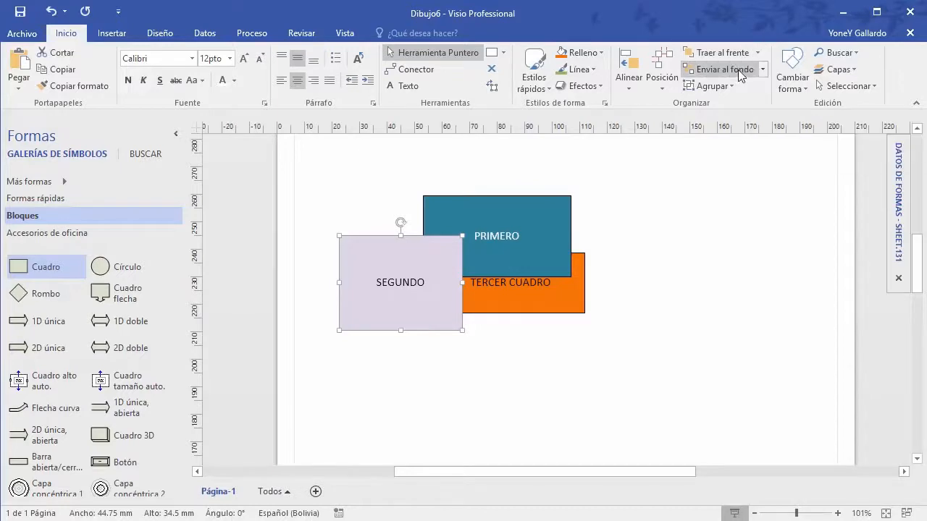
click(764, 69)
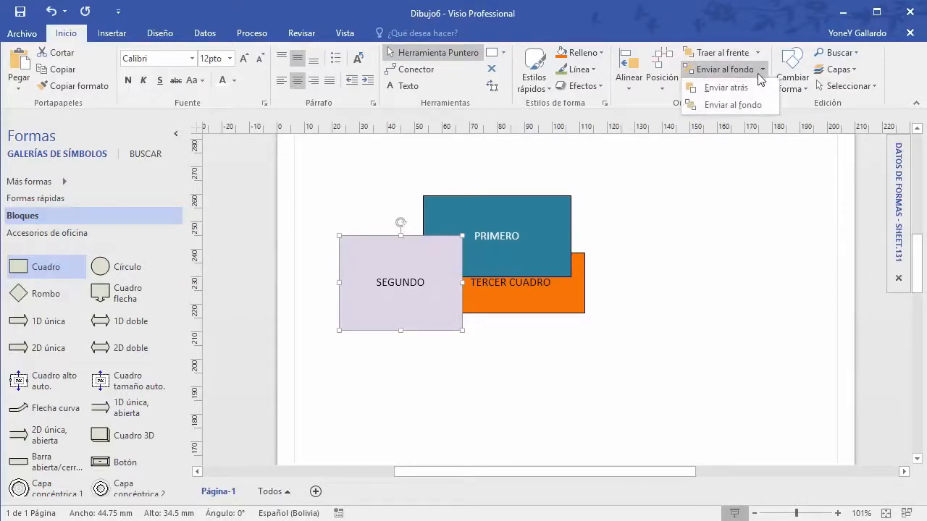
click(747, 87)
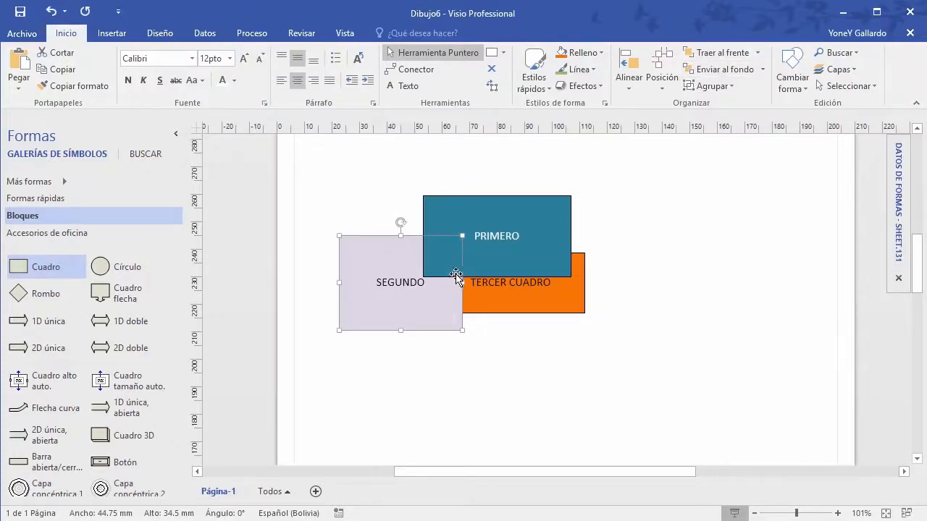
click(757, 55)
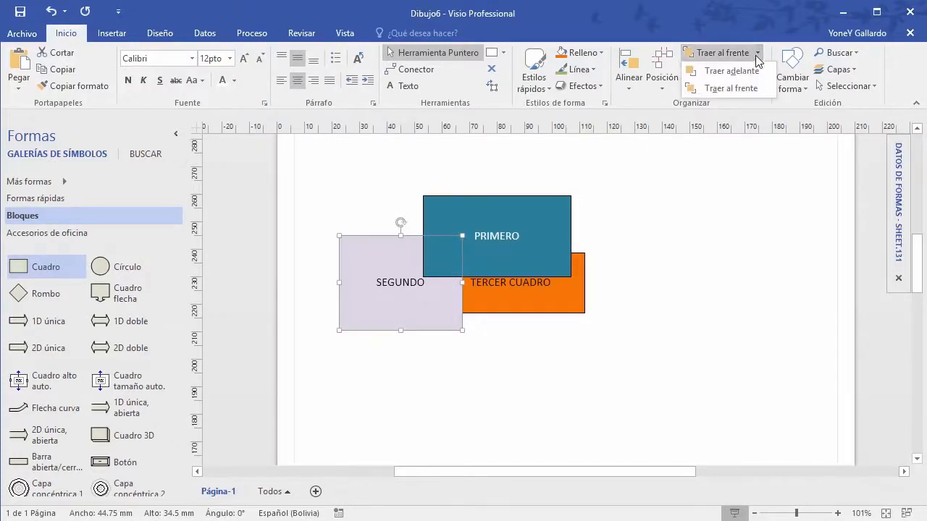
click(737, 89)
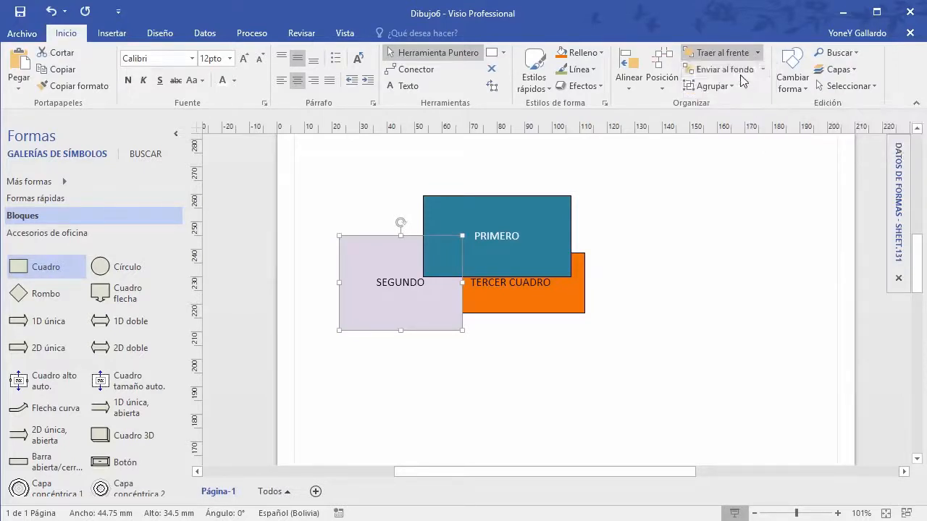
click(762, 69)
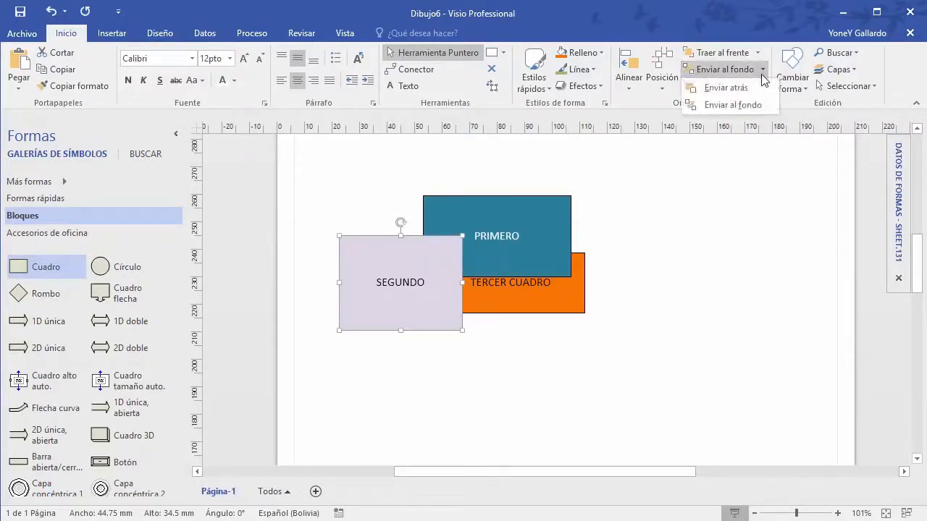
click(751, 106)
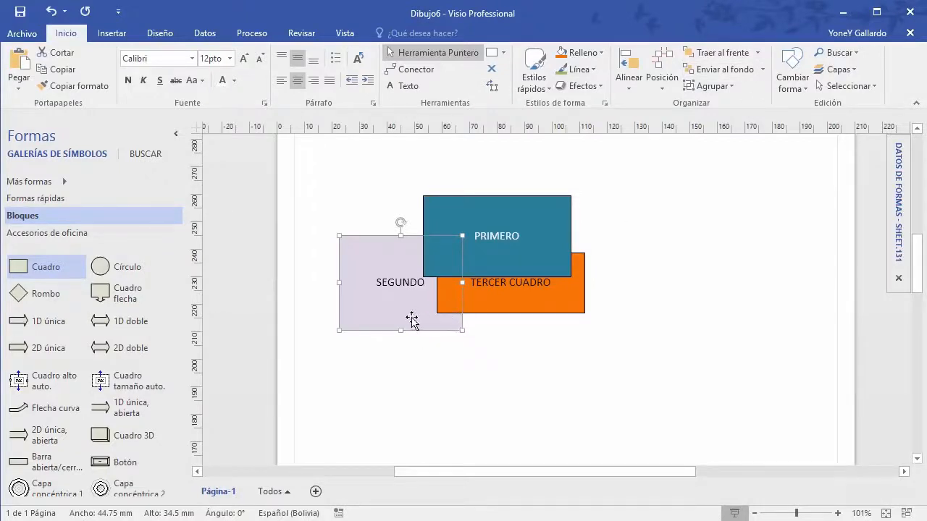
click(758, 53)
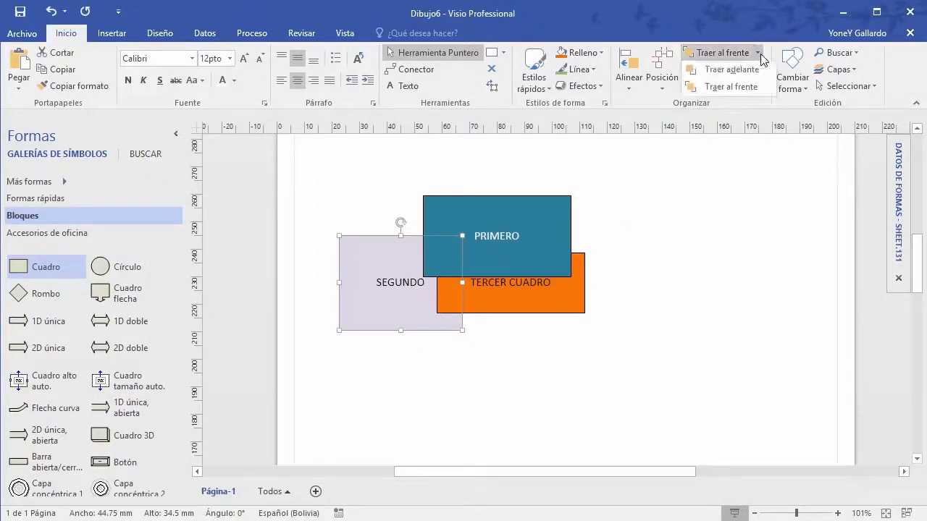
click(724, 73)
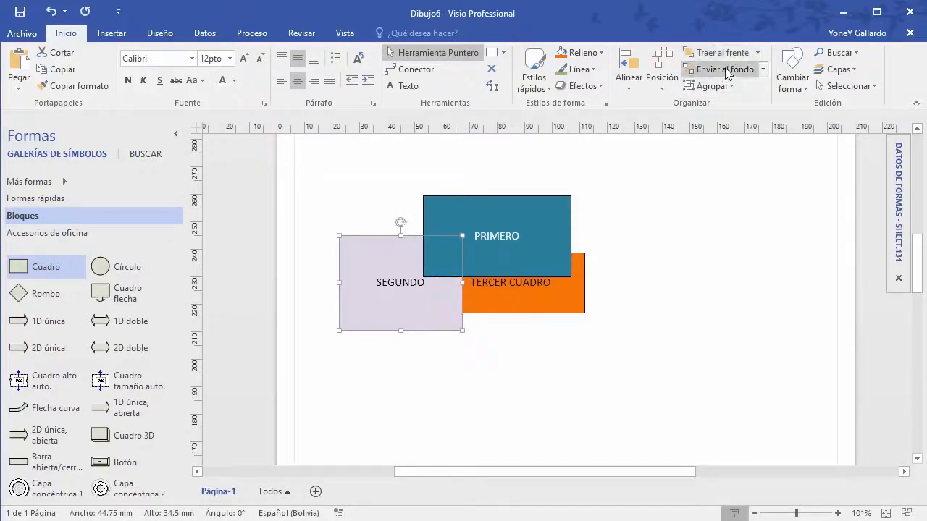
click(759, 54)
click(737, 72)
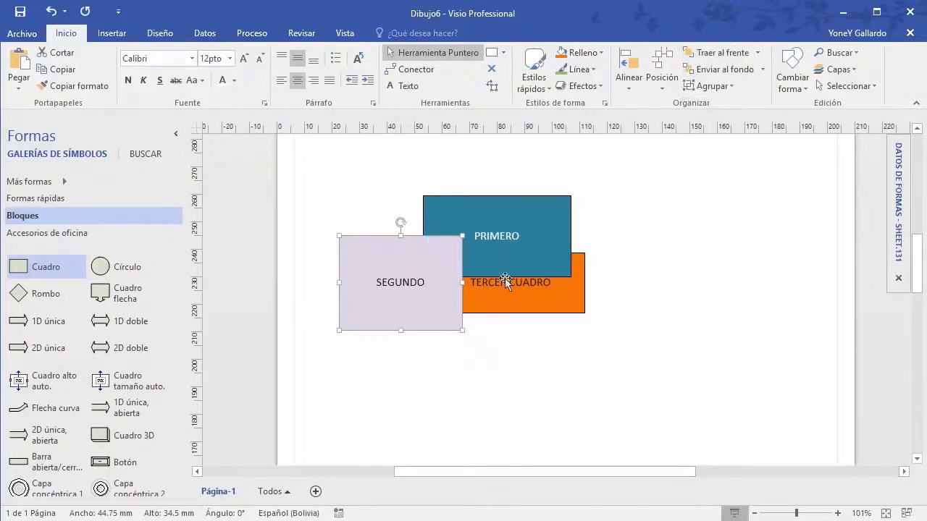
Step: Cycle SEGUNDO between back one level, very back and very front, ending behind the others
click(764, 70)
click(743, 89)
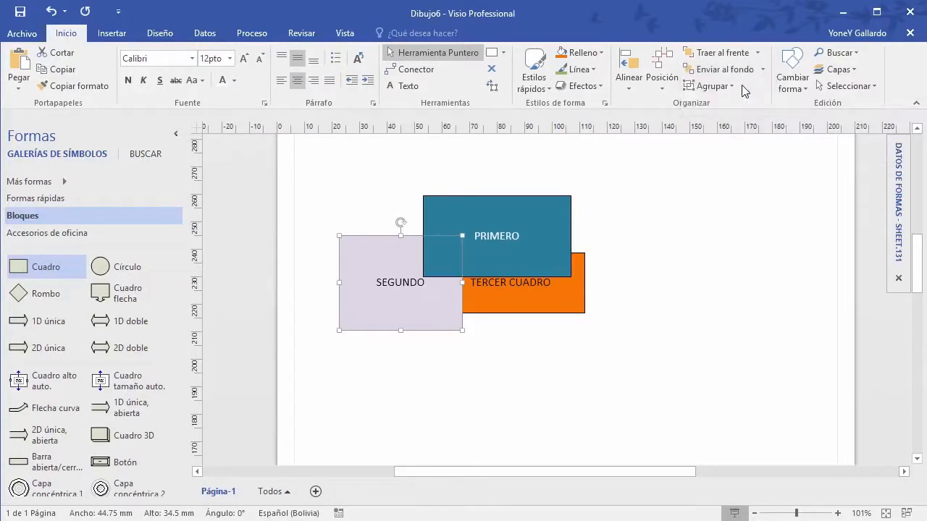
click(763, 69)
click(732, 106)
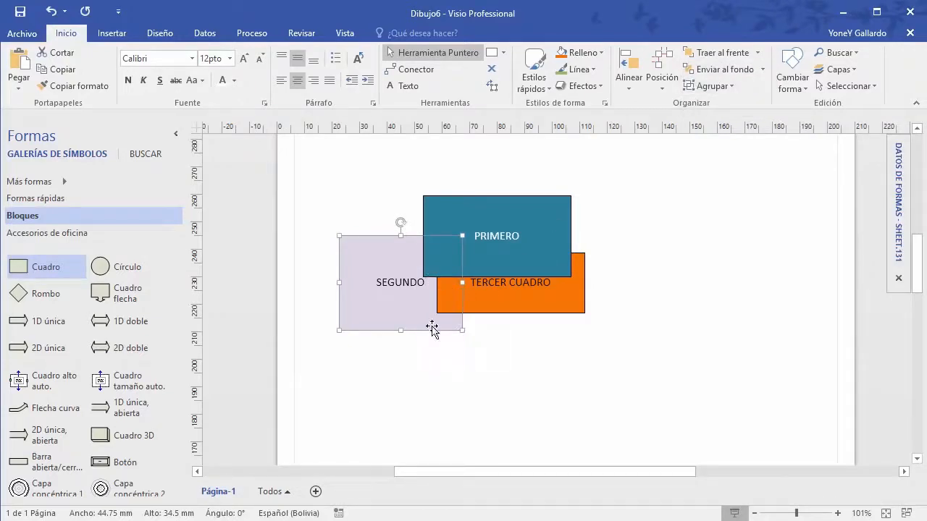
click(763, 70)
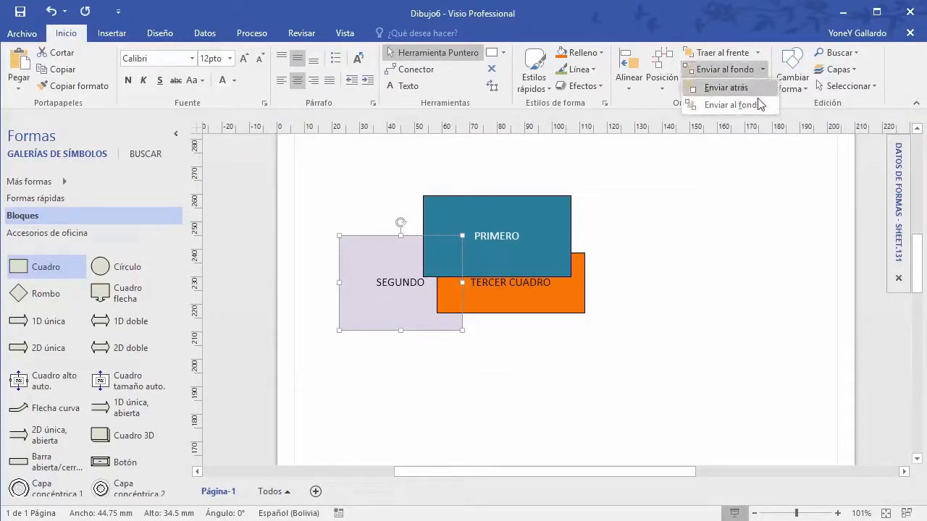
click(752, 107)
click(758, 53)
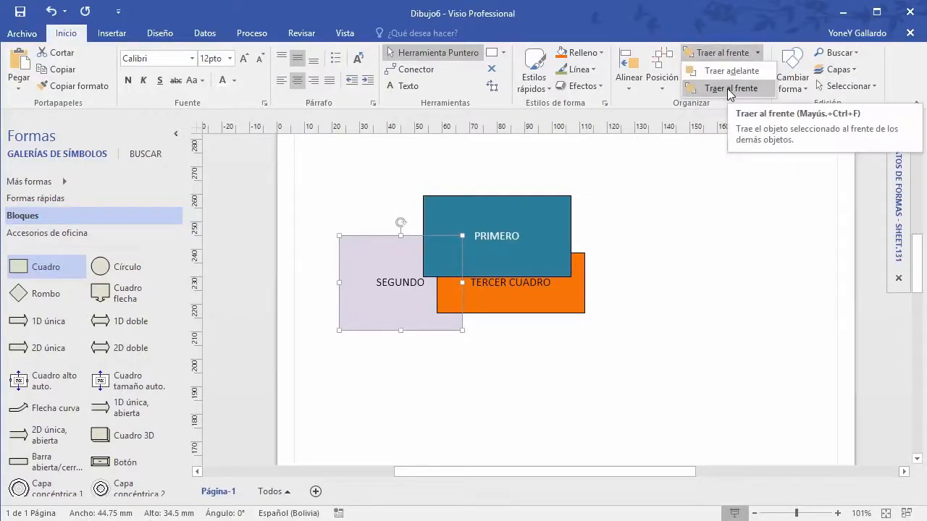
click(730, 88)
click(763, 69)
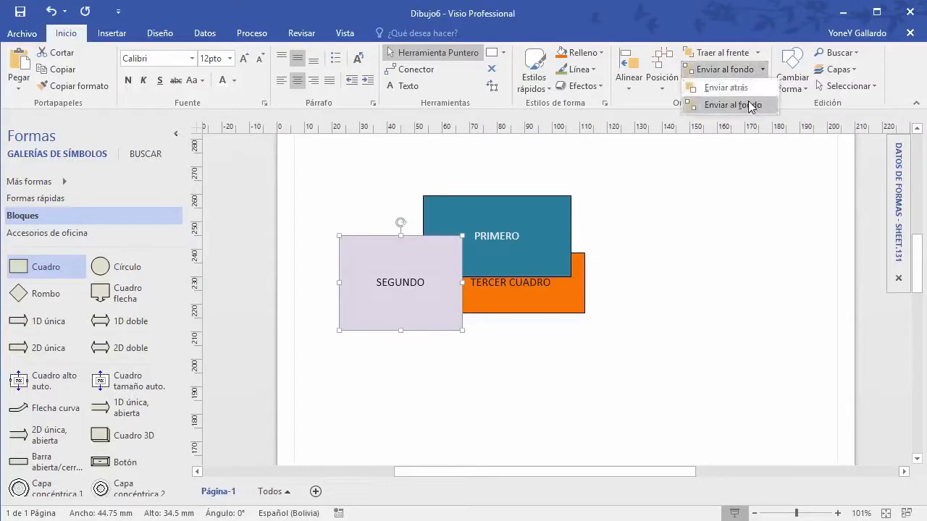
click(748, 108)
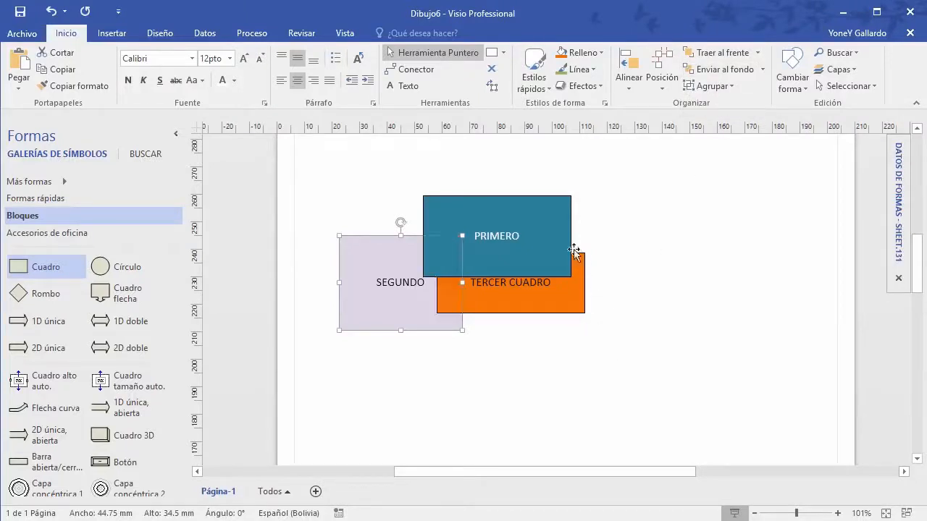
Step: Send the orange TERCER CUADRO box one level back behind SEGUNDO
click(553, 209)
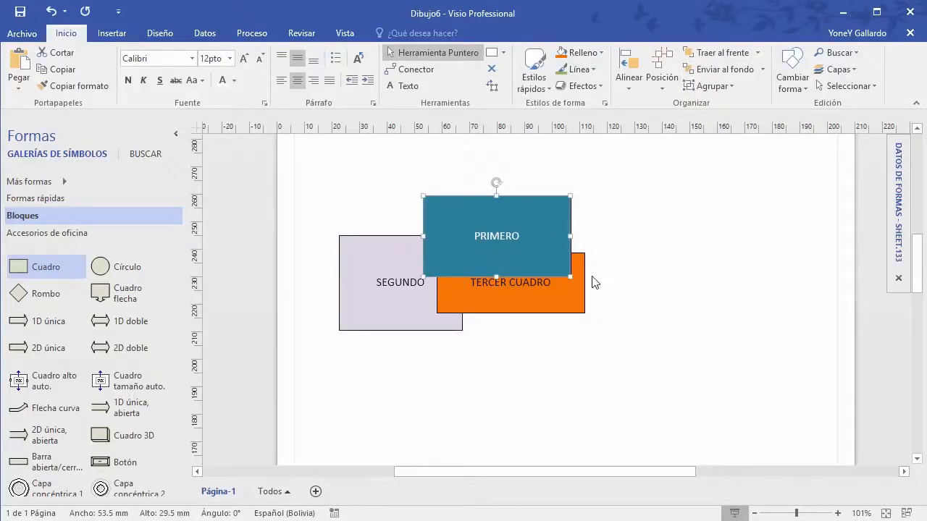
click(580, 290)
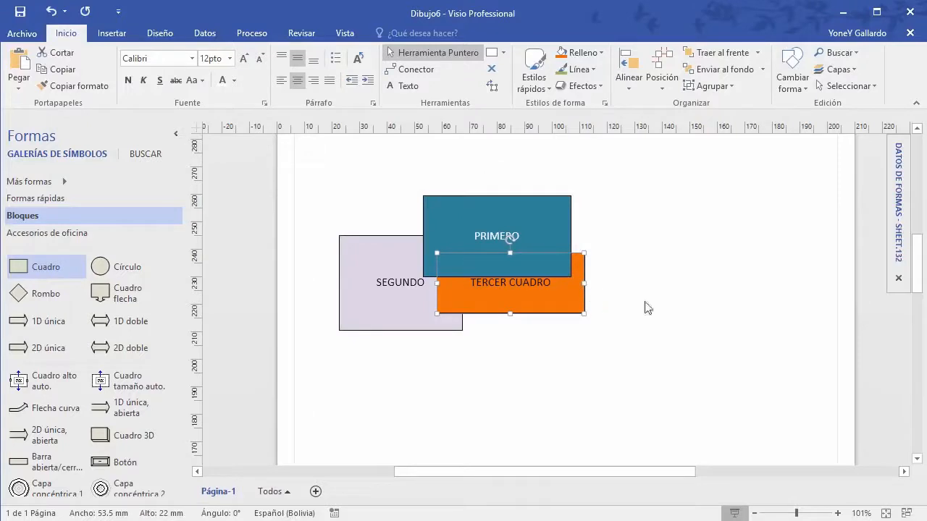
click(761, 69)
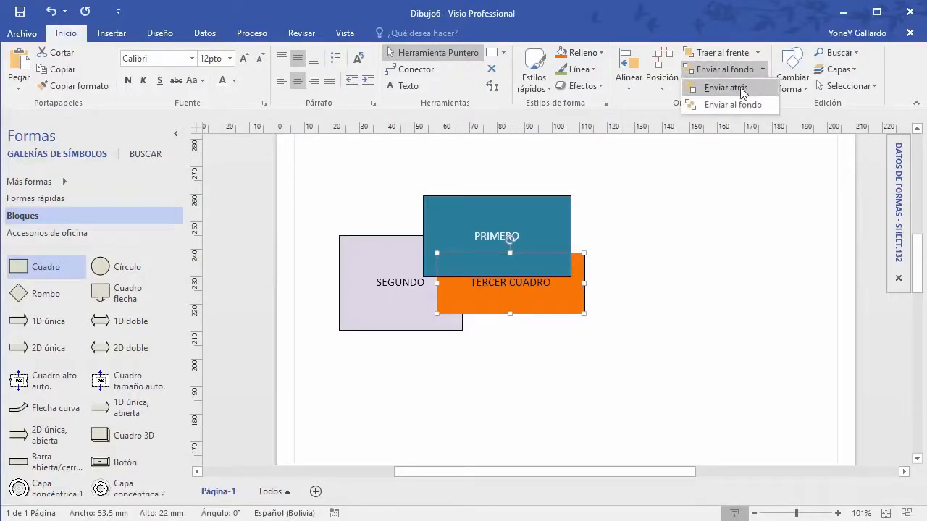
click(743, 88)
Step: Check each box's stacking, then drag PRIMERO up and to the right
click(569, 341)
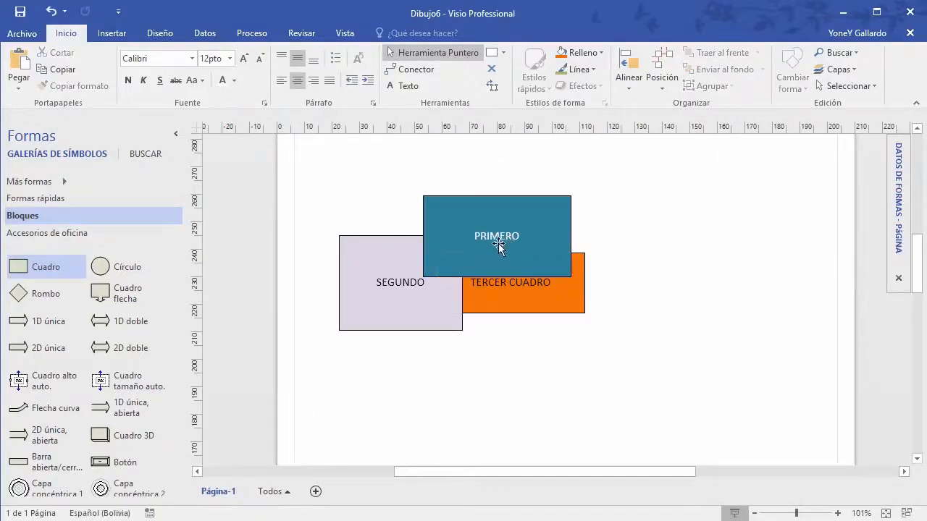
click(504, 239)
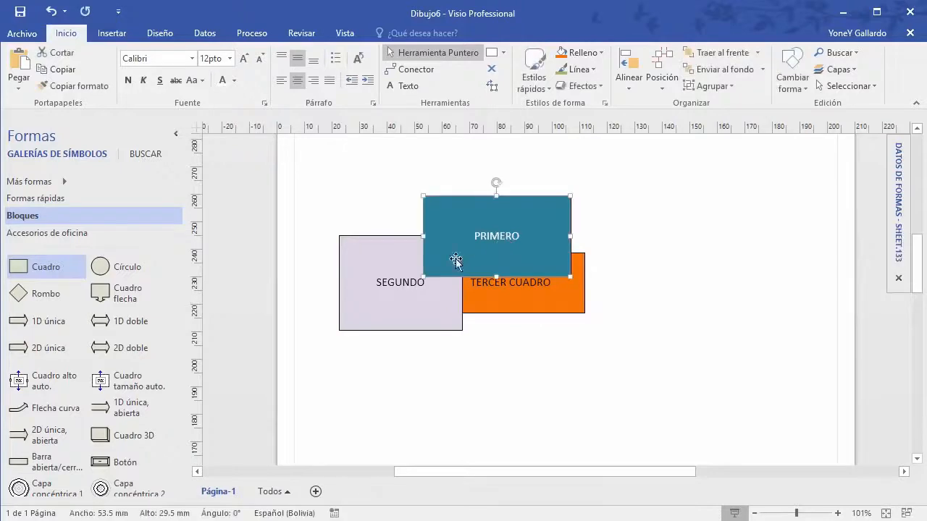
click(384, 281)
click(530, 297)
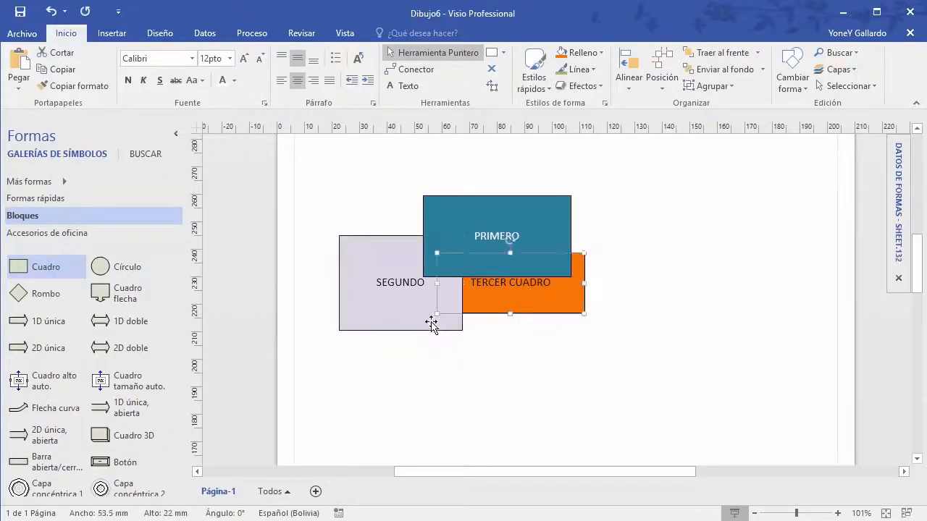
click(398, 312)
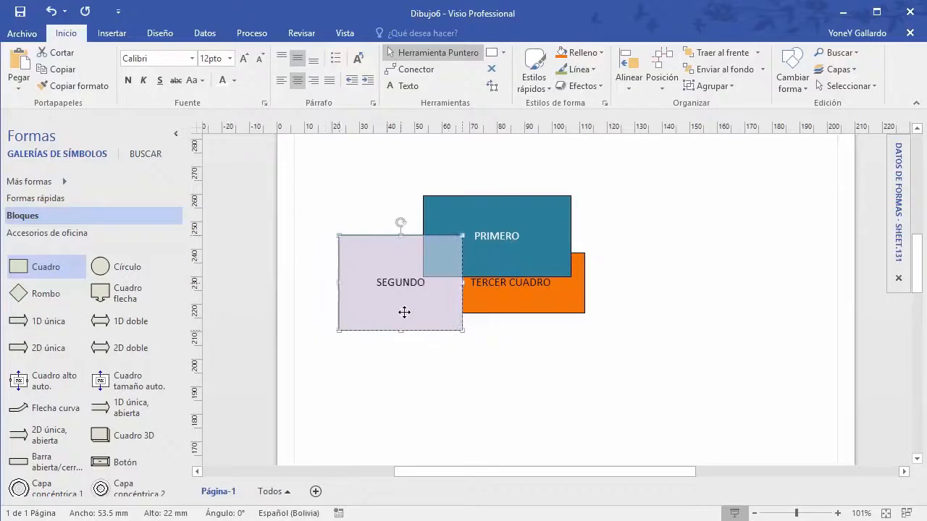
click(623, 373)
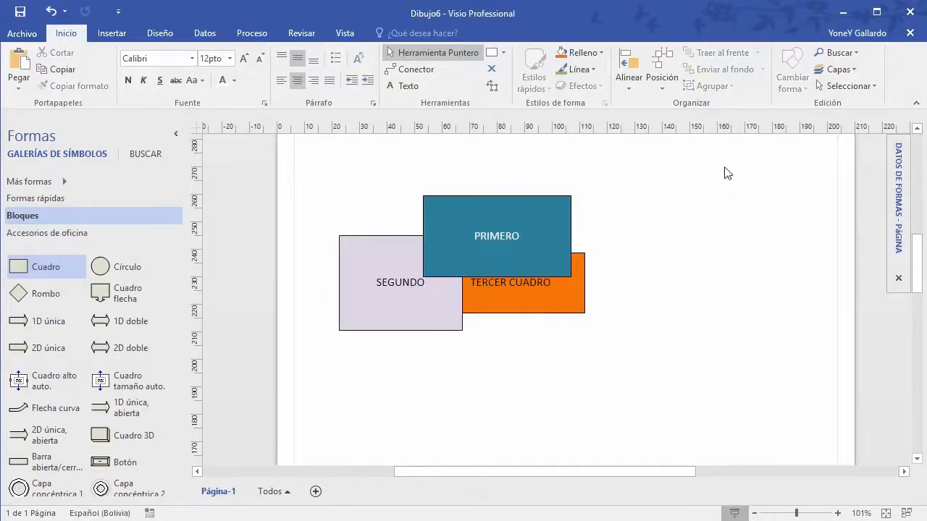
click(507, 224)
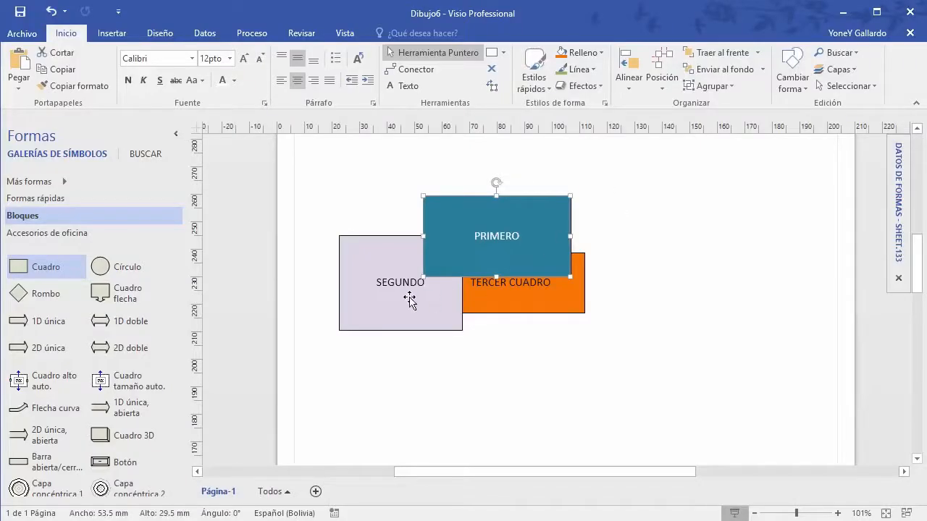
drag(531, 192, 585, 153)
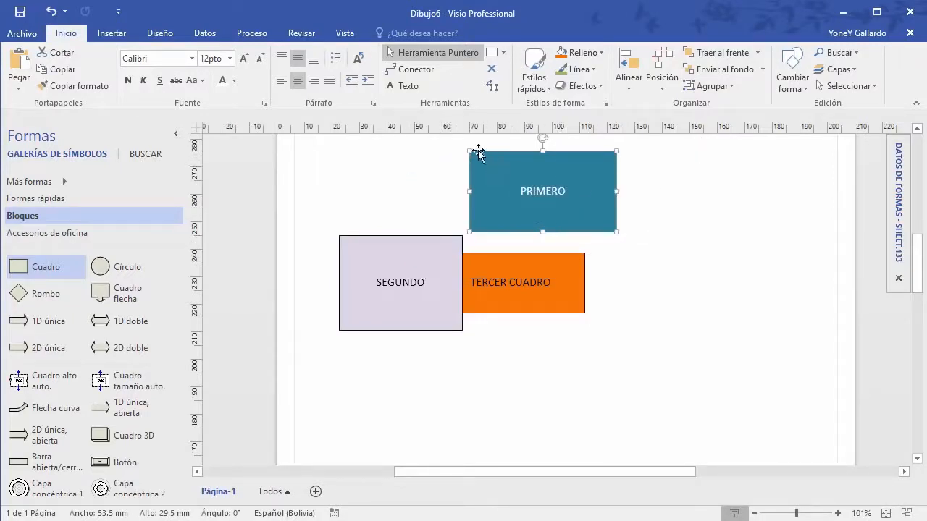
Step: Swap PRIMERO's rectangle for a Rombo diamond after previewing Círculo, keeping label and colour
click(791, 80)
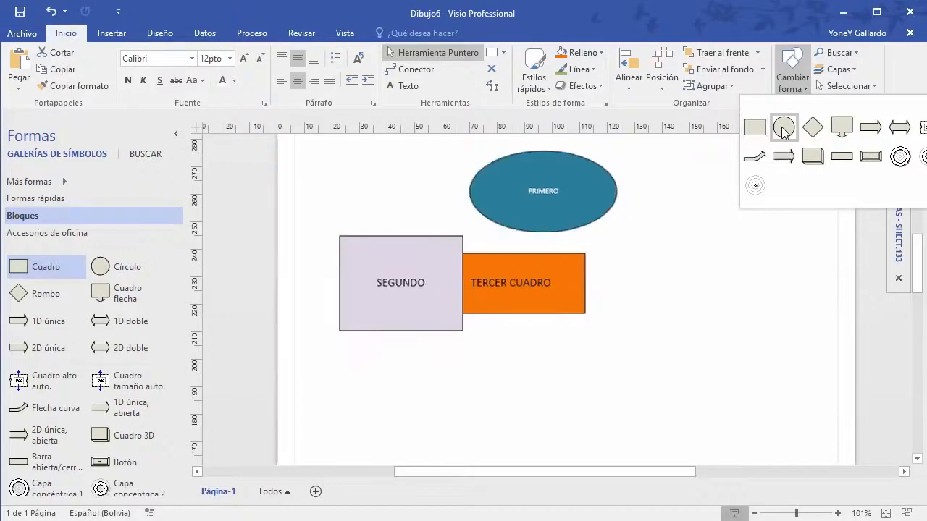
click(812, 128)
click(639, 300)
click(544, 193)
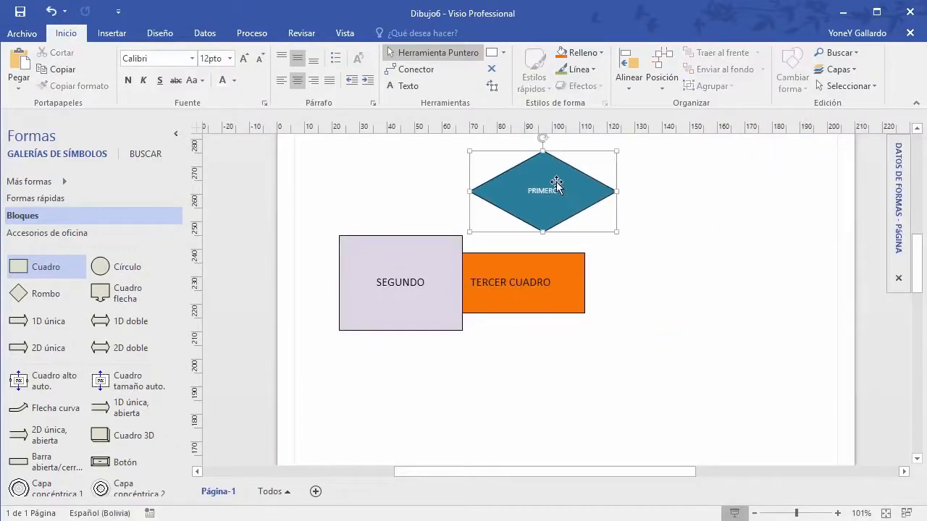
click(795, 76)
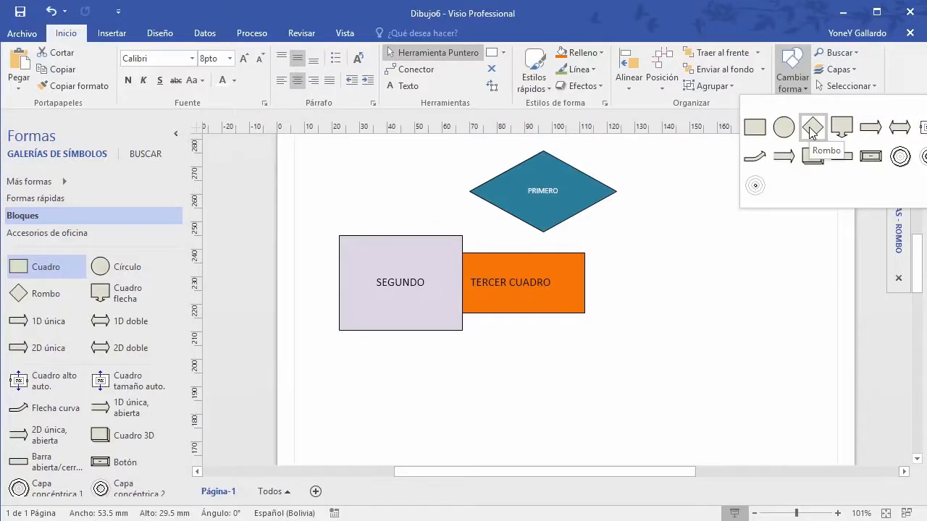
click(860, 52)
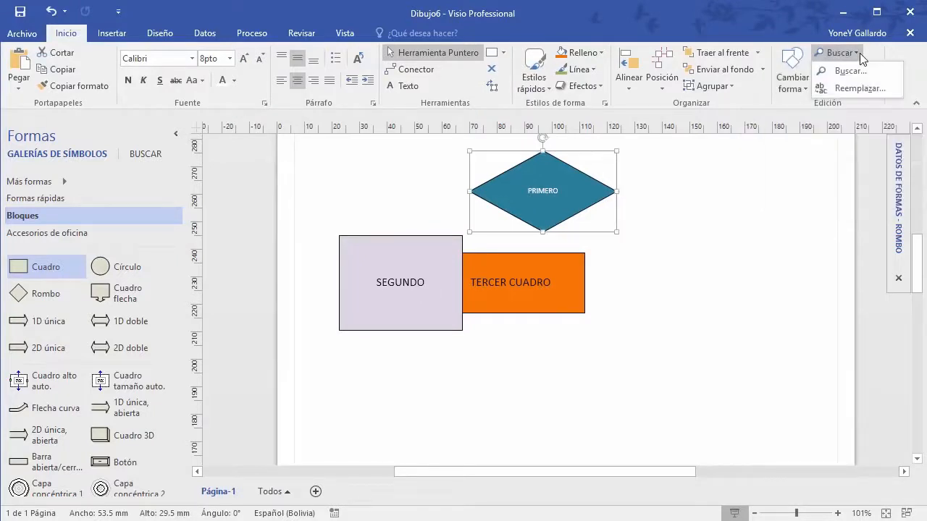
Step: Select all shapes on the page with Seleccionar todo, then clear the selection
click(811, 174)
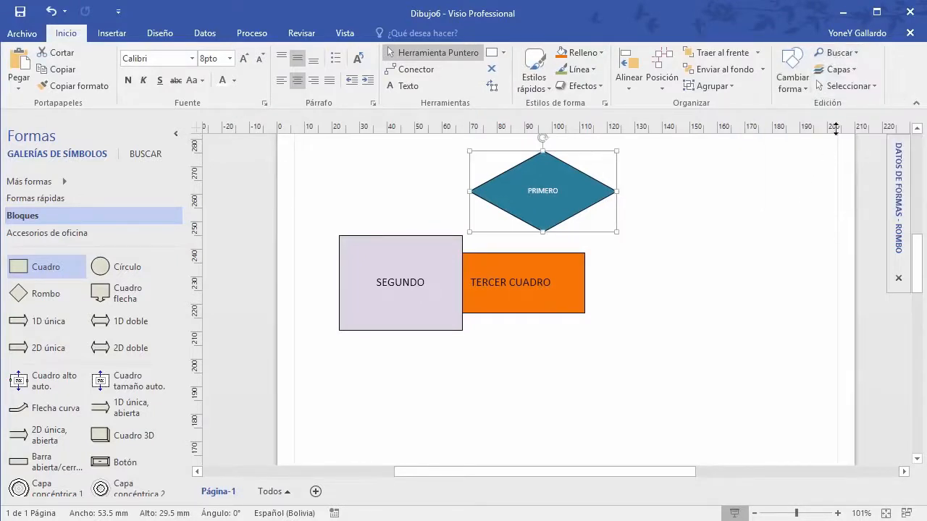
click(874, 86)
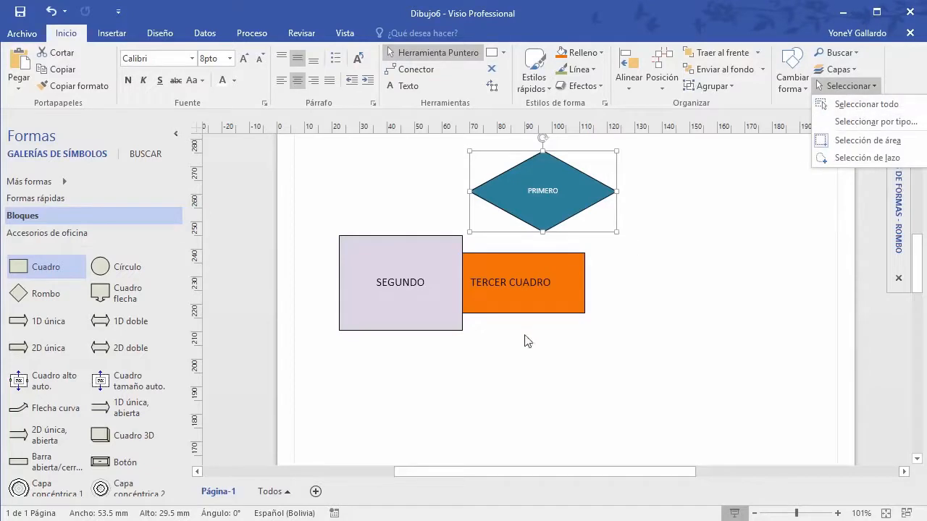
click(862, 104)
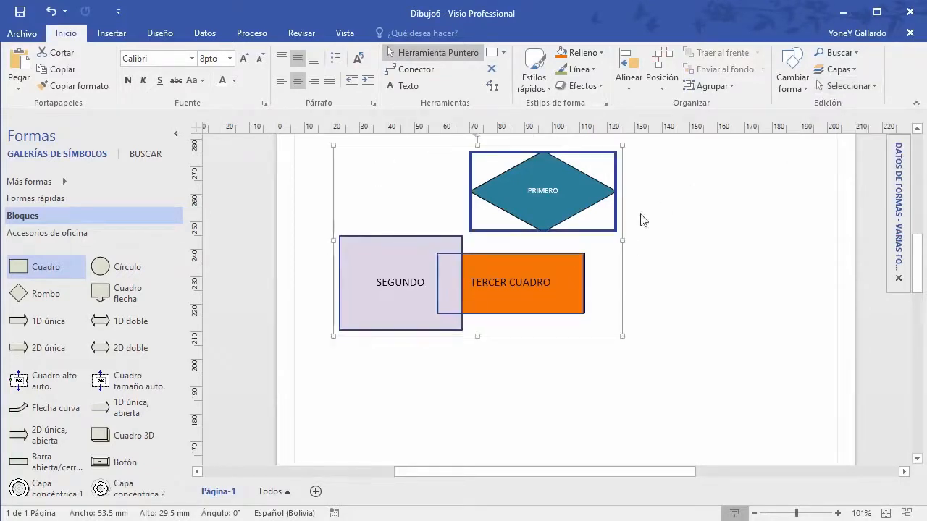
click(862, 89)
click(694, 292)
scroll(703, 283, up, 1)
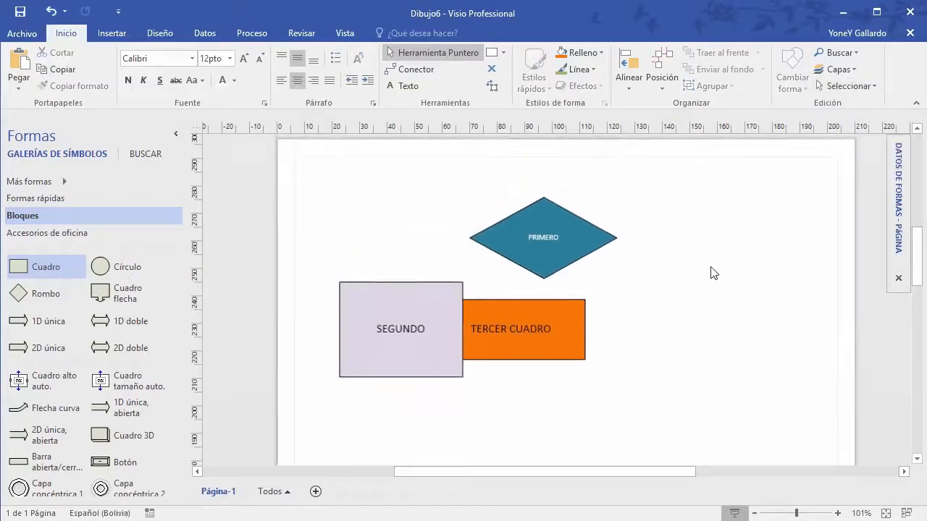
click(851, 69)
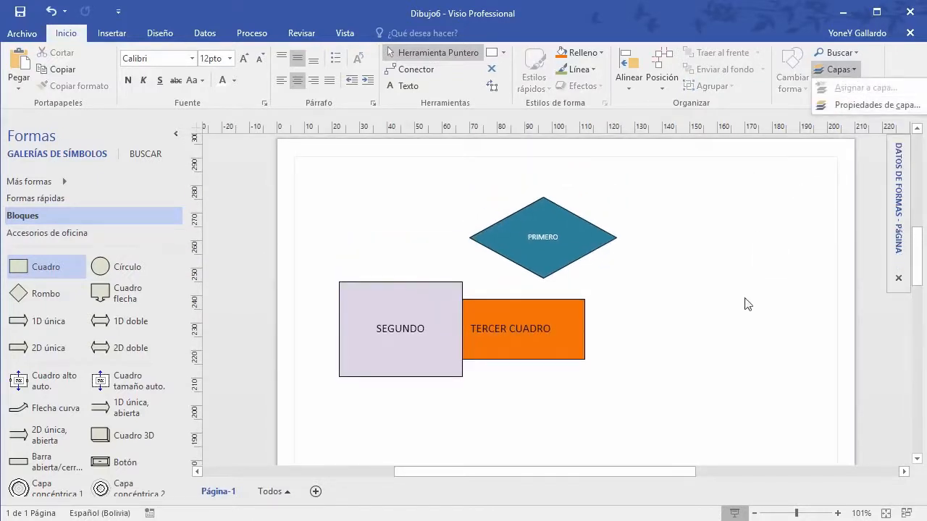
Step: Drag TERCER CUADRO right and down, clear of SEGUNDO
click(567, 304)
drag(566, 304, 655, 318)
click(554, 210)
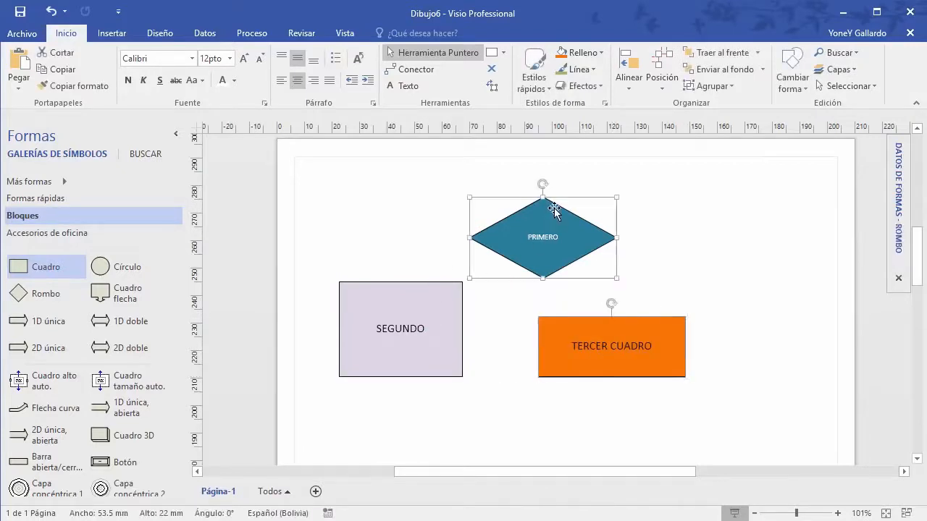
Step: Toggle Ver for Anotaciones, Conector, Mobiliario and Muebles móviles in Layer Properties
click(855, 70)
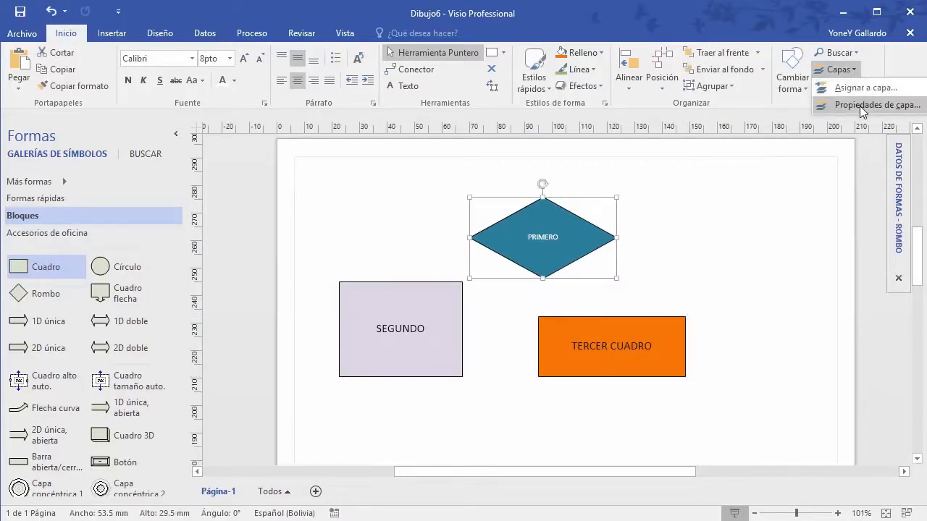
click(860, 106)
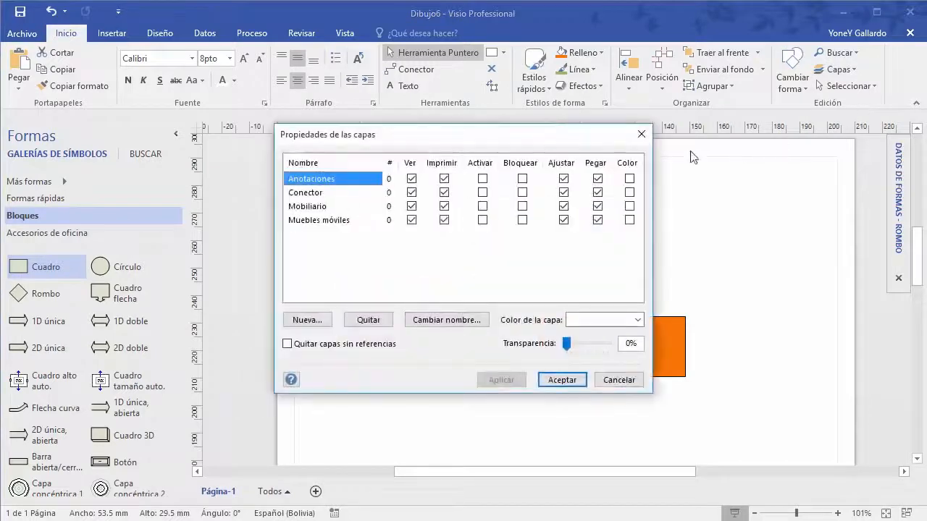
drag(498, 138, 782, 134)
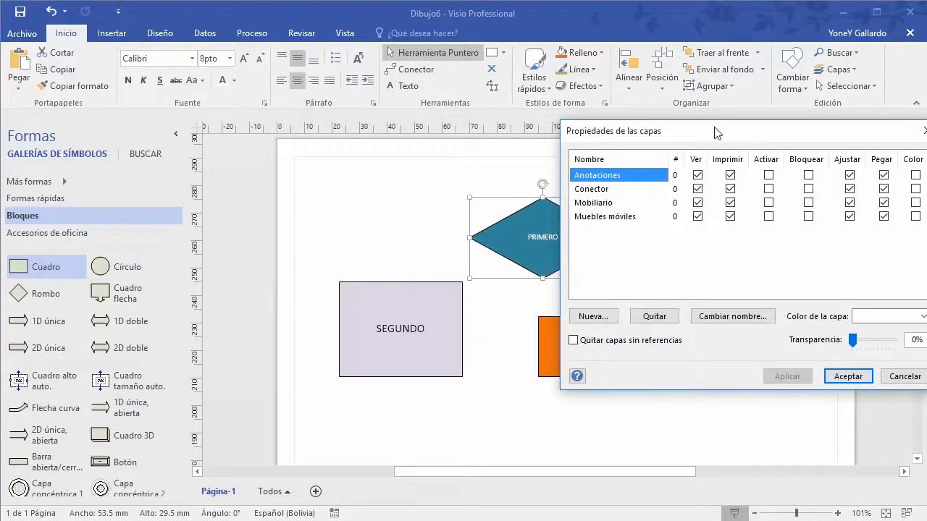
drag(717, 133, 818, 134)
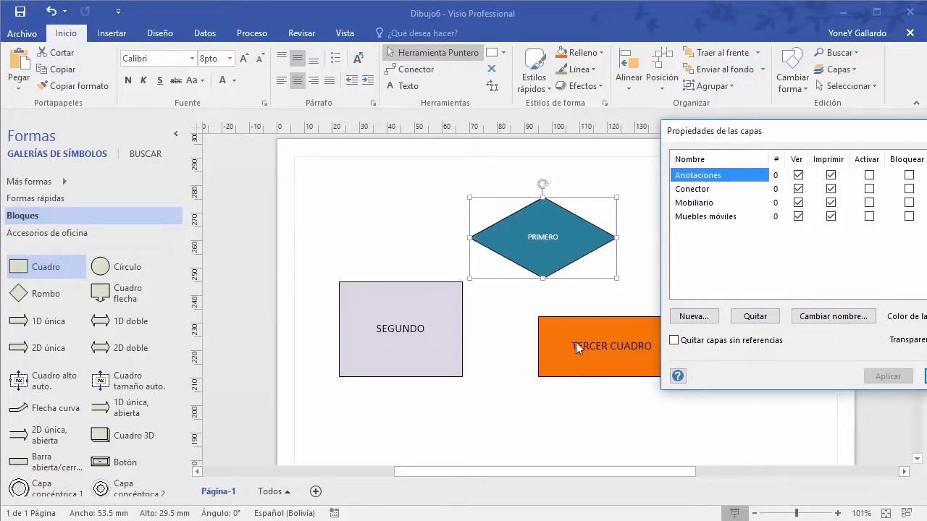
click(799, 176)
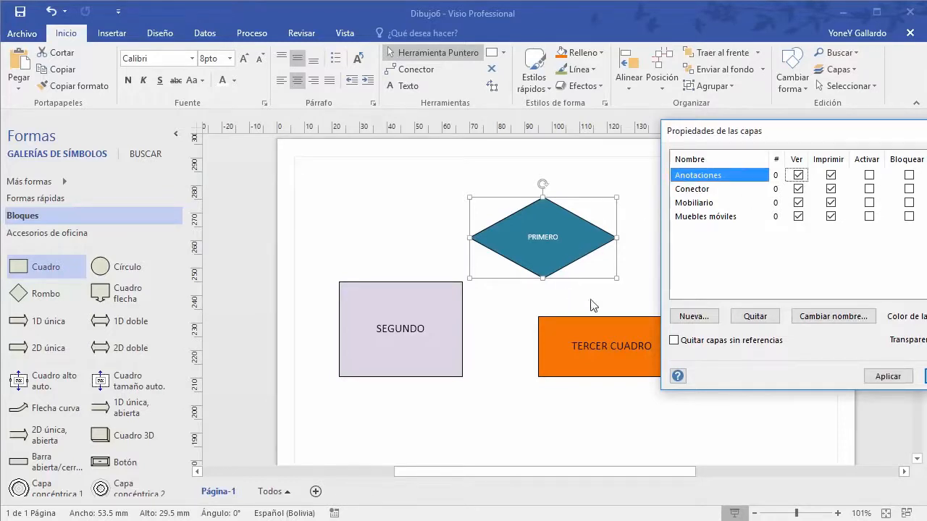
click(798, 189)
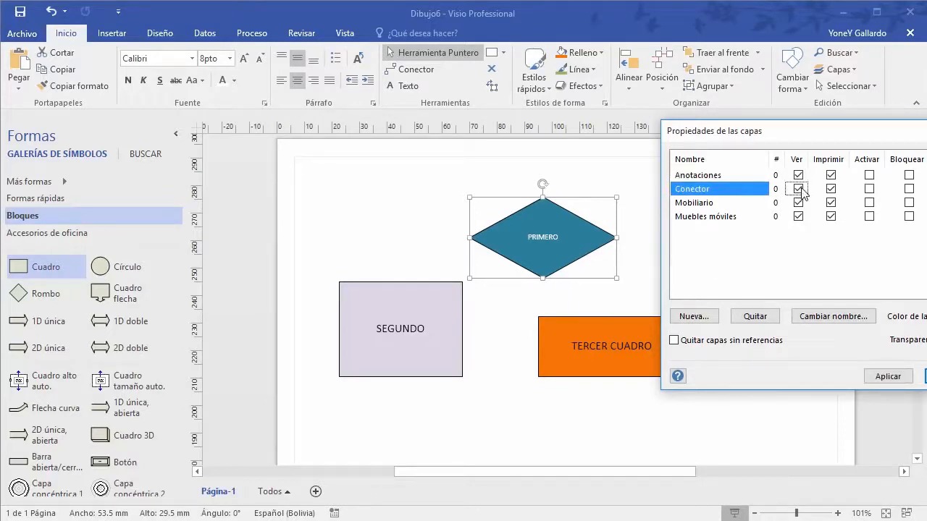
click(798, 202)
click(798, 216)
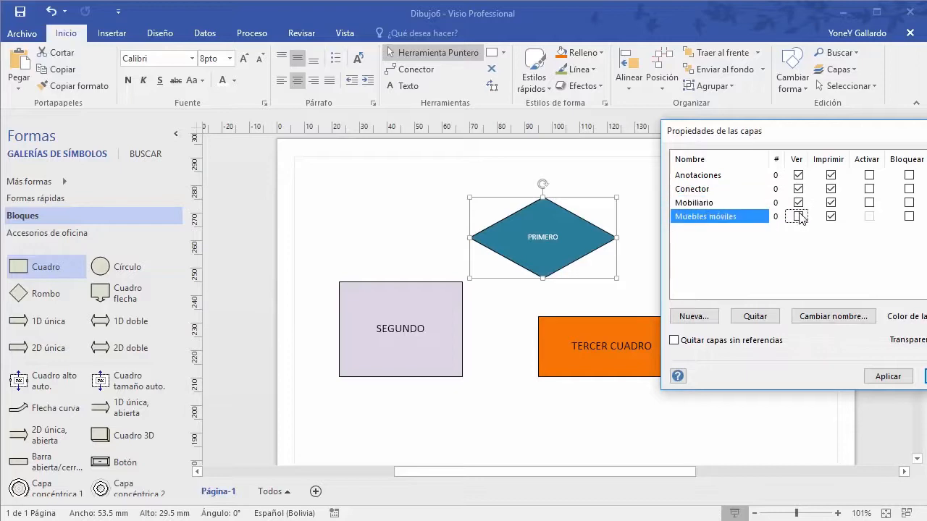
Step: Cancel the layer changes and show the Accesorios de oficina stencil
drag(828, 142, 585, 139)
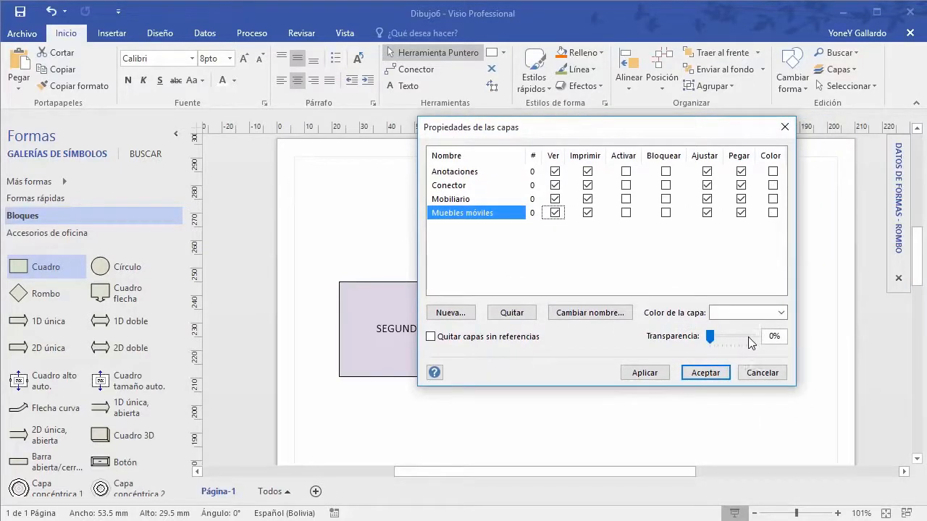
click(770, 368)
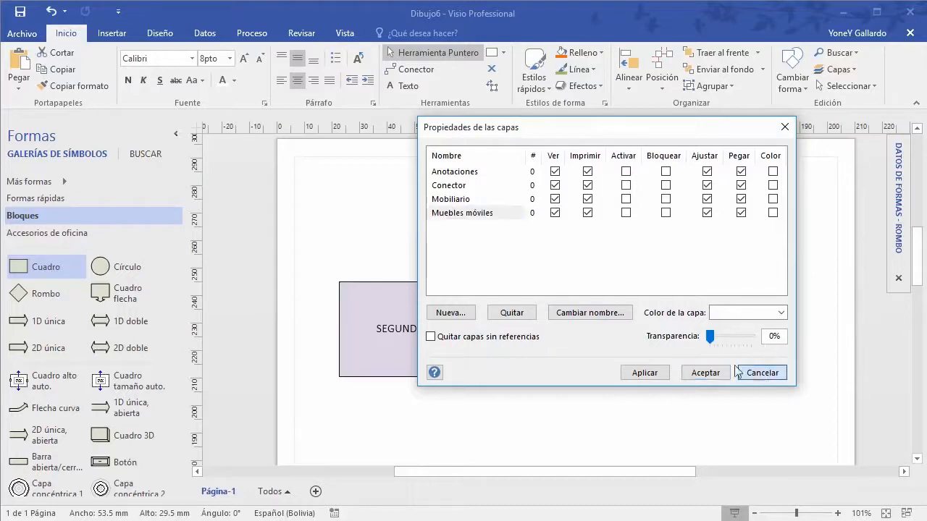
click(68, 240)
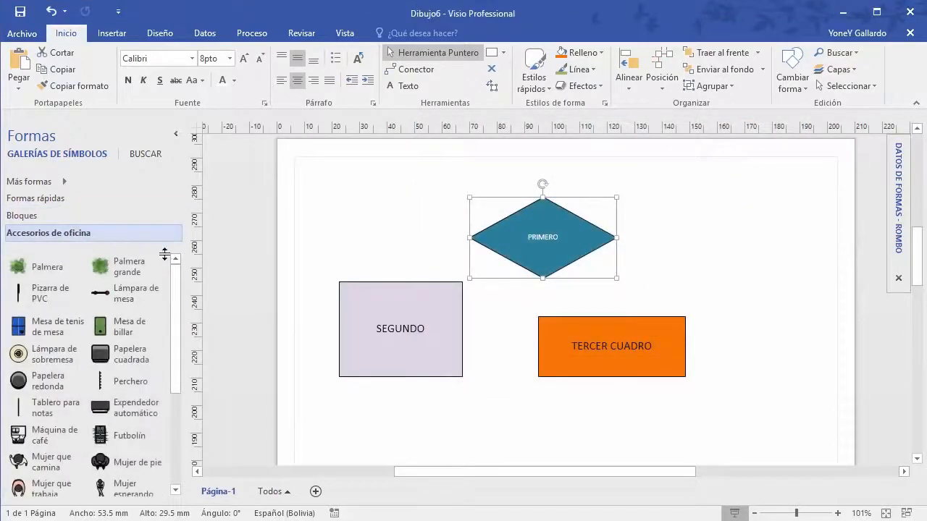
Step: Delete the three shapes; place a ping-pong table, billiard table and square wastebasket
mouse_move(738, 418)
mouse_down()
mouse_move(683, 399)
mouse_move(300, 189)
mouse_up()
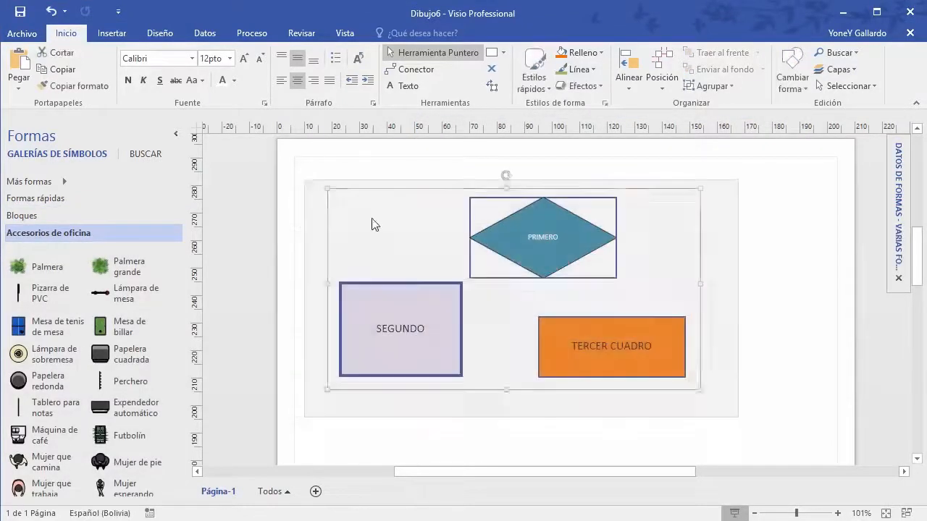
key(Delete)
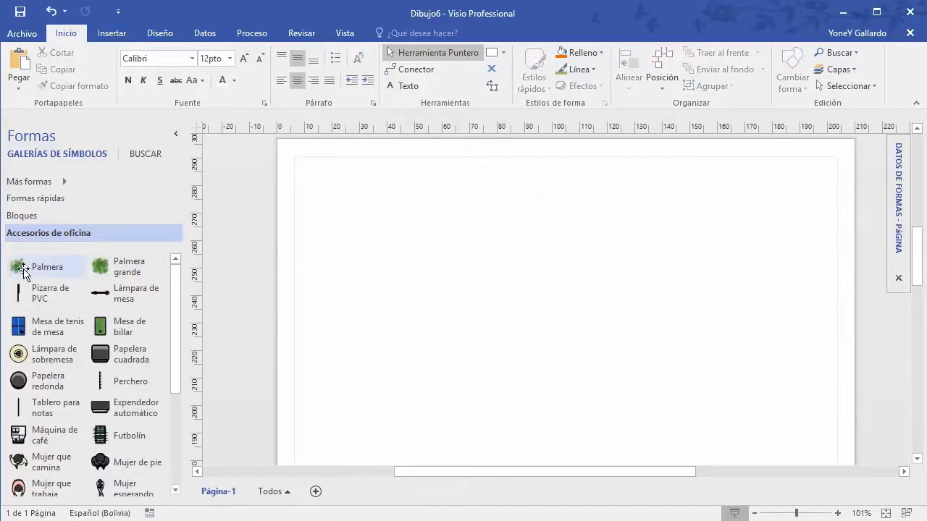
drag(62, 334, 346, 207)
drag(102, 331, 455, 239)
drag(148, 356, 525, 294)
Step: Add a vending machine, a working man and a relaxed woman figure
drag(101, 408, 500, 351)
scroll(121, 432, down, 3)
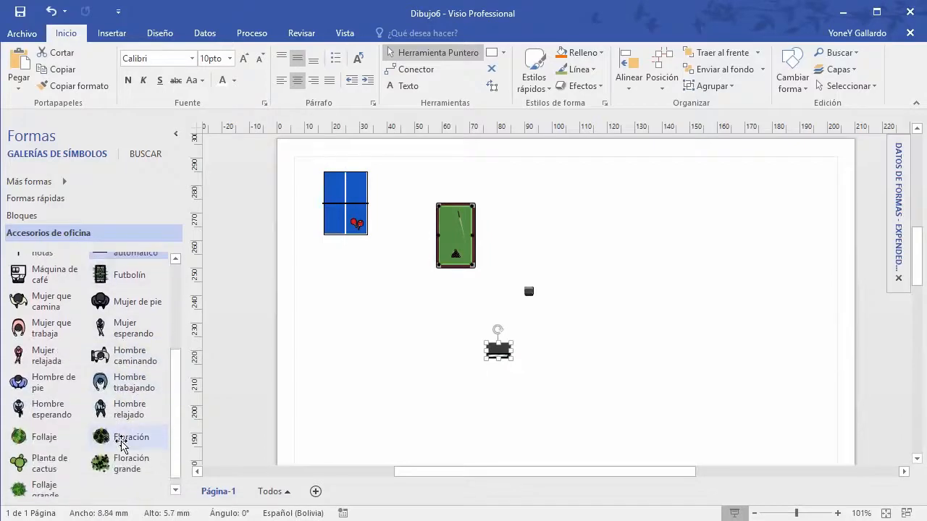
drag(125, 384, 688, 315)
drag(63, 356, 386, 352)
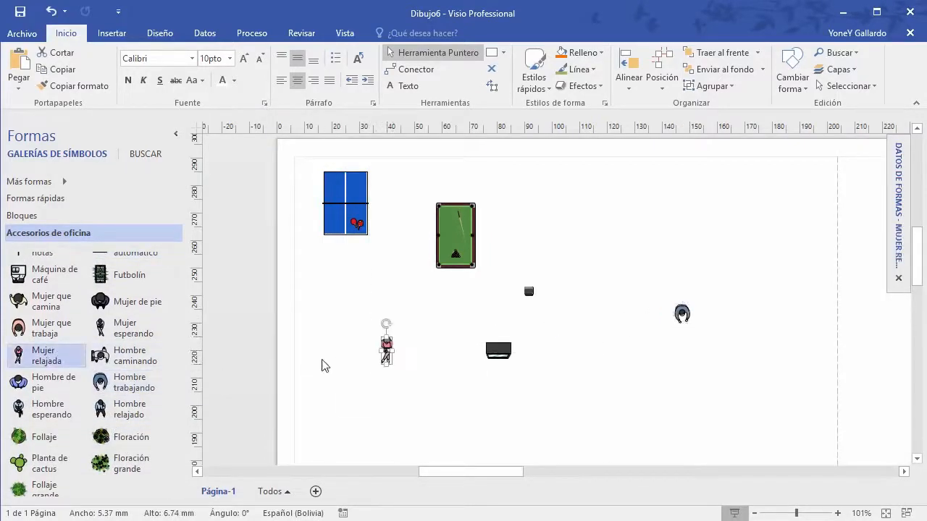
scroll(193, 337, up, 2)
scroll(128, 327, up, 3)
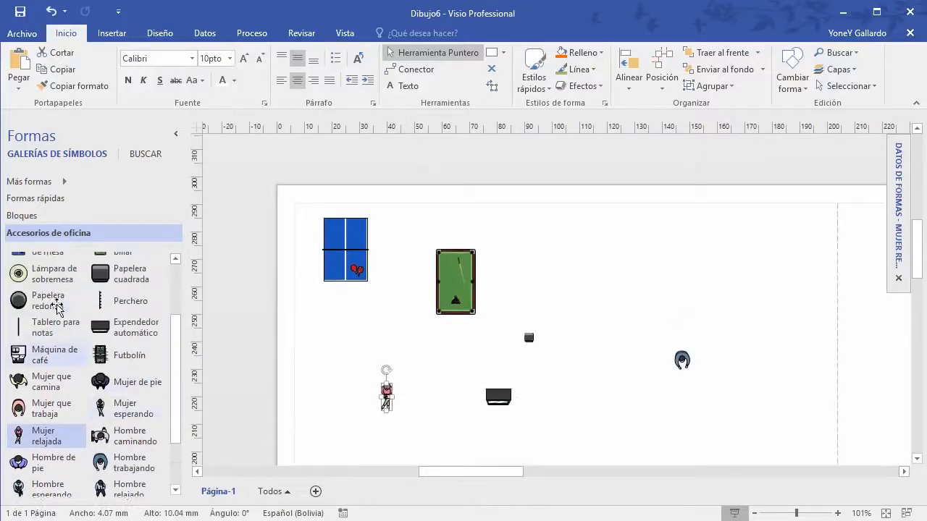
scroll(62, 331, up, 3)
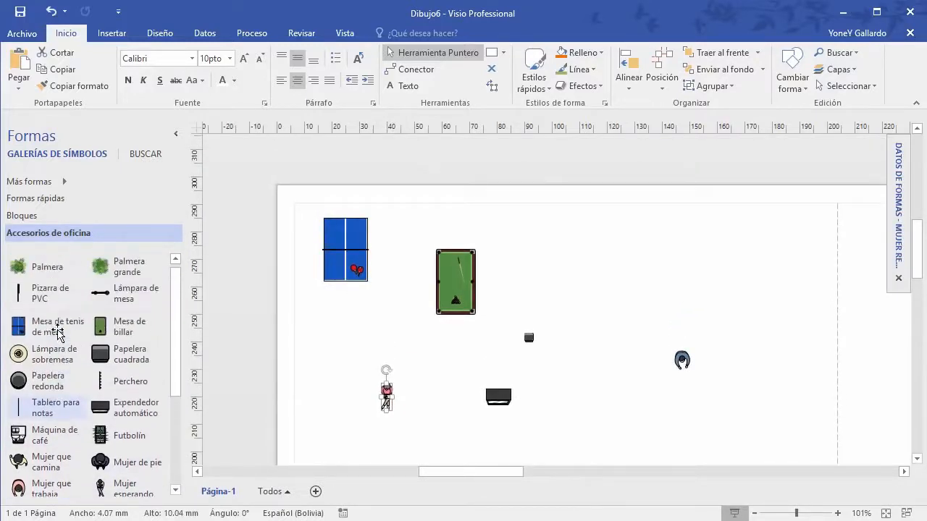
Step: Connect the ping-pong table and vending machine to the billiard table, then return to Pointer
click(406, 68)
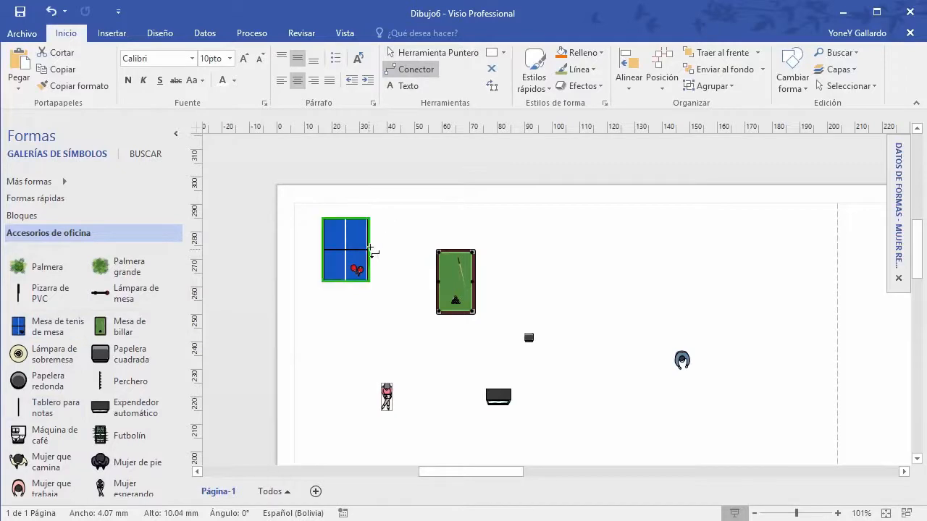
drag(369, 249, 529, 339)
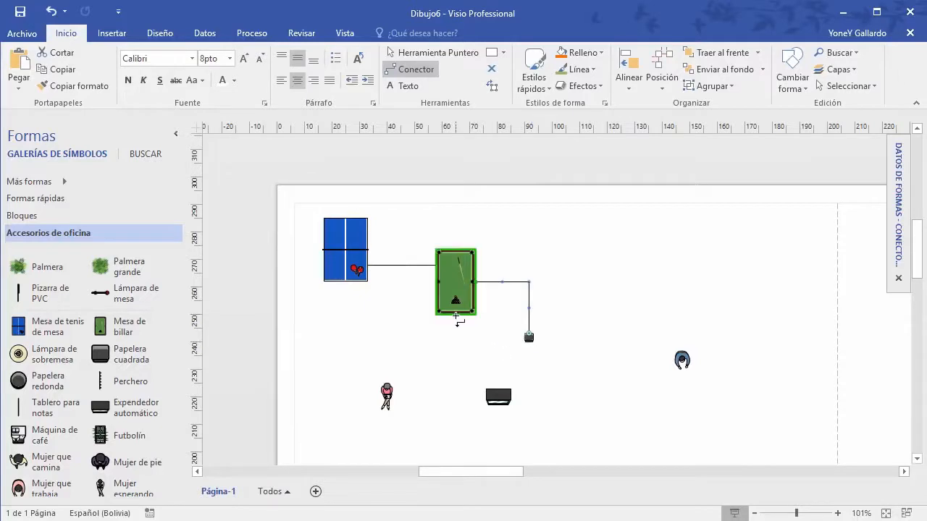
drag(455, 315, 490, 389)
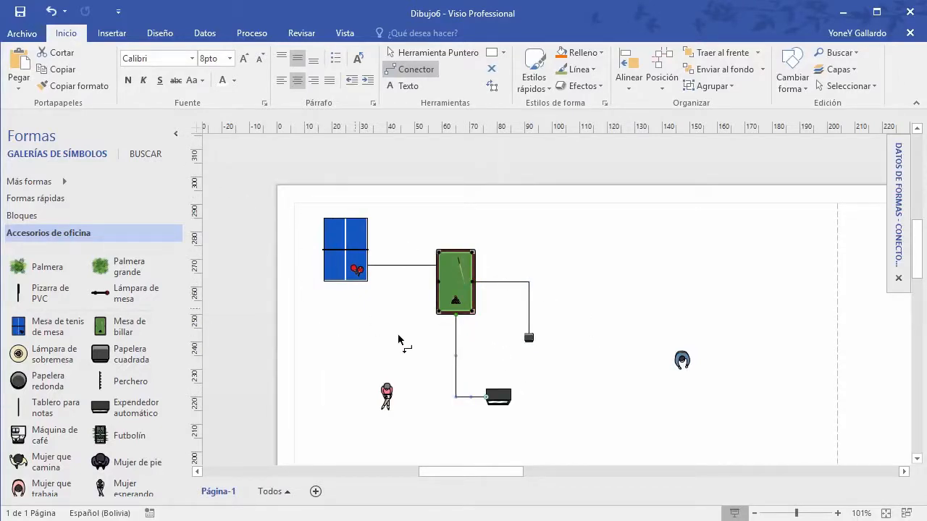
click(418, 54)
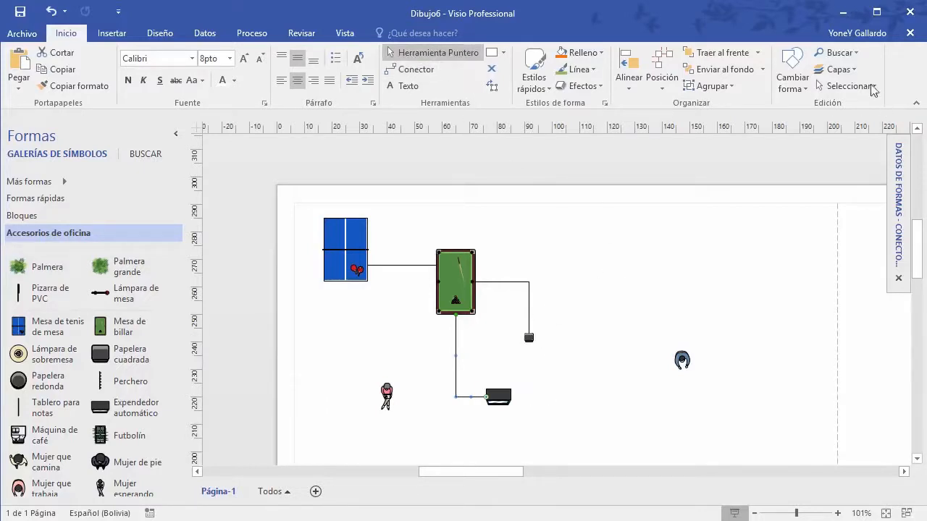
click(838, 69)
click(855, 109)
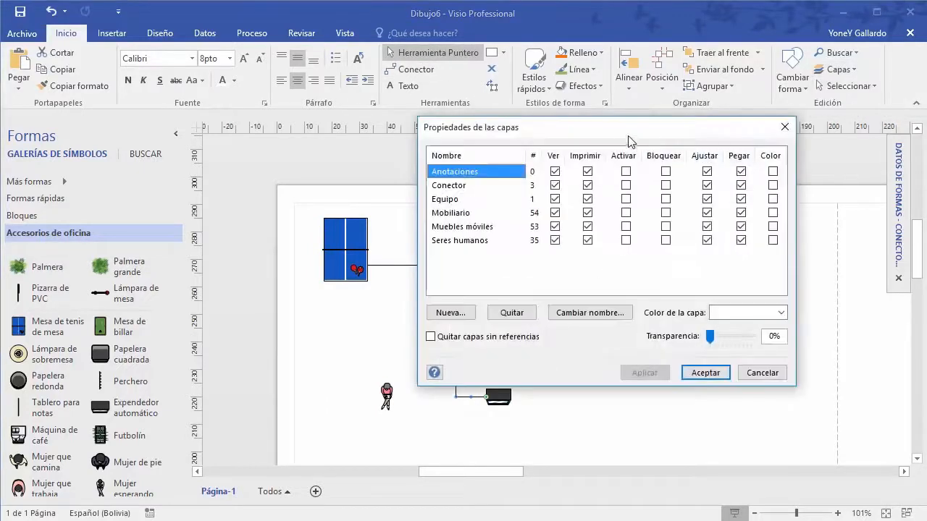
drag(647, 139, 827, 142)
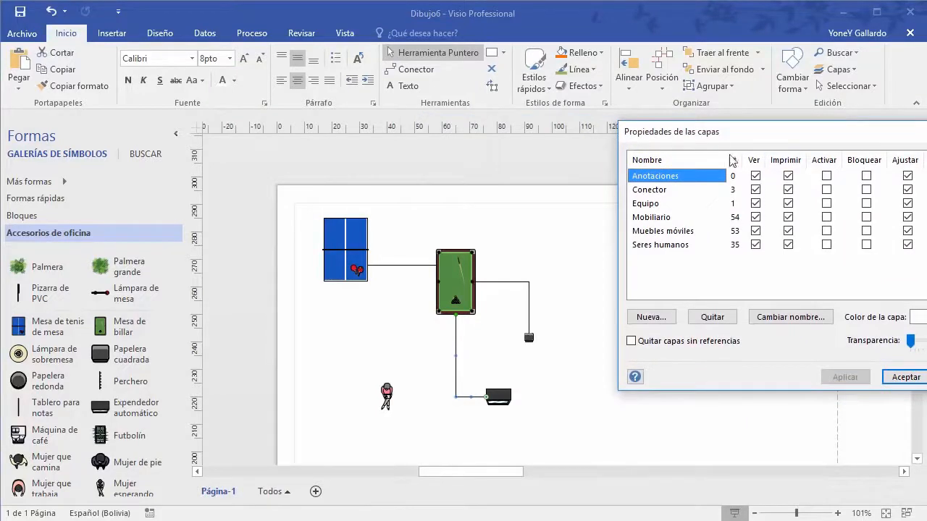
drag(724, 131, 675, 53)
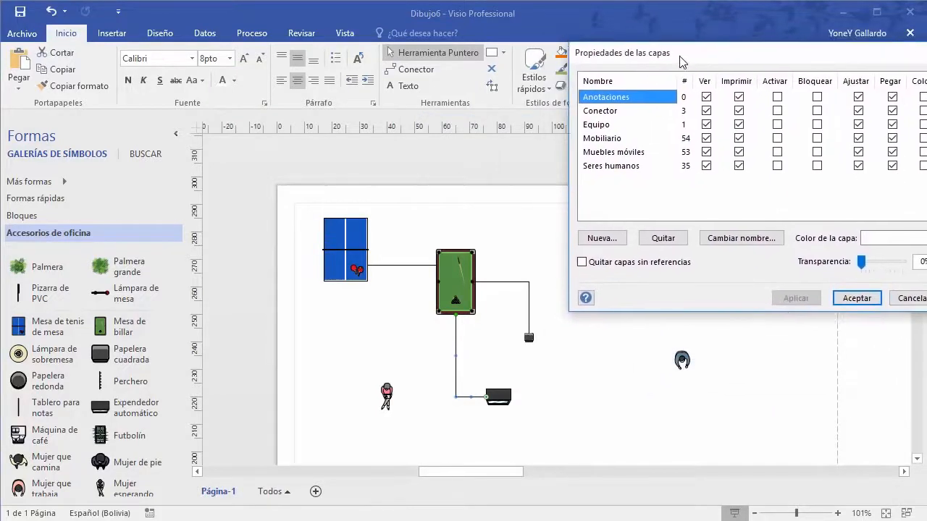
click(706, 111)
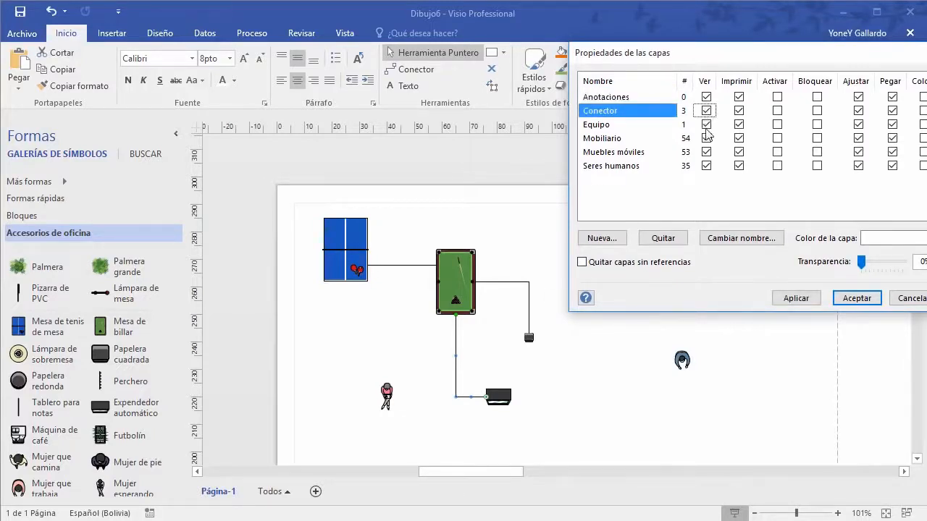
click(708, 125)
click(707, 139)
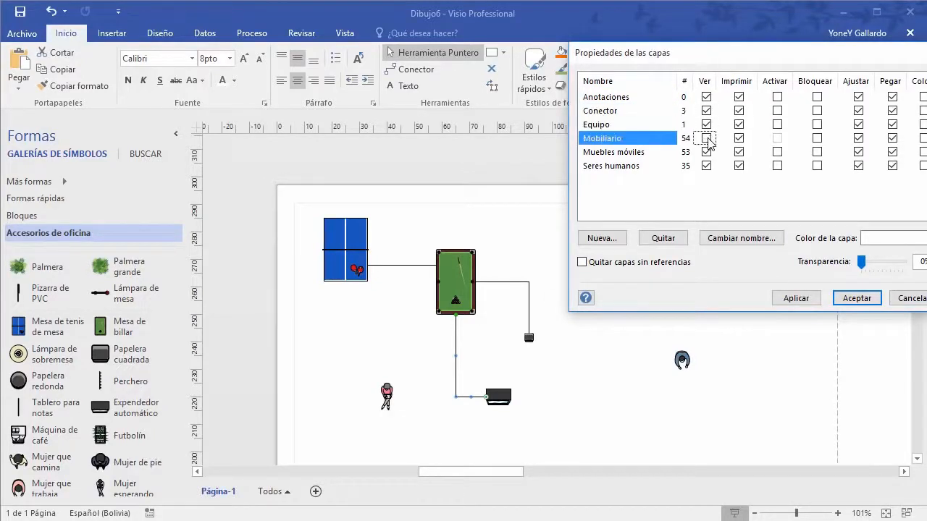
click(707, 152)
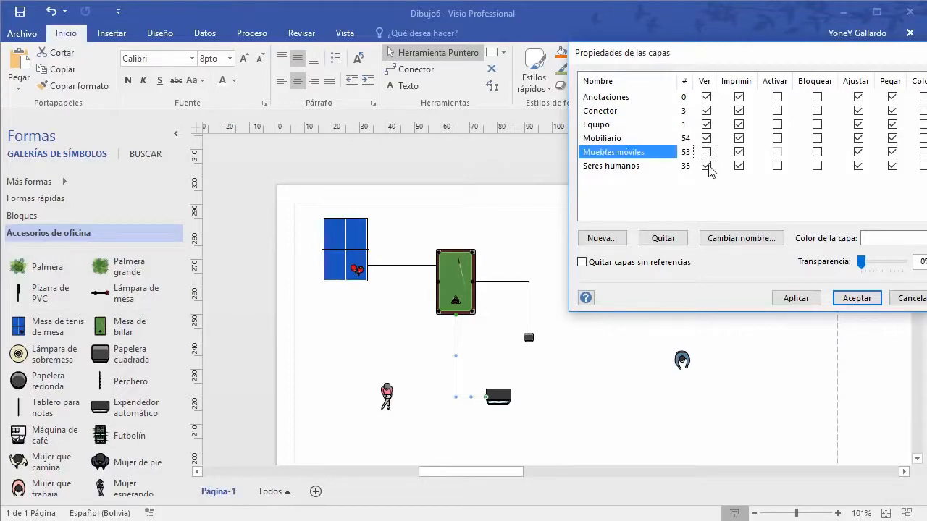
click(707, 166)
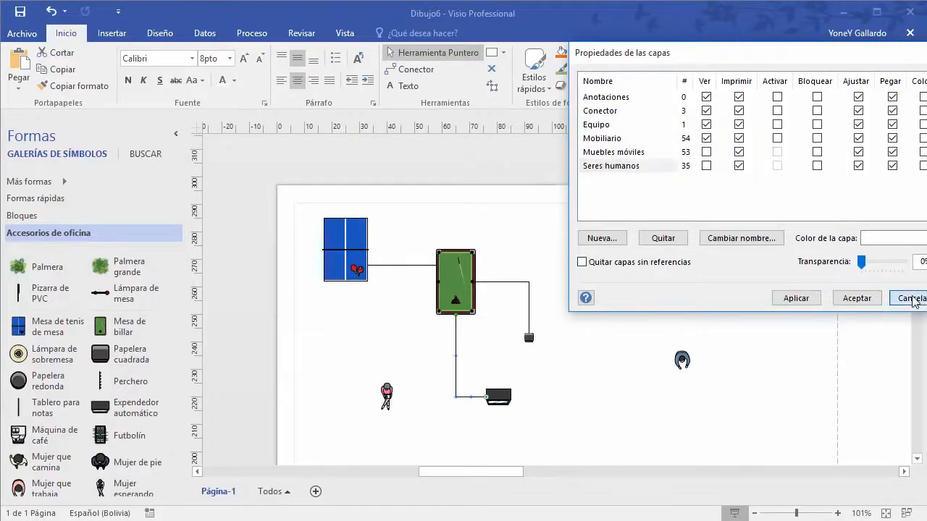
click(909, 298)
mouse_move(735, 446)
mouse_down()
mouse_move(632, 421)
mouse_move(307, 253)
mouse_move(290, 190)
mouse_up()
click(838, 70)
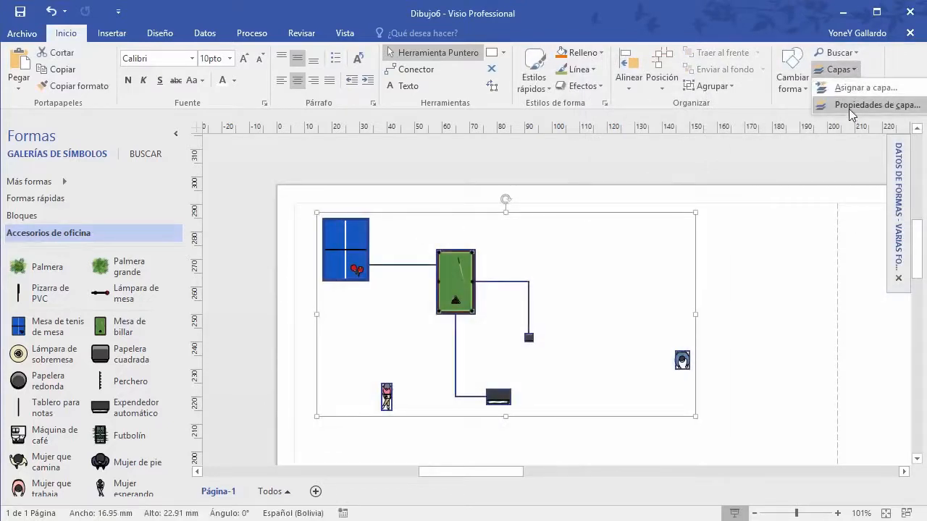
click(858, 127)
click(706, 111)
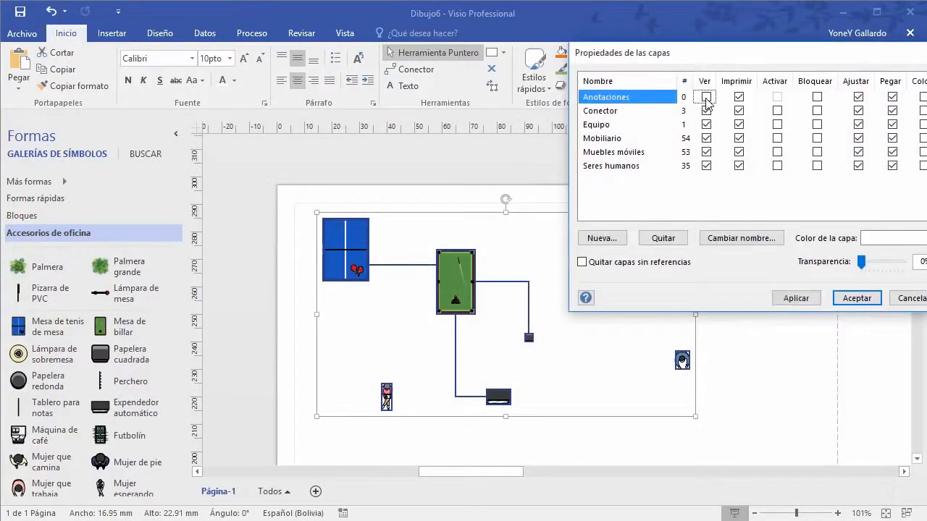
click(706, 125)
click(707, 138)
click(706, 152)
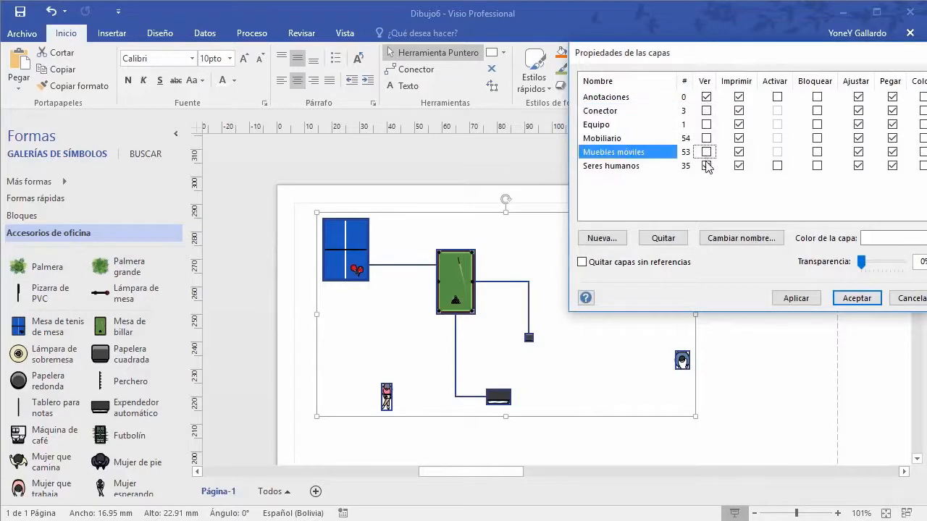
click(706, 166)
click(706, 97)
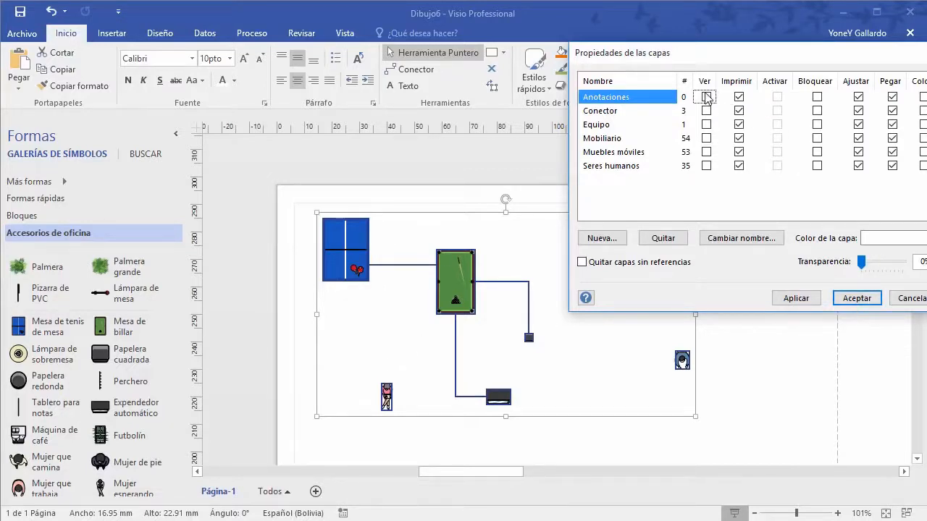
click(706, 111)
click(706, 125)
click(706, 138)
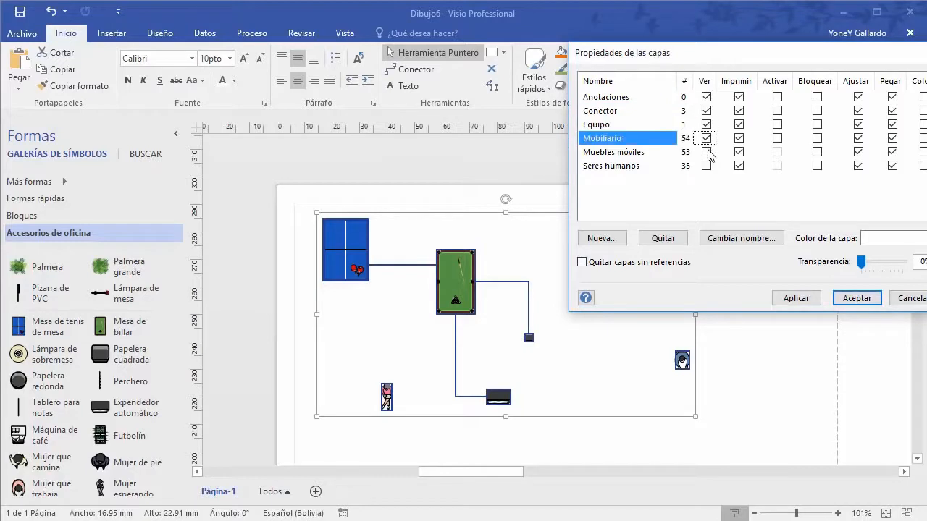
click(707, 152)
click(706, 166)
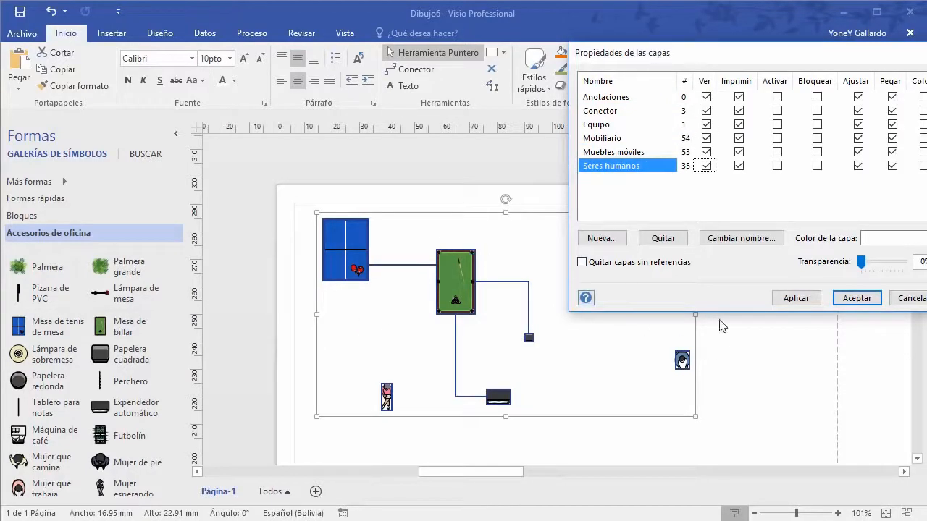
click(706, 111)
click(706, 364)
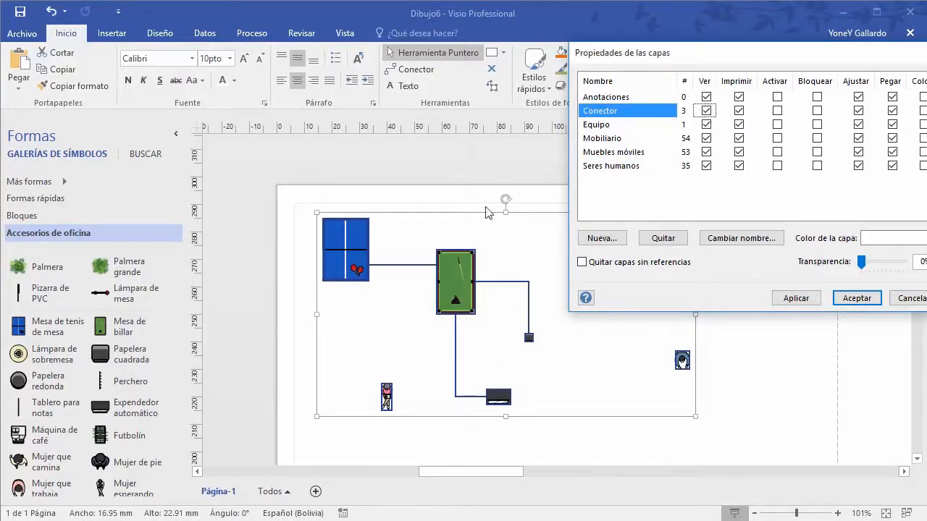
click(738, 96)
click(739, 110)
click(738, 123)
click(739, 137)
click(739, 152)
click(739, 165)
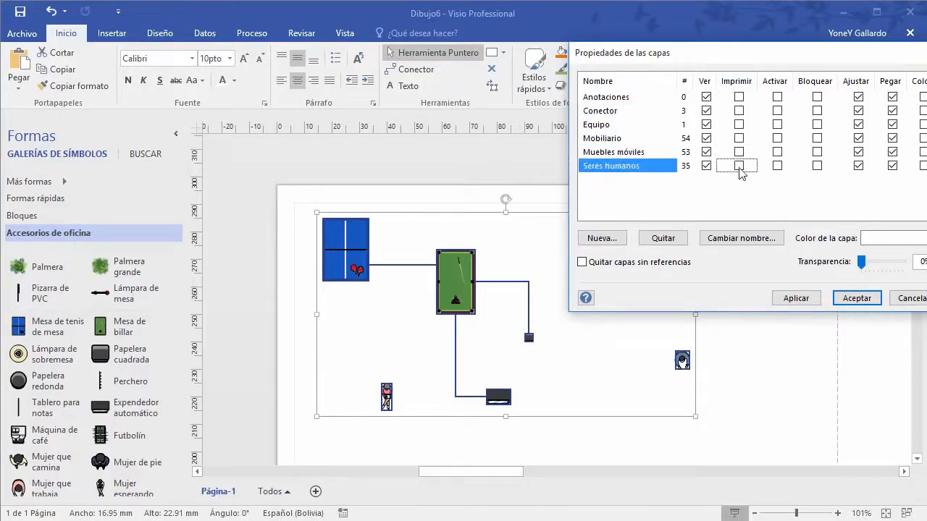
click(739, 96)
click(739, 110)
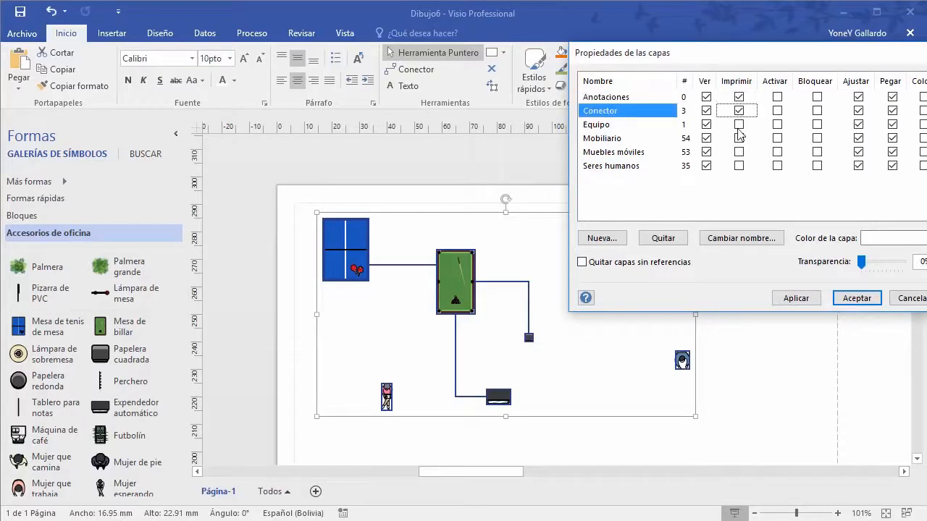
click(739, 123)
click(739, 138)
click(739, 152)
click(738, 165)
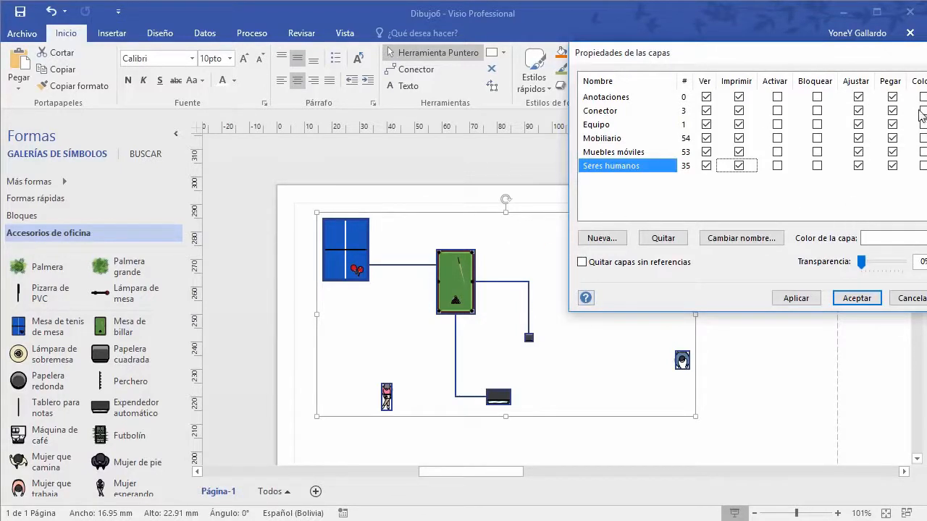
click(857, 298)
click(780, 387)
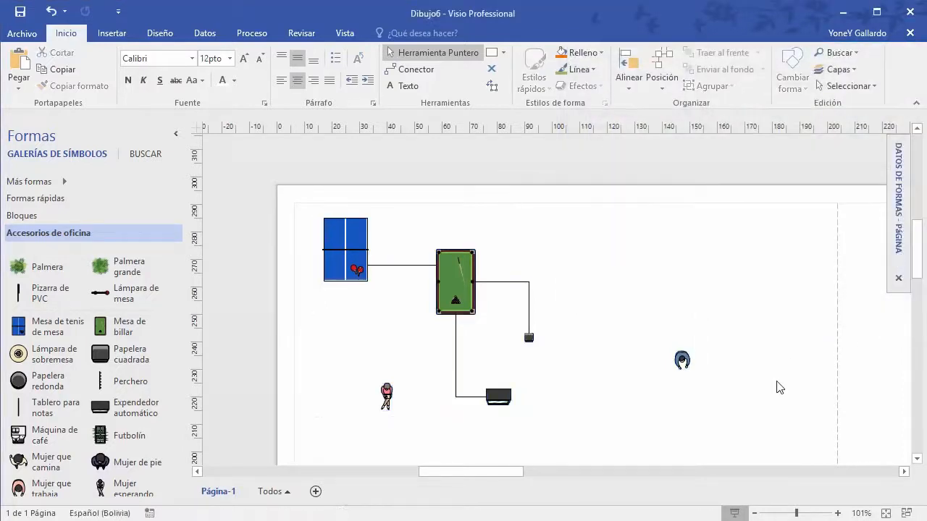
Step: Nudge the table tennis table left and place a Formas rápidas Cuadro near the upper left
click(355, 225)
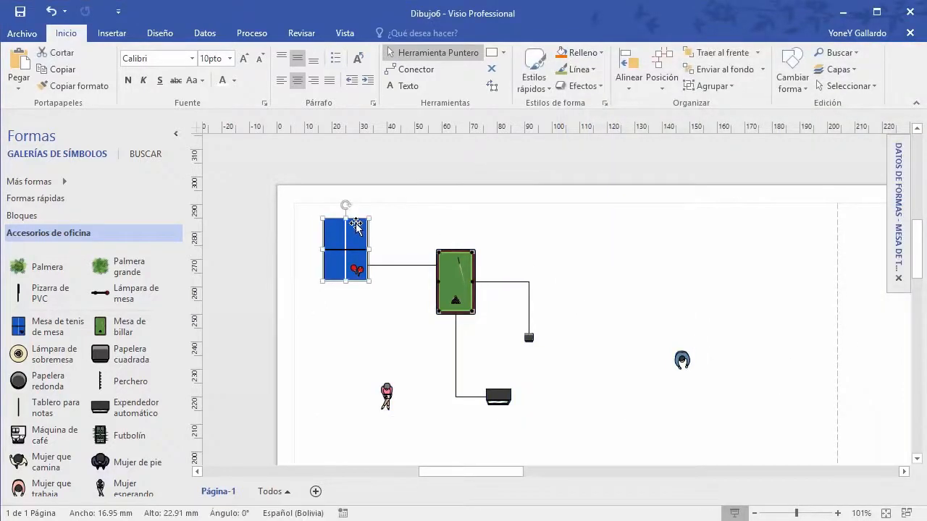
drag(355, 225, 342, 226)
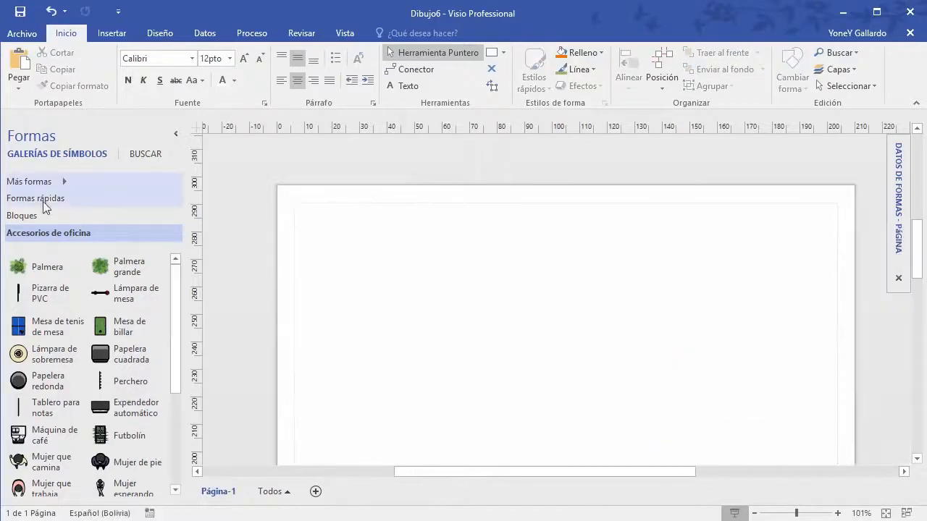
click(38, 201)
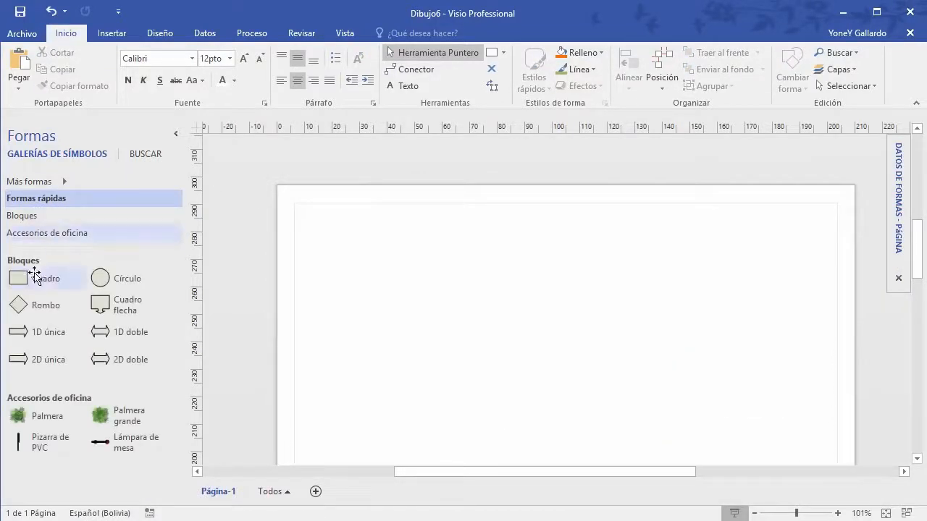
drag(35, 275, 456, 275)
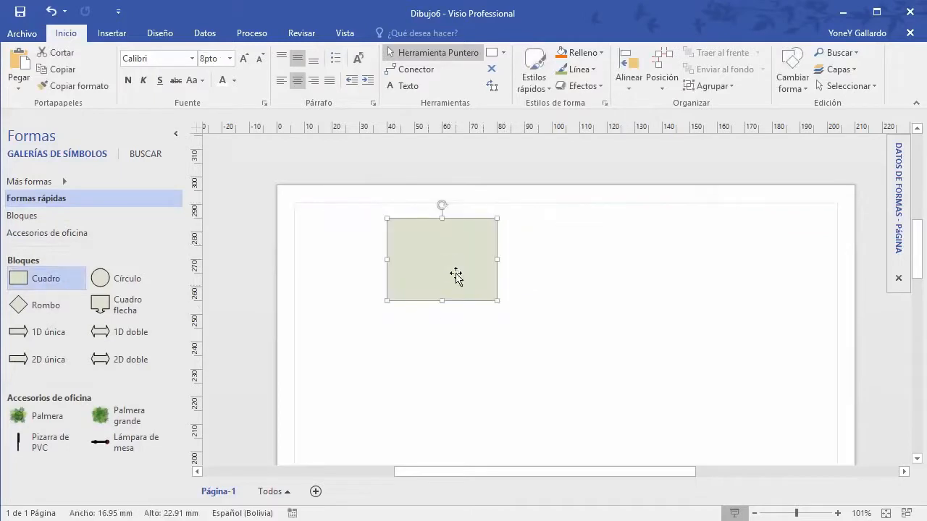
click(854, 71)
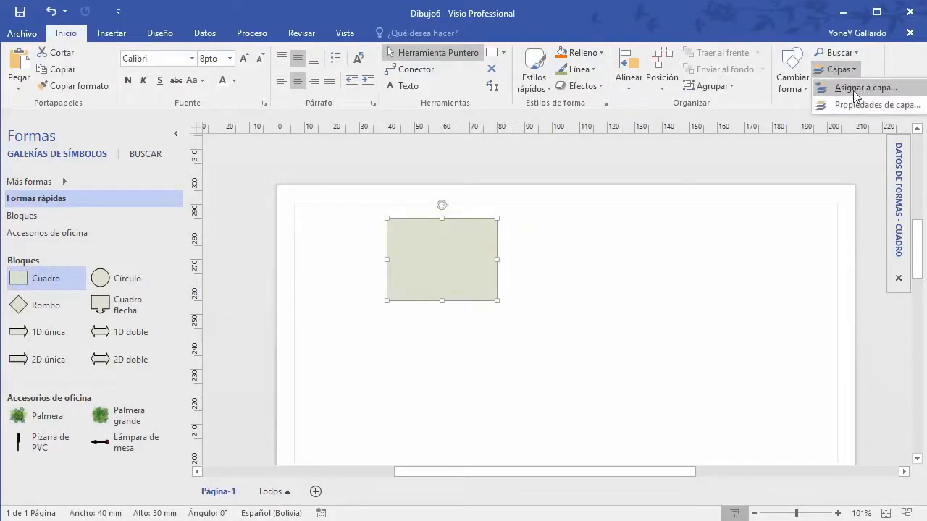
Step: Create a layer named Personal and assign the square only to it, unchecking Mobiliario
click(862, 89)
drag(495, 163, 697, 174)
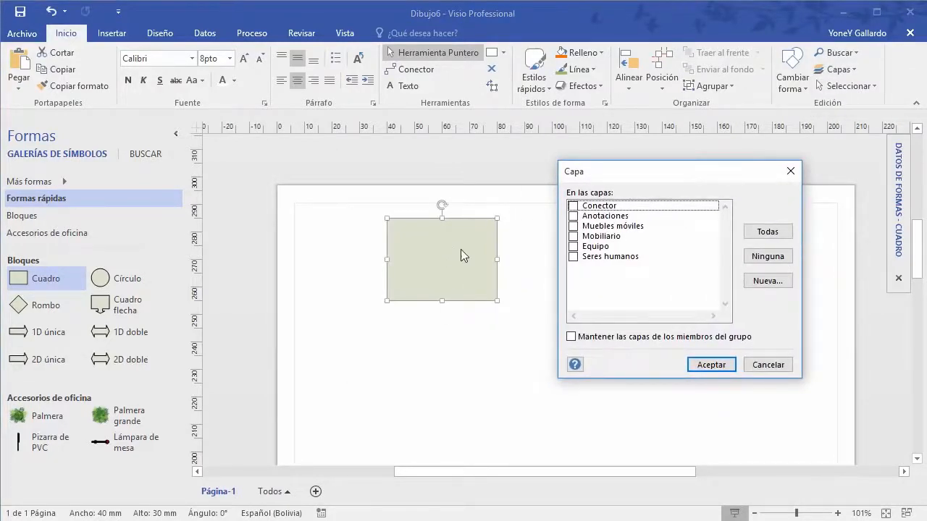
click(572, 216)
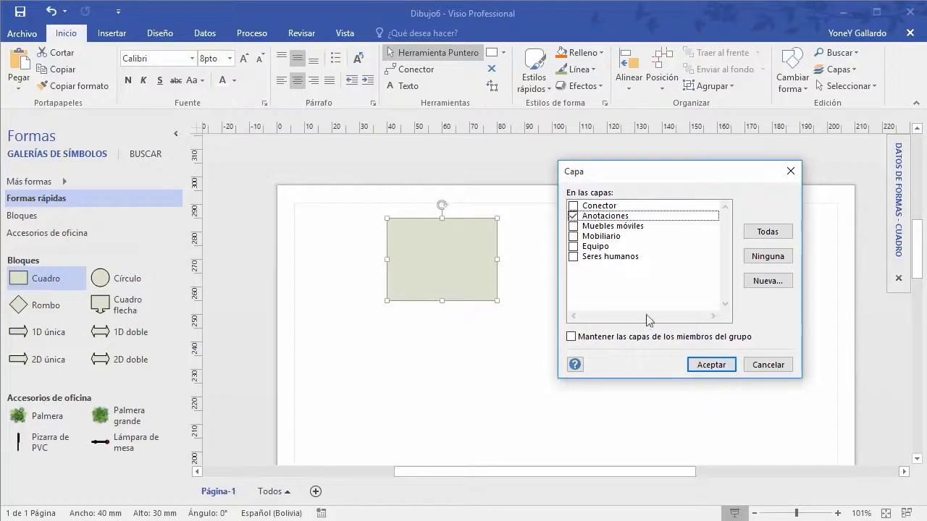
click(573, 238)
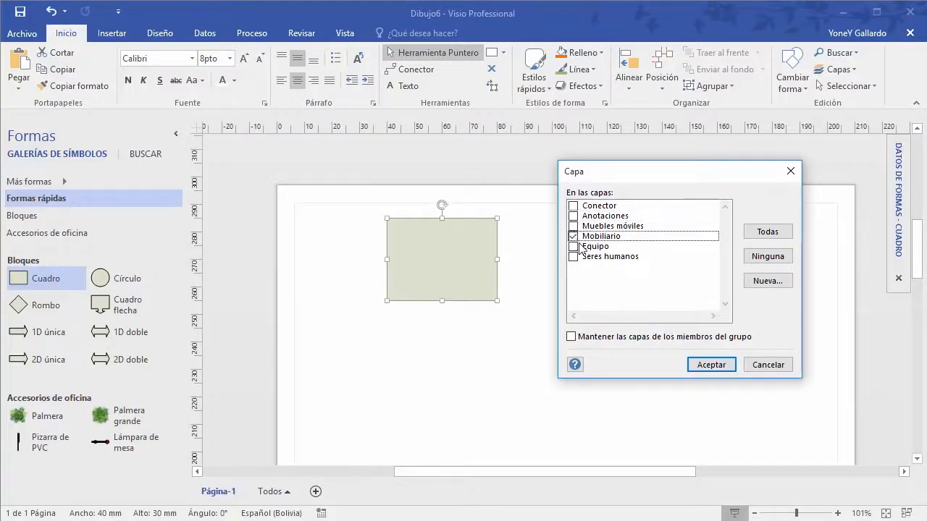
click(767, 281)
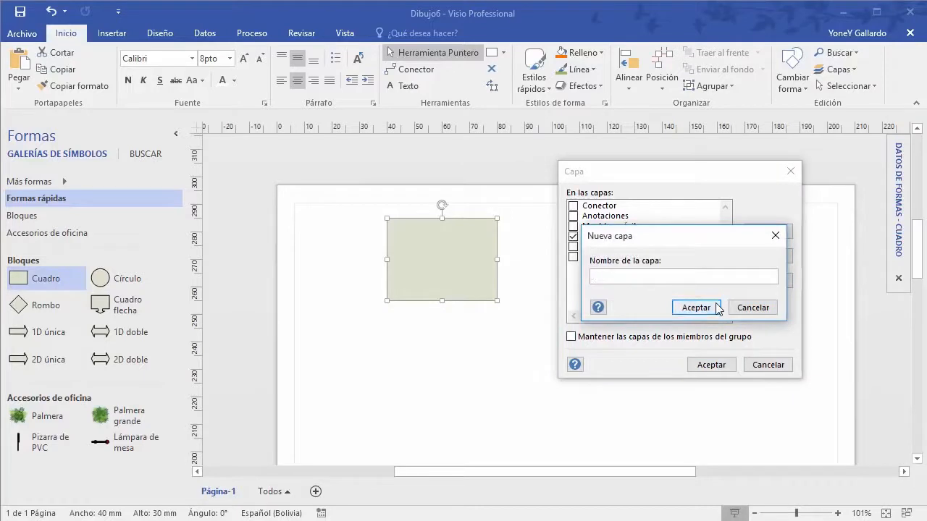
text(Personal)
click(720, 308)
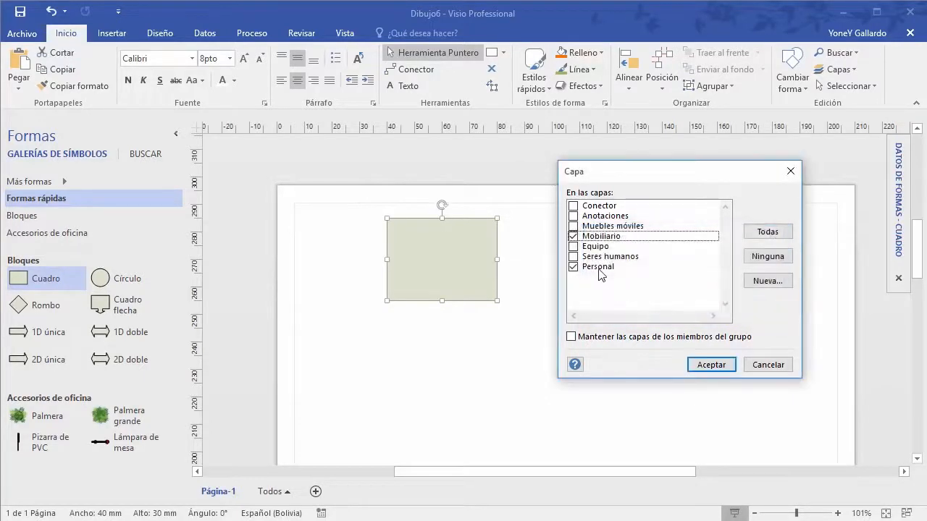
click(573, 236)
click(712, 366)
Step: Place a circle right of the square and label the square TITULO PRIMERO
drag(105, 275, 643, 313)
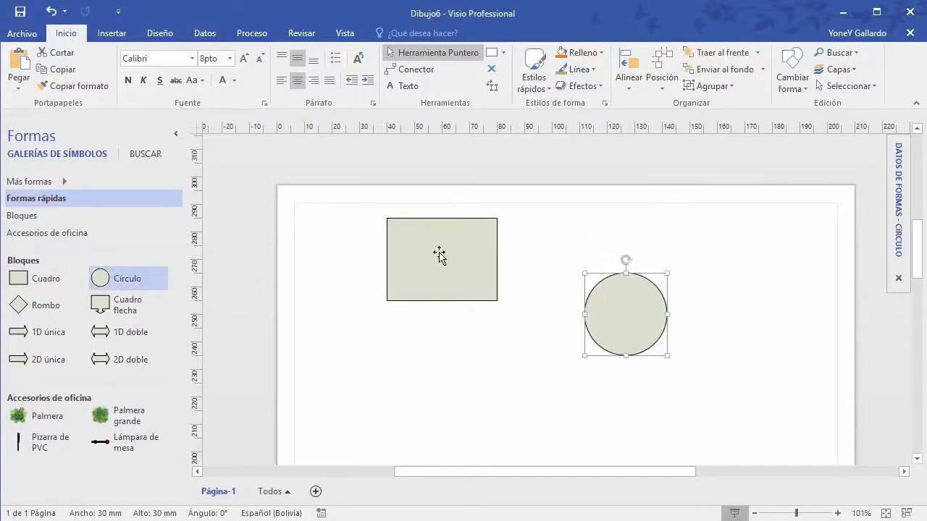
click(439, 253)
double_click(440, 255)
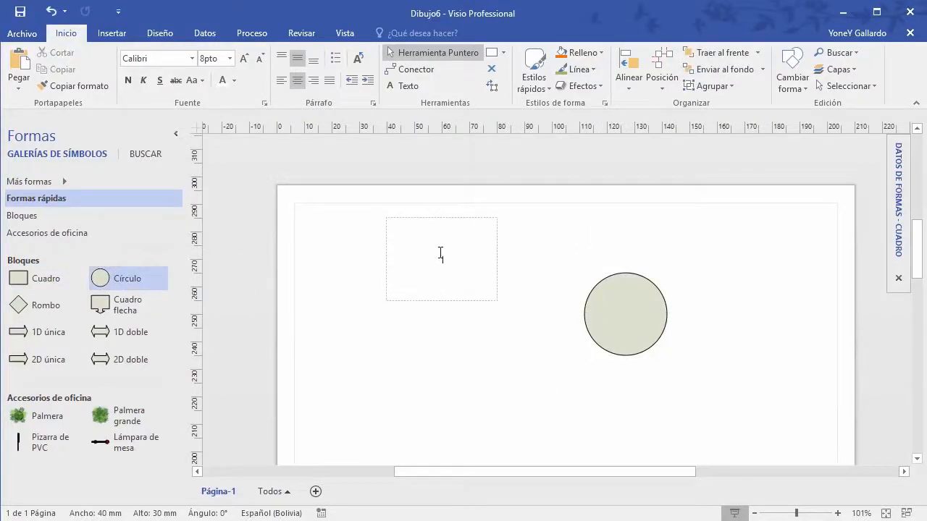
text(TITULO PRIMERO)
Step: Label the circle TITULO SEGUNDO
click(613, 311)
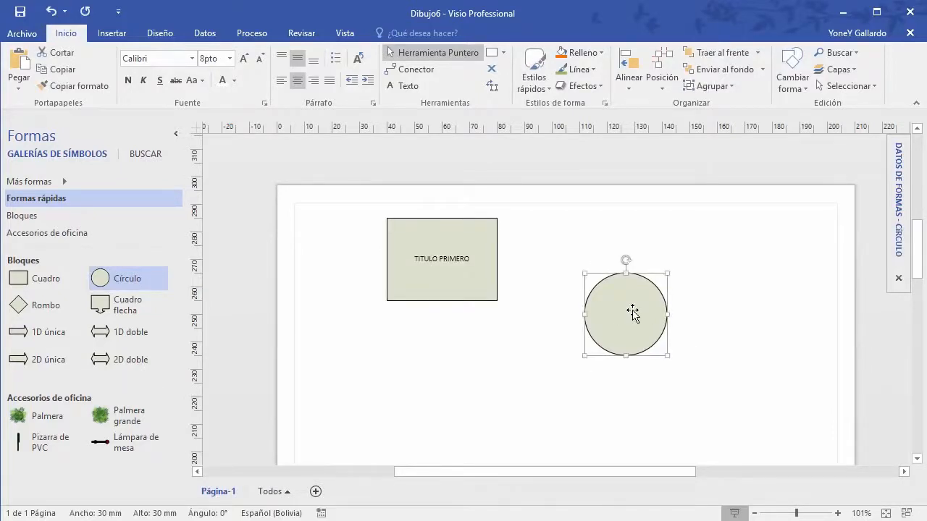
key(Delete)
text(TITULO SEG)
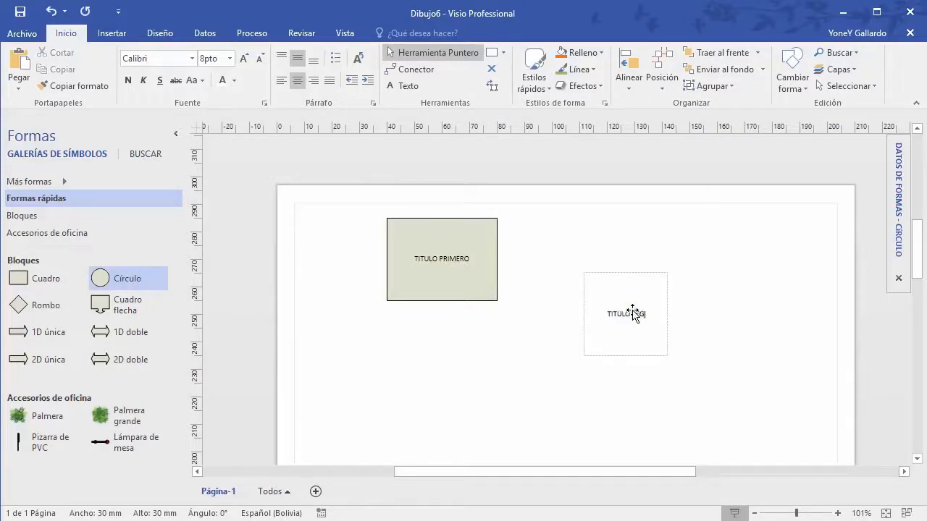
text(UNDO)
click(768, 302)
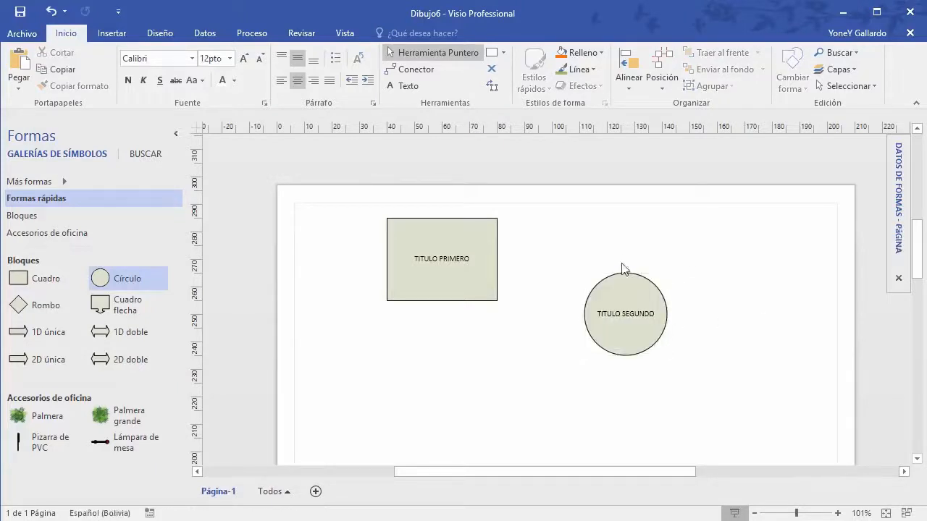
click(456, 237)
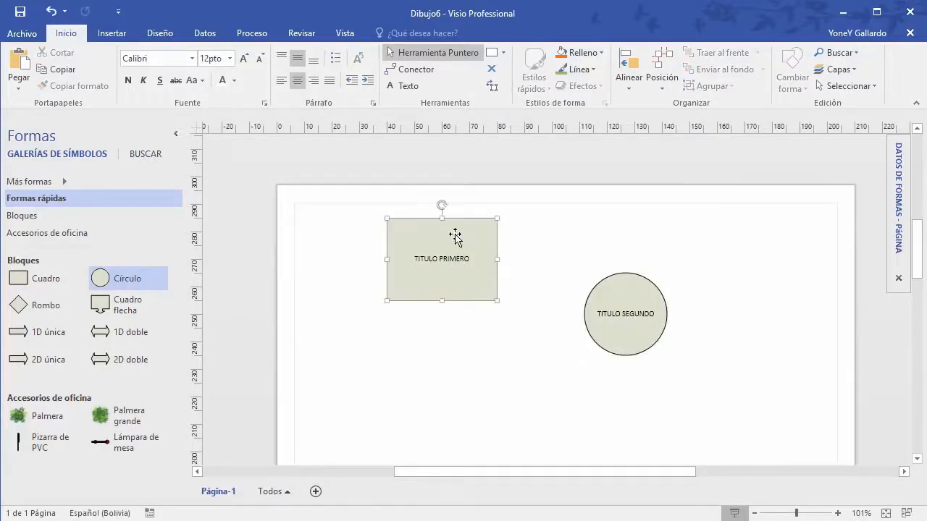
Step: Assign the TITULO SEGUNDO circle to the Personal layer via Asignar a capa
click(848, 70)
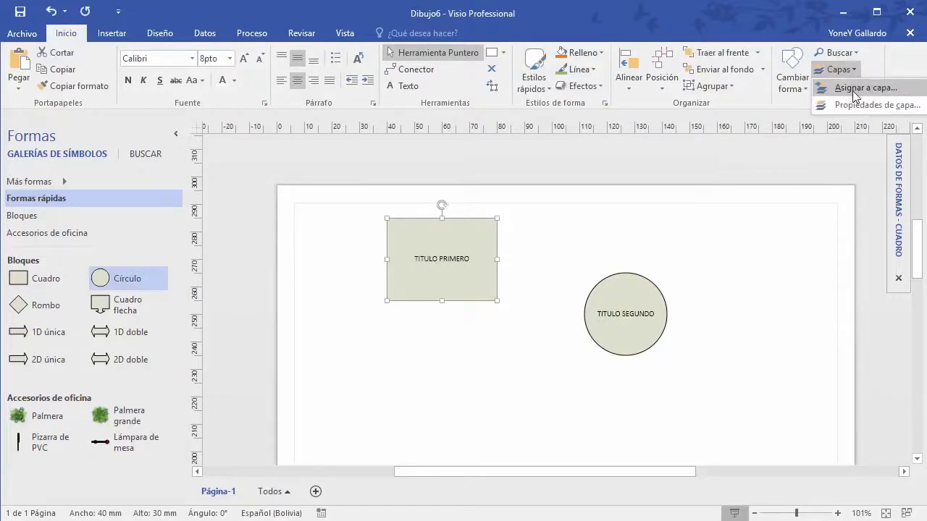
click(654, 288)
click(650, 290)
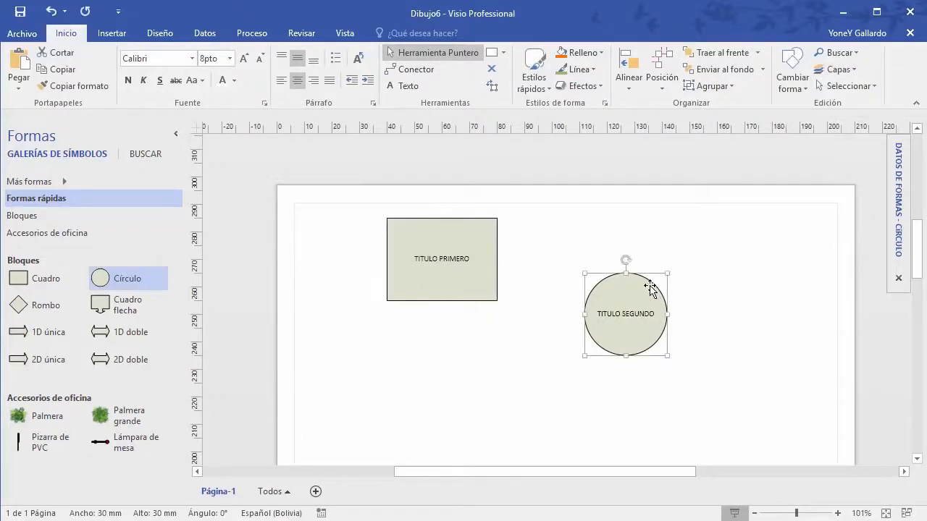
click(843, 69)
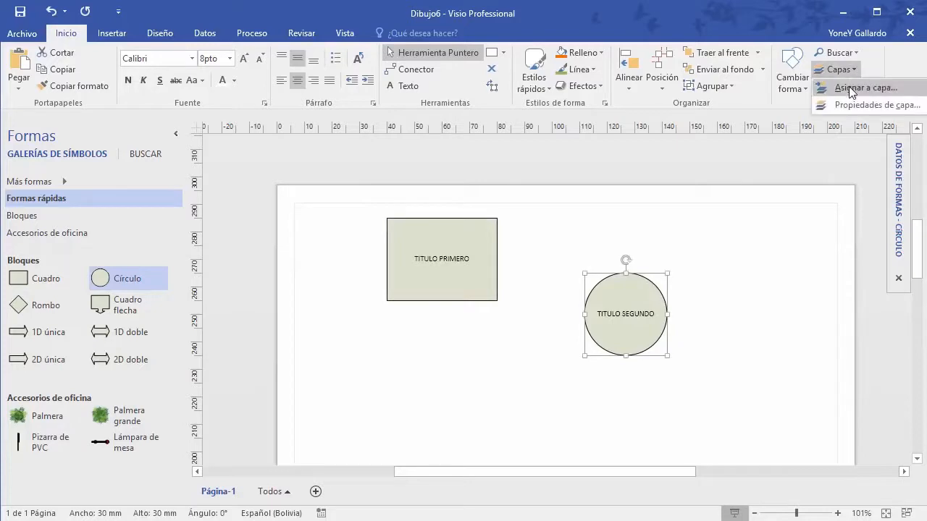
click(849, 86)
drag(679, 174, 819, 154)
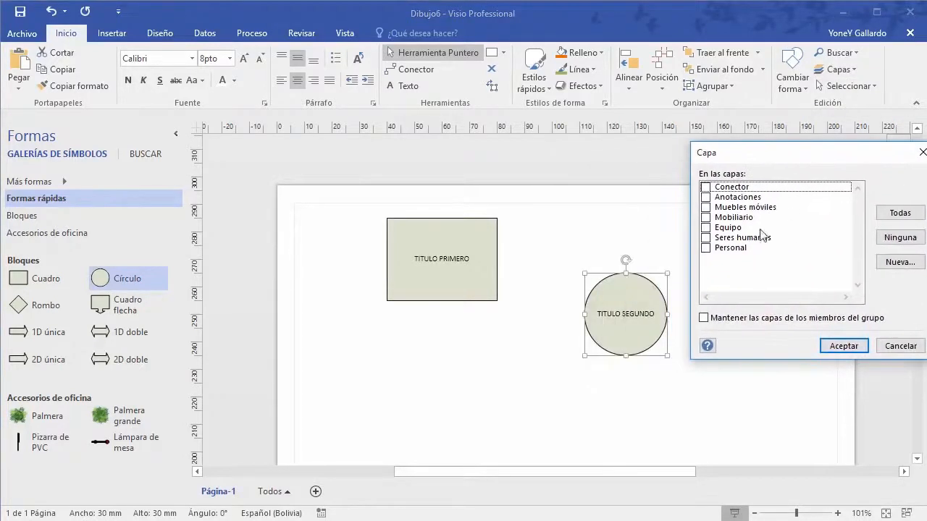
click(706, 248)
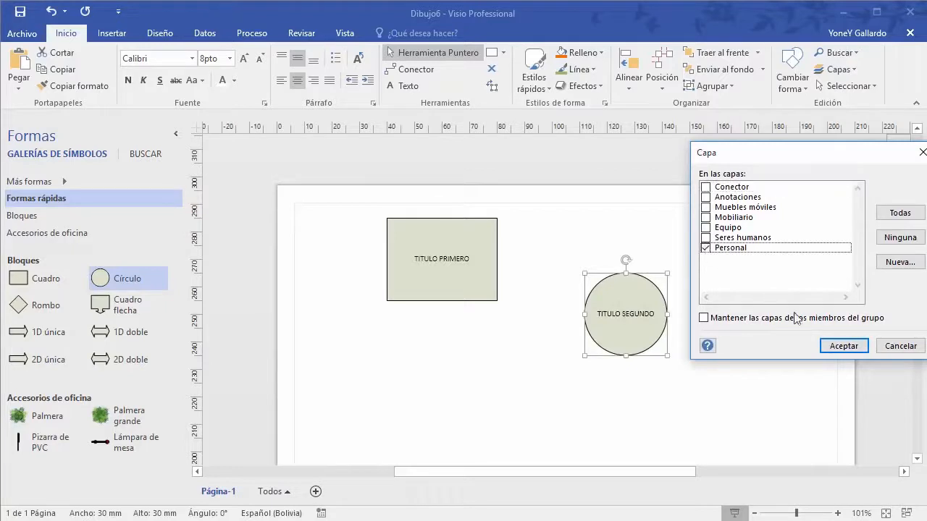
click(844, 346)
click(241, 351)
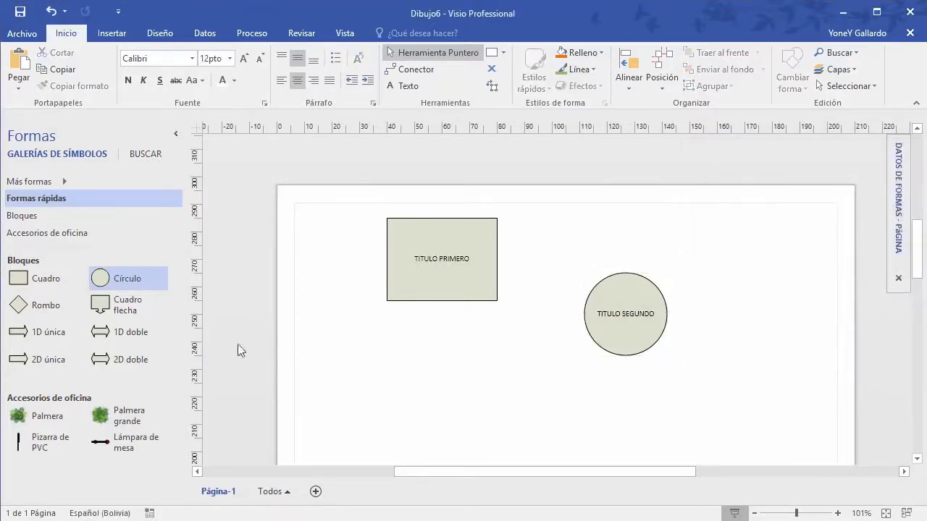
Step: Place a Palmera, a Palmera grande and a Lámpara de mesa below the shapes
drag(17, 415, 407, 369)
drag(122, 428, 480, 371)
drag(125, 448, 575, 418)
click(608, 418)
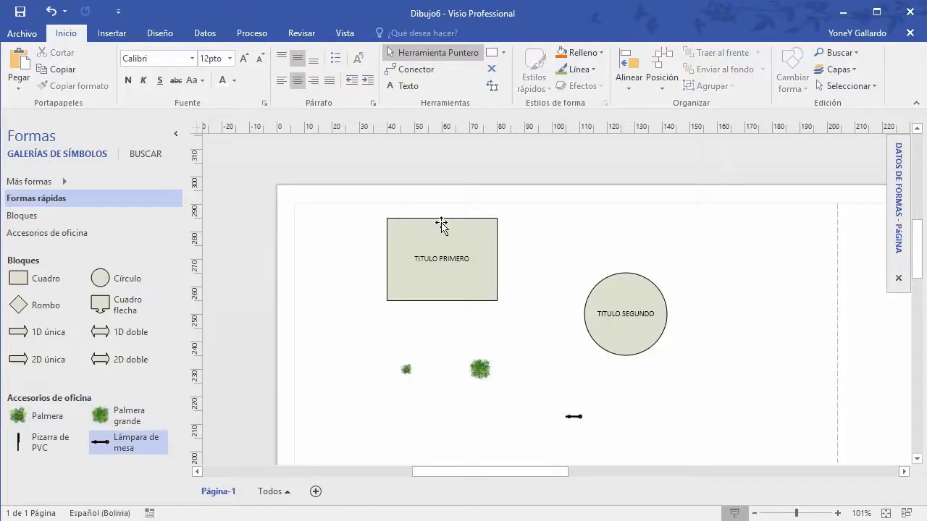
Step: Draw a connector from the TITULO PRIMERO square to the TITULO SEGUNDO circle
click(441, 225)
click(417, 68)
drag(464, 253, 652, 332)
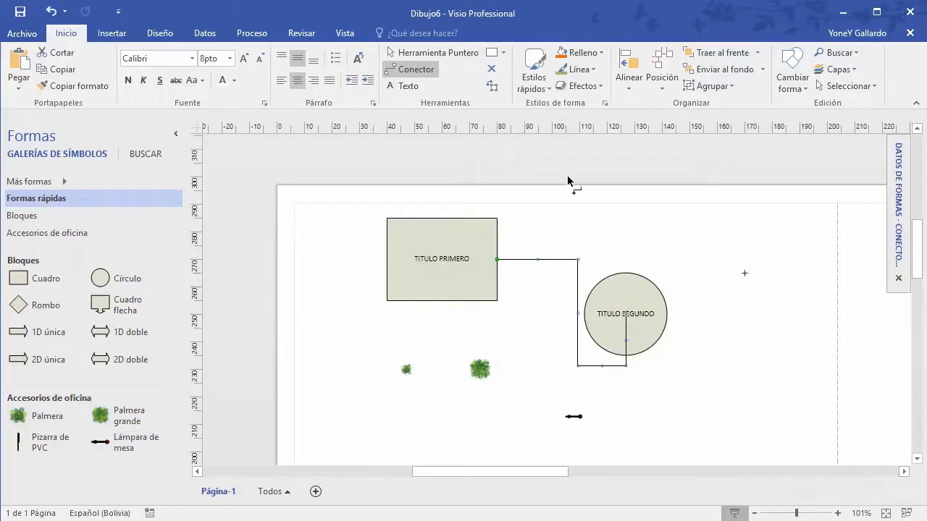
click(435, 52)
click(806, 287)
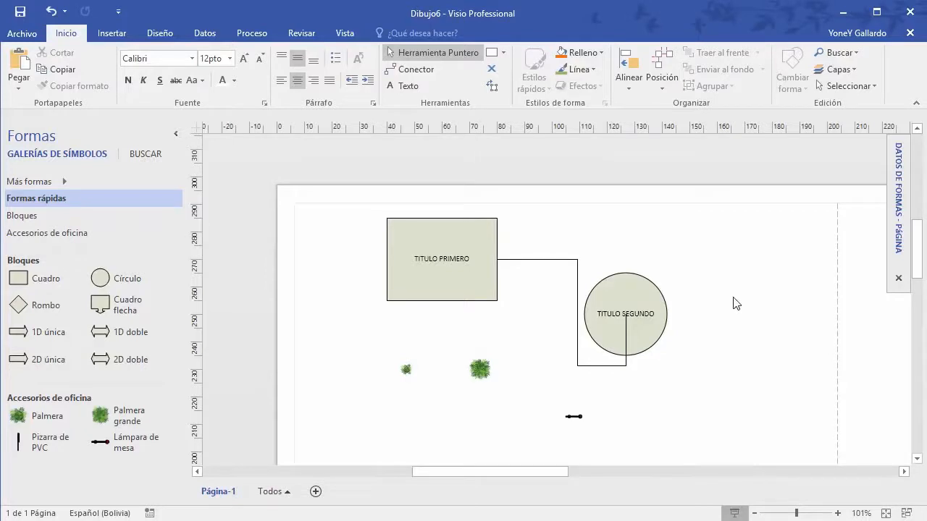
mouse_move(734, 304)
mouse_down()
mouse_move(728, 278)
mouse_move(601, 253)
mouse_up()
click(840, 69)
click(848, 107)
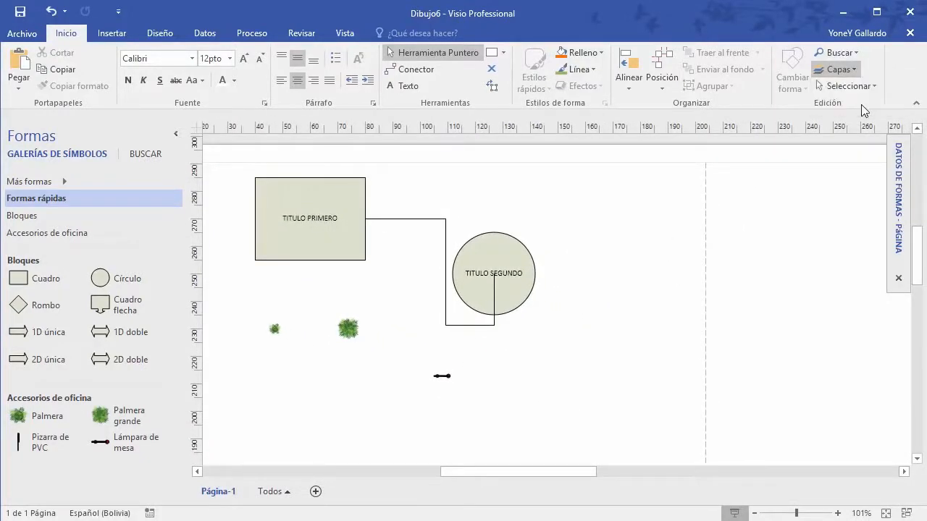
drag(703, 58, 717, 88)
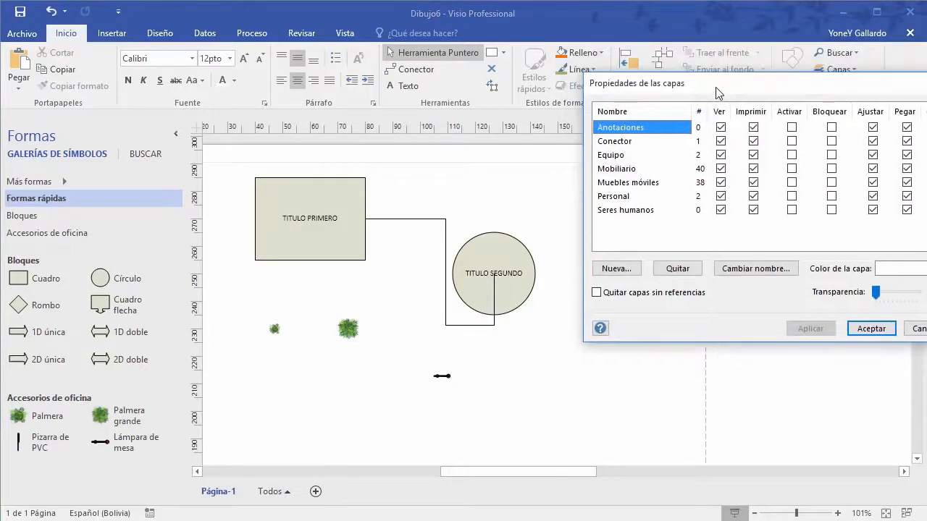
click(721, 196)
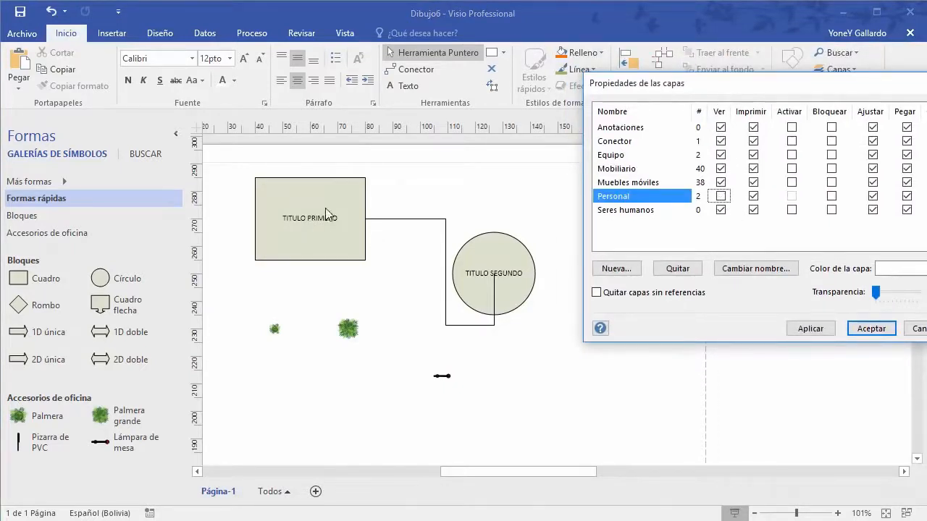
click(872, 329)
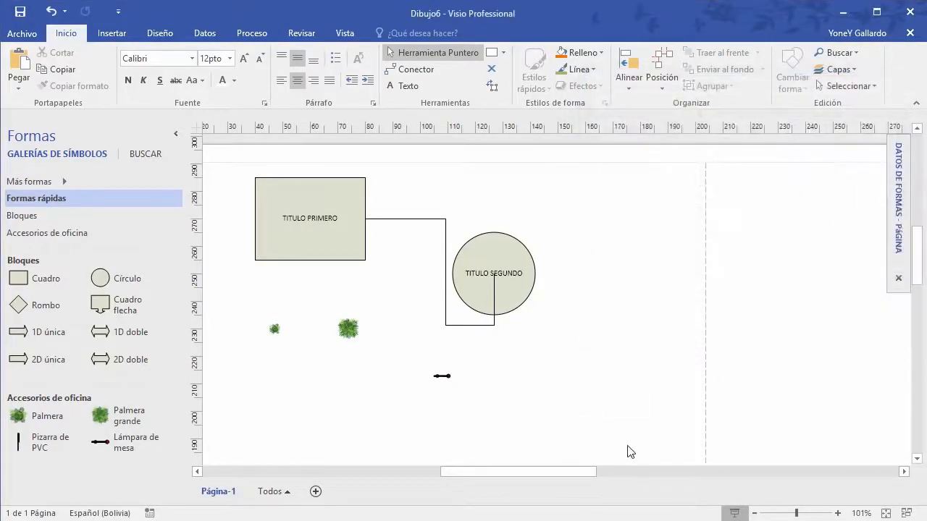
drag(628, 446, 212, 153)
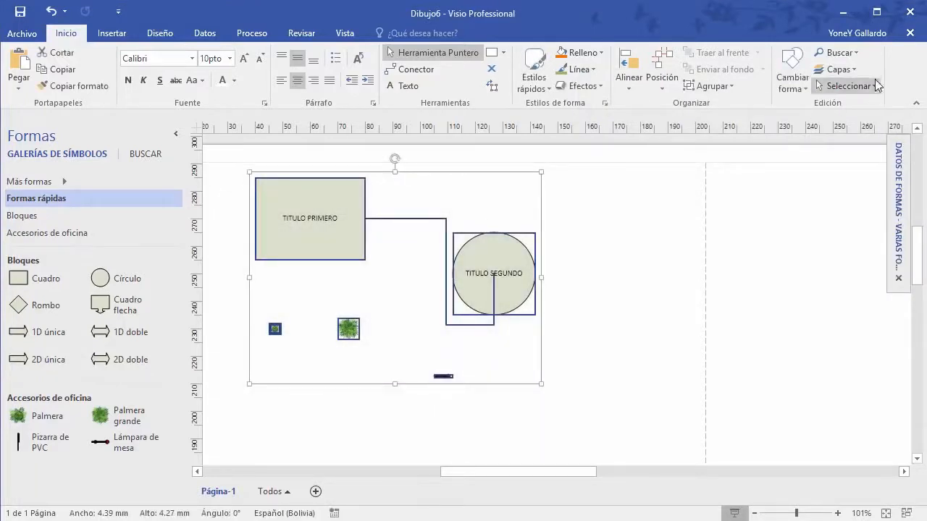
click(843, 70)
click(856, 102)
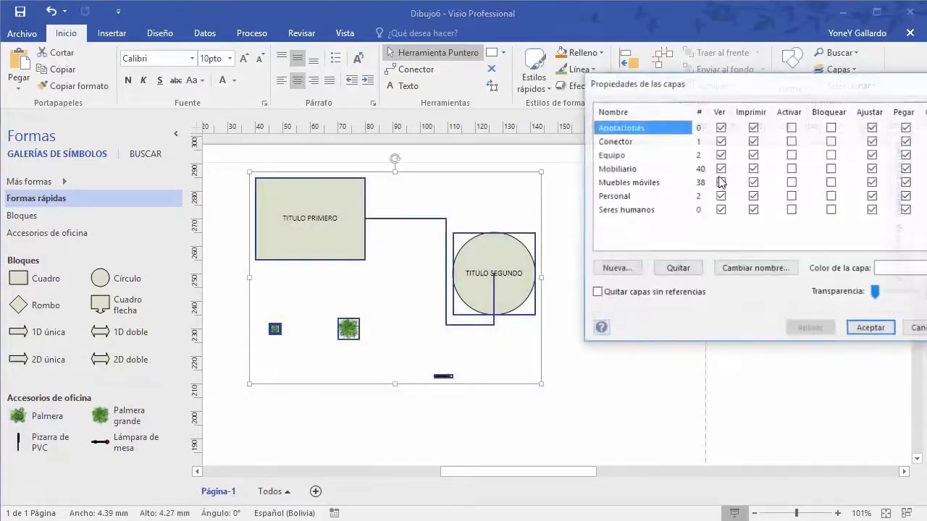
click(720, 196)
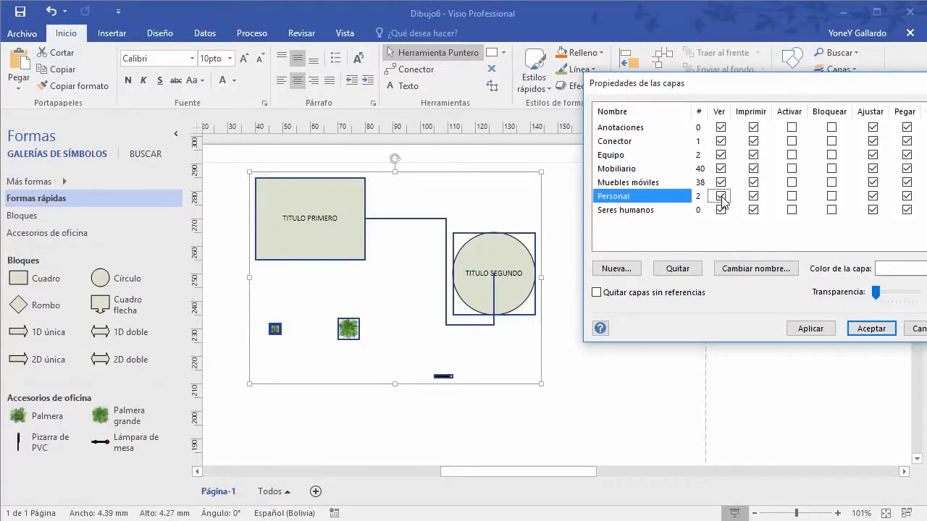
click(754, 197)
click(720, 197)
click(612, 381)
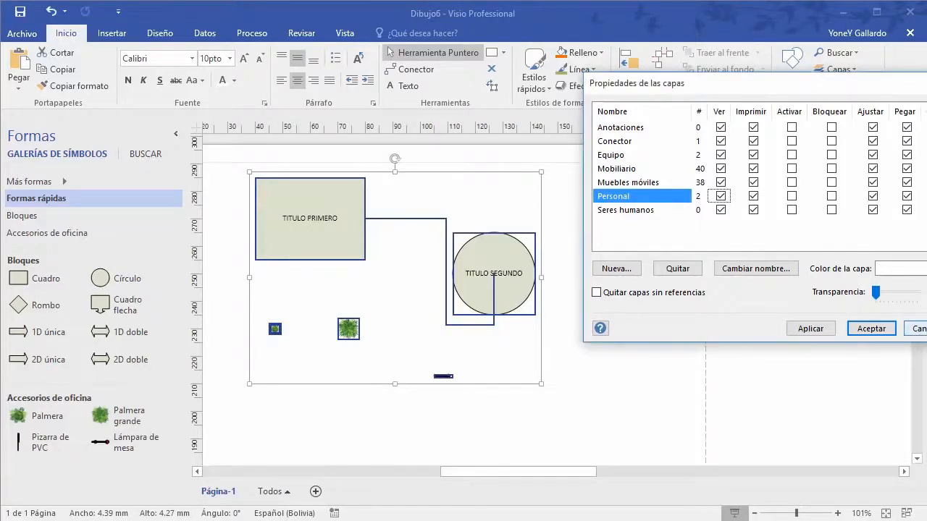
click(915, 328)
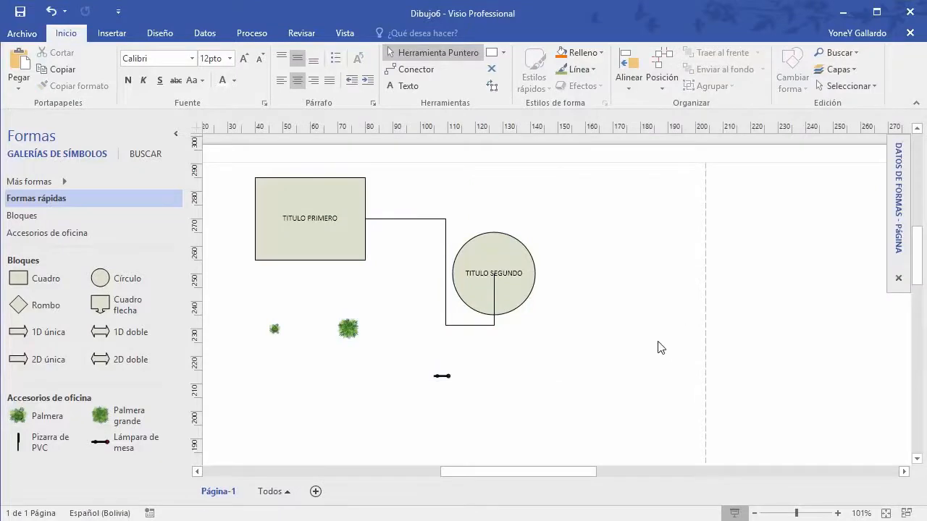
Step: Untick Ver for the Personal layer in Layer Properties, then check the print preview
click(857, 73)
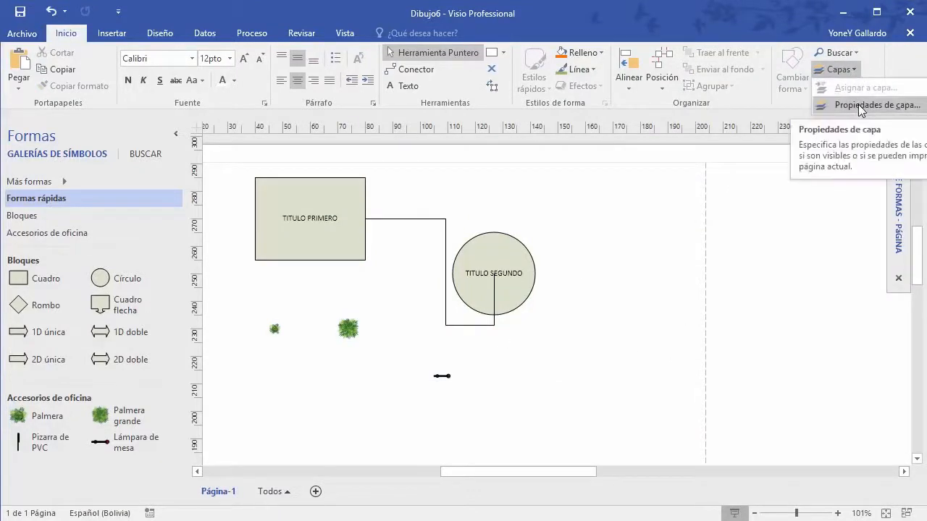
click(860, 106)
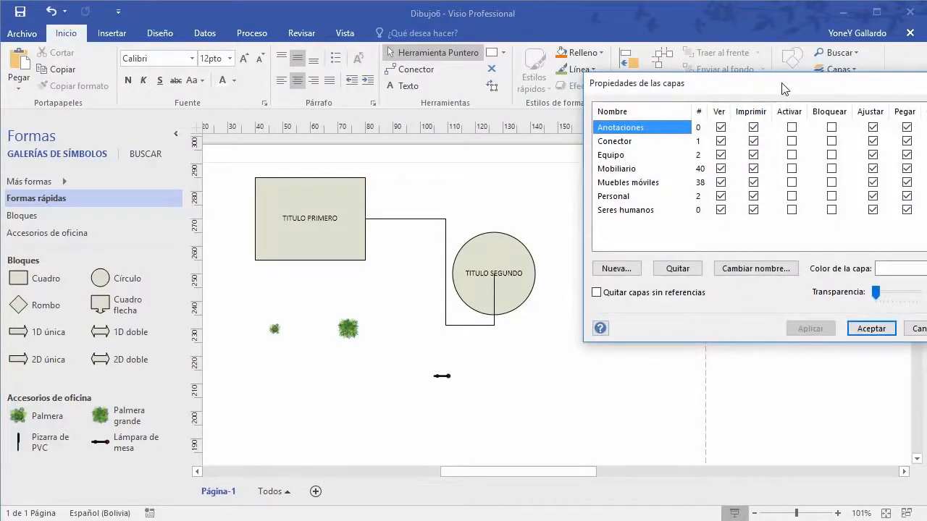
drag(781, 87, 753, 106)
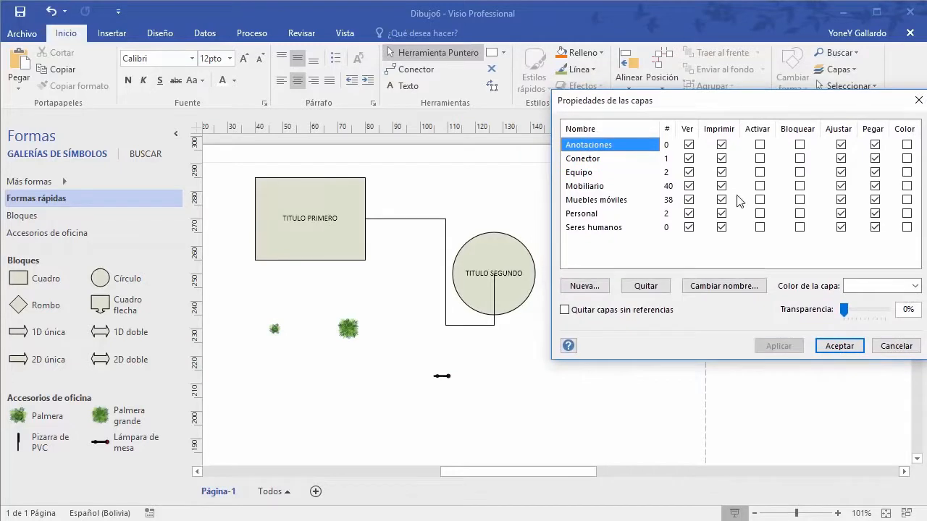
click(689, 213)
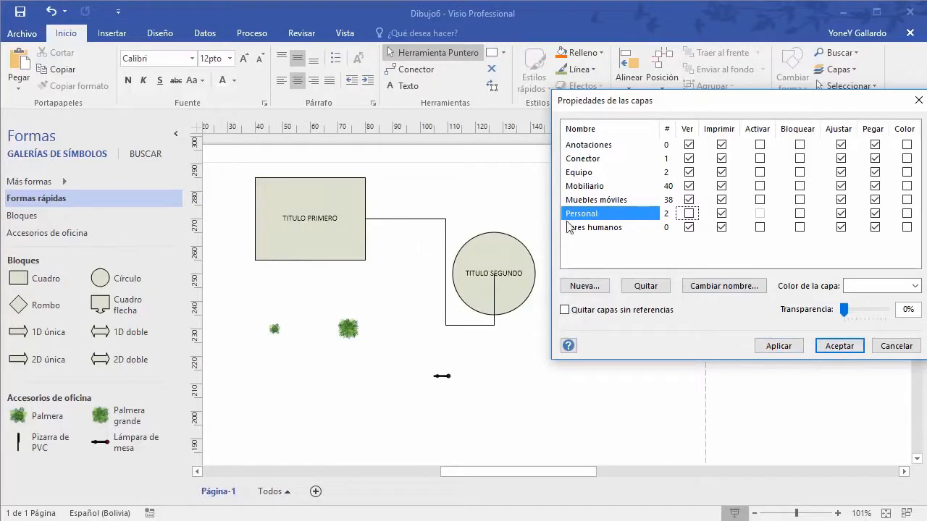
click(689, 158)
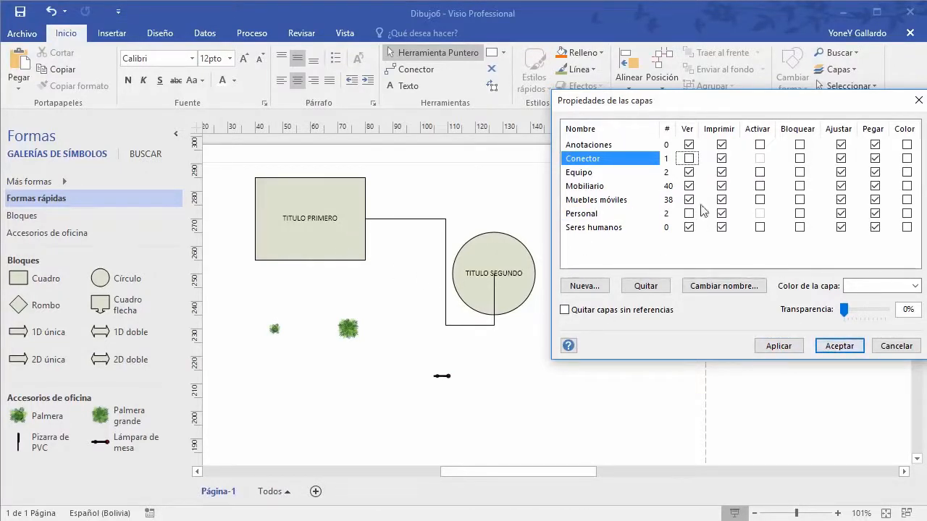
click(688, 159)
click(841, 345)
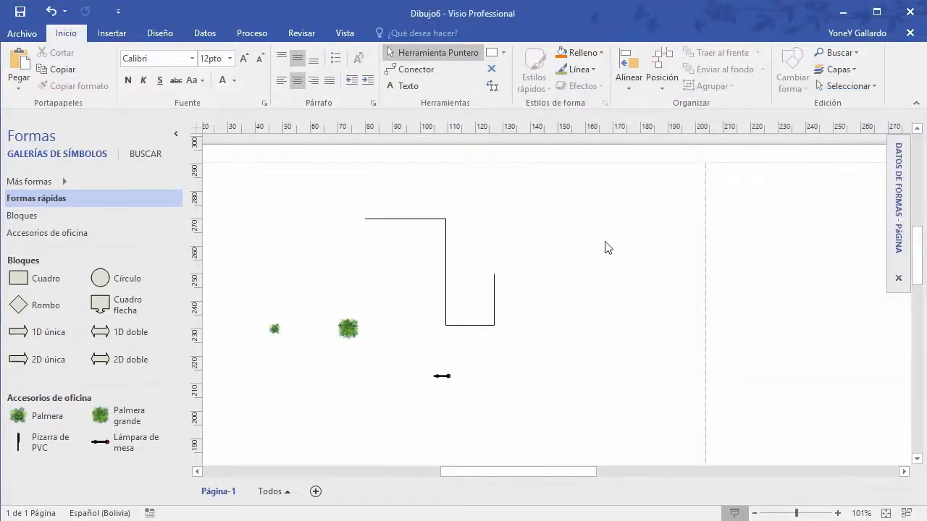
key(ctrl+p)
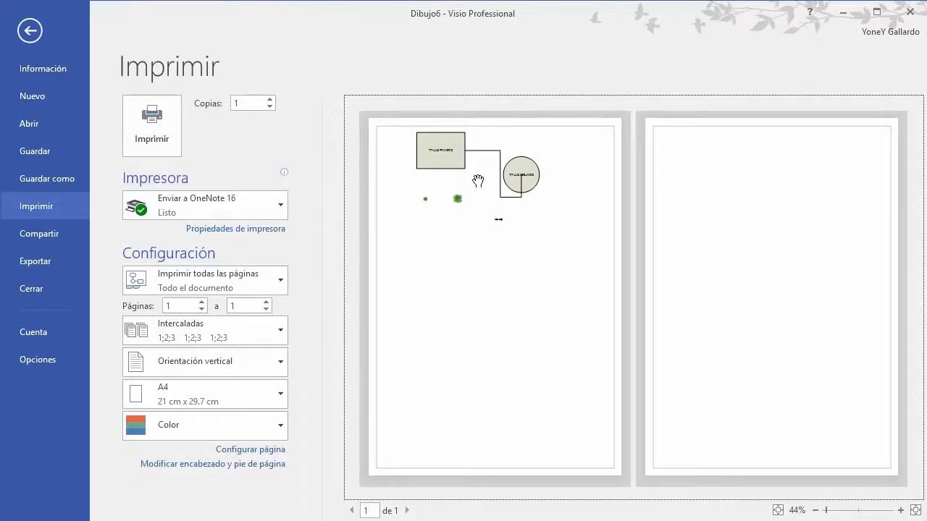
key(Escape)
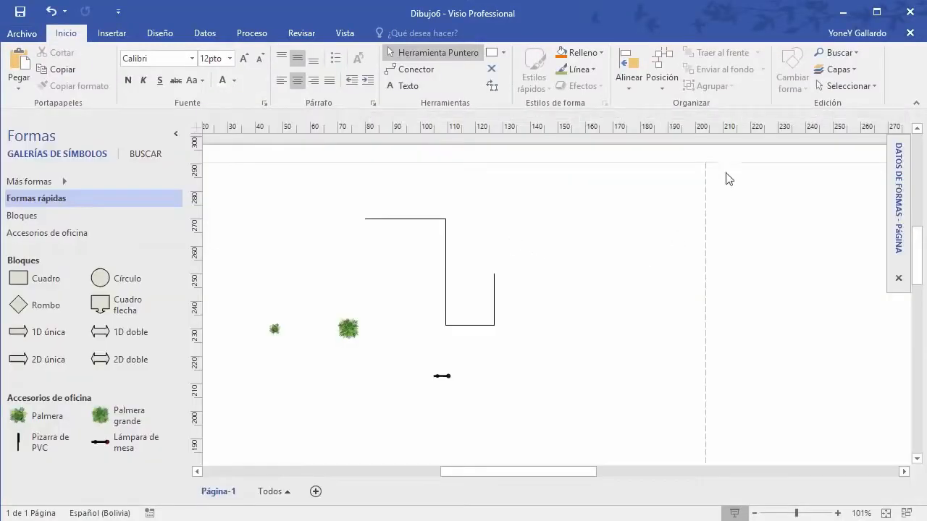
Step: Make the Personal layer visible but non-printing, then verify it in the print preview
click(837, 70)
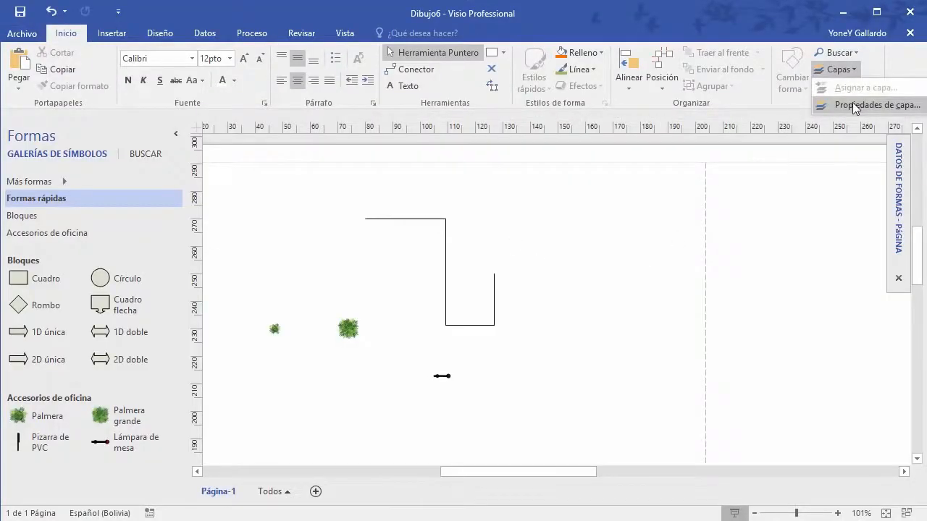
click(855, 105)
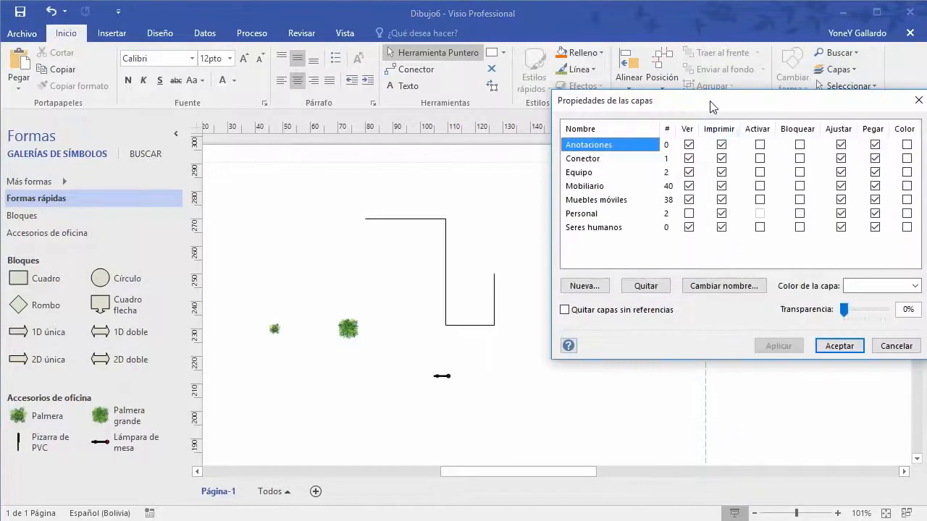
drag(711, 101, 697, 118)
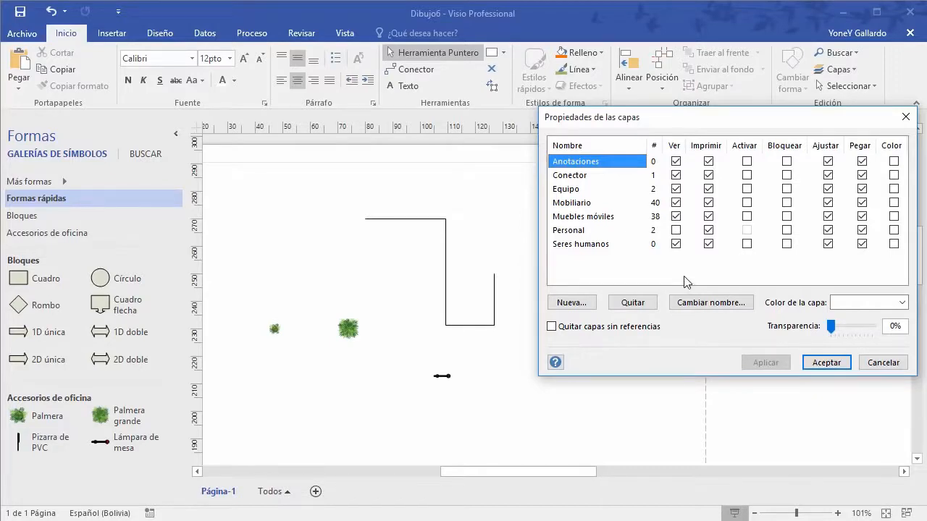
drag(716, 145, 709, 186)
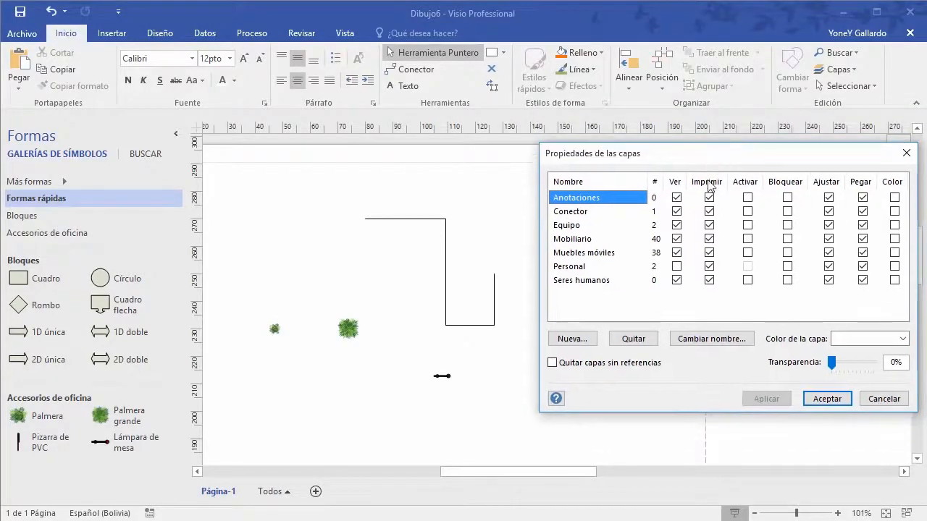
click(677, 268)
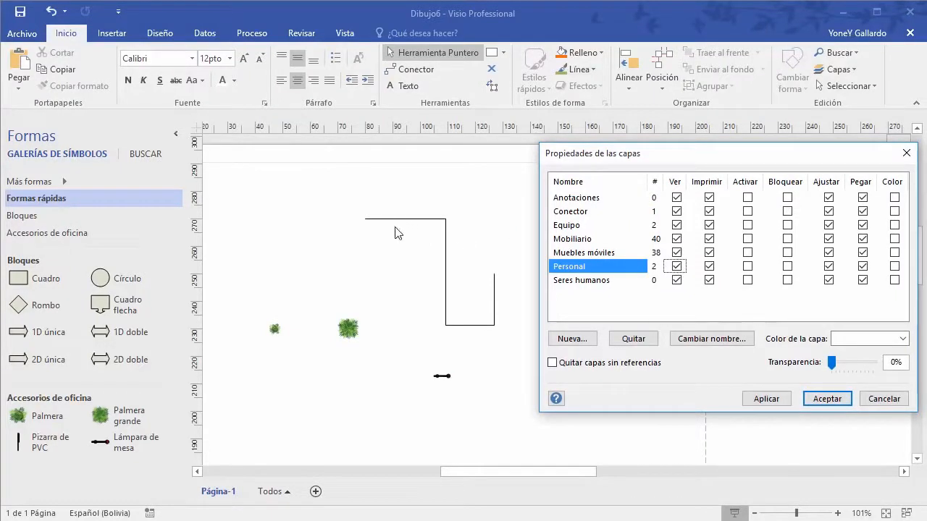
click(710, 268)
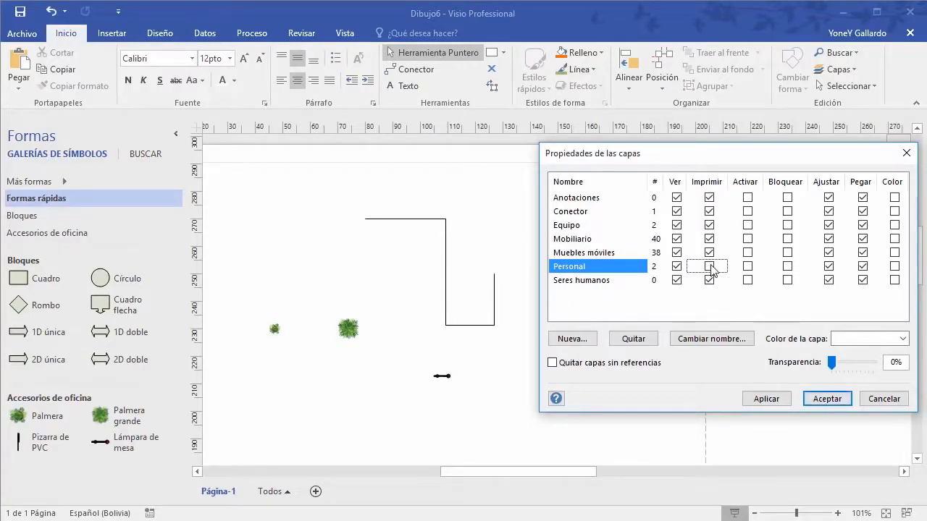
click(825, 403)
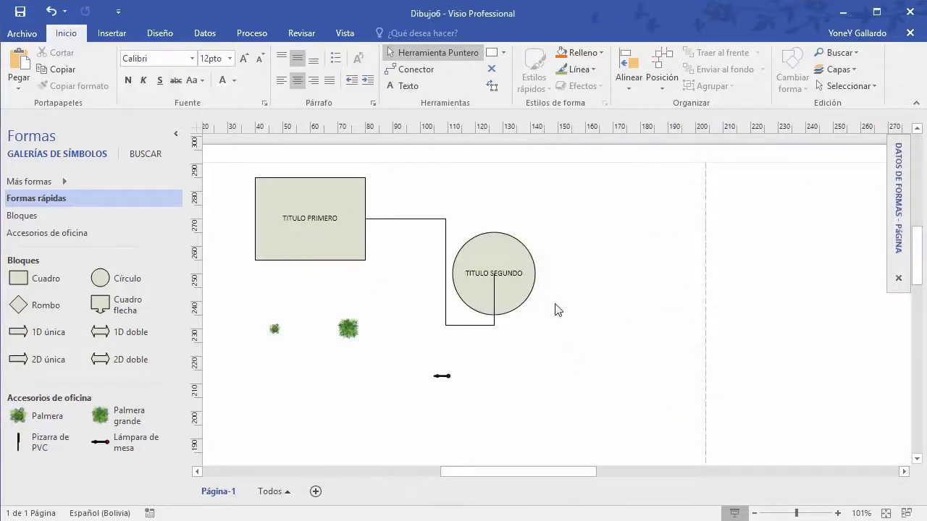
key(ctrl+p)
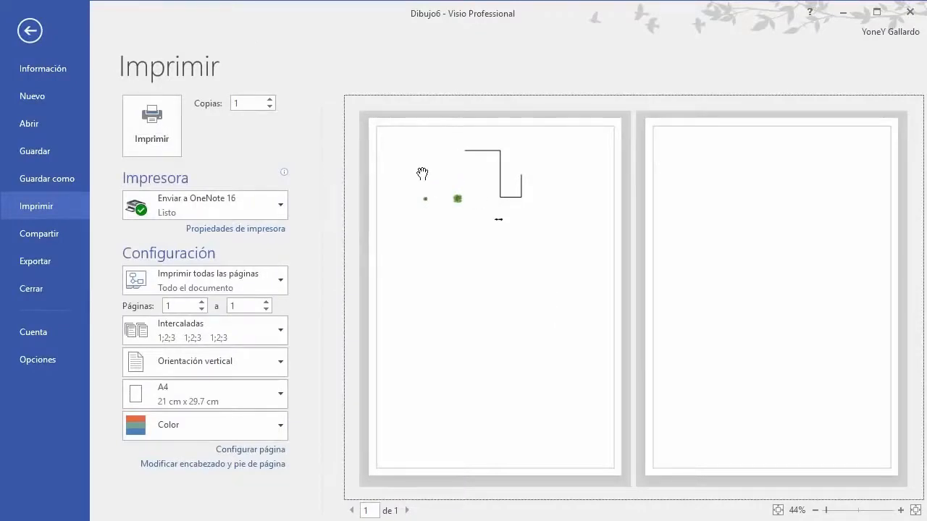
key(Escape)
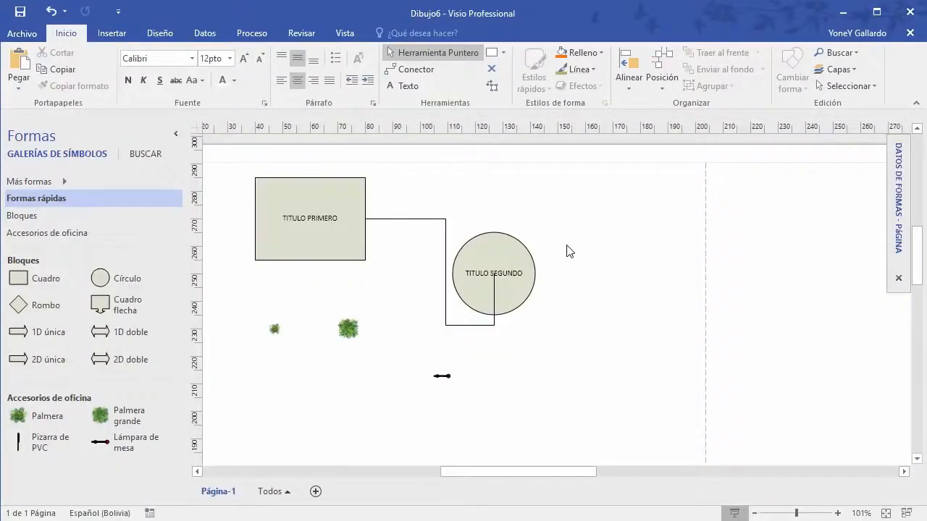
Step: Select the TITULO PRIMERO square, check the layer options, then deselect it
click(355, 181)
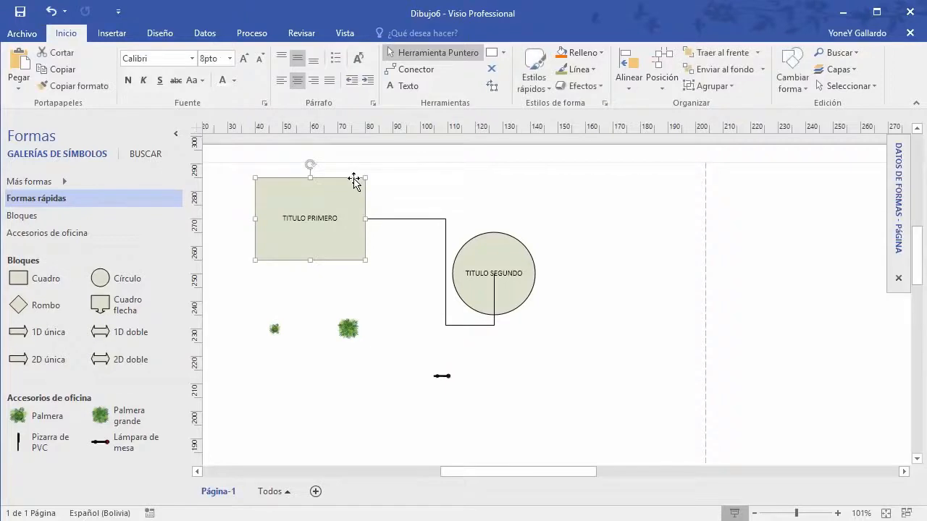
click(854, 70)
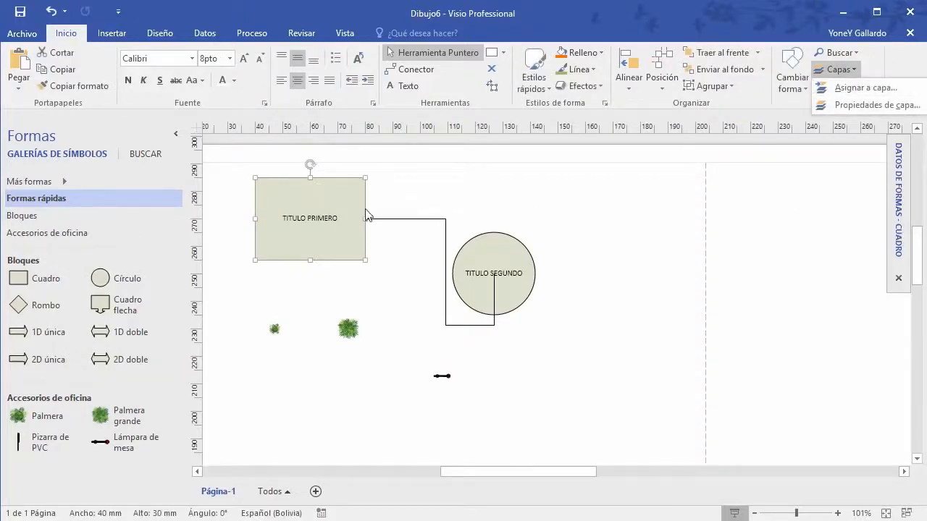
click(639, 265)
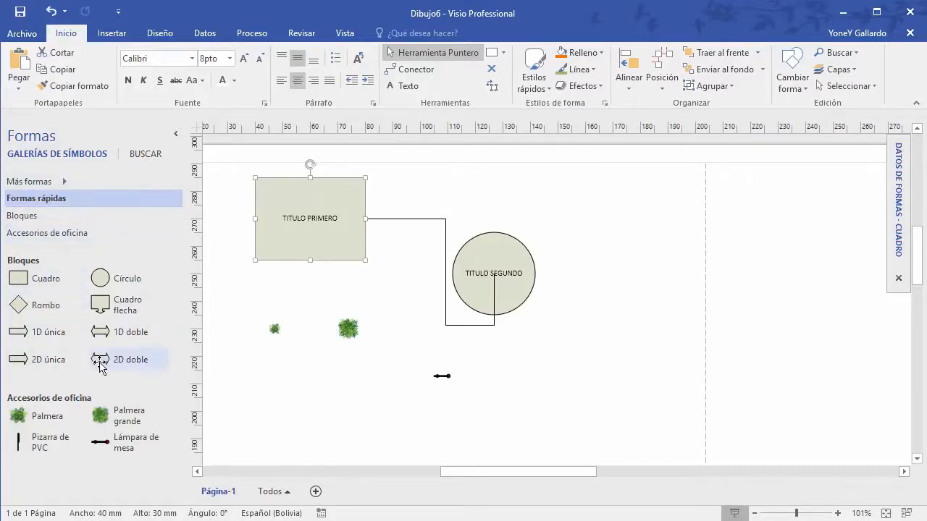
click(566, 366)
Step: Box-select every shape on the page and delete them all
drag(594, 470, 579, 470)
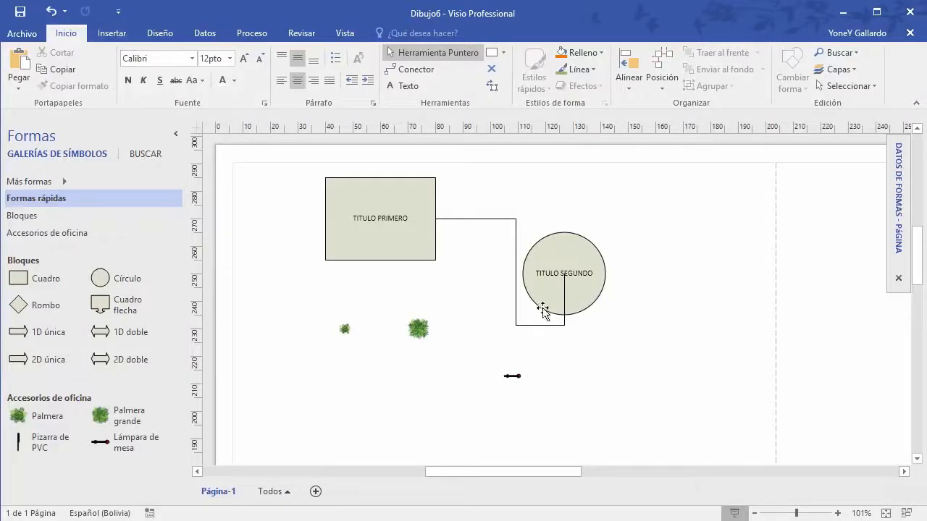
drag(659, 408, 306, 174)
key(Delete)
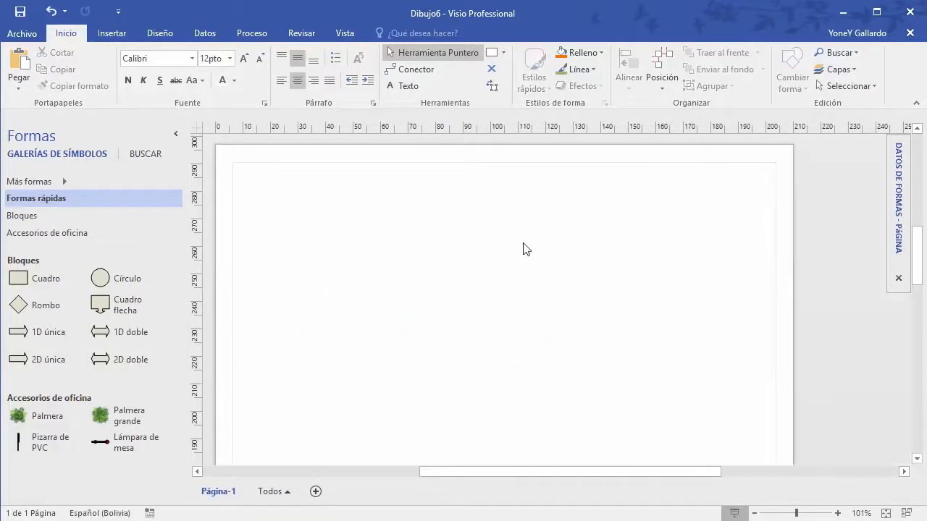
drag(545, 469, 536, 469)
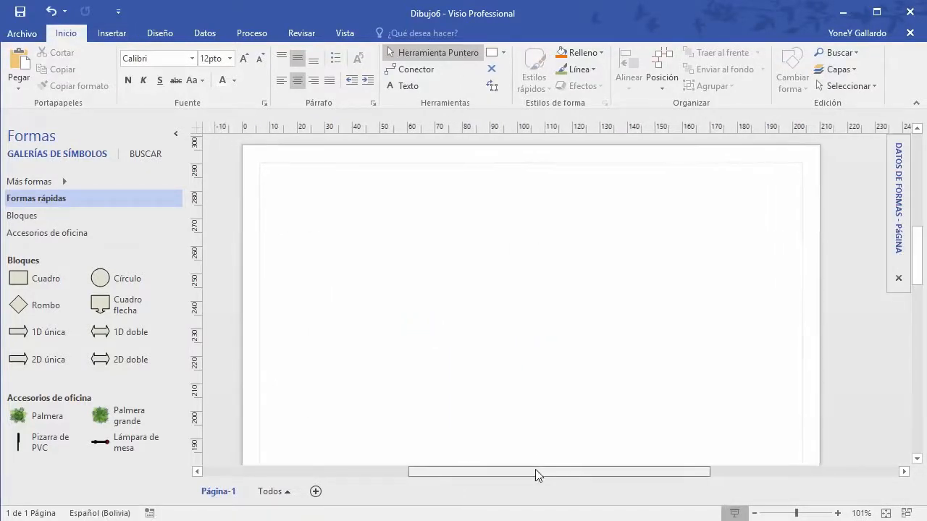
click(112, 34)
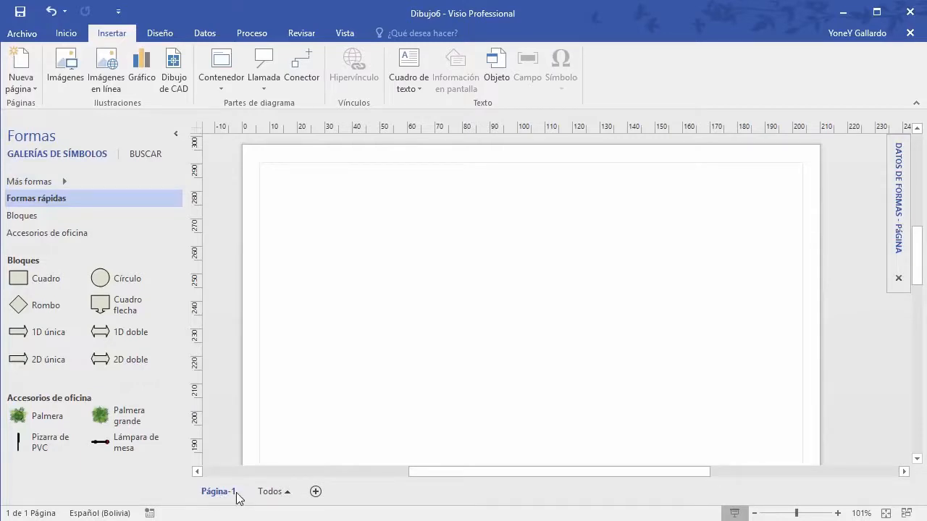
Step: Add a new page and name it Segunda
click(316, 492)
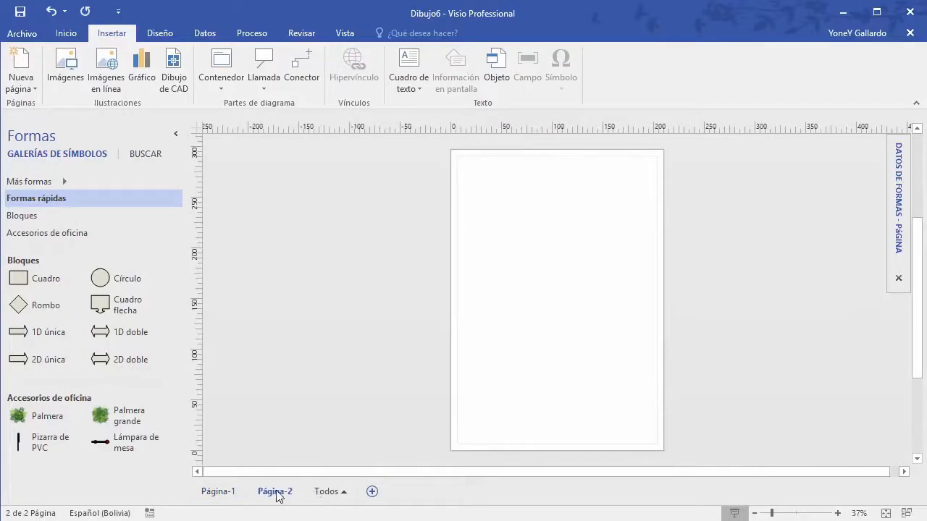
double_click(284, 495)
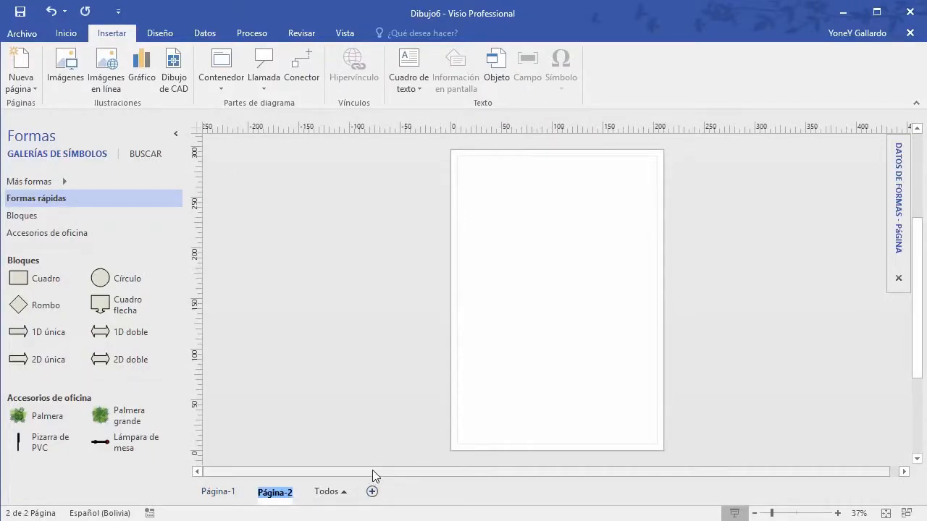
text(D)
key(BackSpace)
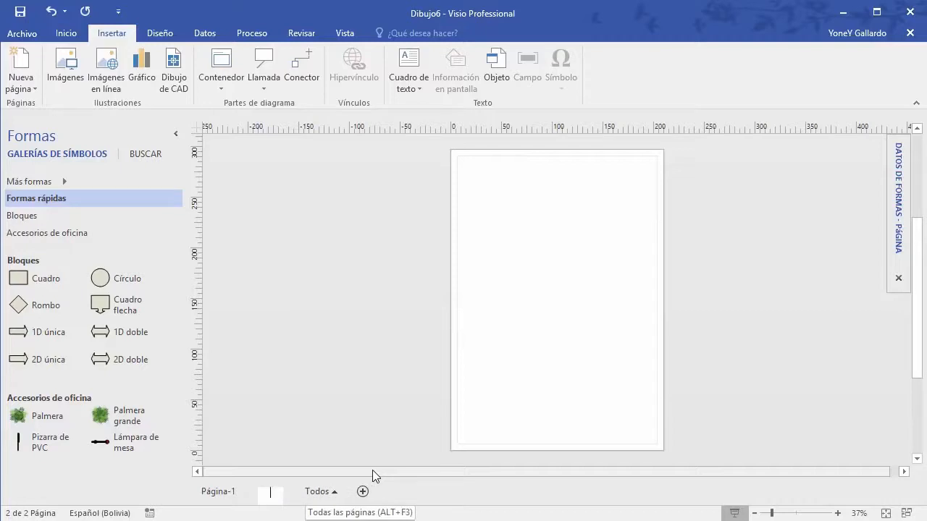
text(Segundo)
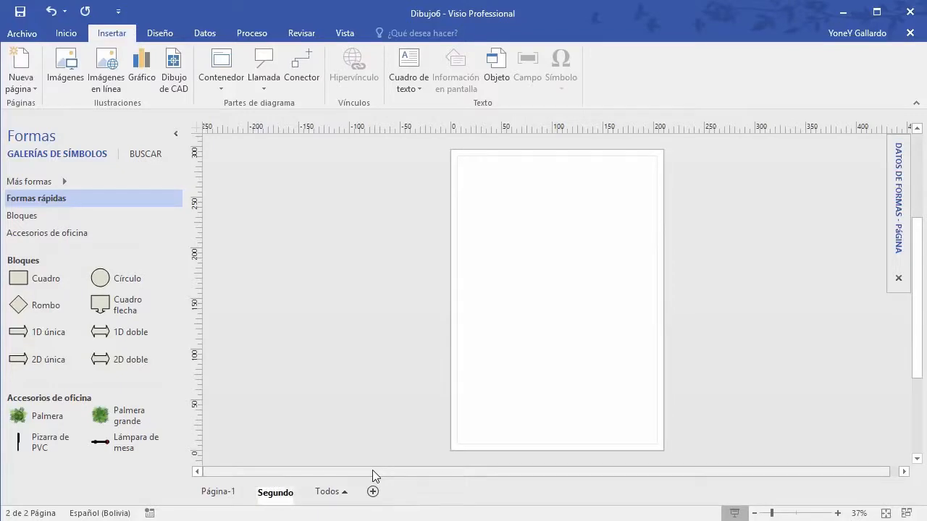
key(BackSpace)
text(a)
key(Return)
Step: Rename the first page to Primera
click(231, 493)
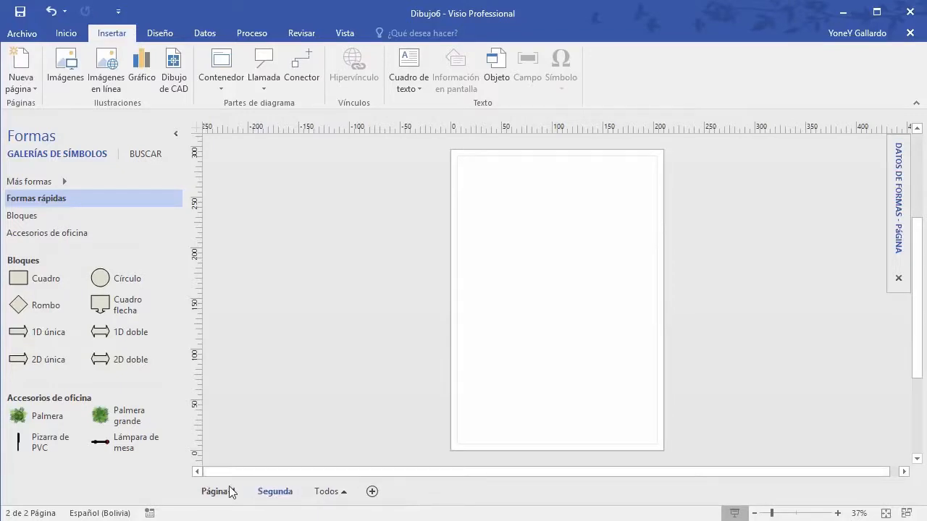
double_click(228, 494)
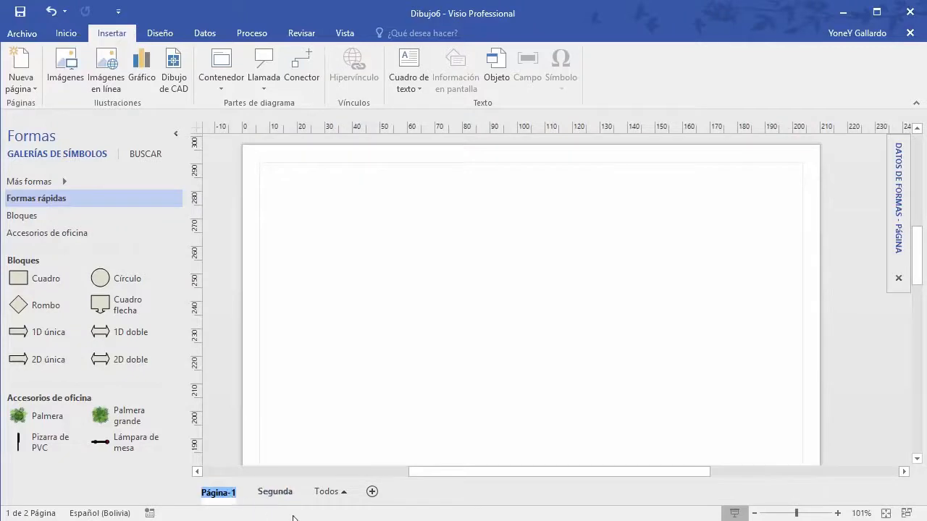
text(p)
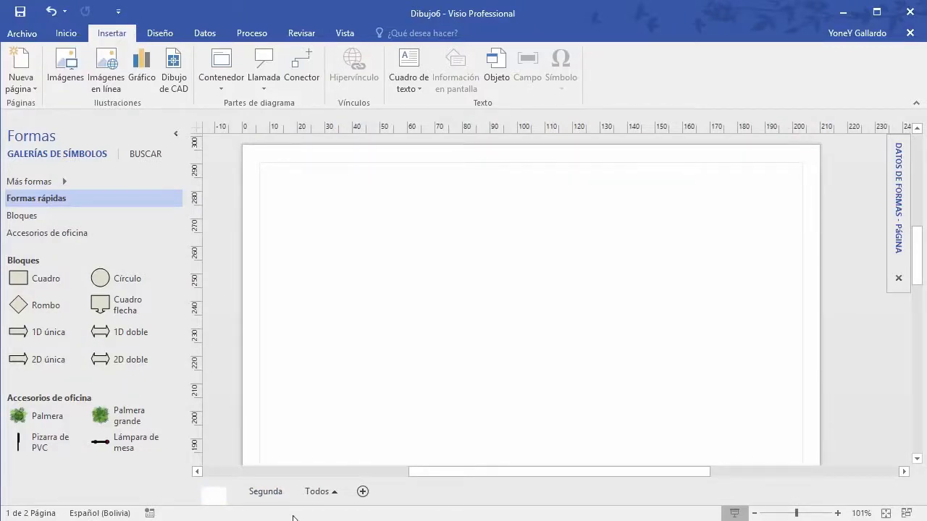
text(rimera)
key(Return)
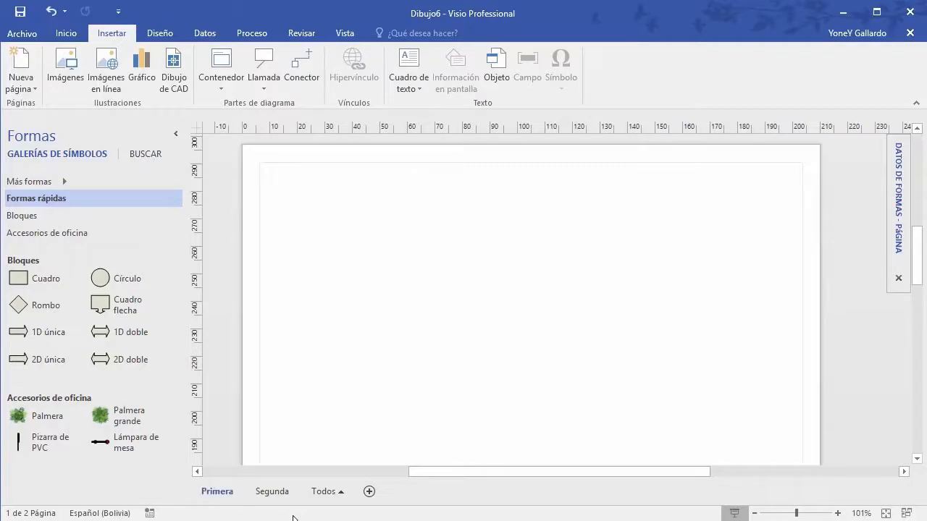
Step: Add a third page and name it Tercera
click(369, 493)
double_click(336, 493)
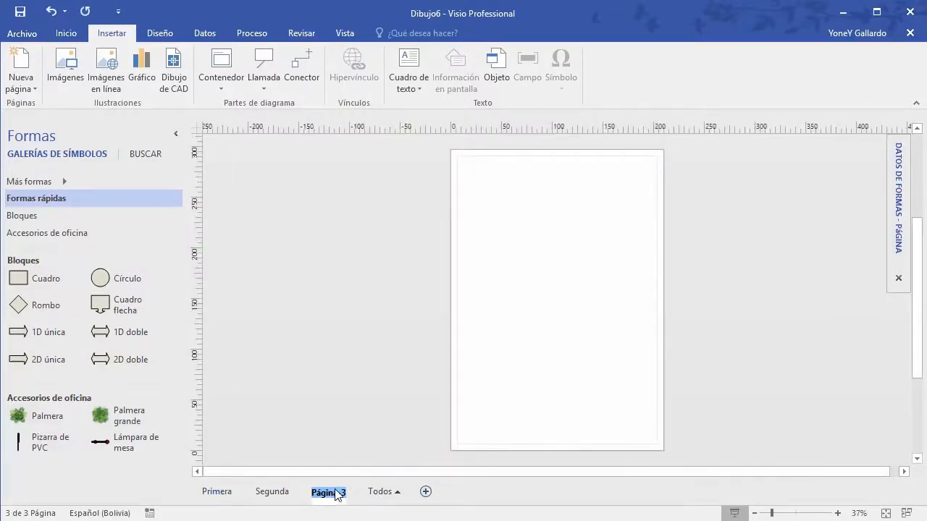
text(Tercera)
key(Return)
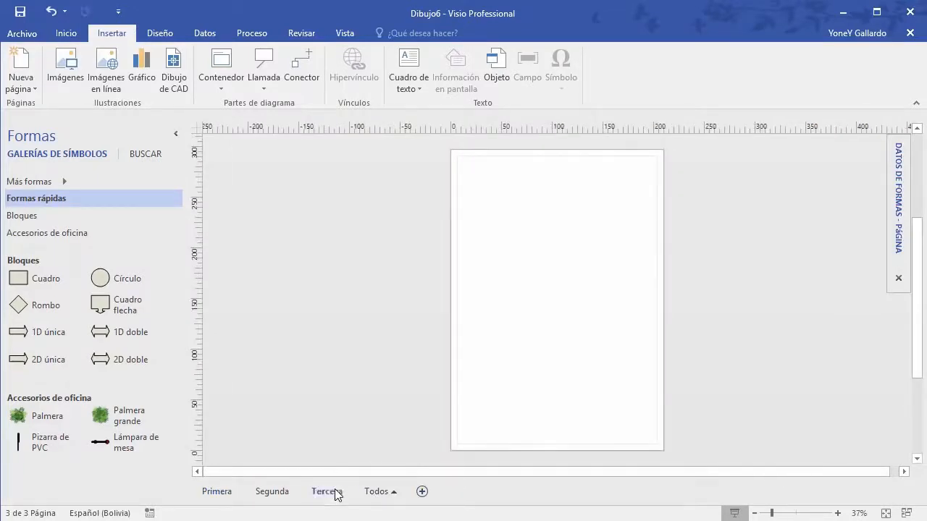
Step: Browse the page list, moving between Primera and Segunda and ending on Primera
click(377, 492)
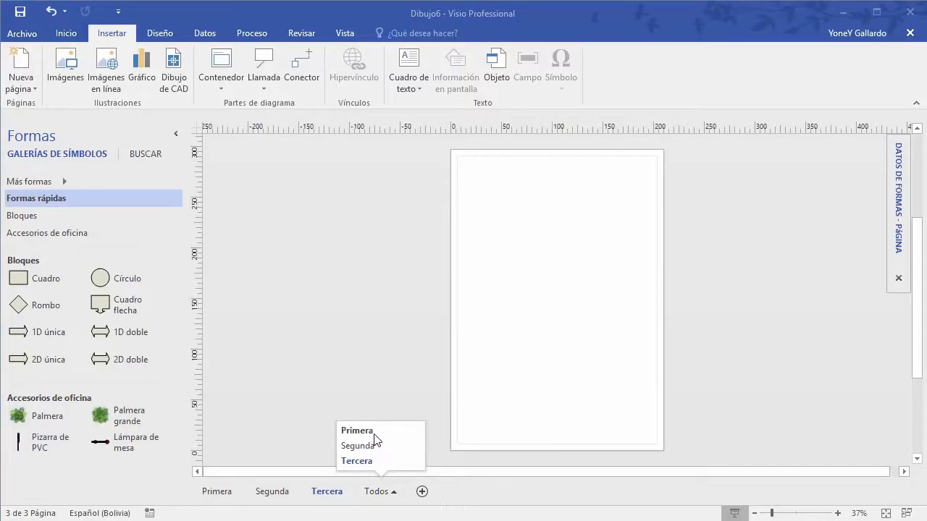
click(374, 380)
click(221, 492)
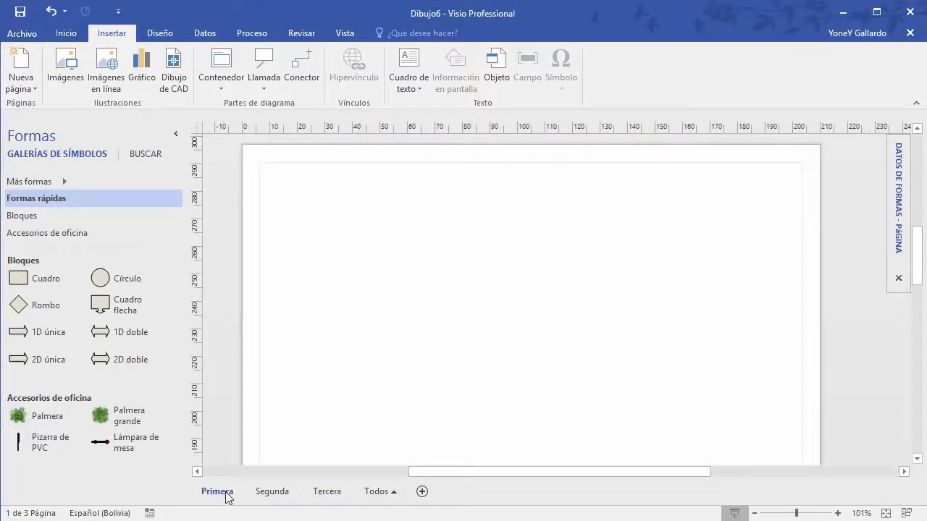
click(274, 496)
click(219, 495)
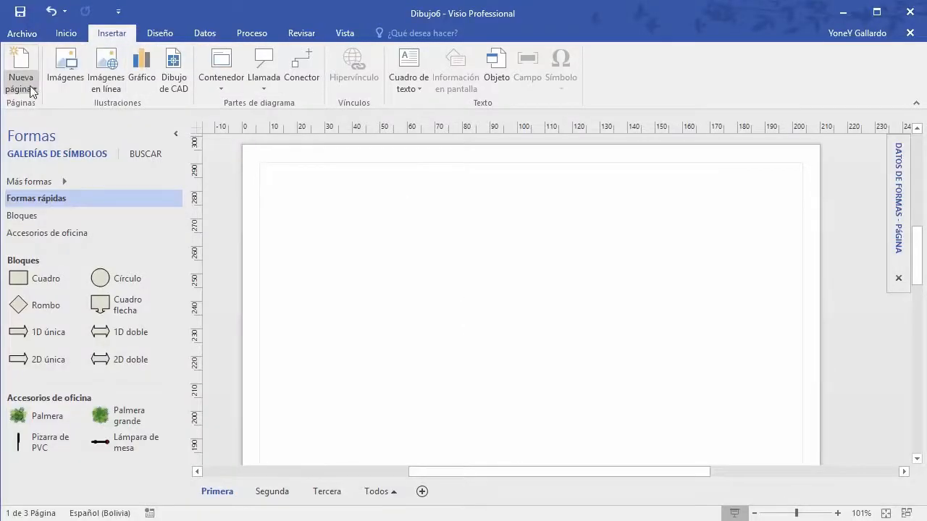
Step: Add a fourth page and rename Página-4 to Cuarta
click(20, 64)
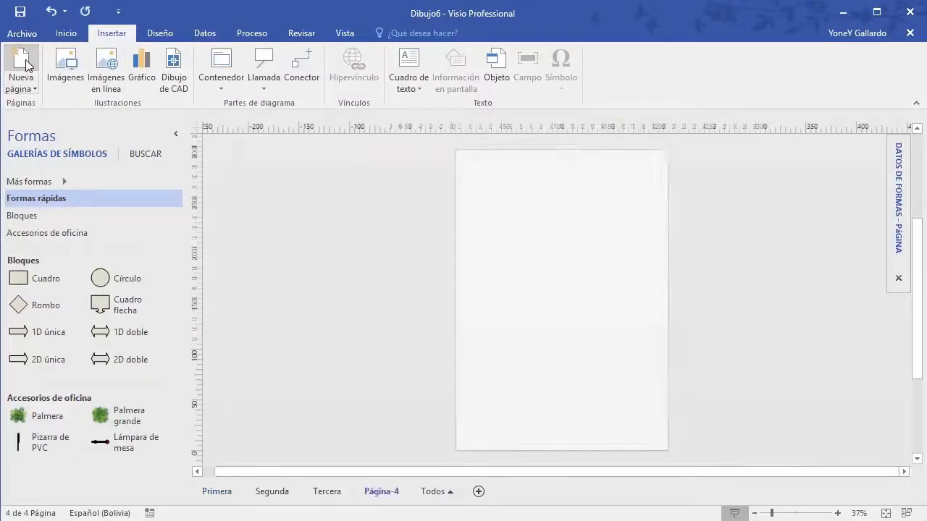
double_click(382, 494)
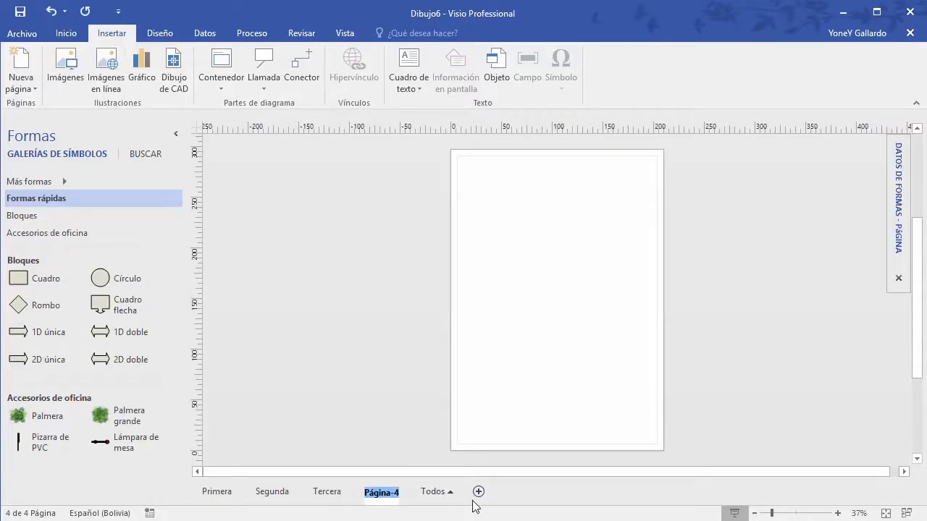
text(Cuarta)
key(Return)
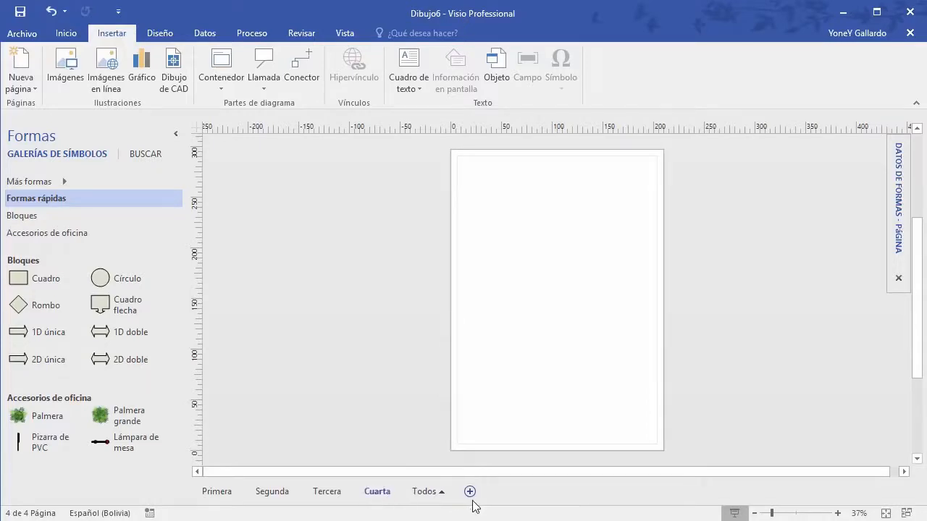
Step: Insert the picture resolutioncomparo.jpg onto the Cuarta page
click(66, 69)
click(345, 230)
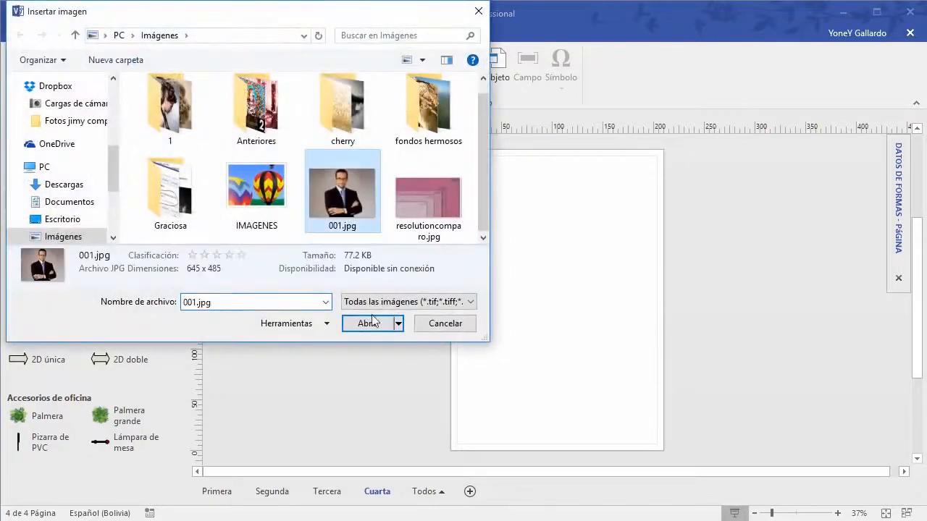
click(427, 212)
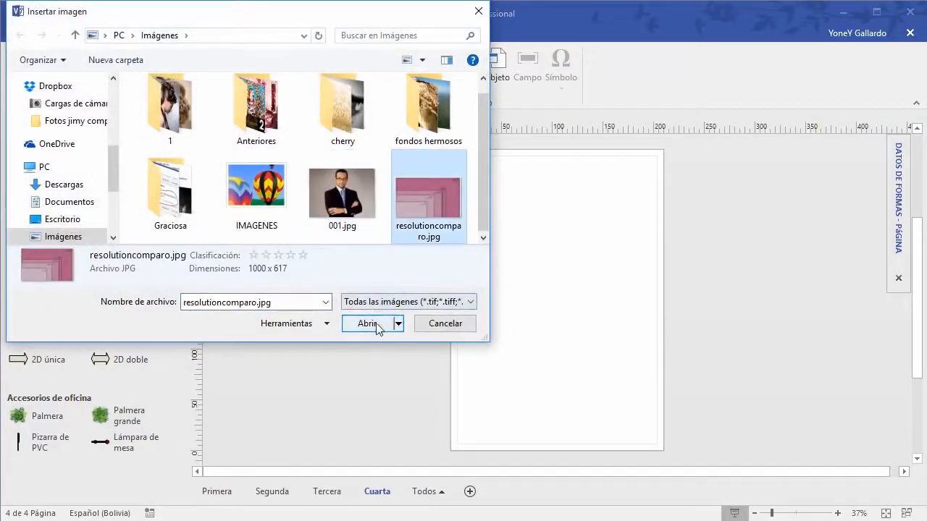
click(376, 324)
Step: Drag the resolution picture into position near the top of the page
drag(598, 257, 510, 228)
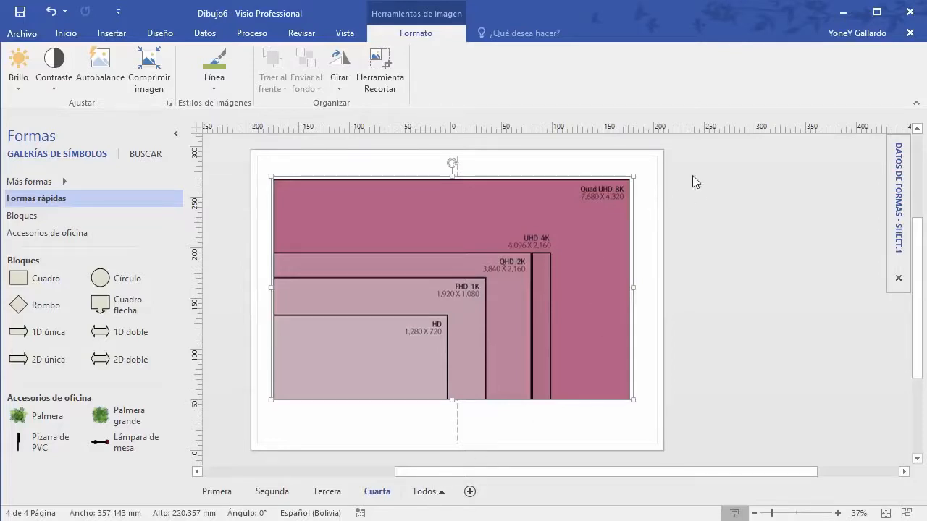
drag(541, 235, 676, 232)
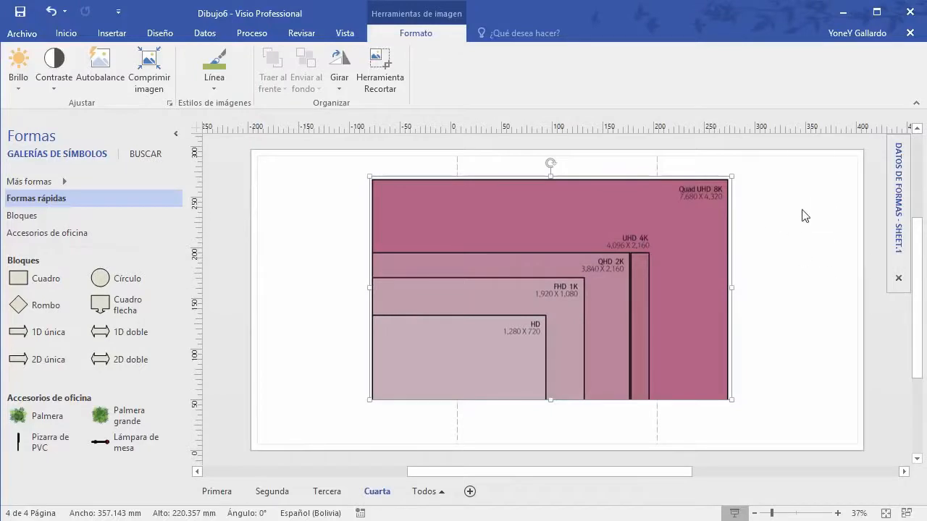
drag(501, 202, 501, 247)
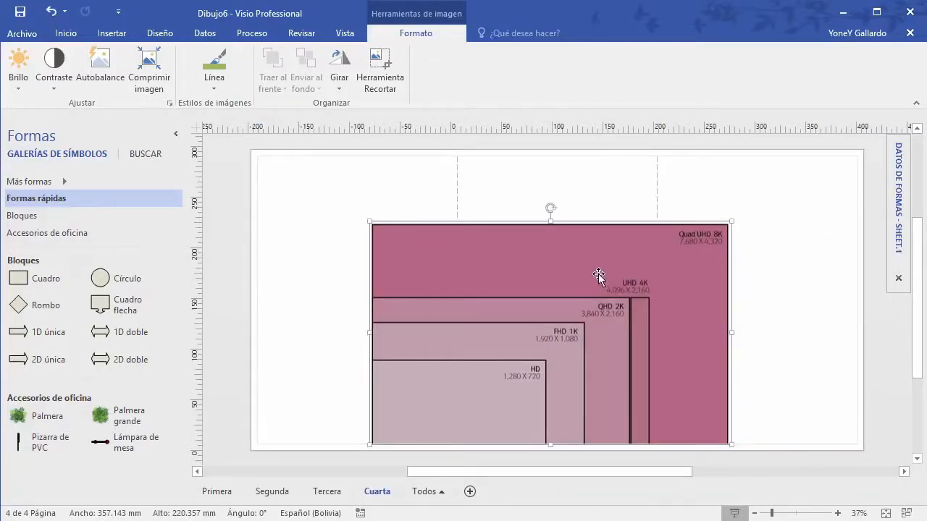
drag(598, 276, 491, 231)
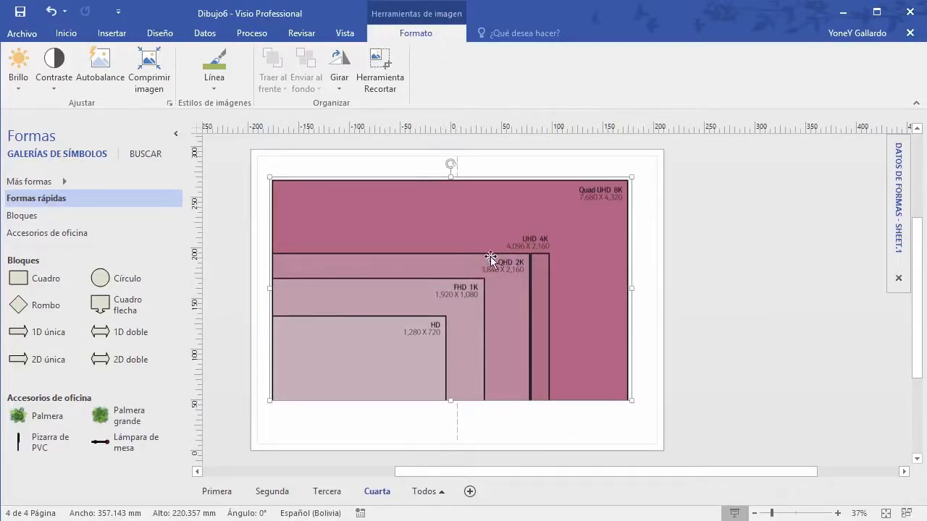
drag(491, 257, 598, 257)
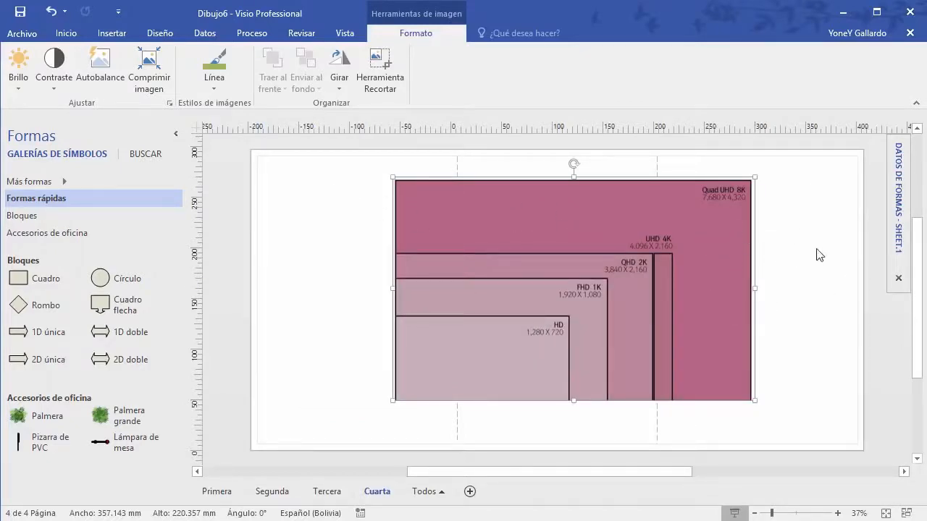
drag(607, 242, 523, 238)
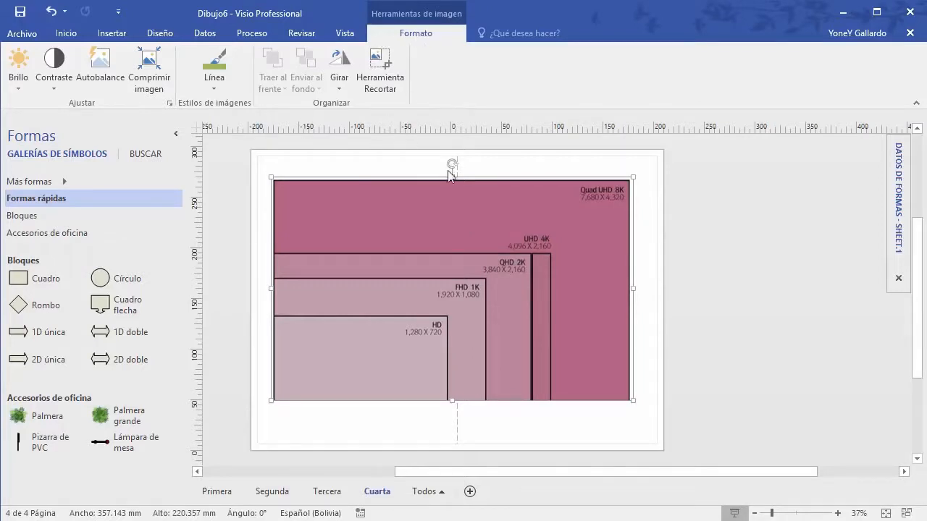
mouse_move(468, 206)
mouse_down()
mouse_move(462, 217)
mouse_move(470, 204)
mouse_up()
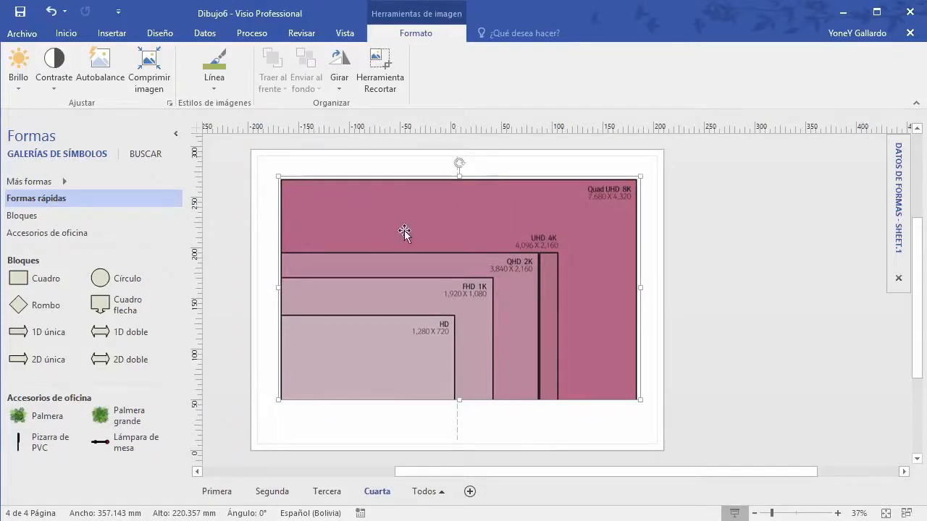
Step: Preview the Brillo and Contraste presets, then apply Autobalance to the picture
click(21, 85)
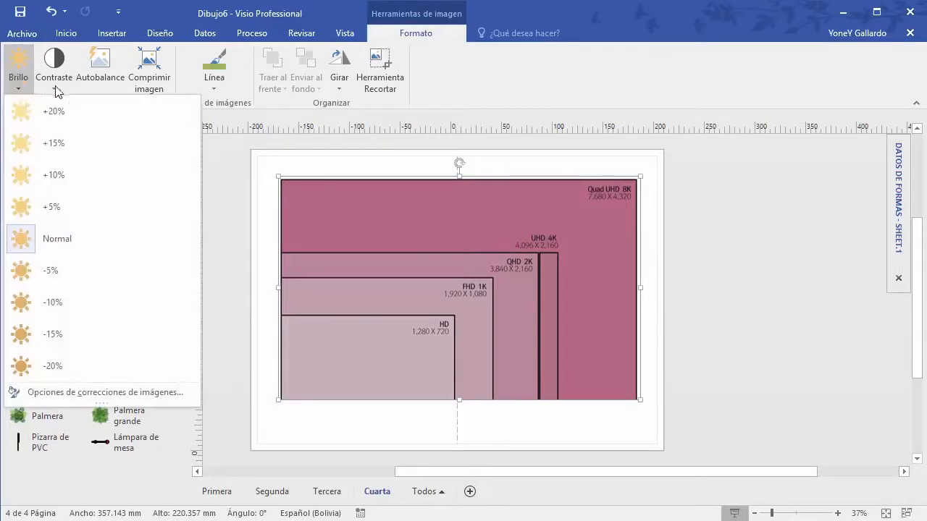
click(57, 91)
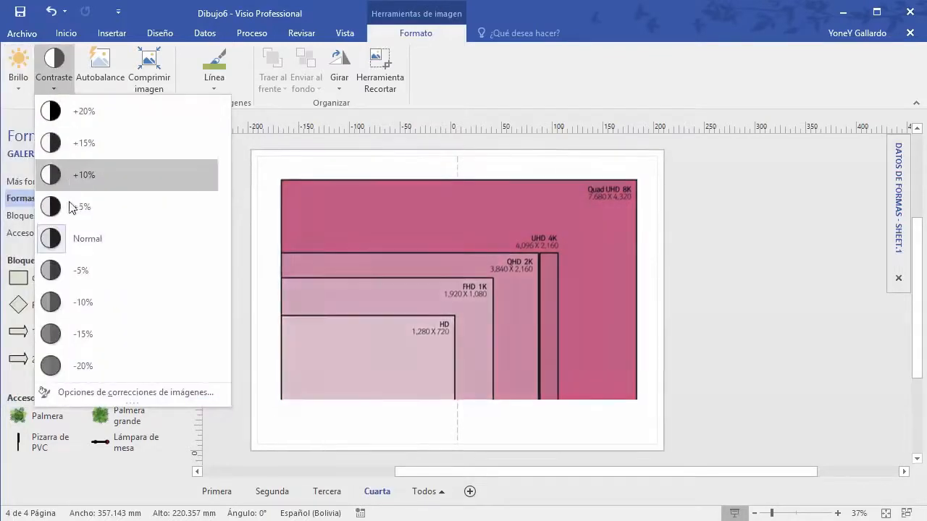
click(19, 85)
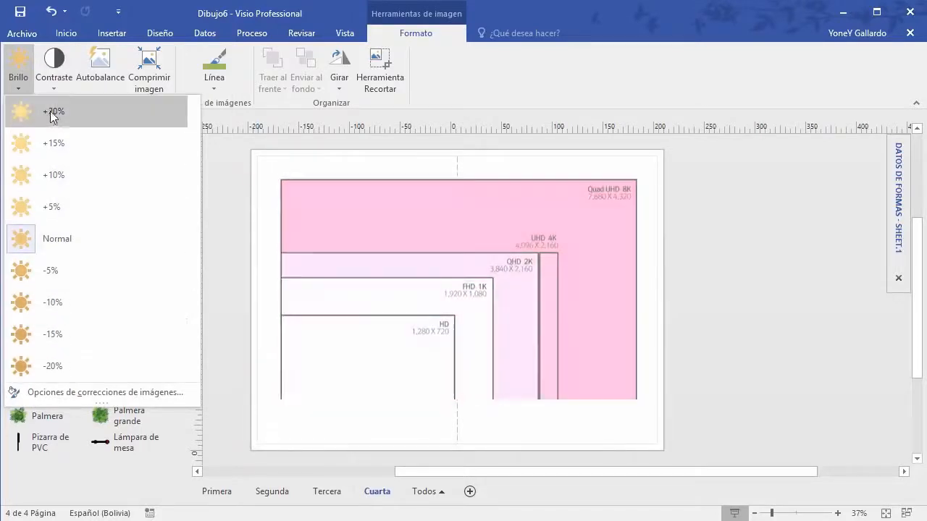
click(100, 62)
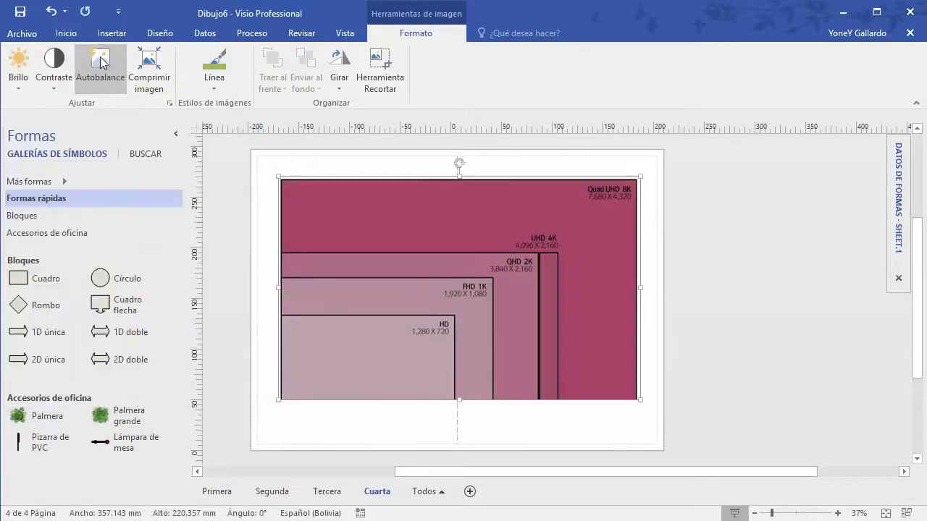
Step: Lower the compression quality from 95% to 55%, then cancel without applying
click(154, 73)
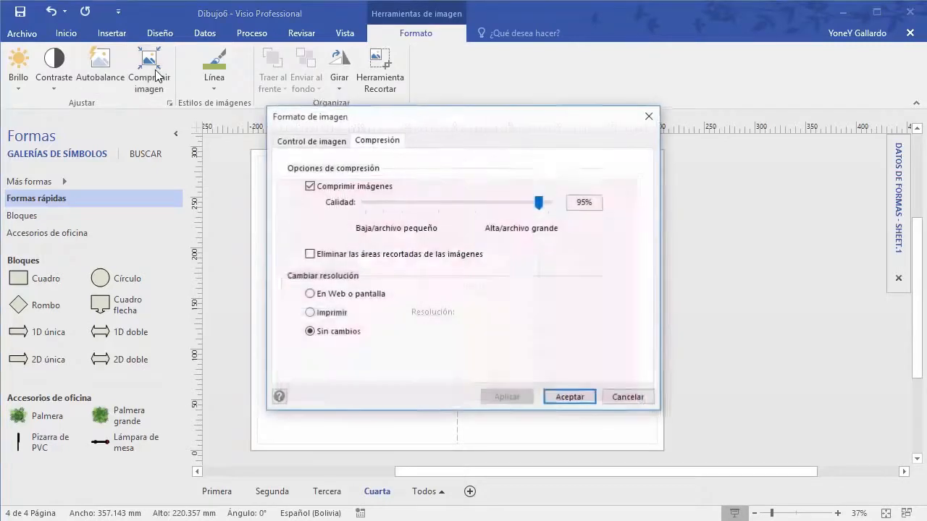
drag(537, 204, 455, 224)
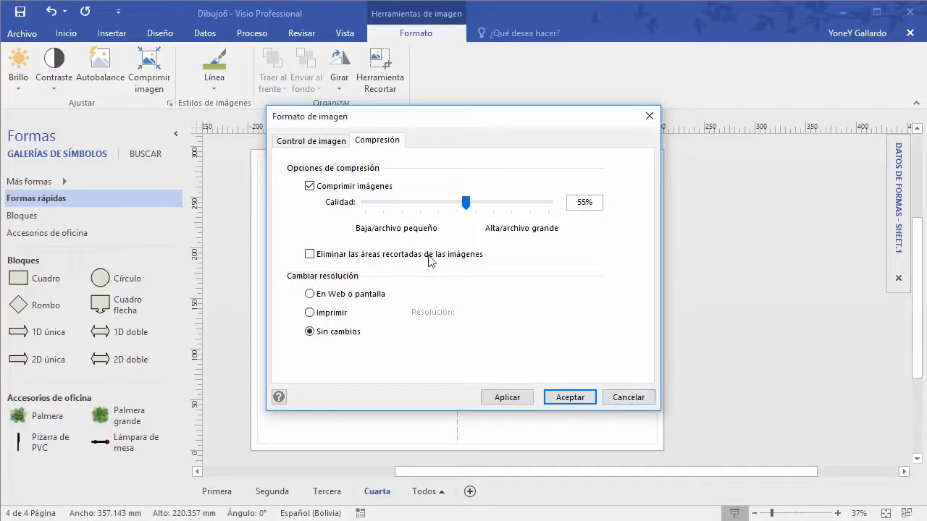
click(628, 398)
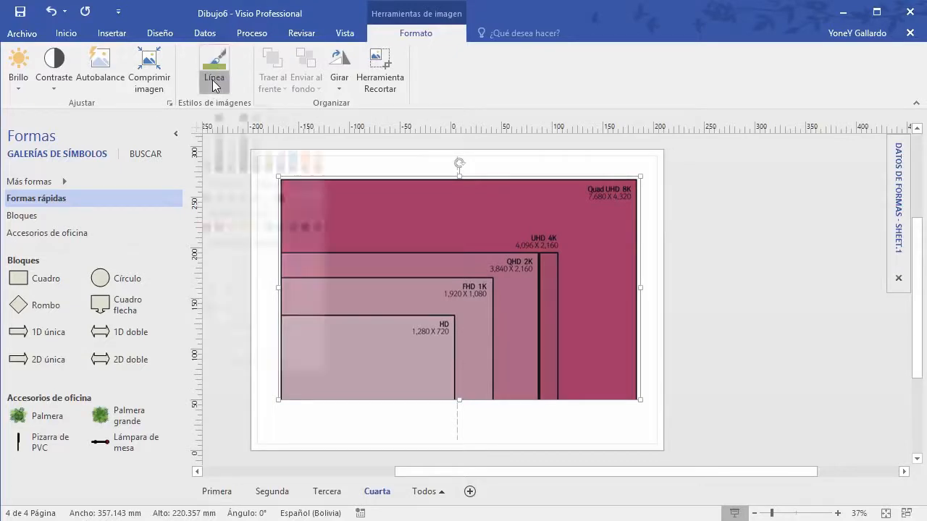
Step: Give the picture an olive border with a 6 pt weight
click(214, 68)
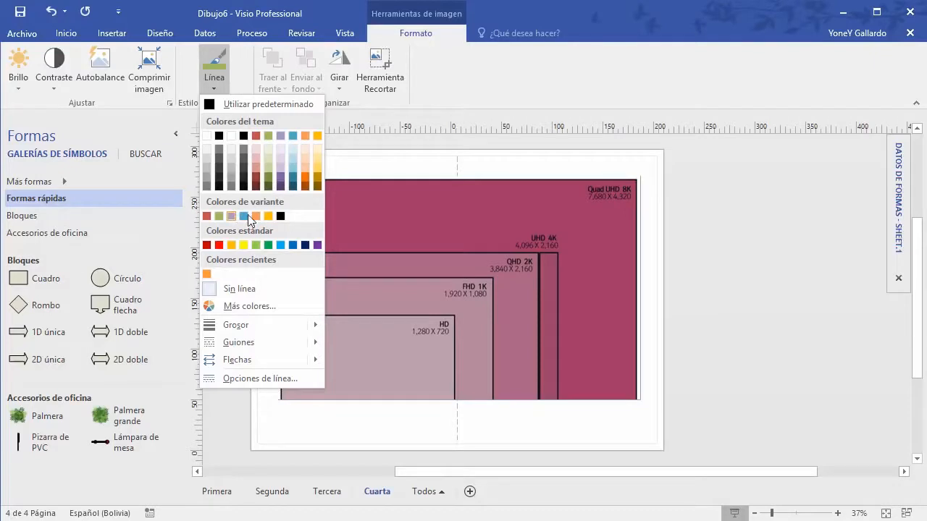
click(269, 183)
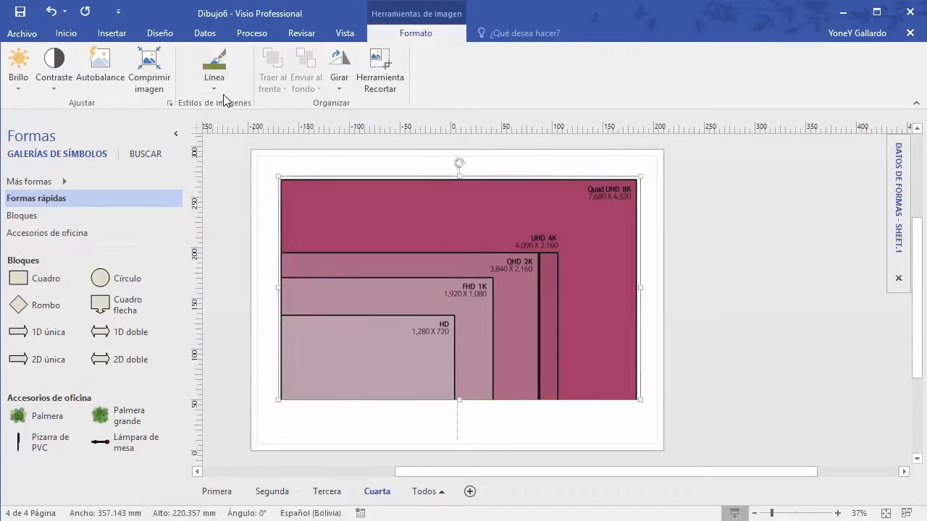
click(214, 68)
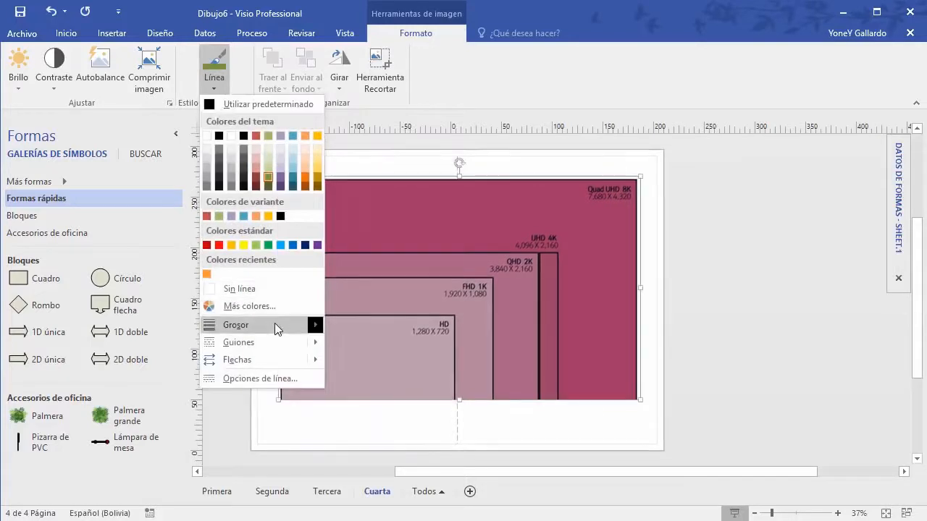
mouse_move(275, 325)
click(392, 500)
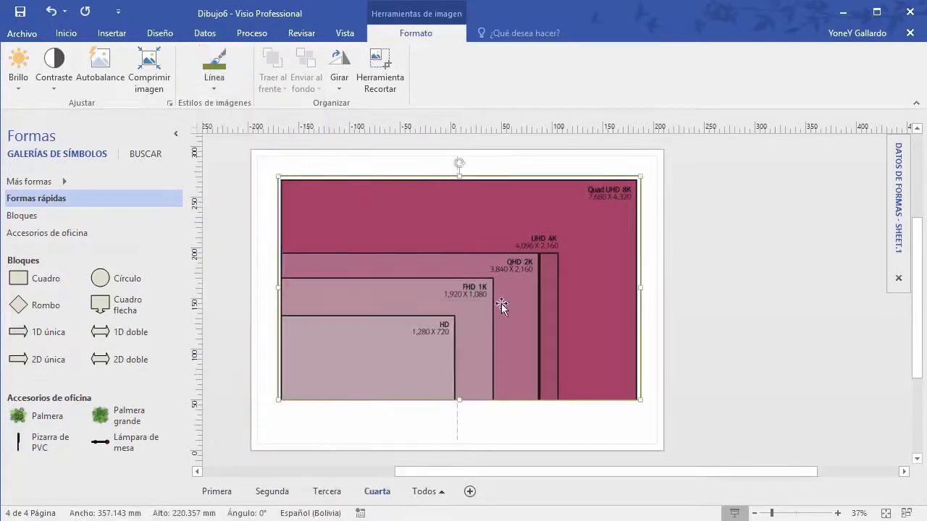
scroll(789, 210, up, 1)
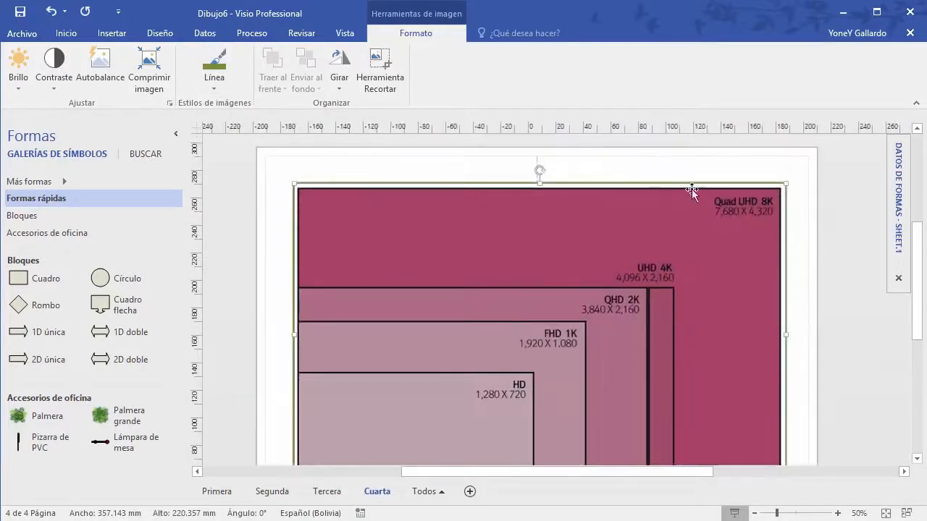
Step: Resize the picture to about 228.571 × 141.737 mm and move it near the top
click(326, 159)
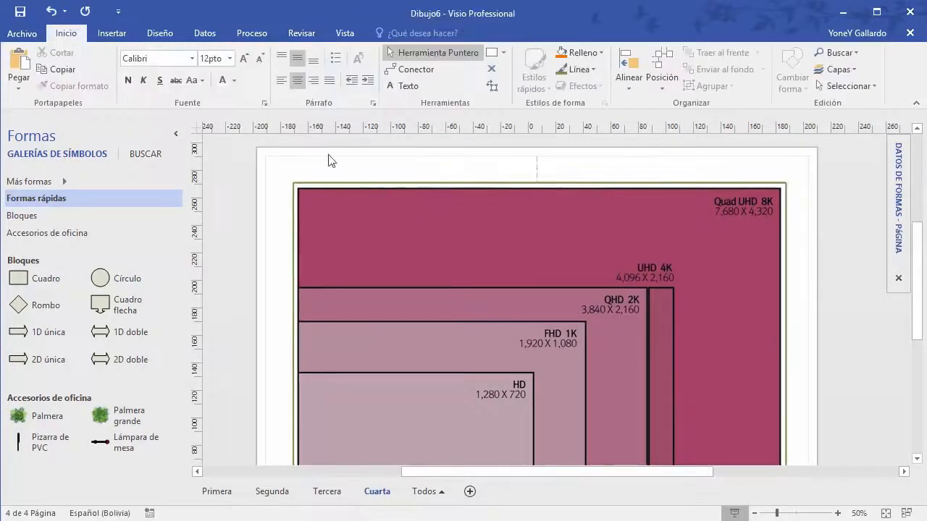
click(429, 231)
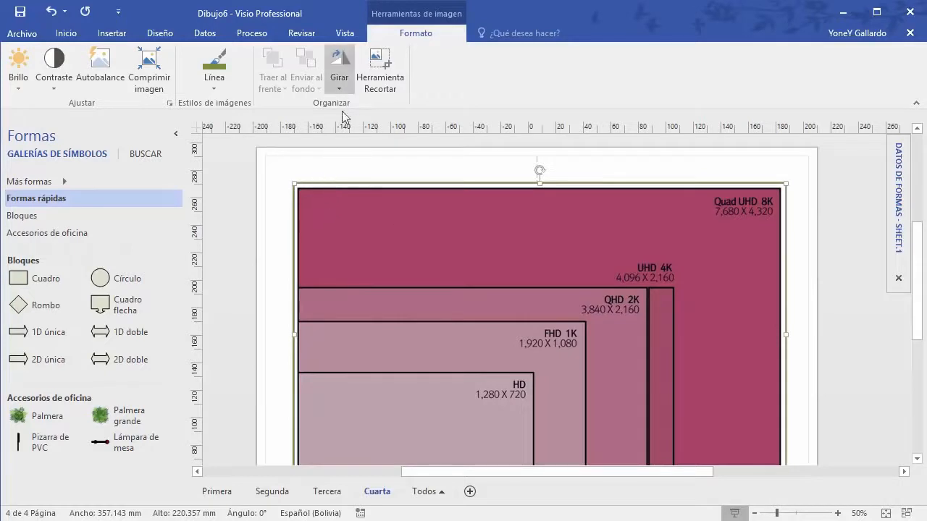
drag(294, 186, 486, 302)
drag(560, 319, 384, 219)
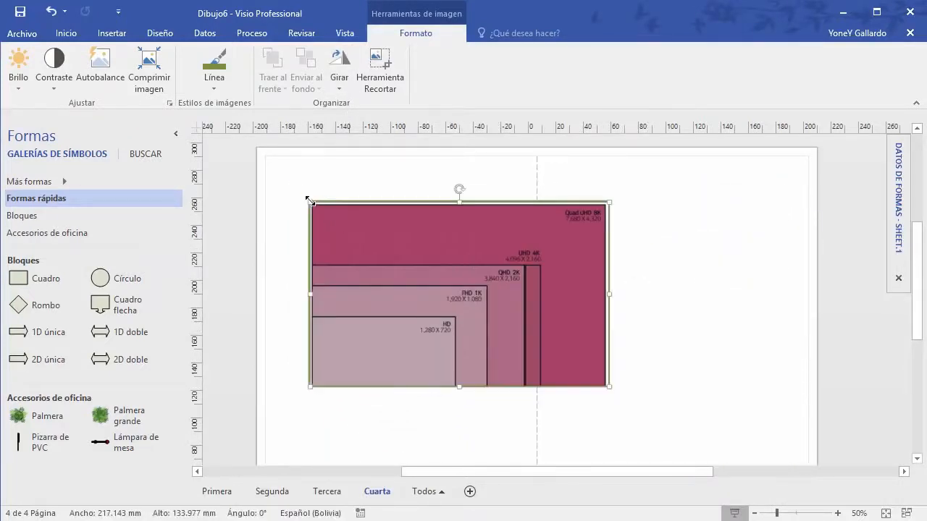
mouse_move(309, 201)
mouse_down()
mouse_move(406, 258)
mouse_move(335, 217)
mouse_move(381, 247)
mouse_move(325, 222)
mouse_move(302, 196)
mouse_move(396, 254)
mouse_move(296, 206)
mouse_up()
mouse_move(414, 231)
mouse_down()
mouse_move(393, 235)
mouse_move(408, 229)
mouse_up()
drag(445, 190, 424, 187)
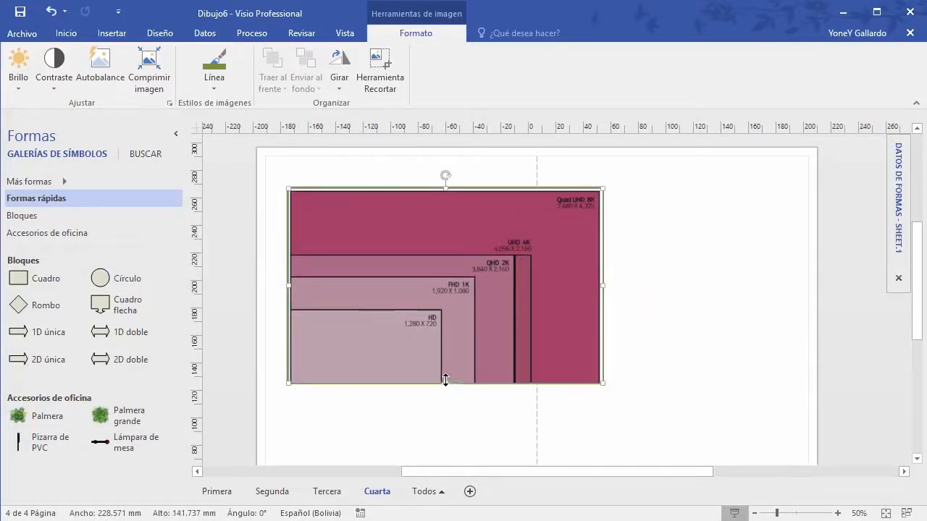
drag(518, 282, 548, 279)
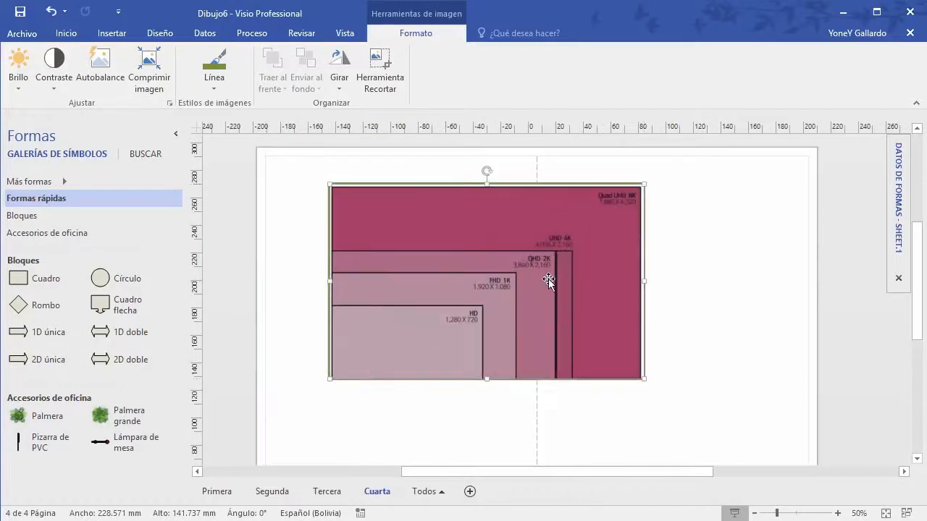
Step: Rotate the picture 90° left, then undo the rotation
click(339, 76)
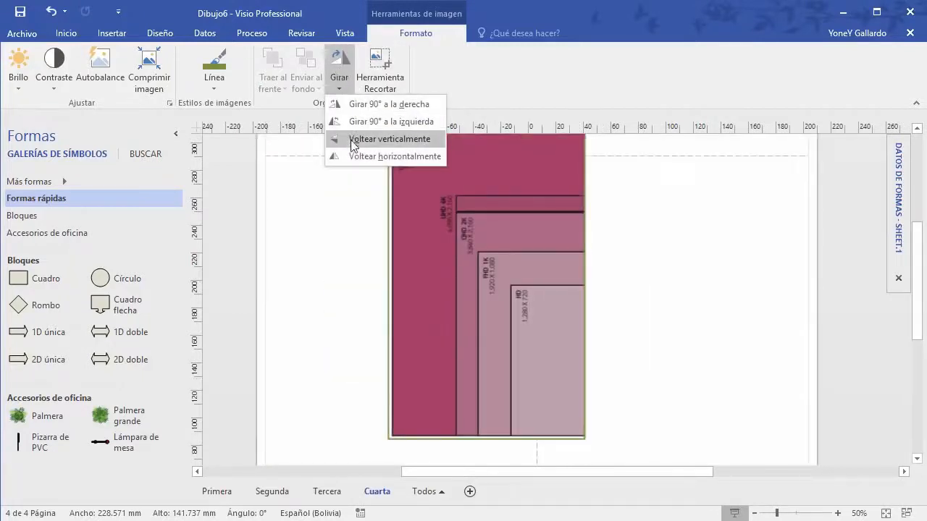
click(352, 104)
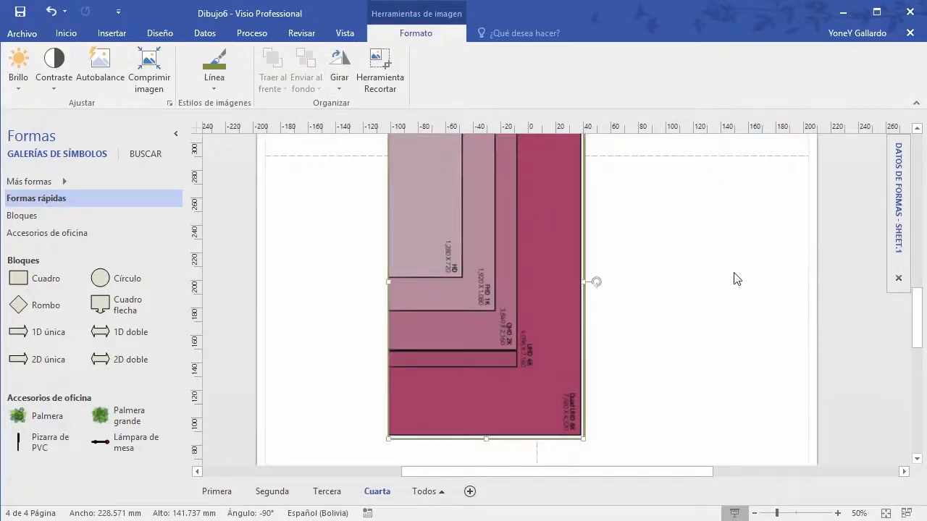
key(ctrl+z)
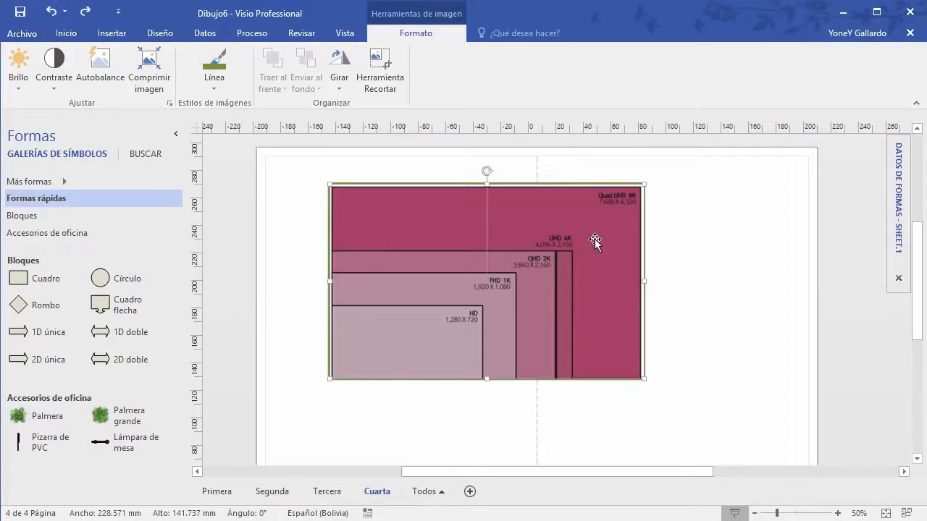
Step: Crop the picture to its lower-left HD, FHD 1K and QHD 2K area and shift it left
click(379, 69)
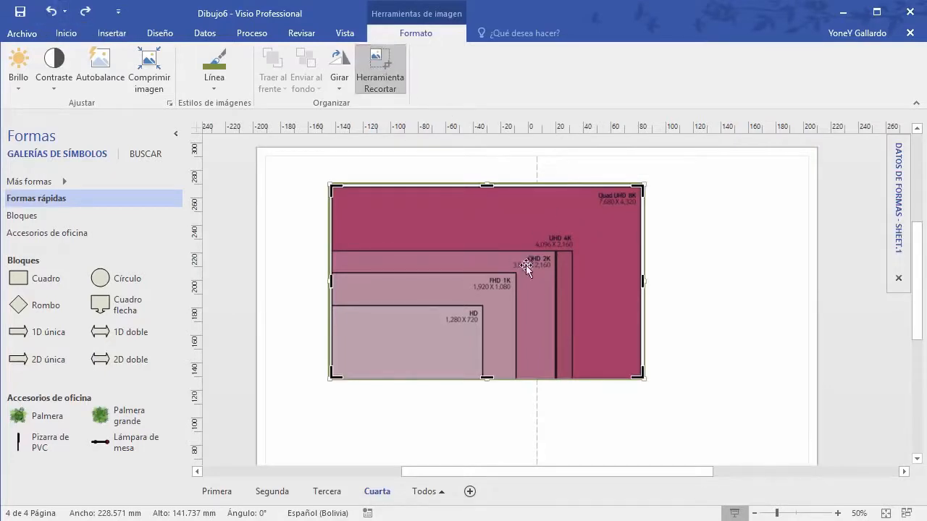
drag(627, 371, 526, 340)
drag(452, 226, 435, 193)
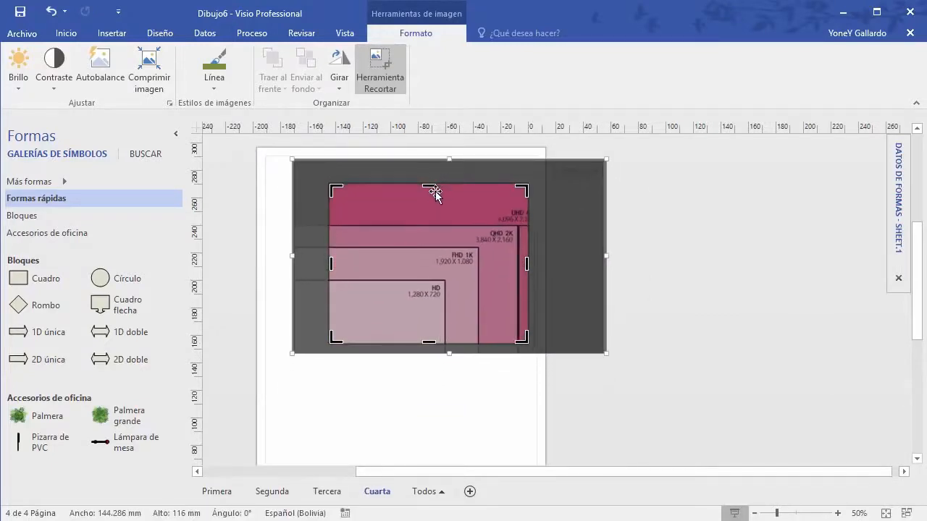
click(428, 420)
drag(470, 223, 446, 221)
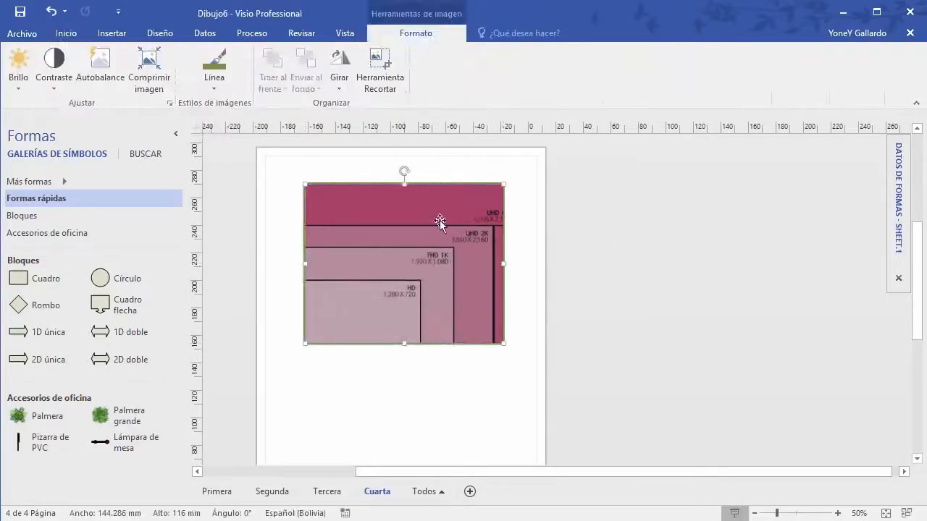
click(219, 88)
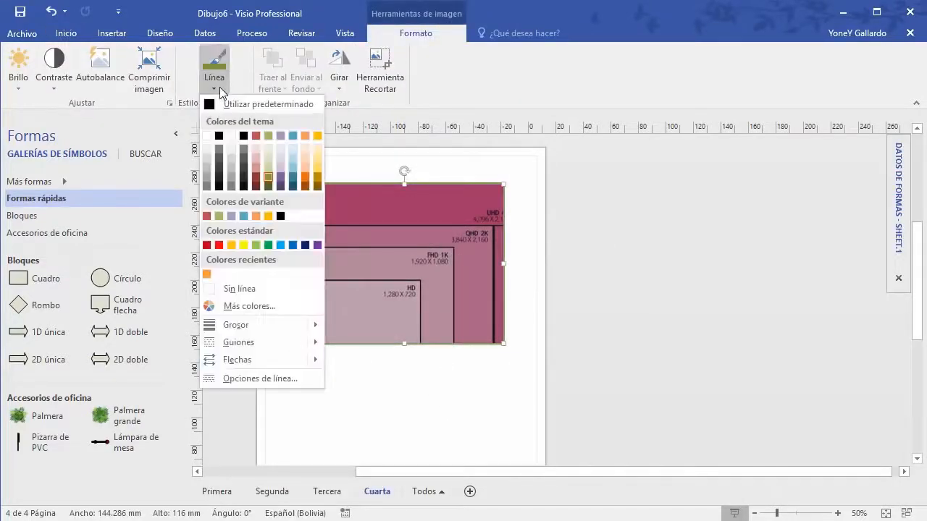
Step: Turn on Eliminar las áreas recortadas in the Comprimir imagen settings and exit crop mode
click(154, 78)
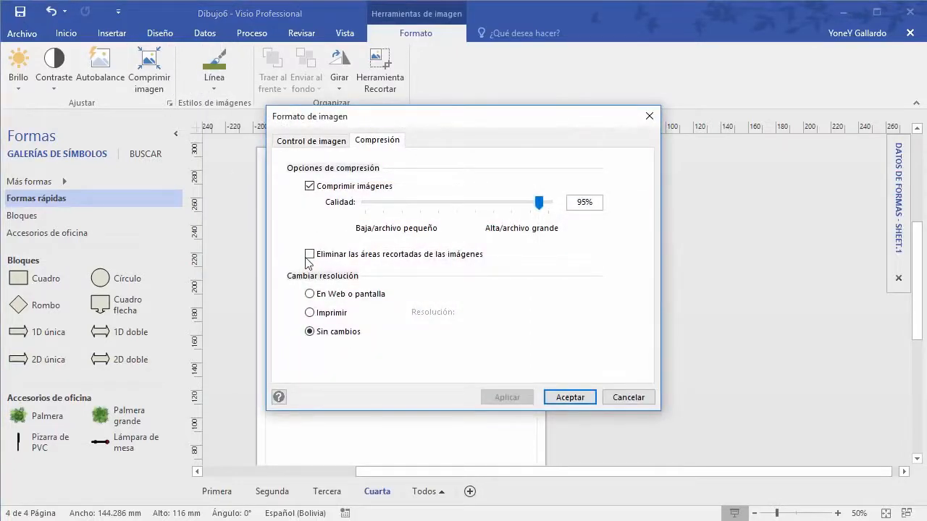
click(572, 397)
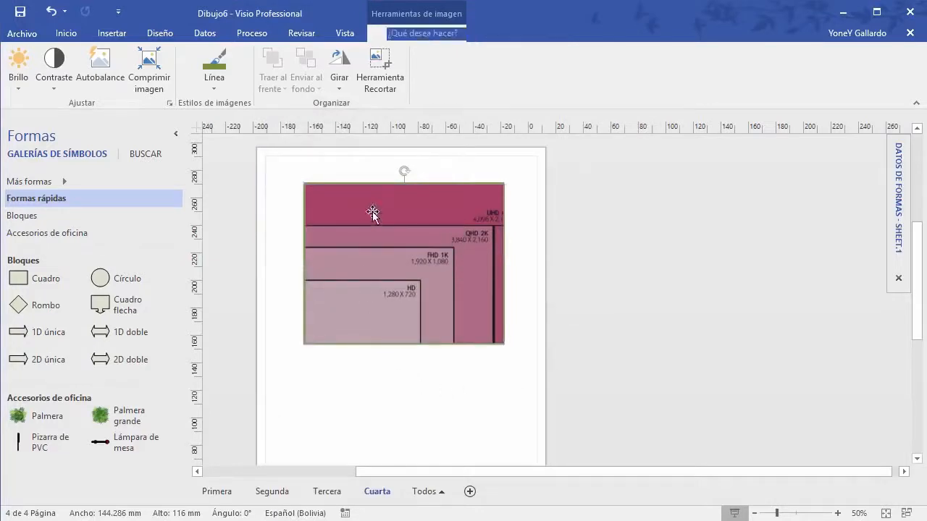
key(Escape)
click(366, 226)
click(381, 71)
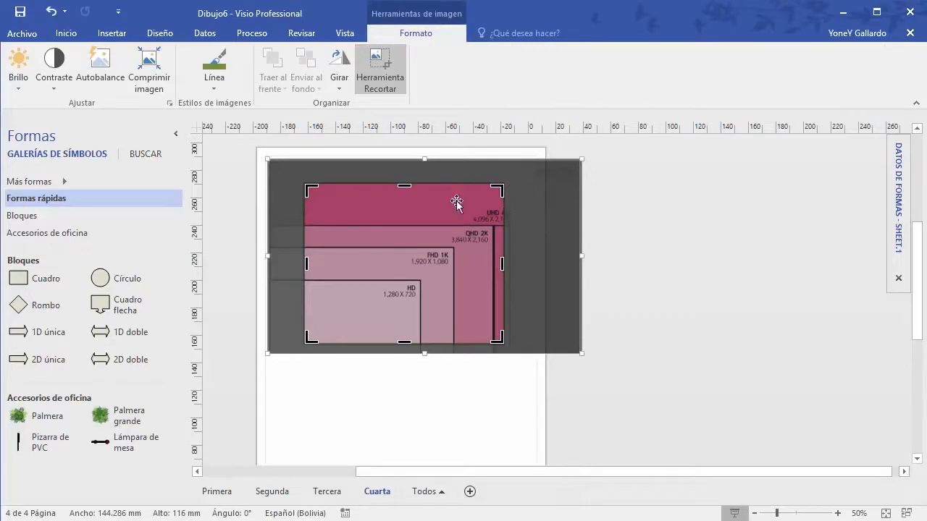
click(164, 90)
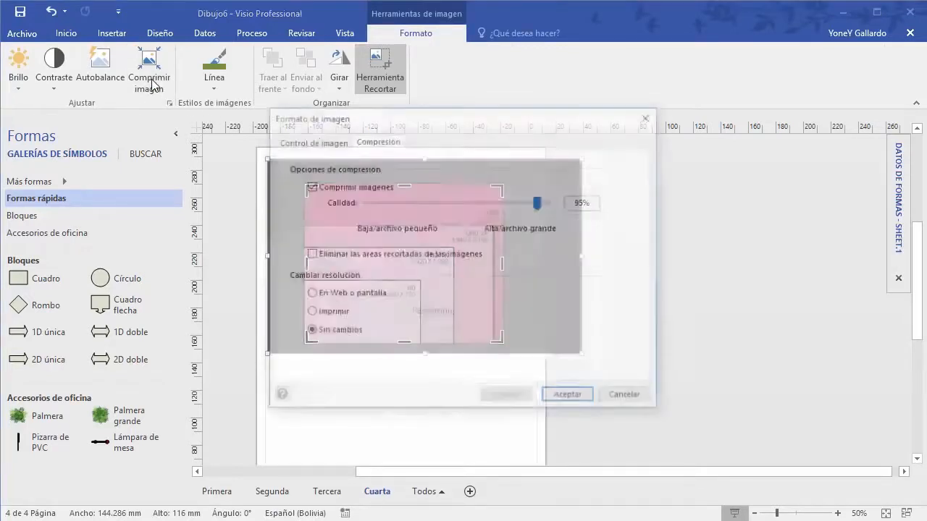
click(310, 255)
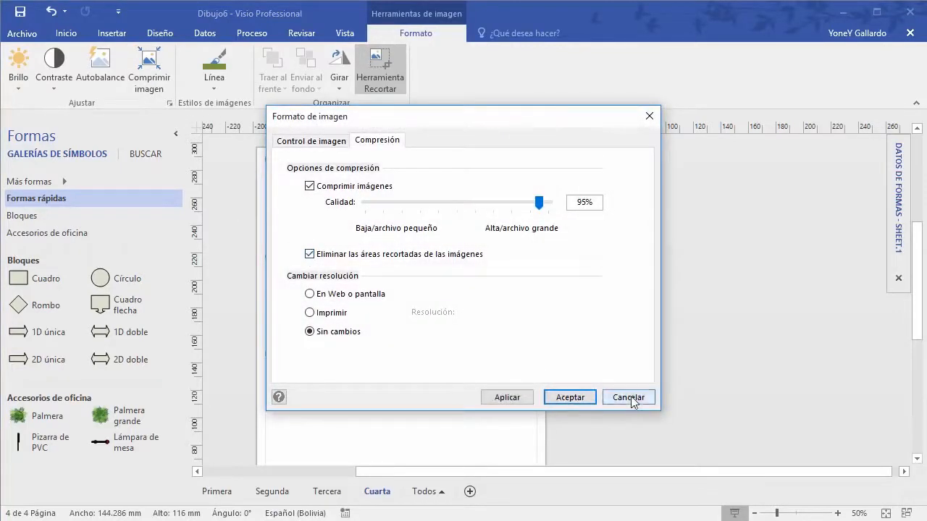
click(628, 397)
click(485, 396)
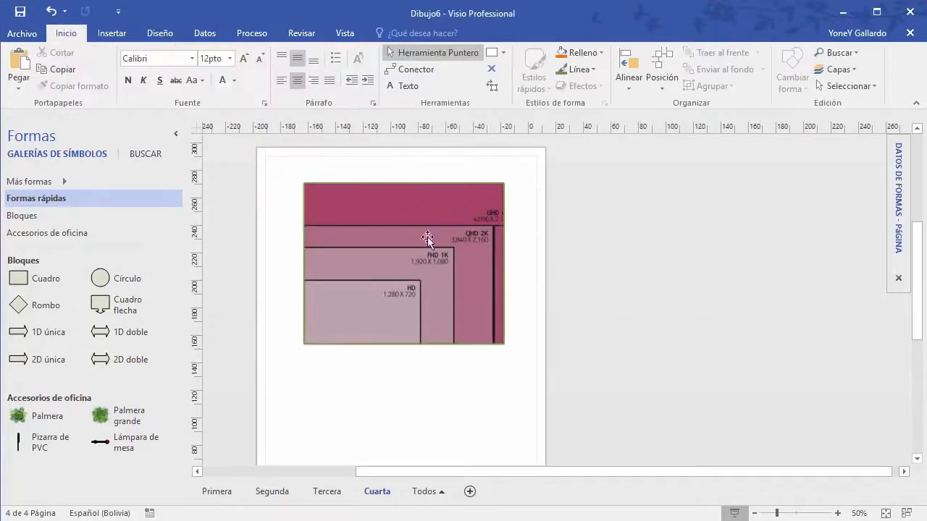
Step: Select the cropped resolution picture and delete it
click(395, 279)
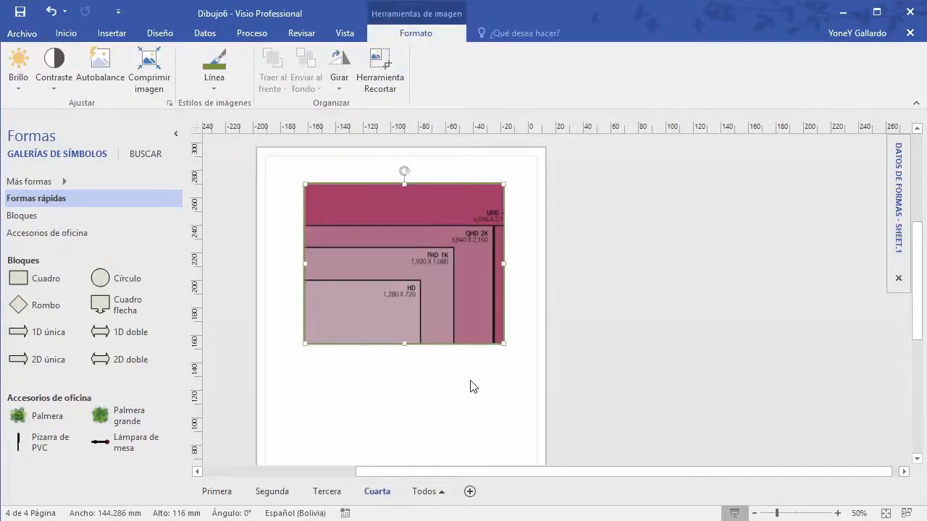
key(Delete)
click(105, 34)
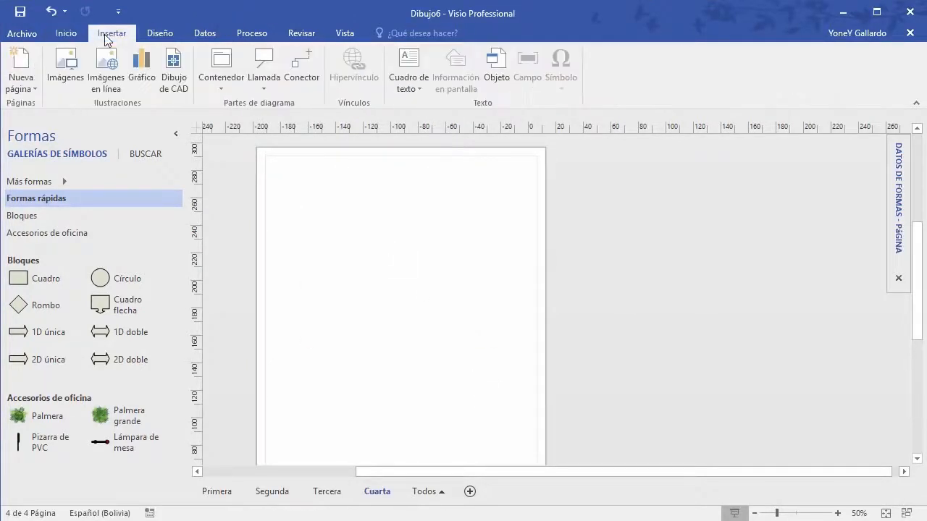
Step: Insert the black house icon from a Bing online image search for 'home'
click(108, 68)
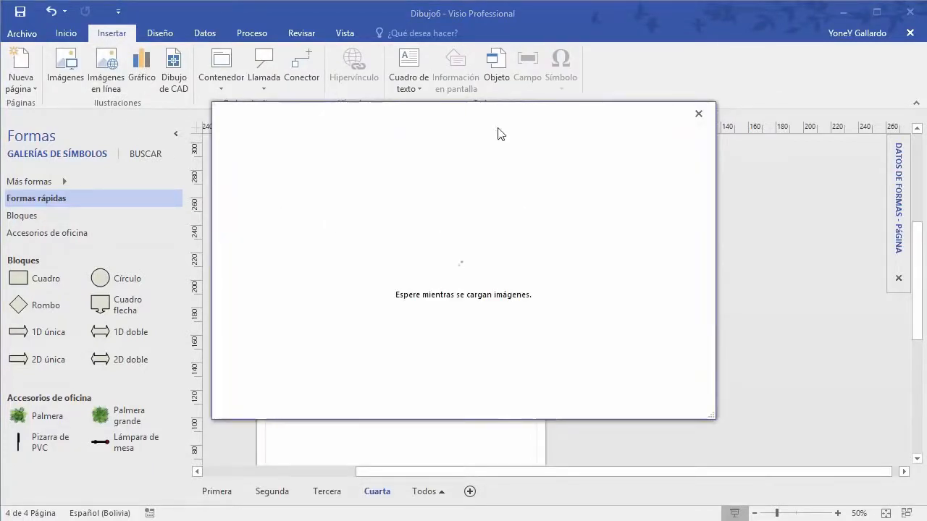
drag(497, 133, 608, 147)
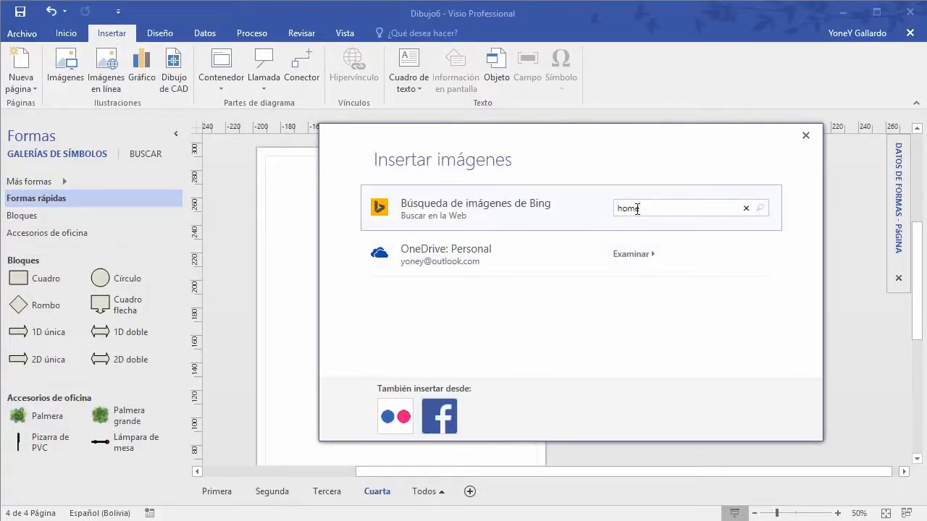
key(Return)
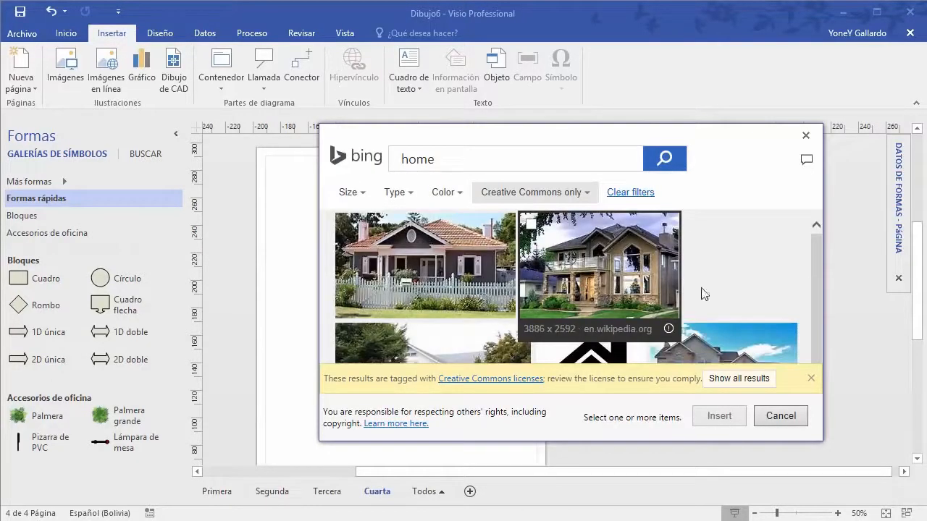
scroll(755, 294, down, 2)
scroll(565, 290, down, 1)
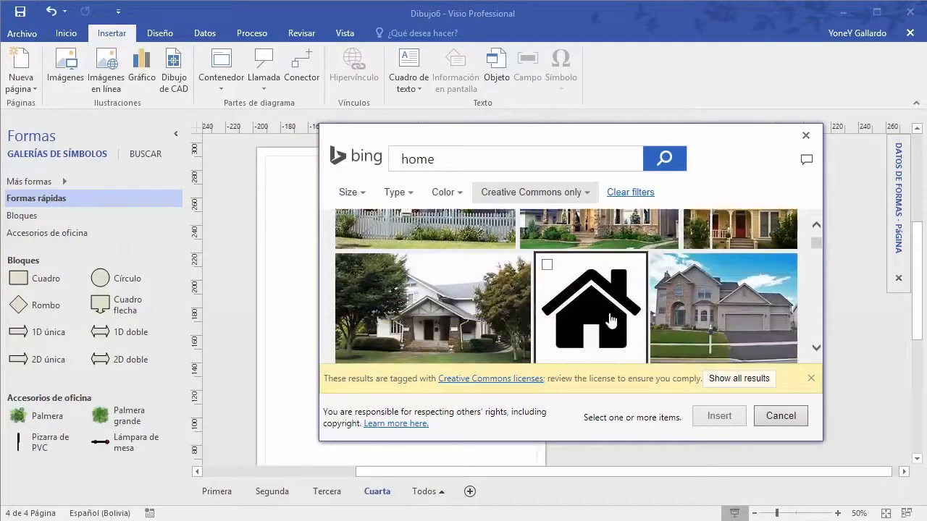
click(548, 265)
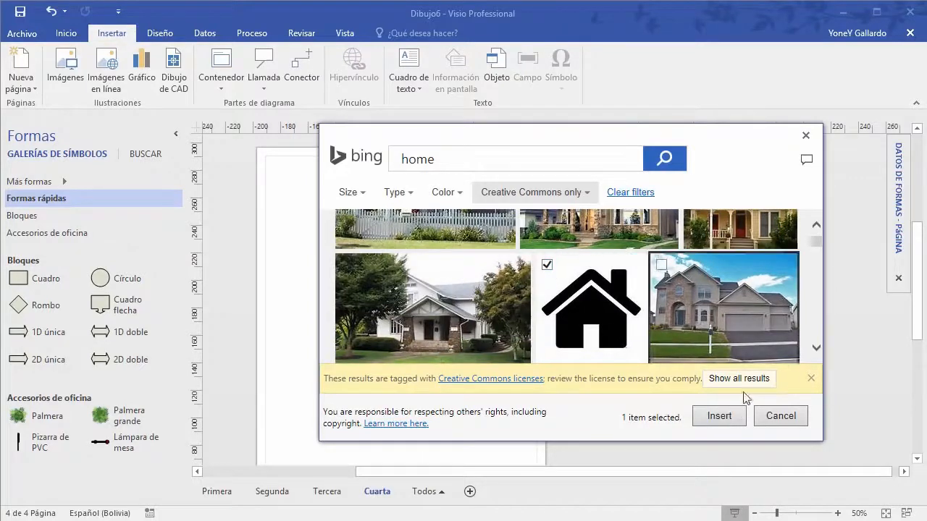
click(811, 378)
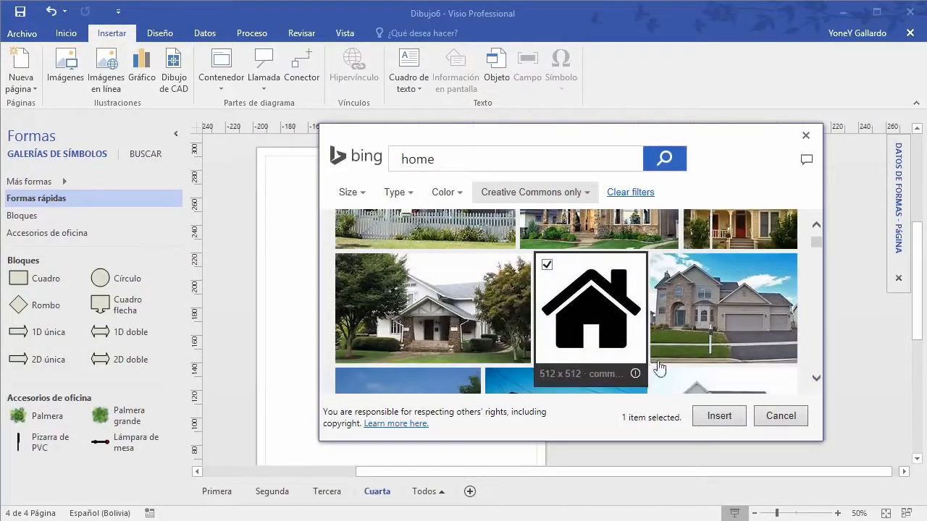
click(722, 420)
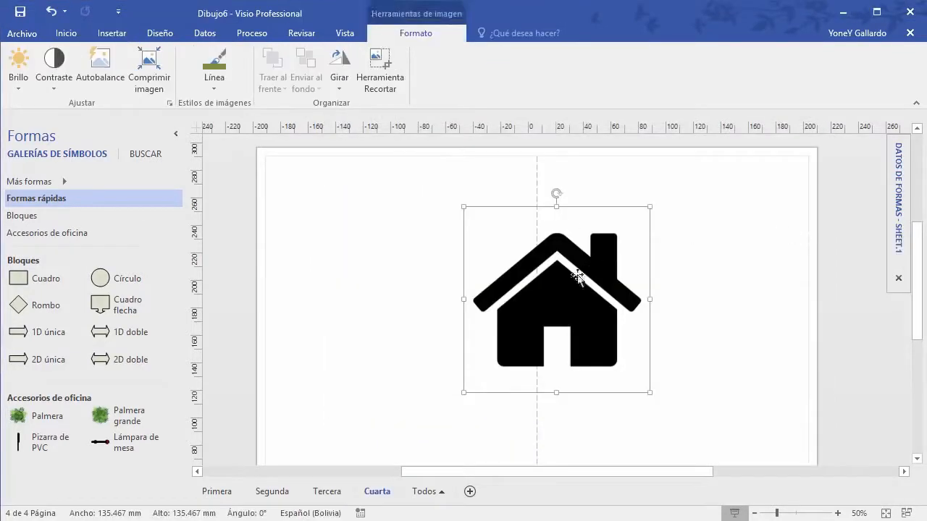
Step: Move the house icon to the upper left and insert a chart beside it
drag(578, 279, 424, 223)
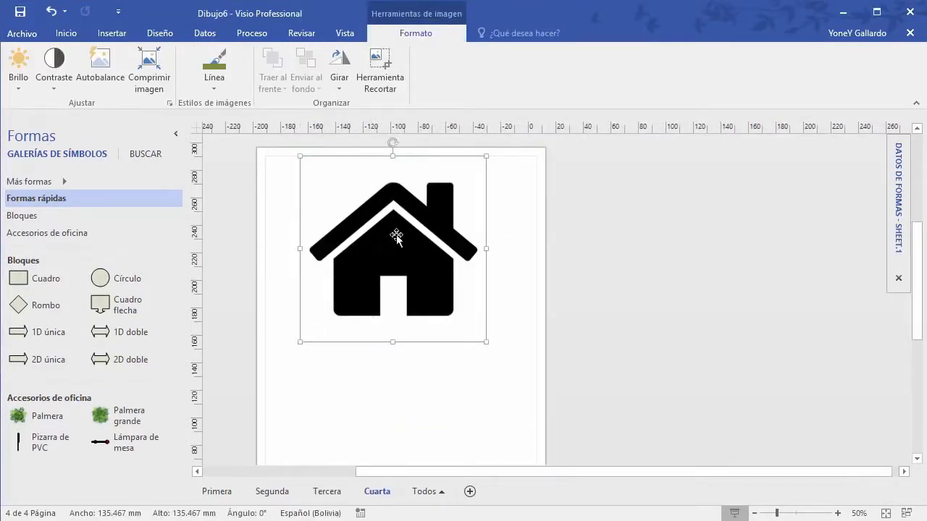
click(112, 34)
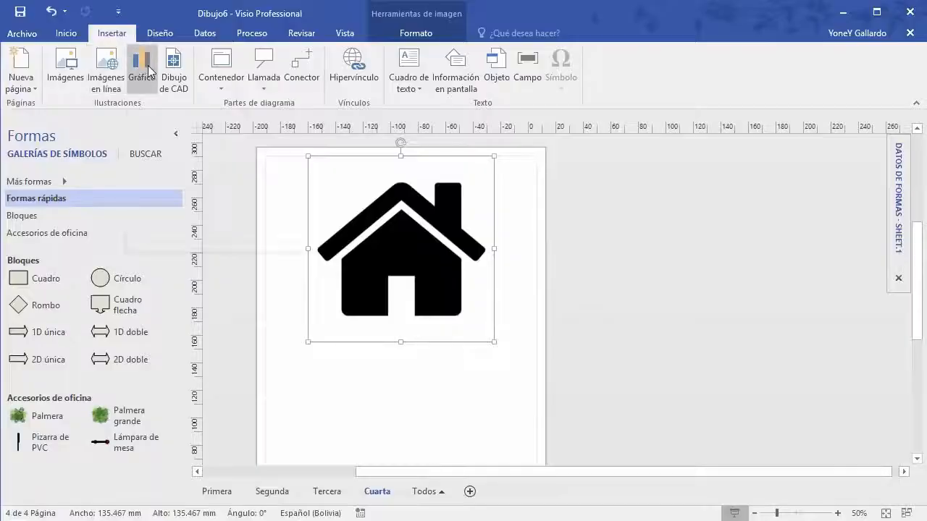
click(138, 67)
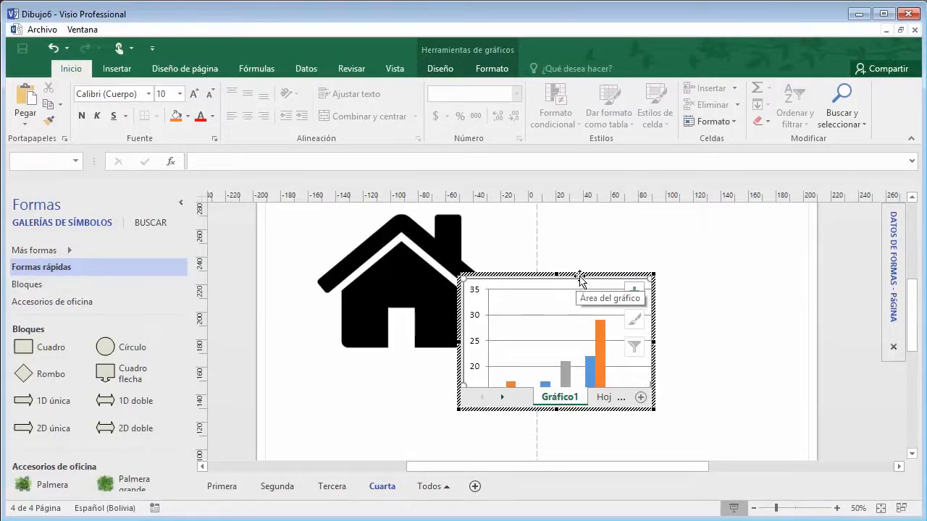
click(552, 280)
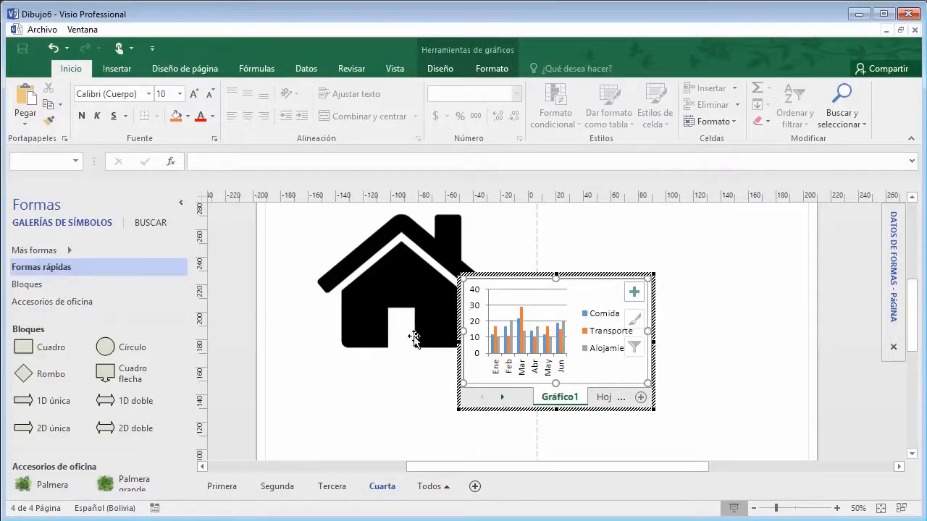
Step: Review the chart legend's fill, effect and text formatting, then exit chart editing
click(528, 319)
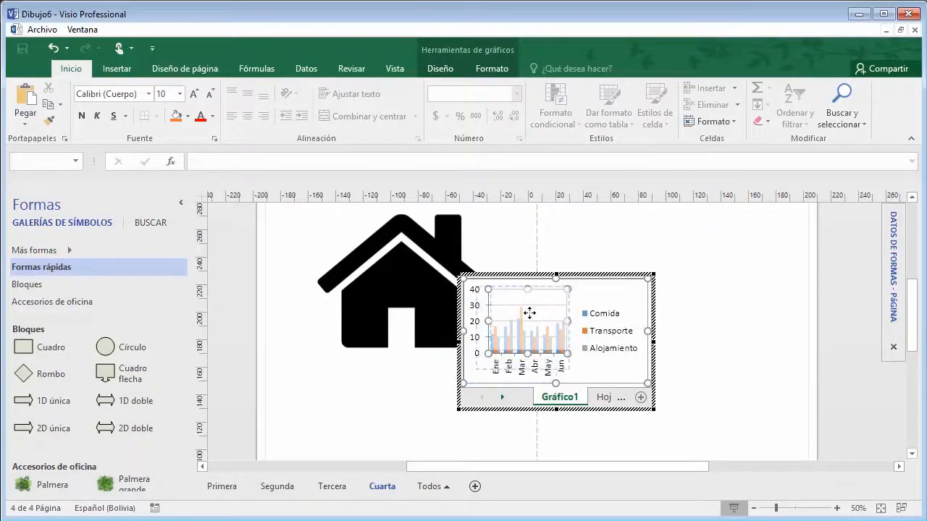
double_click(601, 318)
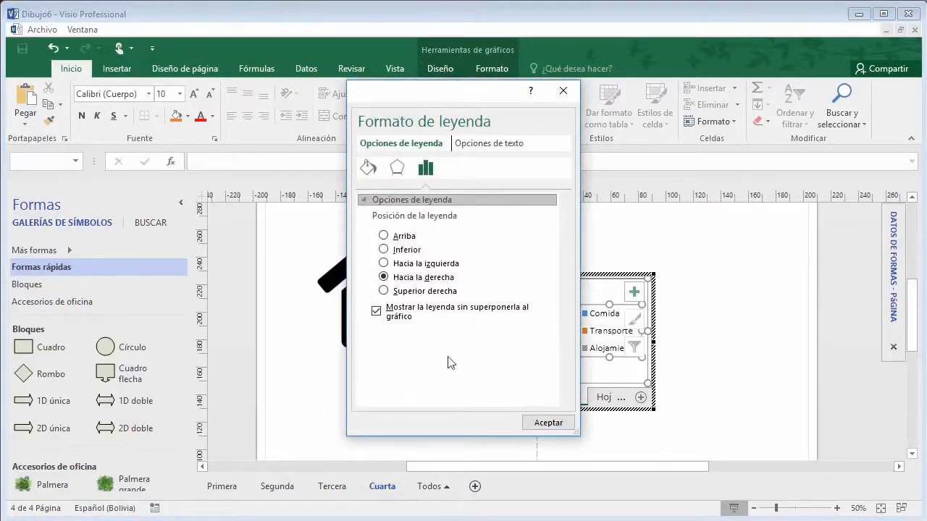
click(397, 169)
click(368, 168)
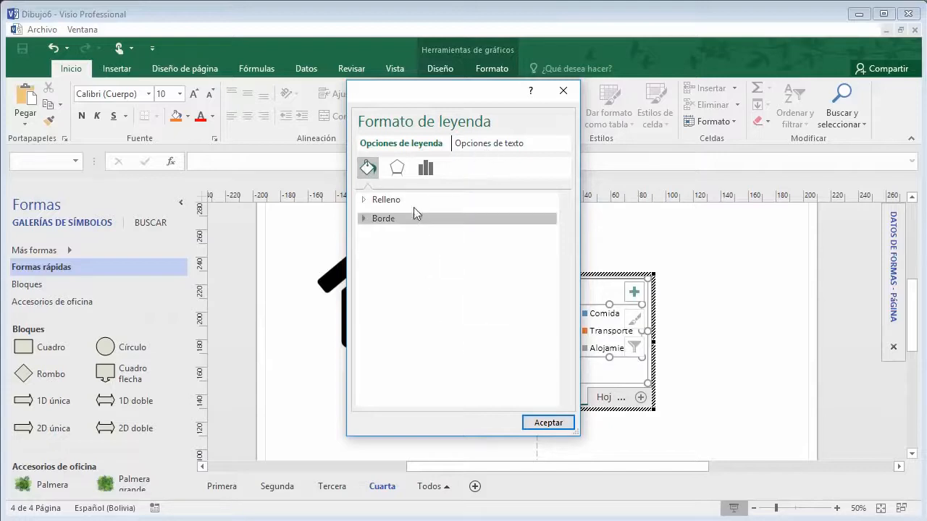
click(480, 144)
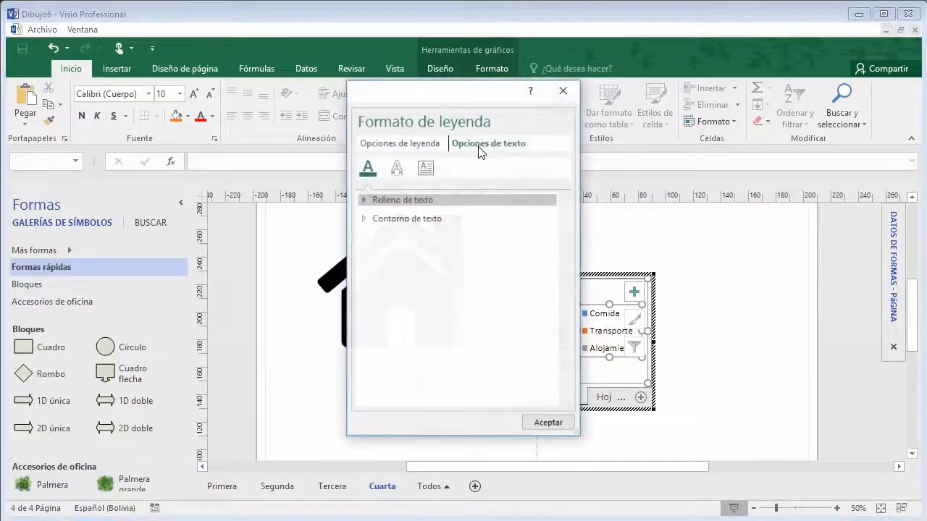
click(364, 201)
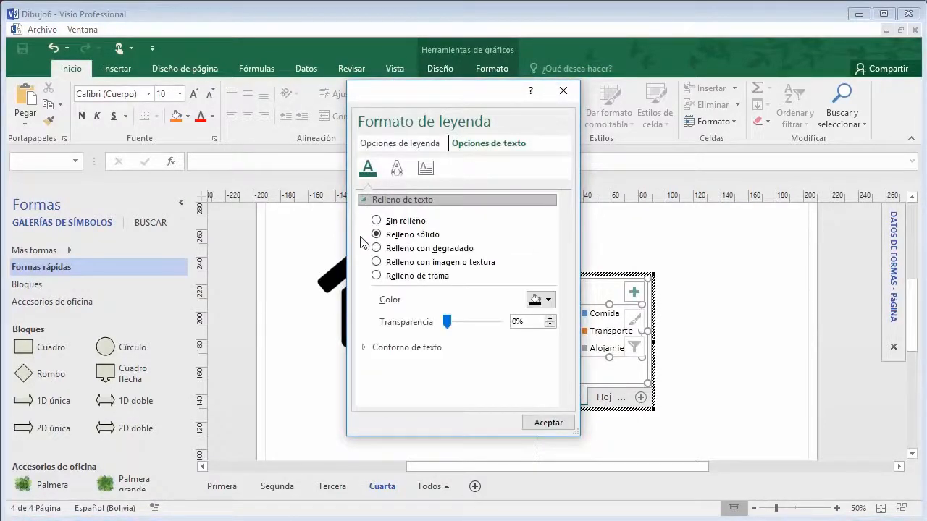
click(366, 348)
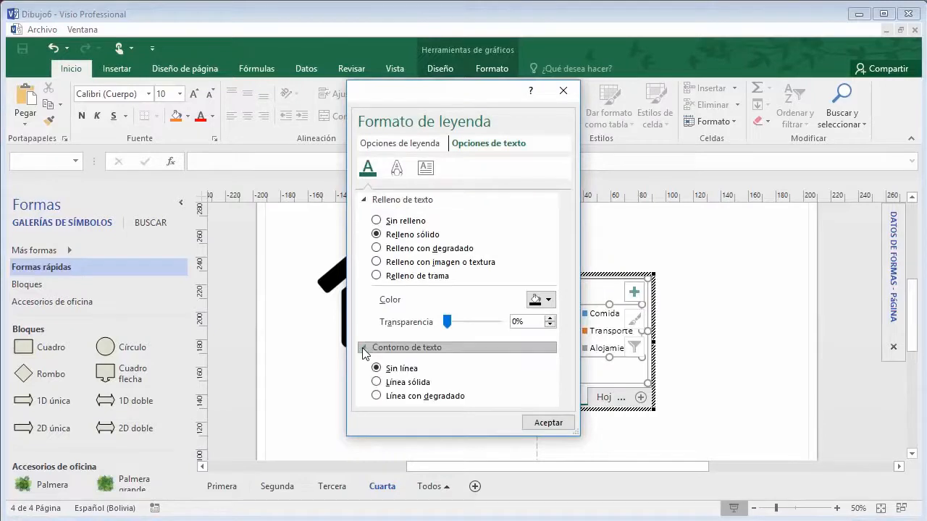
click(426, 168)
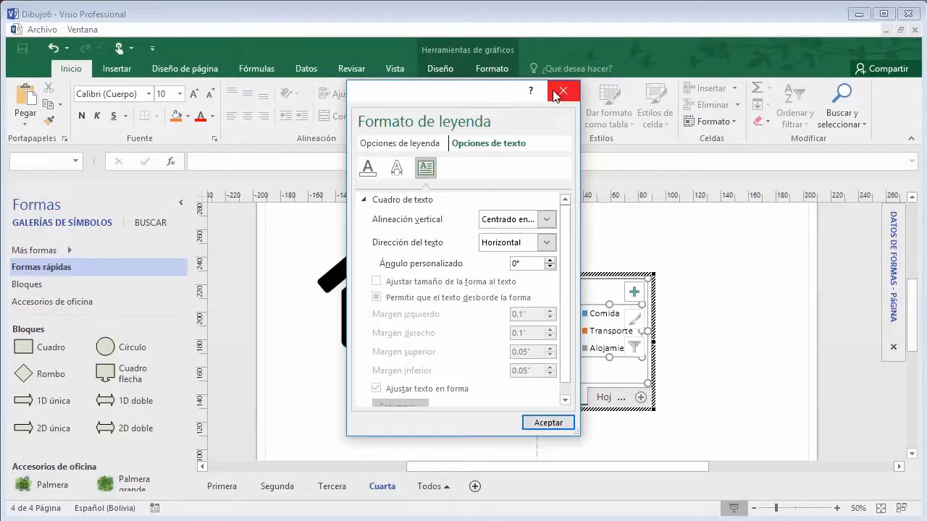
click(563, 91)
click(662, 307)
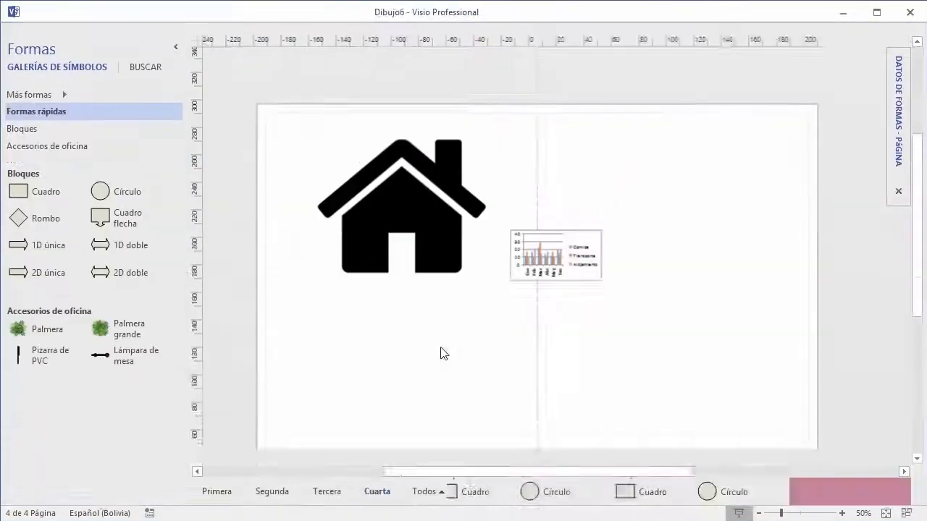
Step: Move the chart just below the house icon
click(582, 289)
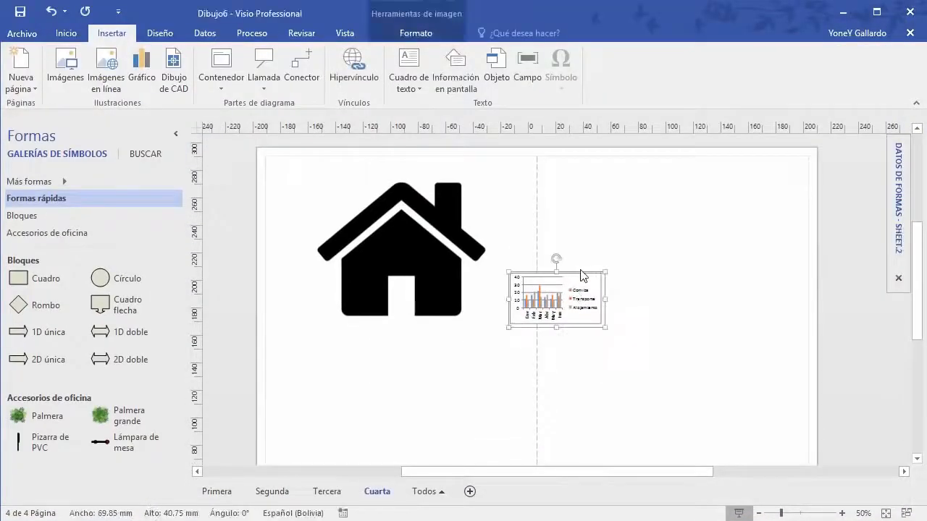
drag(578, 276, 420, 340)
scroll(602, 319, down, 2)
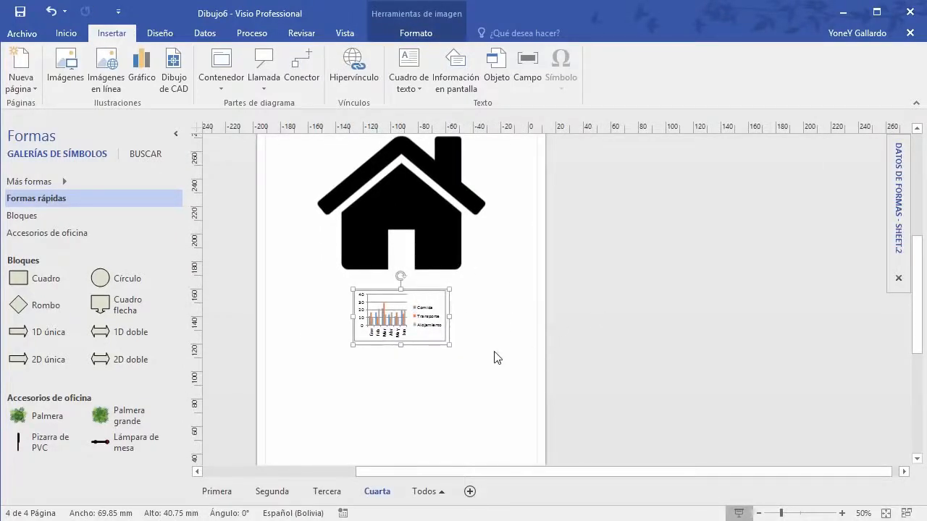
scroll(497, 357, up, 2)
scroll(534, 257, up, 1)
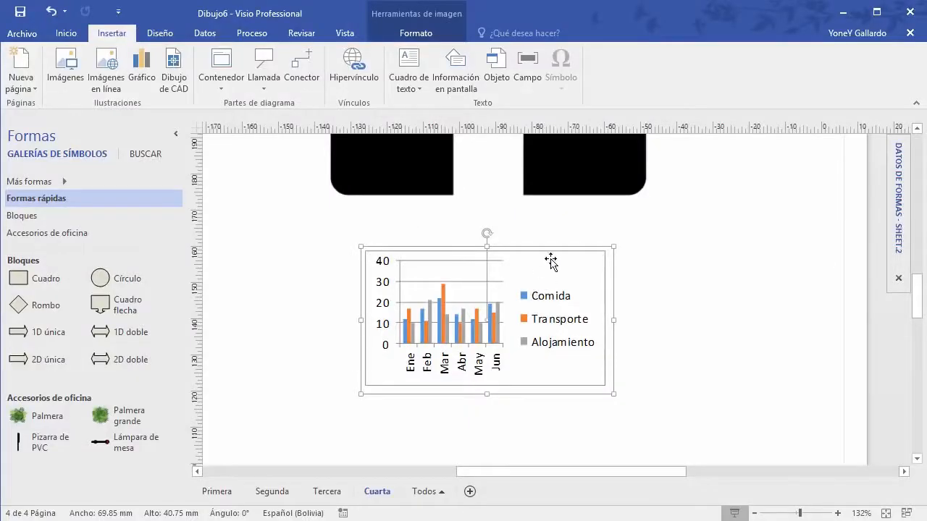
Step: Marquee-select the chart and delete it
click(607, 260)
click(656, 332)
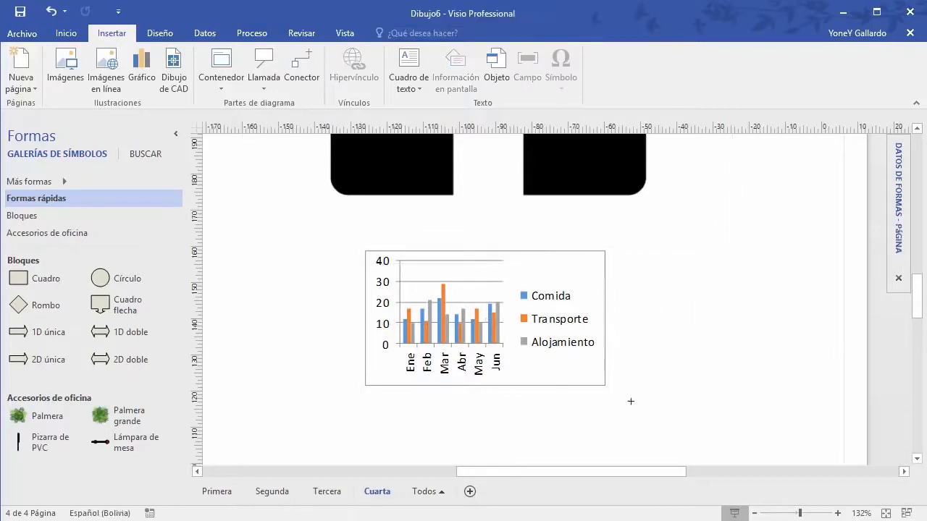
drag(664, 395, 266, 243)
key(Delete)
Step: Delete the house image, leaving the page empty
scroll(640, 308, up, 5)
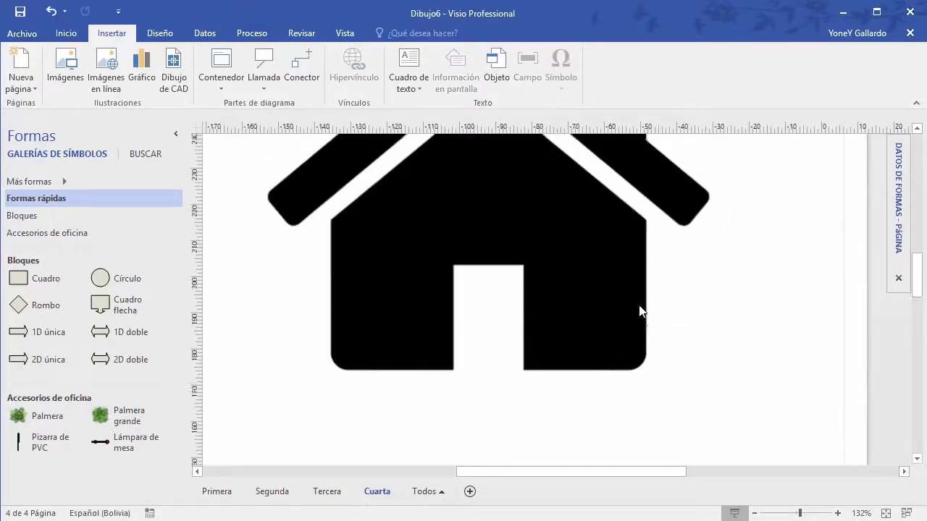
click(594, 262)
key(Delete)
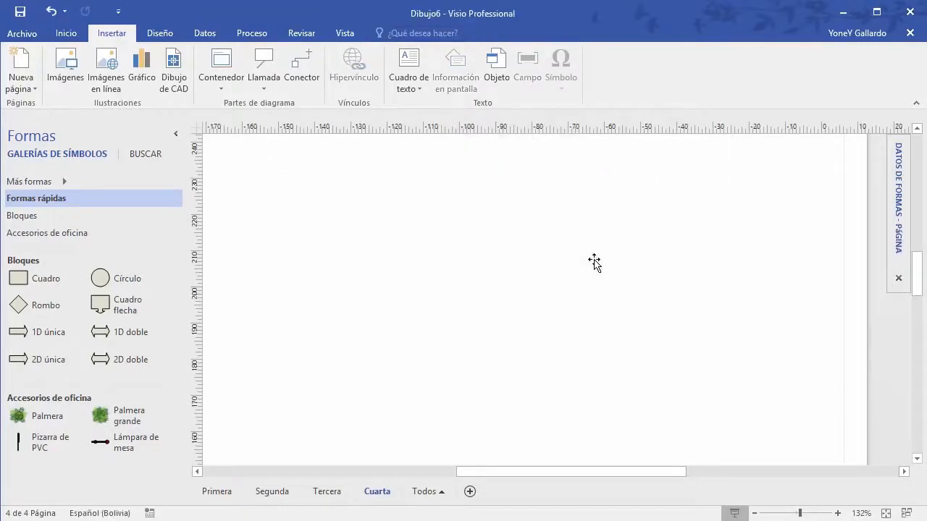
scroll(593, 262, down, 4)
scroll(595, 264, up, 2)
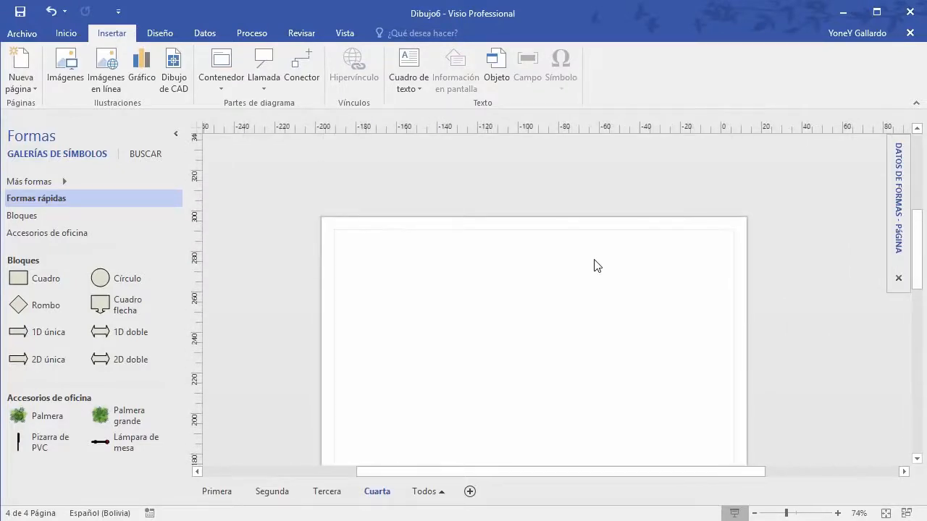
scroll(595, 266, down, 1)
Step: Insert a plain container, enlarge it, and drop a square and a circle inside
click(220, 72)
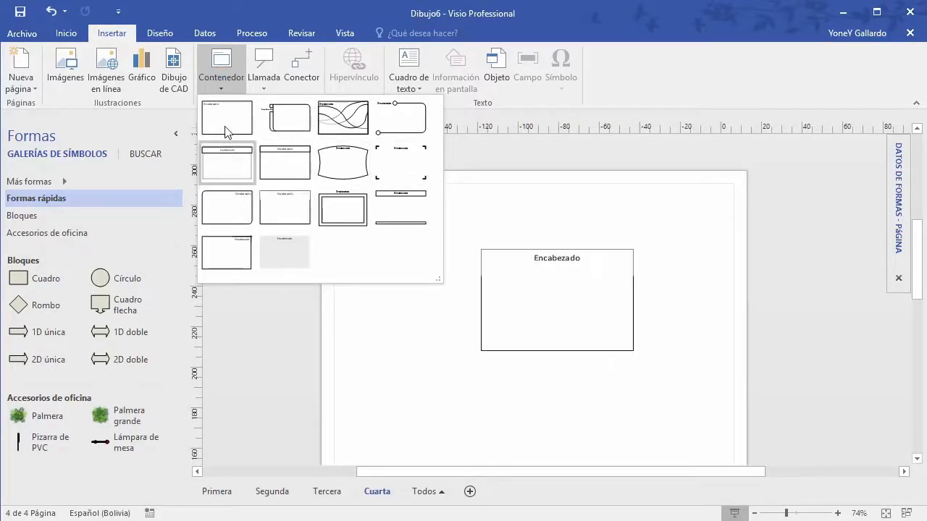
click(227, 130)
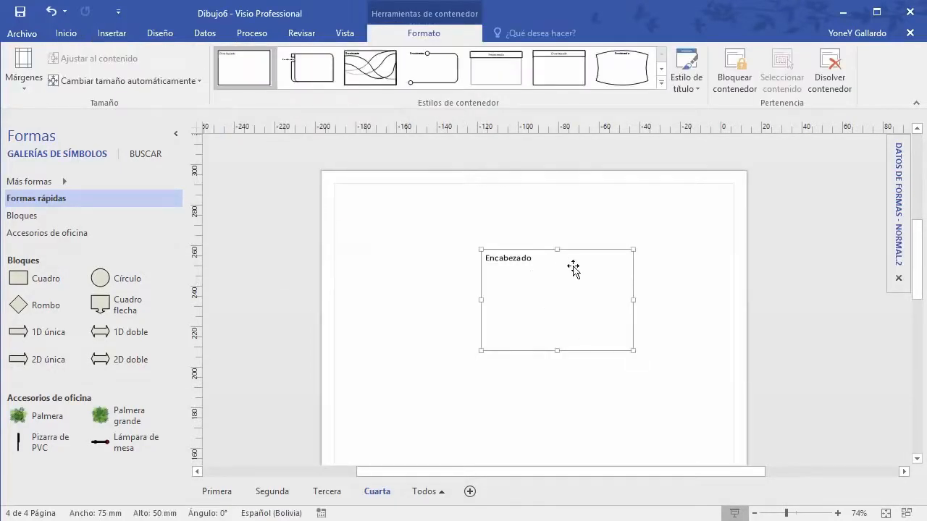
drag(577, 270, 498, 225)
drag(554, 308, 696, 380)
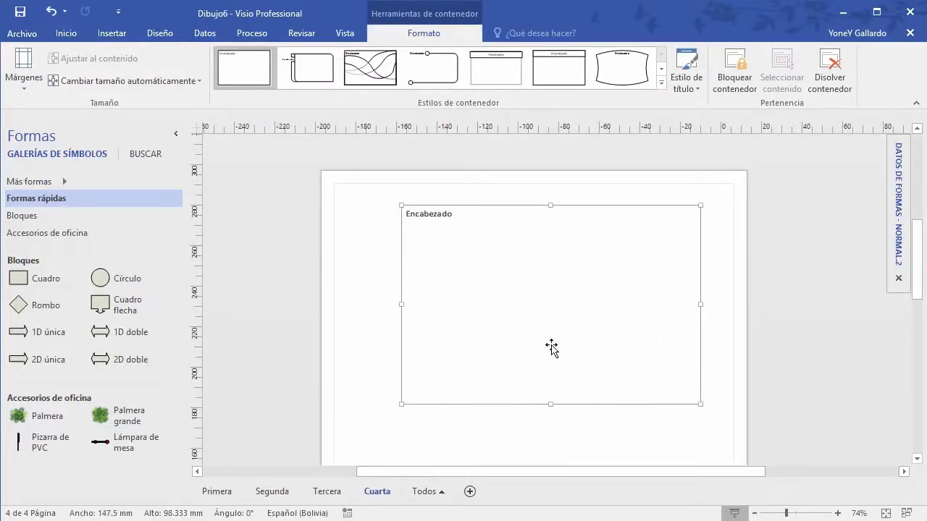
drag(27, 280, 479, 262)
drag(126, 286, 594, 296)
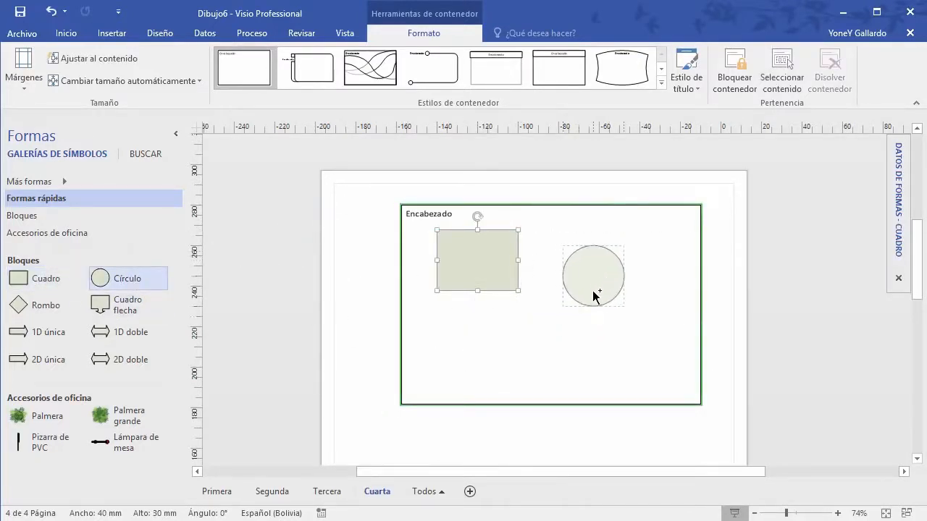
click(355, 278)
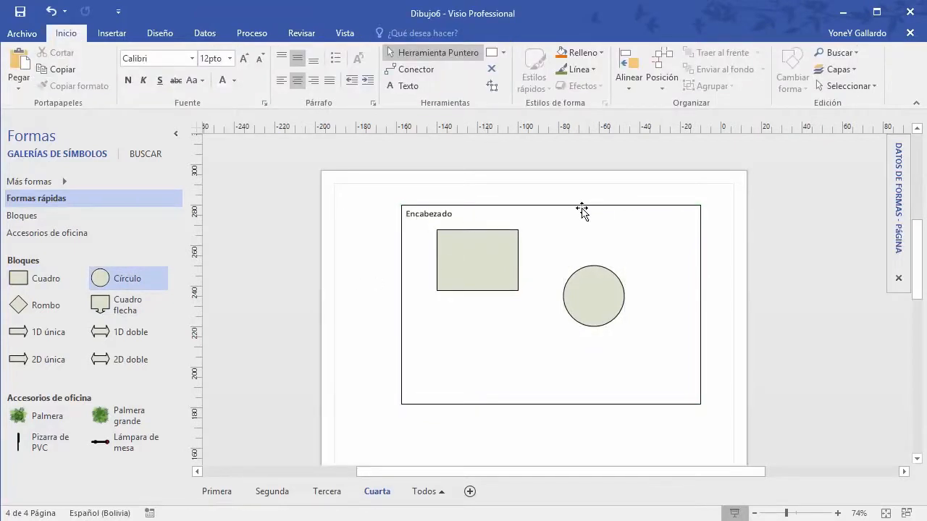
Step: Reposition the container with its shapes slightly down and to the left
mouse_move(581, 210)
mouse_down()
mouse_move(544, 211)
mouse_move(583, 203)
mouse_move(565, 217)
mouse_up()
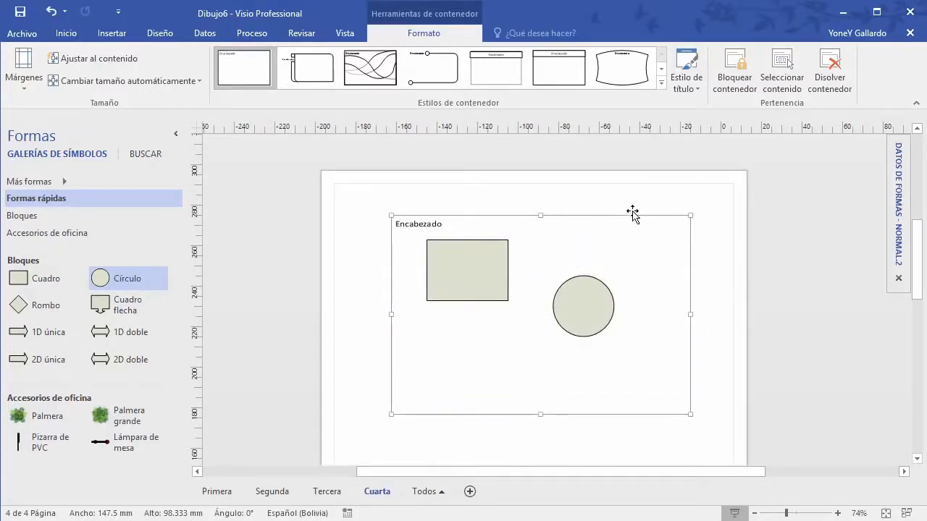
drag(633, 213, 596, 240)
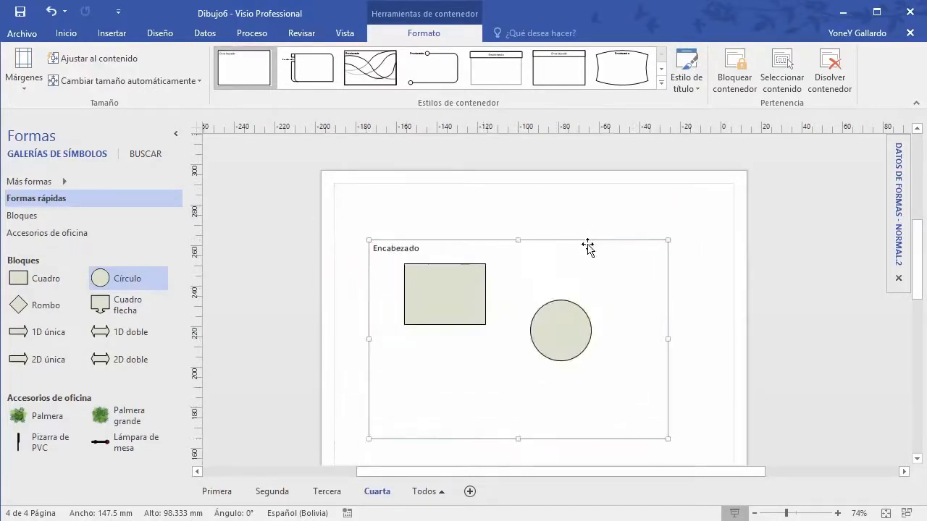
drag(610, 209, 595, 221)
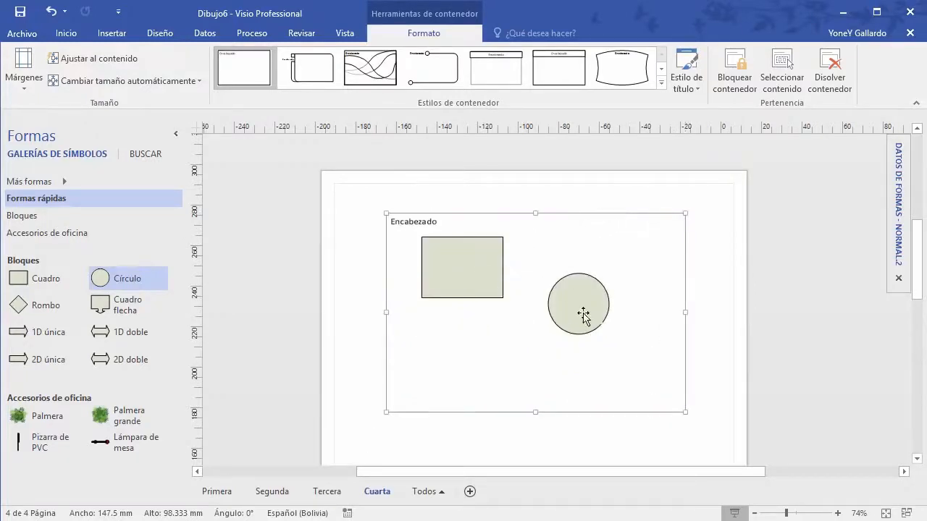
scroll(631, 411, down, 3)
click(631, 407)
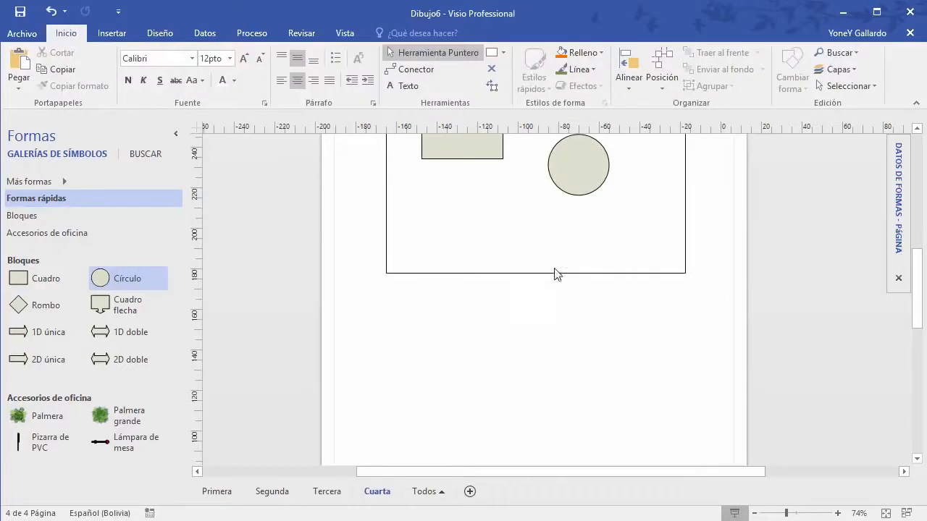
Step: Extend the container's bottom edge downward and move the circle lower inside it
click(533, 274)
drag(535, 274, 544, 364)
scroll(544, 365, up, 3)
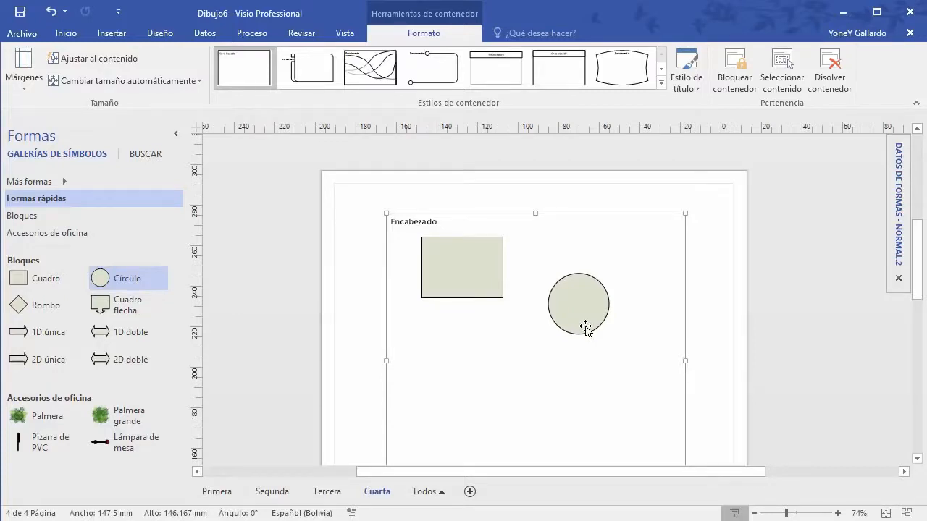
scroll(586, 328, down, 1)
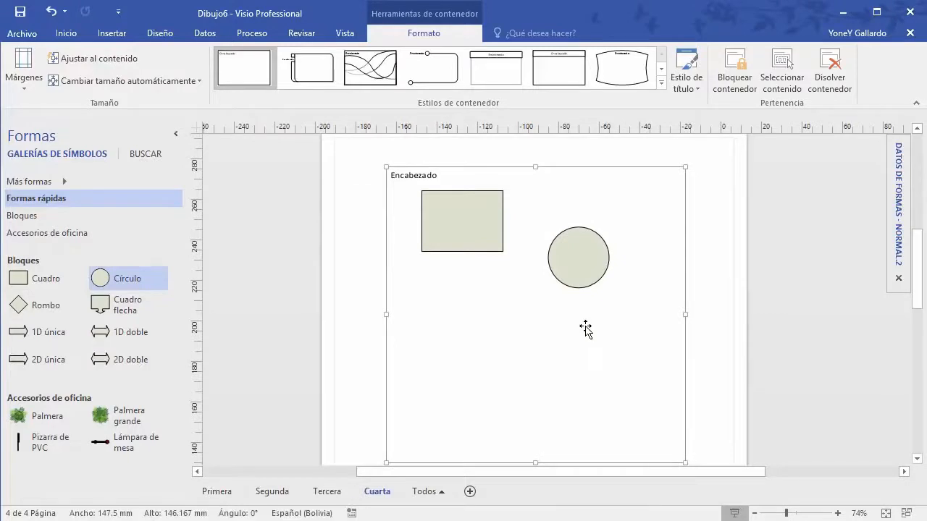
click(596, 257)
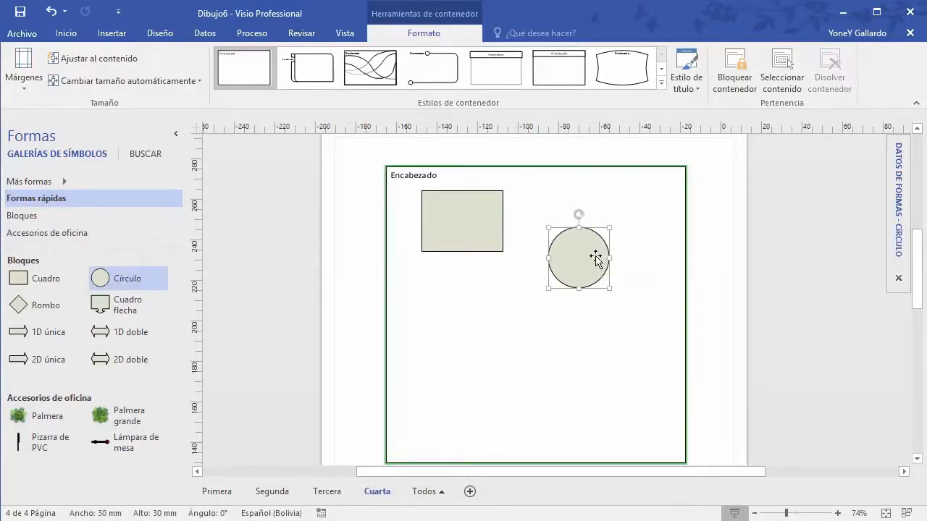
drag(596, 270, 588, 323)
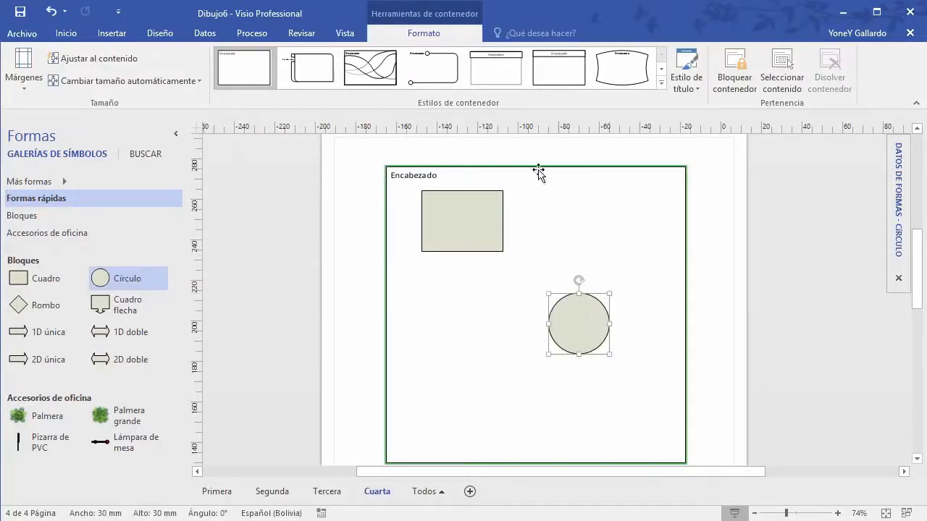
click(547, 166)
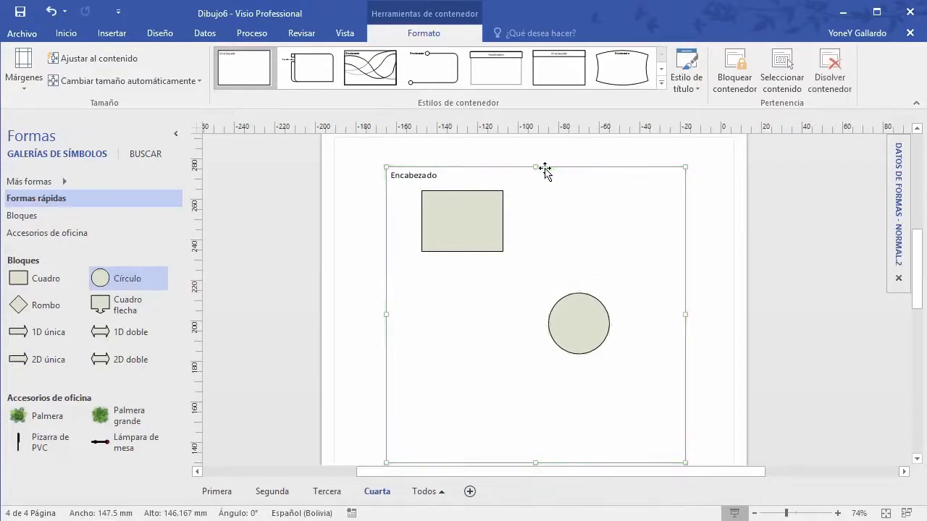
key(Escape)
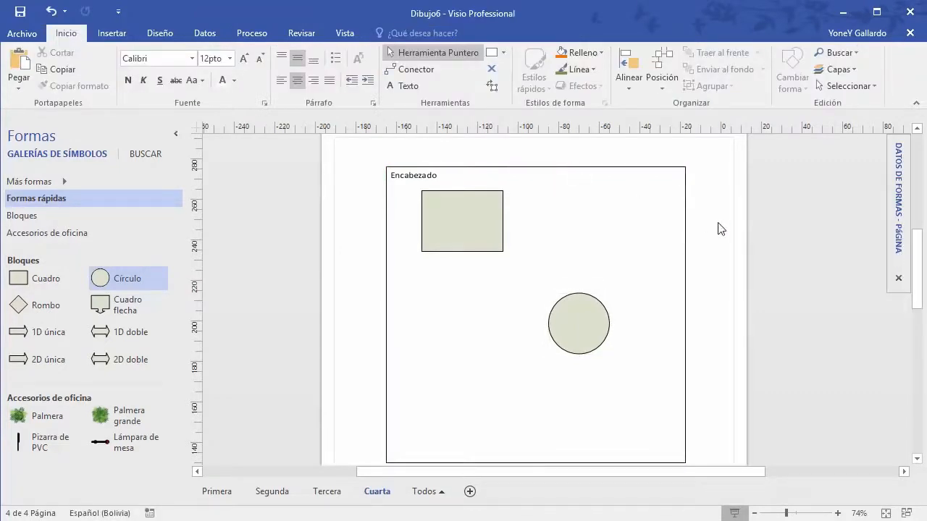
click(685, 213)
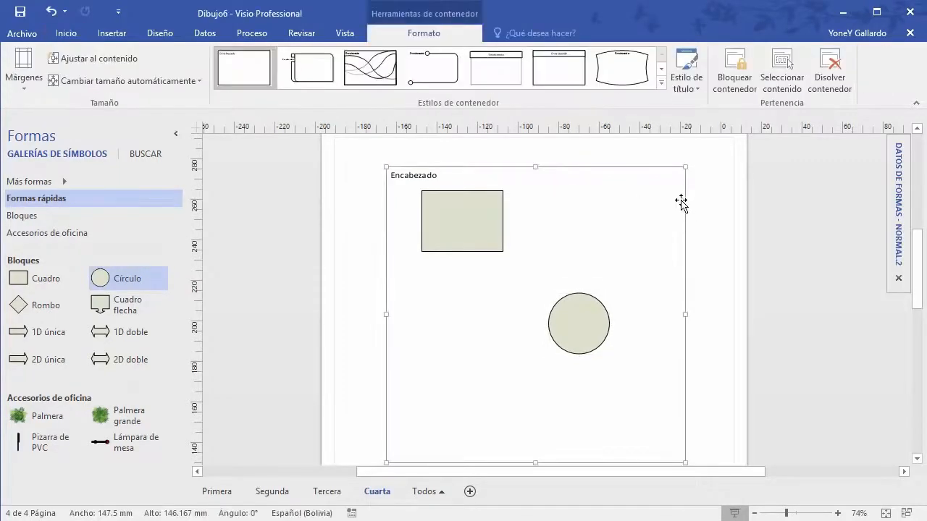
Step: Browse the container heading and style galleries without changing the style
click(692, 86)
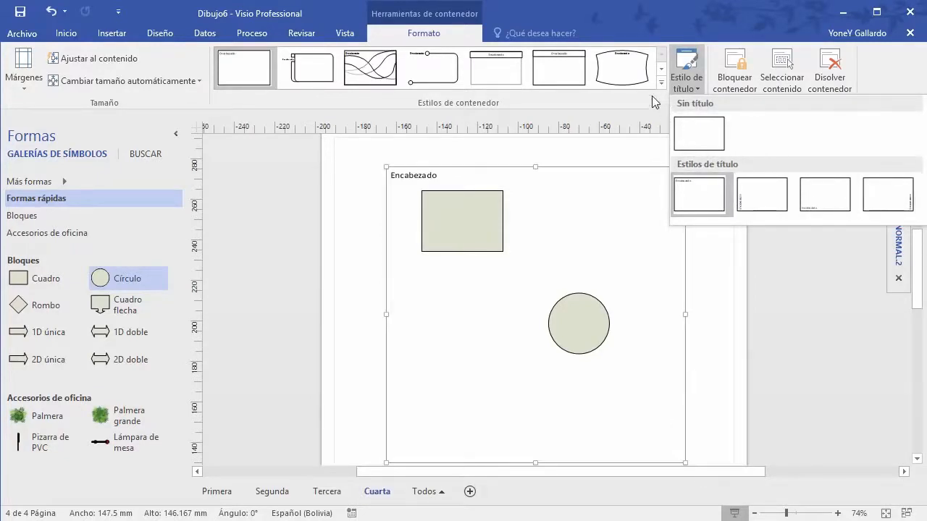
click(660, 73)
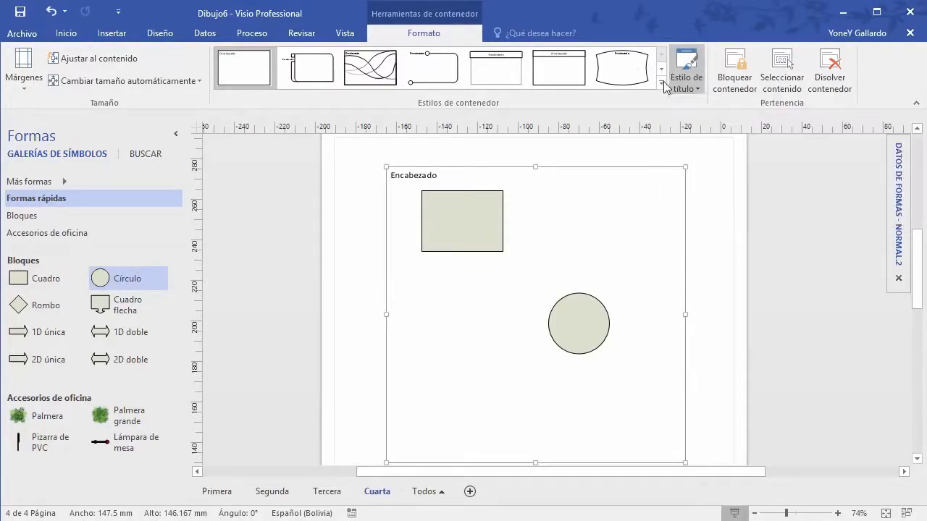
click(662, 83)
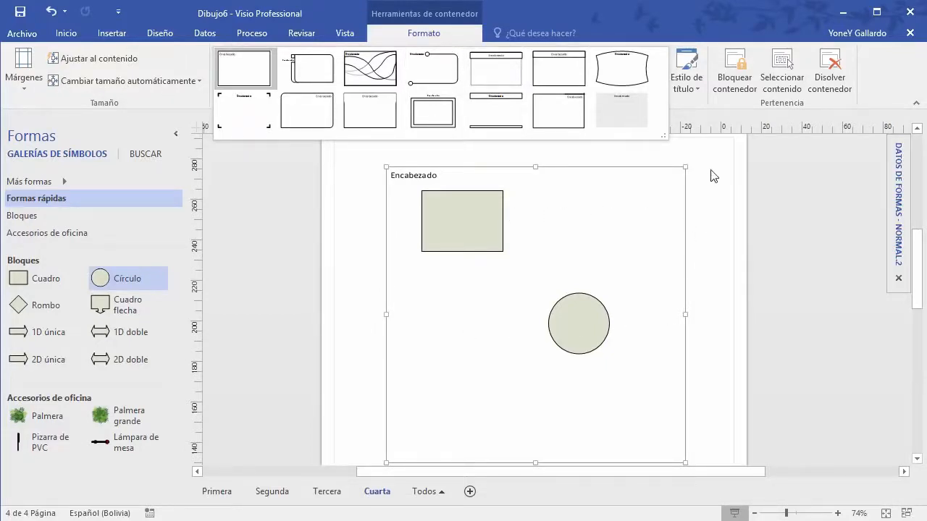
click(721, 227)
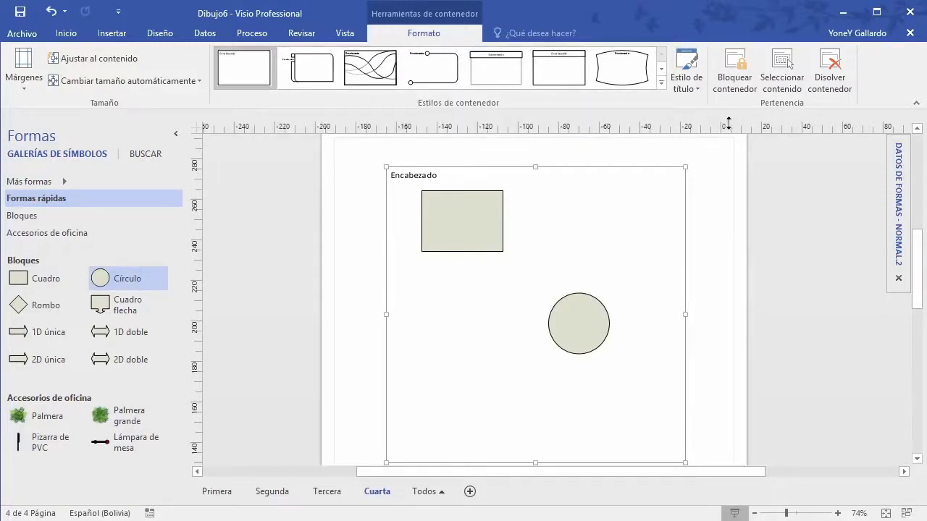
click(646, 172)
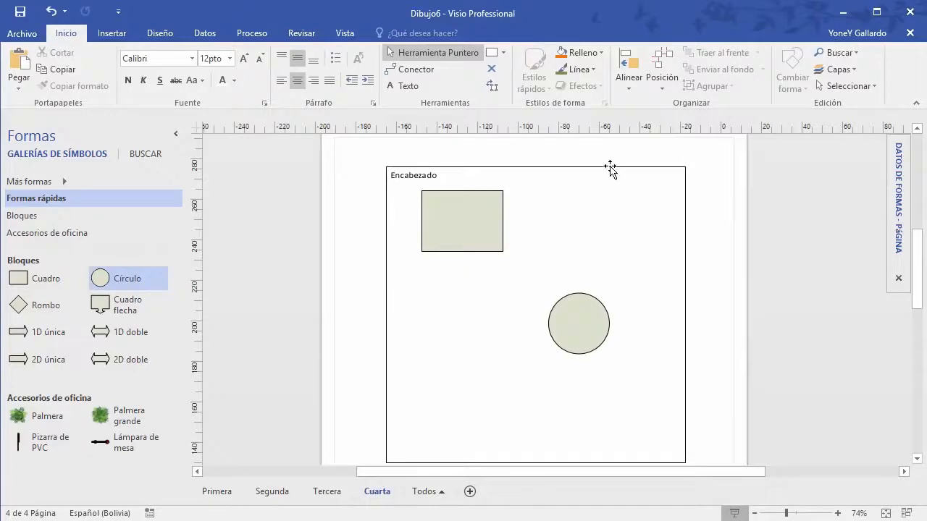
Step: Select the whole container and shift it slightly with its shapes
click(610, 169)
click(733, 73)
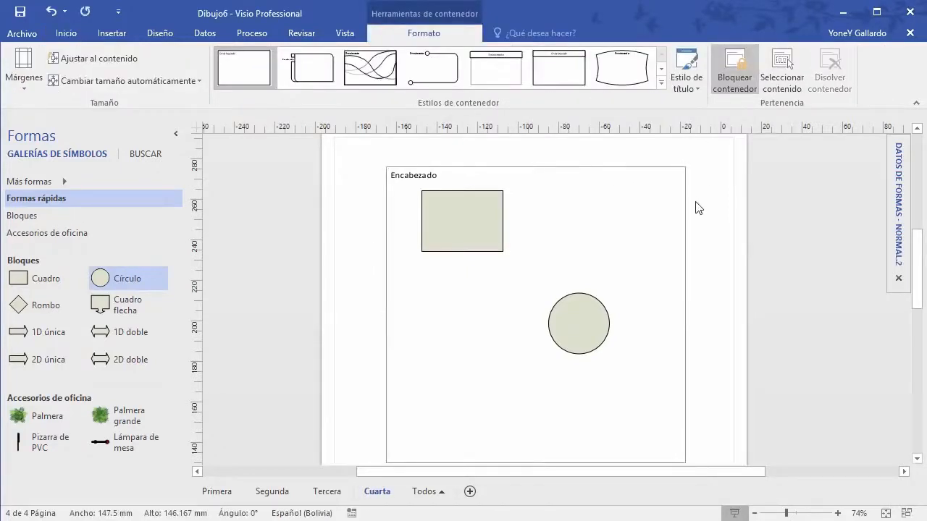
click(698, 207)
click(441, 217)
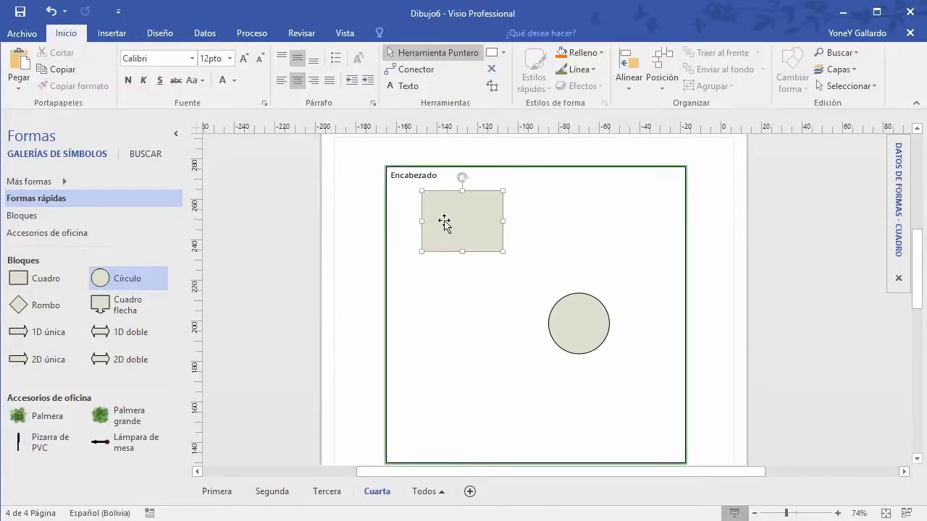
click(564, 169)
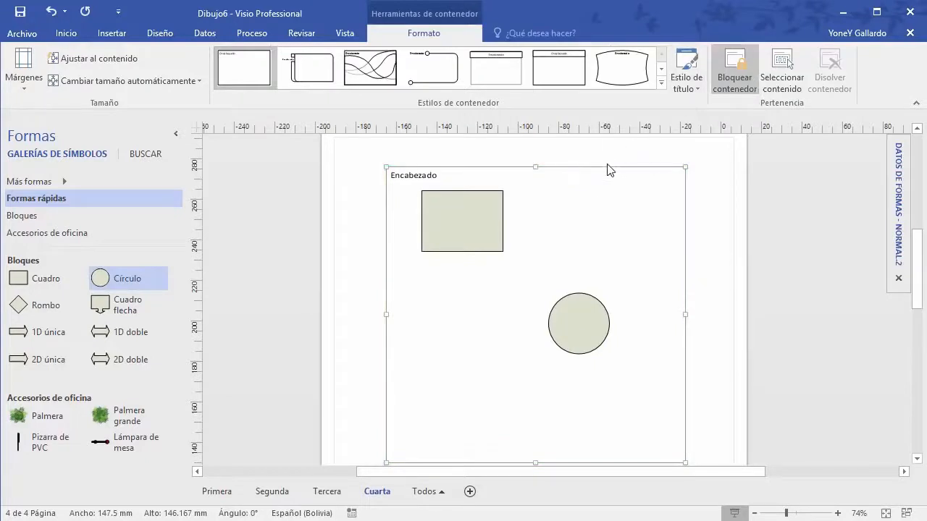
drag(596, 176, 532, 183)
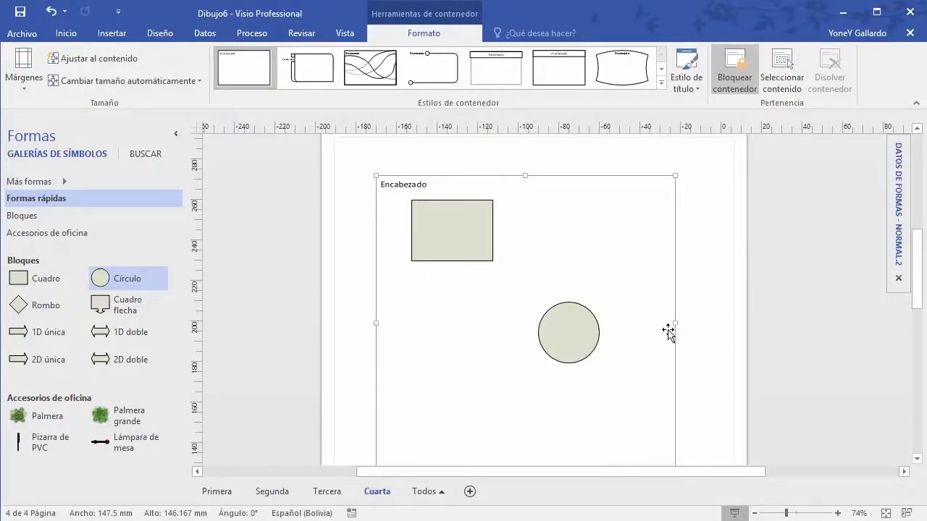
Step: Widen the container to 160 mm and turn off Bloquear contenedor
drag(679, 325, 701, 323)
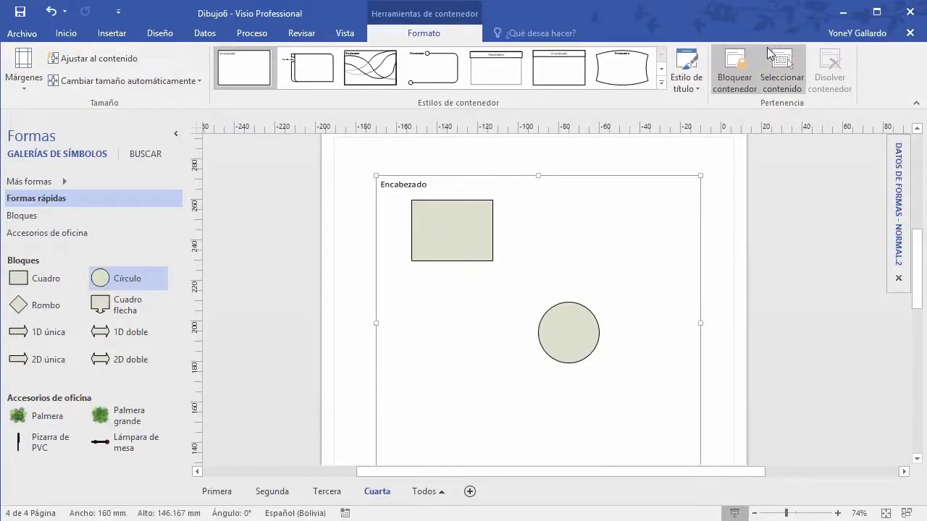
click(735, 73)
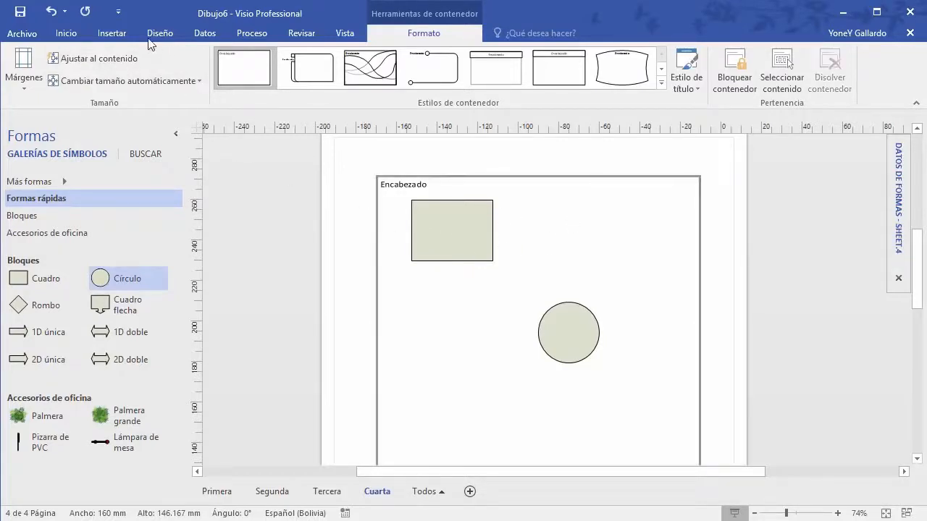
click(112, 33)
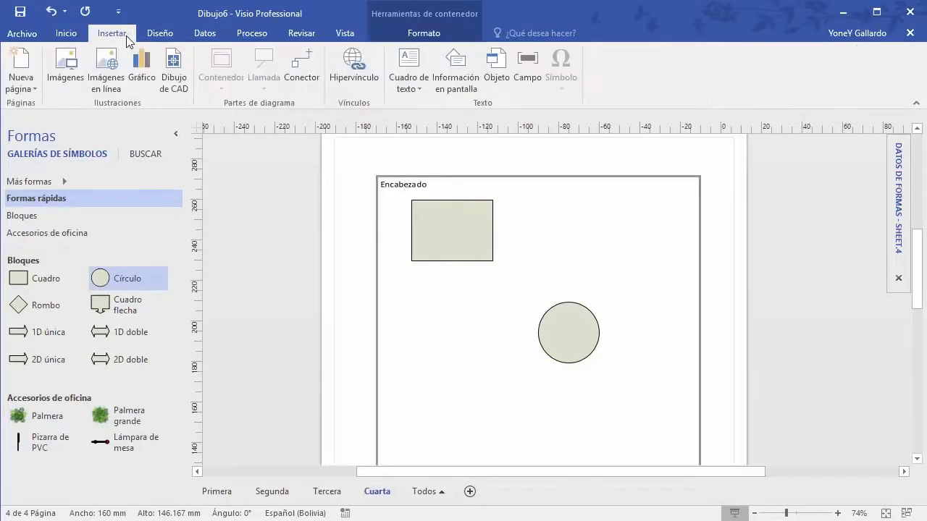
Step: Move the container up-left and shift the circle down and to the left
click(459, 179)
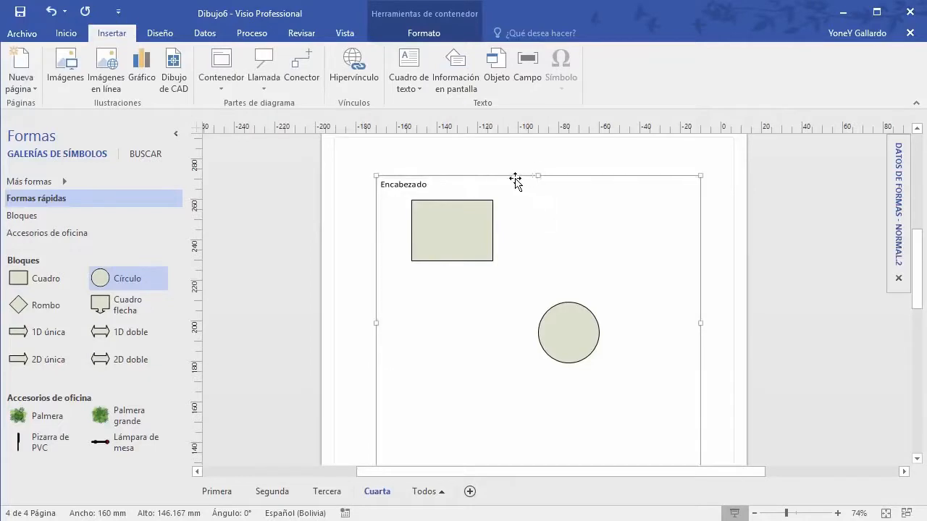
drag(515, 182, 482, 182)
click(430, 215)
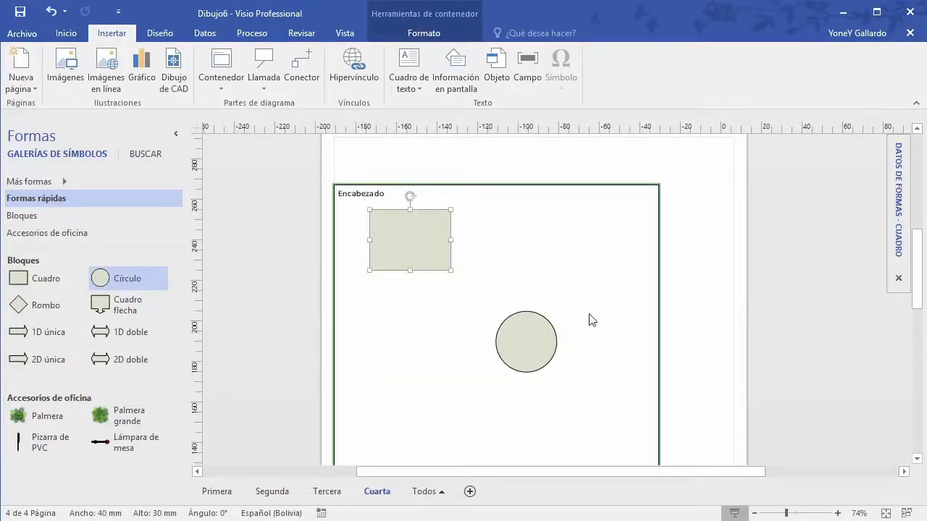
scroll(585, 319, down, 1)
drag(533, 288, 462, 326)
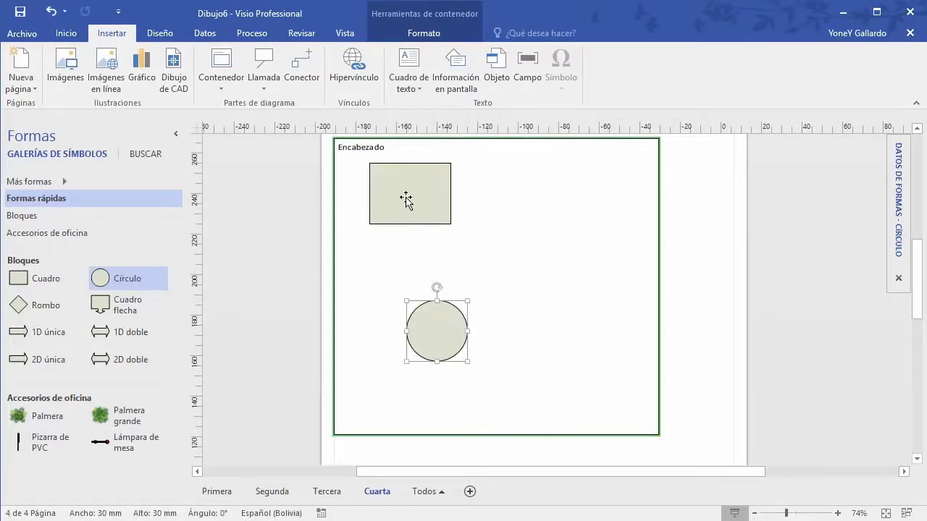
Step: Label the square PRIMERO and the circle SEGUNDO, then select the circle
double_click(408, 200)
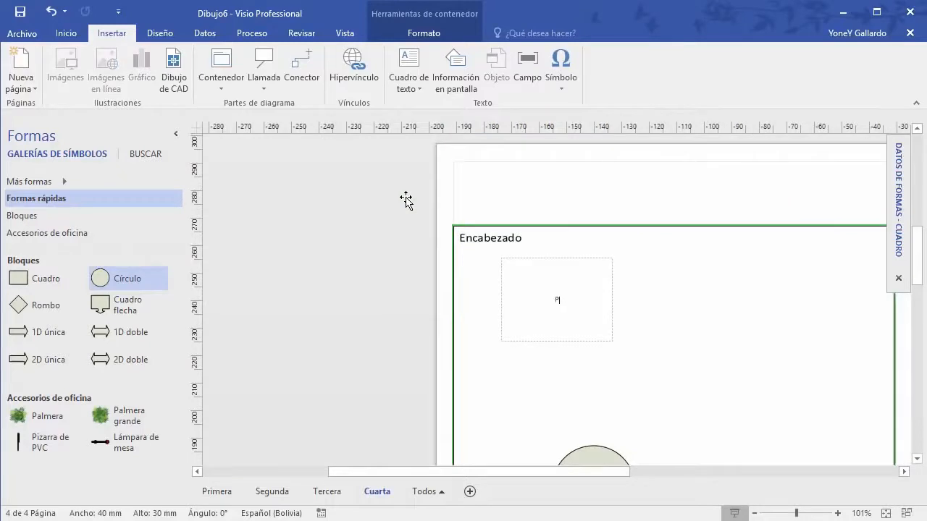
scroll(581, 288, down, 3)
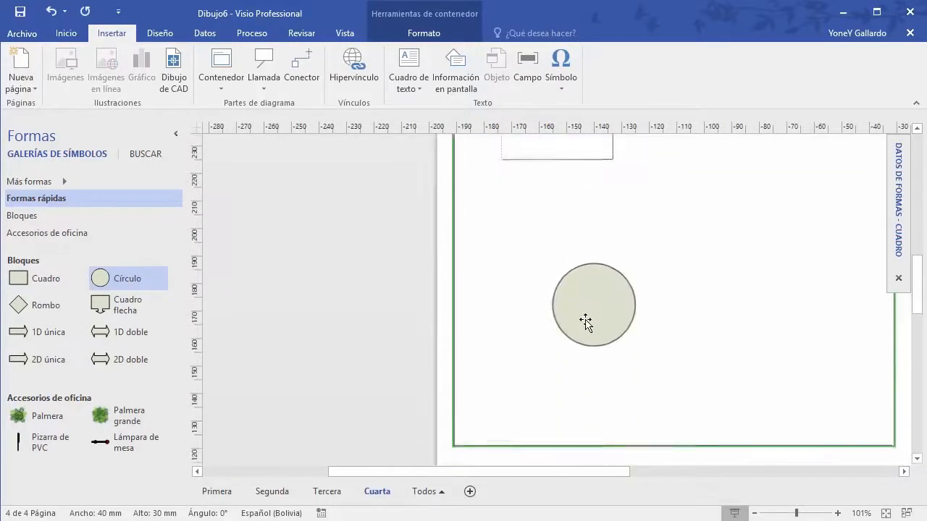
double_click(584, 304)
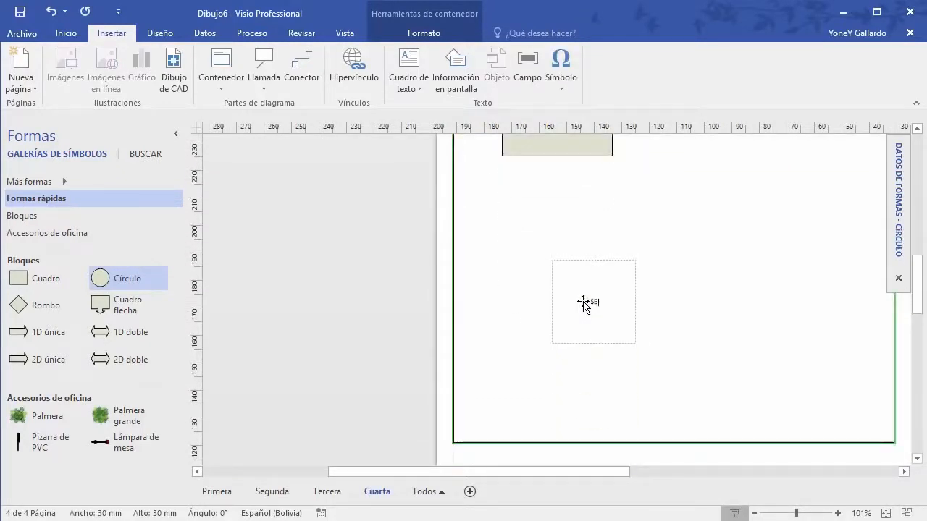
text(SEGUNDO)
click(855, 455)
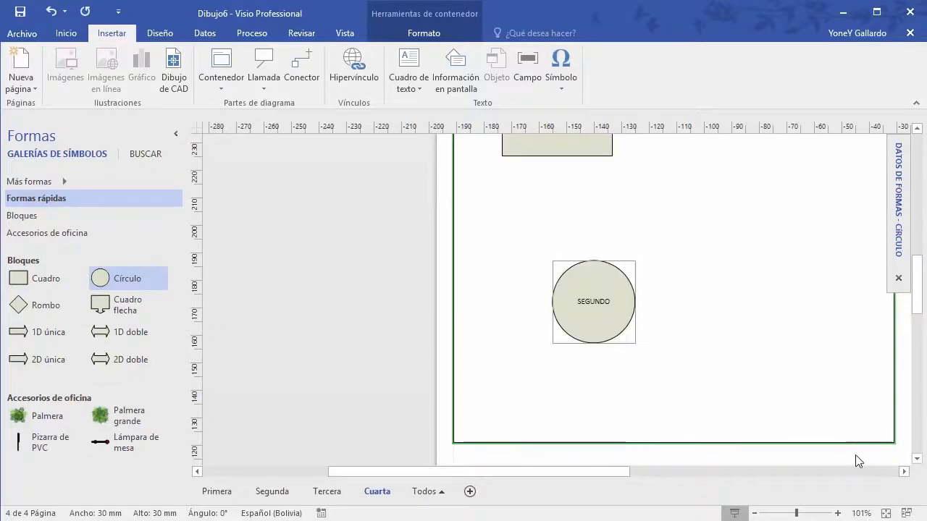
drag(771, 248, 615, 315)
click(466, 340)
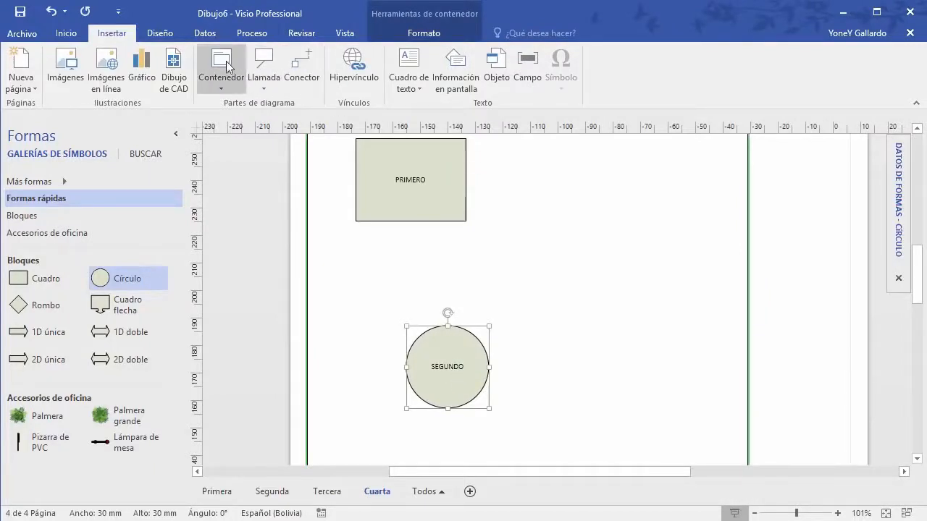
click(262, 67)
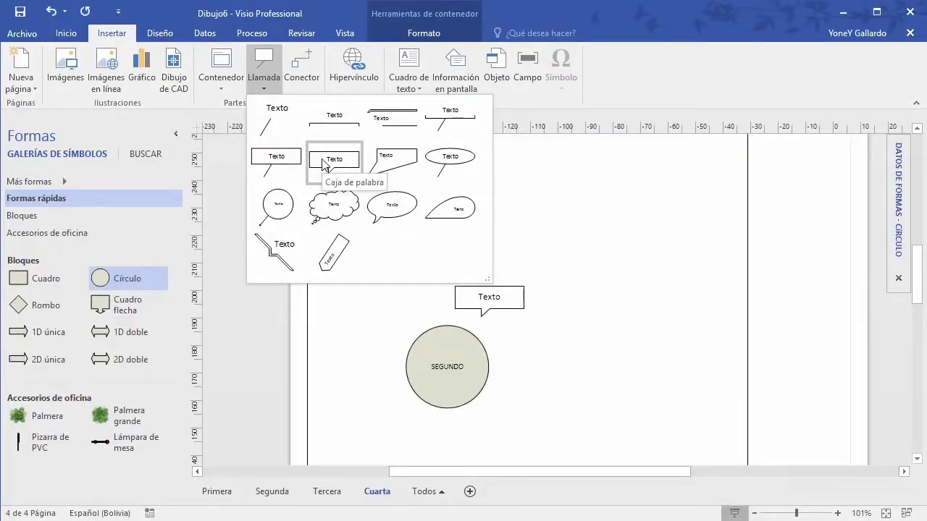
Step: Add a Caja de palabra callout to the circle reading 'Es la segunda fase del desarrollo'
click(322, 161)
key(Escape)
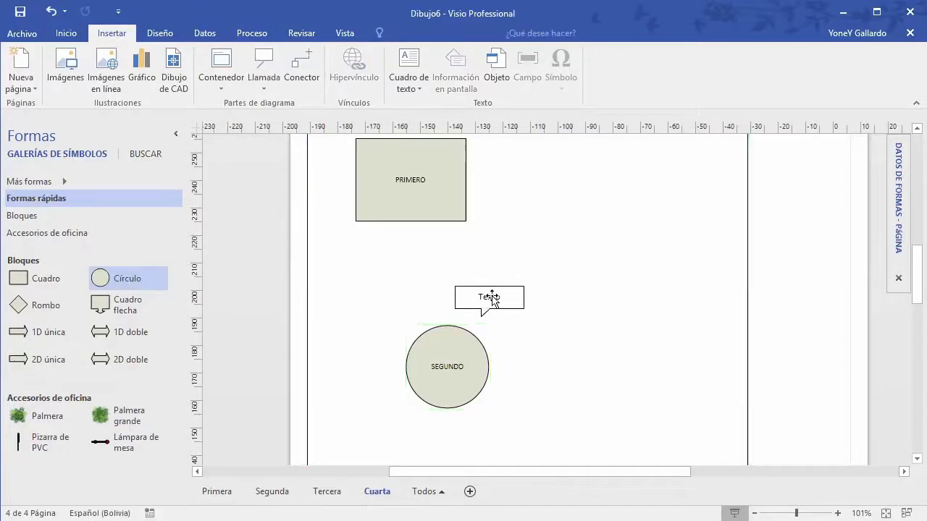
double_click(492, 298)
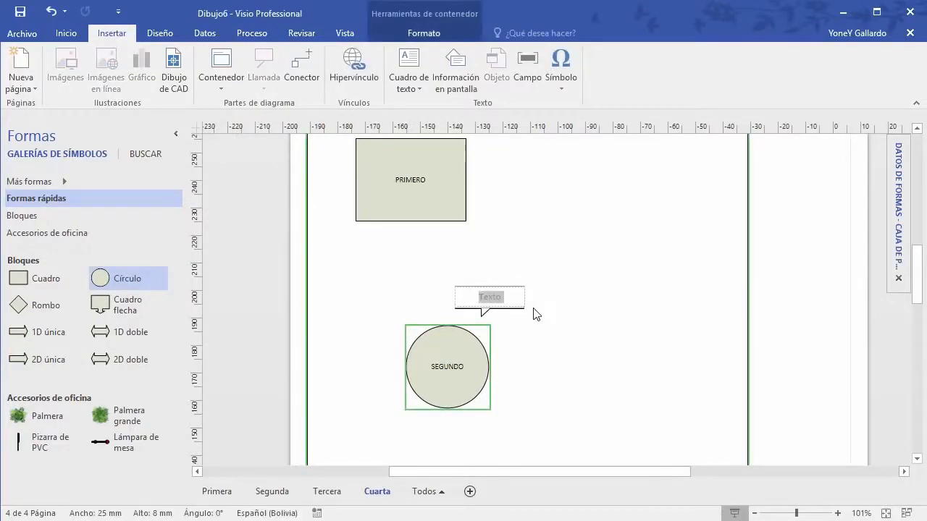
text(Es la segunda )
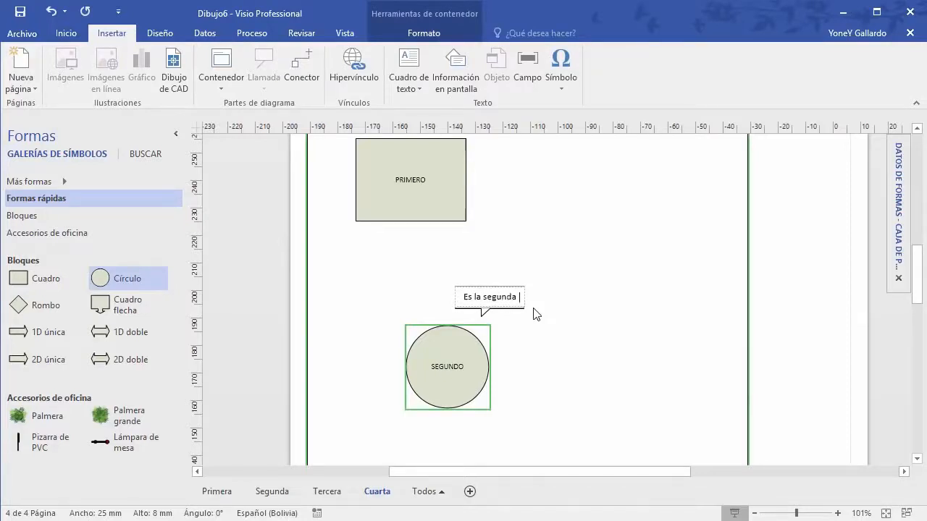
text(fase del desarrollo)
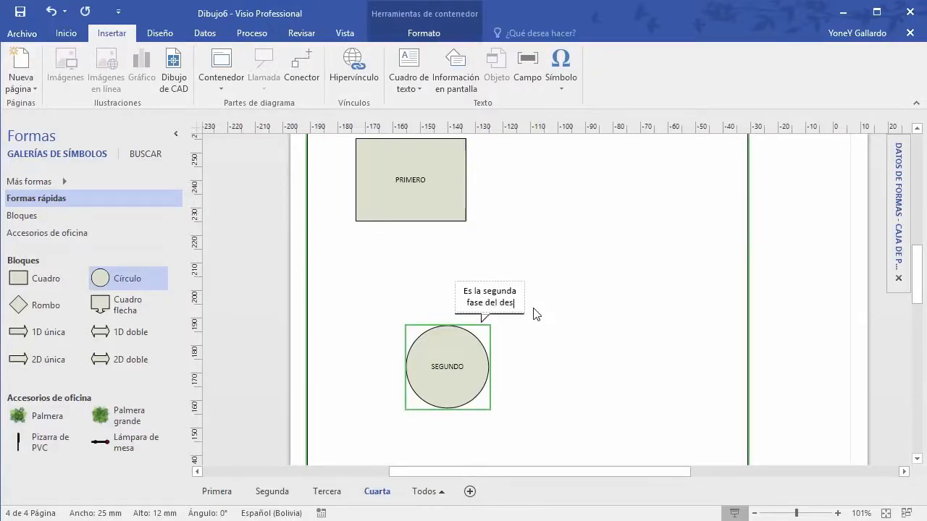
click(855, 286)
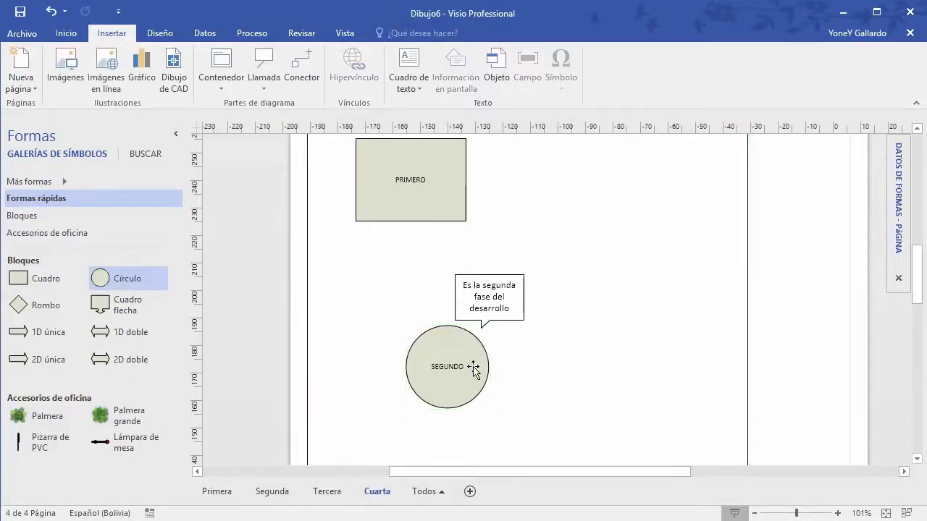
click(449, 342)
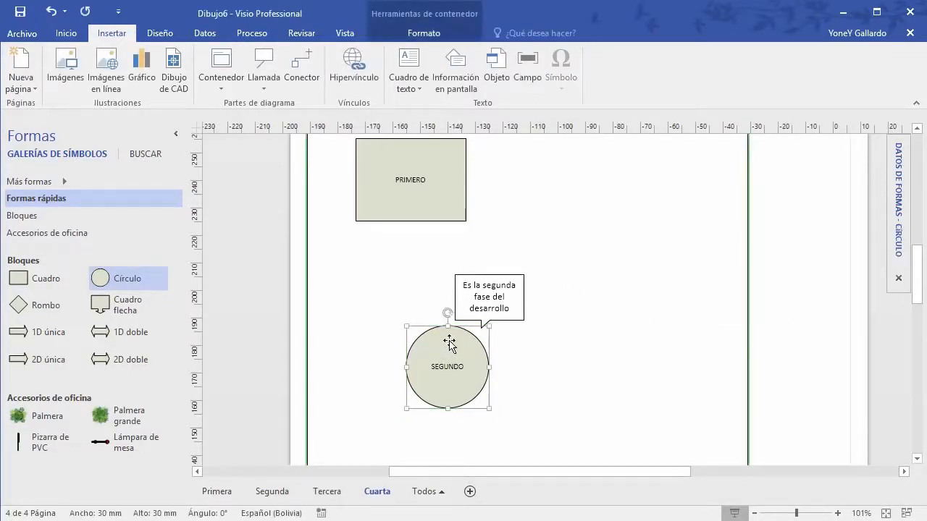
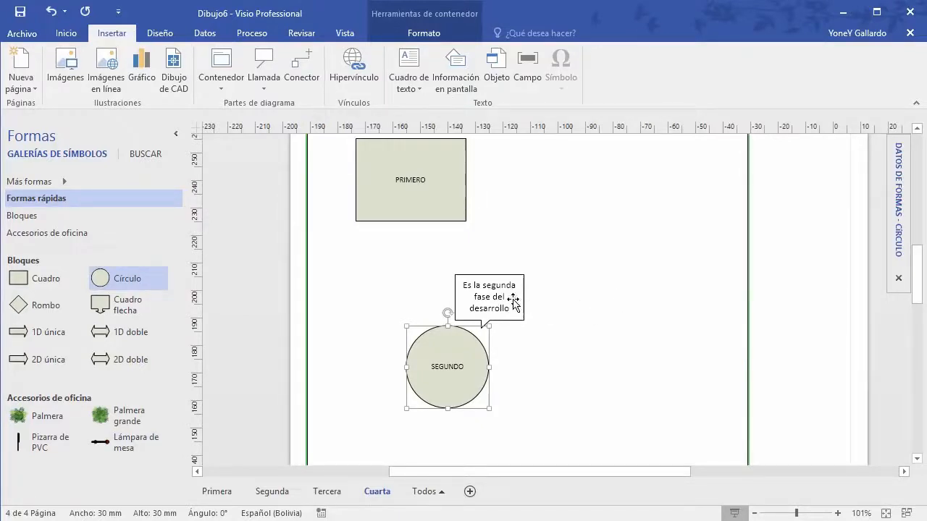
Step: Nudge the callout up, shift the SEGUNDO circle down-left, then delete the 'Es la segunda fase del desarrollo' callout
click(500, 299)
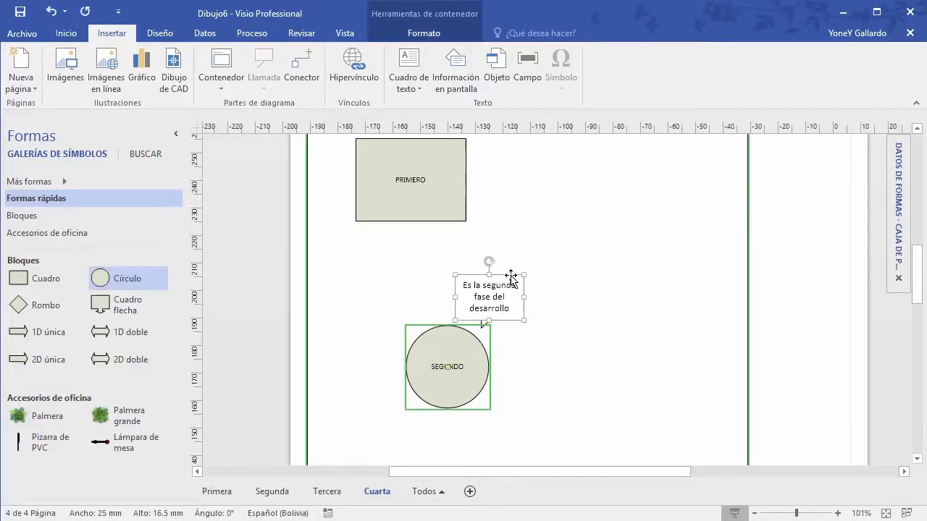
drag(511, 277, 510, 263)
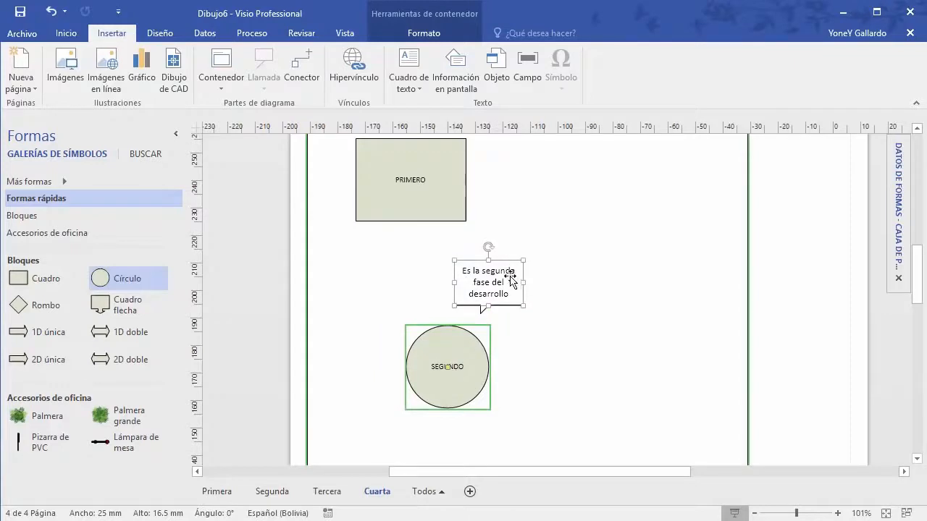
click(471, 356)
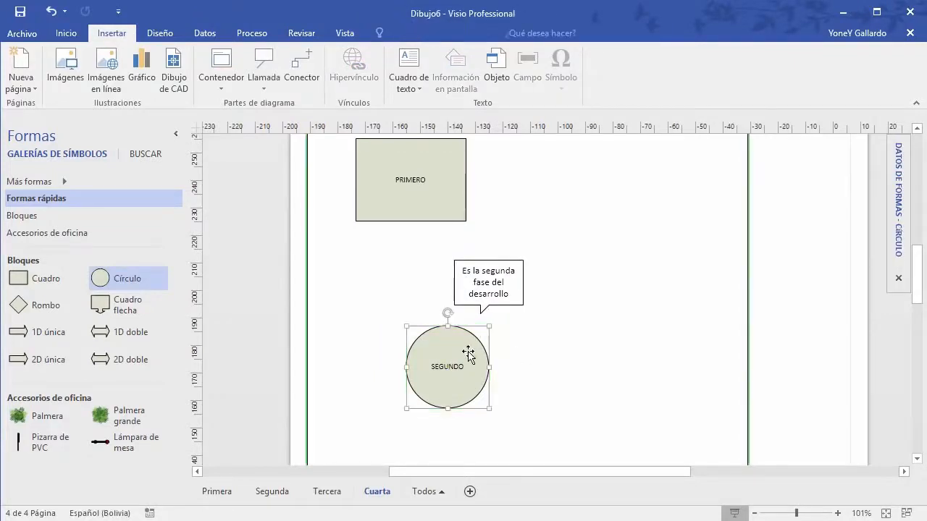
drag(480, 348, 457, 391)
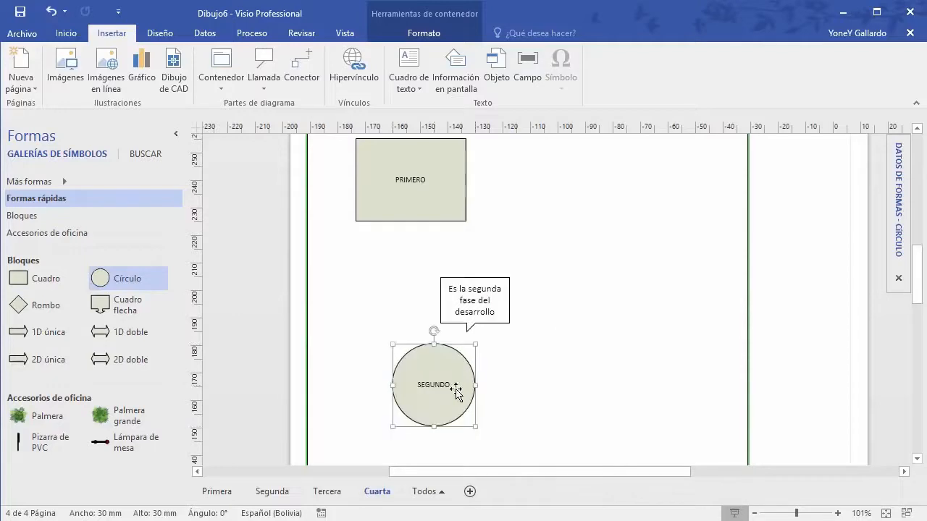
click(475, 302)
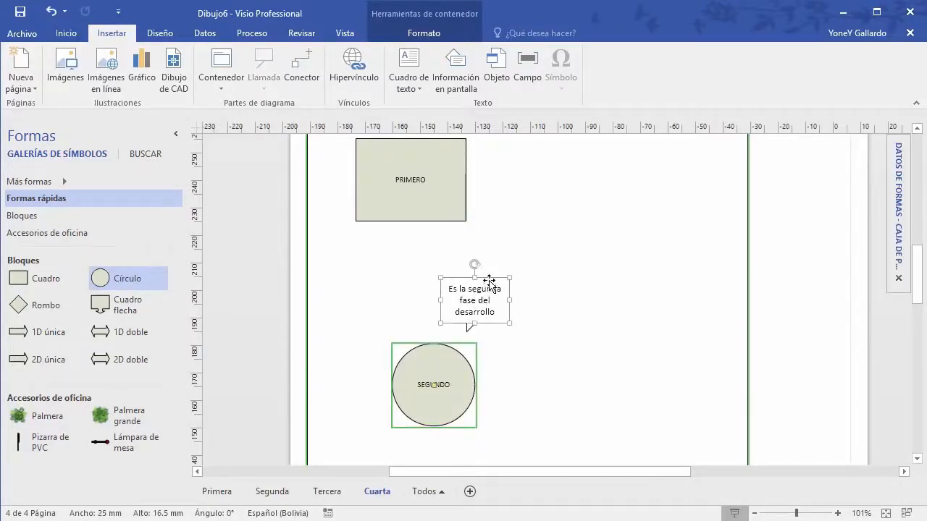
key(Delete)
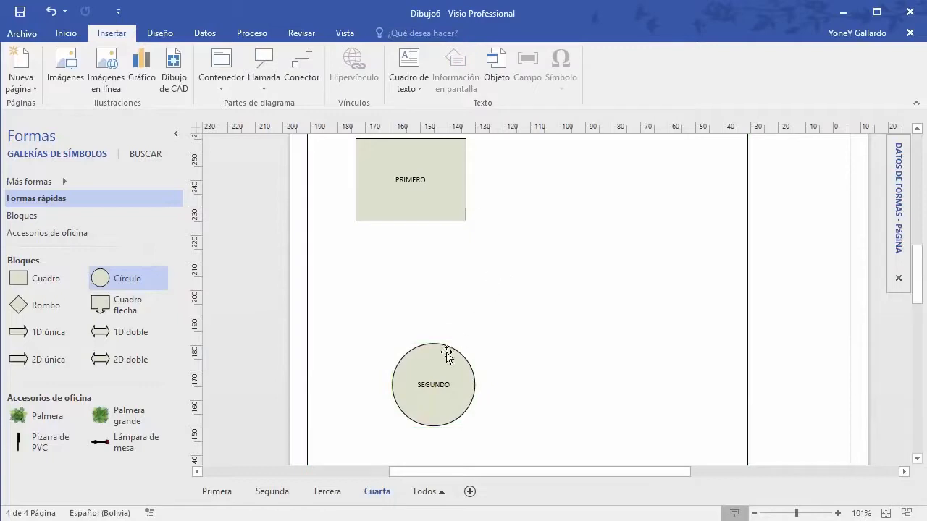
Step: Draw a connector from PRIMERO's bottom point to the top of the SEGUNDO circle
click(440, 352)
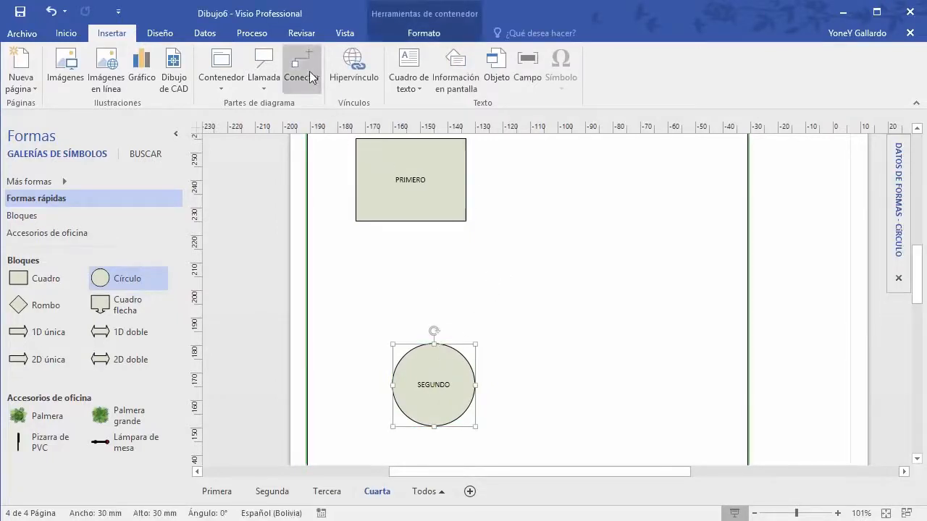
click(310, 75)
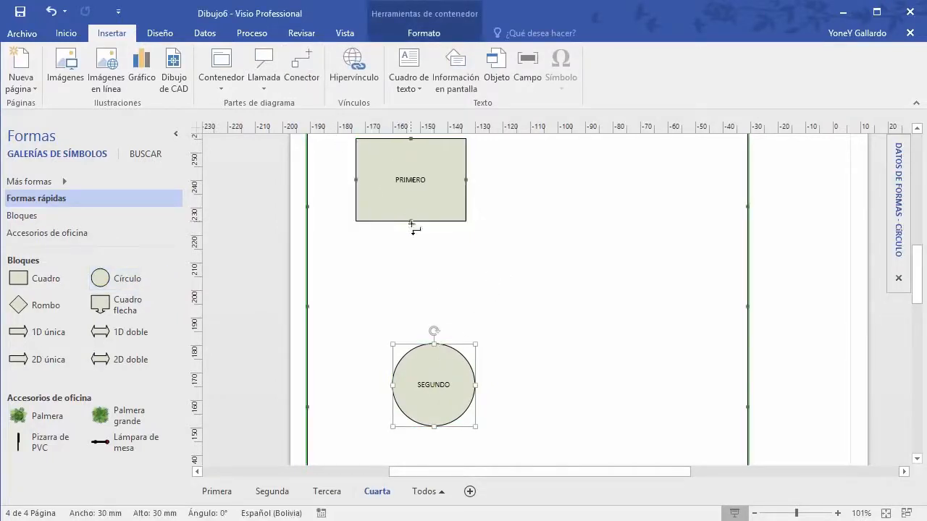
drag(411, 223, 433, 344)
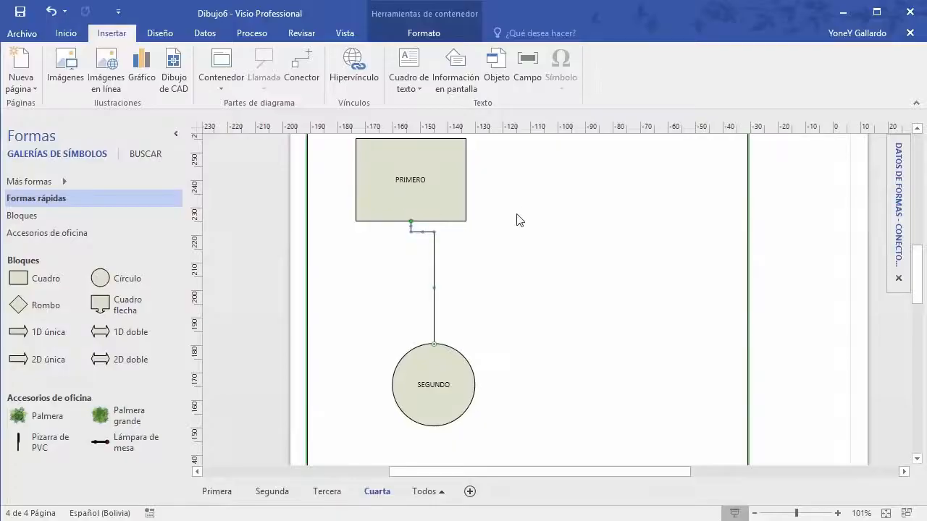
click(536, 251)
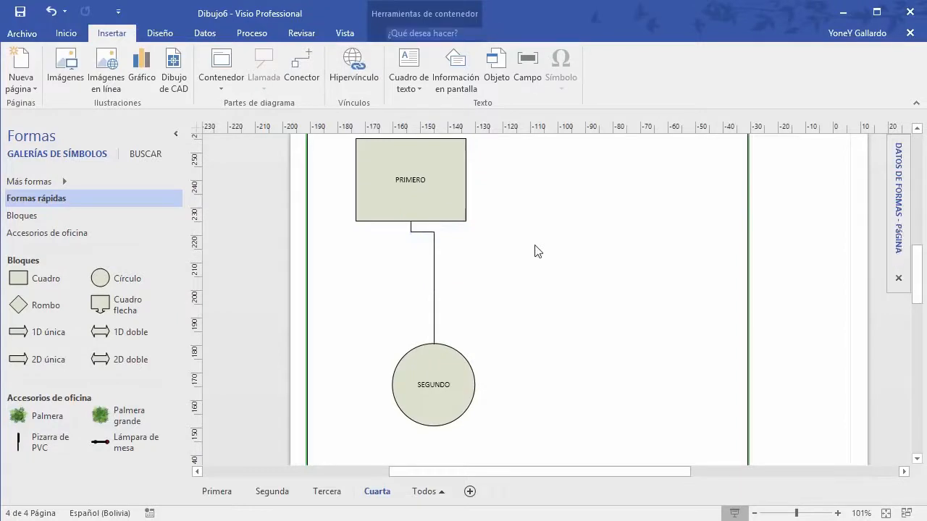
Step: Draw a text box right of PRIMERO containing 'Este es mi texto aislado'
click(413, 68)
drag(517, 180, 695, 235)
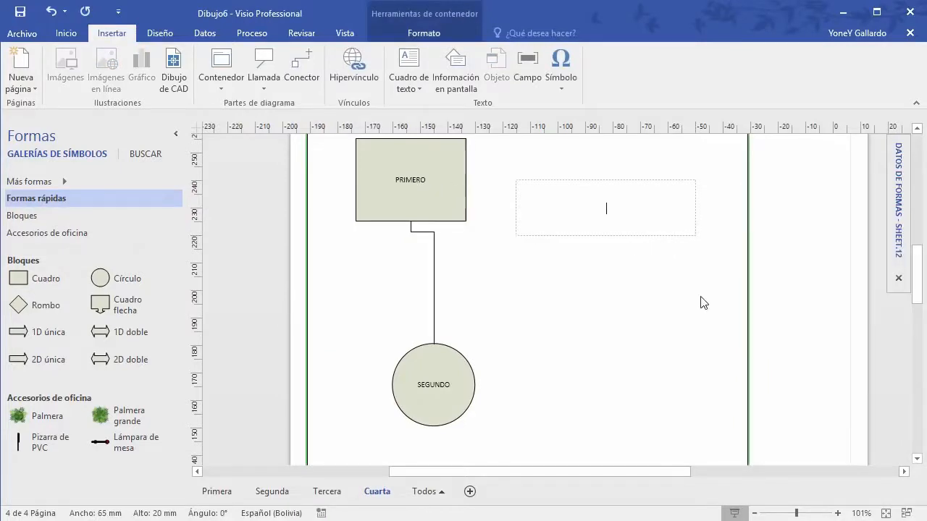
text(Este es mi texto aisla)
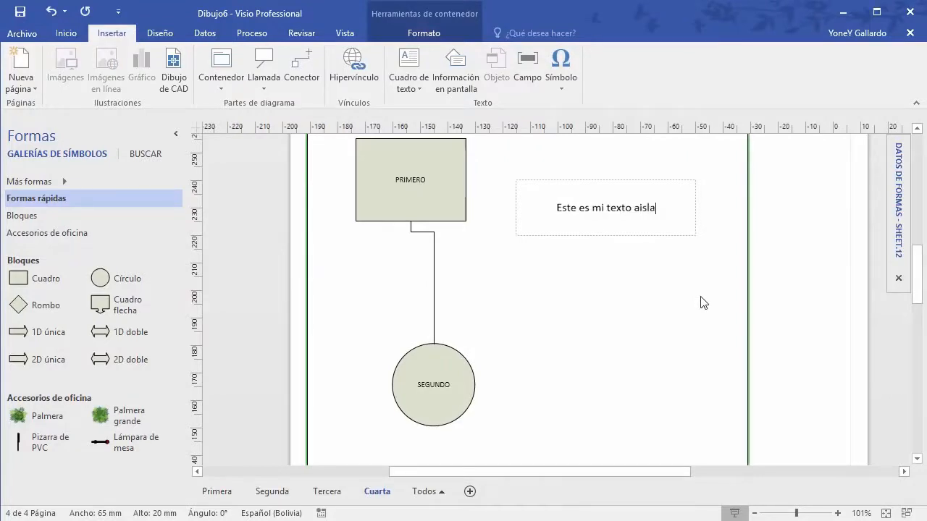
text(do)
click(631, 316)
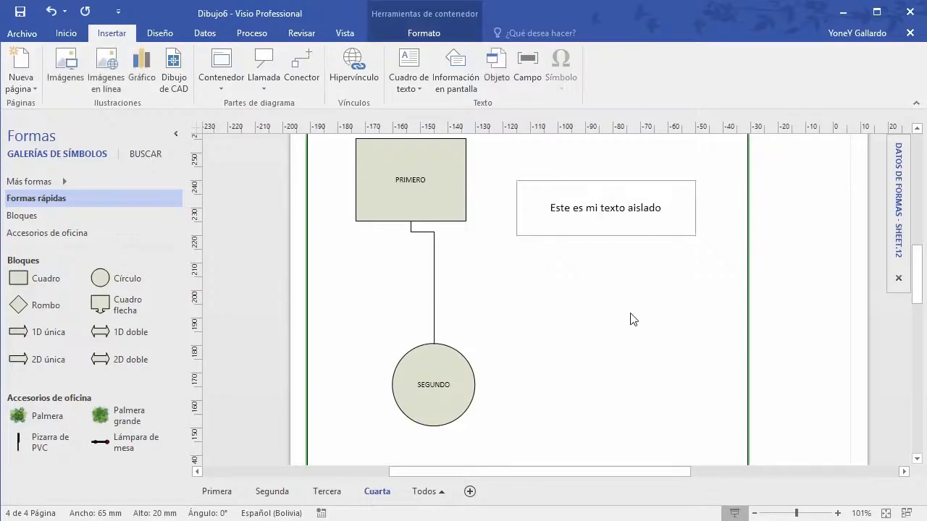
click(625, 208)
Step: Rotate the text box to vertical and resize it narrow and short over the connector
drag(596, 225, 542, 269)
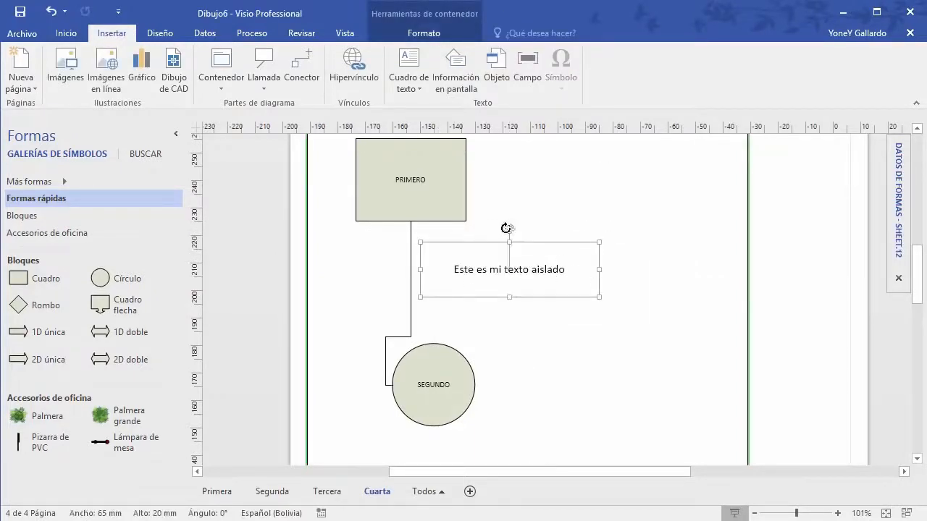
drag(507, 228, 405, 268)
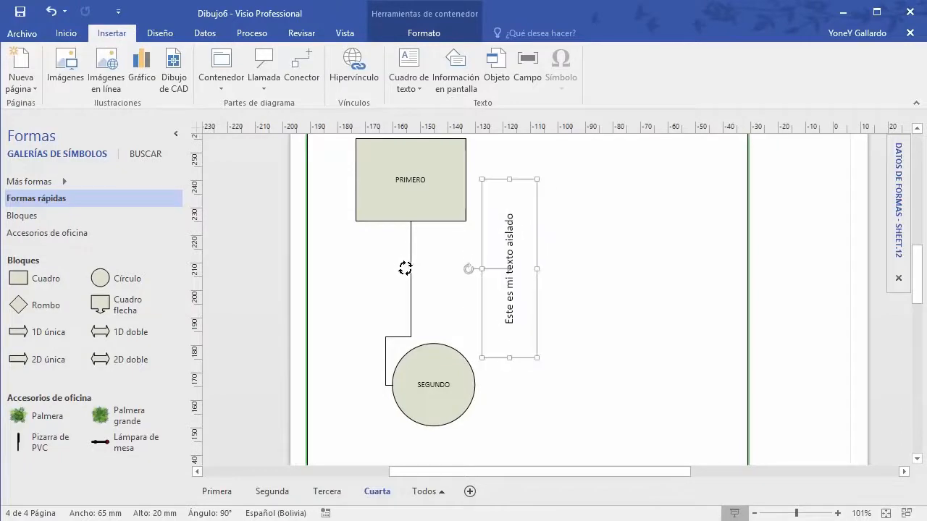
drag(510, 248, 455, 292)
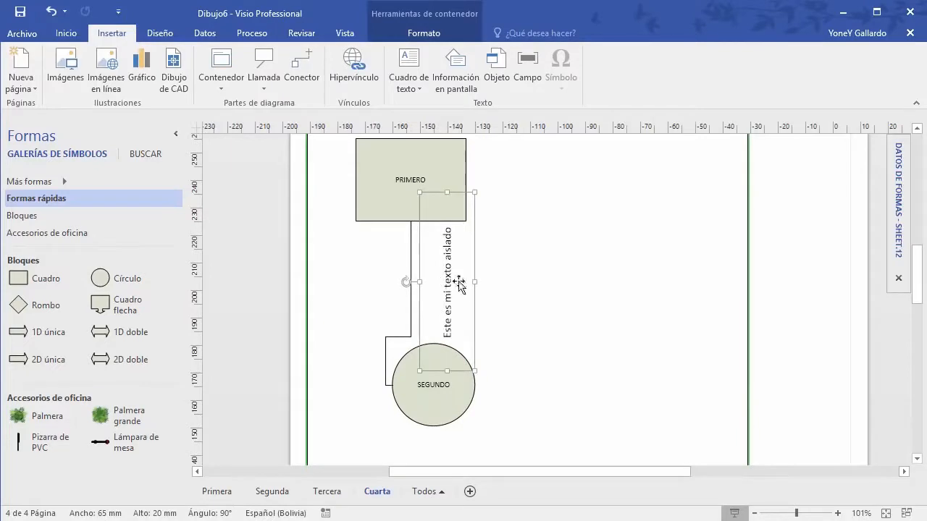
drag(470, 283, 441, 289)
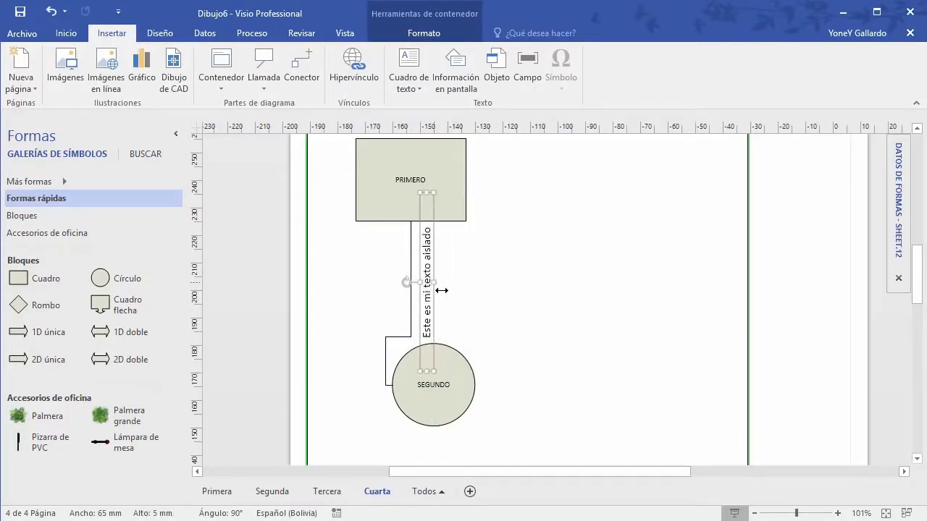
drag(427, 201, 444, 258)
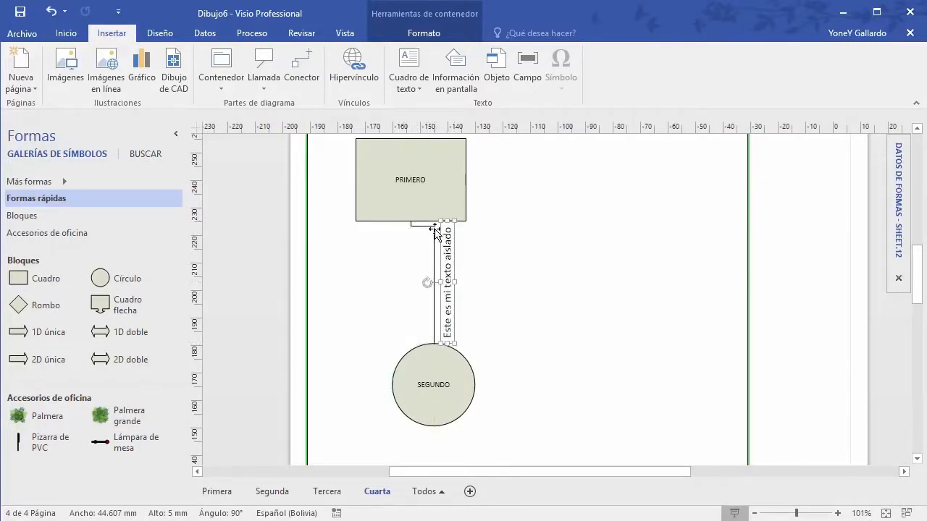
Step: Move the SEGUNDO circle lower and place the vertical text beside the connector
click(534, 345)
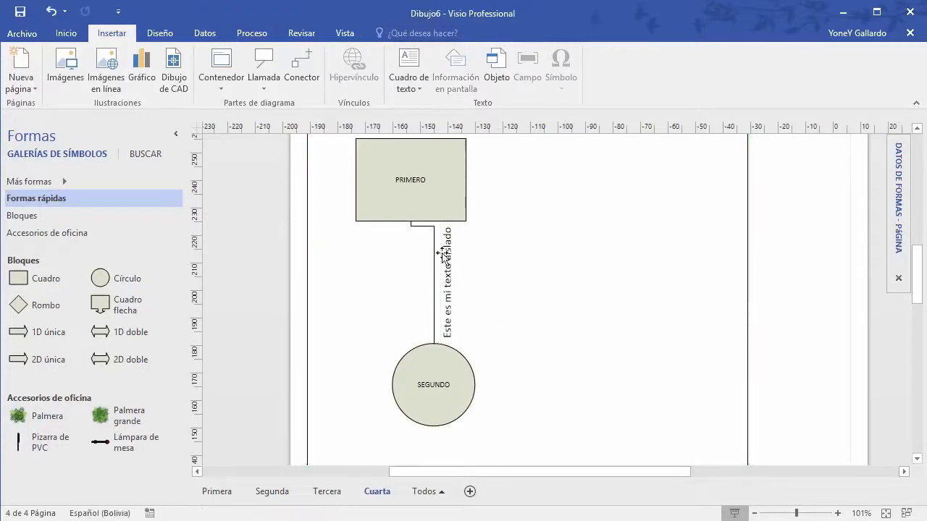
drag(441, 351, 437, 395)
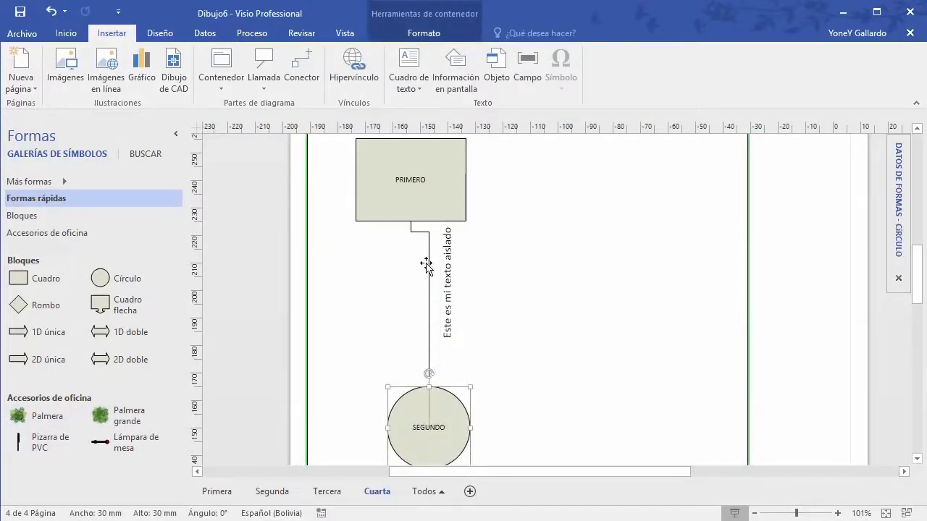
drag(444, 299, 437, 320)
click(501, 306)
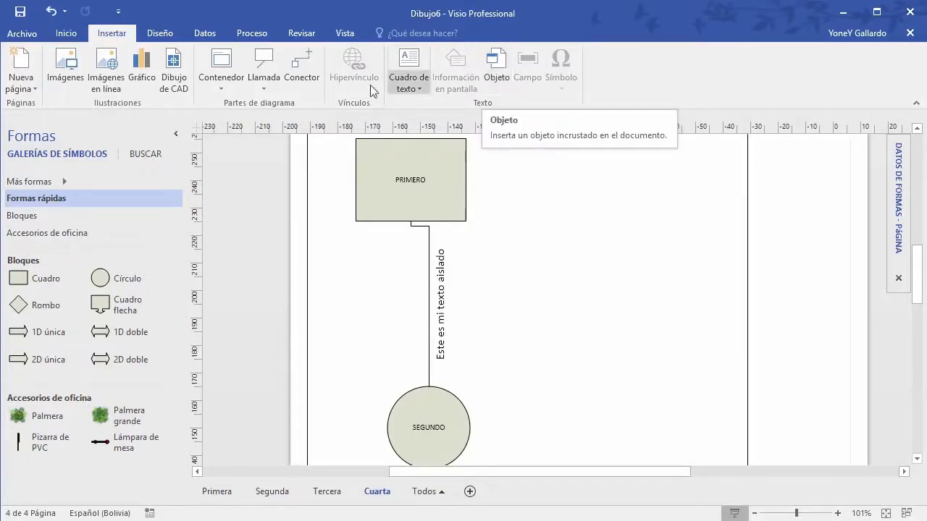
Step: On Diseño, review the Orientación and Tamaño choices and close them unchanged
click(160, 33)
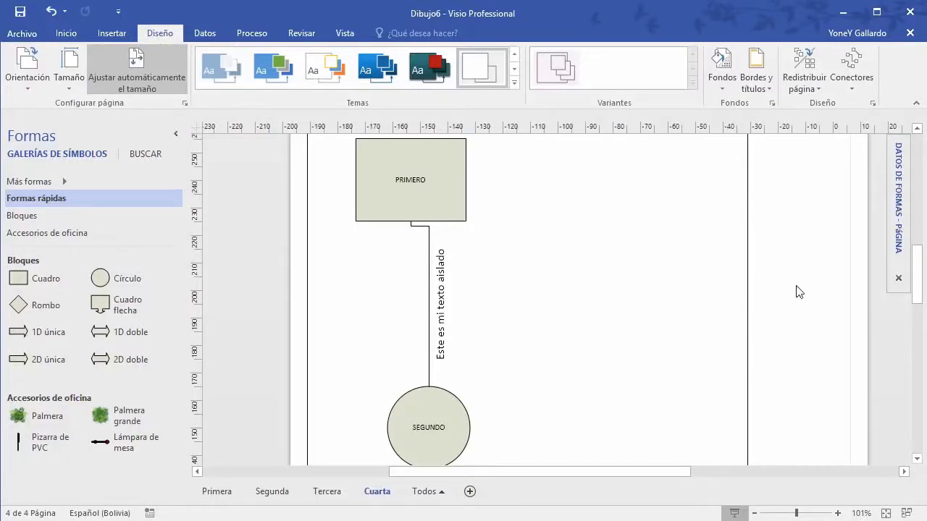
click(30, 86)
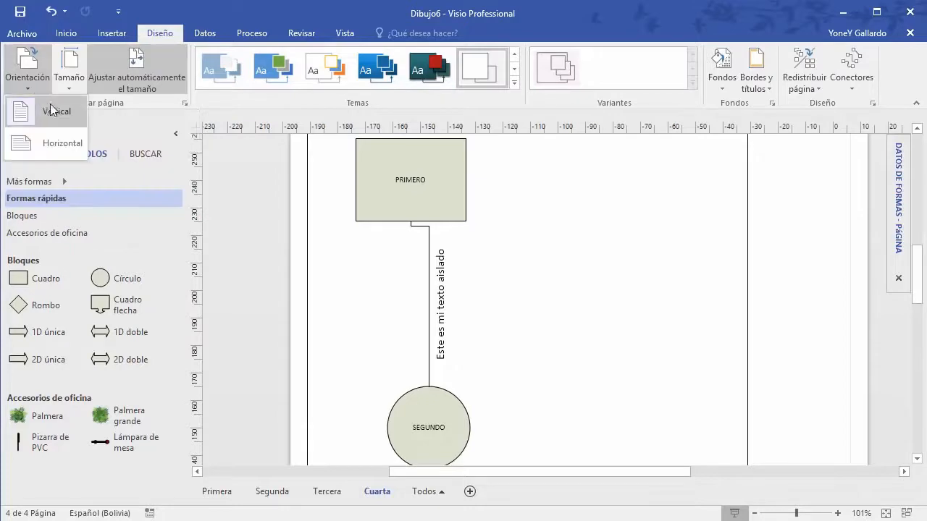
click(70, 81)
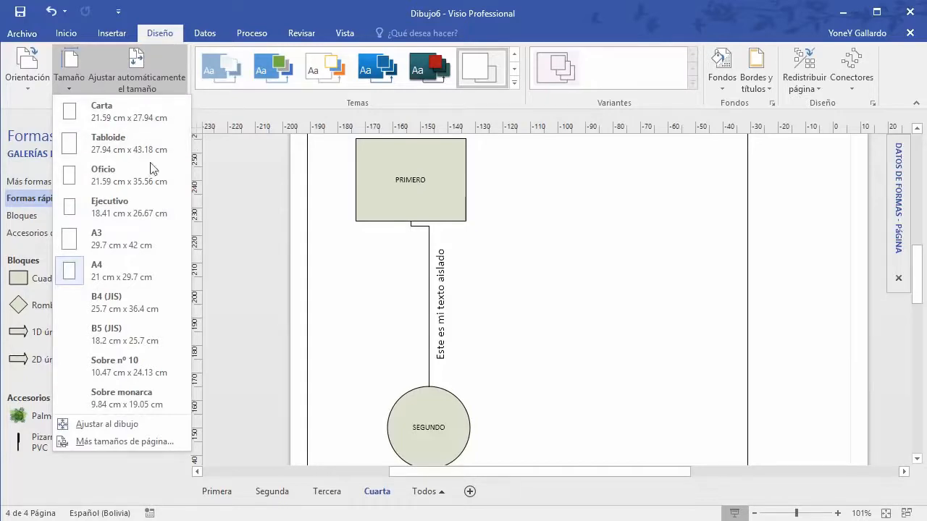
click(550, 268)
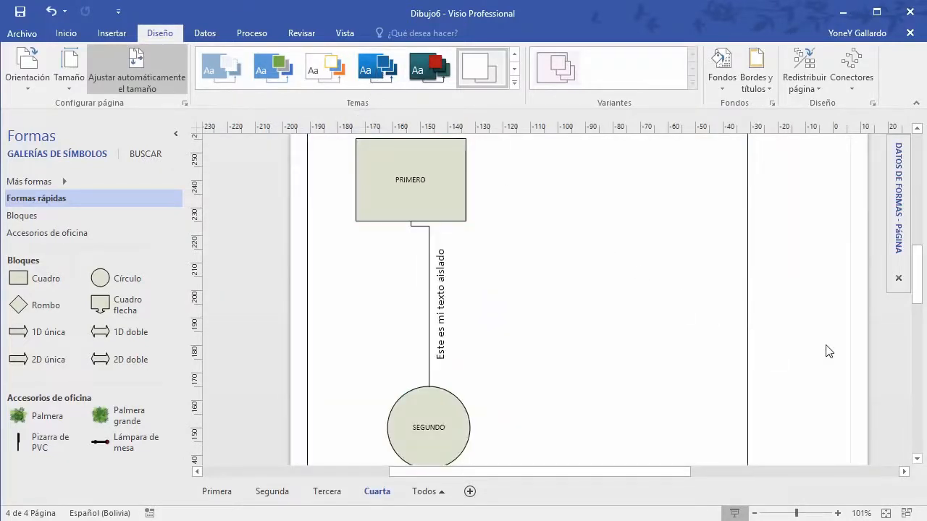
Step: Center the page at 37% zoom and apply the red Moderno theme
scroll(828, 351, down, 2)
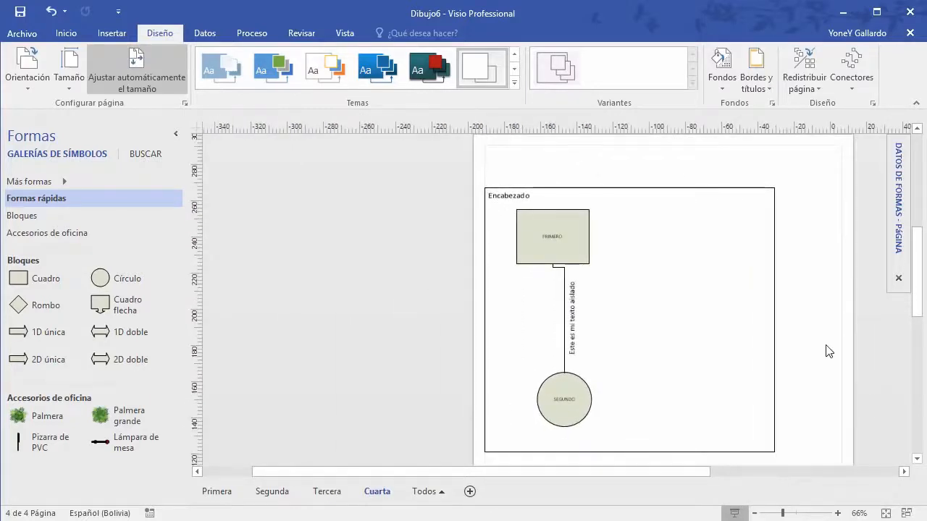
scroll(829, 352, down, 1)
mouse_move(743, 324)
mouse_down()
mouse_move(635, 321)
mouse_move(538, 276)
mouse_up()
scroll(620, 319, down, 2)
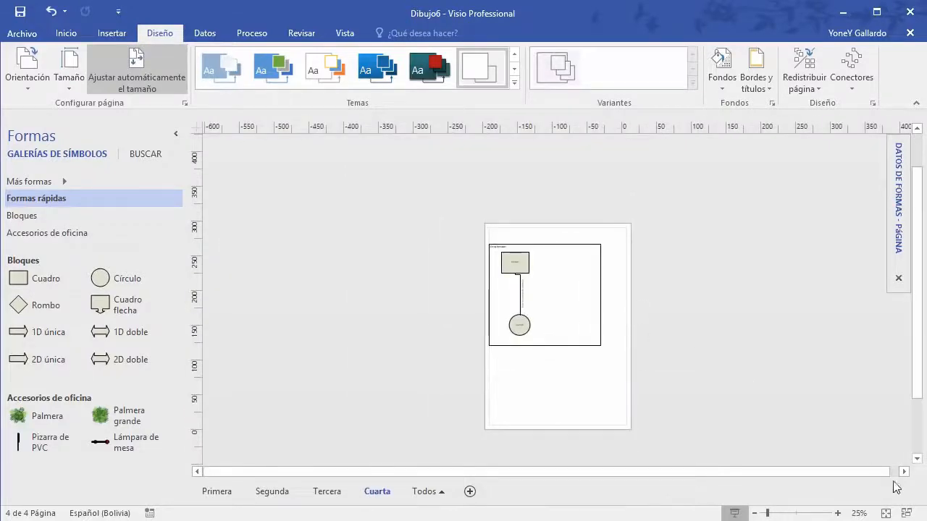
click(837, 512)
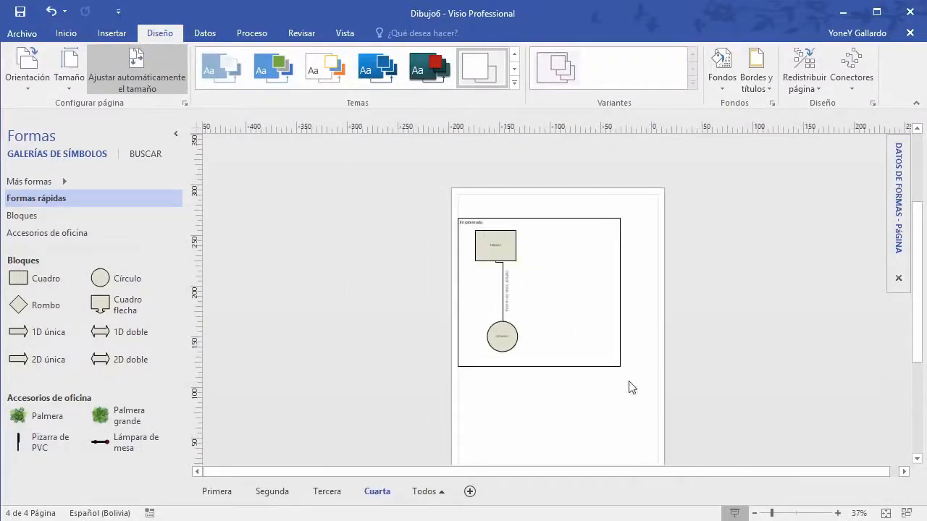
scroll(630, 387, down, 1)
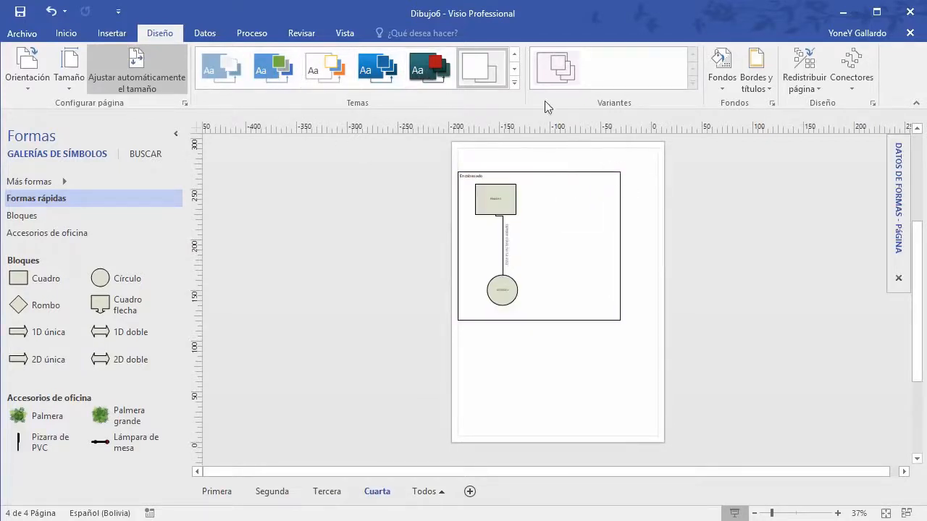
click(515, 83)
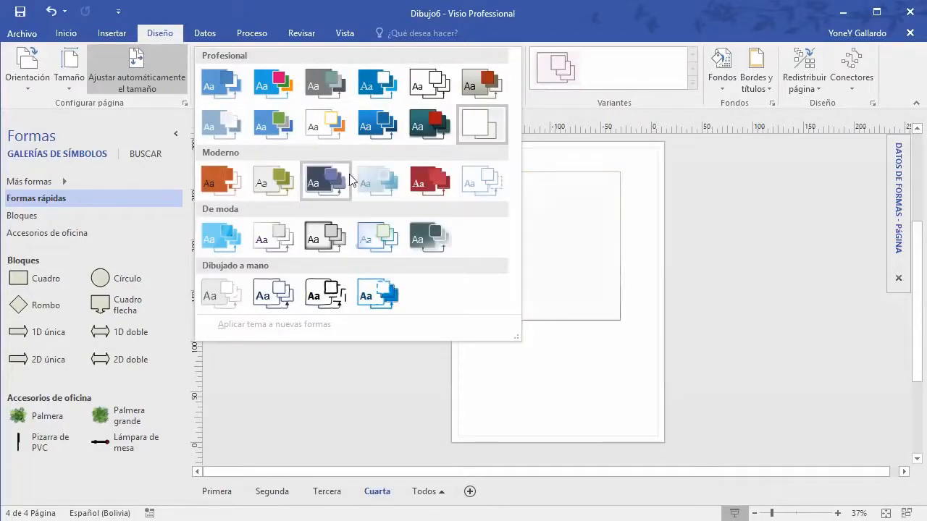
click(428, 187)
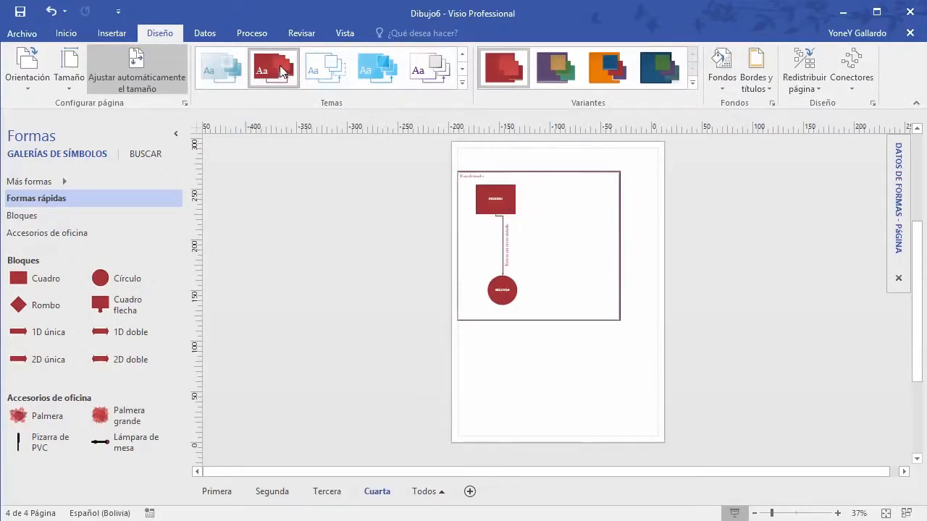
Step: Switch the theme colours to the Faceta blue palette and zoom back in
click(692, 87)
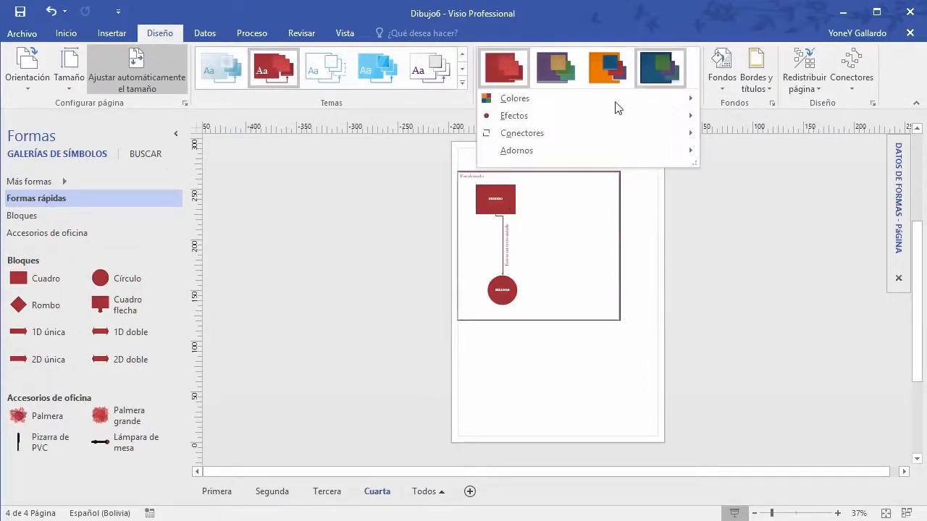
mouse_move(529, 100)
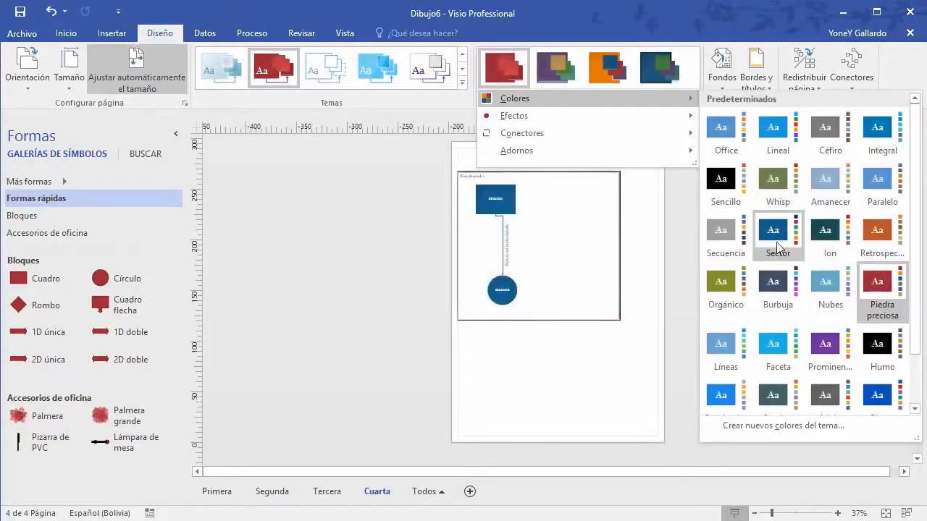
click(758, 354)
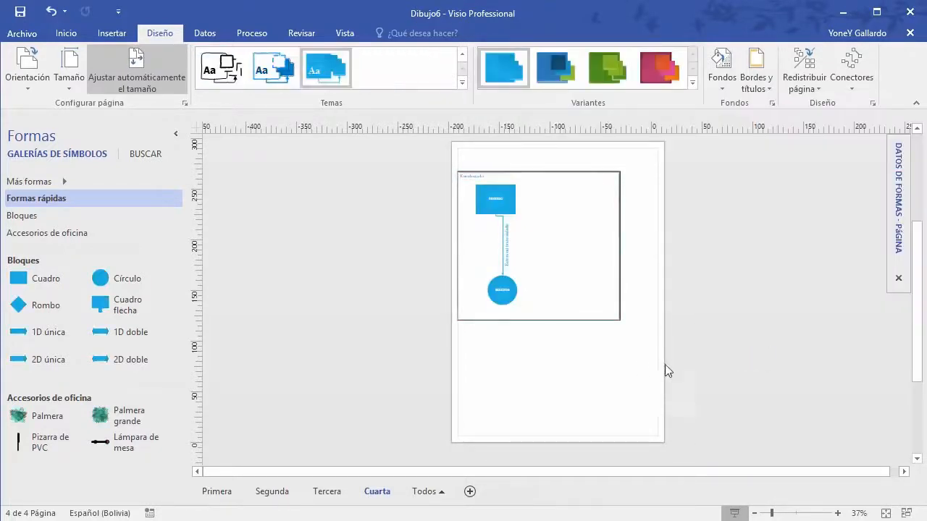
scroll(753, 339, up, 3)
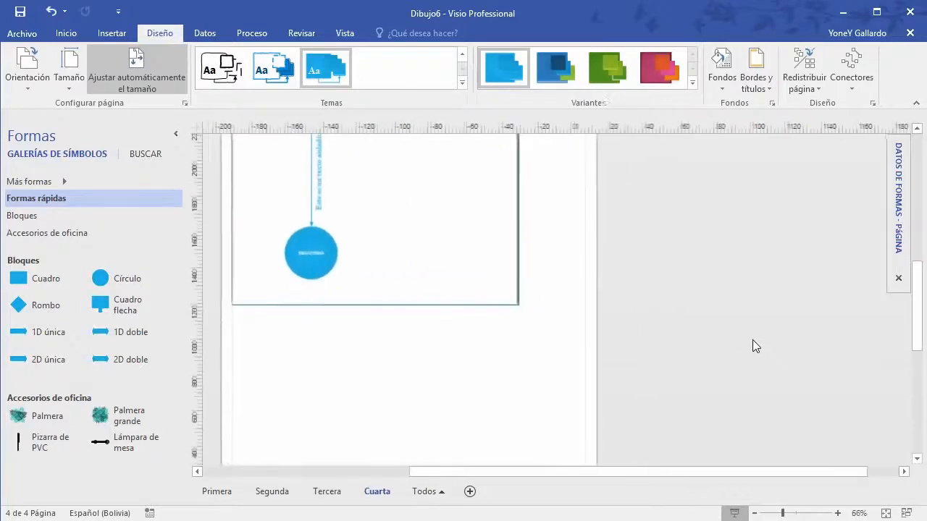
scroll(724, 367, up, 3)
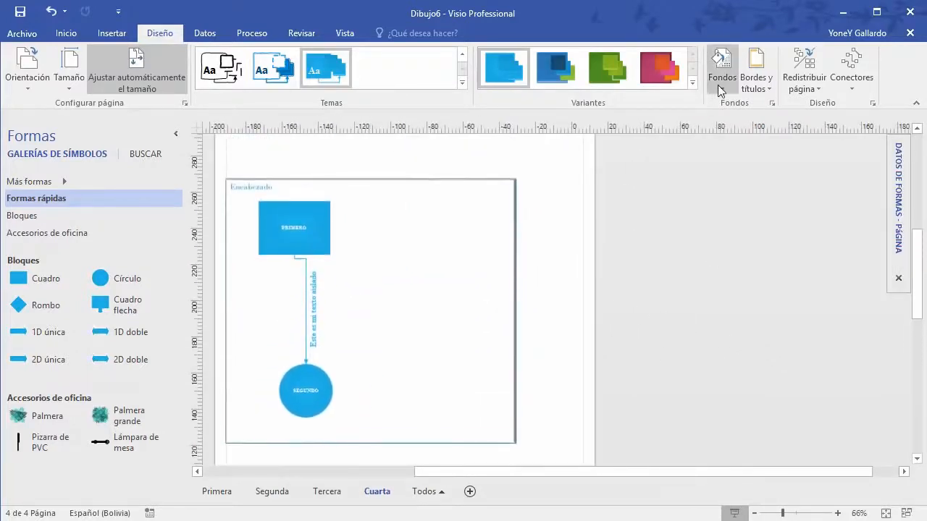
Step: Apply the first light blue page background
click(722, 85)
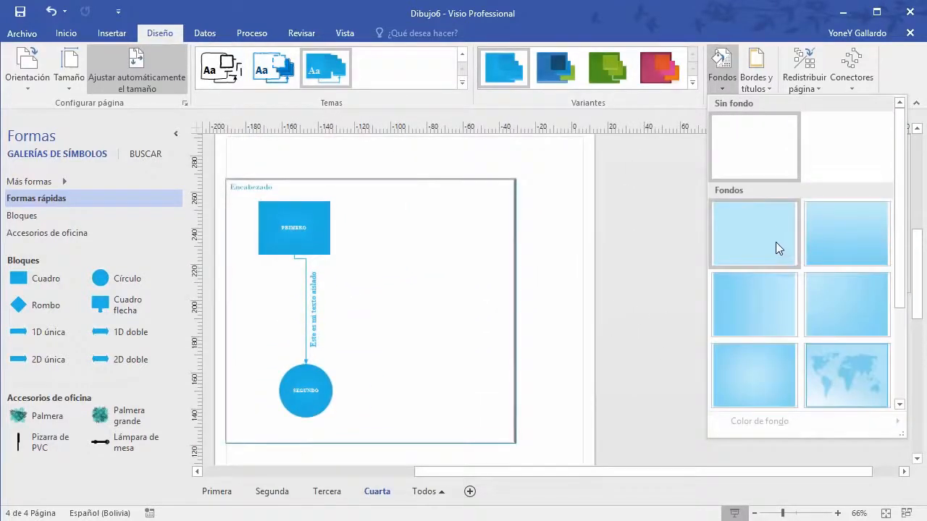
click(776, 243)
scroll(579, 258, up, 3)
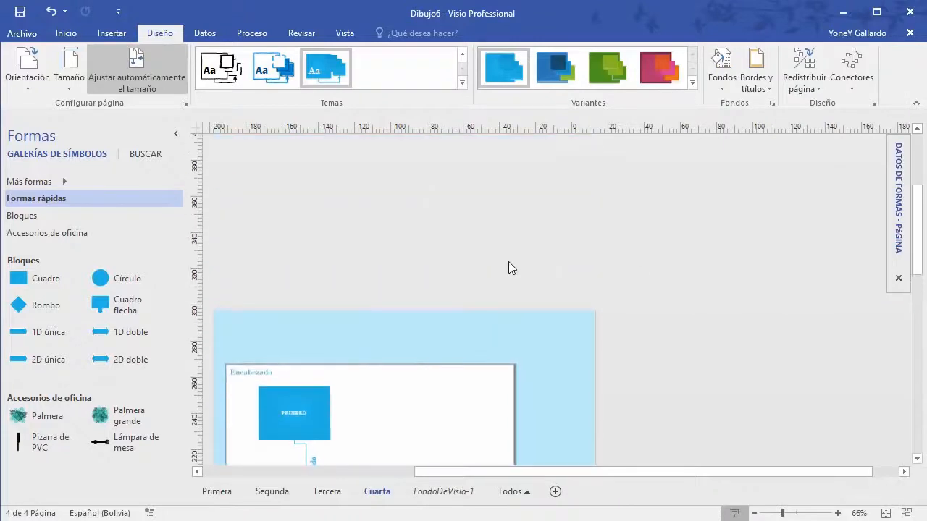
scroll(508, 261, down, 4)
drag(619, 471, 559, 473)
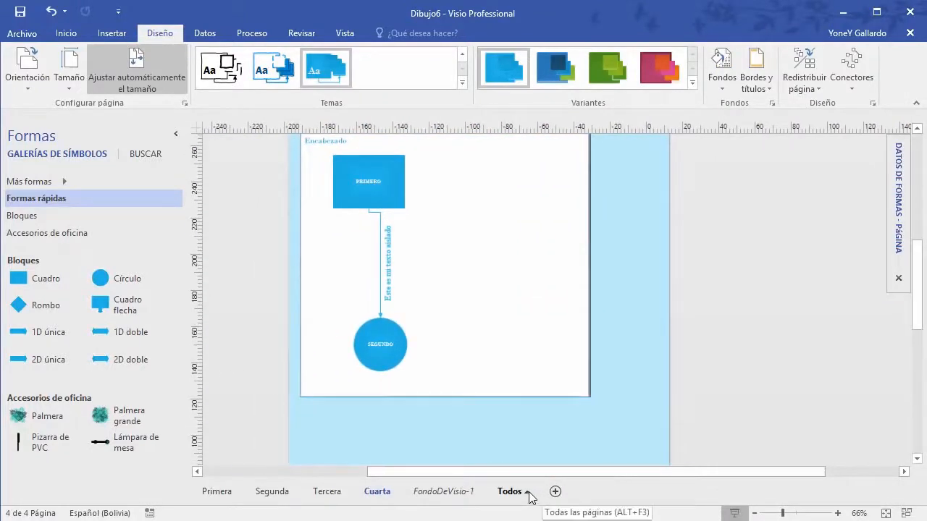
scroll(584, 261, up, 2)
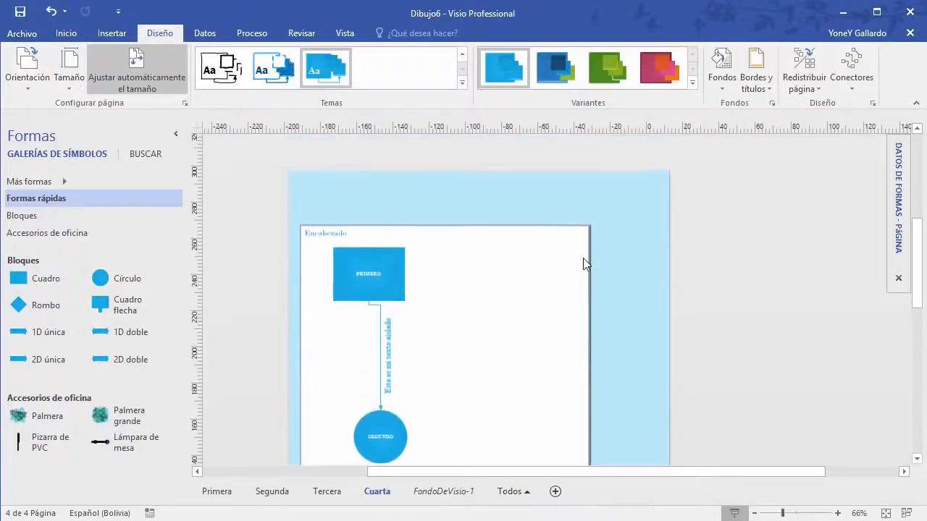
Step: Add the first Borders & Titles style with a Título banner and date
click(766, 89)
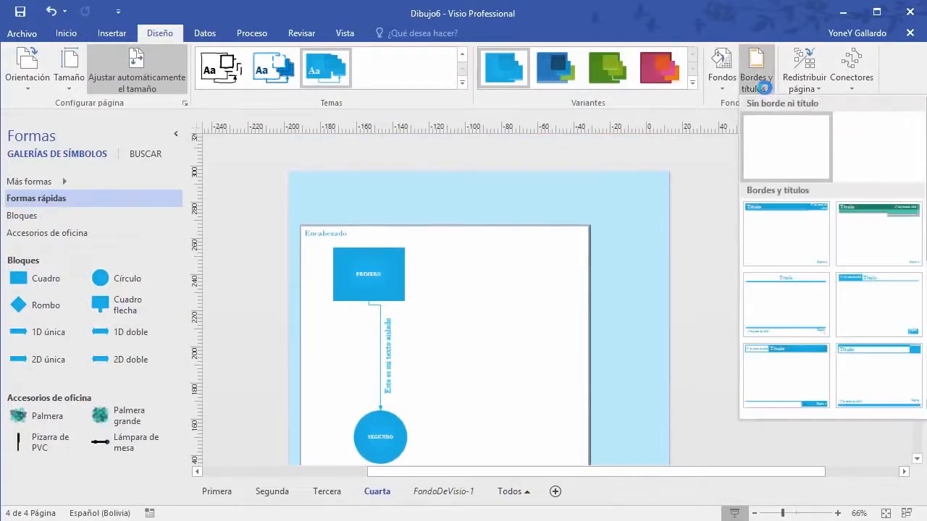
click(803, 245)
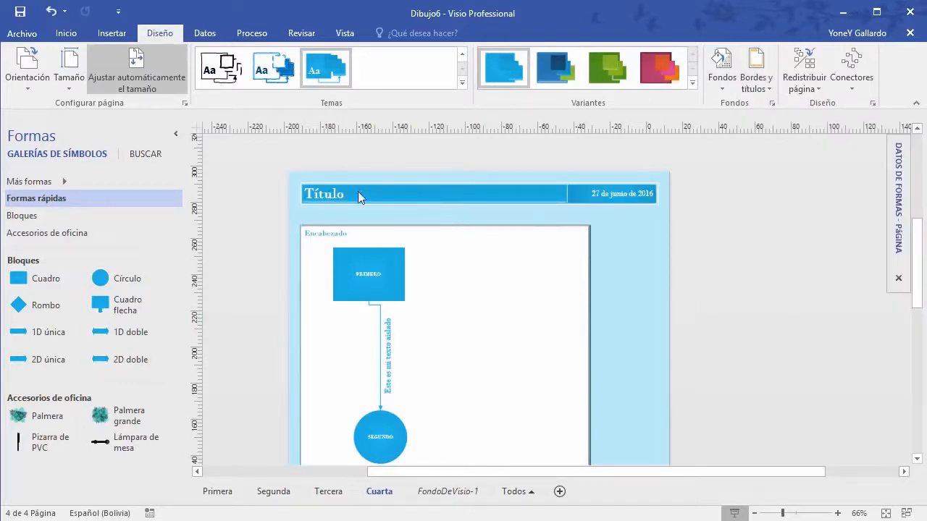
scroll(398, 191, down, 5)
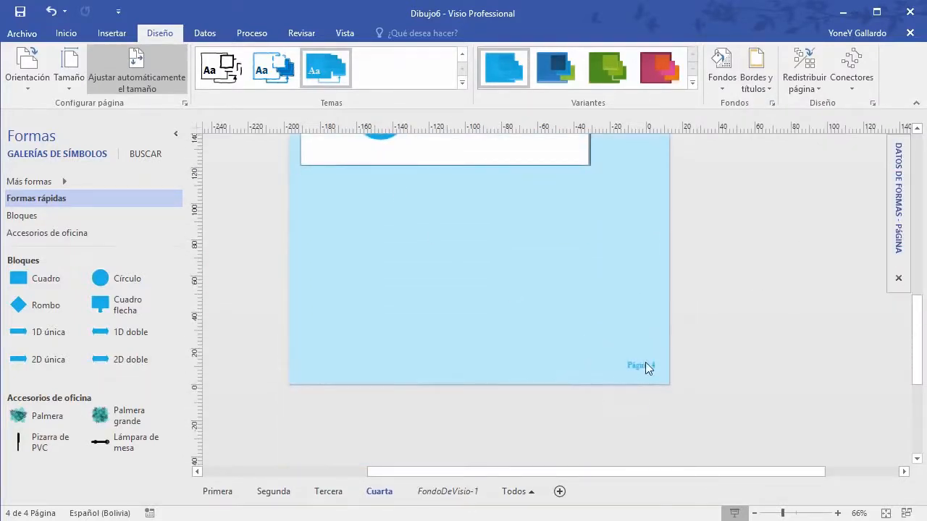
scroll(639, 368, up, 5)
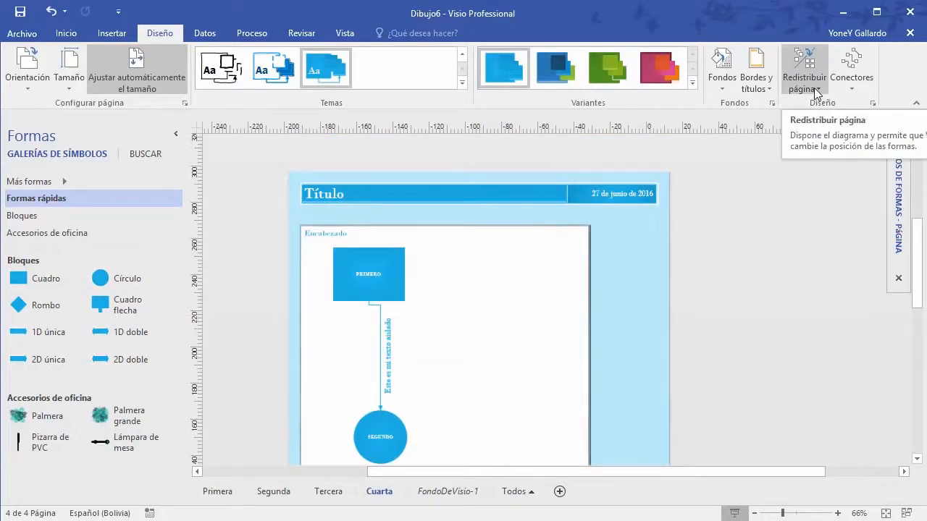
Step: Set the connectors to Right Angle routing
click(853, 87)
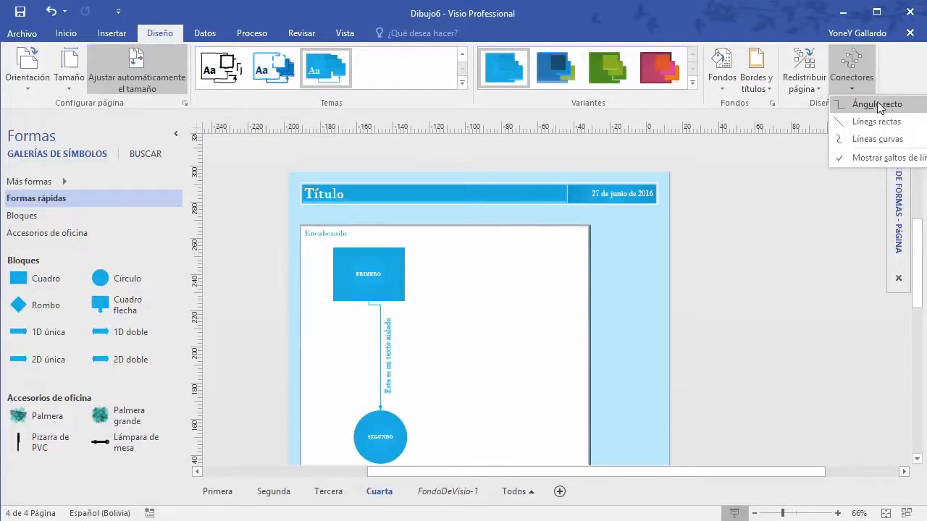
click(840, 105)
click(815, 89)
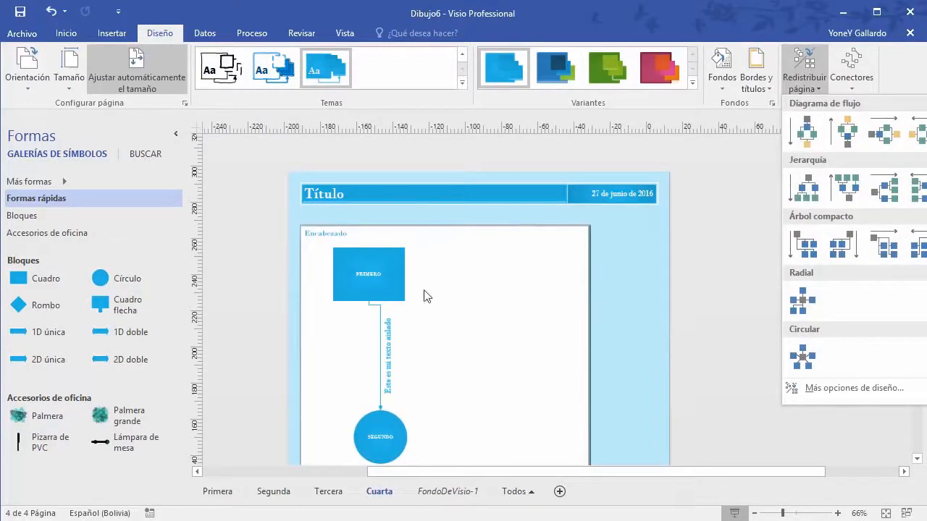
scroll(507, 271, down, 2)
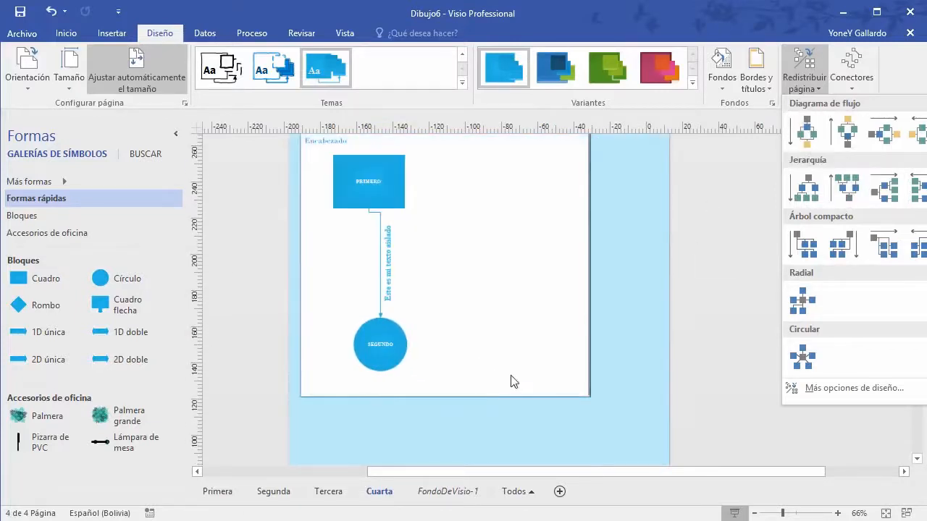
scroll(552, 347, up, 1)
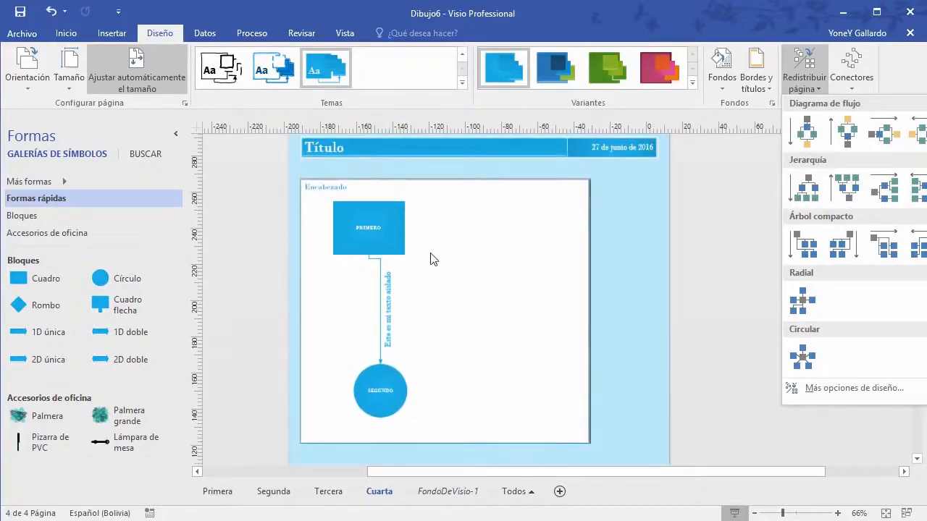
click(569, 258)
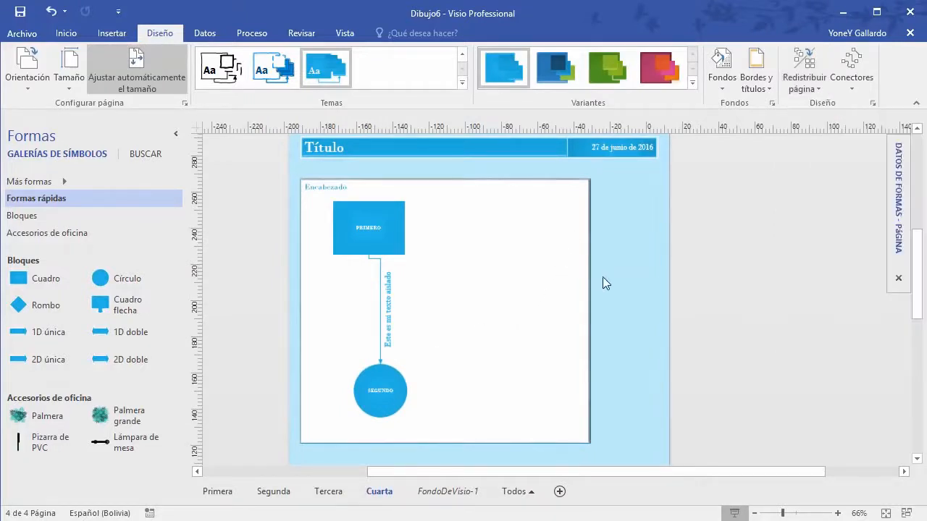
Step: Narrow the container by dragging its right edge inward
click(591, 304)
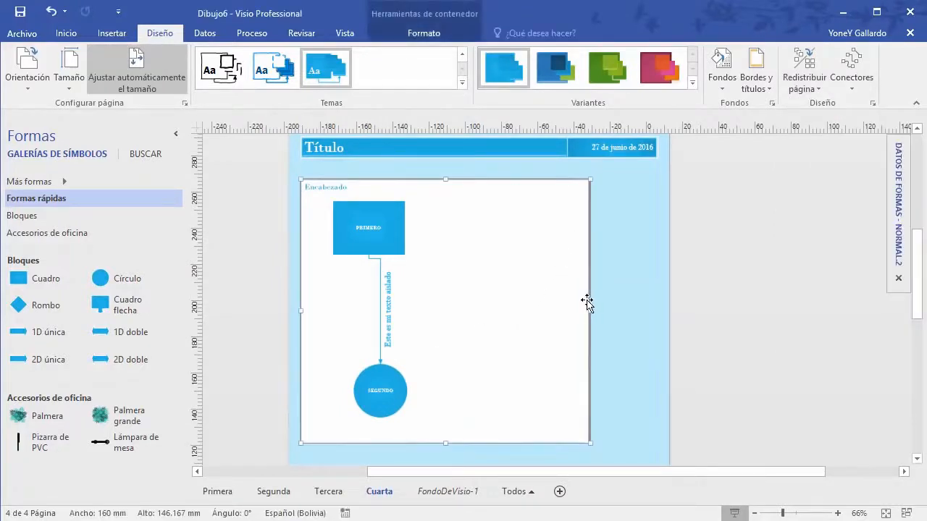
drag(592, 312, 521, 339)
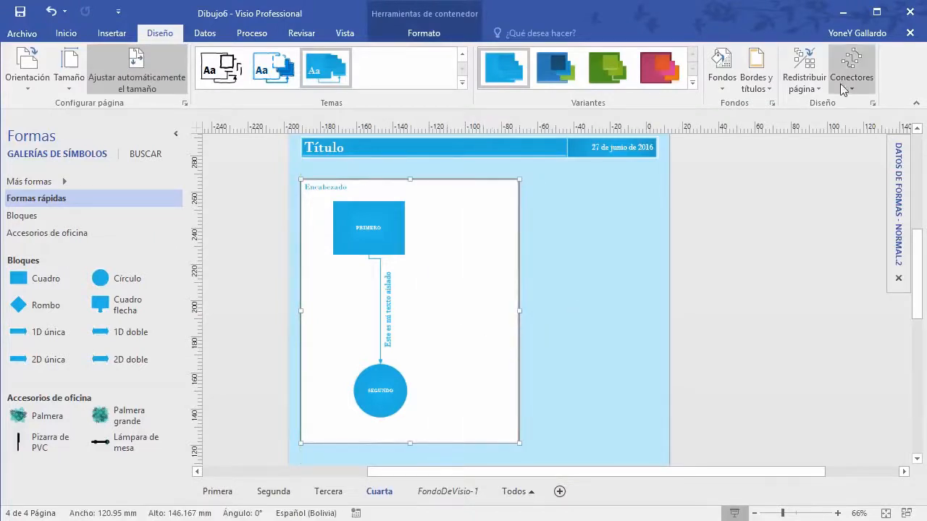
click(627, 300)
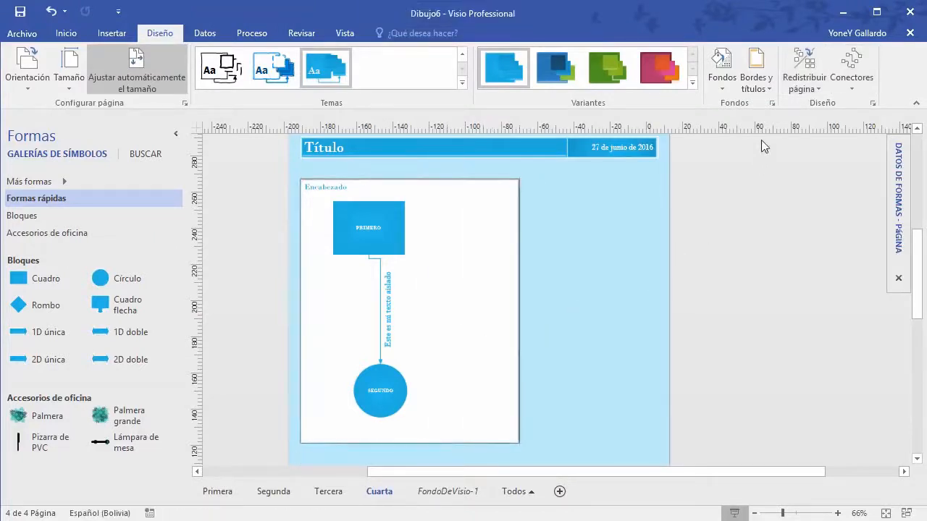
Step: Re-lay out the page with the first Flowchart layout and nudge the container up
click(804, 72)
click(807, 132)
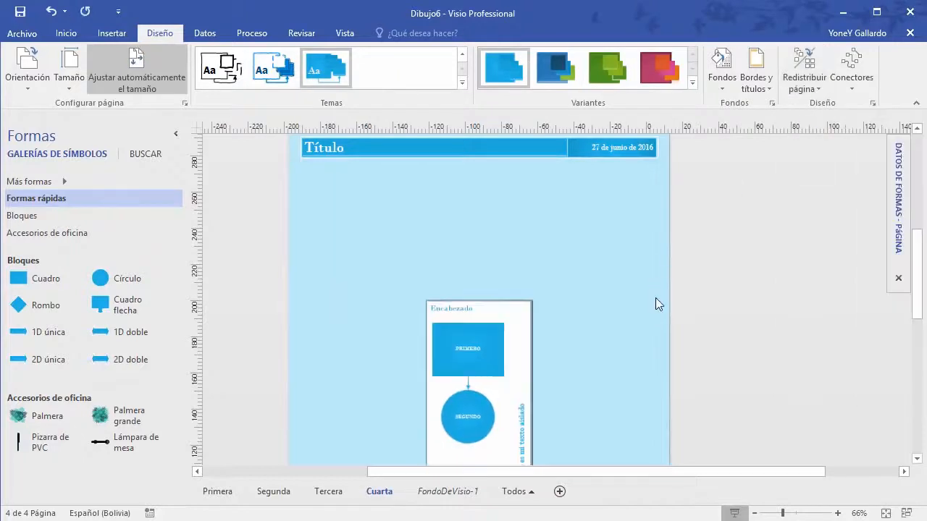
scroll(652, 304, down, 3)
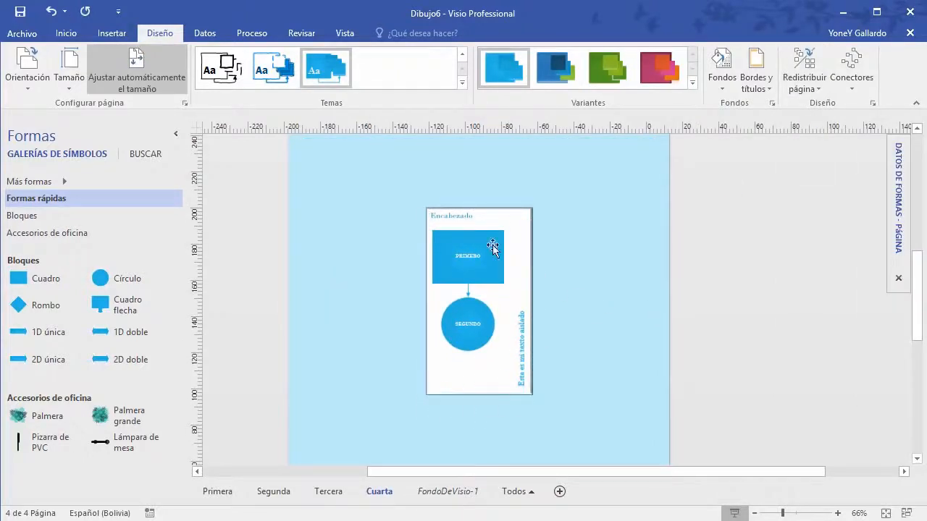
drag(494, 208, 509, 164)
scroll(618, 331, up, 3)
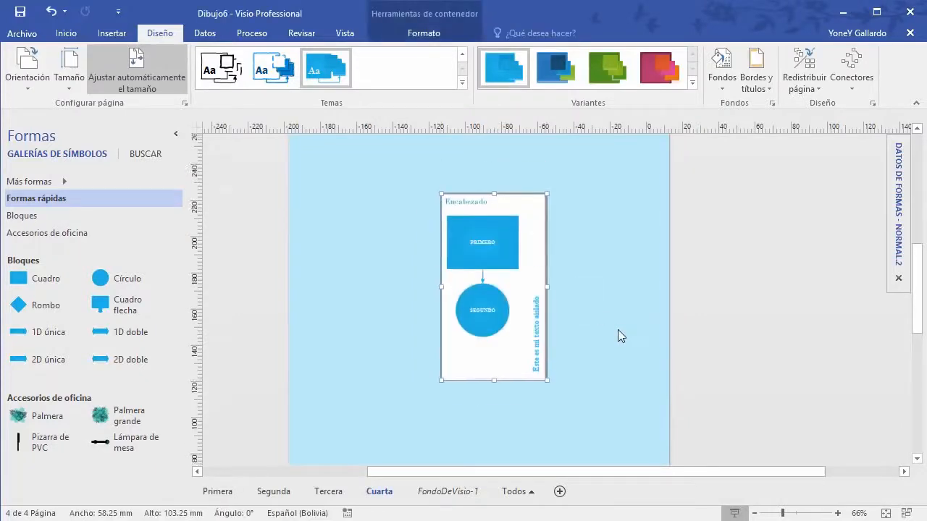
scroll(231, 90, down, 1)
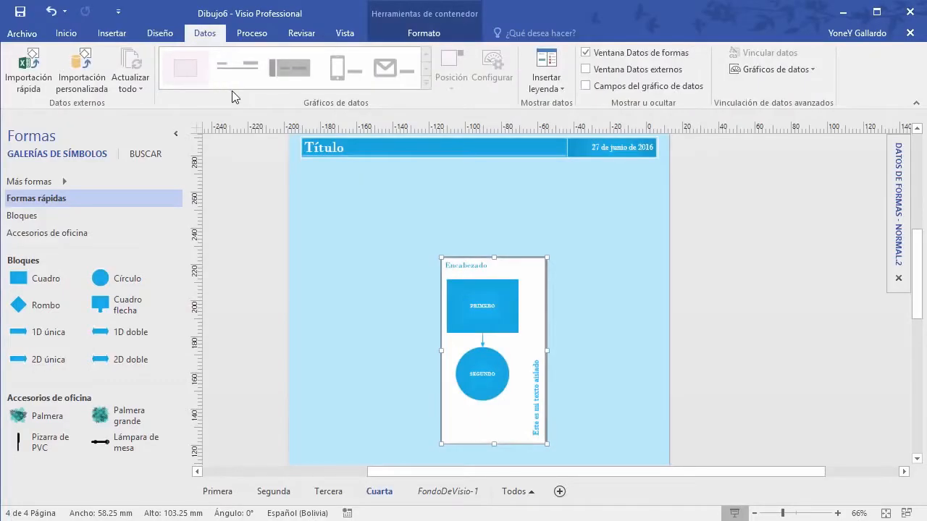
Step: Drag the container up and left beneath the Título banner, then reselect it
click(706, 274)
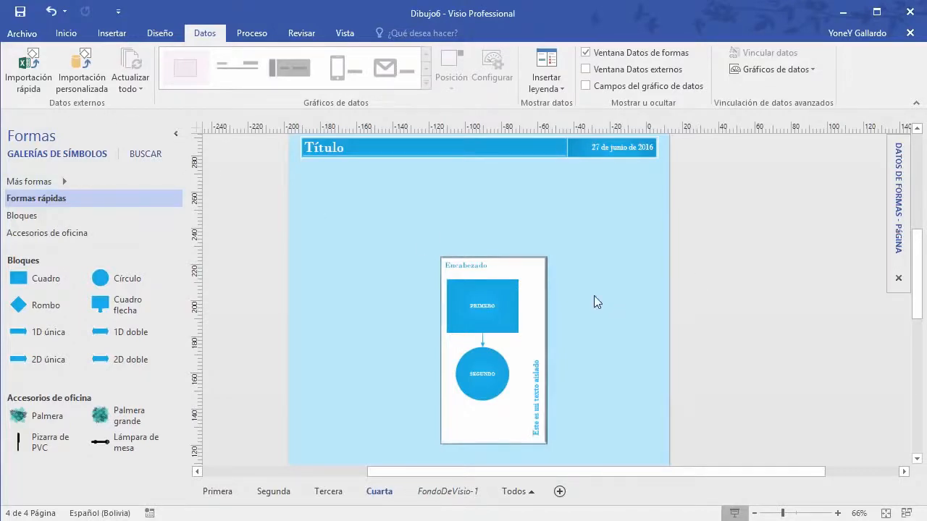
drag(503, 259, 475, 200)
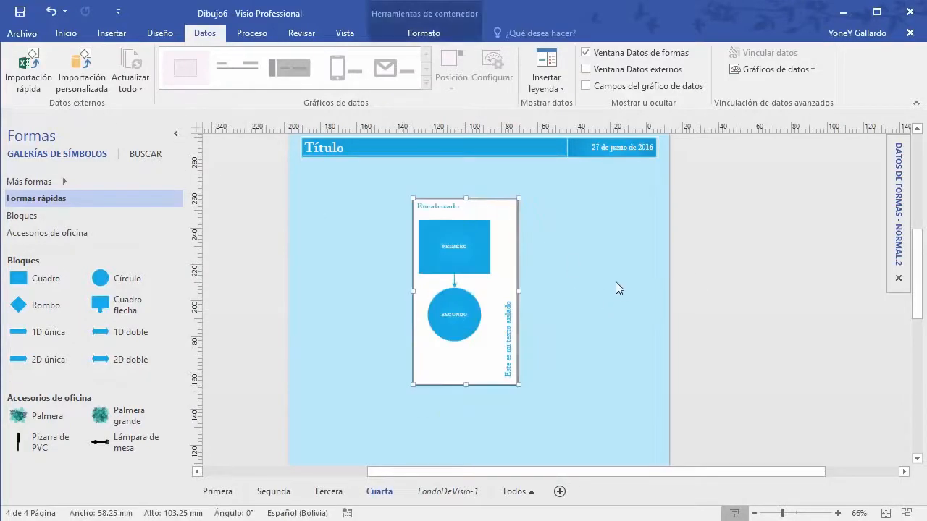
mouse_move(896, 187)
click(730, 313)
mouse_move(896, 184)
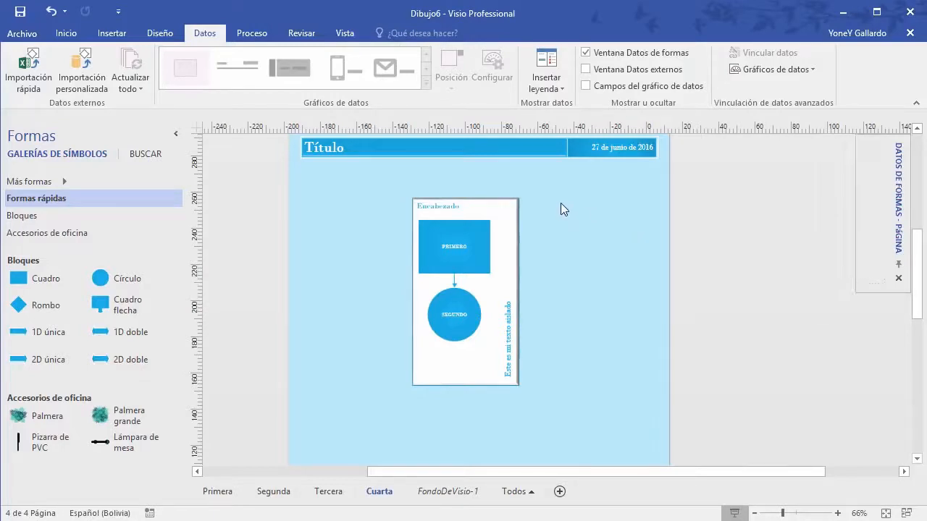
click(472, 203)
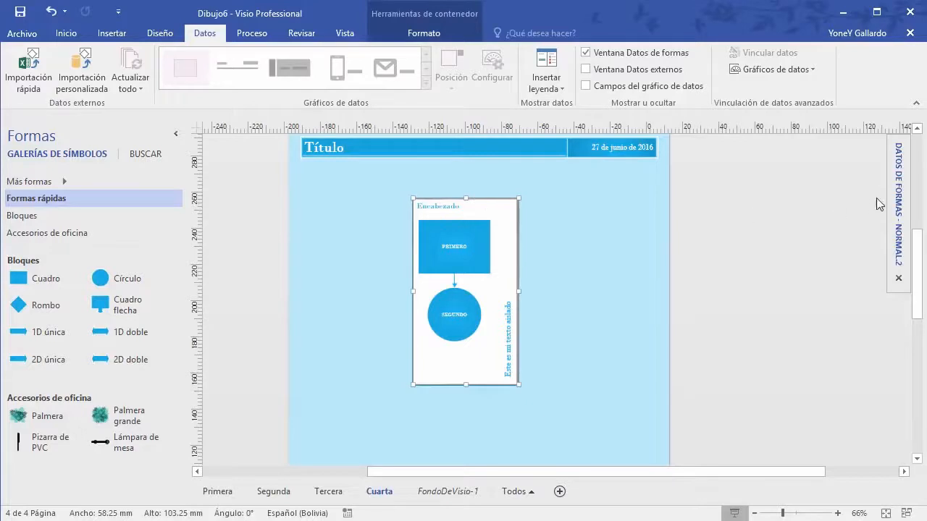
mouse_move(897, 182)
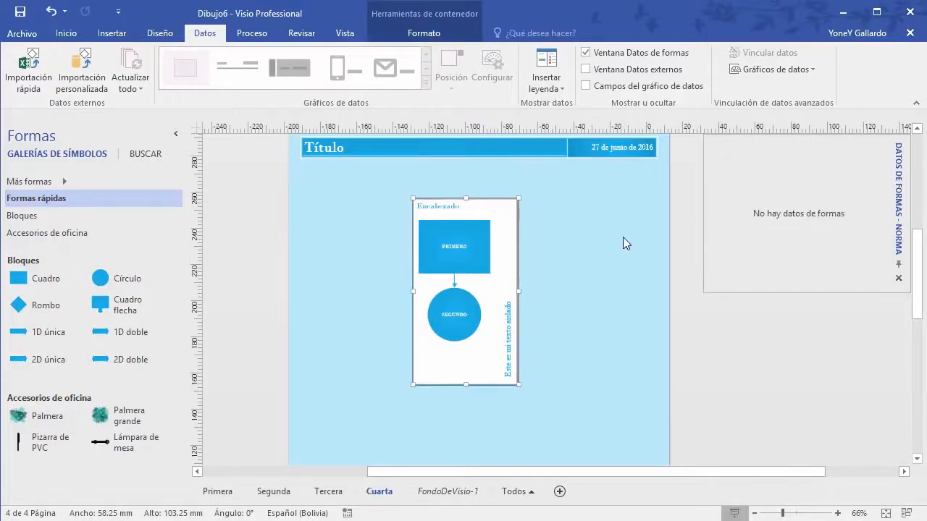
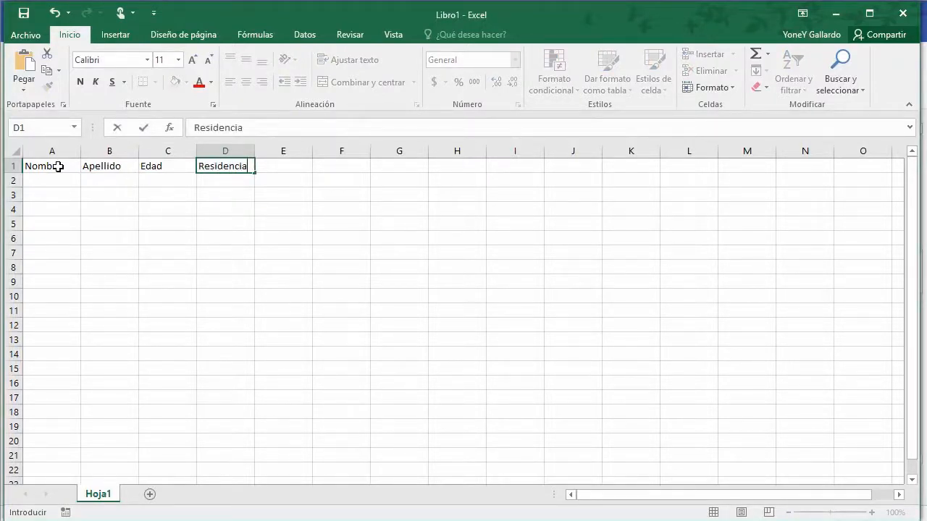
Step: Finish the Residencia header and enter the first person's name, surname, age 27 and residence Cbba
text(esidencia)
key(Return)
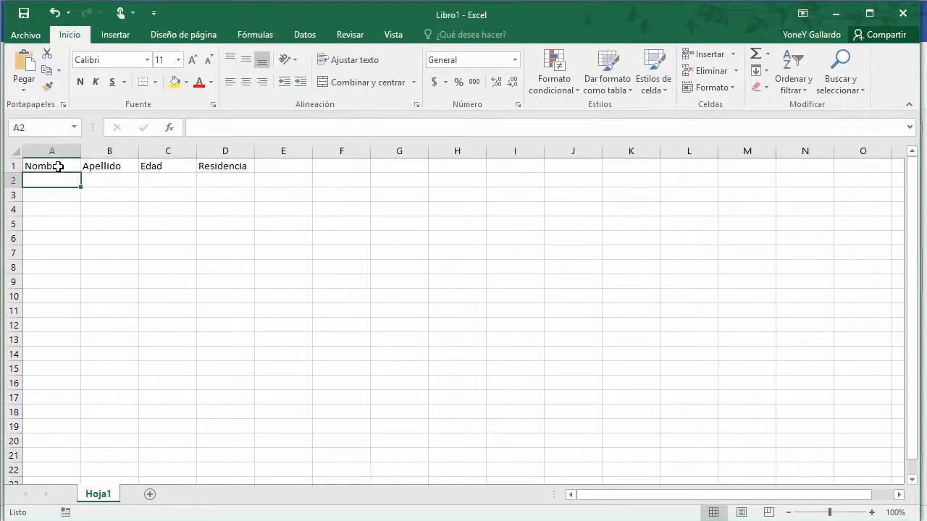
key(Tab)
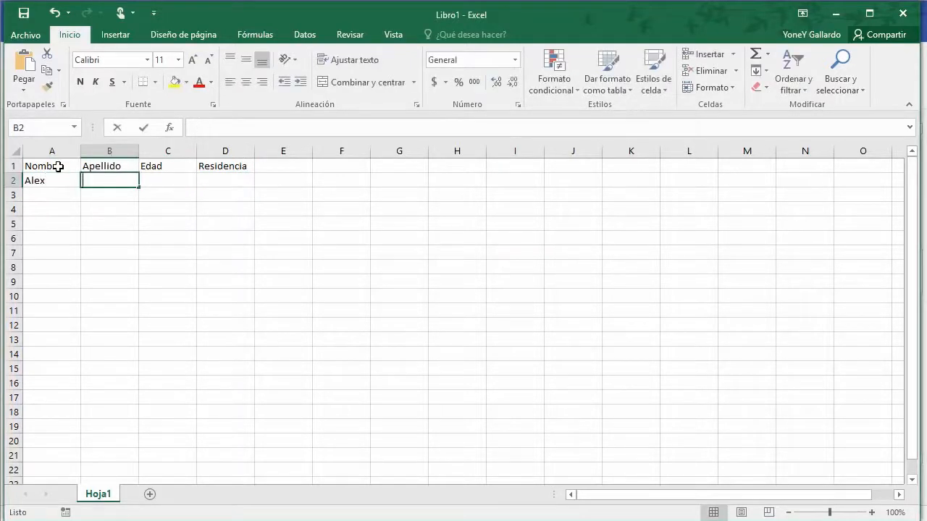
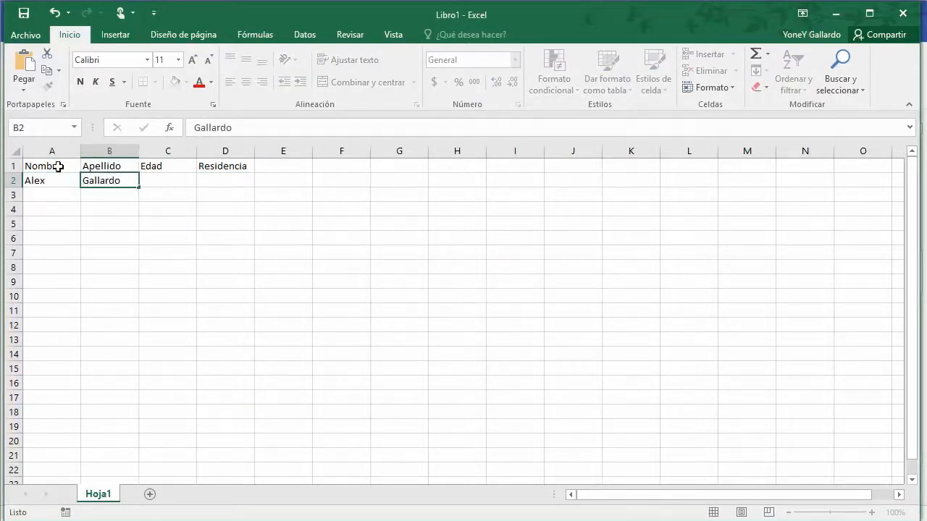
key(Tab)
text(27)
key(Tab)
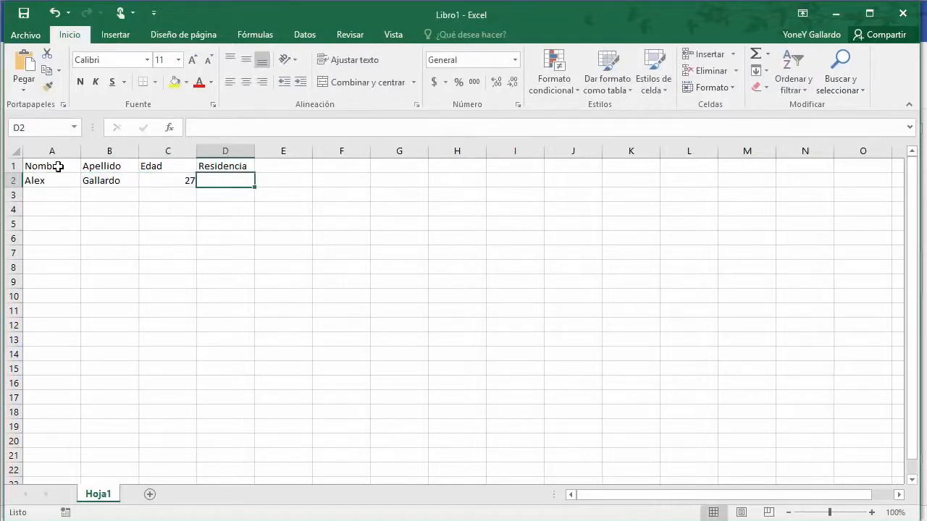
text(Cbba)
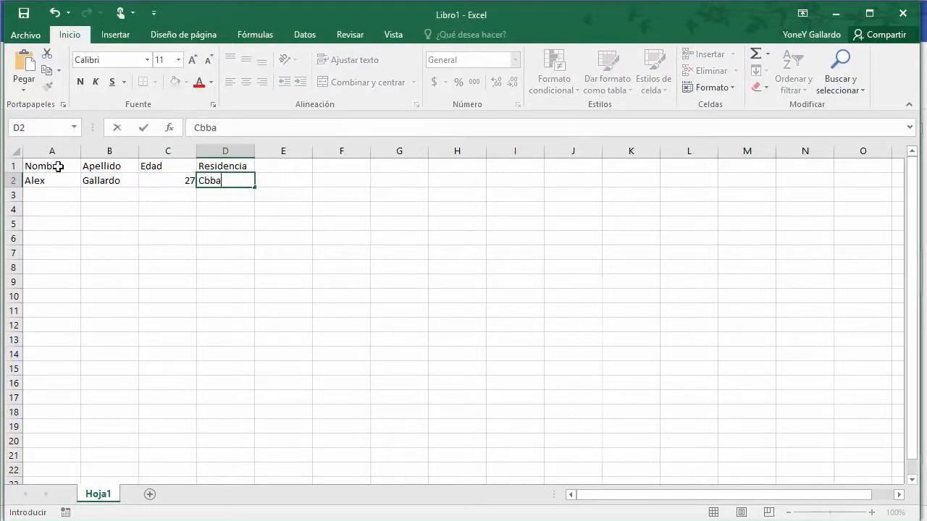
key(Return)
Step: Fill row 3 with the second person's name, surname, age 26 and residence La Paz
key(Left)
key(Left)
key(Left)
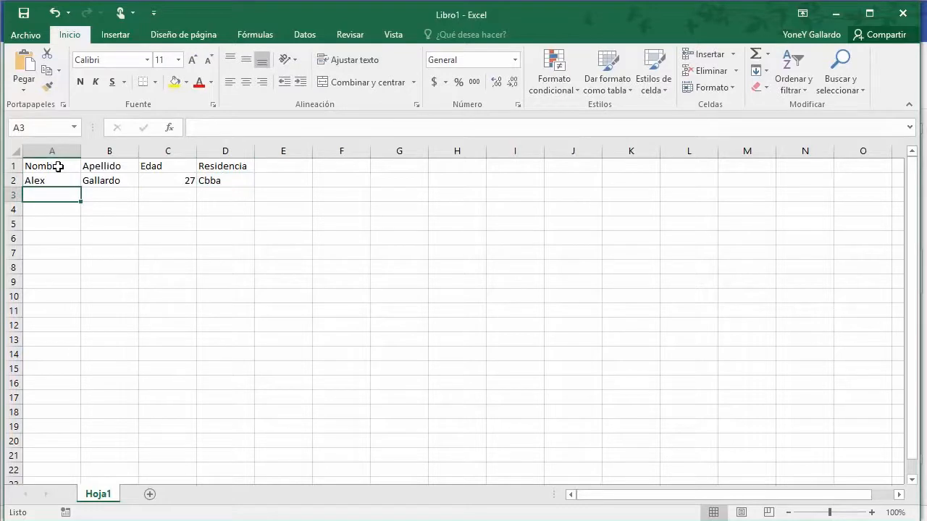
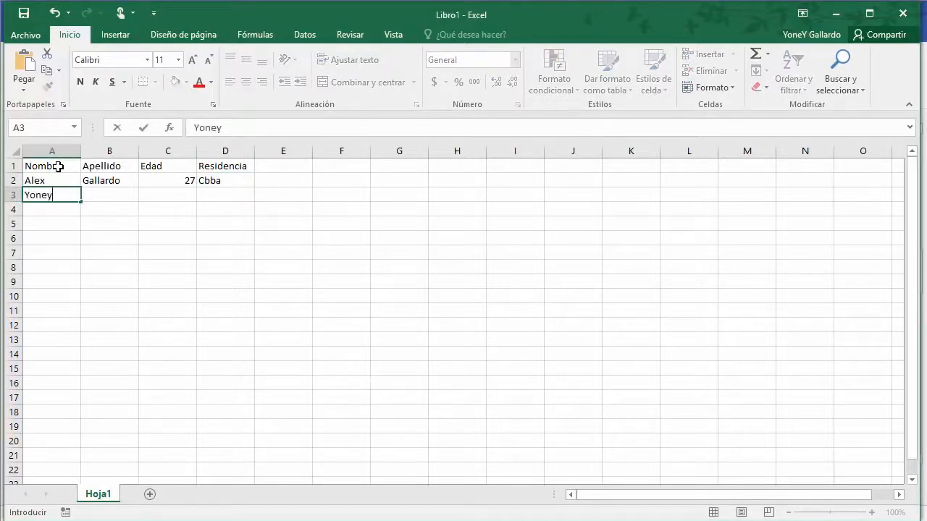
key(Tab)
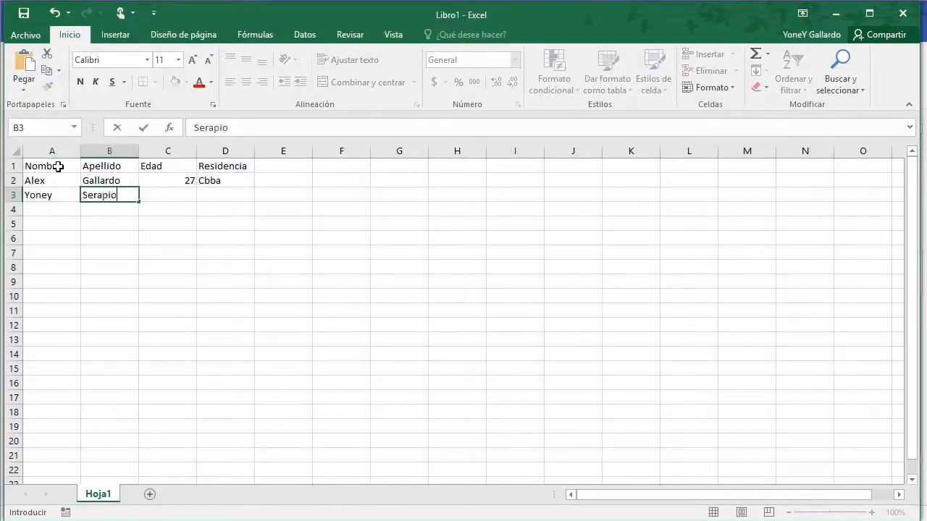
key(Tab)
text(26)
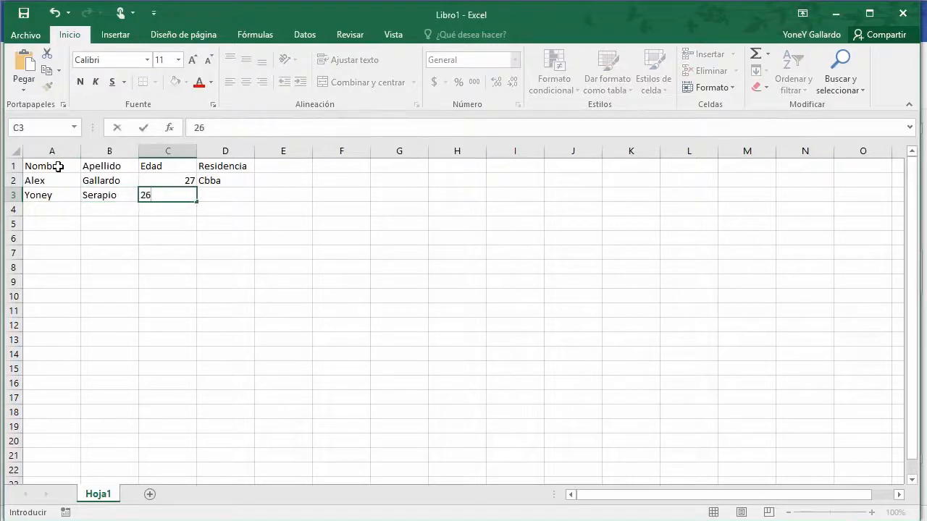
key(Tab)
text(La)
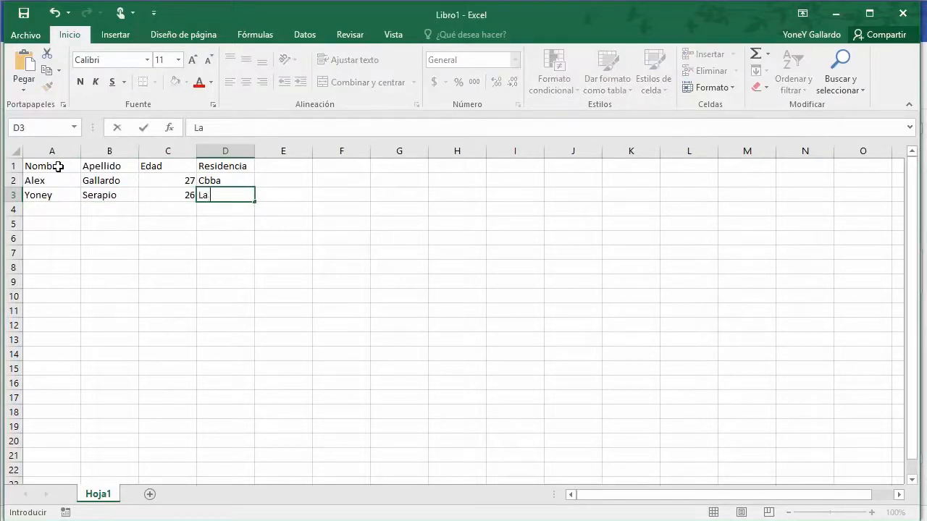
key(Return)
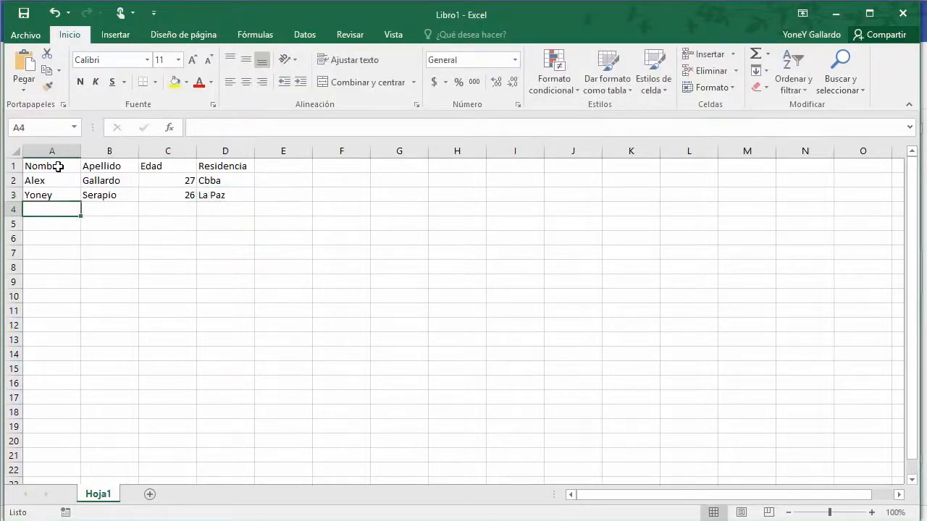
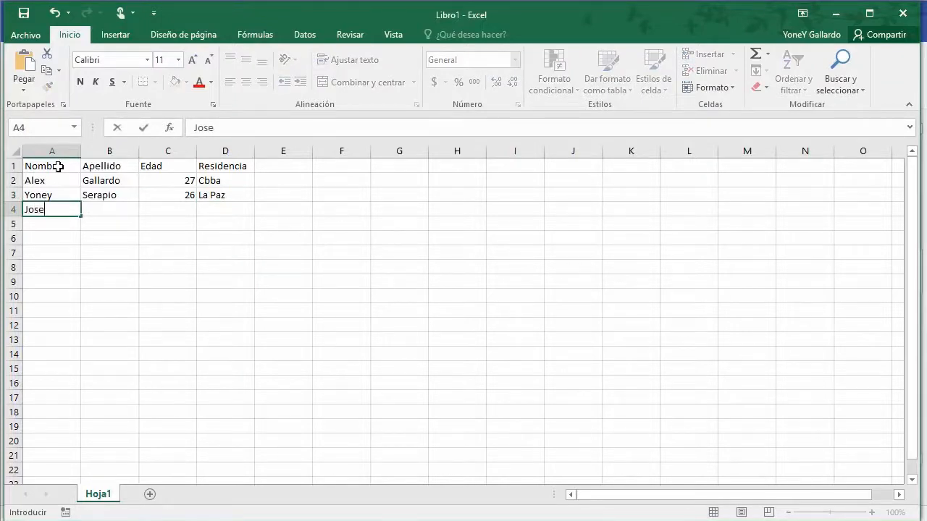
Step: Fill row 4 with the third person's name, surname, age 30 and residence Lima
key(Tab)
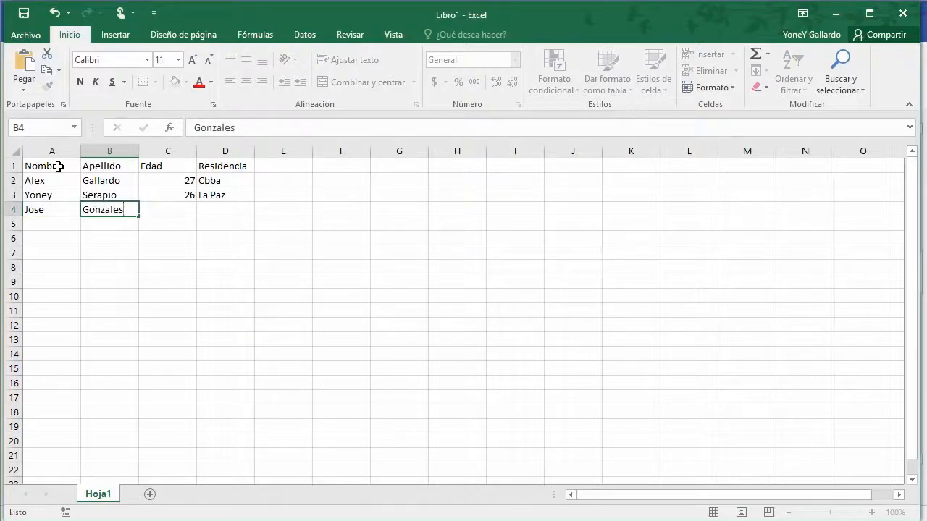
key(Tab)
text(30)
key(Tab)
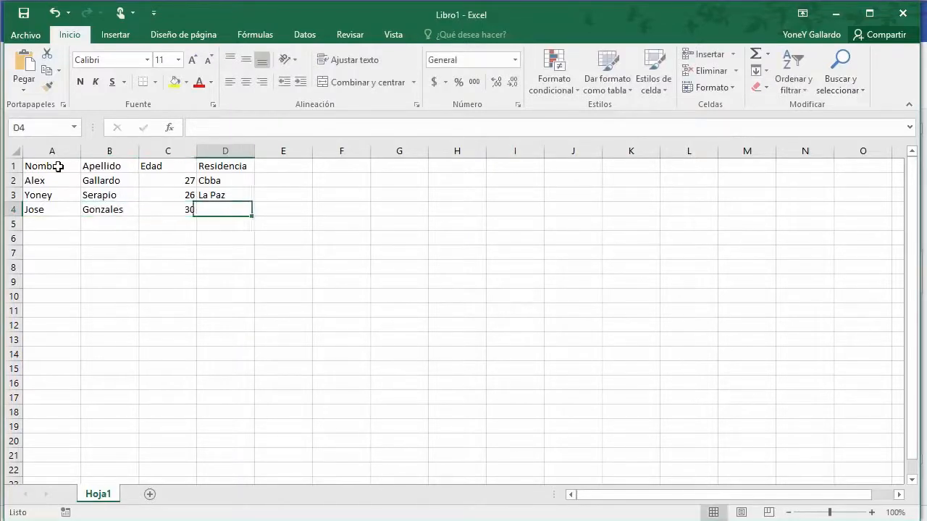
text(Lima)
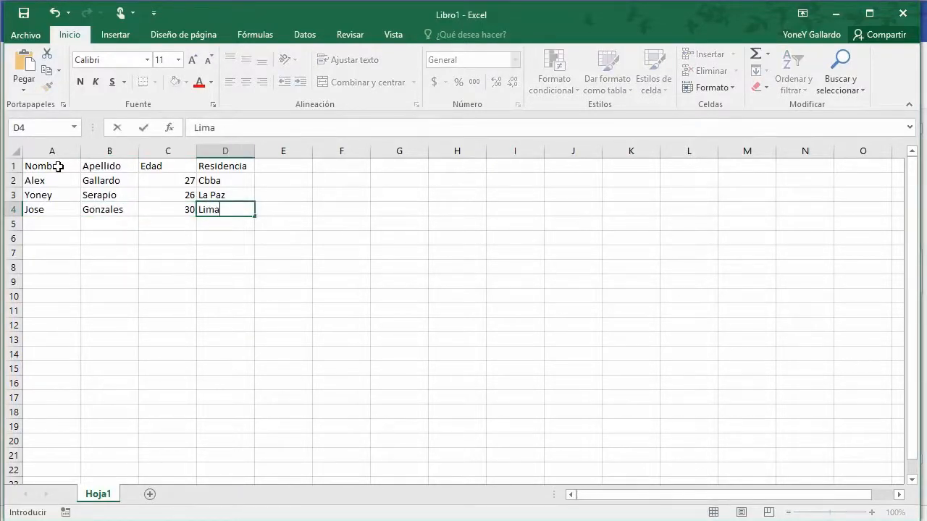
key(Return)
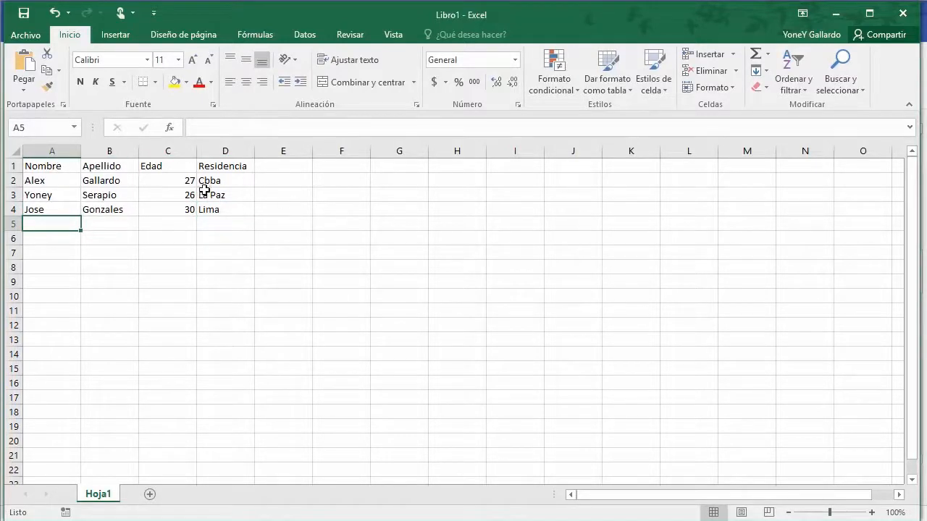
Step: Save the workbook to Escritorio as ejemplo.xlsx and close Excel
click(27, 13)
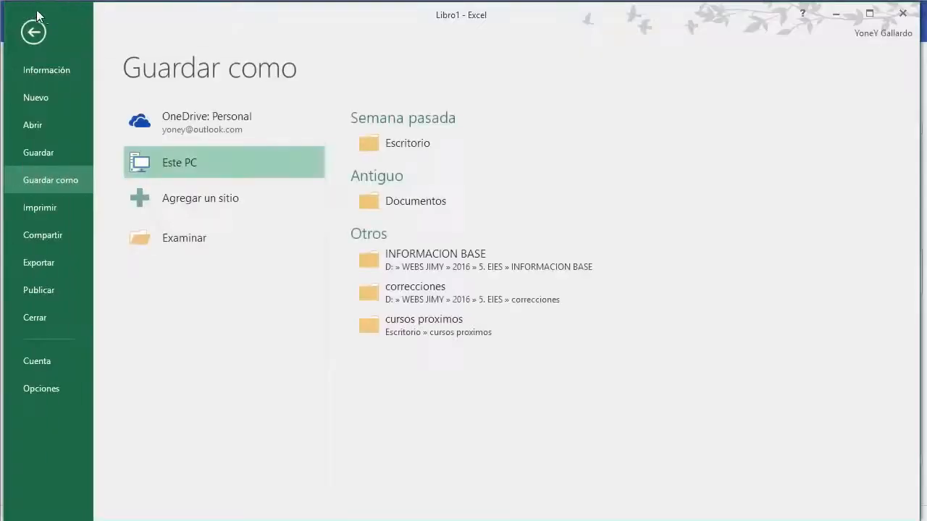
click(197, 236)
click(65, 140)
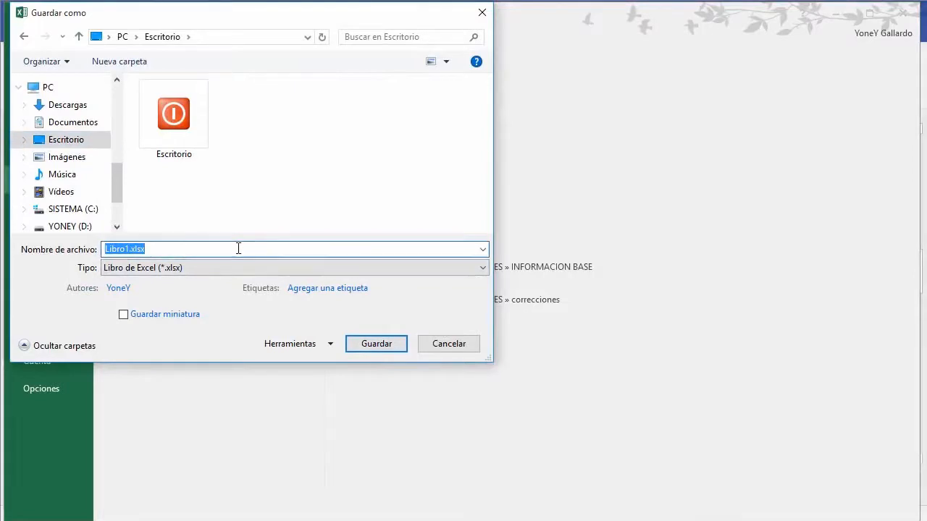
text(mie)
key(Home)
key(Delete)
key(Delete)
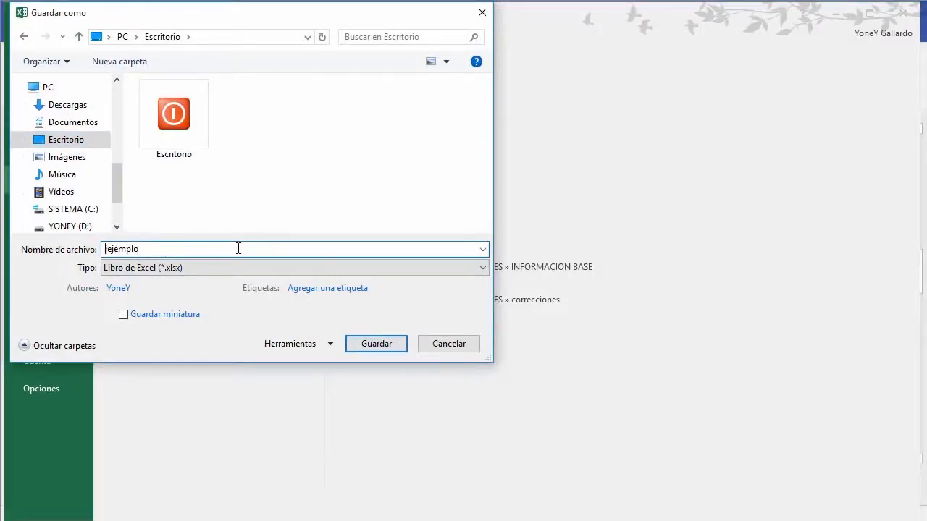
click(365, 346)
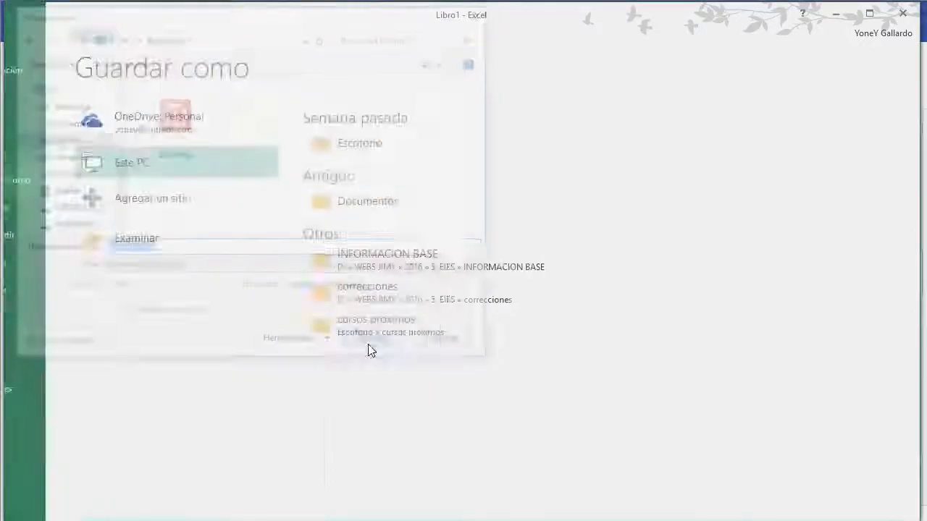
click(903, 13)
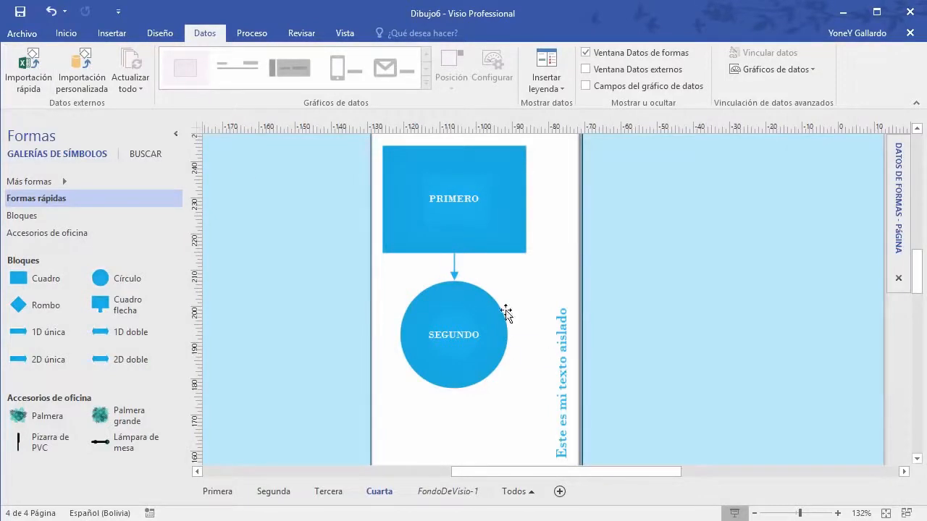
Step: Place a rectangle, a circle below it and a diamond to the circle's right on empty page space
scroll(540, 355, up, 2)
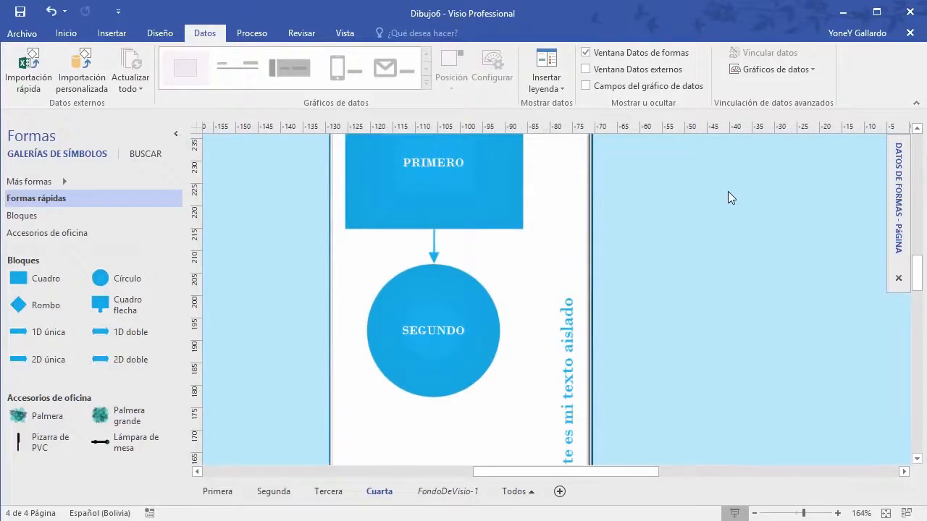
mouse_move(728, 196)
mouse_down()
mouse_move(524, 239)
mouse_move(493, 263)
mouse_move(507, 324)
mouse_up()
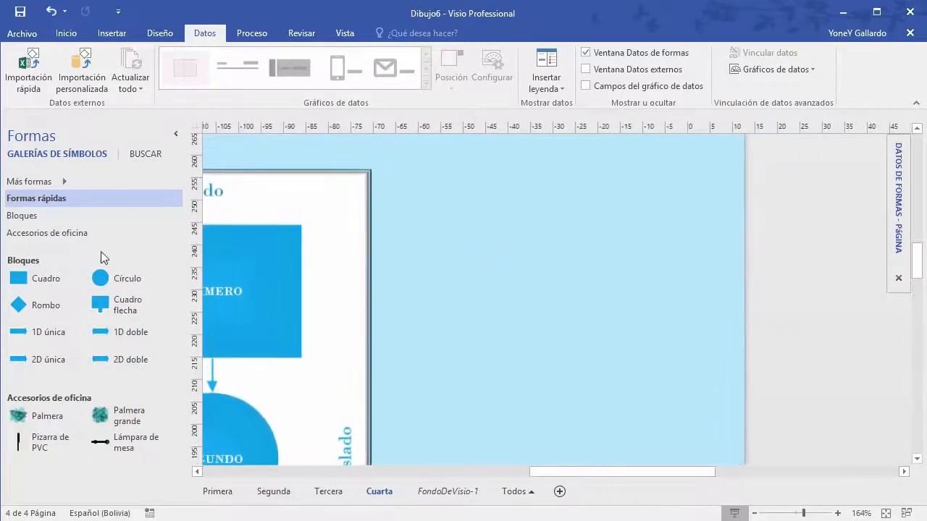
drag(49, 284, 501, 222)
drag(243, 313, 460, 372)
drag(82, 313, 654, 375)
click(526, 411)
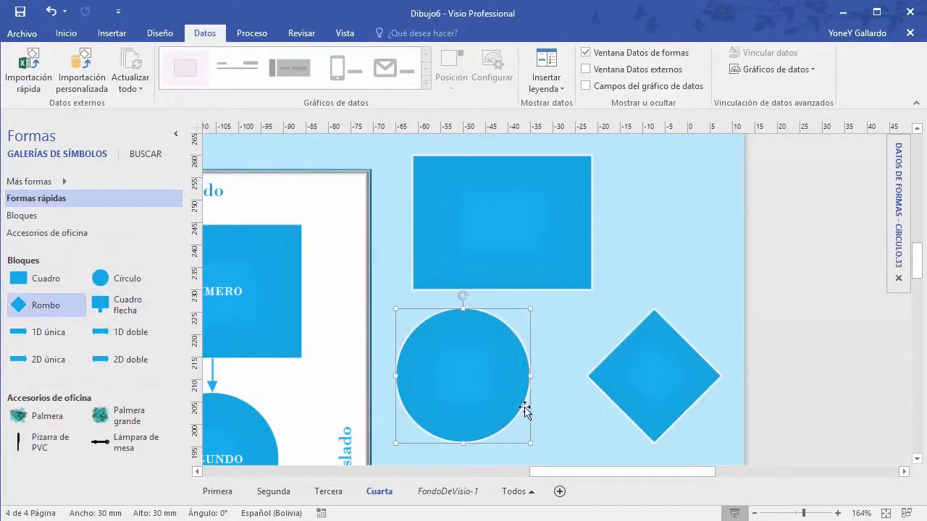
Step: Label the rectangle UNO, the circle DOS and the diamond TRES
double_click(511, 226)
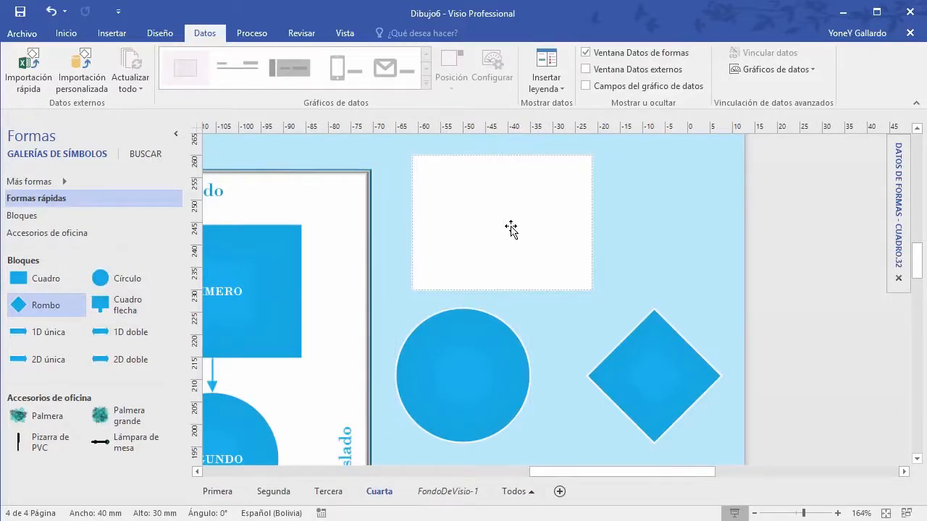
text(UNO)
click(487, 383)
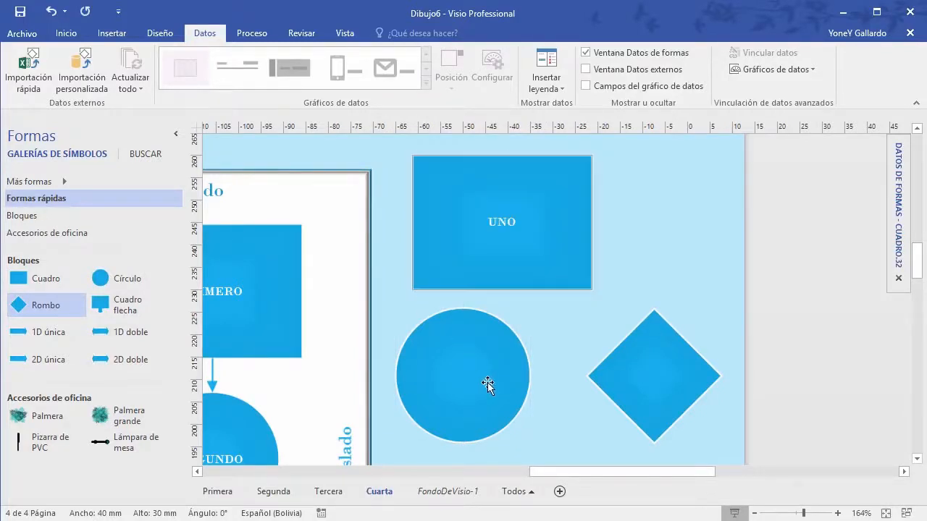
double_click(474, 377)
text(DO)
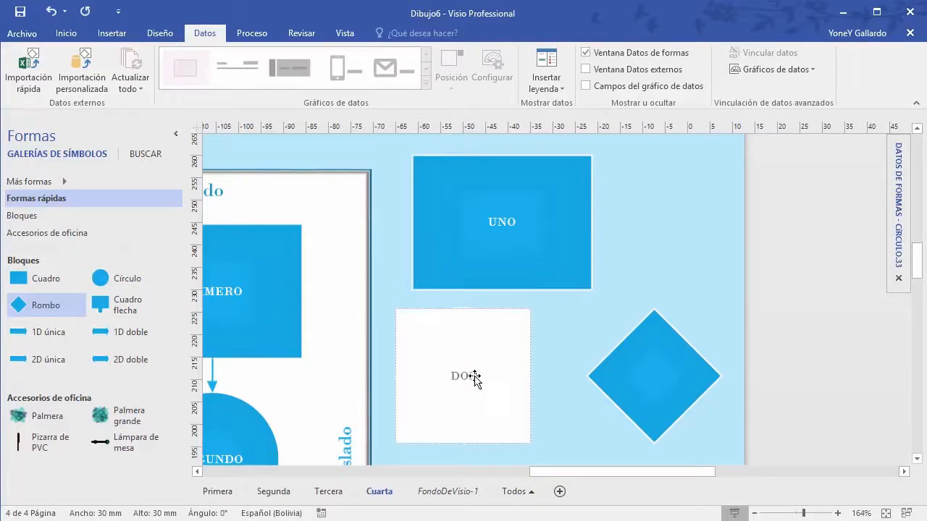
text(S)
double_click(675, 373)
text(T)
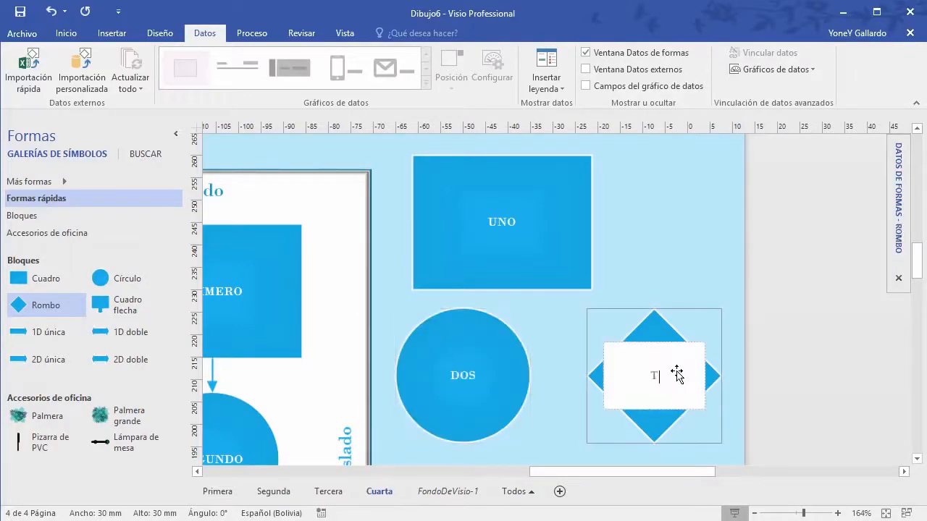
text(RES)
click(700, 243)
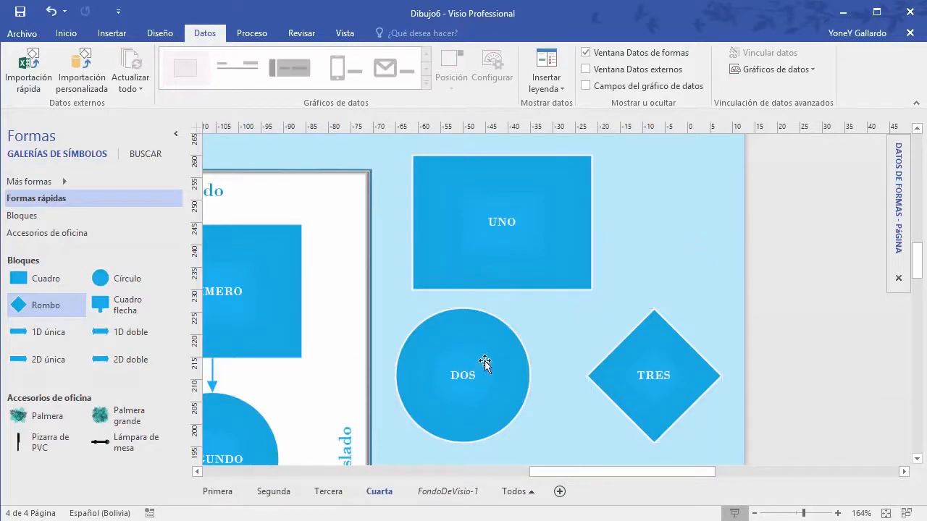
scroll(534, 274, down, 2)
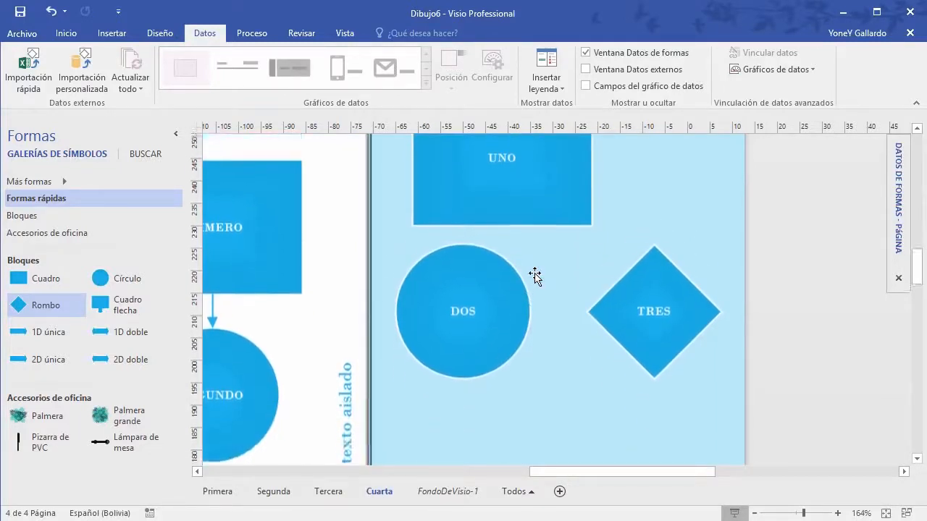
scroll(537, 279, up, 2)
scroll(529, 256, down, 1)
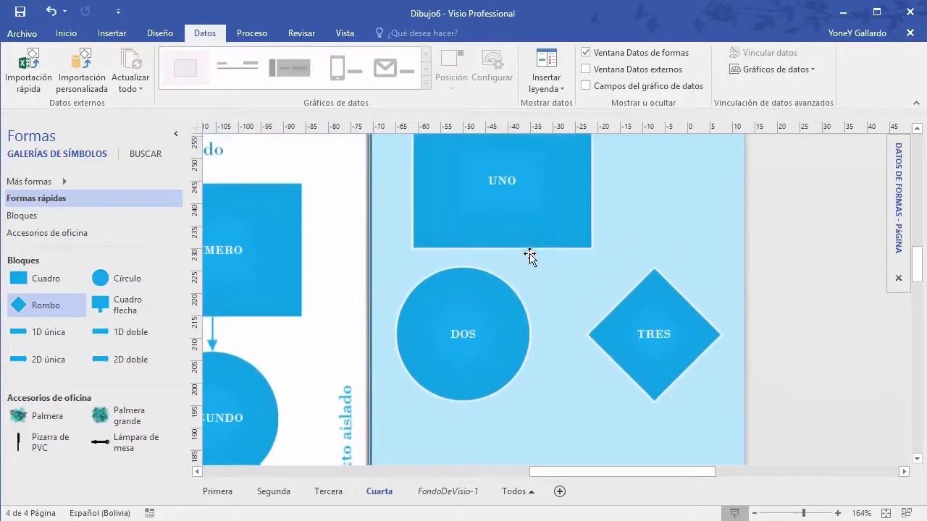
click(554, 221)
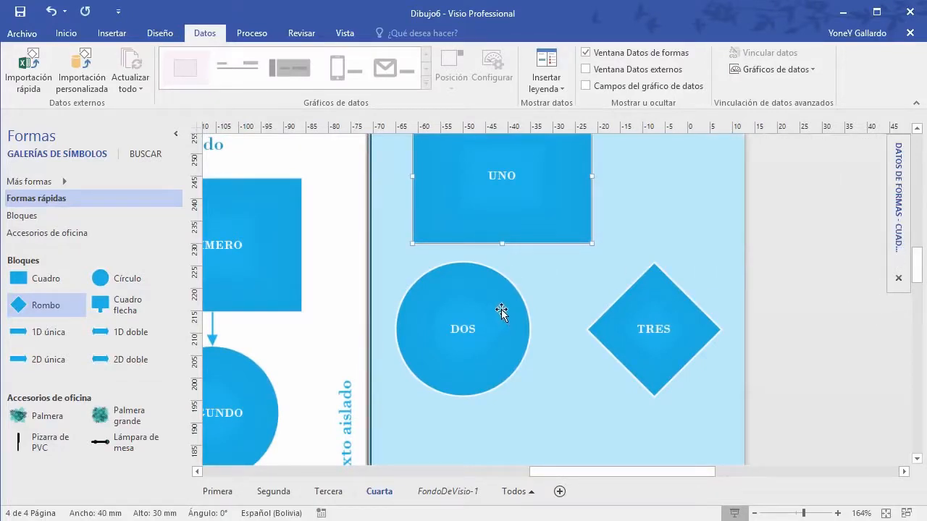
click(603, 197)
Step: Quick-import Desktop\ejemplo.xlsx as external data and close the import summary
click(29, 71)
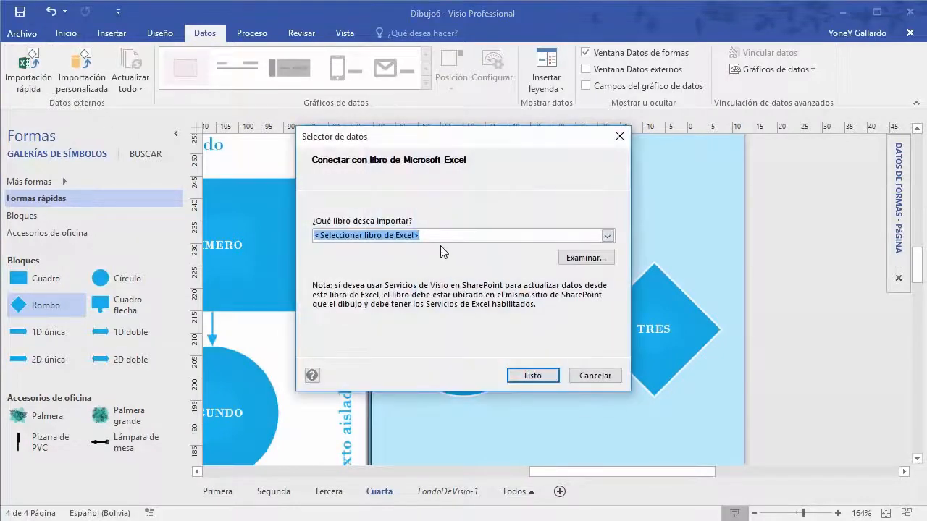
click(588, 258)
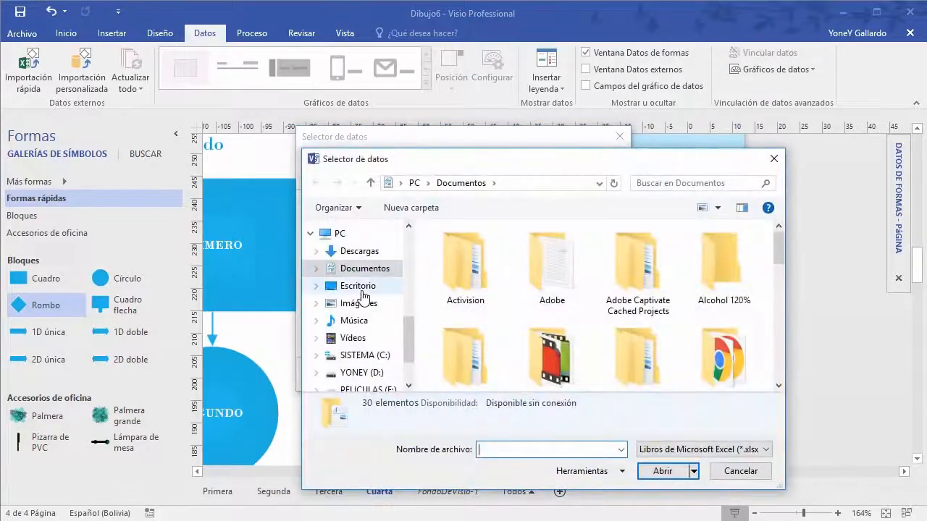
click(358, 286)
click(464, 265)
double_click(464, 267)
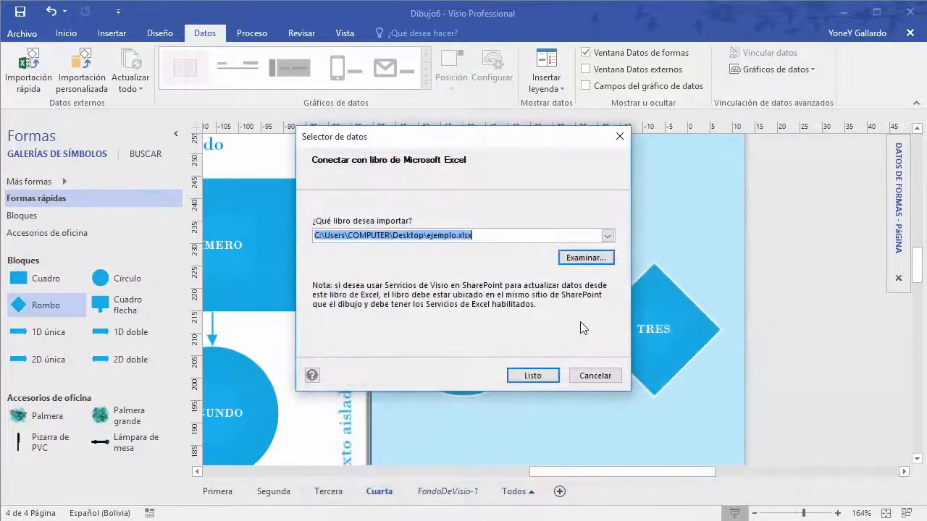
click(533, 376)
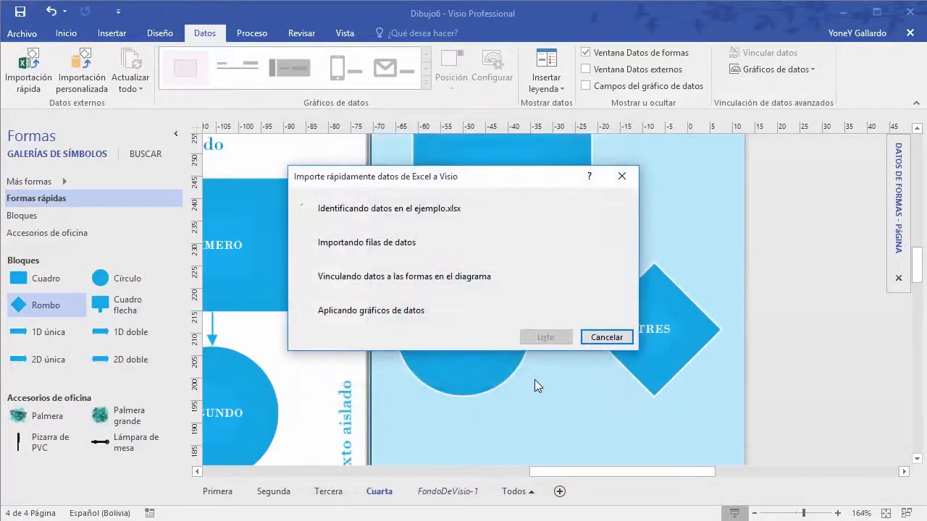
click(545, 337)
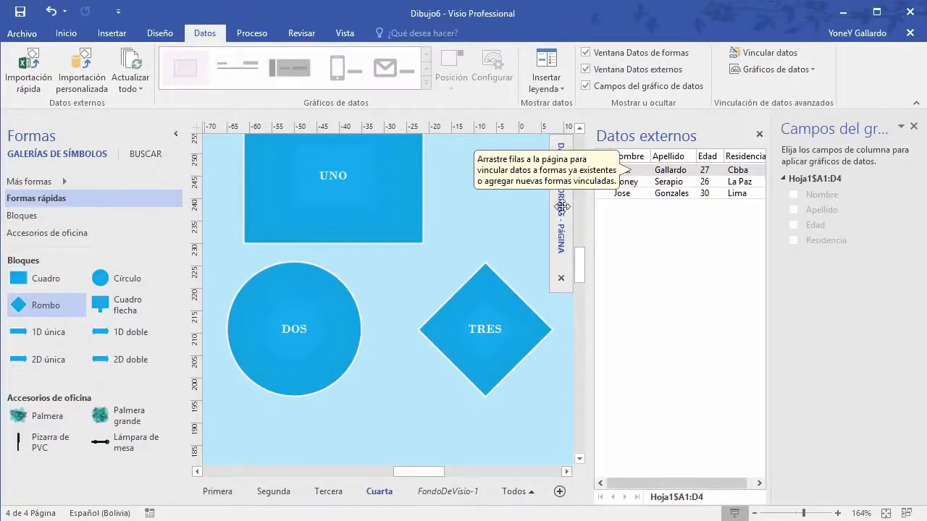
Step: Drag data rows onto the UNO and DOS shapes to link them, then close the Data Graphic Fields pane
scroll(344, 266, up, 2)
click(368, 190)
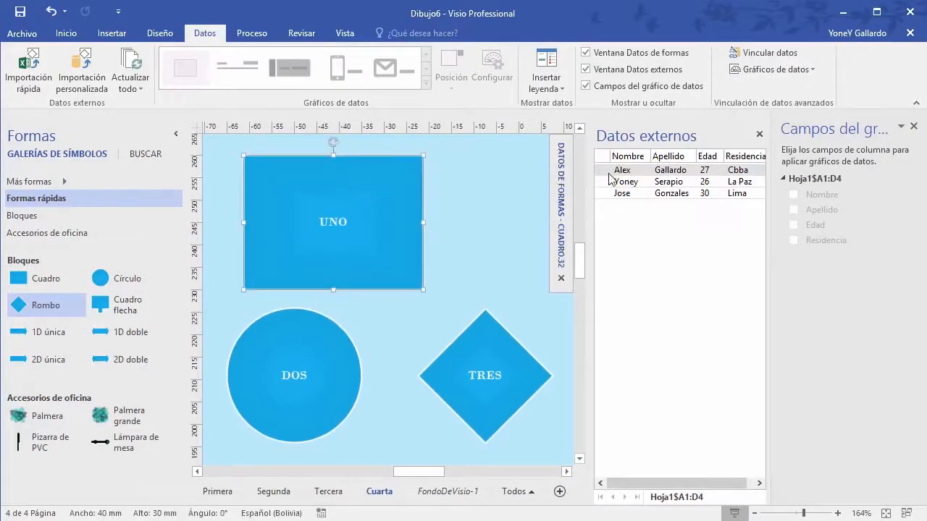
drag(626, 176, 336, 233)
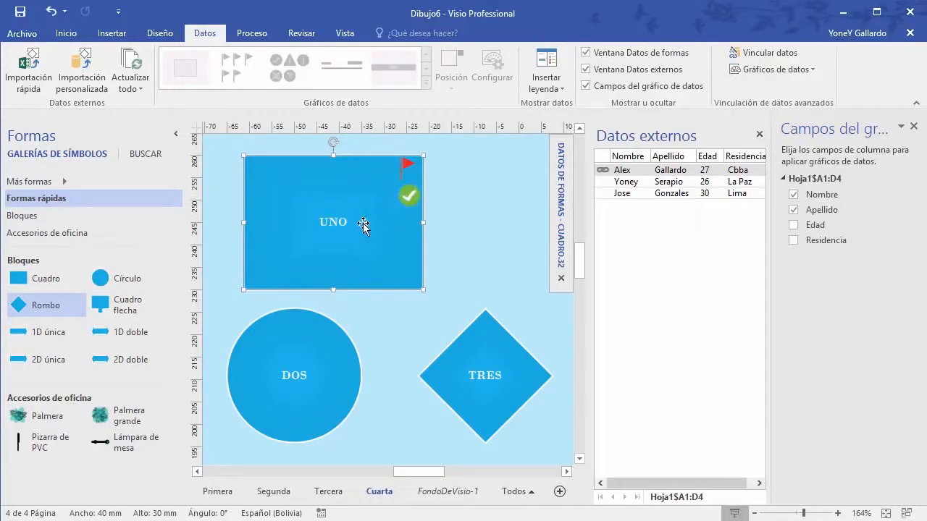
drag(624, 182, 488, 371)
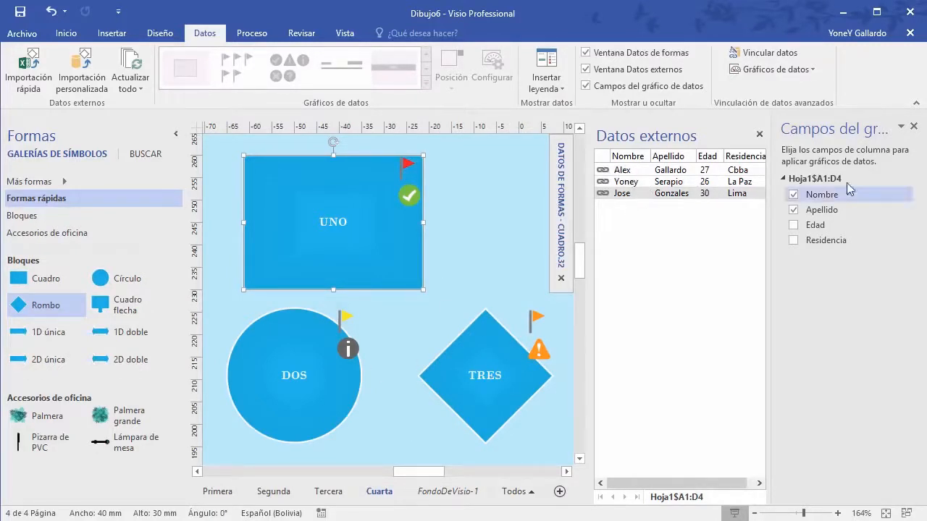
click(914, 127)
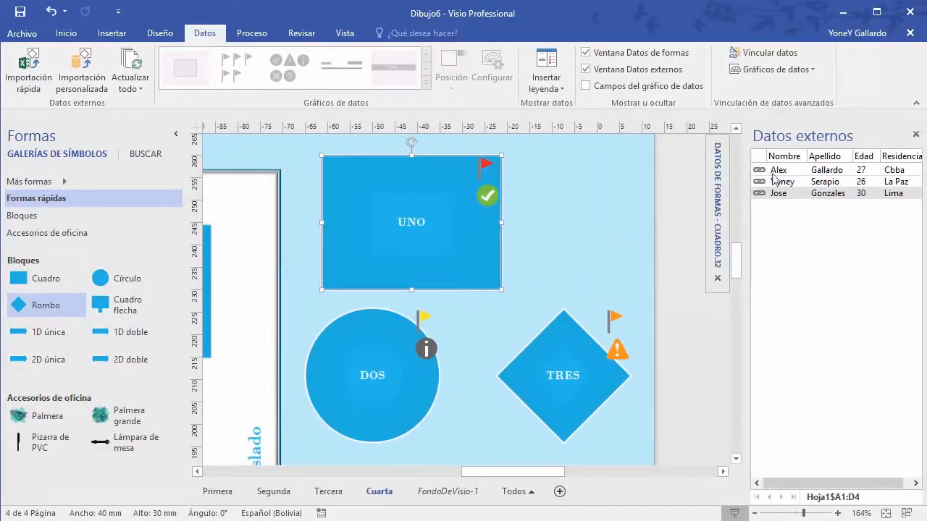
Step: Select UNO, DOS and TRES in turn to check each shape's linked data
mouse_move(717, 194)
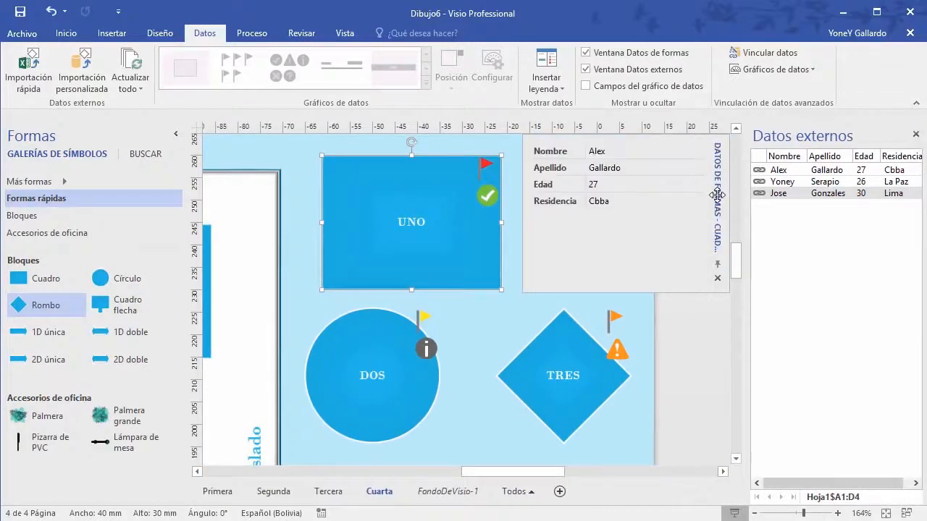
key(Escape)
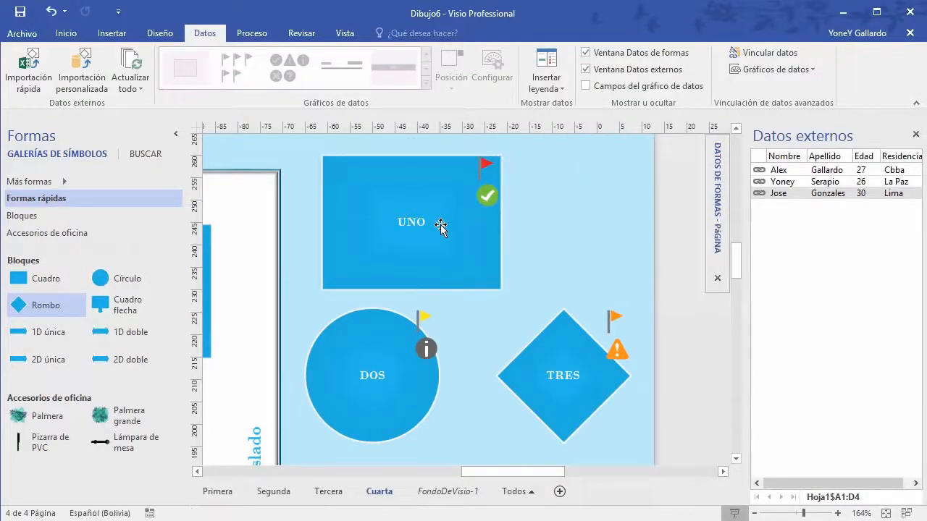
click(438, 184)
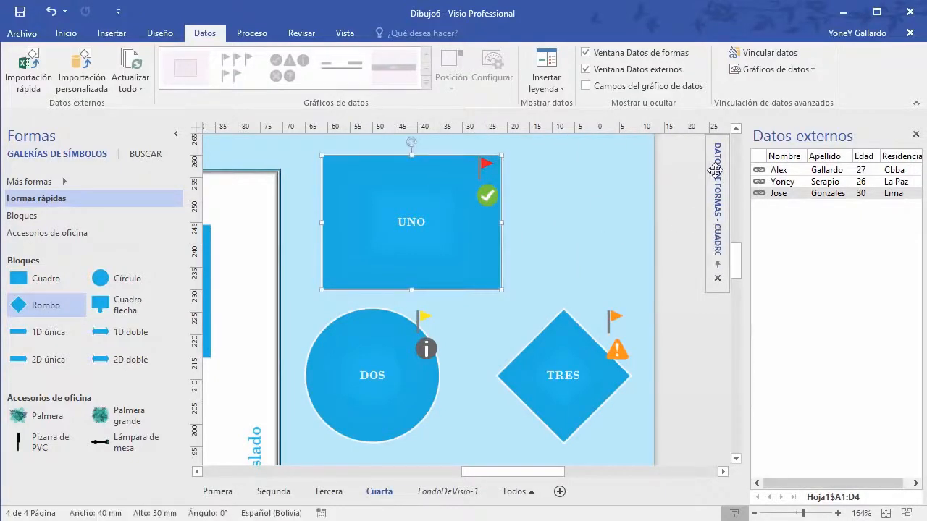
mouse_move(716, 171)
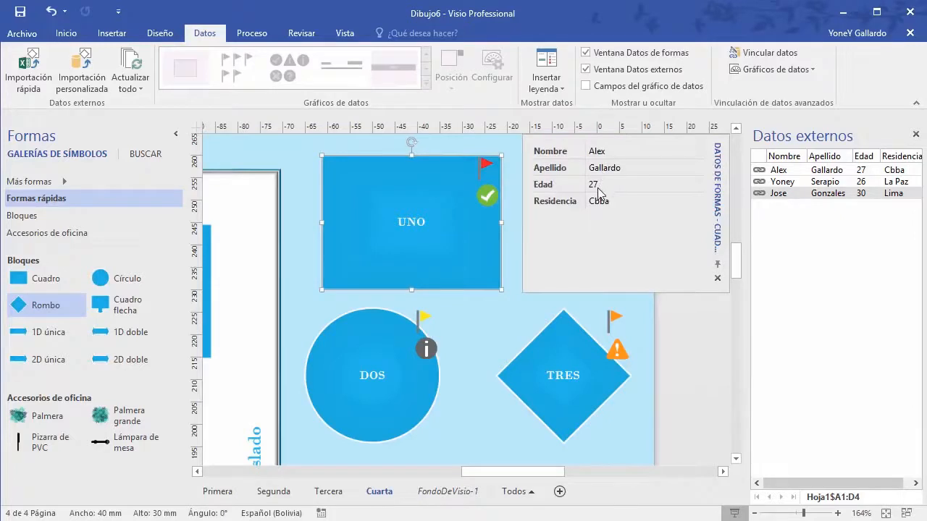
click(341, 324)
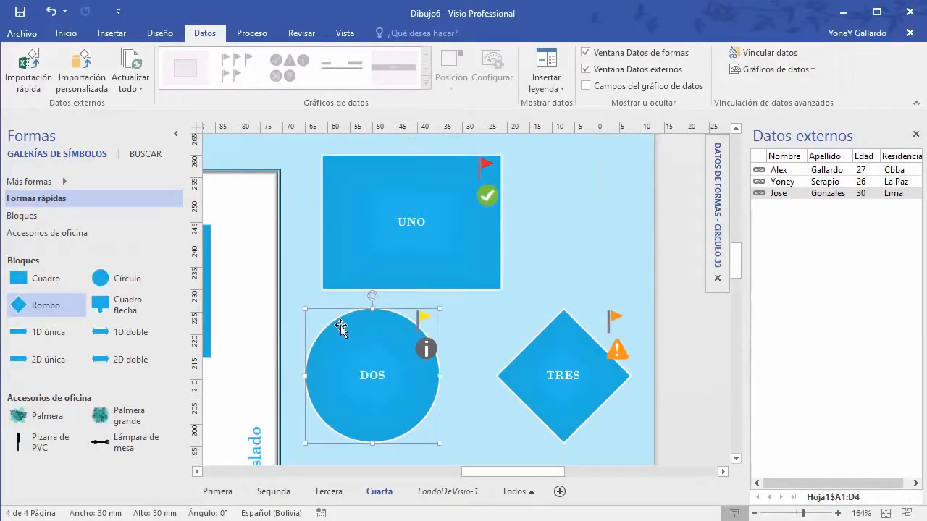
mouse_move(717, 203)
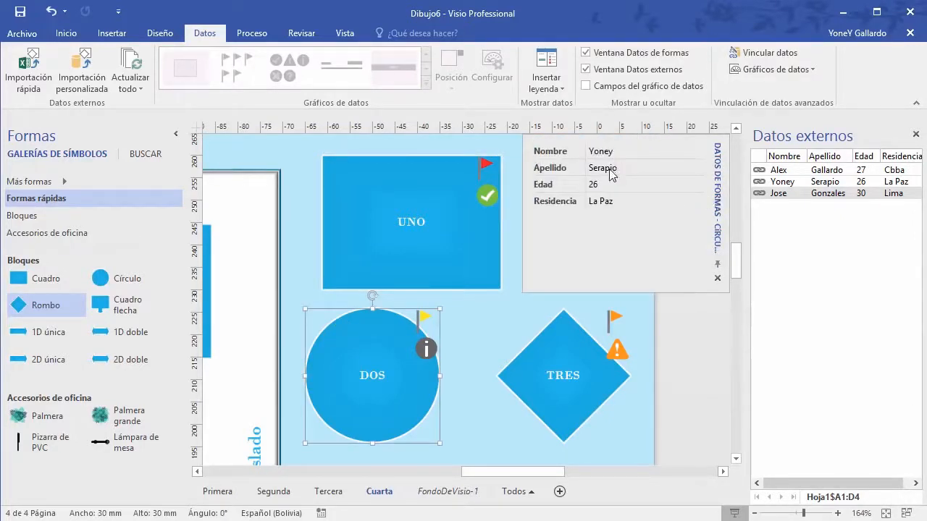
click(562, 374)
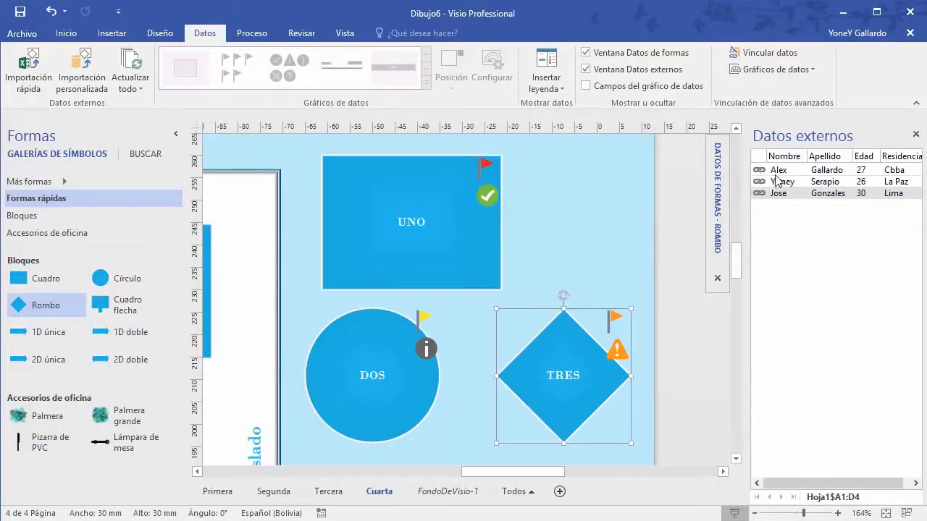
click(400, 182)
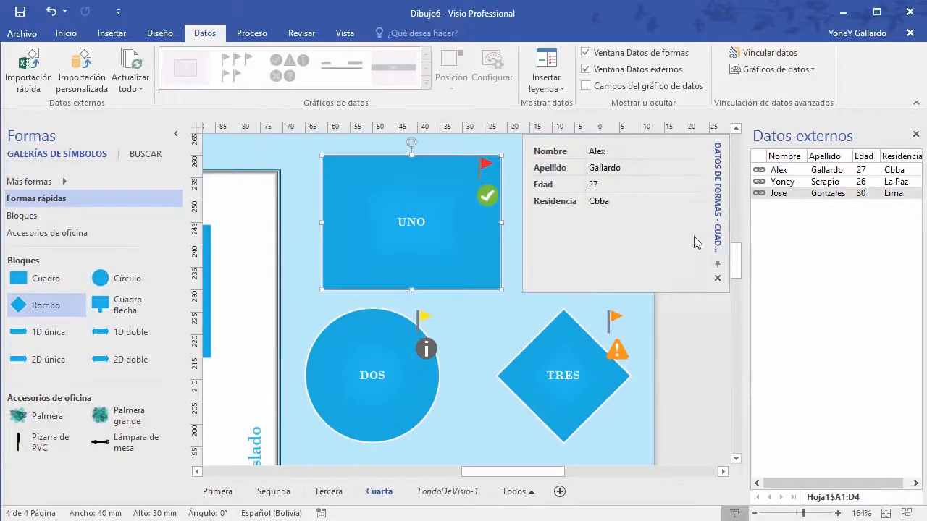
click(843, 13)
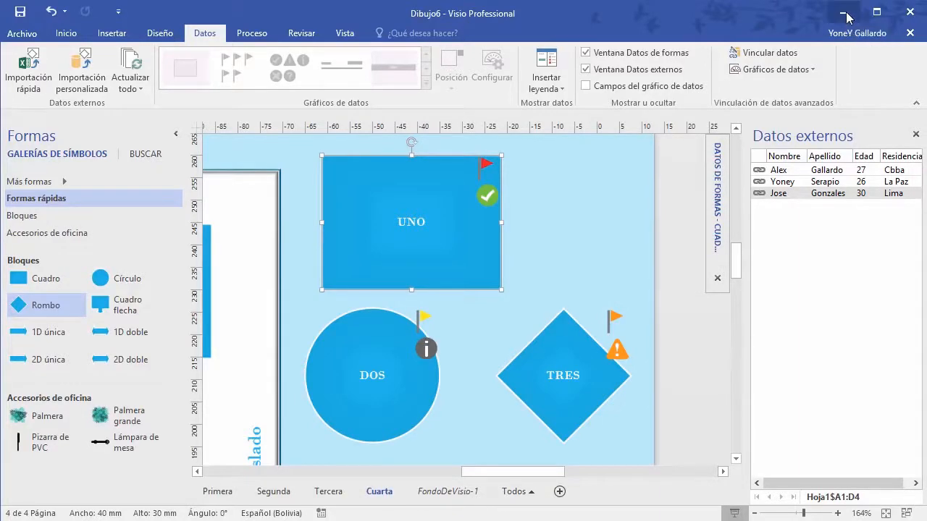
Step: Open ejemplo.xlsx and change the residence in D4 from Lima to Buenos Aires
double_click(26, 101)
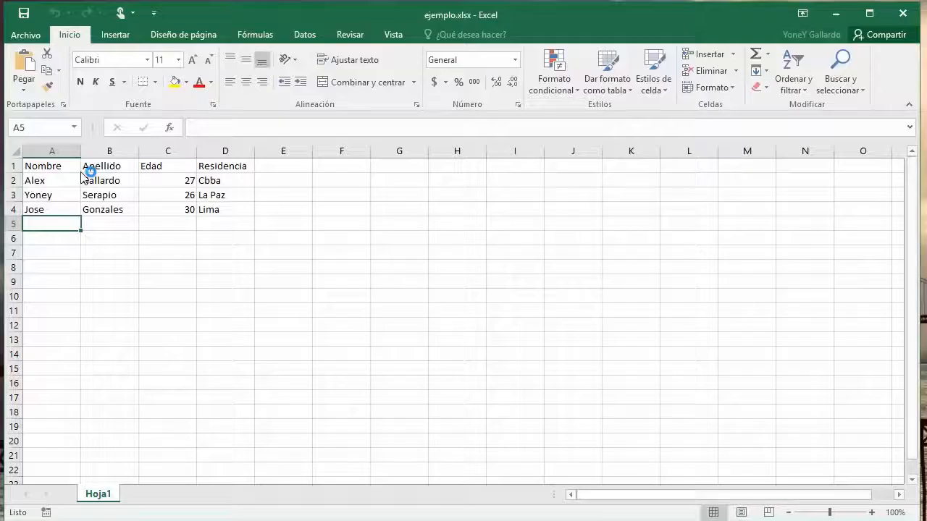
click(219, 181)
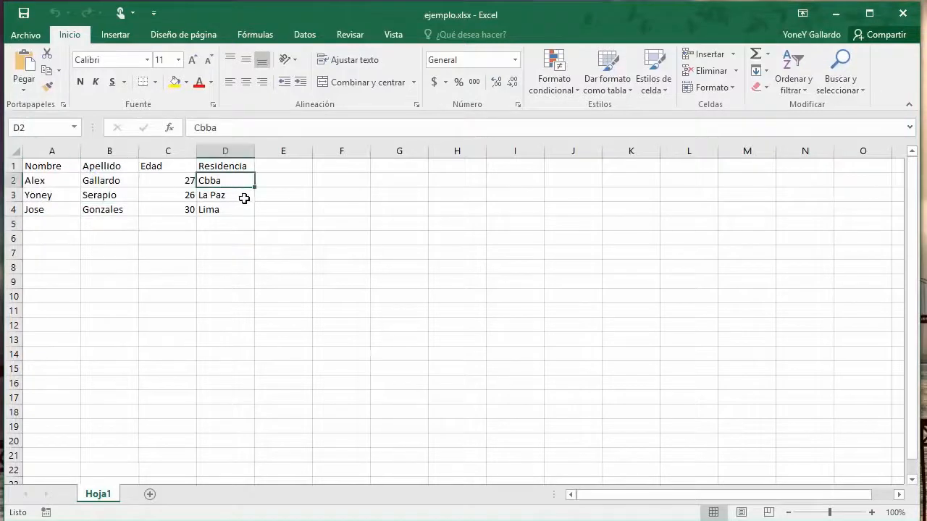
click(232, 209)
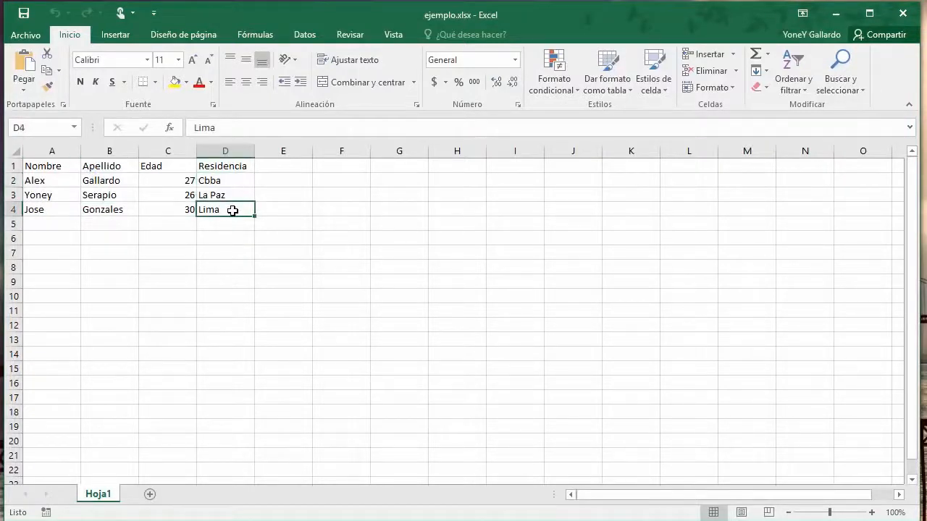
double_click(233, 209)
key(BackSpace)
key(BackSpace)
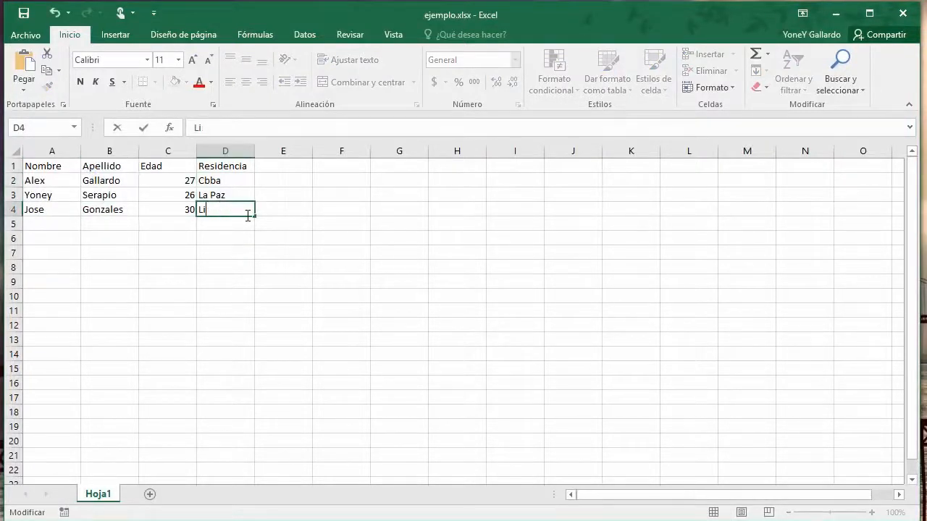
text(bUENOS)
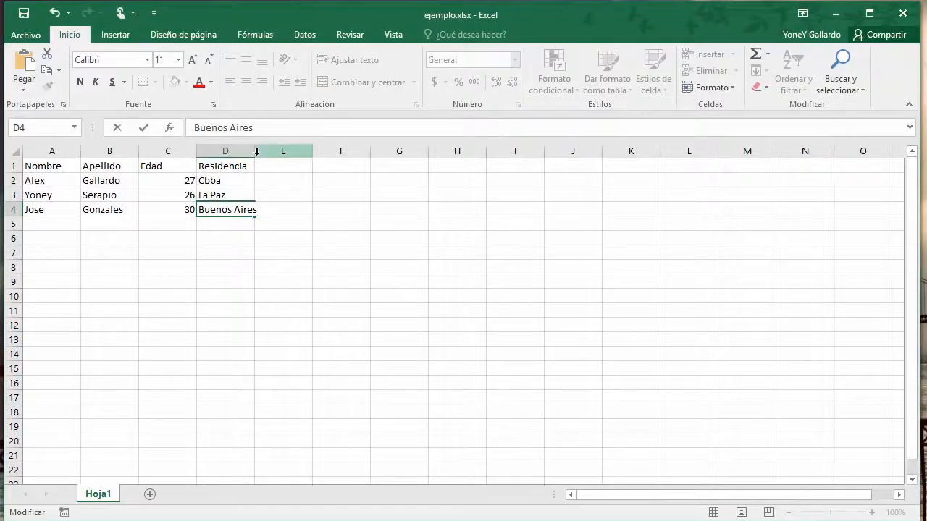
click(279, 150)
Step: Widen column D to fit Buenos Aires, then close the workbook saving changes
drag(255, 152, 265, 153)
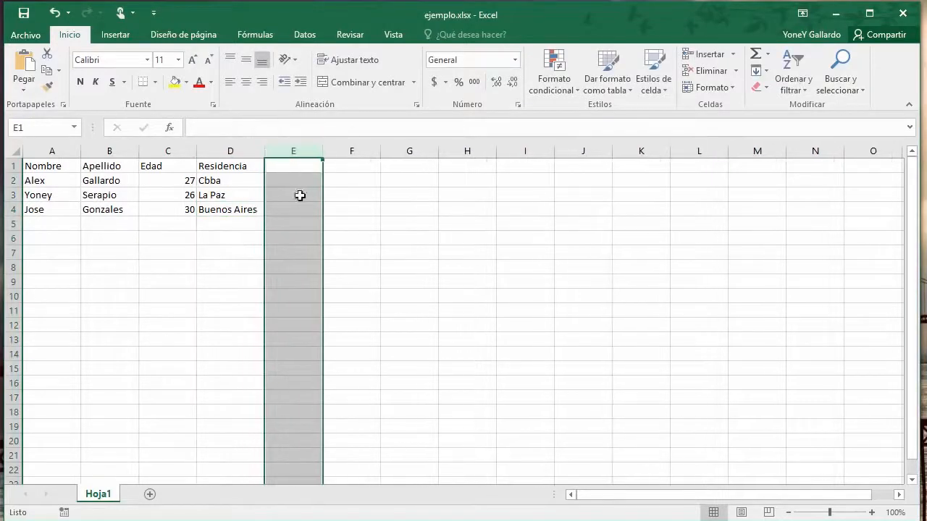
click(369, 210)
click(902, 13)
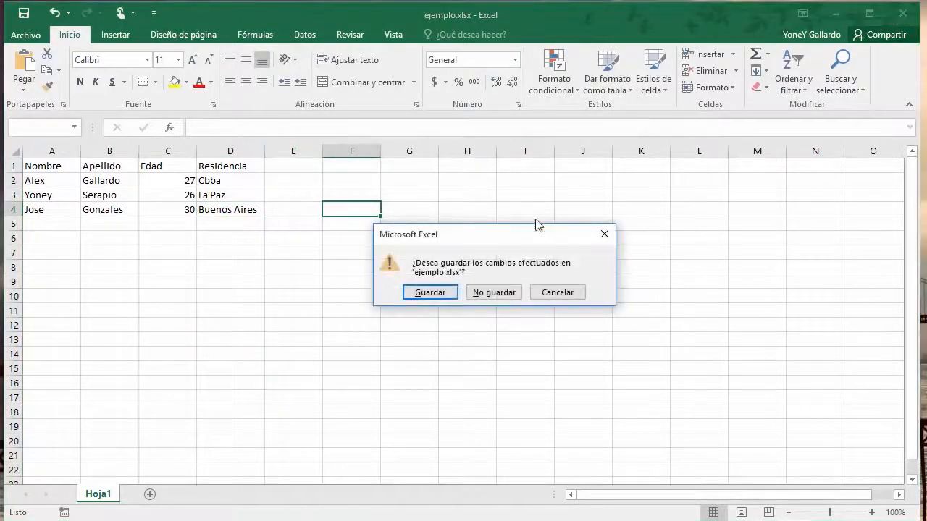
click(430, 292)
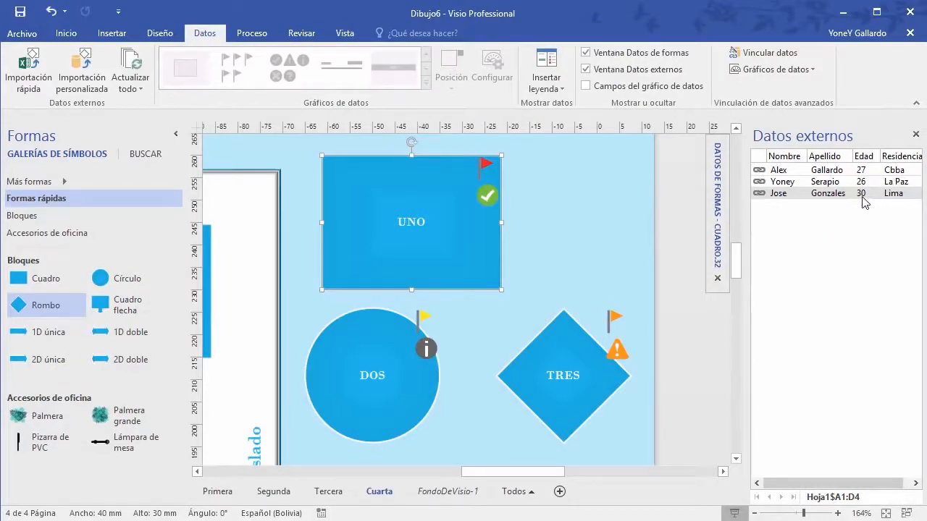
Step: Refresh the external data and confirm the TRES diamond's shape data shows Buenos Aires
right_click(820, 199)
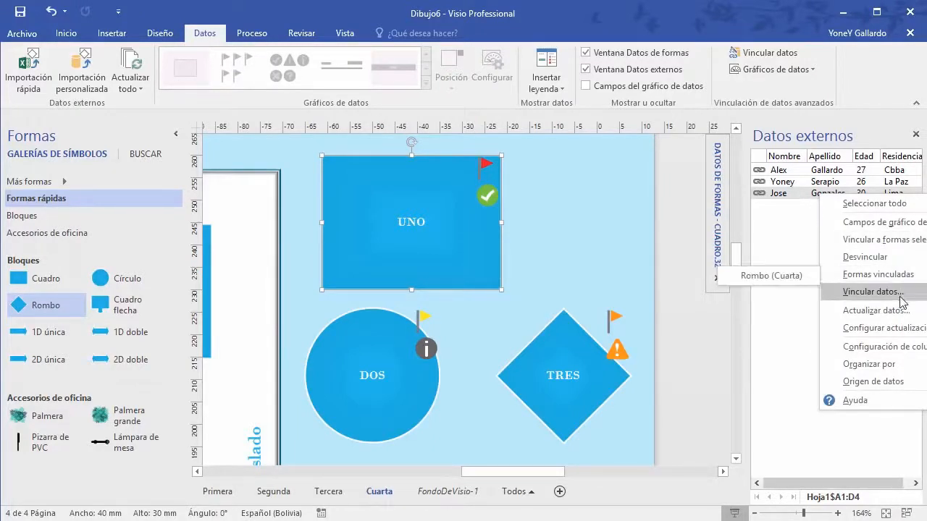
click(880, 311)
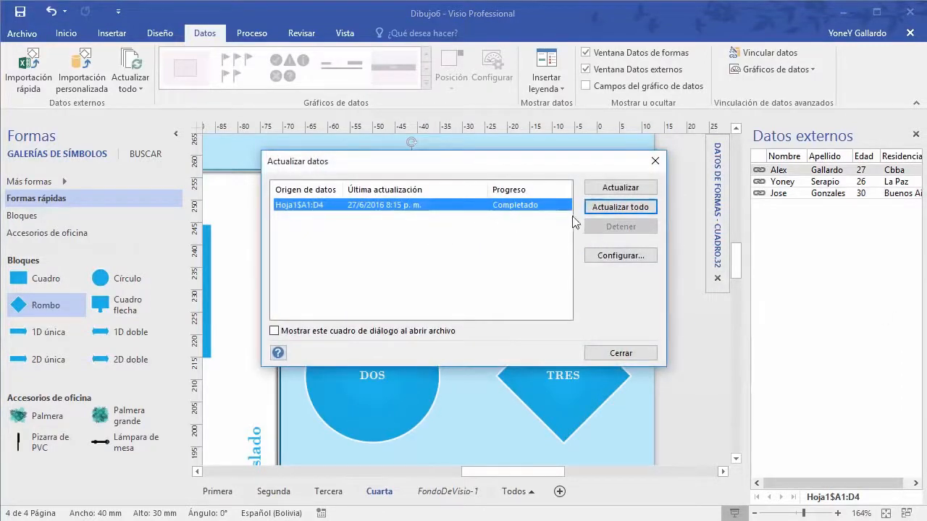
click(620, 354)
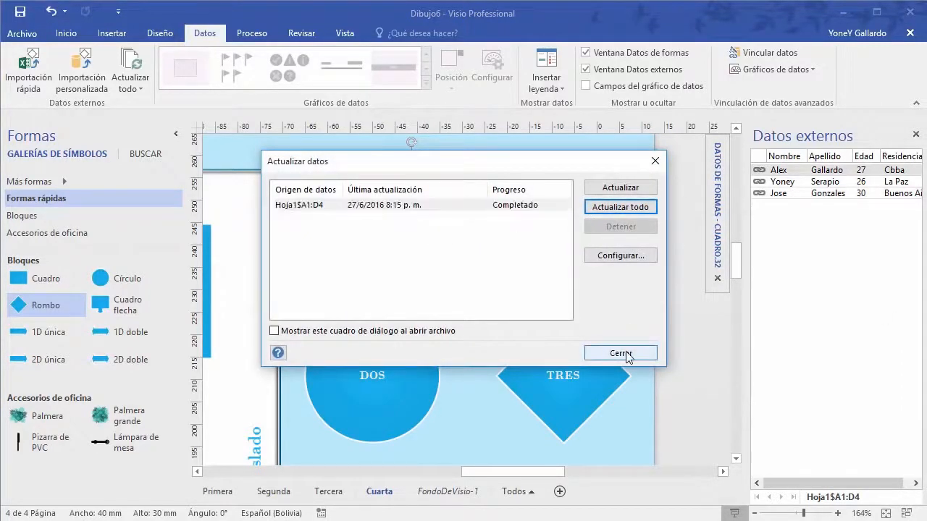
drag(748, 210, 732, 210)
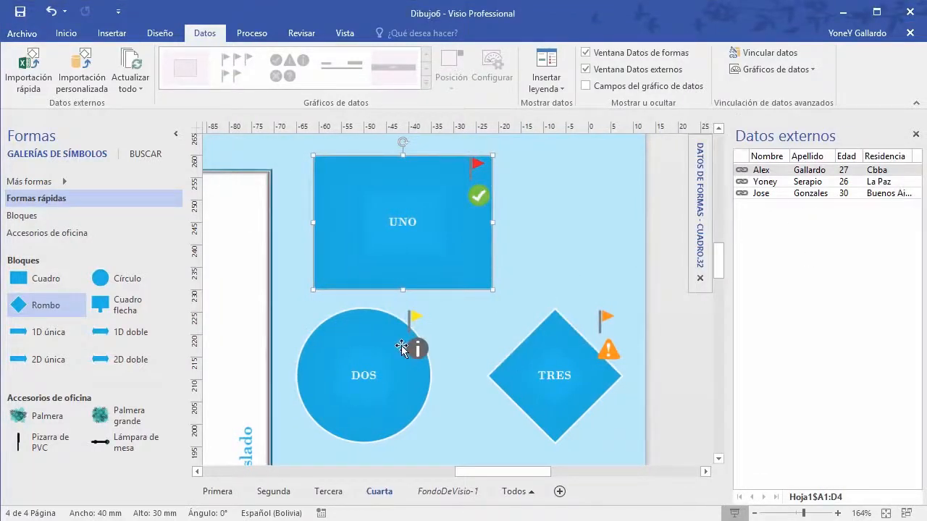
click(580, 368)
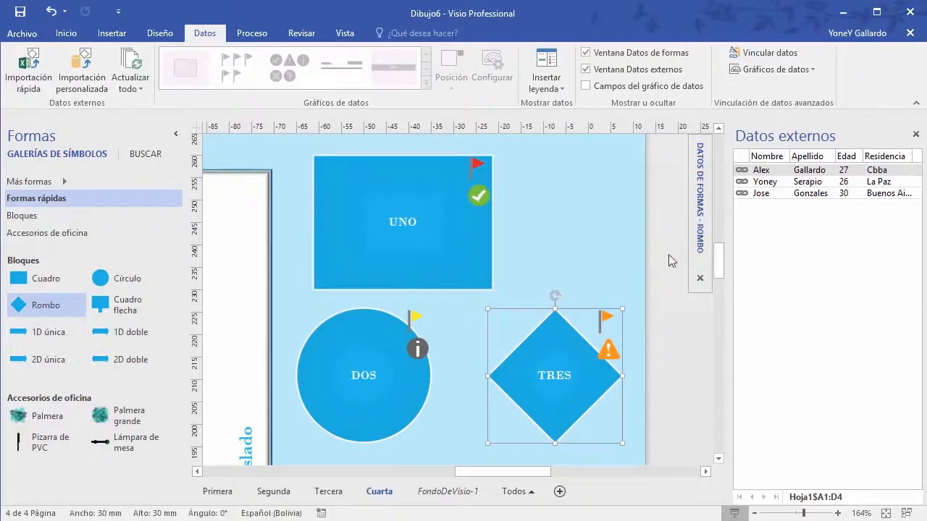
mouse_move(696, 209)
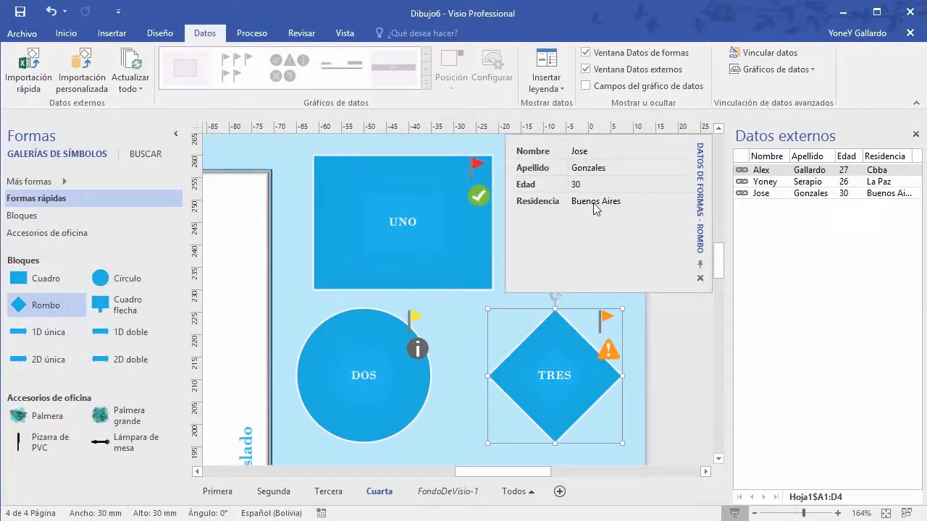
Step: Hide the external data list, then toggle the External Data window and Data Graphic Fields on the Data tab
click(916, 134)
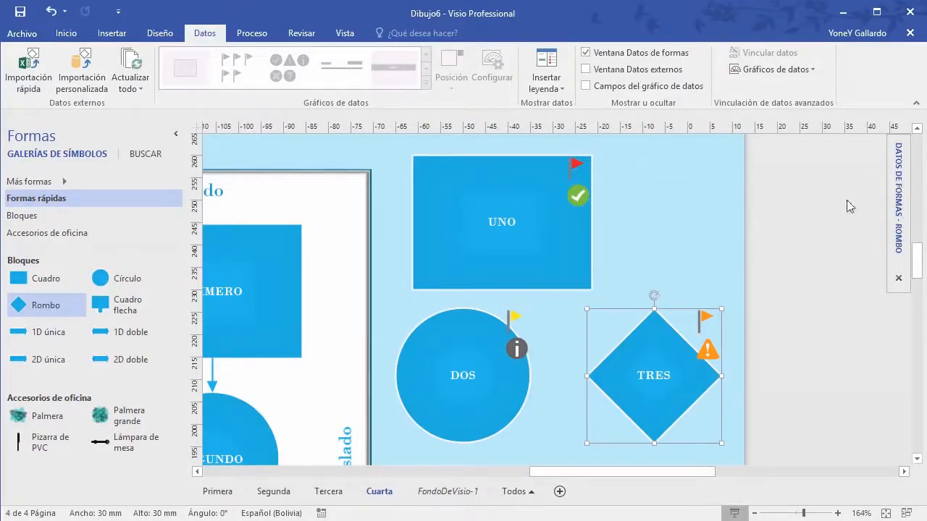
click(585, 70)
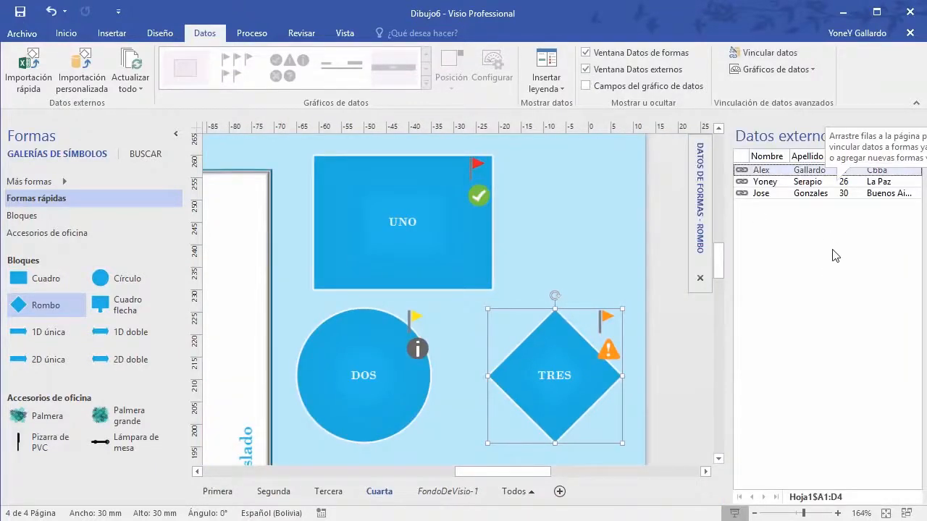
click(586, 86)
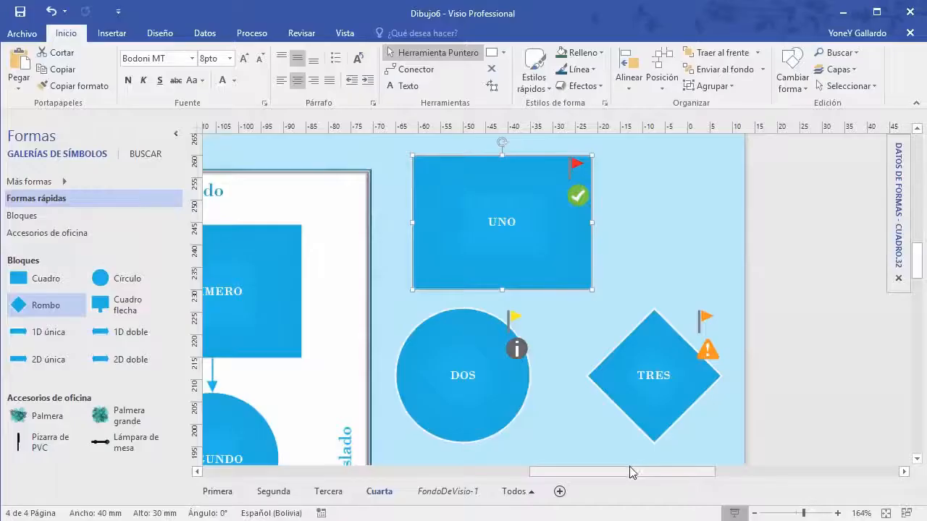
scroll(629, 467, left, 5)
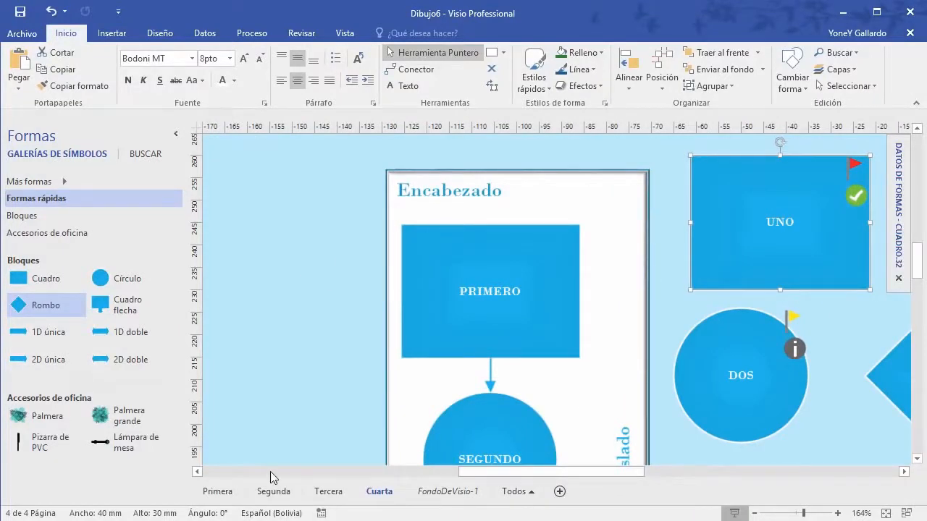
Step: Switch to the Segunda page, zoom in and place a rectangle near the top centre
click(224, 492)
click(276, 495)
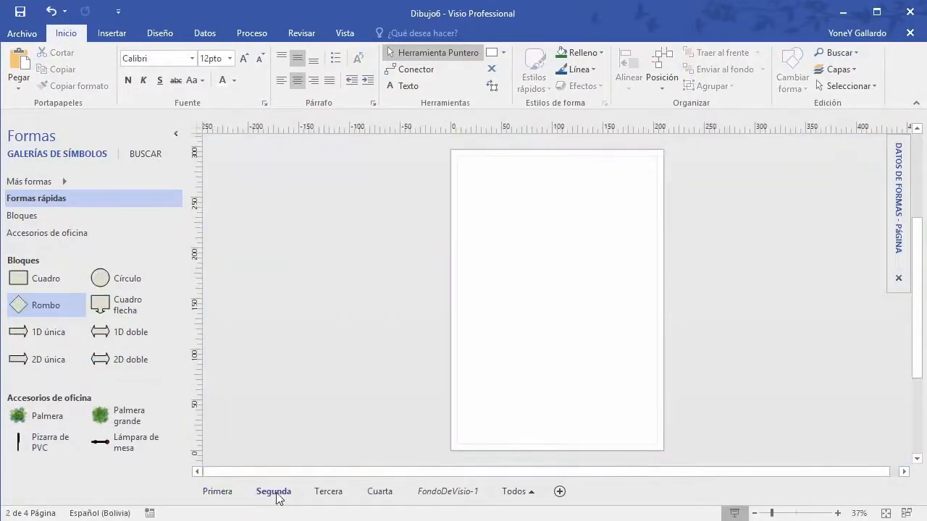
scroll(567, 368, up, 6)
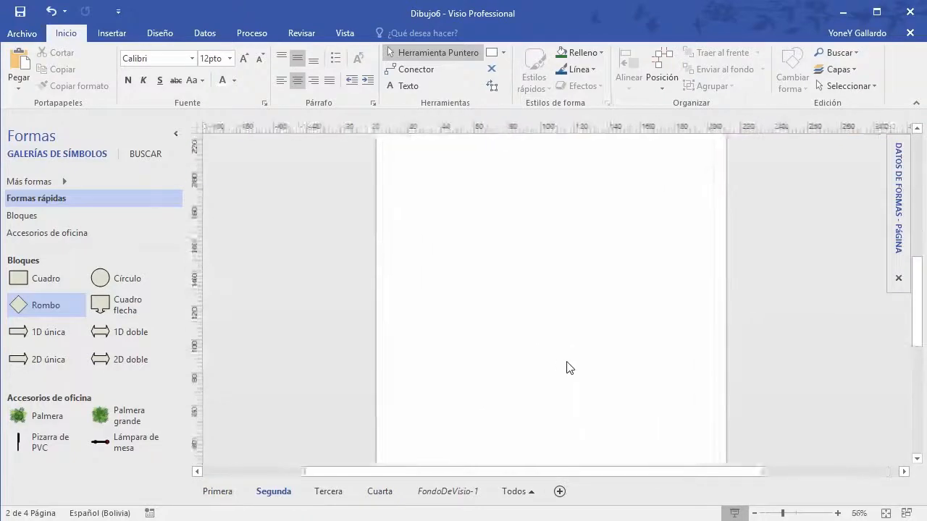
scroll(567, 368, up, 3)
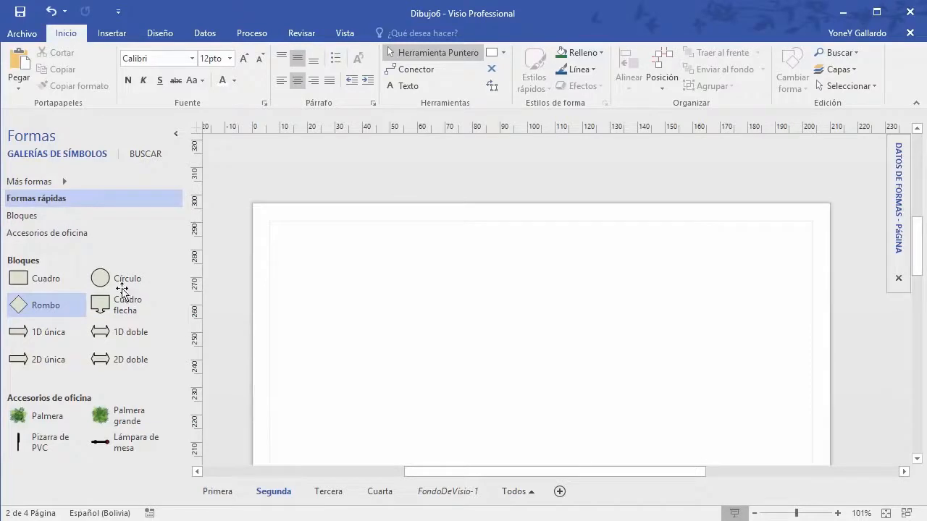
drag(36, 278, 545, 274)
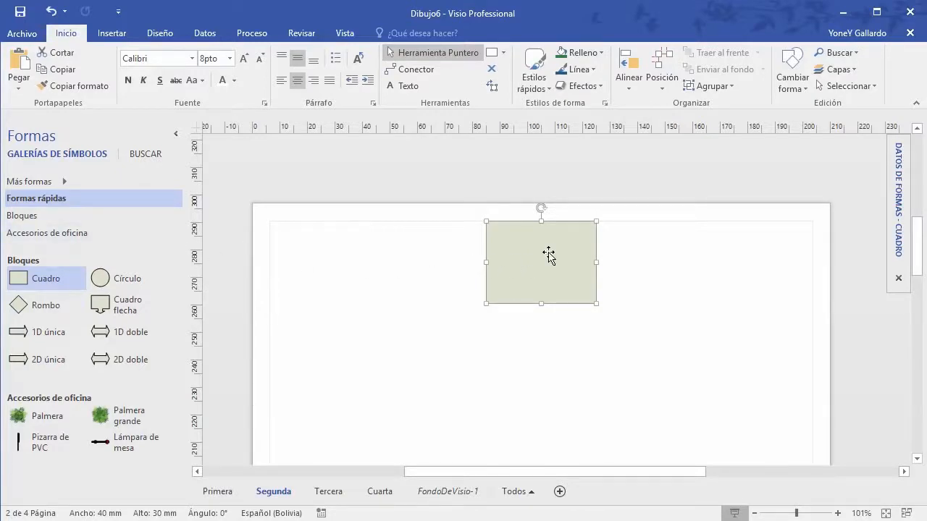
Step: Browse the More Shapes categories, then dismiss the menu
click(62, 182)
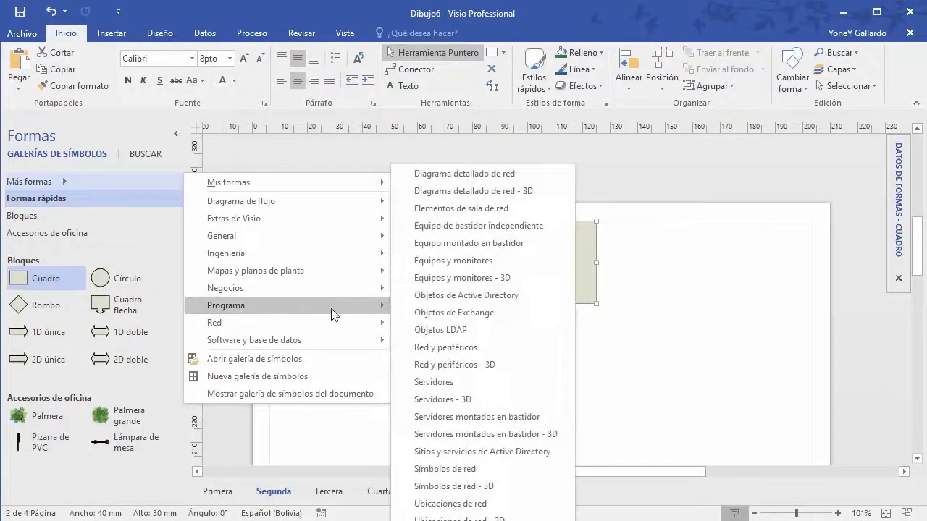
mouse_move(331, 308)
mouse_move(323, 340)
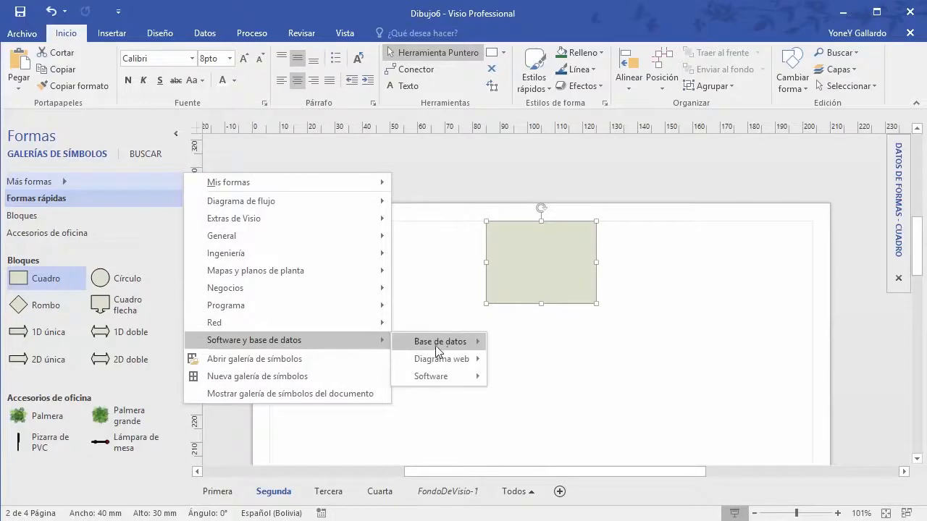
mouse_move(446, 347)
click(604, 23)
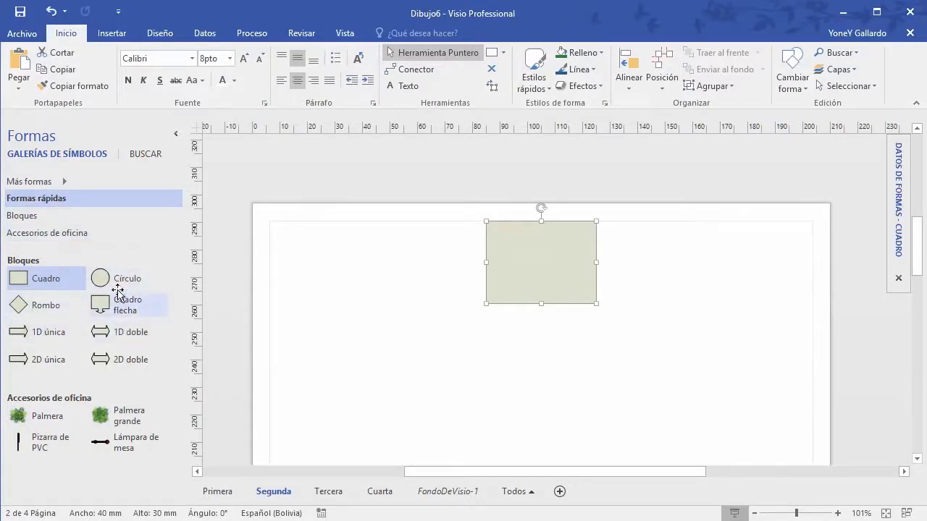
Step: Label the top box GERENTE GENERAL and make it shorter
click(51, 287)
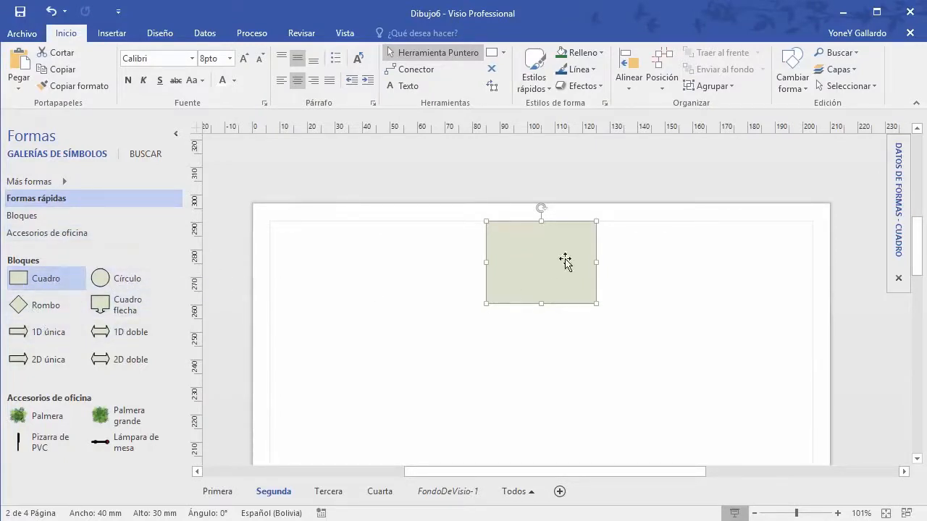
double_click(547, 260)
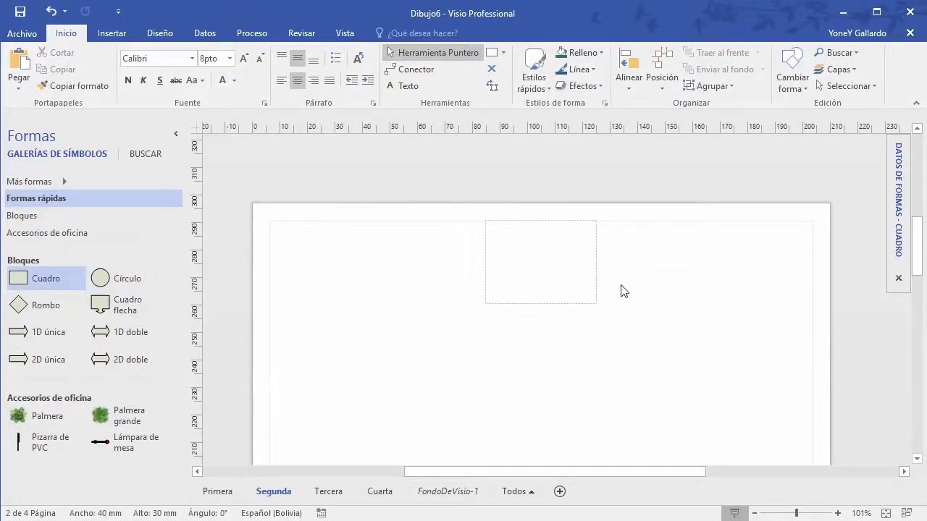
text(GERENTE GENERAL)
click(655, 303)
click(544, 296)
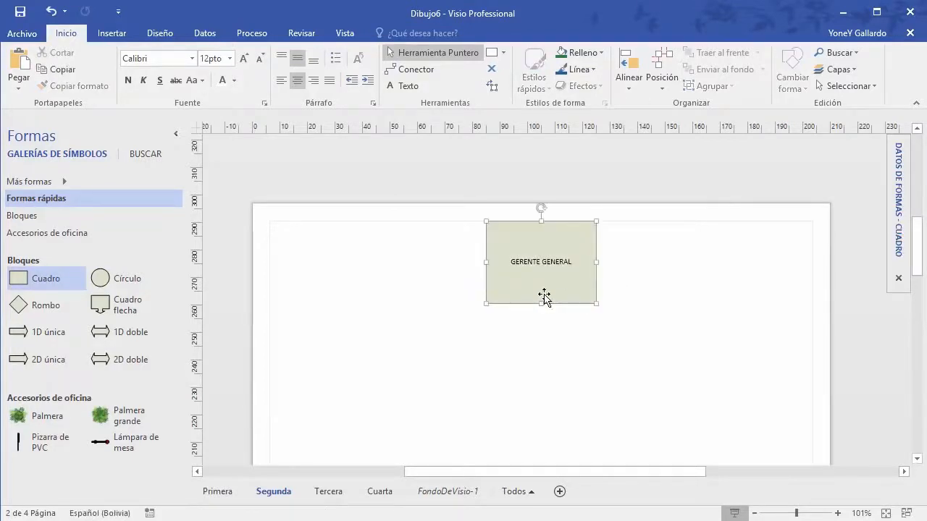
drag(542, 304, 543, 273)
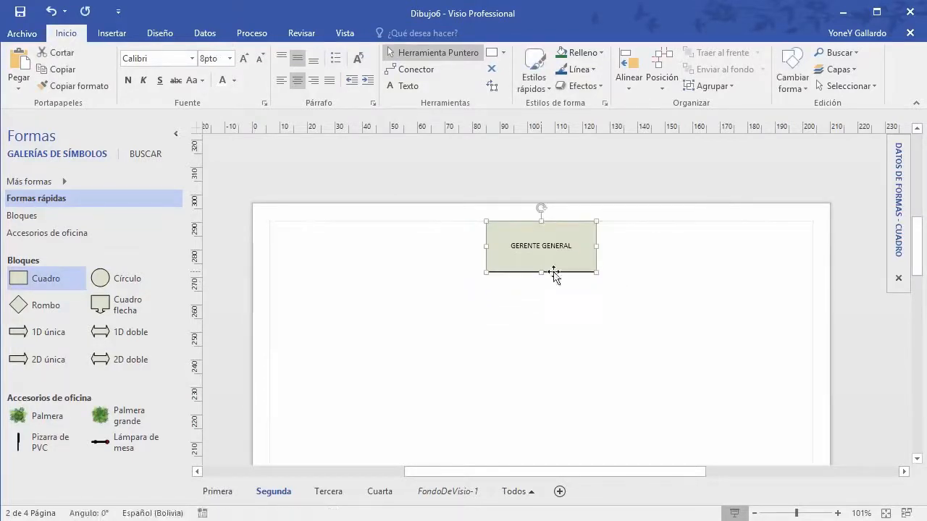
click(705, 265)
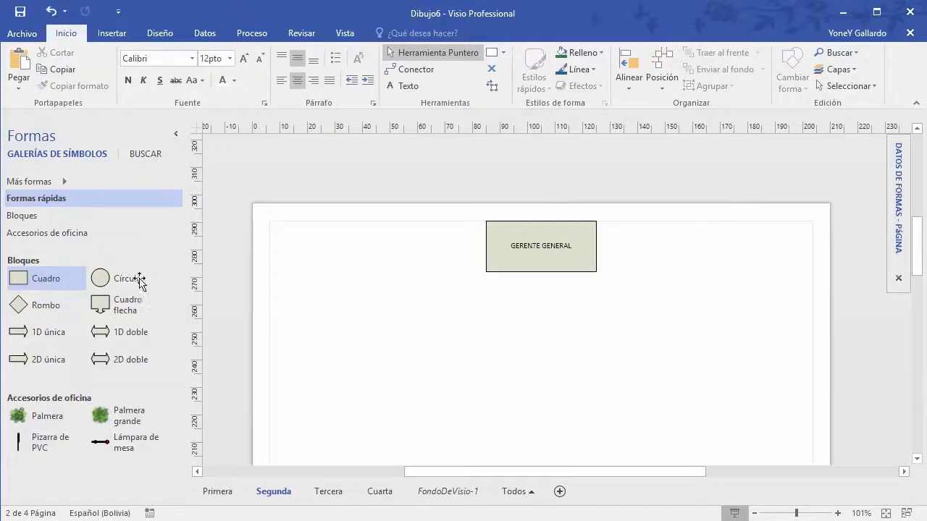
Step: Add a SUBGERENTE box and move it under GERENTE GENERAL
drag(58, 282, 388, 367)
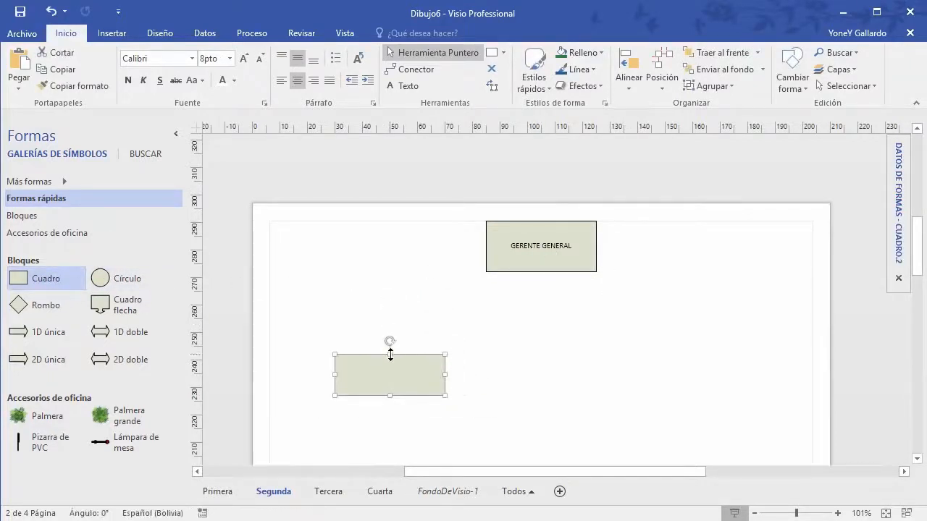
double_click(428, 391)
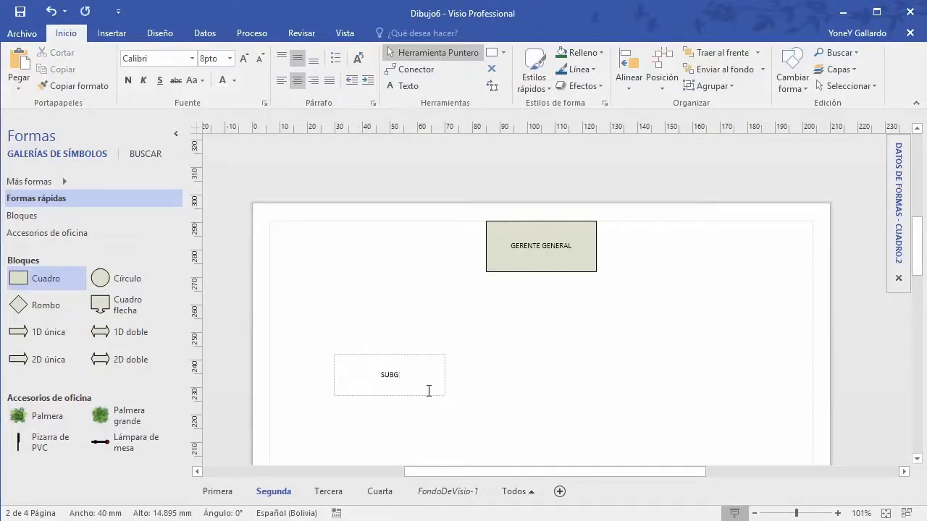
click(529, 416)
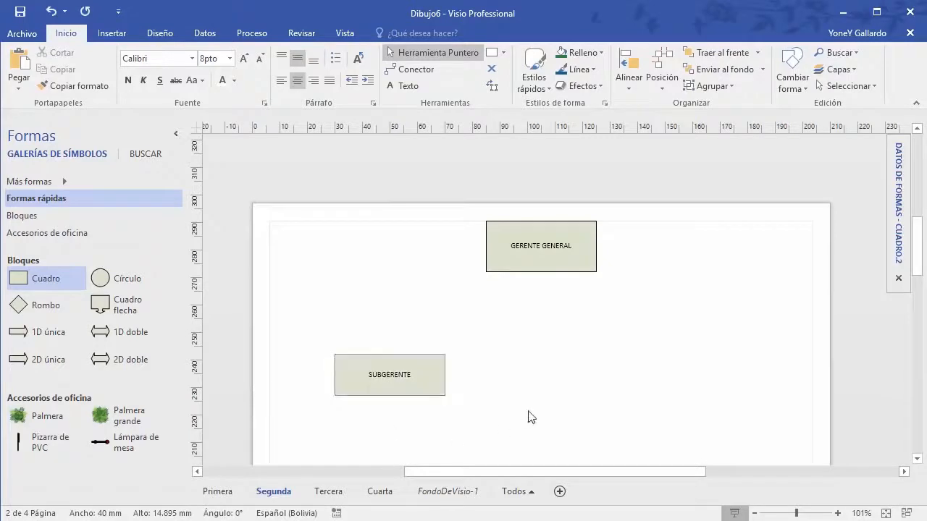
drag(413, 355, 565, 339)
scroll(602, 298, down, 5)
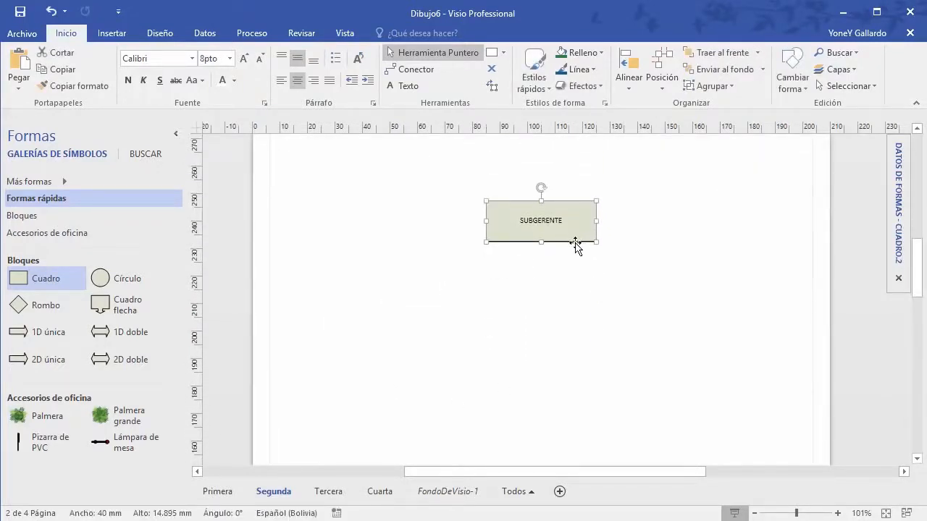
Step: Duplicate SUBGERENTE below-left and relabel the copy RRHH
drag(576, 250, 581, 319)
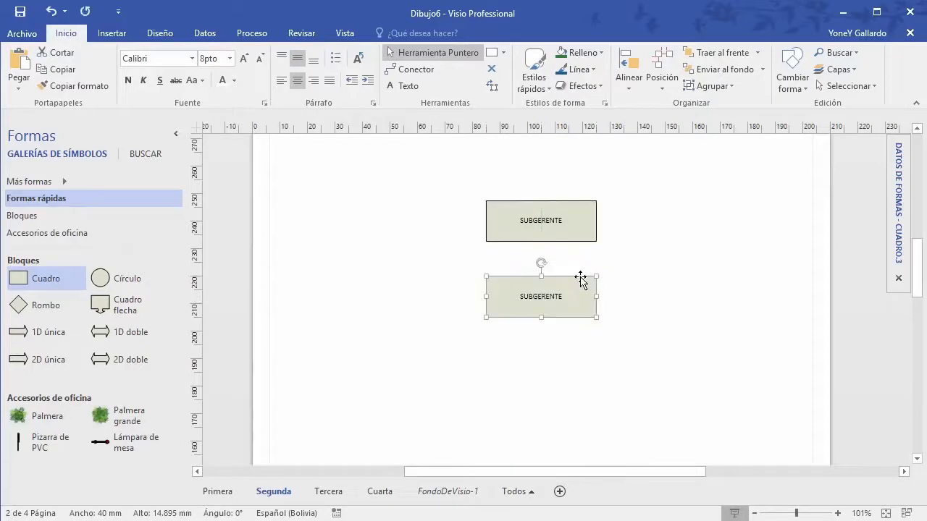
drag(576, 283, 419, 310)
double_click(420, 310)
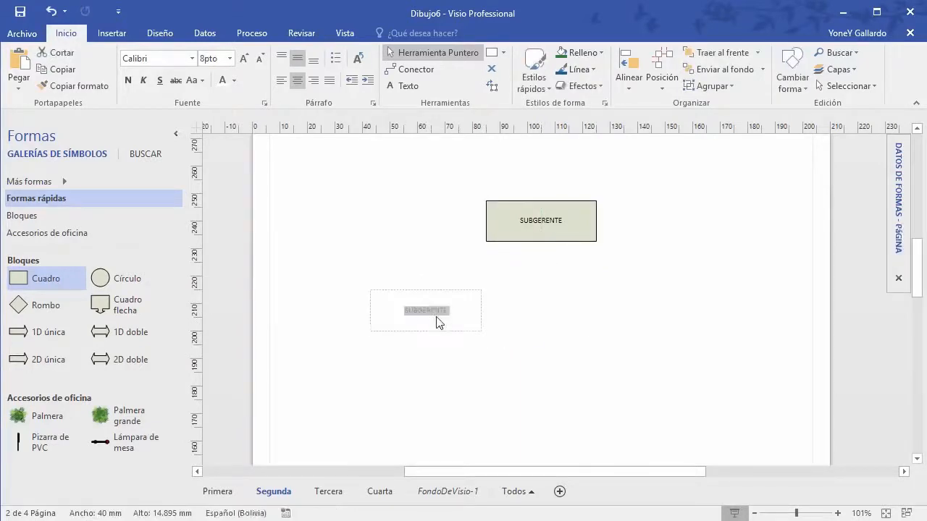
text(RRHH)
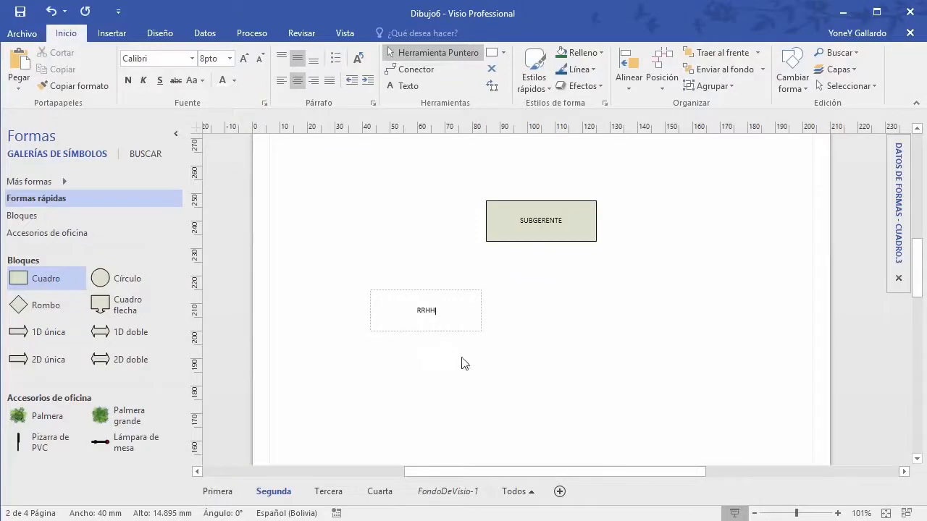
click(464, 364)
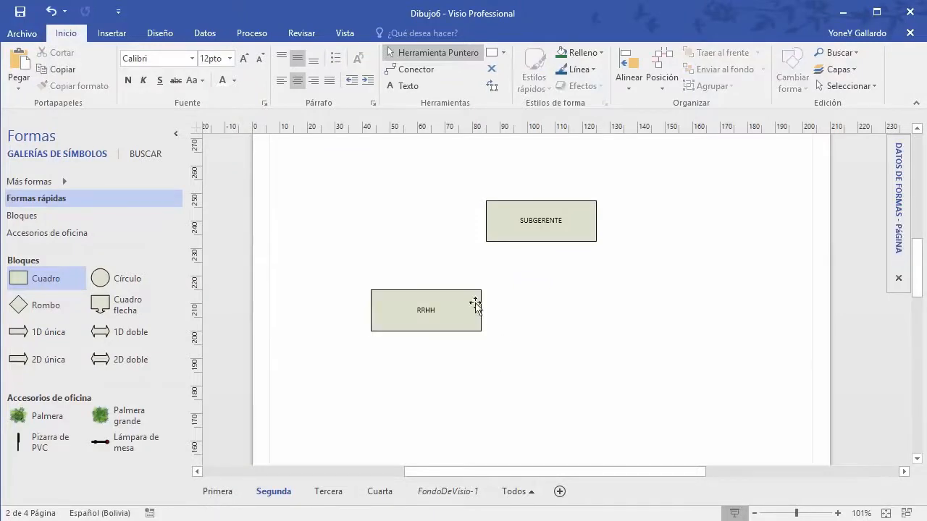
Step: Duplicate RRHH to the right and relabel the copy SECRETARIA
click(453, 292)
drag(478, 293, 678, 294)
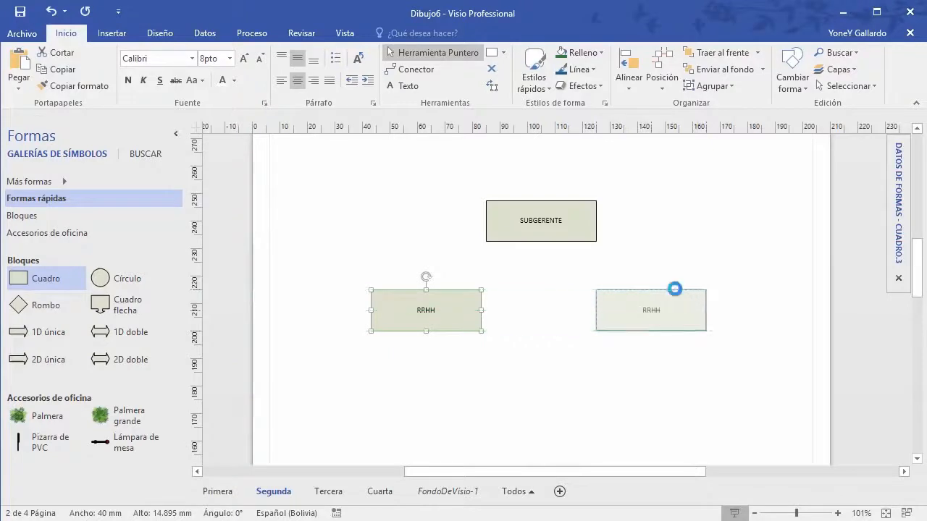
double_click(657, 310)
text(se)
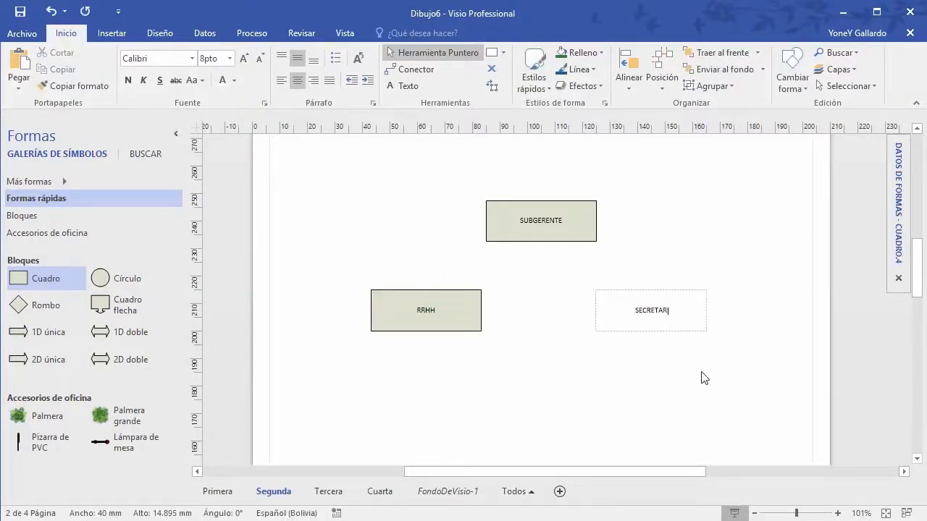
text(CRETARIA)
click(675, 382)
Step: Duplicate the SECRETARIA box below the other boxes
scroll(674, 382, down, 3)
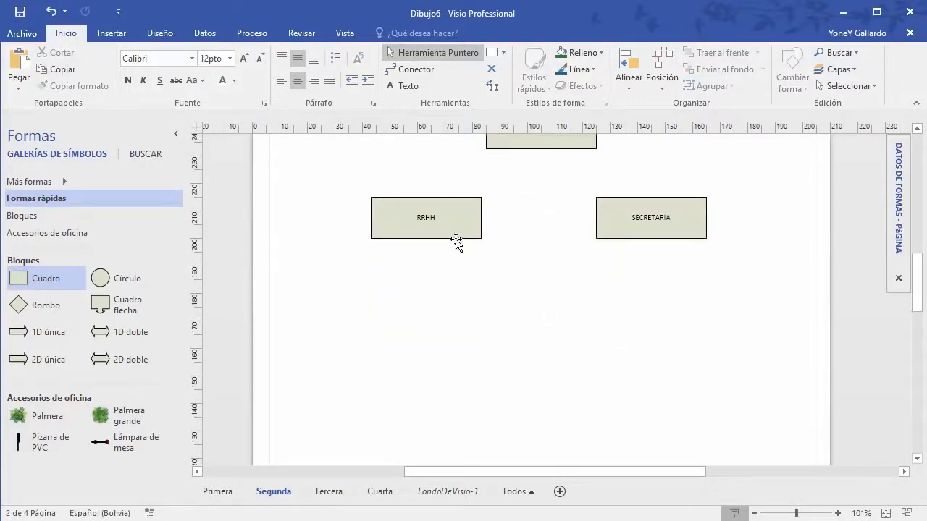
scroll(695, 309, up, 2)
click(648, 281)
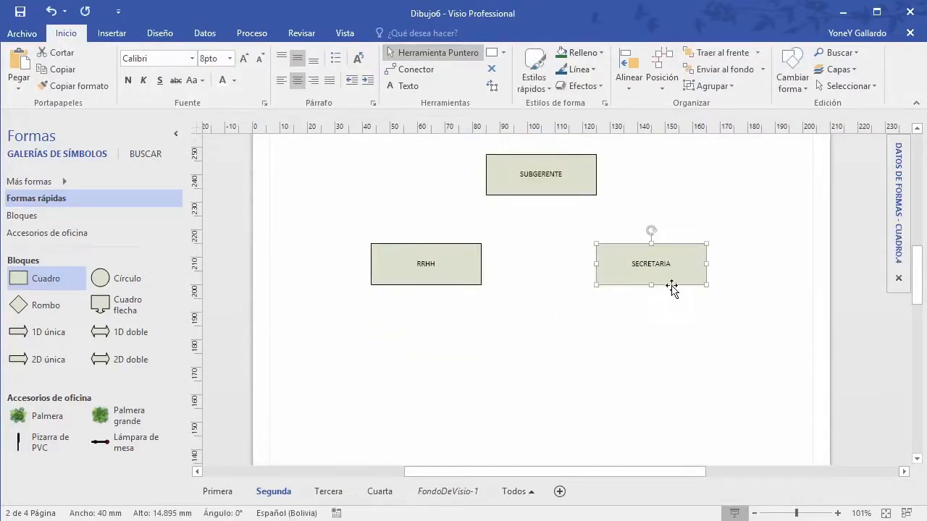
drag(631, 328, 577, 383)
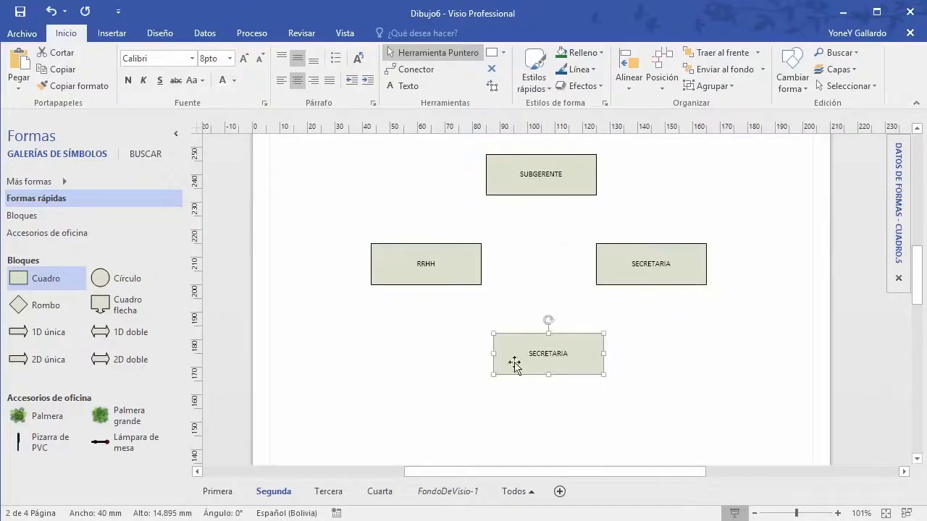
Step: Delete the extra SECRETARIA box copy
click(577, 325)
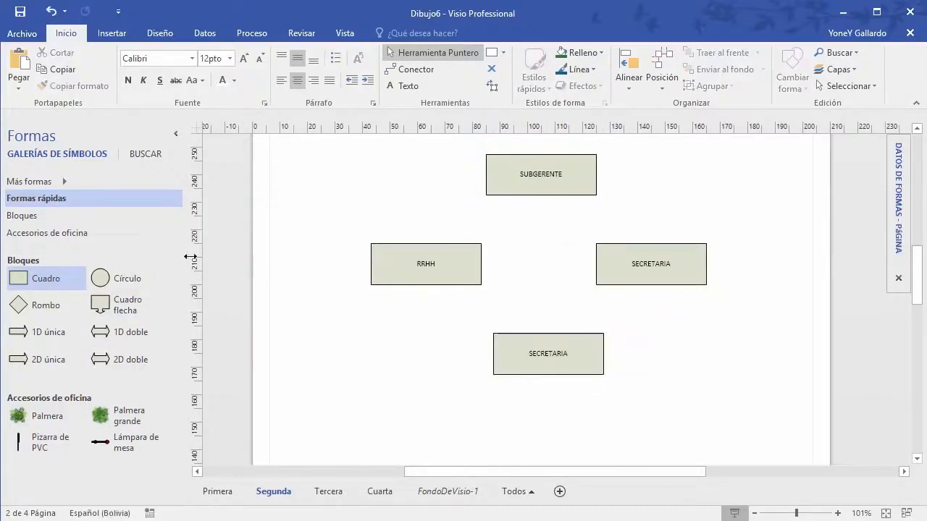
click(584, 338)
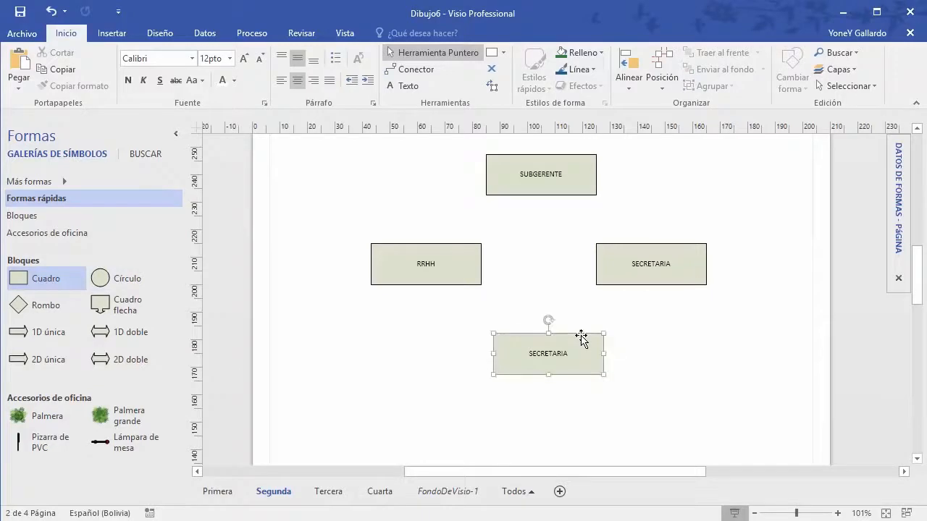
key(Delete)
Step: Add a circle below RRHH and SECRETARIA labelled ADMINISTRATIVOS
drag(135, 280, 543, 364)
double_click(544, 364)
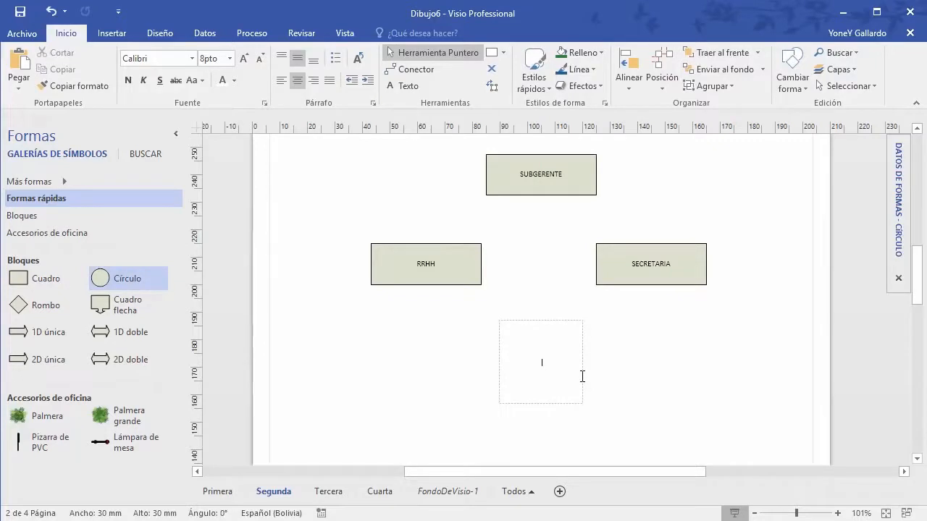
text(ADMINISTRATIVOS)
click(722, 372)
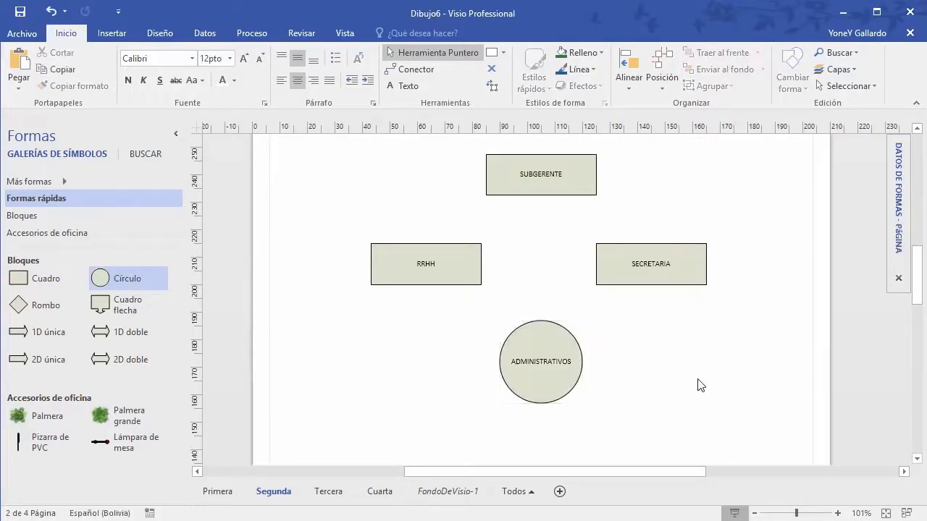
Step: Duplicate the circle below it, relabel it PROFESIONALES, and nudge it down slightly
scroll(697, 385, down, 3)
click(554, 232)
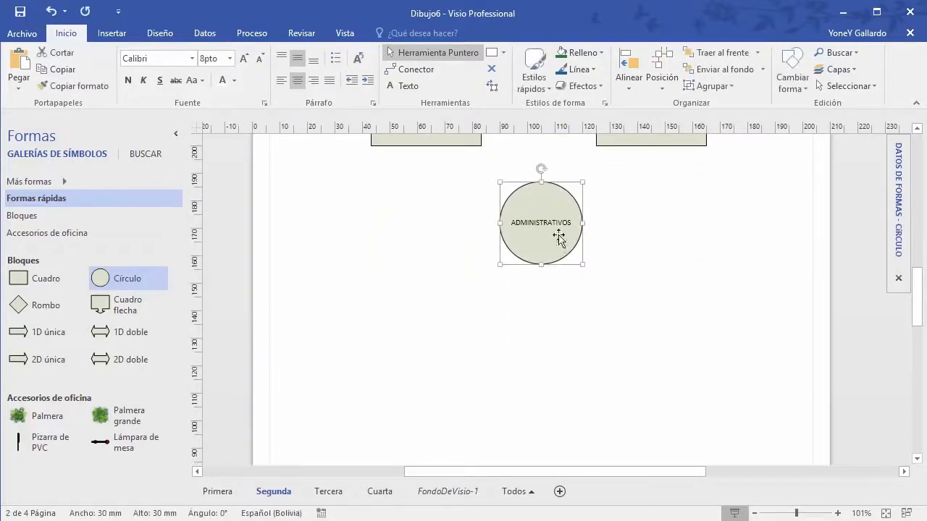
drag(557, 263, 550, 367)
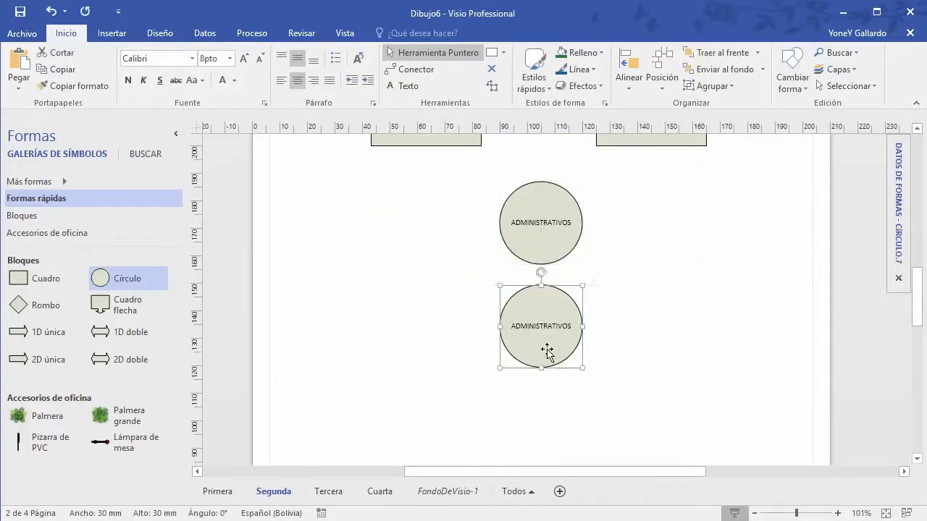
double_click(548, 329)
text(PRO)
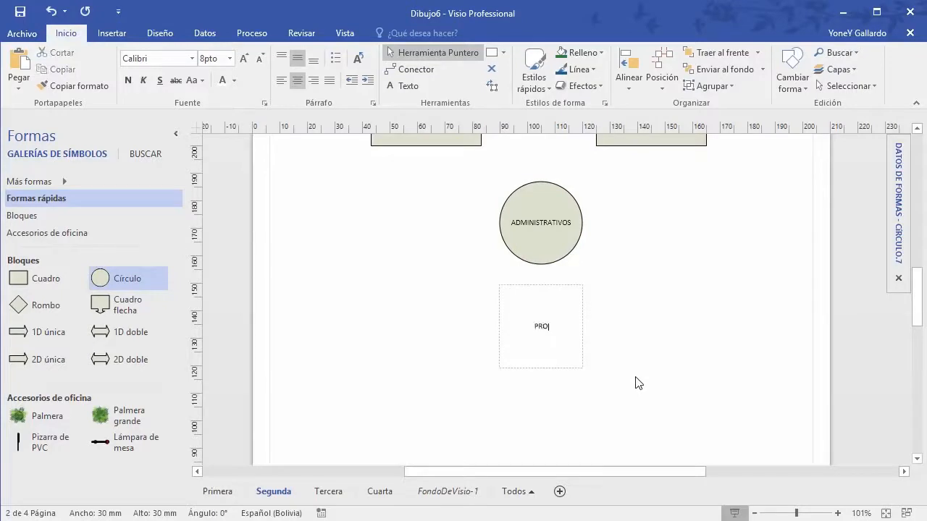
text(FESIONALES)
click(731, 348)
click(563, 310)
scroll(563, 308, down, 4)
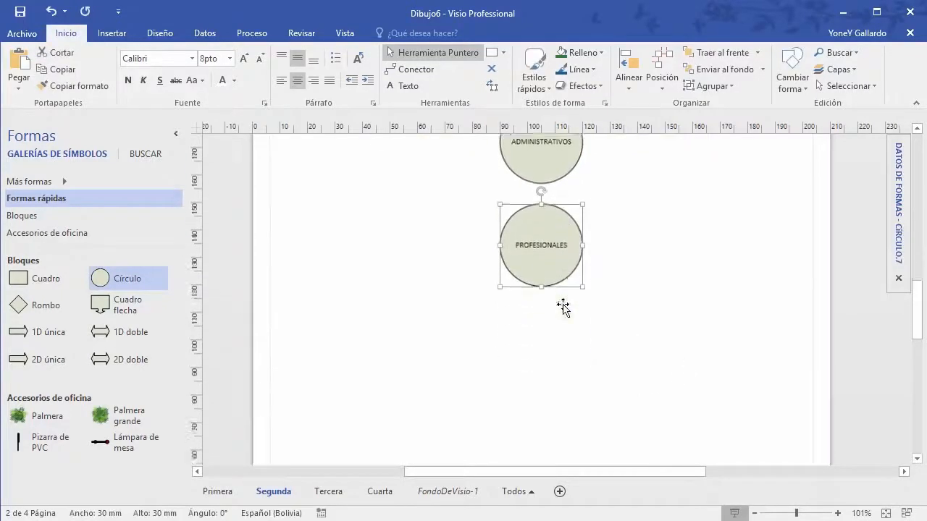
drag(570, 176, 571, 188)
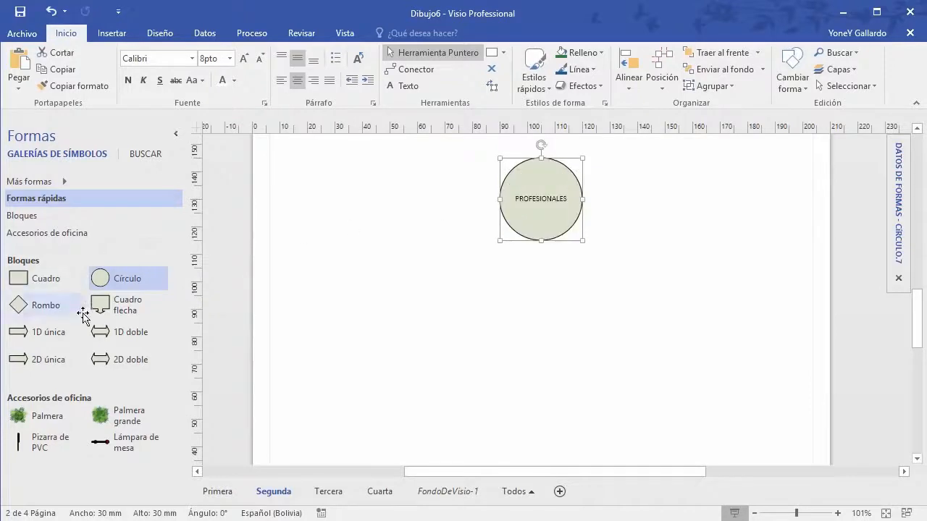
Step: Place an OBREROS diamond below the PROFESIONALES circle
drag(29, 305, 543, 324)
double_click(549, 324)
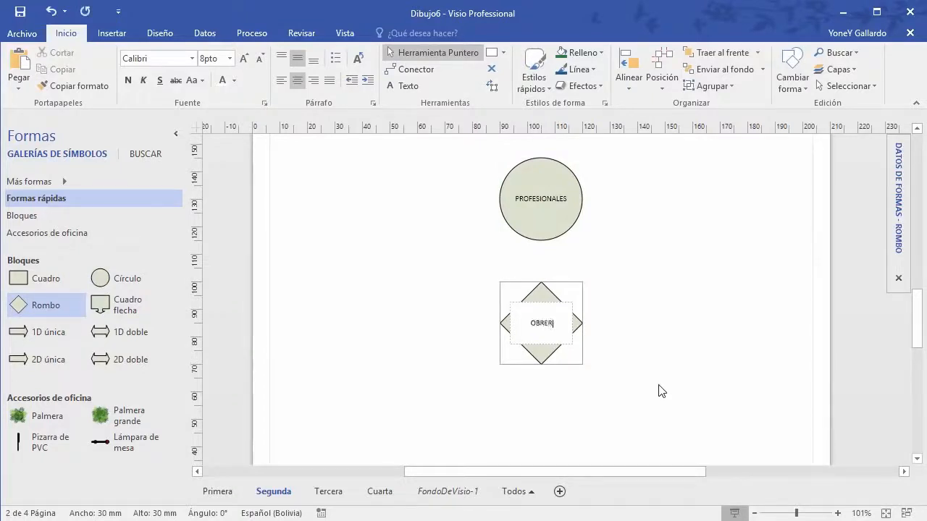
click(766, 371)
scroll(685, 351, down, 3)
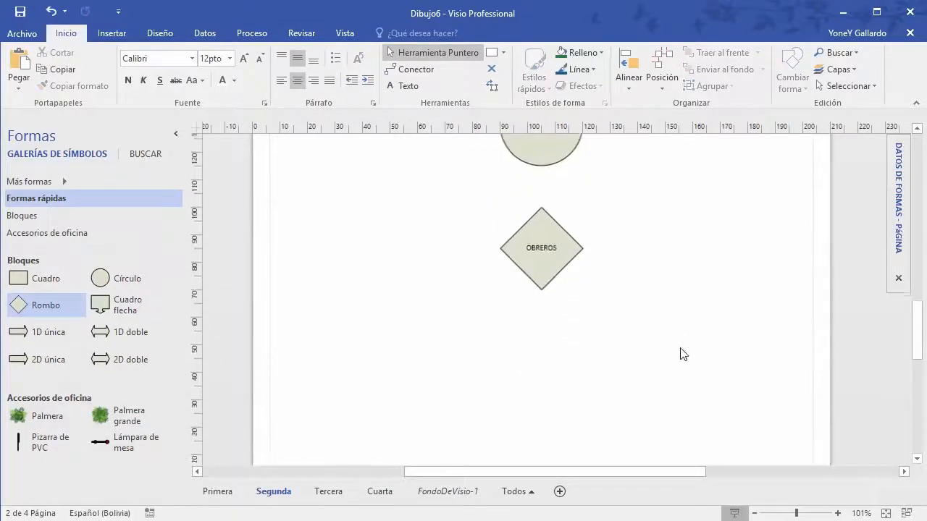
click(546, 269)
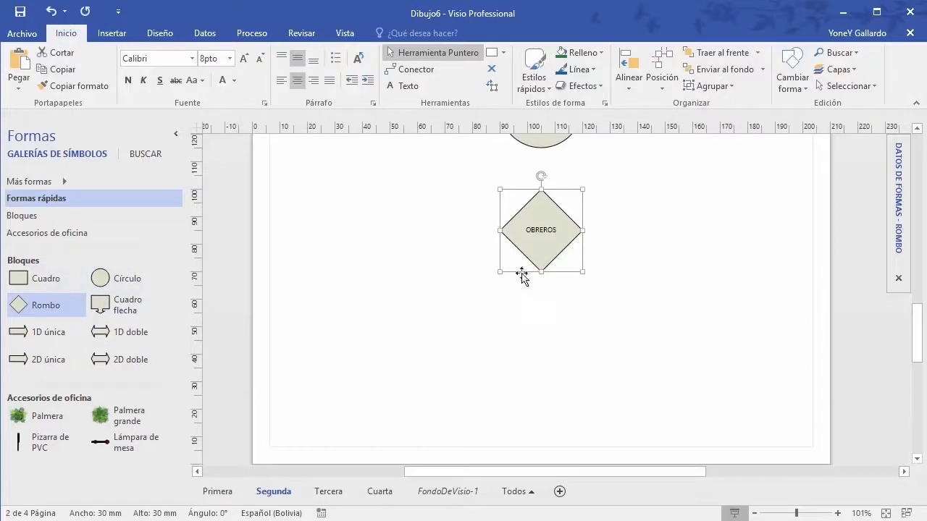
Step: Add a Cuadro flecha arrow box below OBREROS labelled PROMOTORES
click(131, 306)
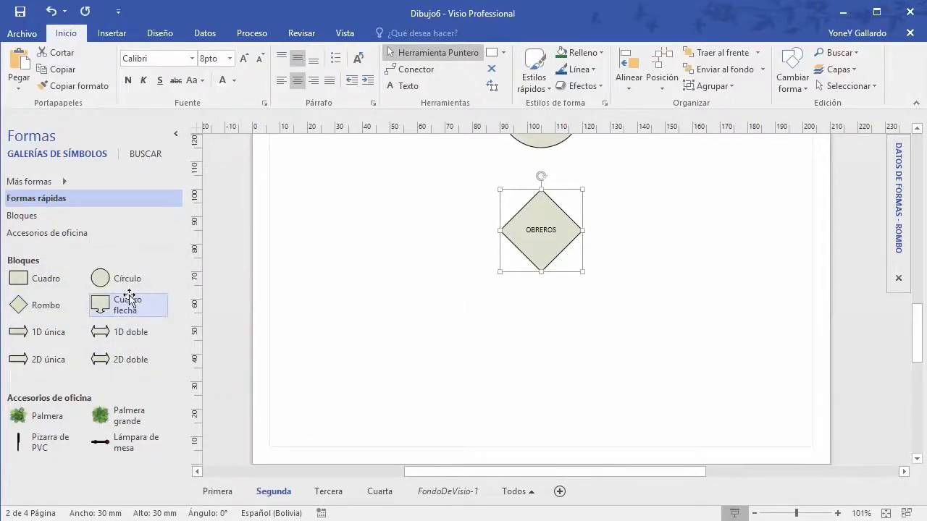
drag(129, 299, 562, 349)
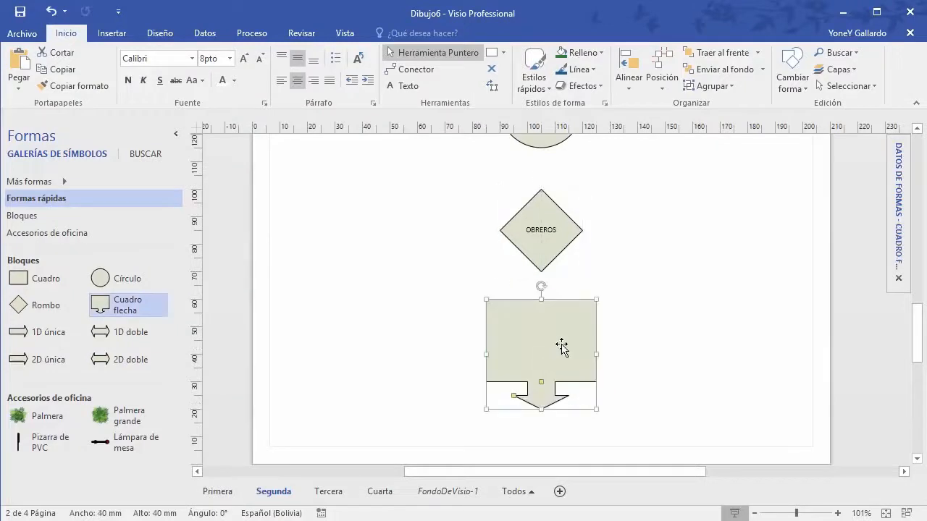
double_click(562, 349)
scroll(687, 408, up, 5)
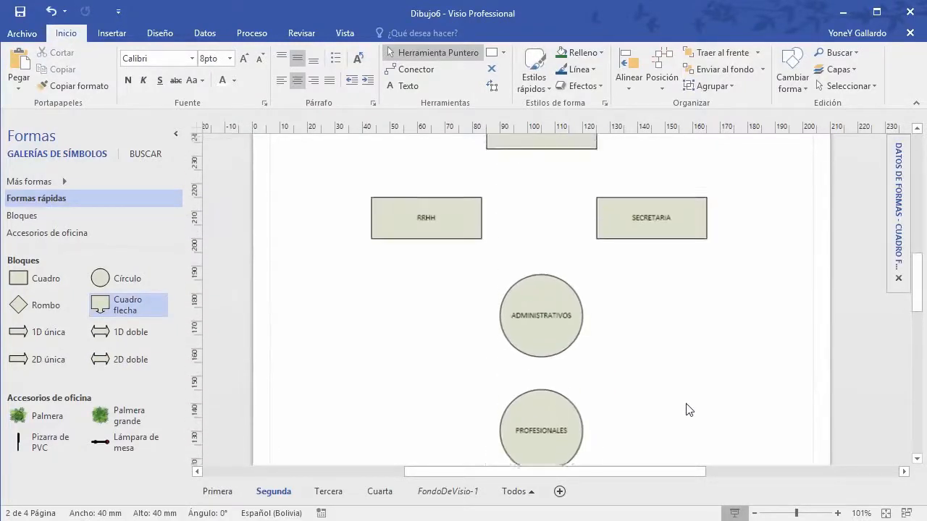
scroll(687, 409, up, 2)
scroll(687, 410, down, 7)
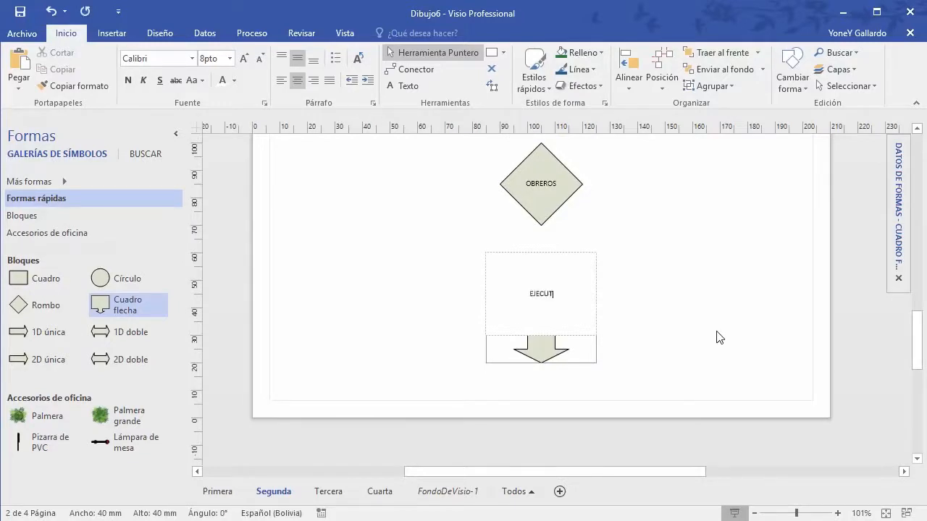
text(EJECUTORES)
key(ctrl+a)
text(PROMOTORES)
click(727, 297)
scroll(721, 304, up, 6)
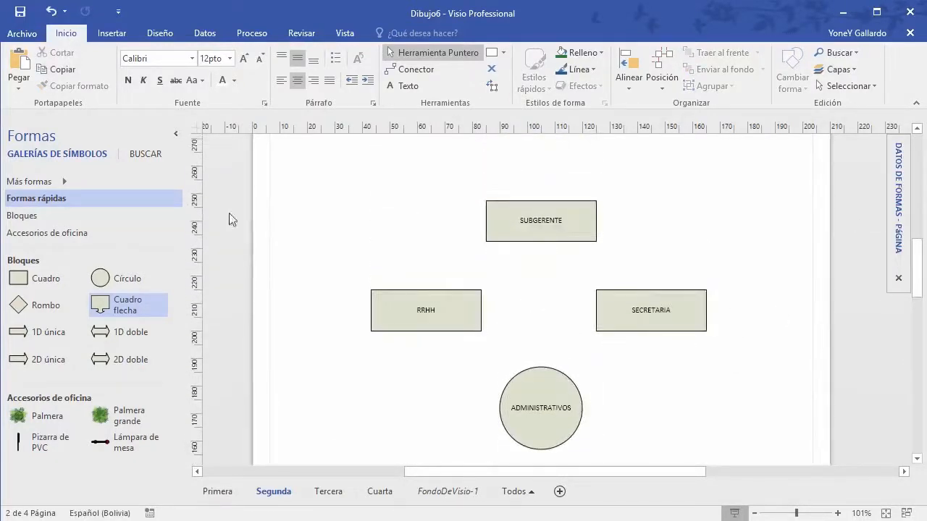
Step: Draw connectors linking SUBGERENTE to SECRETARIA and RRHH up to SUBGERENTE
click(416, 69)
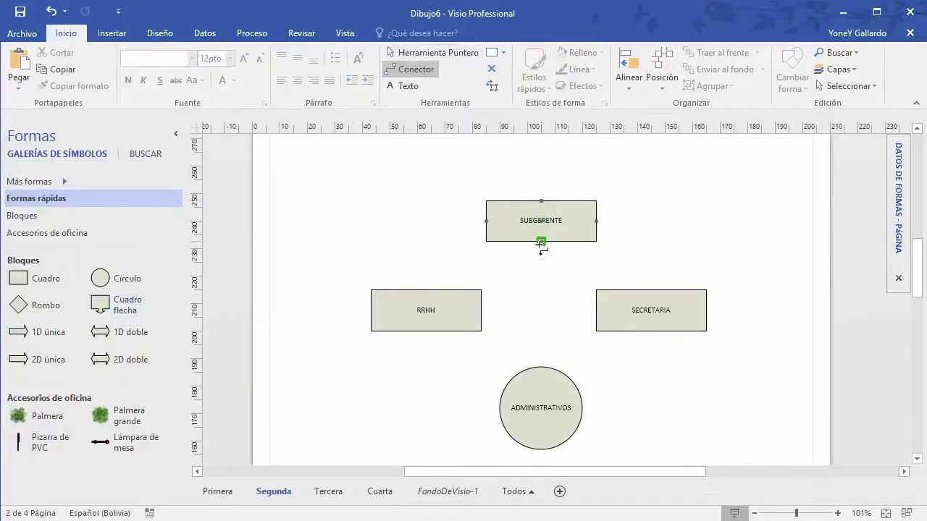
drag(541, 244, 651, 289)
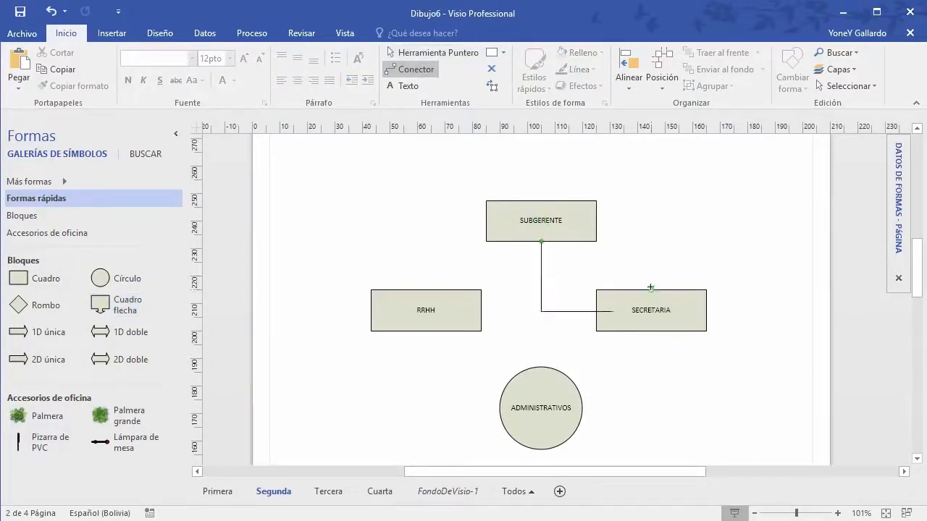
click(416, 70)
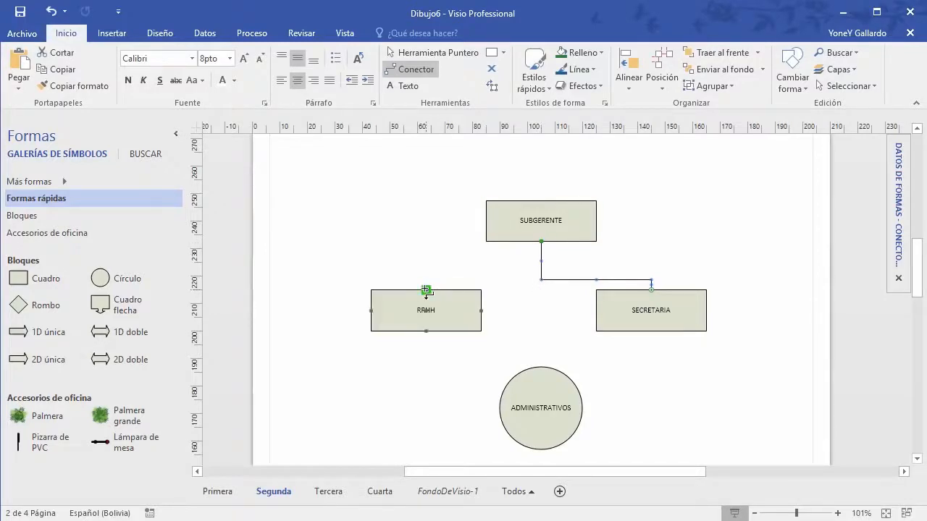
drag(541, 242, 541, 242)
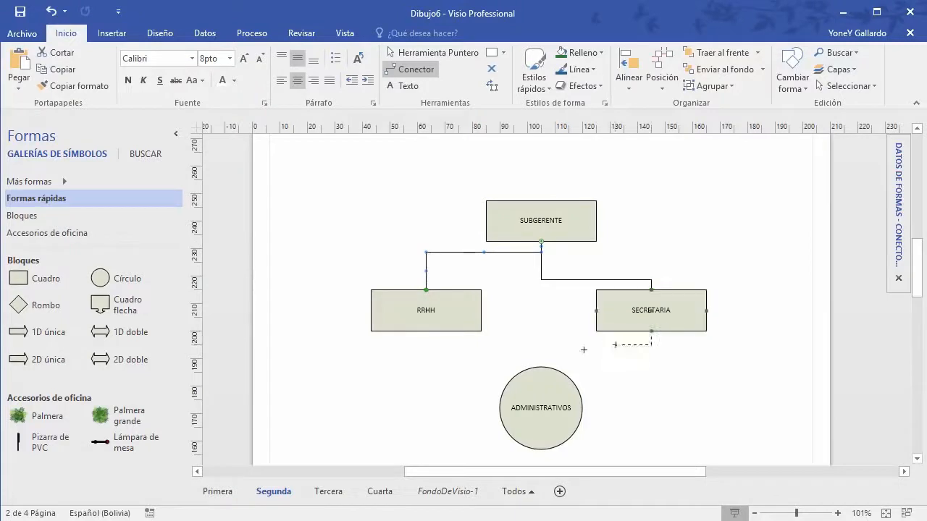
drag(541, 364, 541, 365)
scroll(619, 387, down, 4)
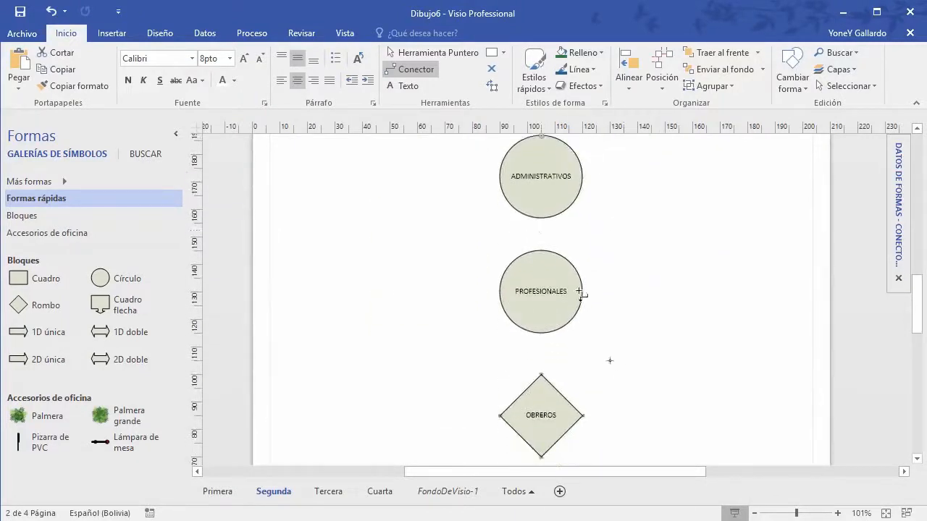
drag(541, 251, 541, 251)
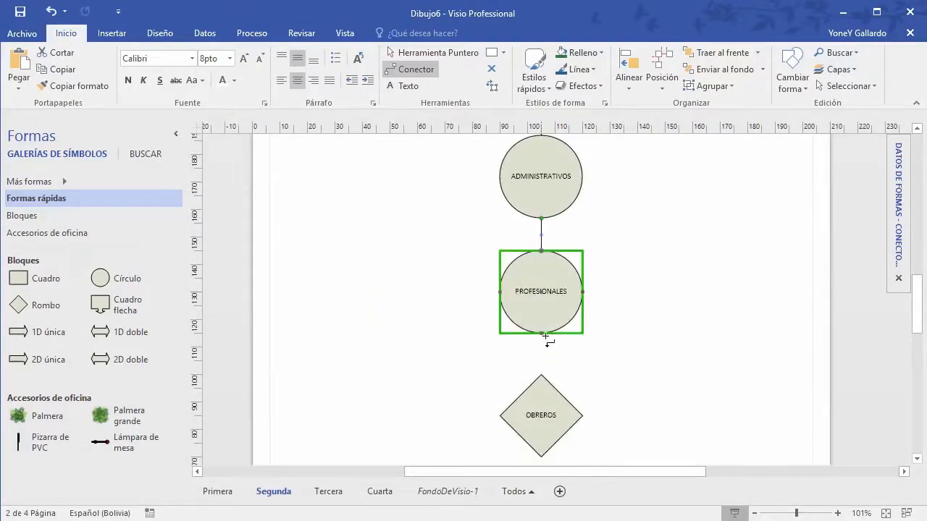
scroll(547, 340, down, 3)
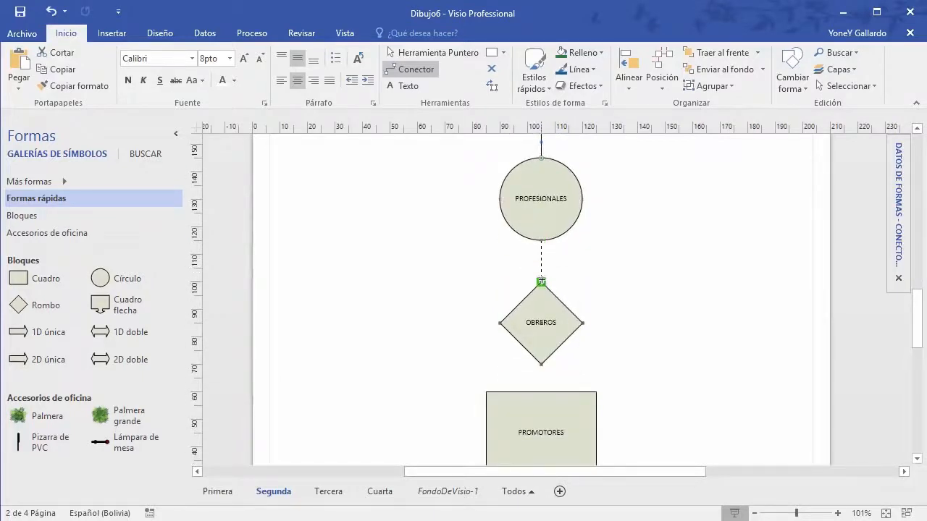
scroll(577, 287, down, 5)
scroll(546, 290, up, 3)
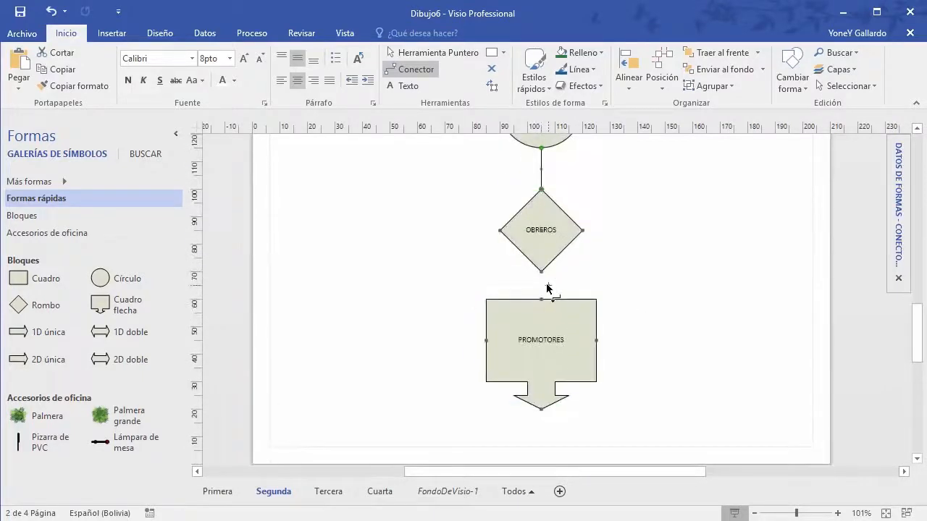
scroll(591, 297, up, 2)
scroll(575, 315, down, 3)
scroll(670, 265, up, 2)
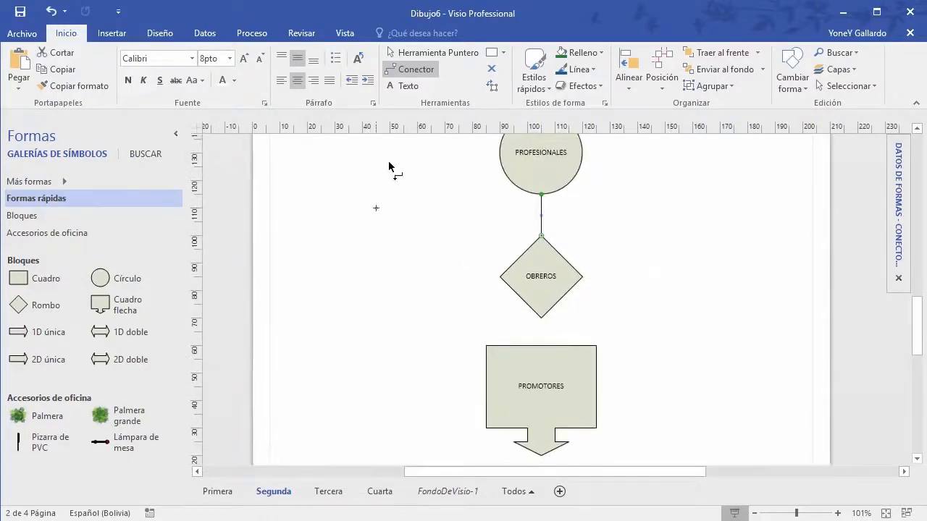
Step: Shift OBREROS aside and label the second diamond OPERARIOS
click(433, 52)
drag(553, 260, 615, 268)
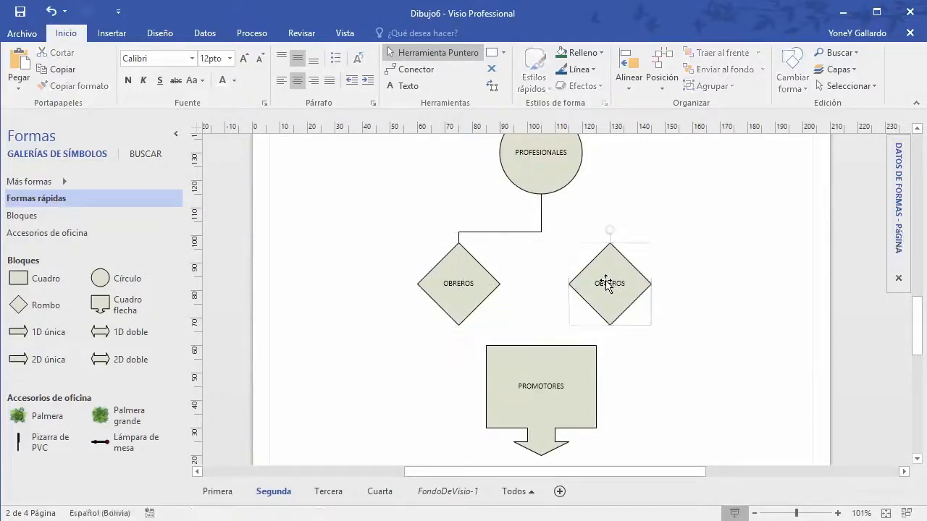
double_click(607, 284)
text(OPERARI)
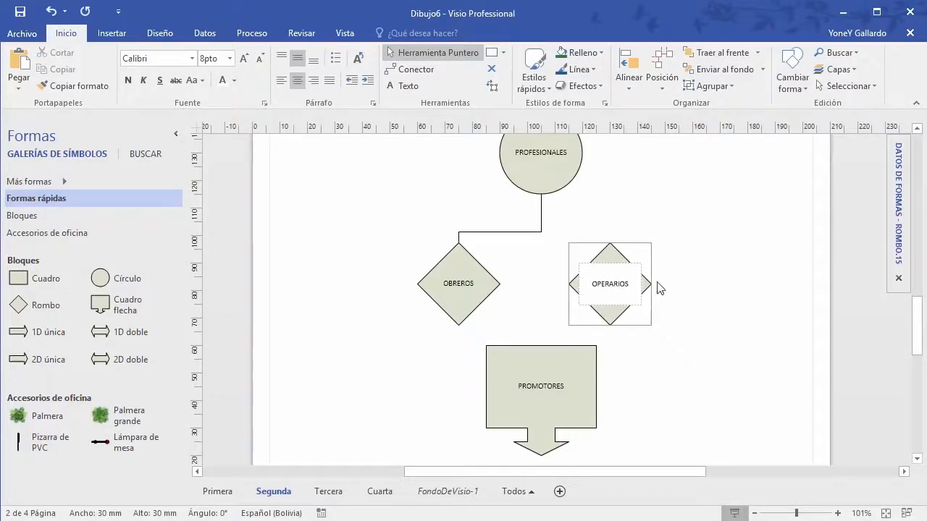
text(OS)
click(700, 267)
Step: Connect PROFESIONALES down to OPERARIOS and OPERARIOS to the top of PROMOTORES
click(423, 74)
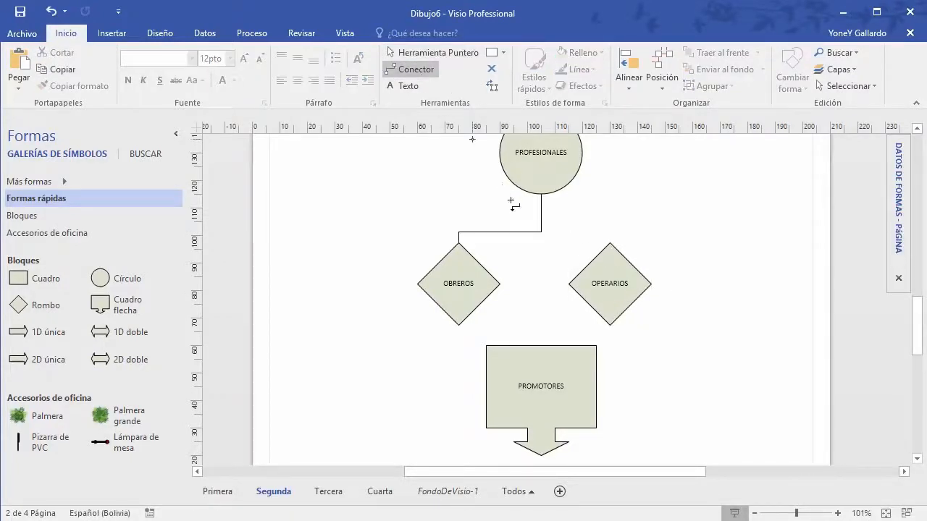
drag(540, 194, 609, 242)
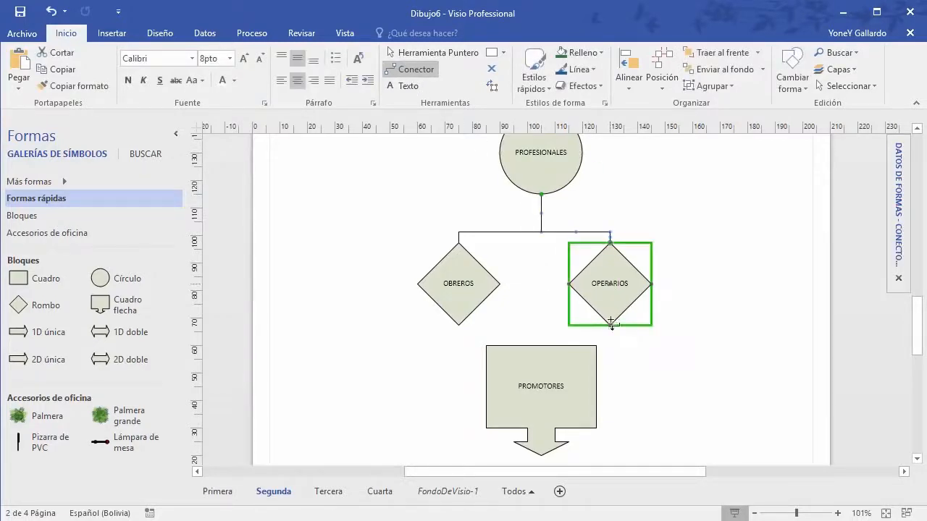
drag(610, 325, 541, 346)
click(706, 373)
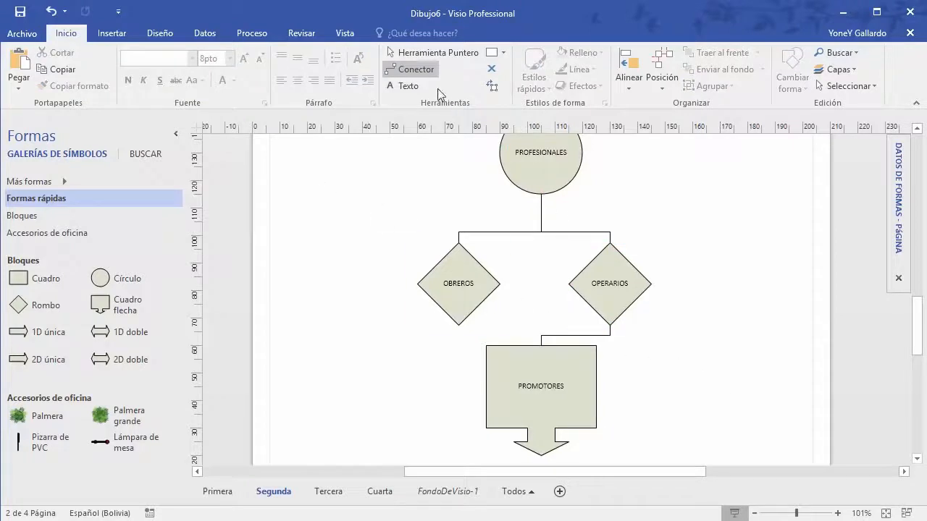
click(440, 55)
Step: Connect GERENTE GENERAL down to SUBGERENTE with a connector
scroll(724, 300, down, 2)
scroll(724, 300, up, 3)
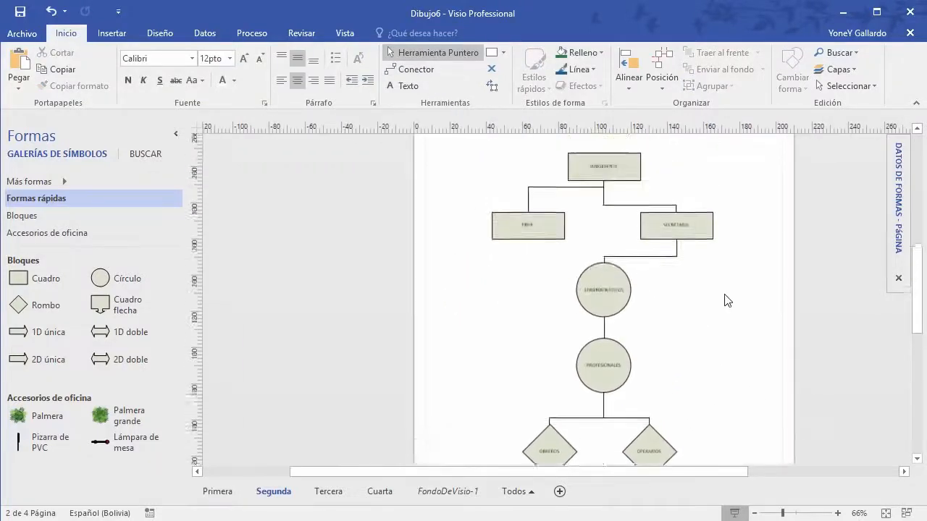
scroll(725, 300, up, 3)
click(633, 207)
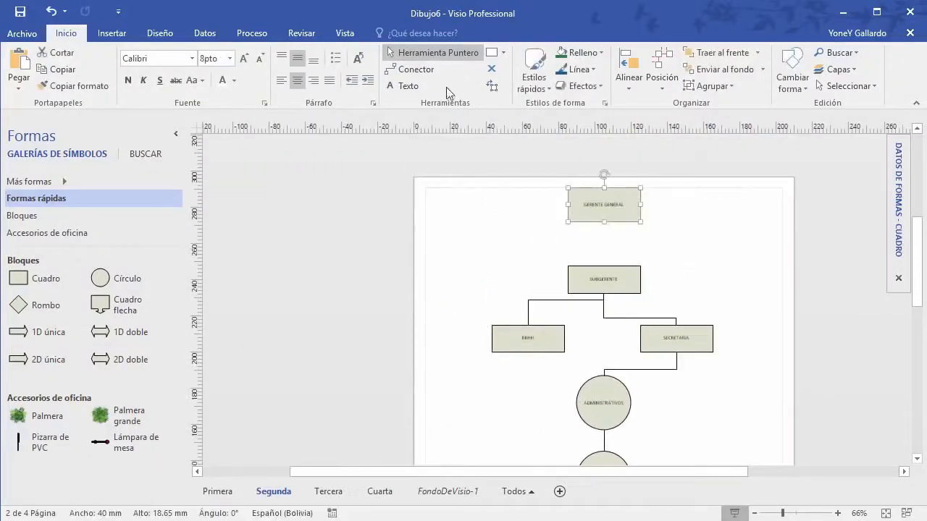
click(415, 69)
drag(604, 221, 604, 266)
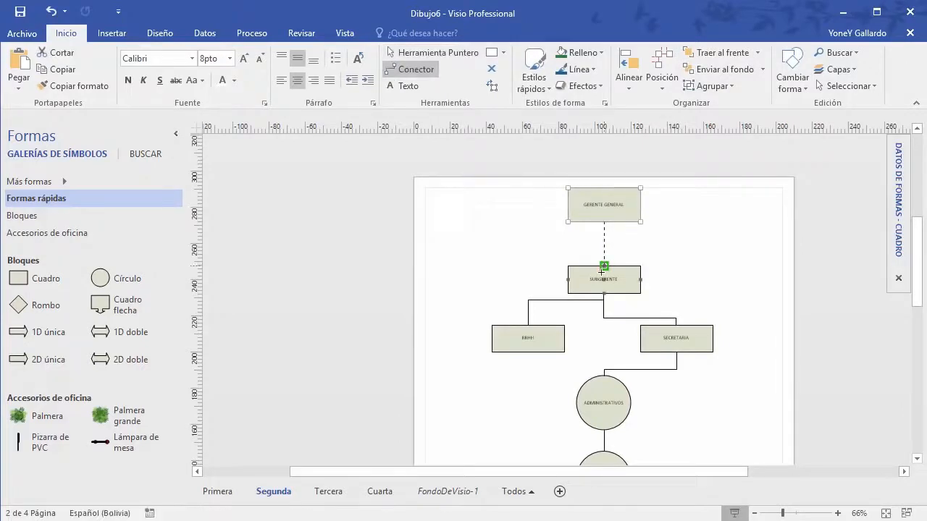
click(418, 52)
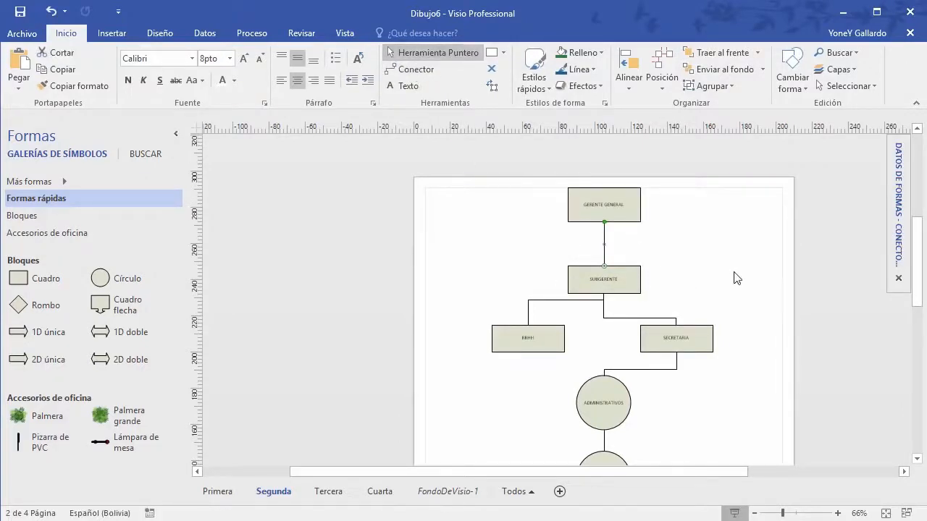
click(746, 304)
Step: Browse the catalogue of additional shape stencils, then close it
scroll(788, 379, down, 5)
scroll(790, 372, up, 6)
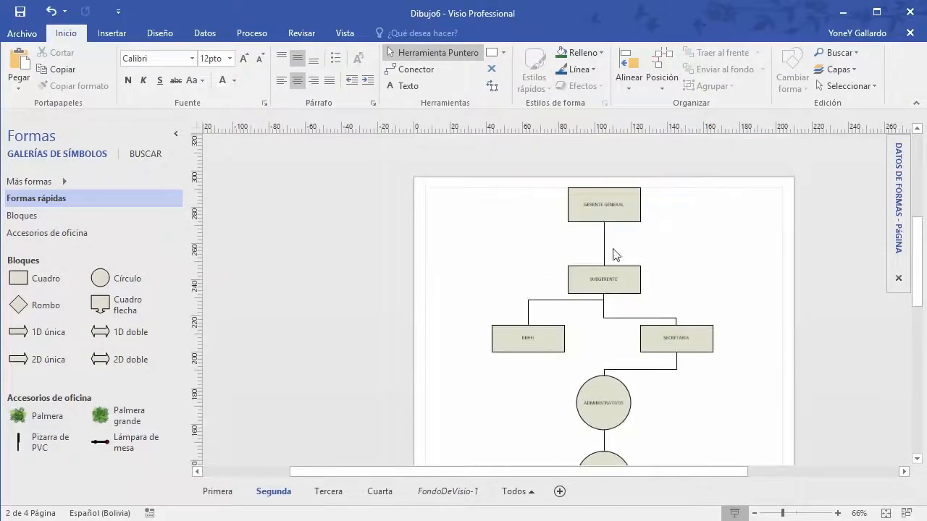
scroll(673, 257, down, 6)
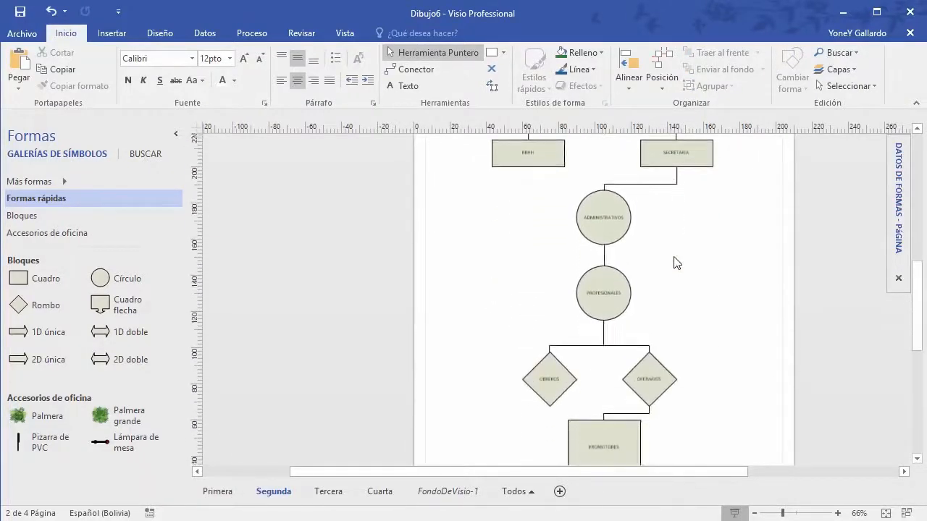
scroll(674, 263, up, 6)
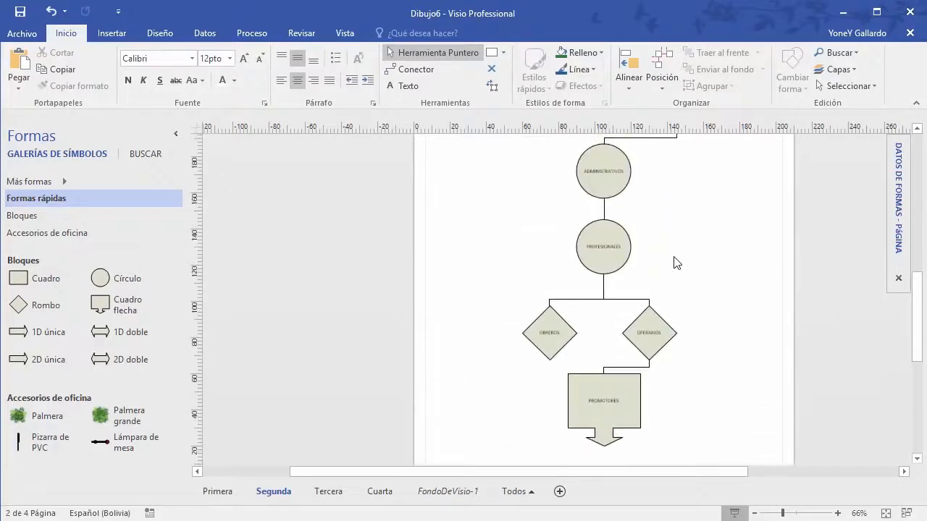
click(61, 181)
mouse_move(320, 204)
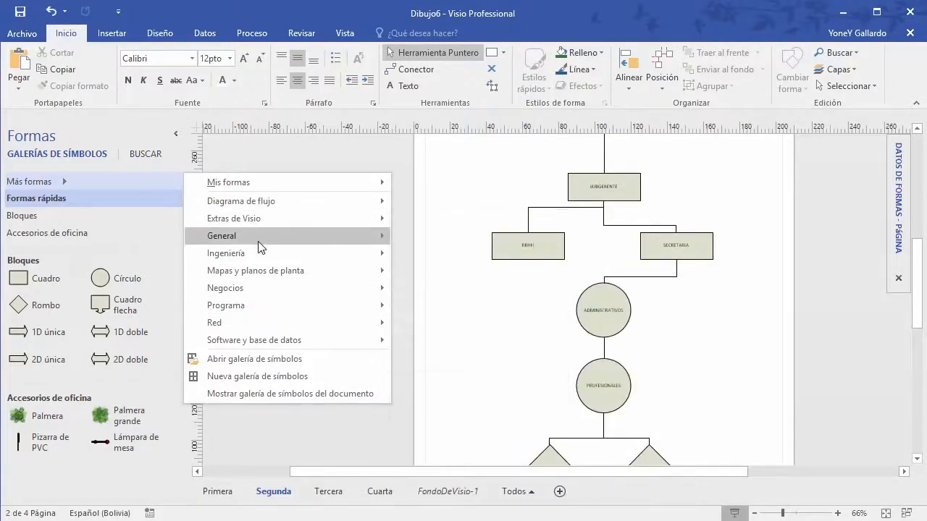
mouse_move(258, 241)
click(738, 348)
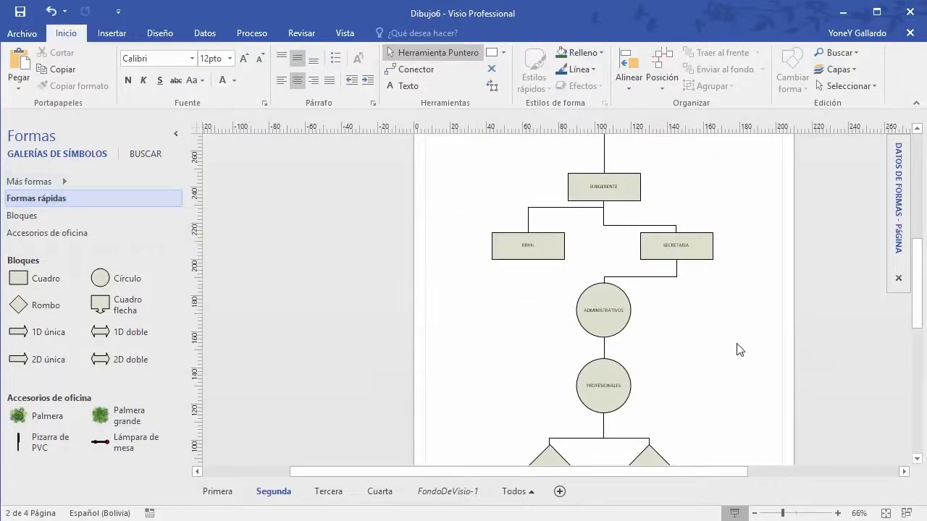
scroll(739, 349, up, 5)
ctrl+scroll(736, 353, up, 3)
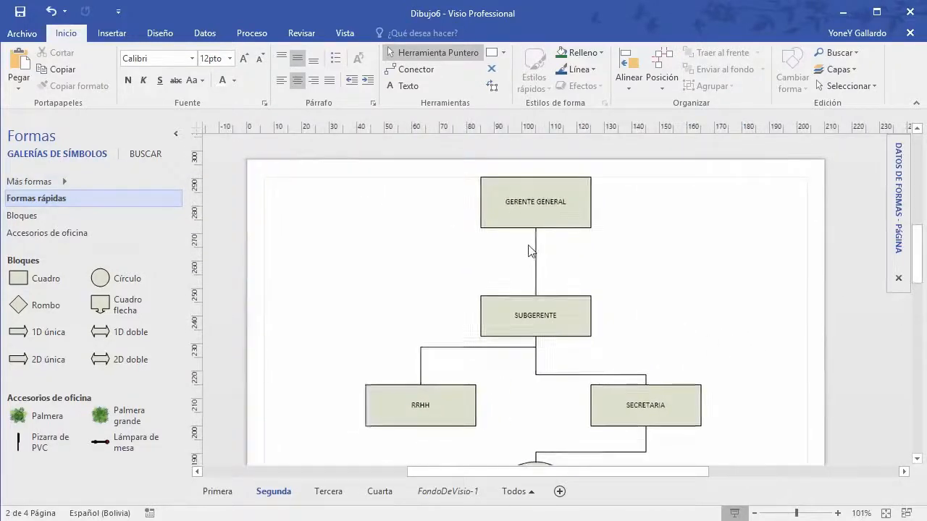
scroll(530, 252, down, 3)
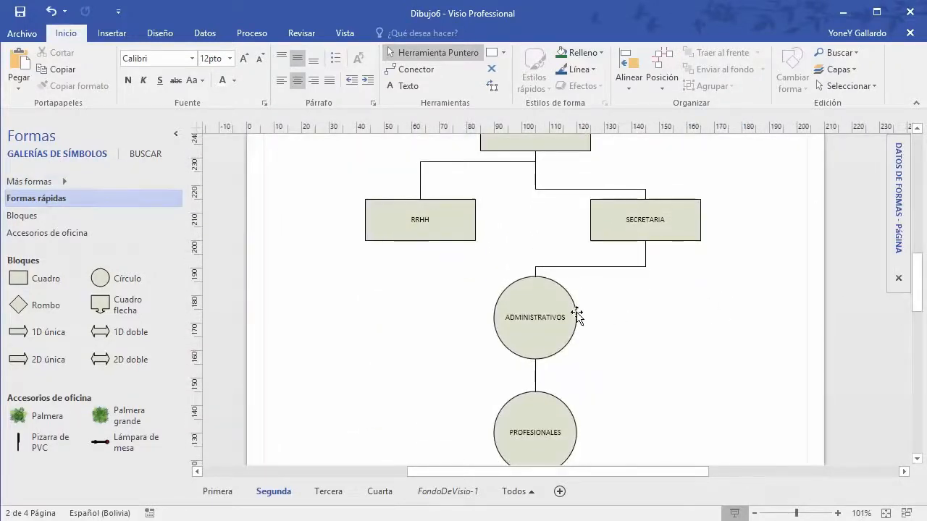
Step: Move ADMINISTRATIVOS right under SECRETARIA and PROFESIONALES to the left
drag(575, 316, 699, 329)
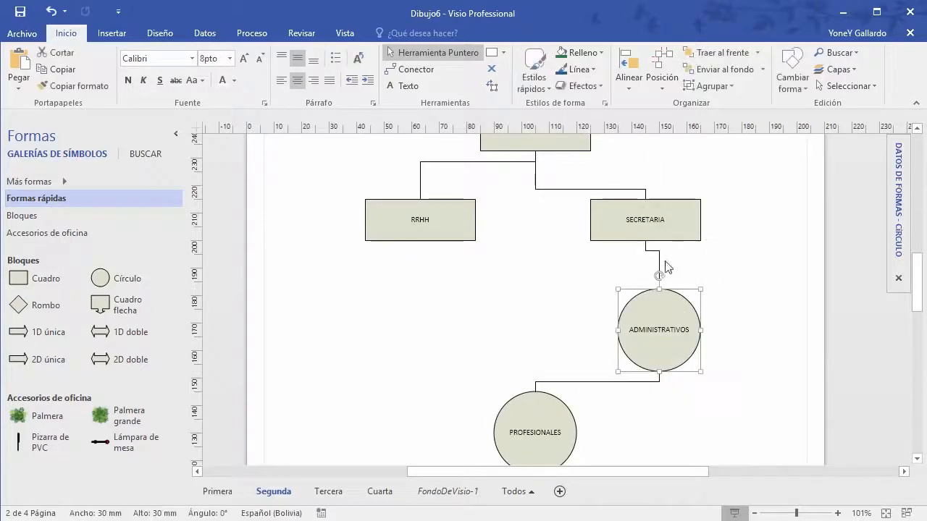
click(703, 275)
scroll(650, 263, down, 3)
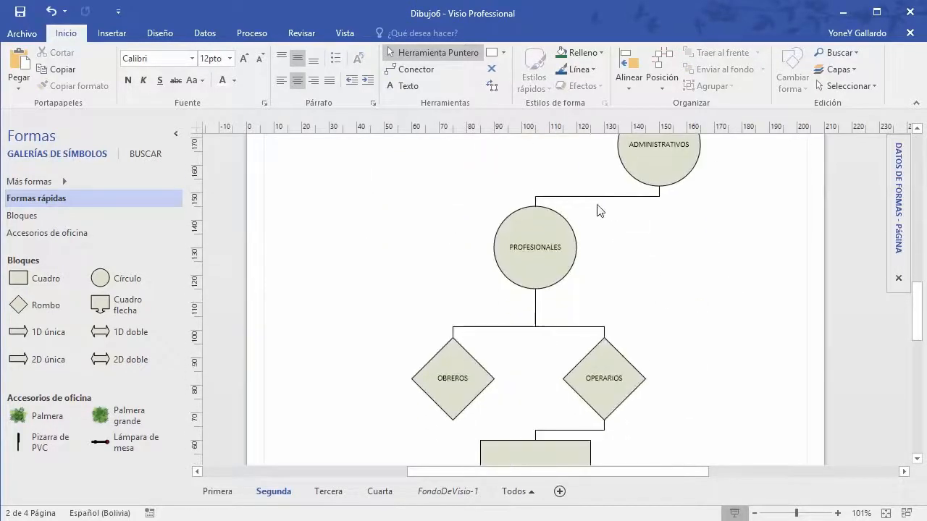
drag(571, 262, 443, 276)
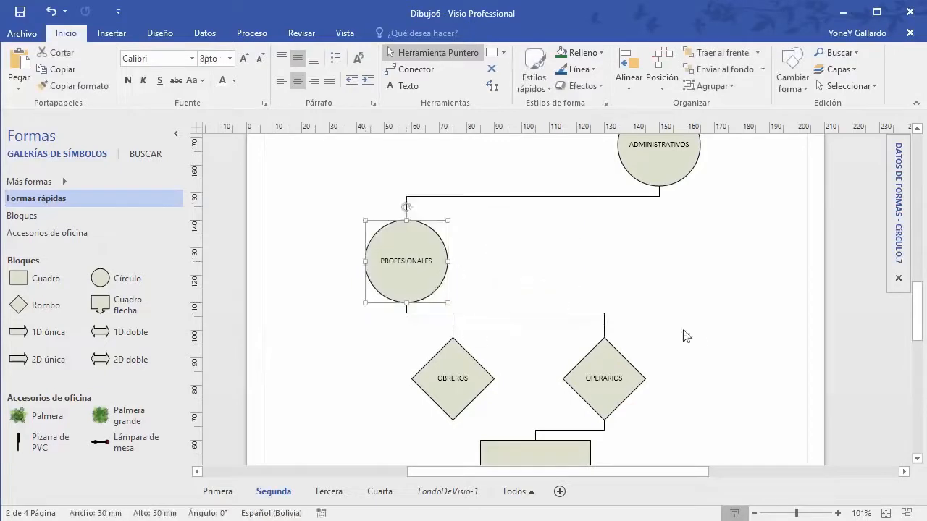
scroll(700, 342, down, 4)
scroll(700, 342, down, 2)
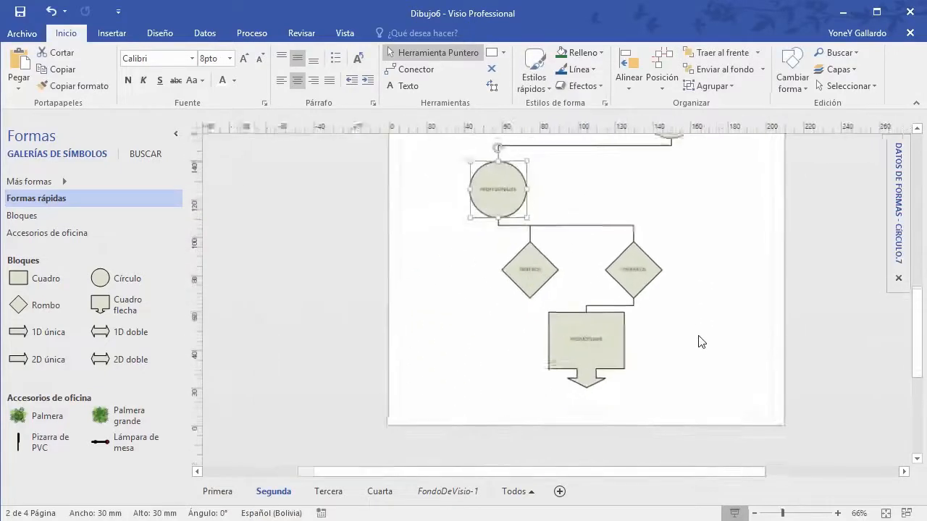